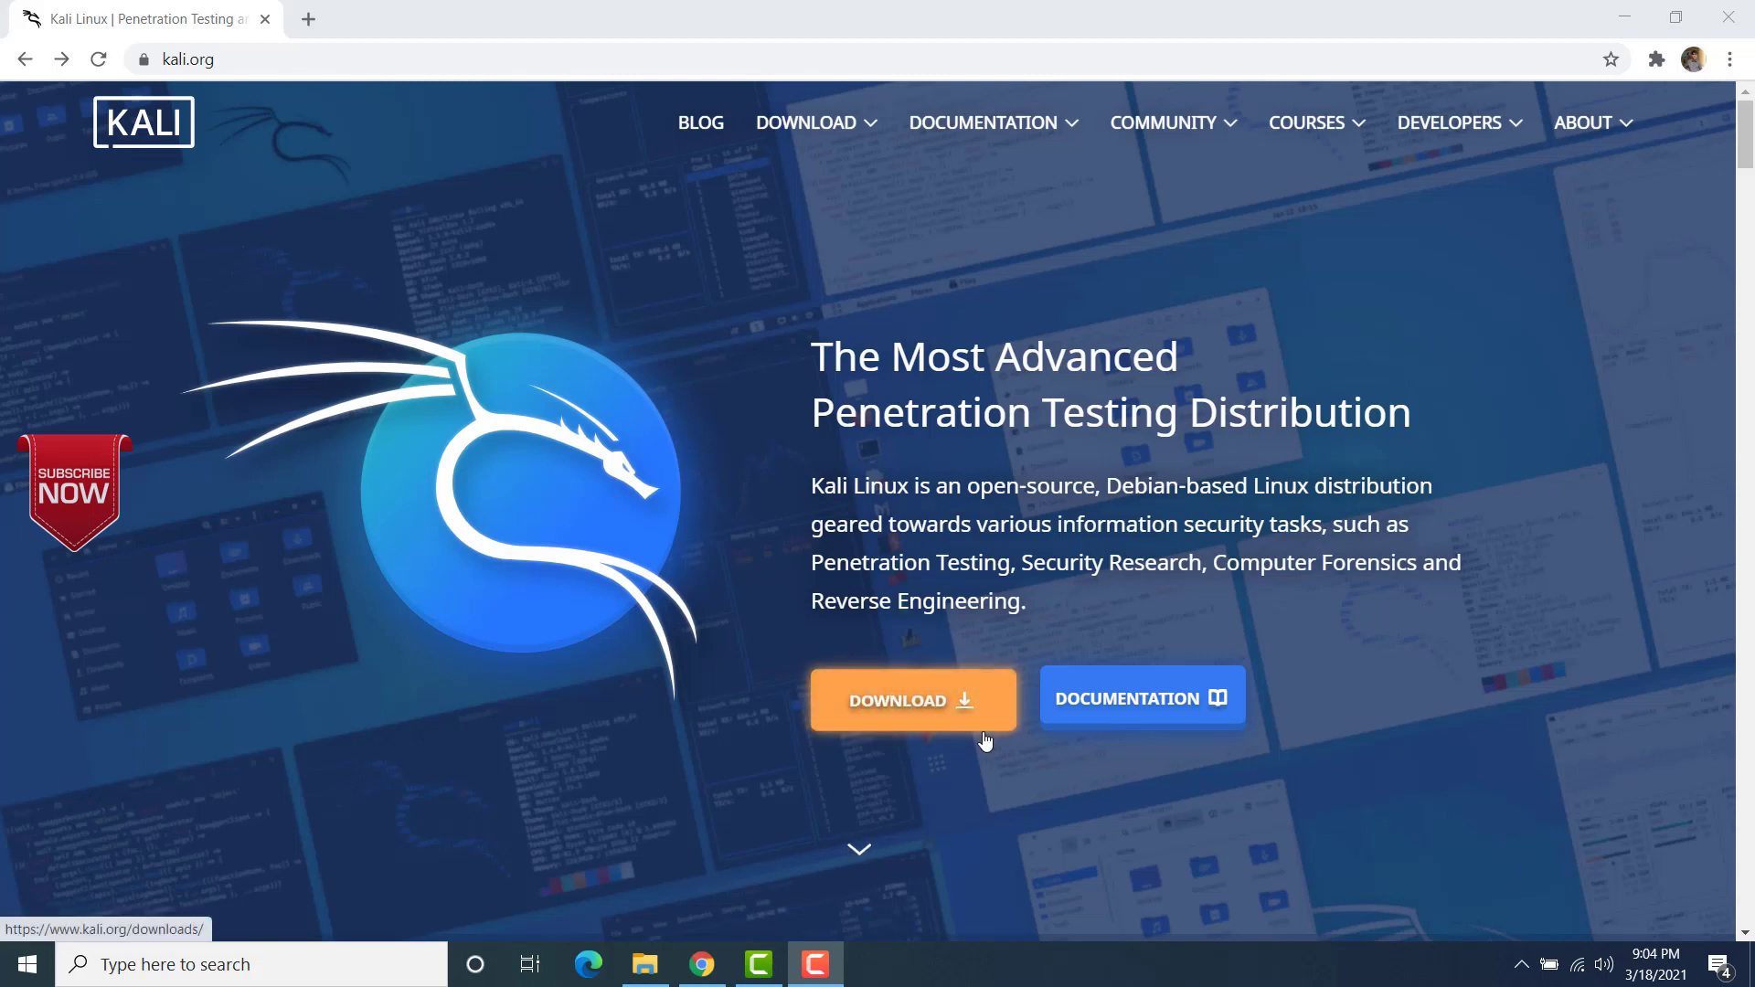
Step: Go from the Kali downloads page to Offensive Security's Kali Linux VMware images, and switch to the Downloads folder in File Explorer
left_click(903, 705)
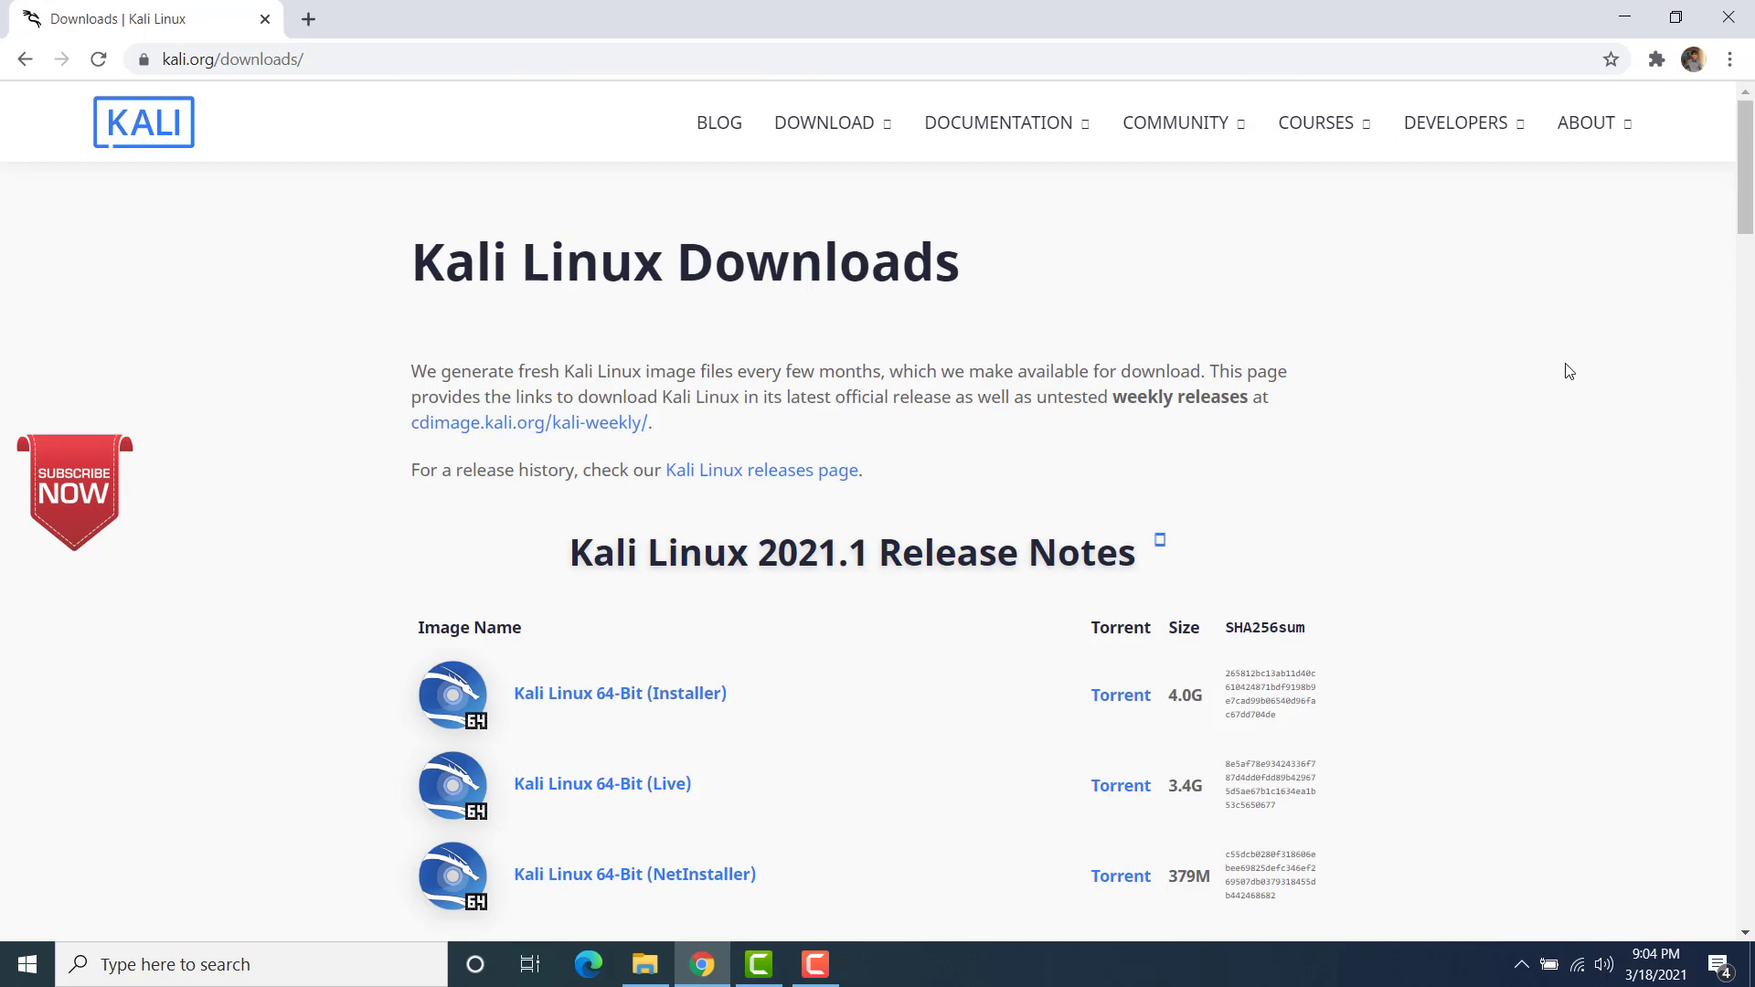
scroll(1747, 203, "down", 1)
scroll(1748, 203, "down", 15)
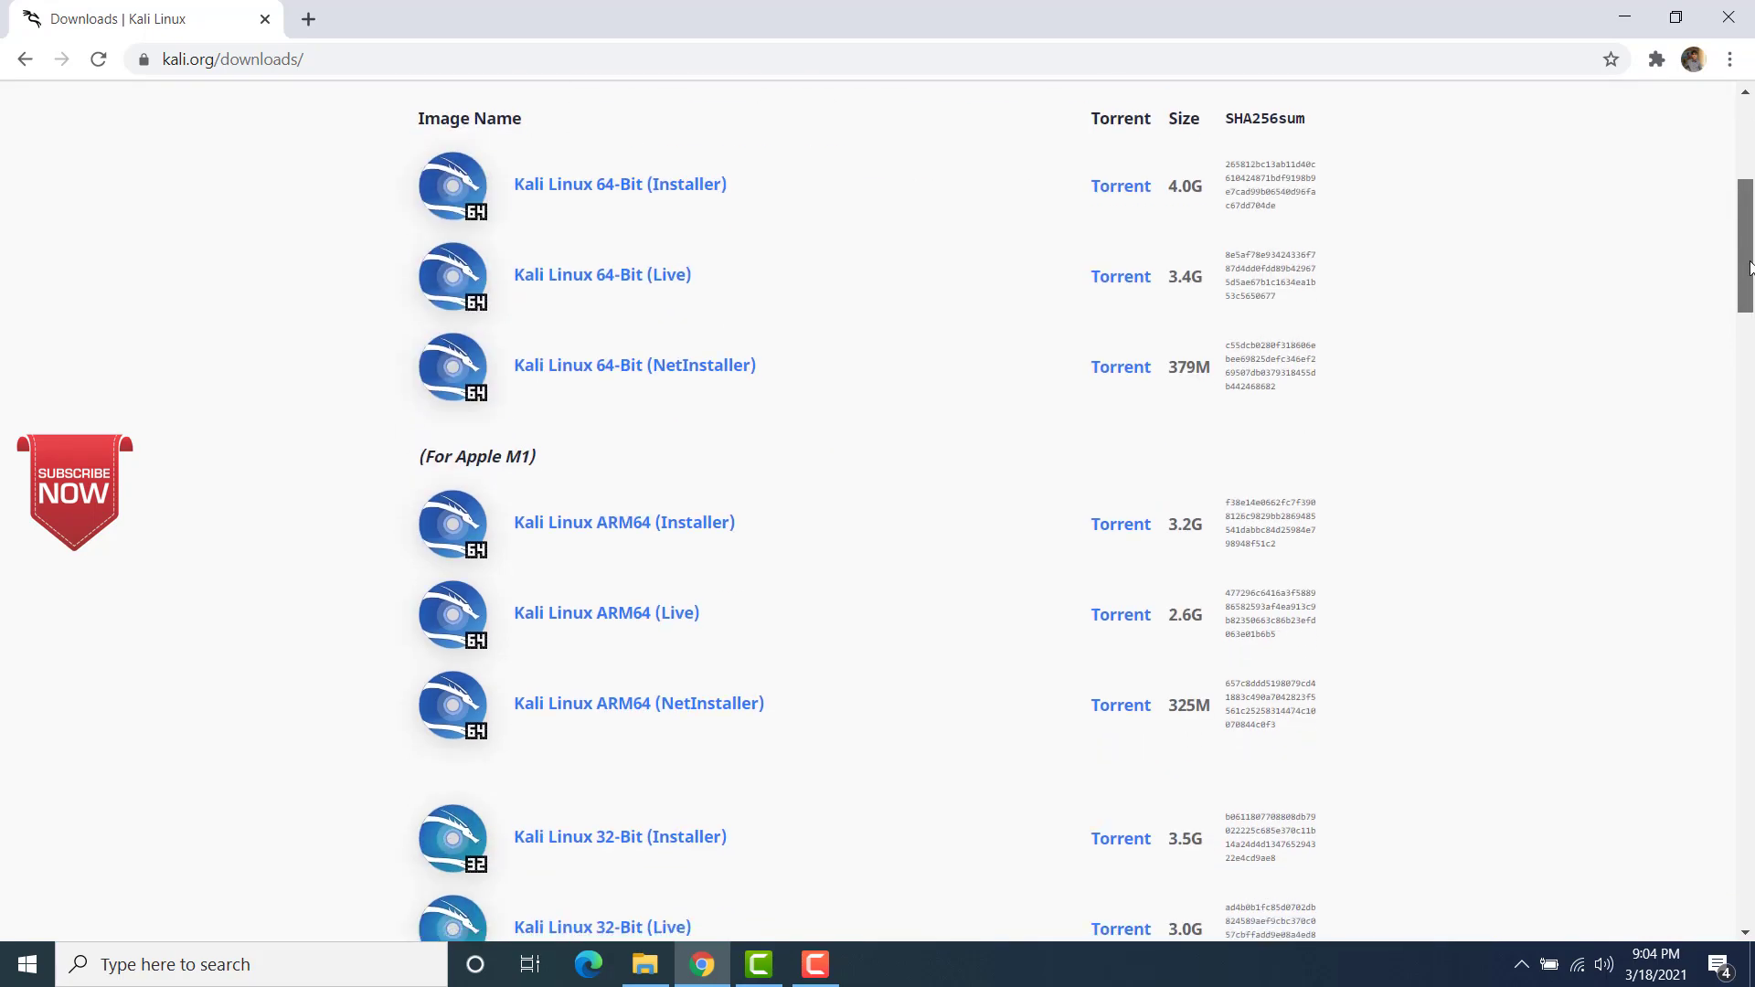
scroll(1746, 421, "down", 1)
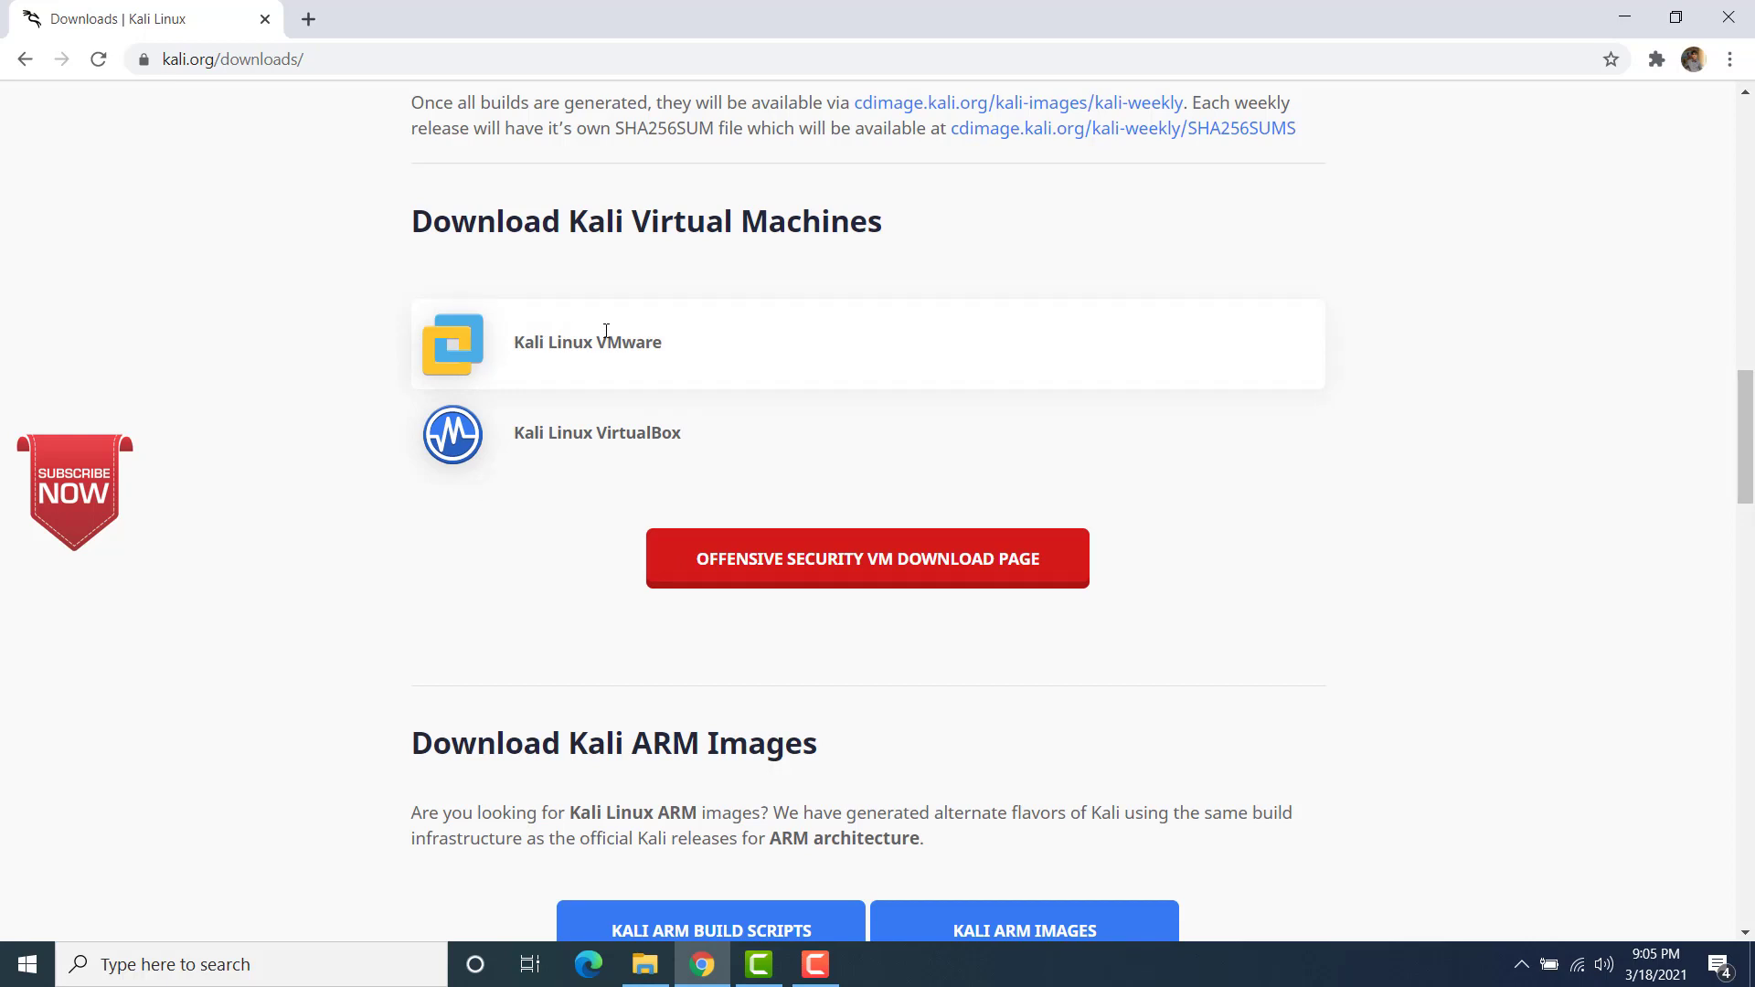
left_click(846, 567)
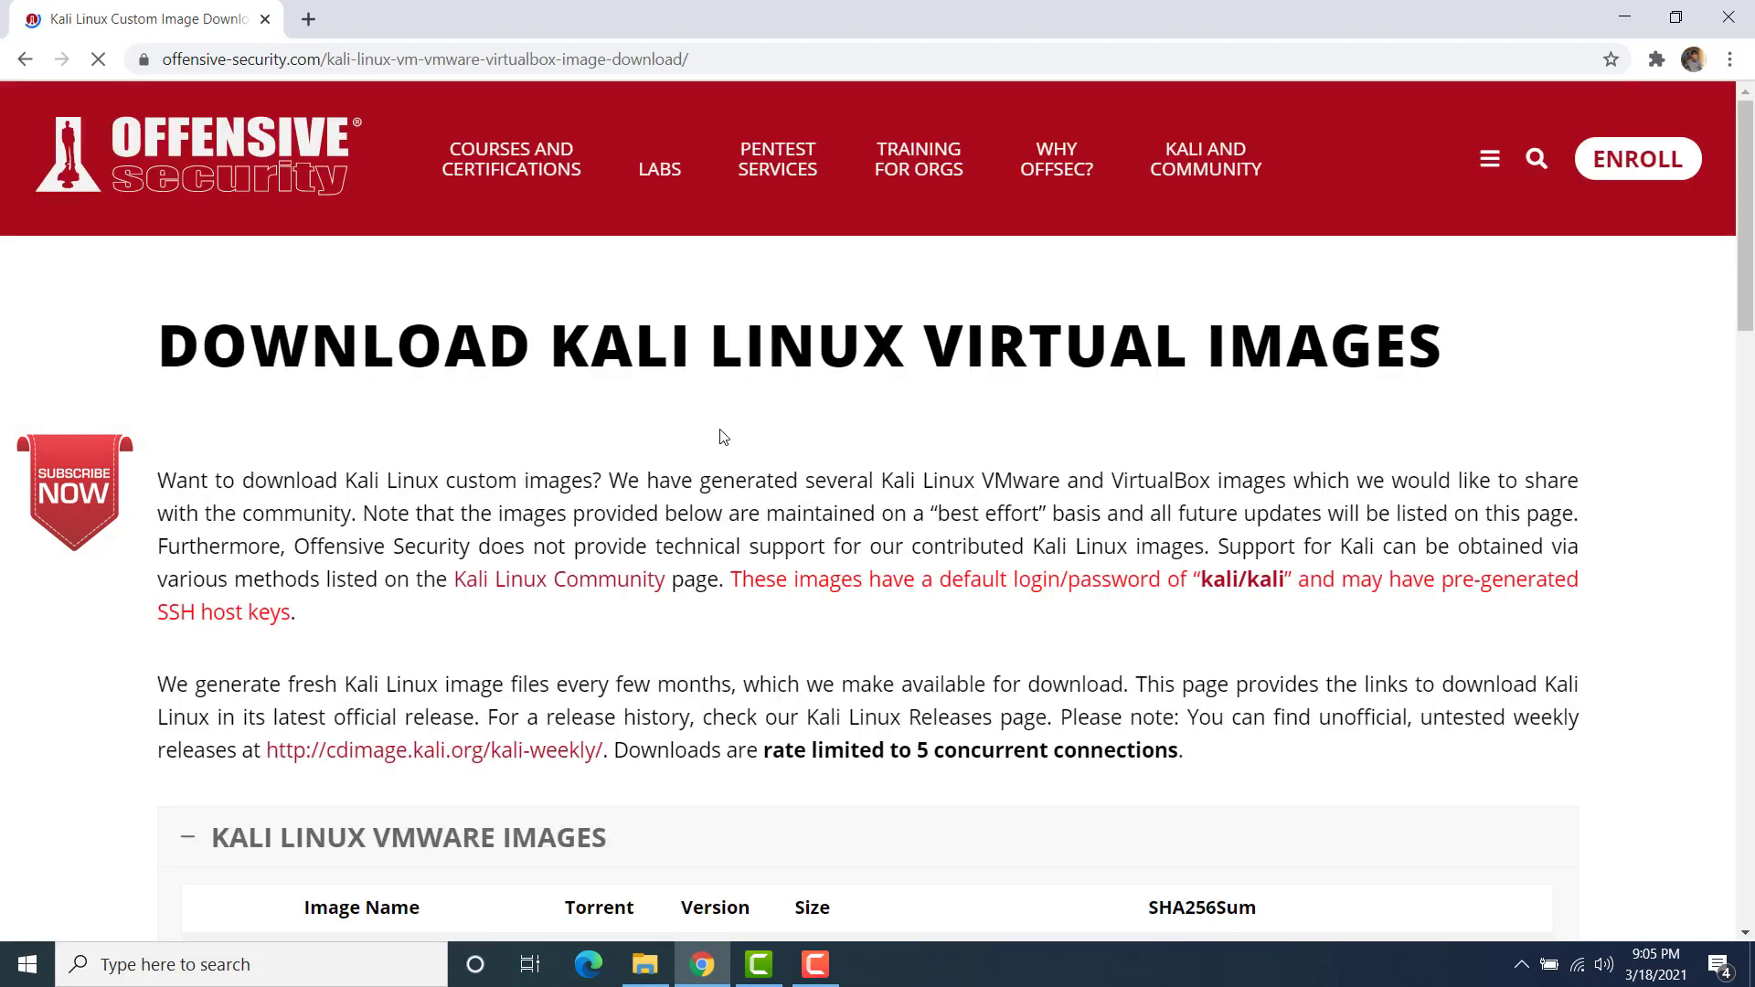
left_click_drag(1745, 232, 1748, 393)
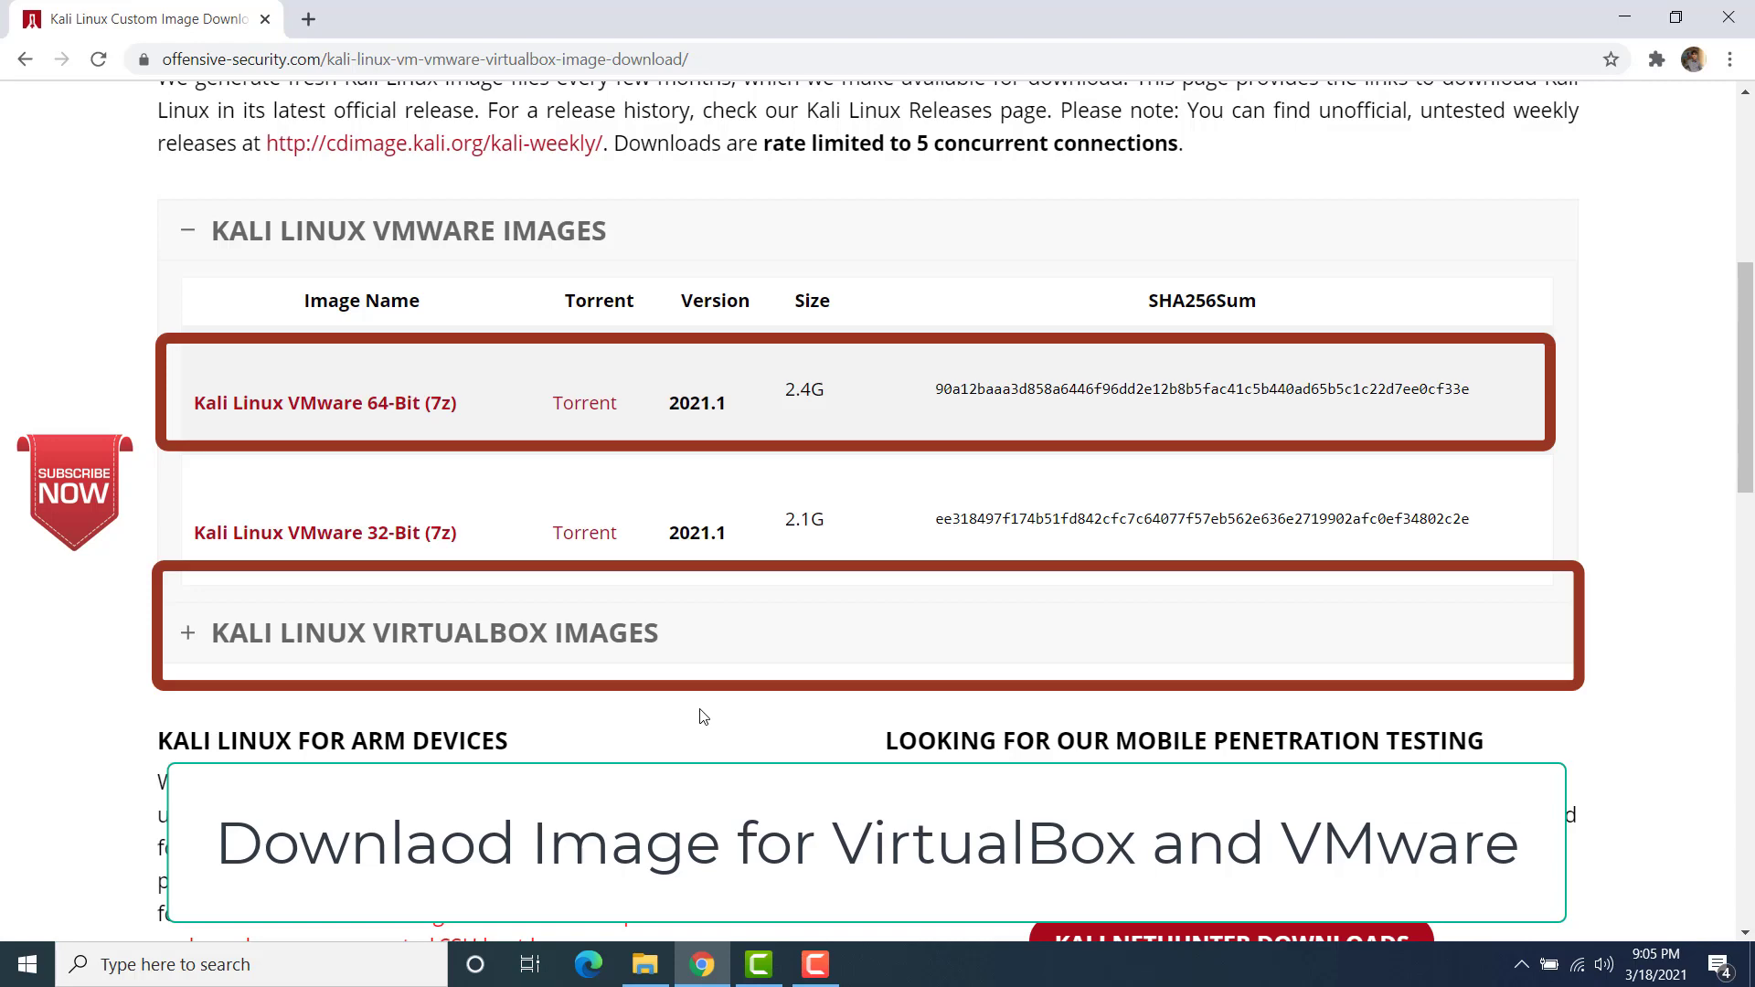
left_click(645, 964)
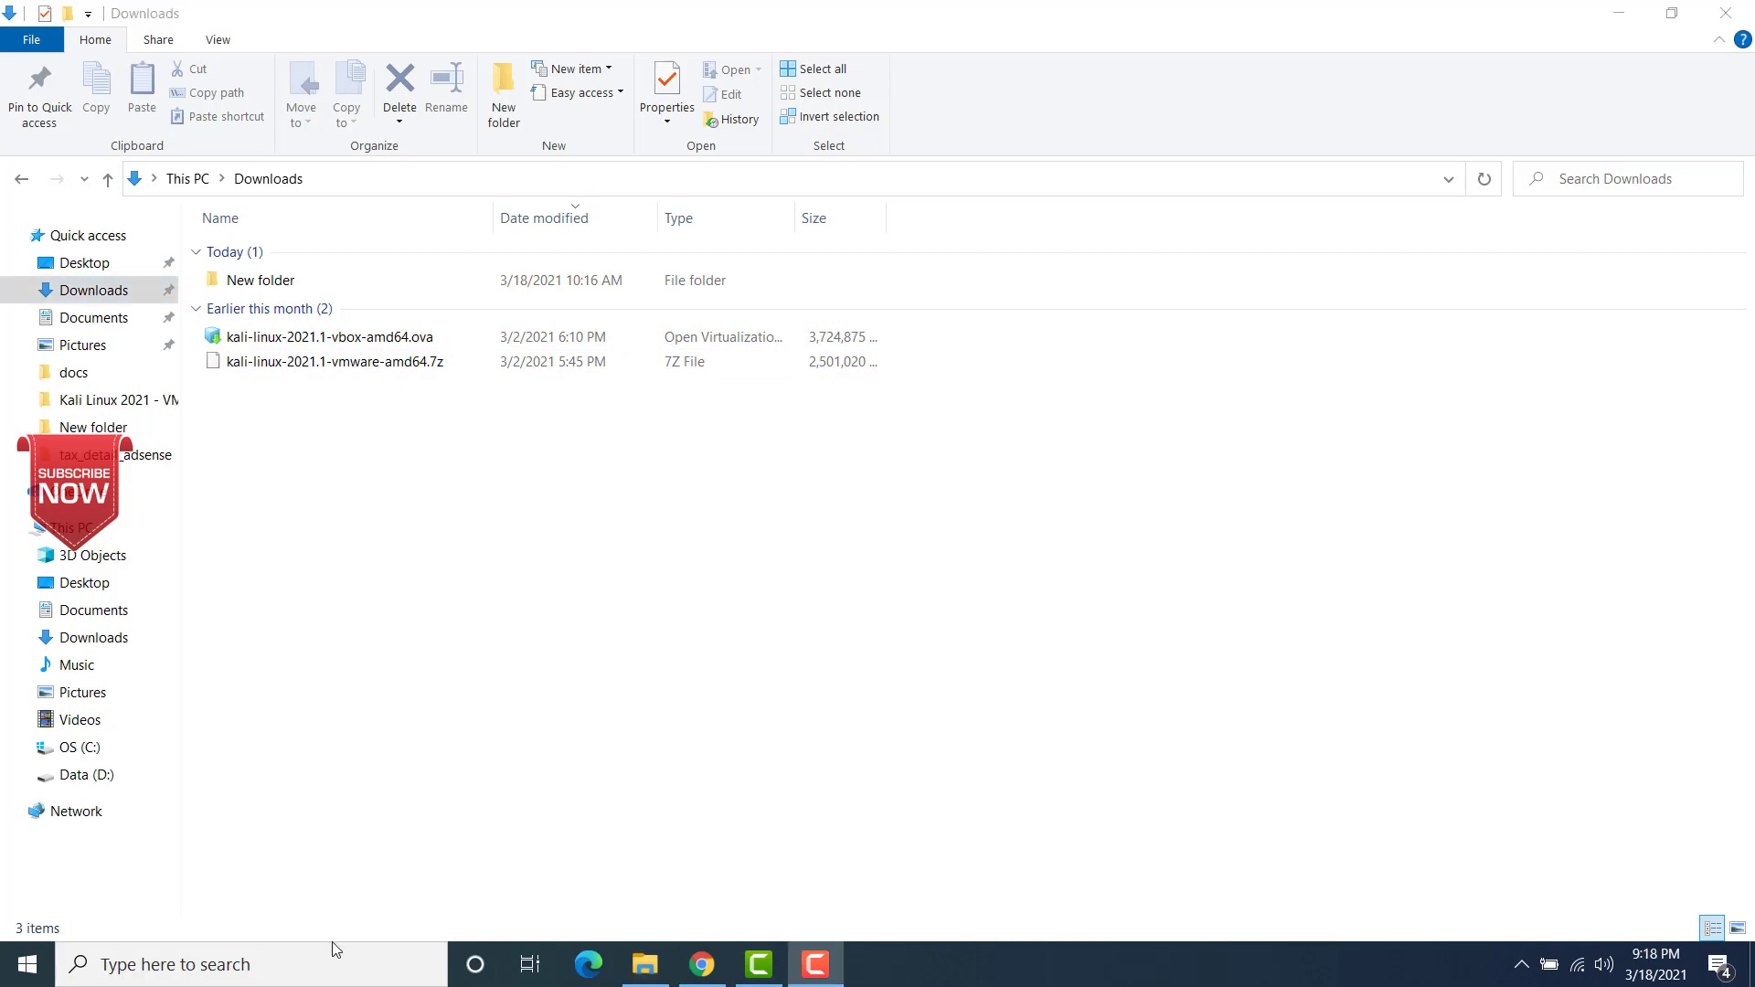
Step: Launch VMware Workstation Pro and open its preferences to check the default location for virtual machines
left_click(274, 972)
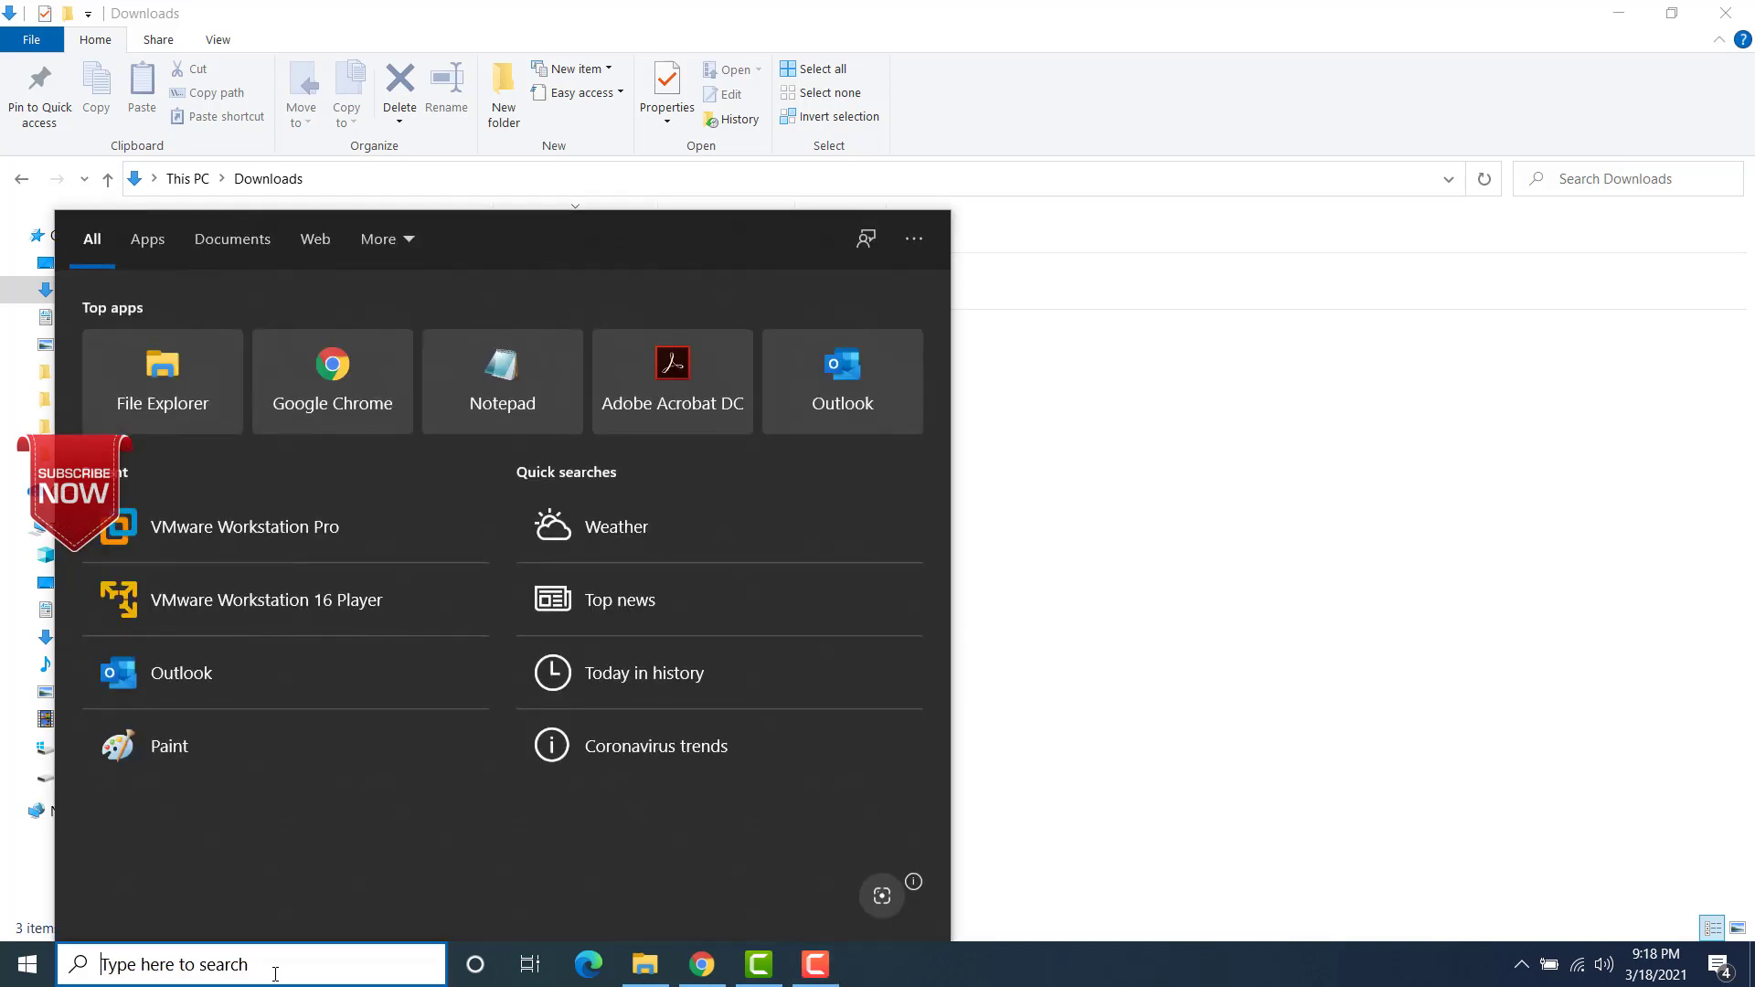
type("vmwa")
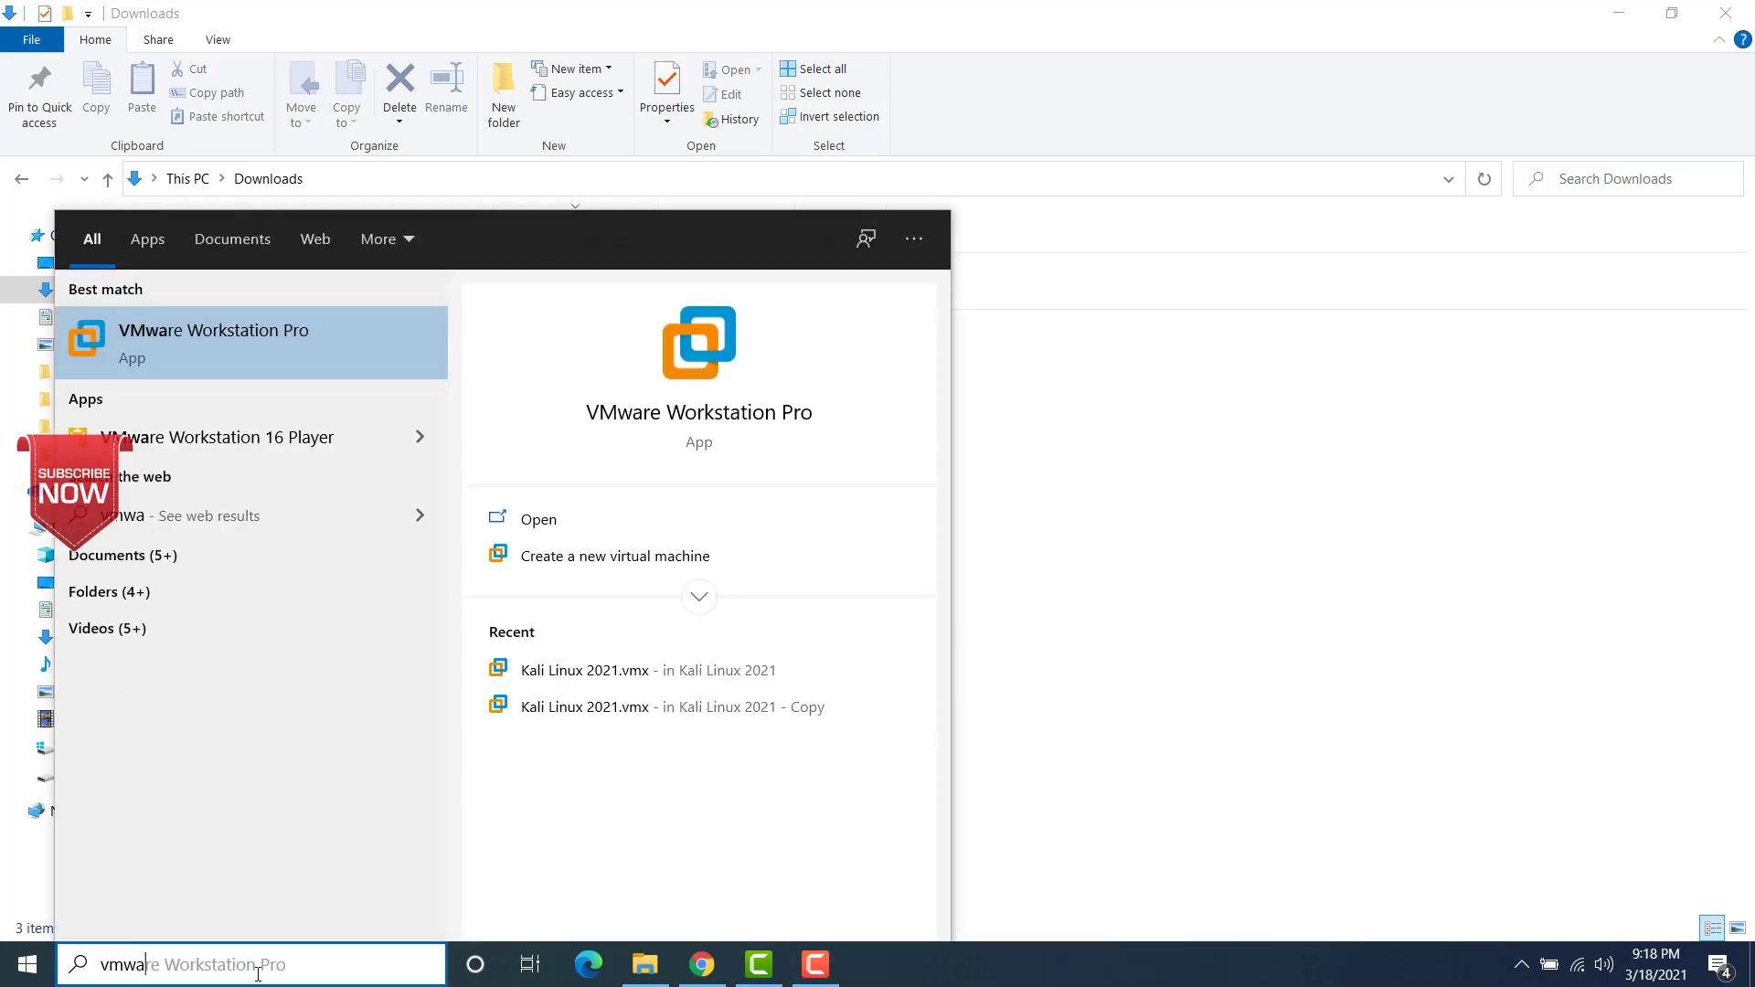
left_click(239, 324)
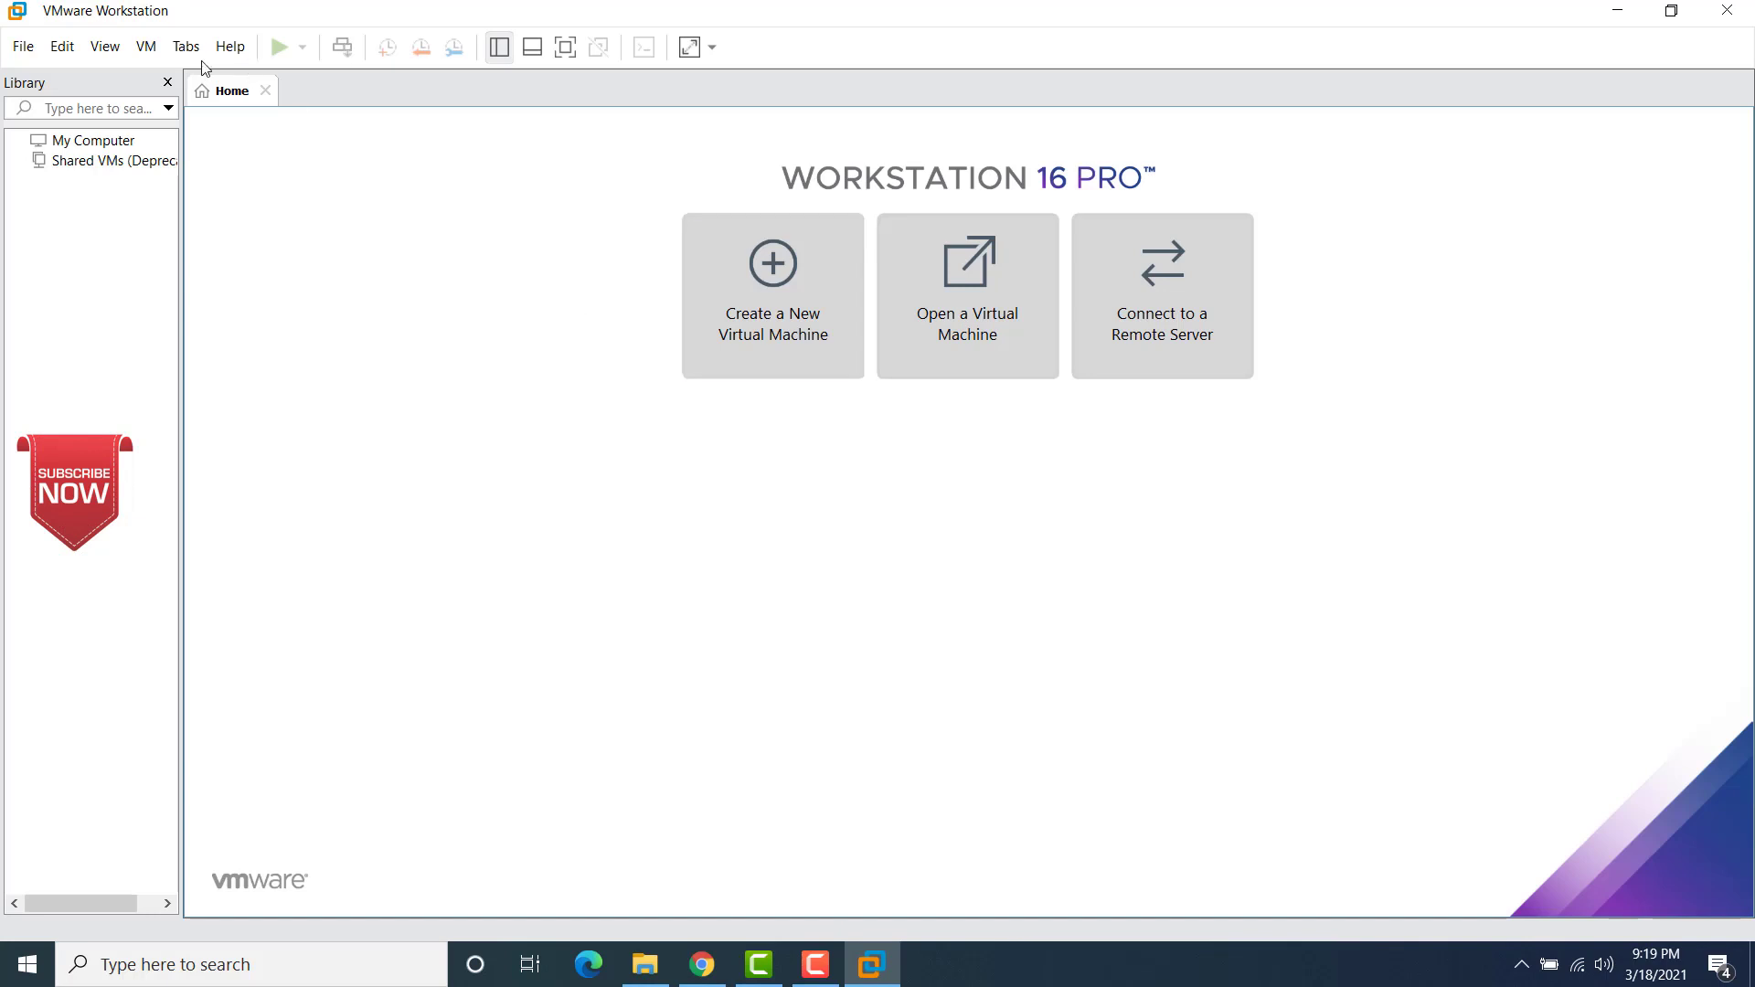
left_click(68, 47)
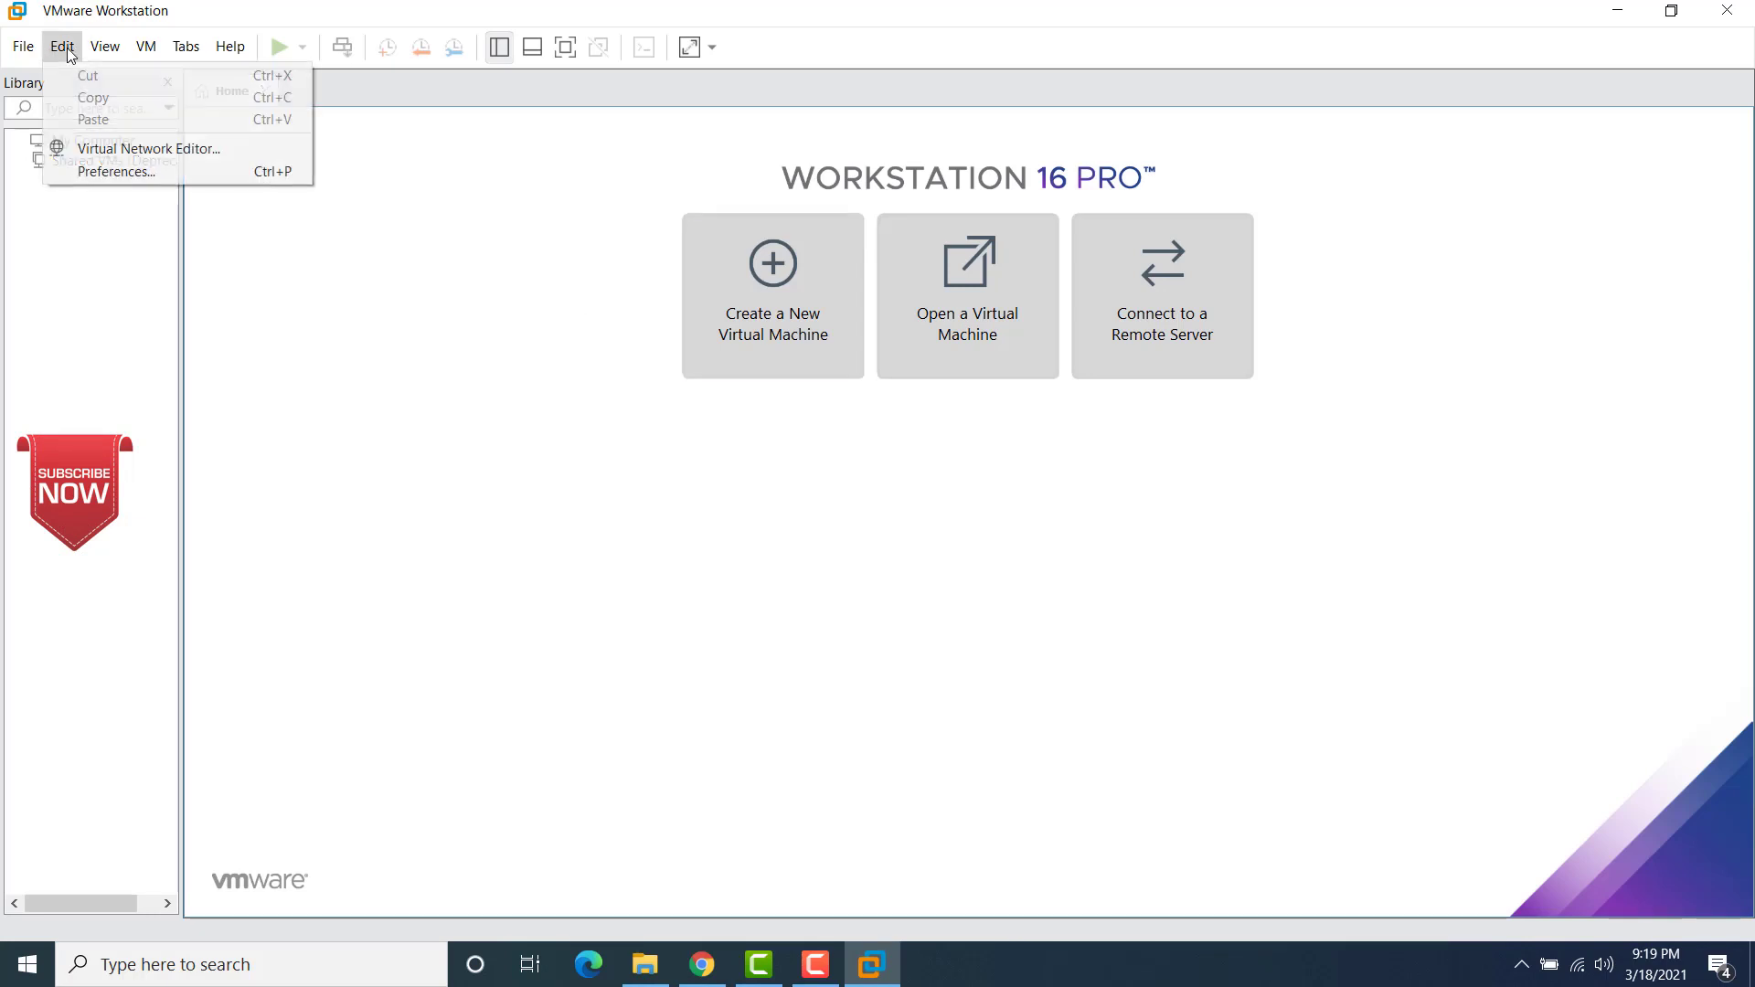
left_click(114, 174)
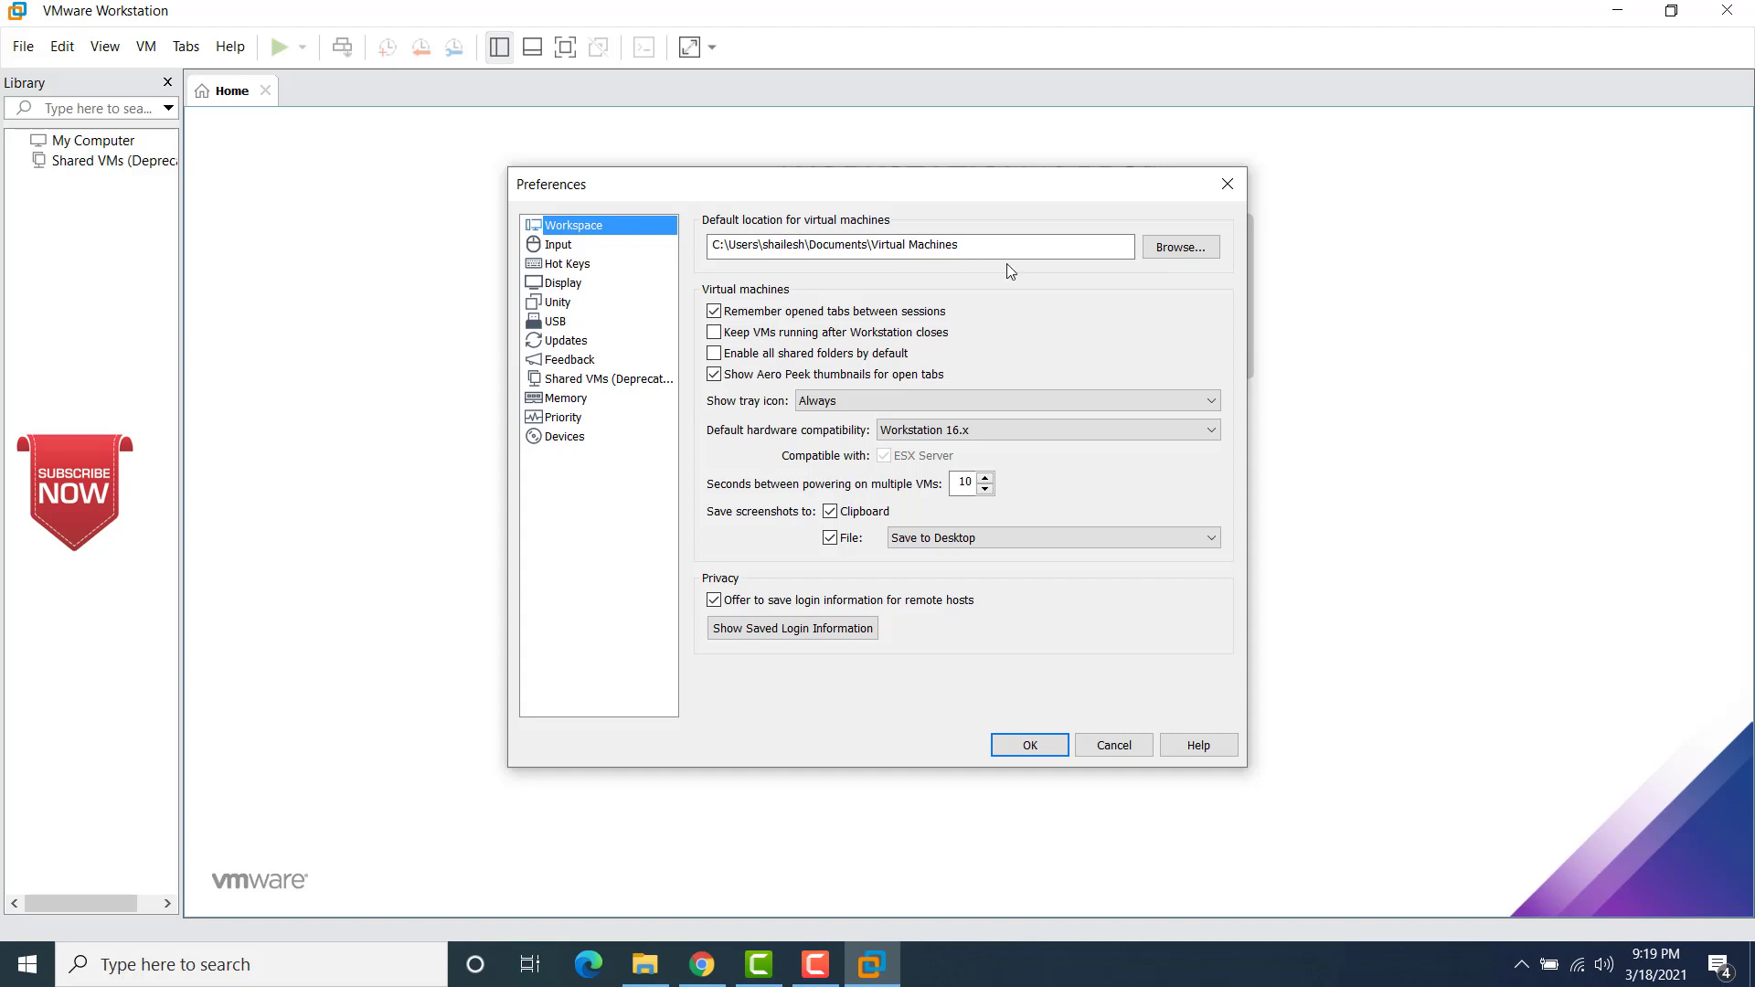
Step: In File Explorer, copy kali-linux-2021.1-vmware-amd64.7z from Downloads into the Virtual Machines folder under Documents
left_click(645, 967)
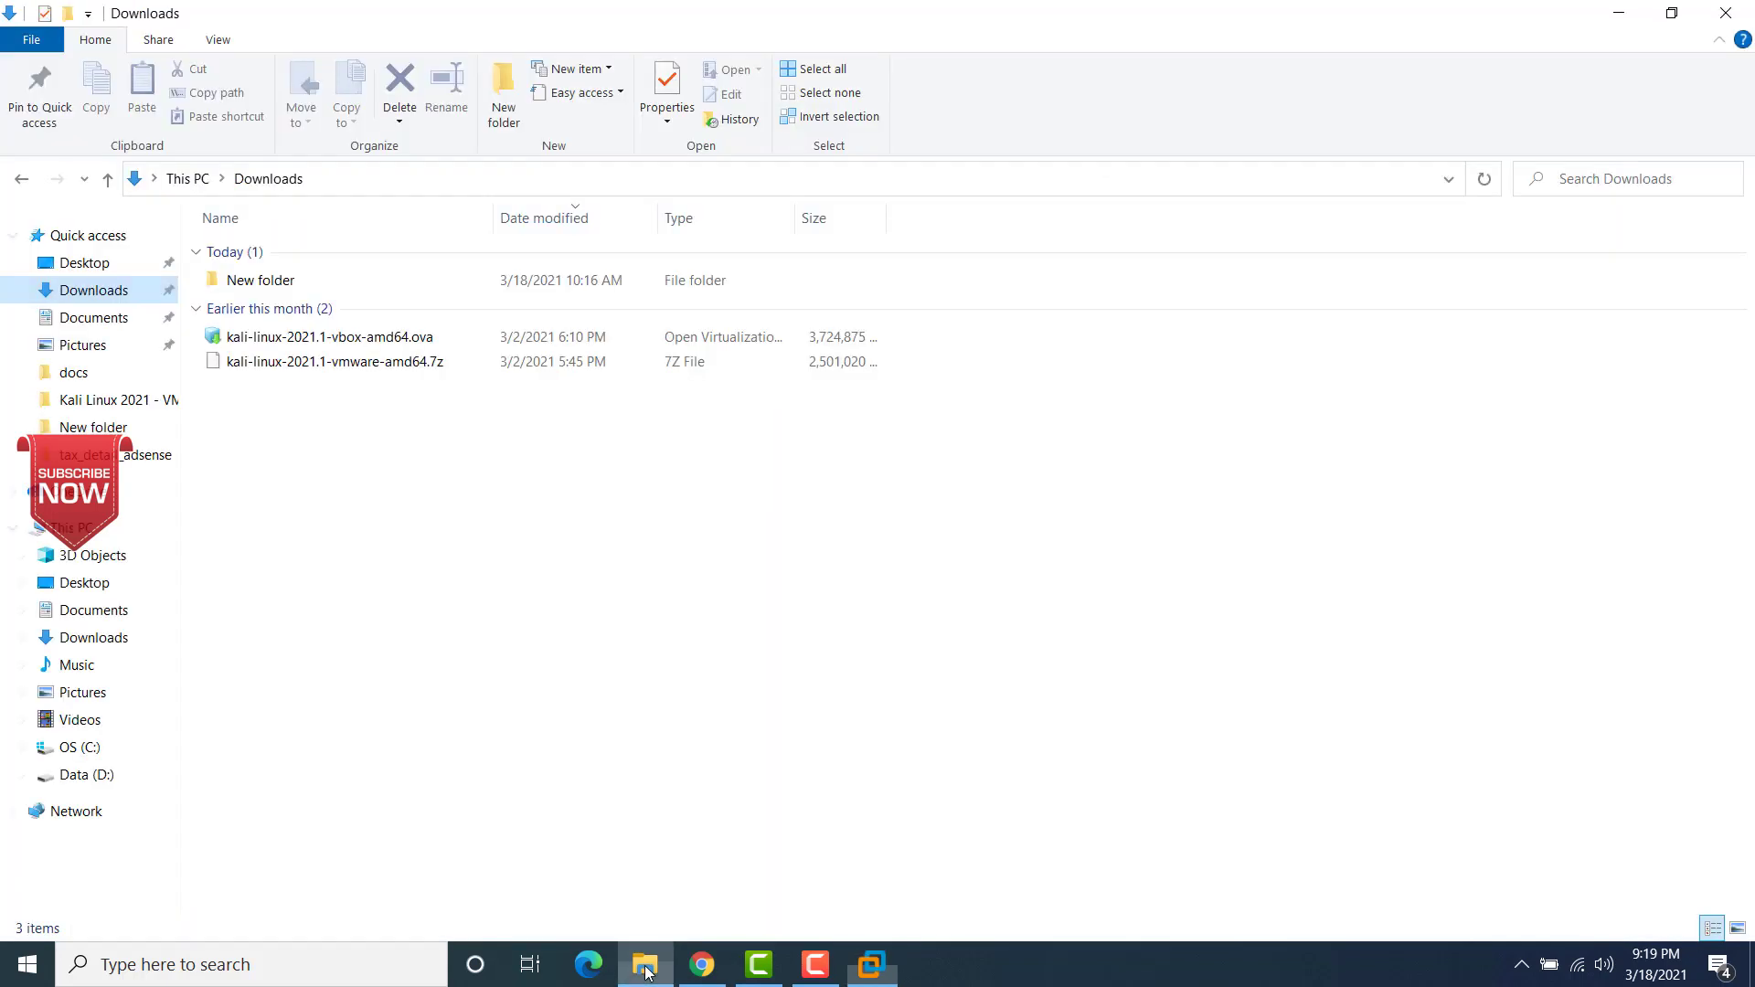
left_click(357, 368)
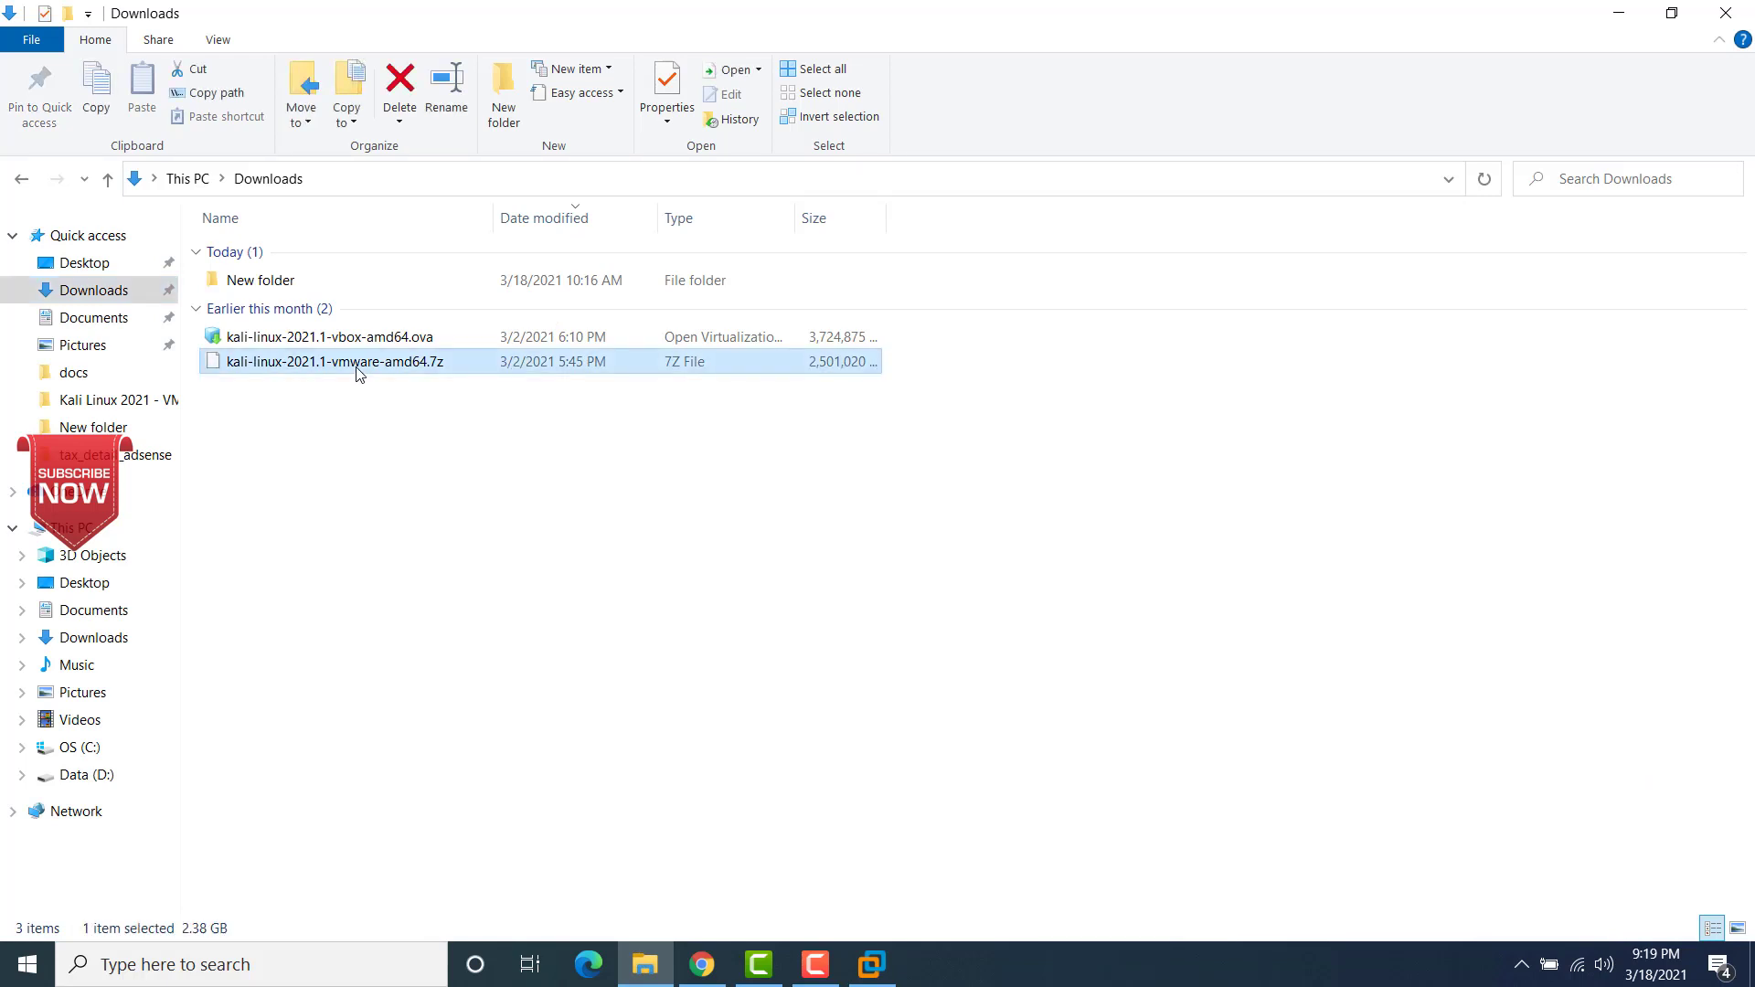
right_click(358, 367)
left_click(415, 666)
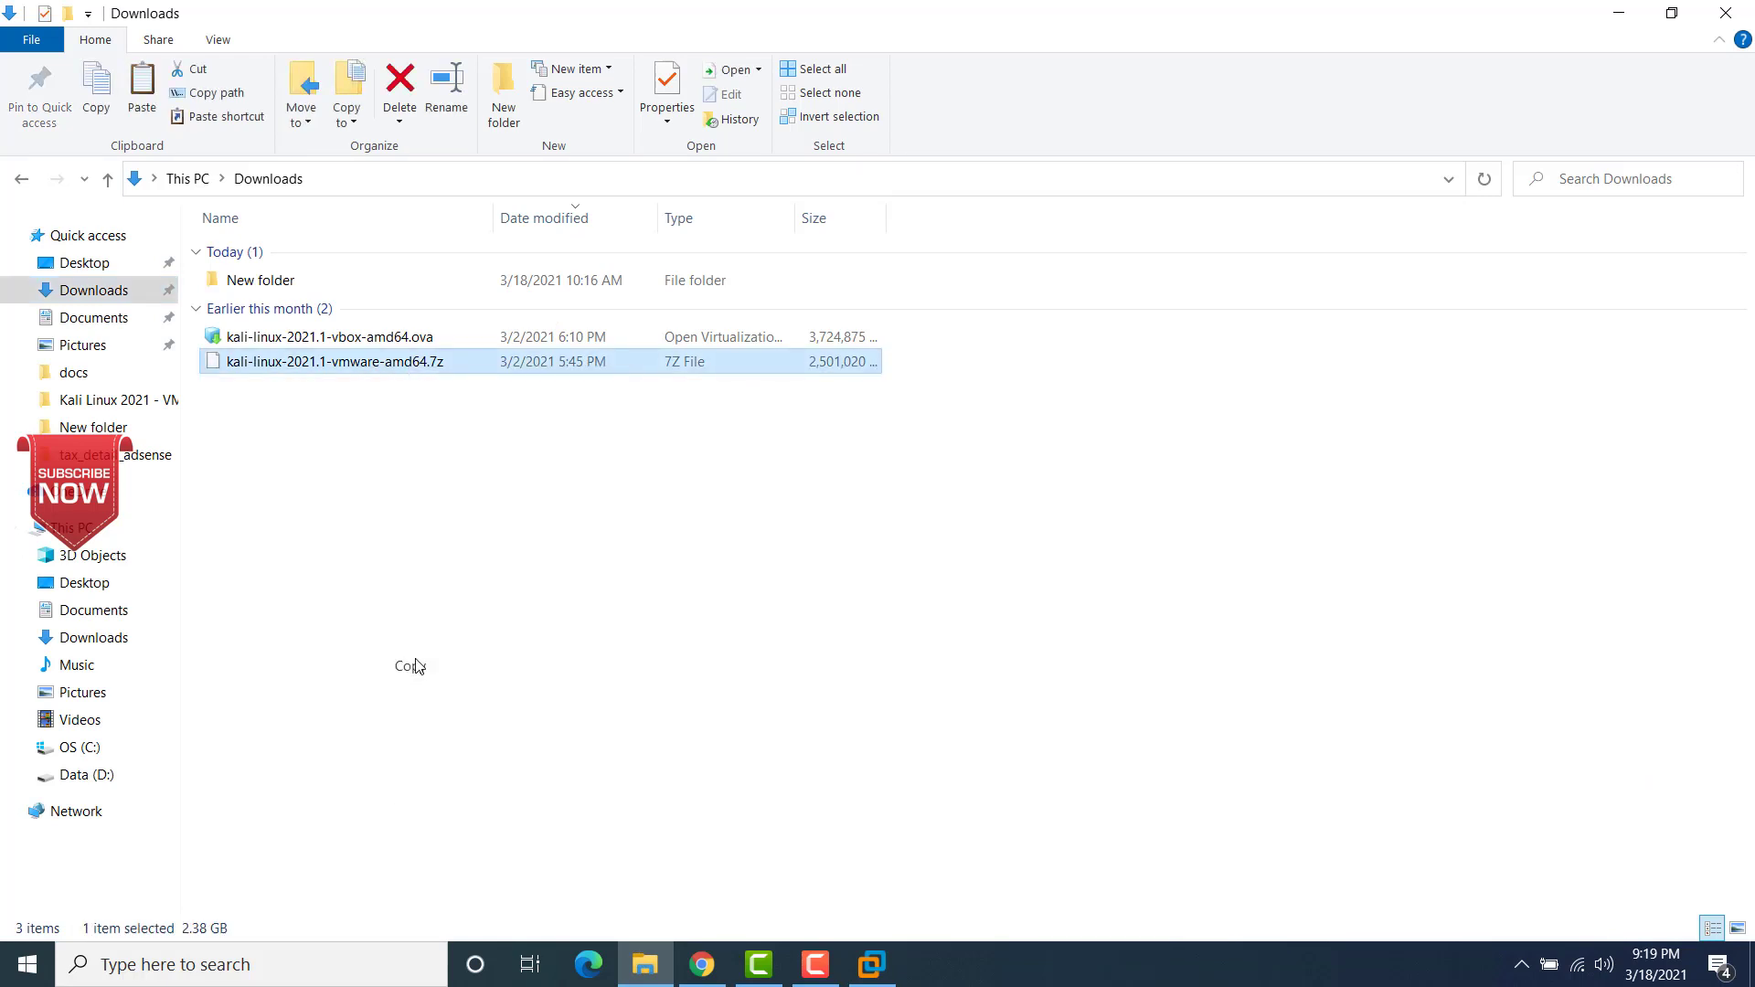
left_click(100, 319)
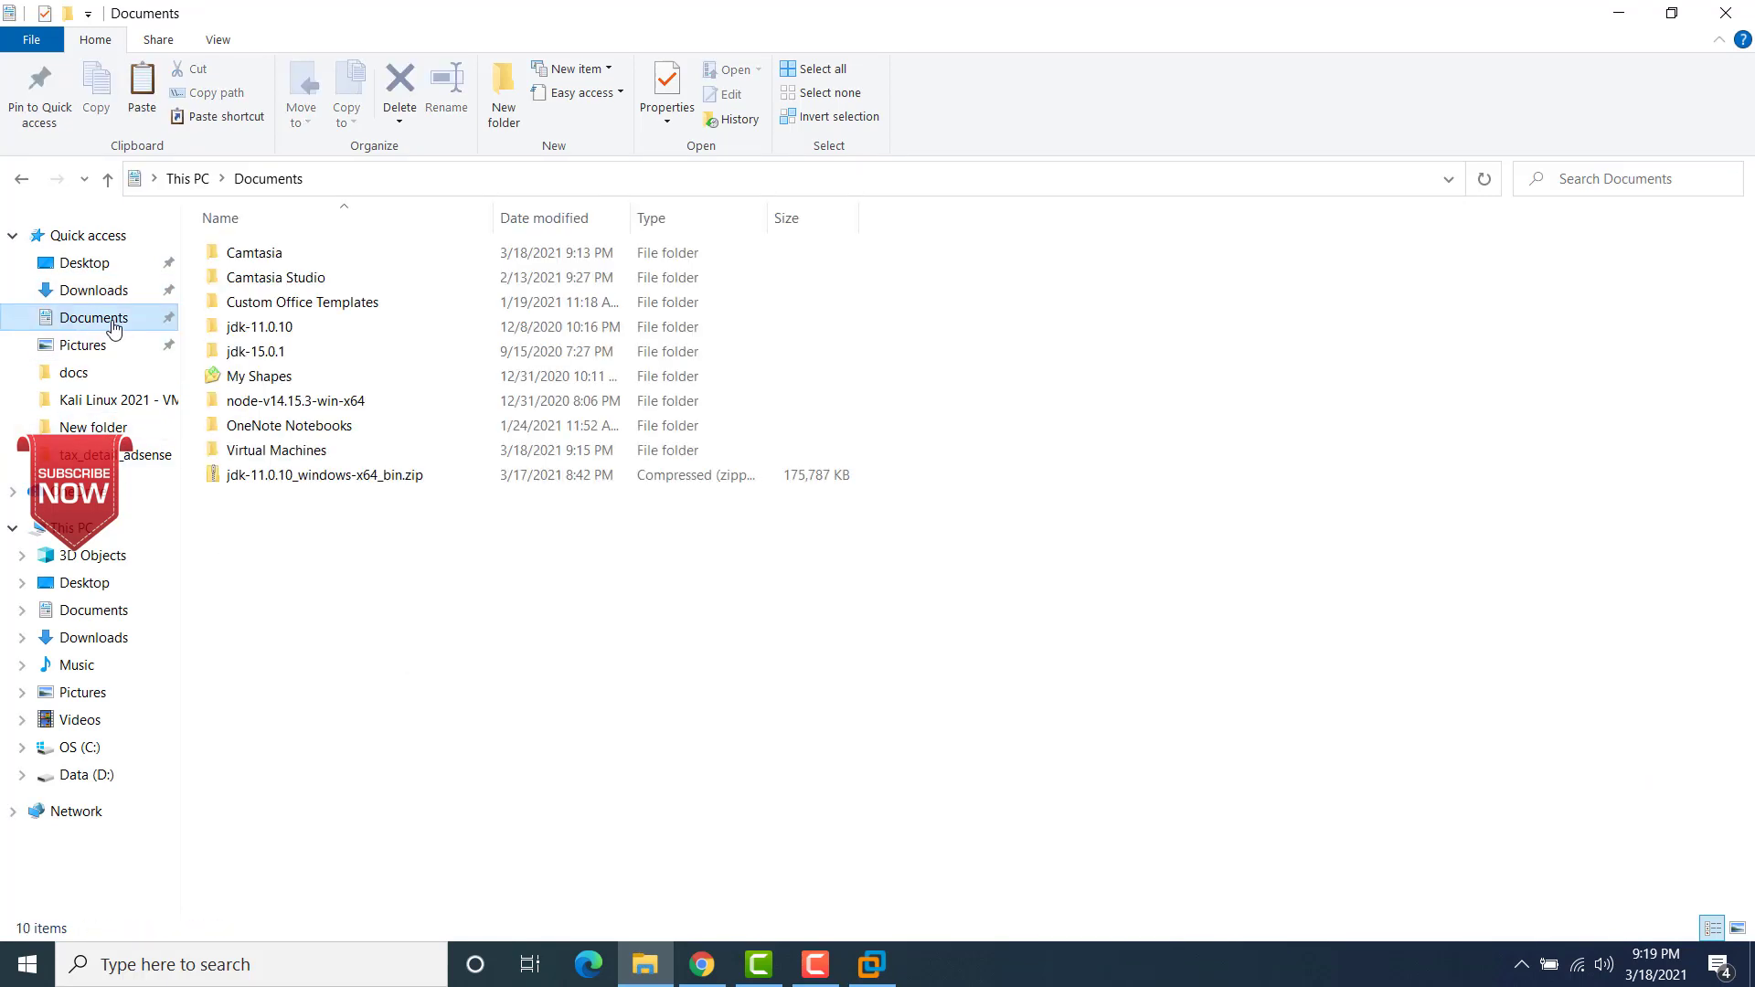
double_click(242, 451)
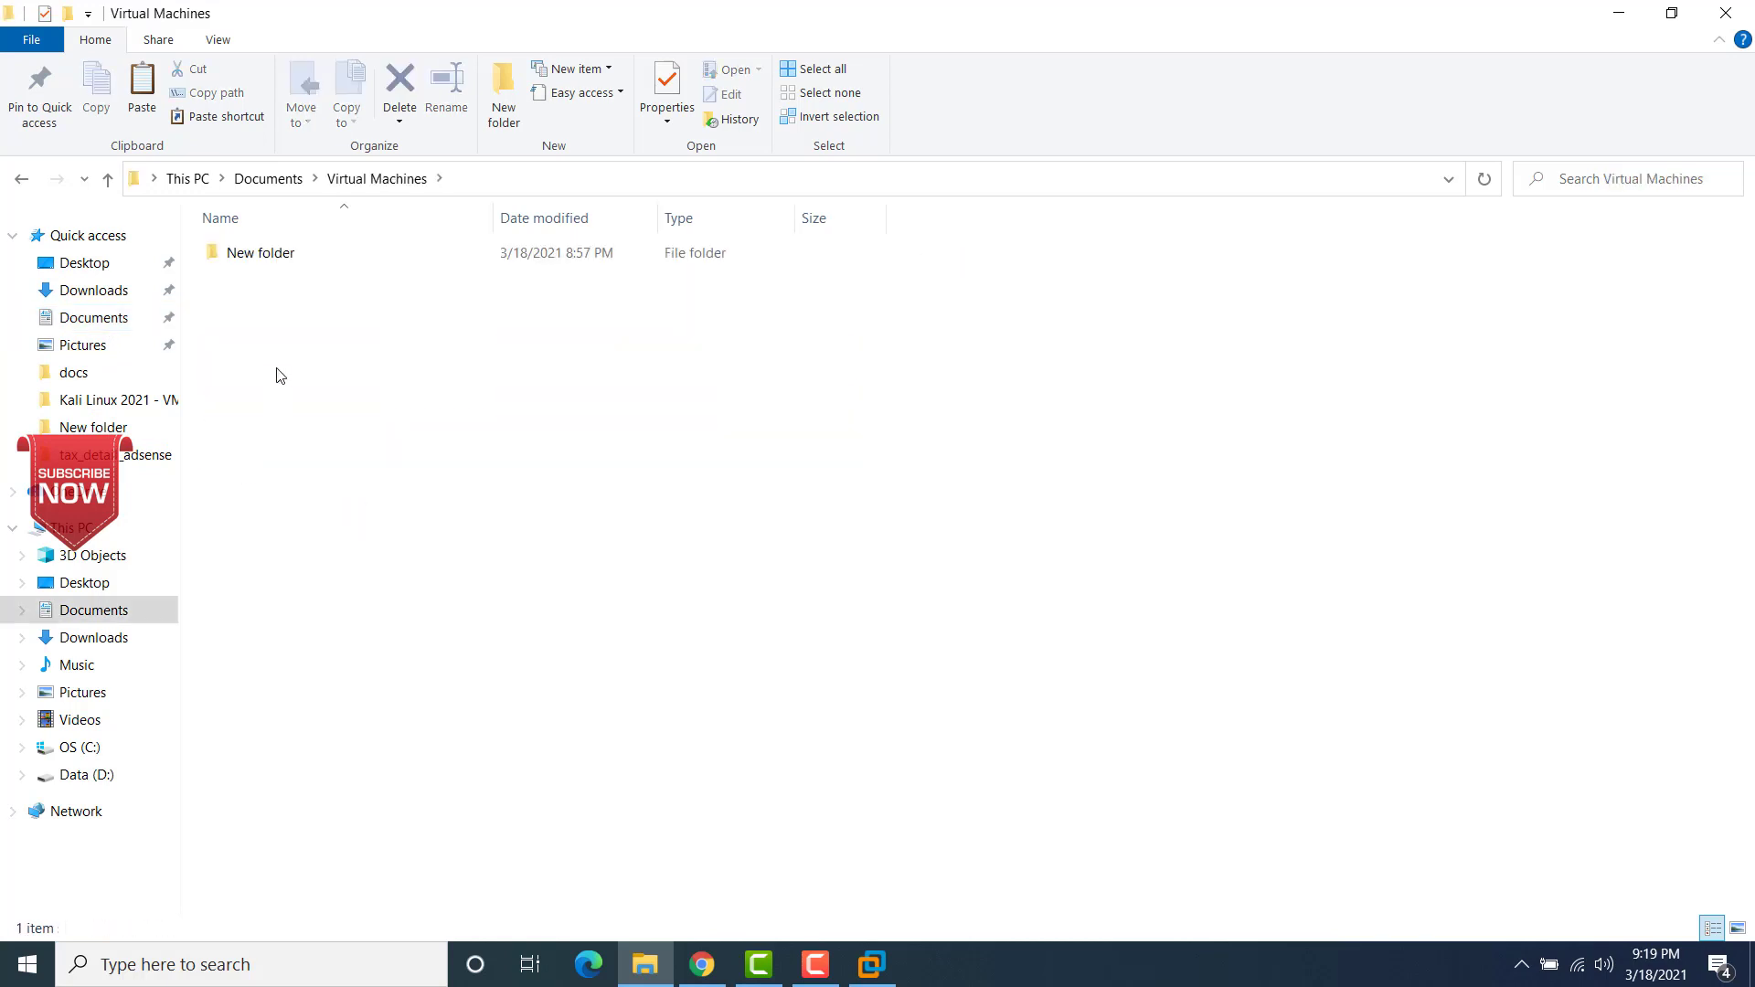
right_click(276, 369)
left_click(330, 535)
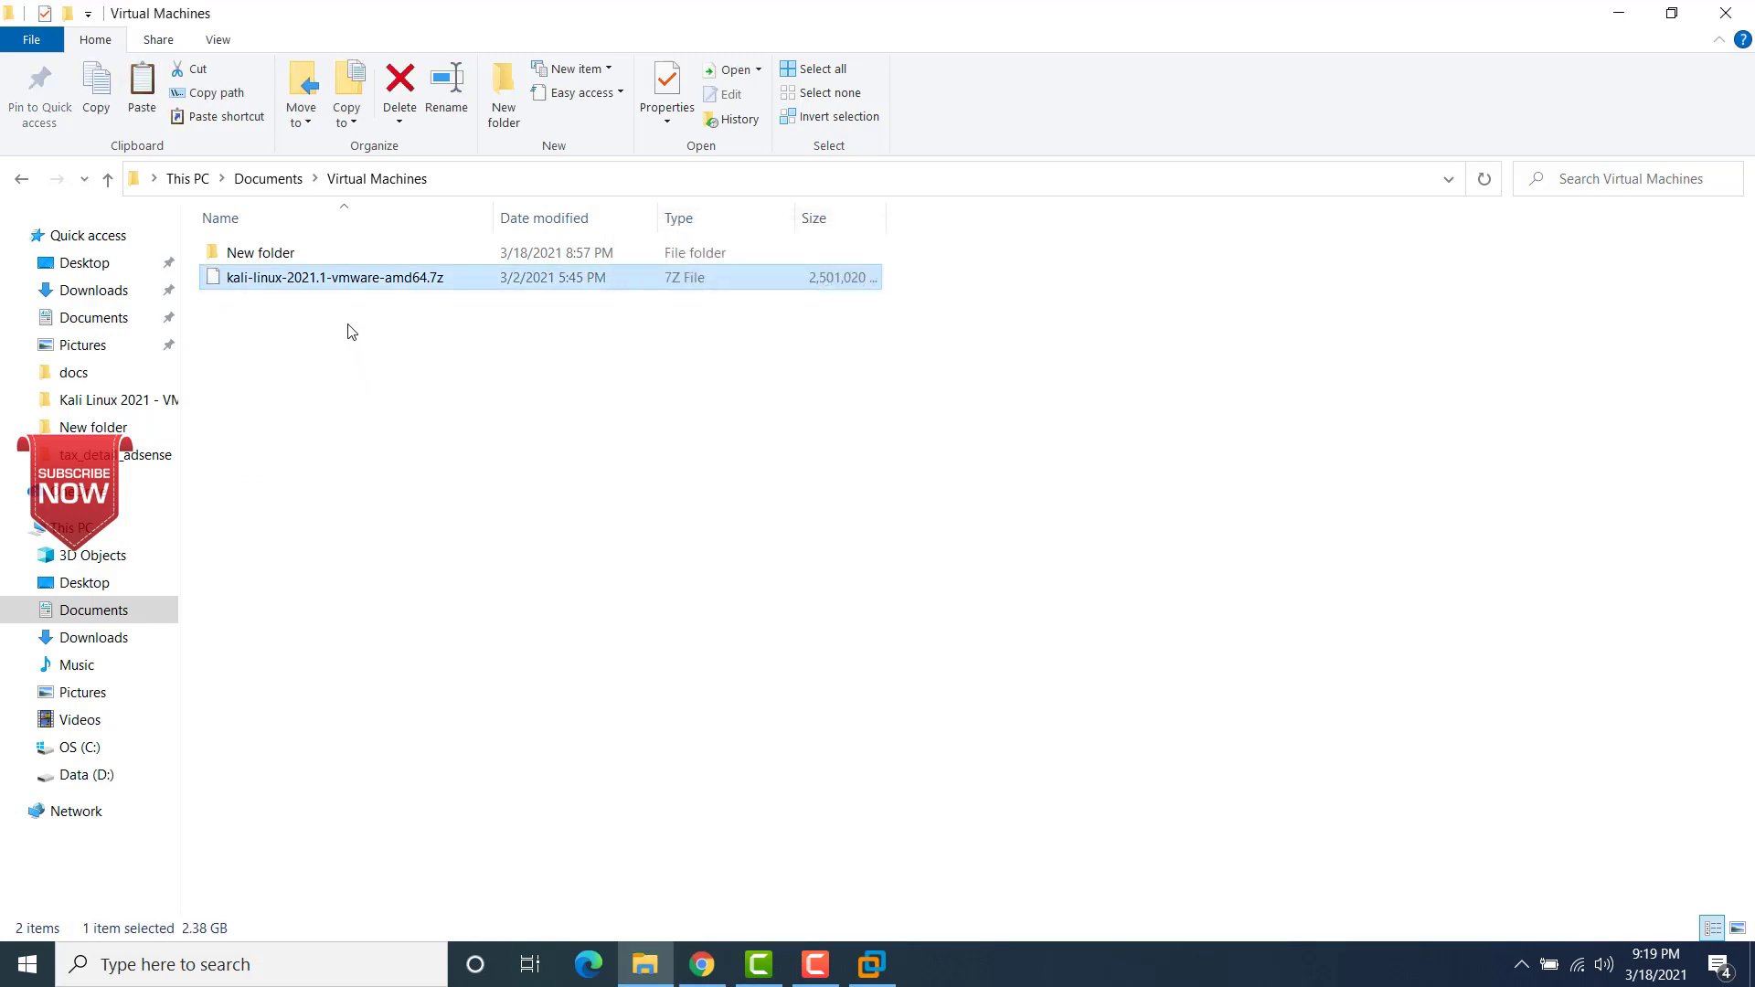
Step: Extract kali-linux-2021.1-vmware-amd64.7z into the current folder with 7-Zip and look through the extracted folder's files
right_click(397, 281)
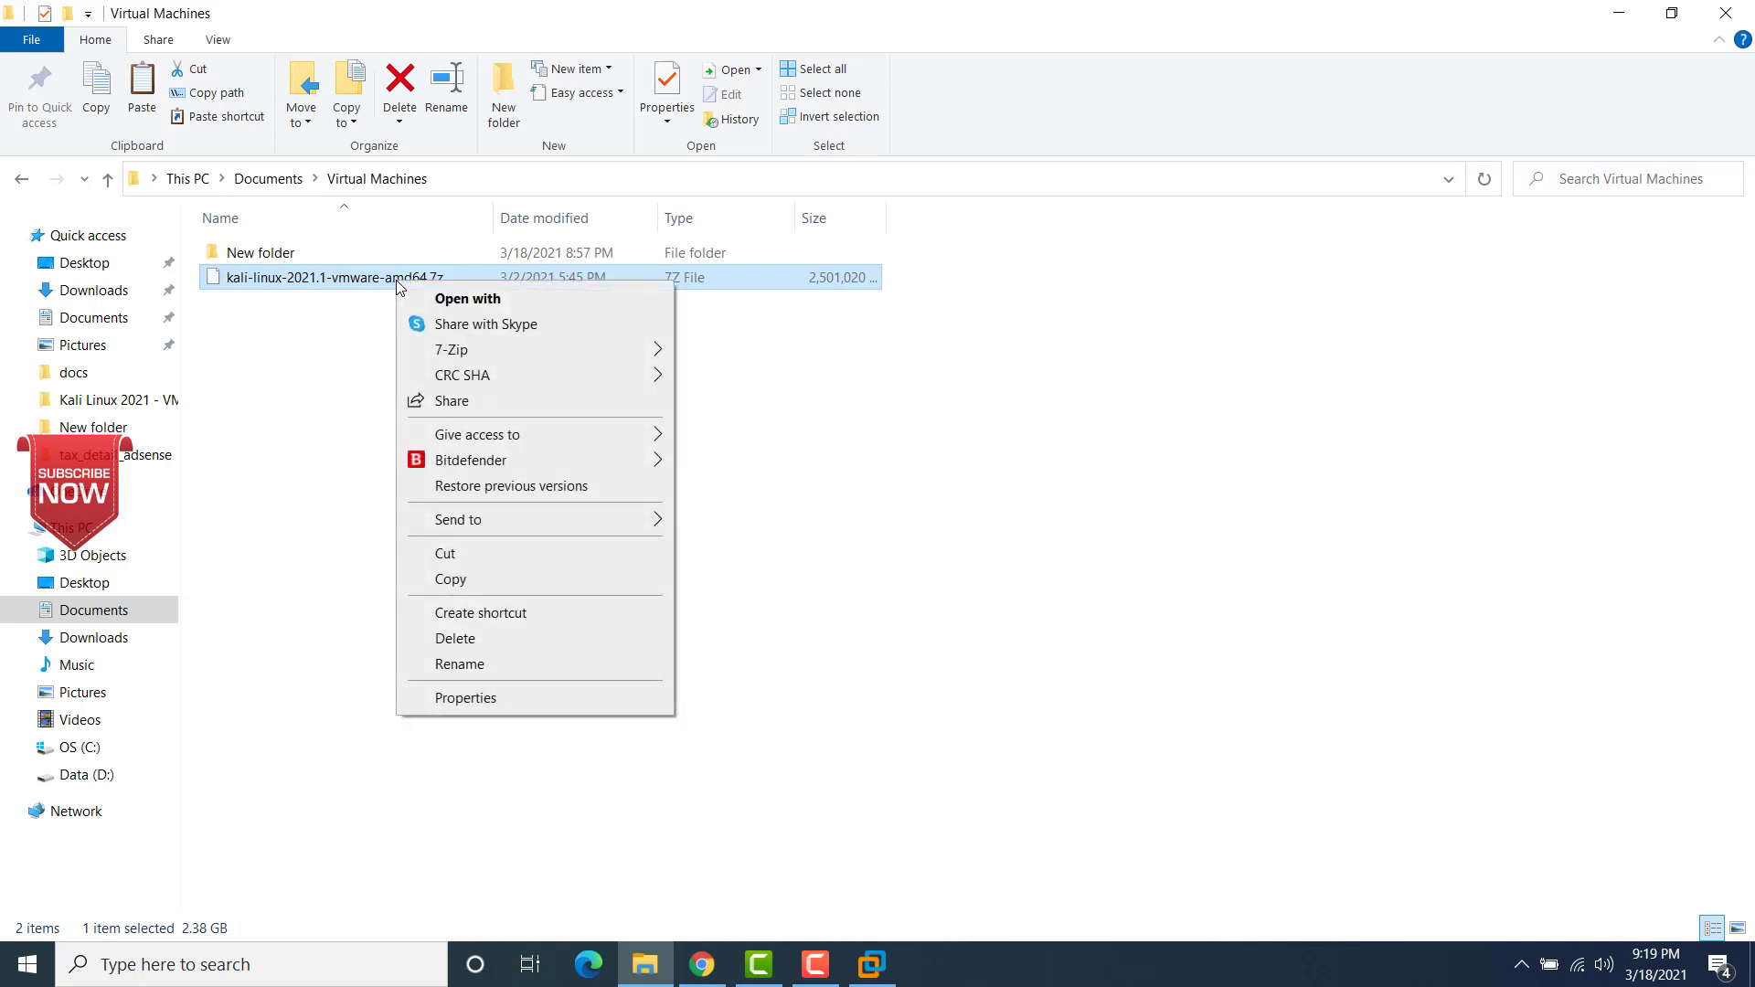
mouse_move(490, 353)
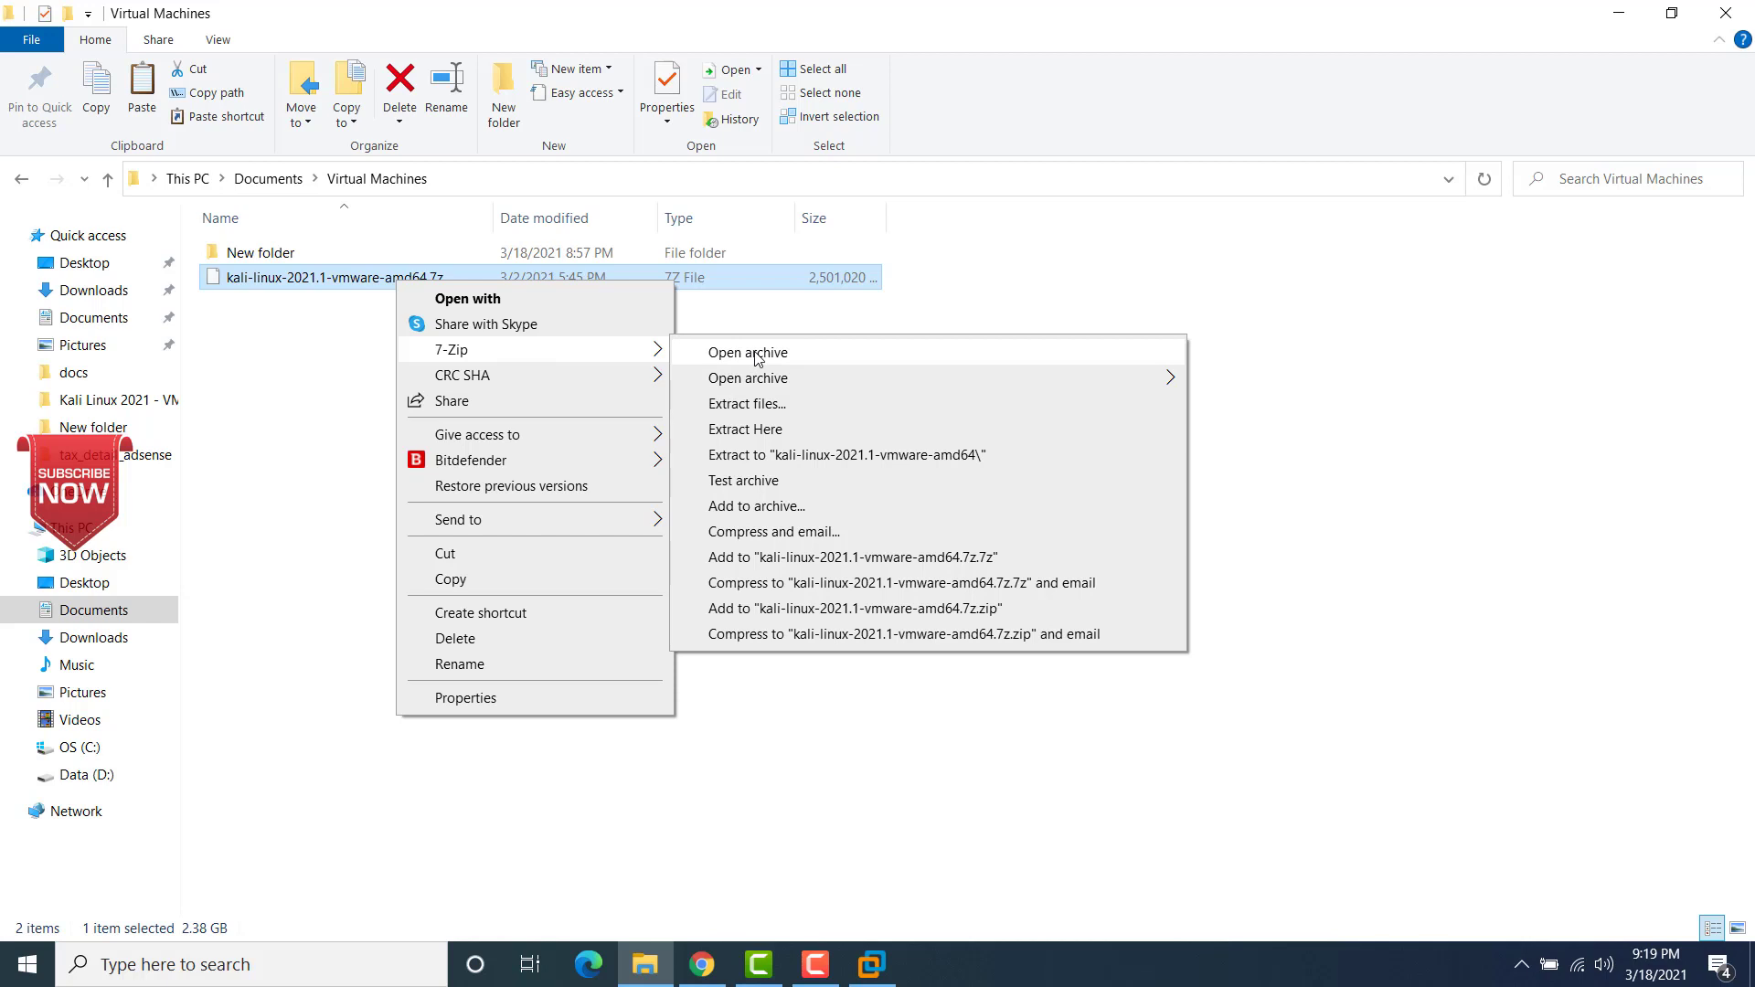
left_click(758, 436)
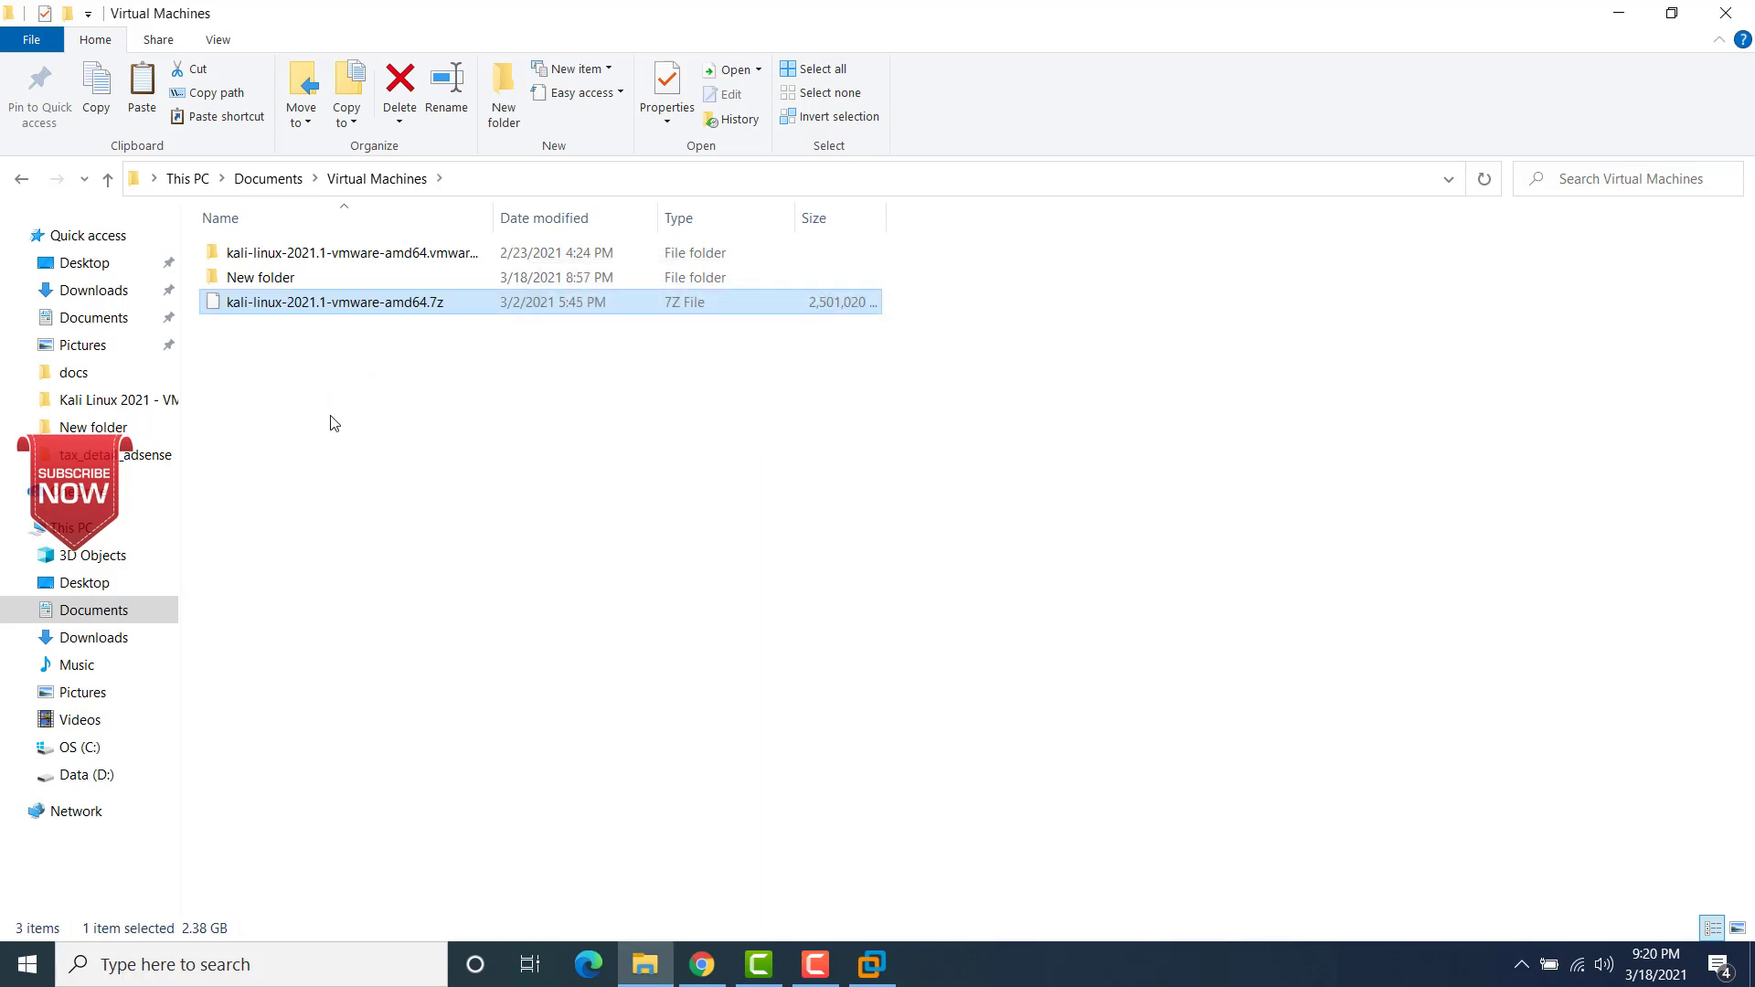
double_click(361, 255)
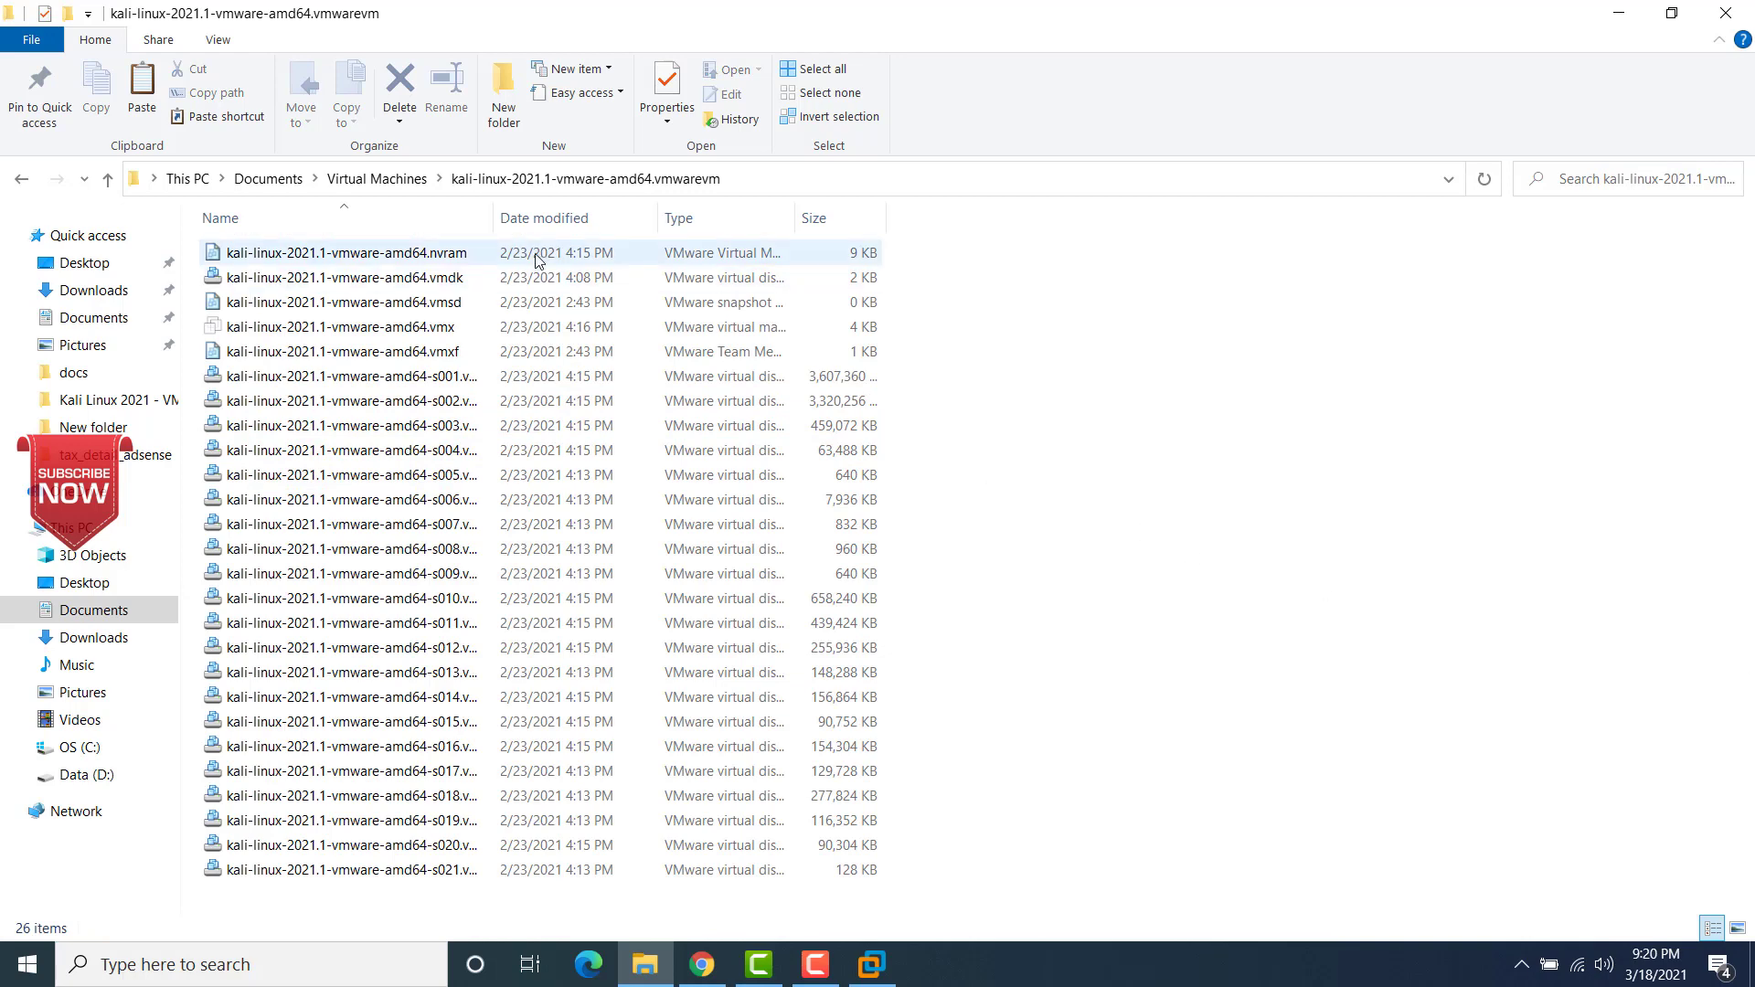
left_click(391, 181)
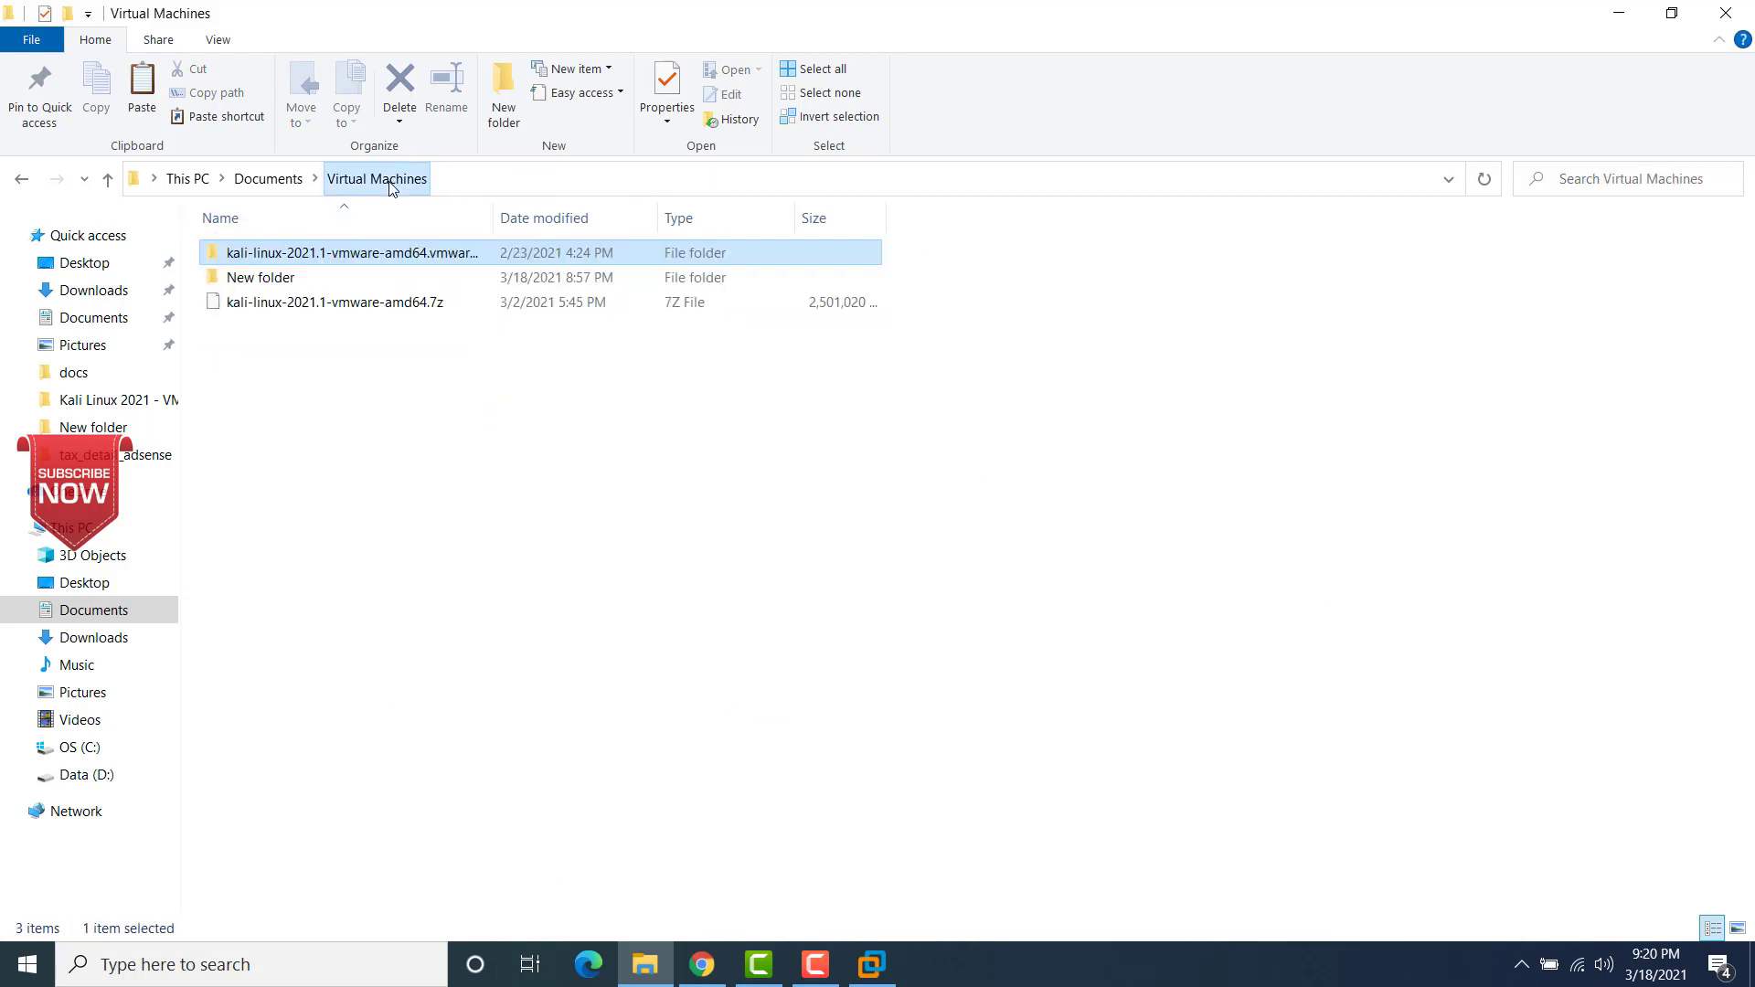
Step: Rename the extracted Kali VMware folder as kali-linux-2021.1
left_click(356, 262)
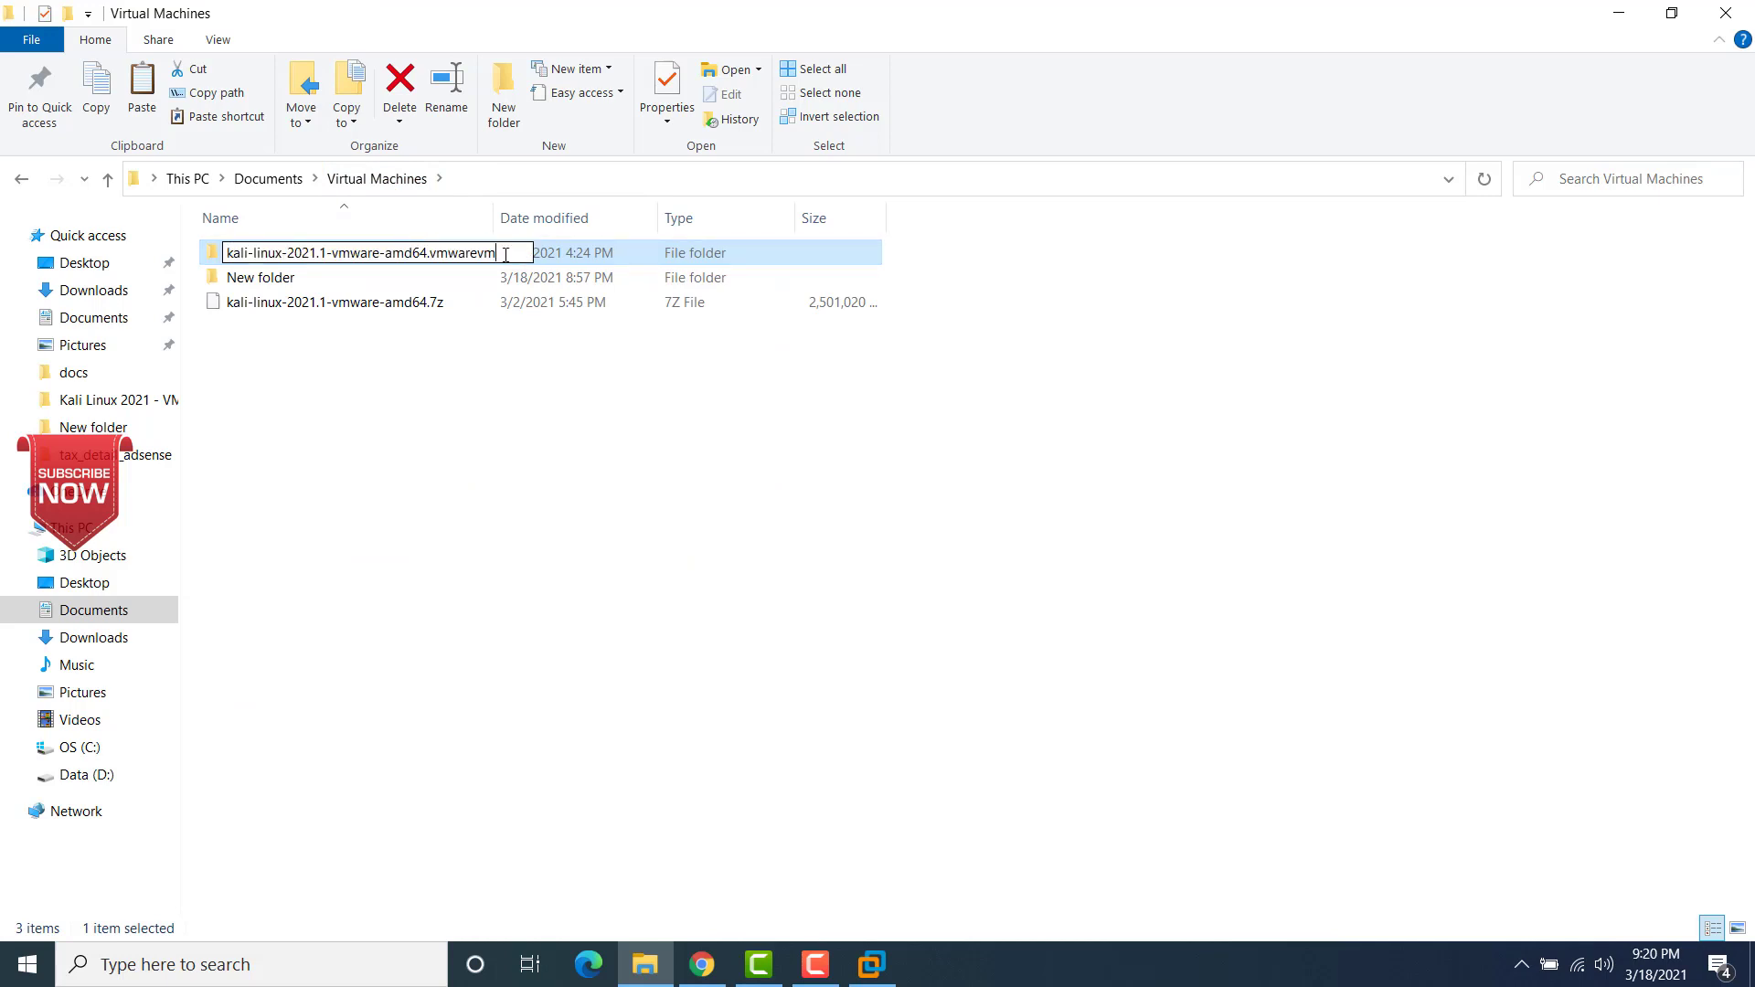
key("BackSpace")
key("BackSpace")
key("BackSpace")
key("BackSpace")
key("BackSpace")
key("BackSpace")
key("BackSpace")
key("BackSpace")
key("BackSpace")
key("BackSpace")
key("BackSpace")
key("BackSpace")
key("BackSpace")
key("BackSpace")
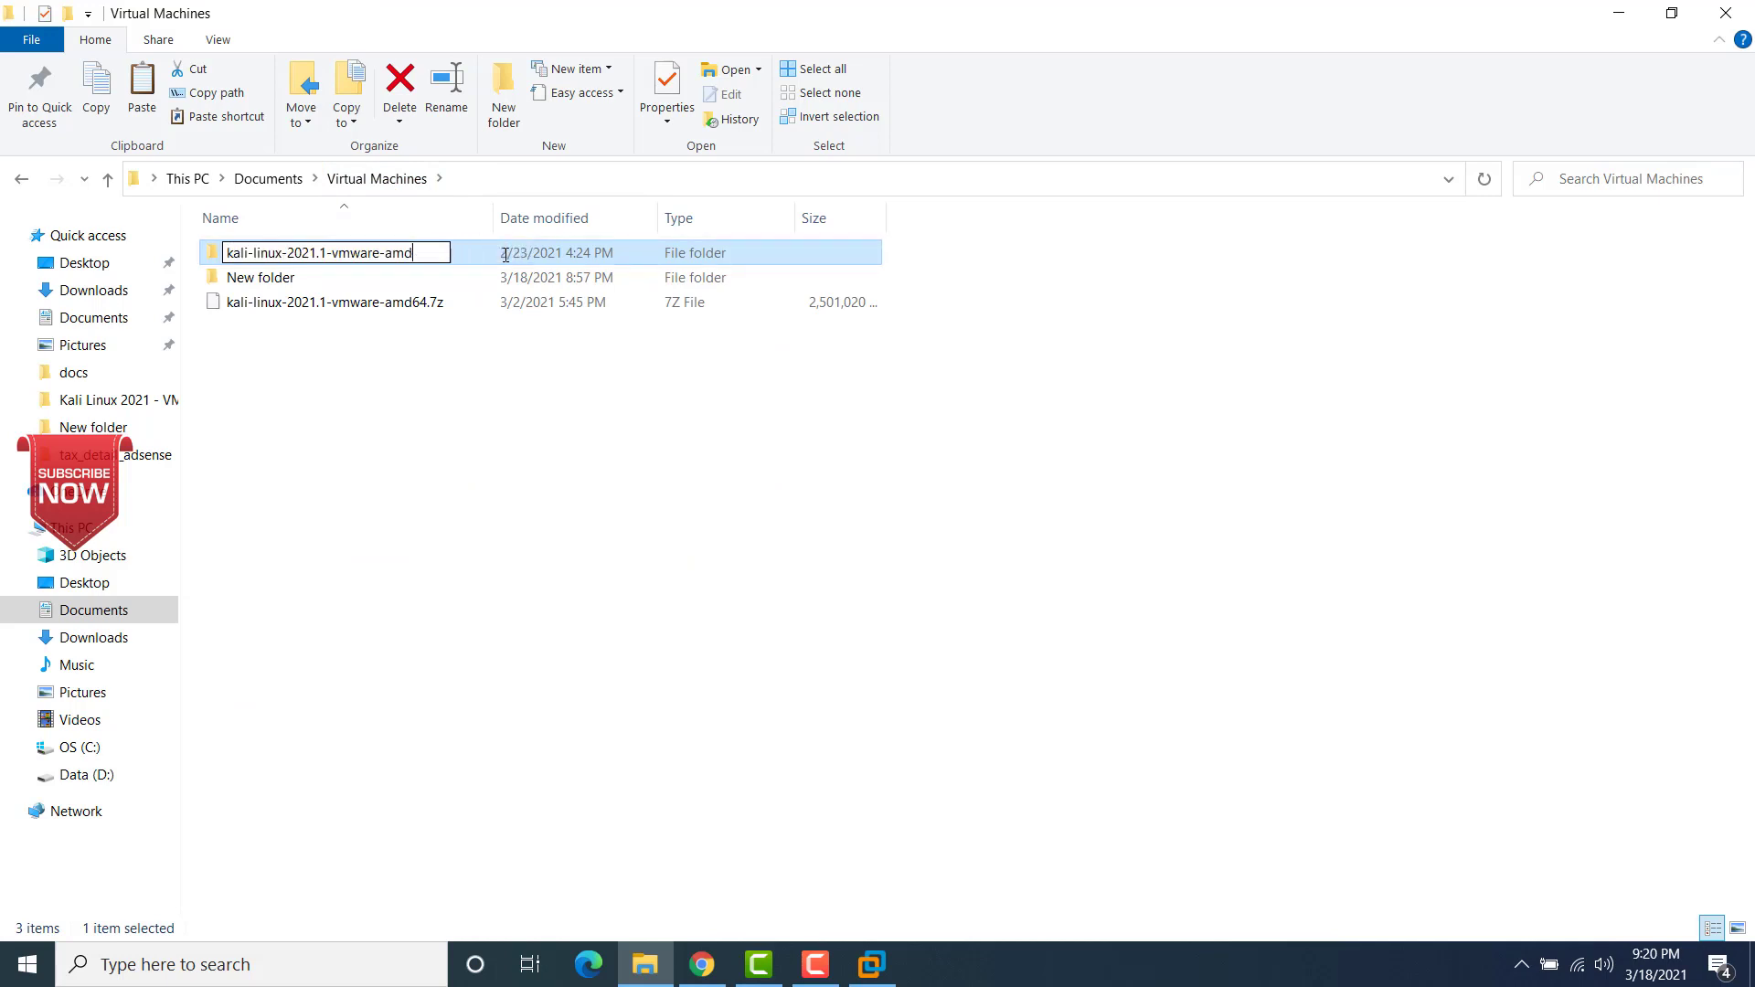
key("BackSpace")
key("BackSpace")
key("BackSpace")
key("BackSpace")
key("BackSpace")
key("BackSpace")
key("BackSpace")
key("BackSpace")
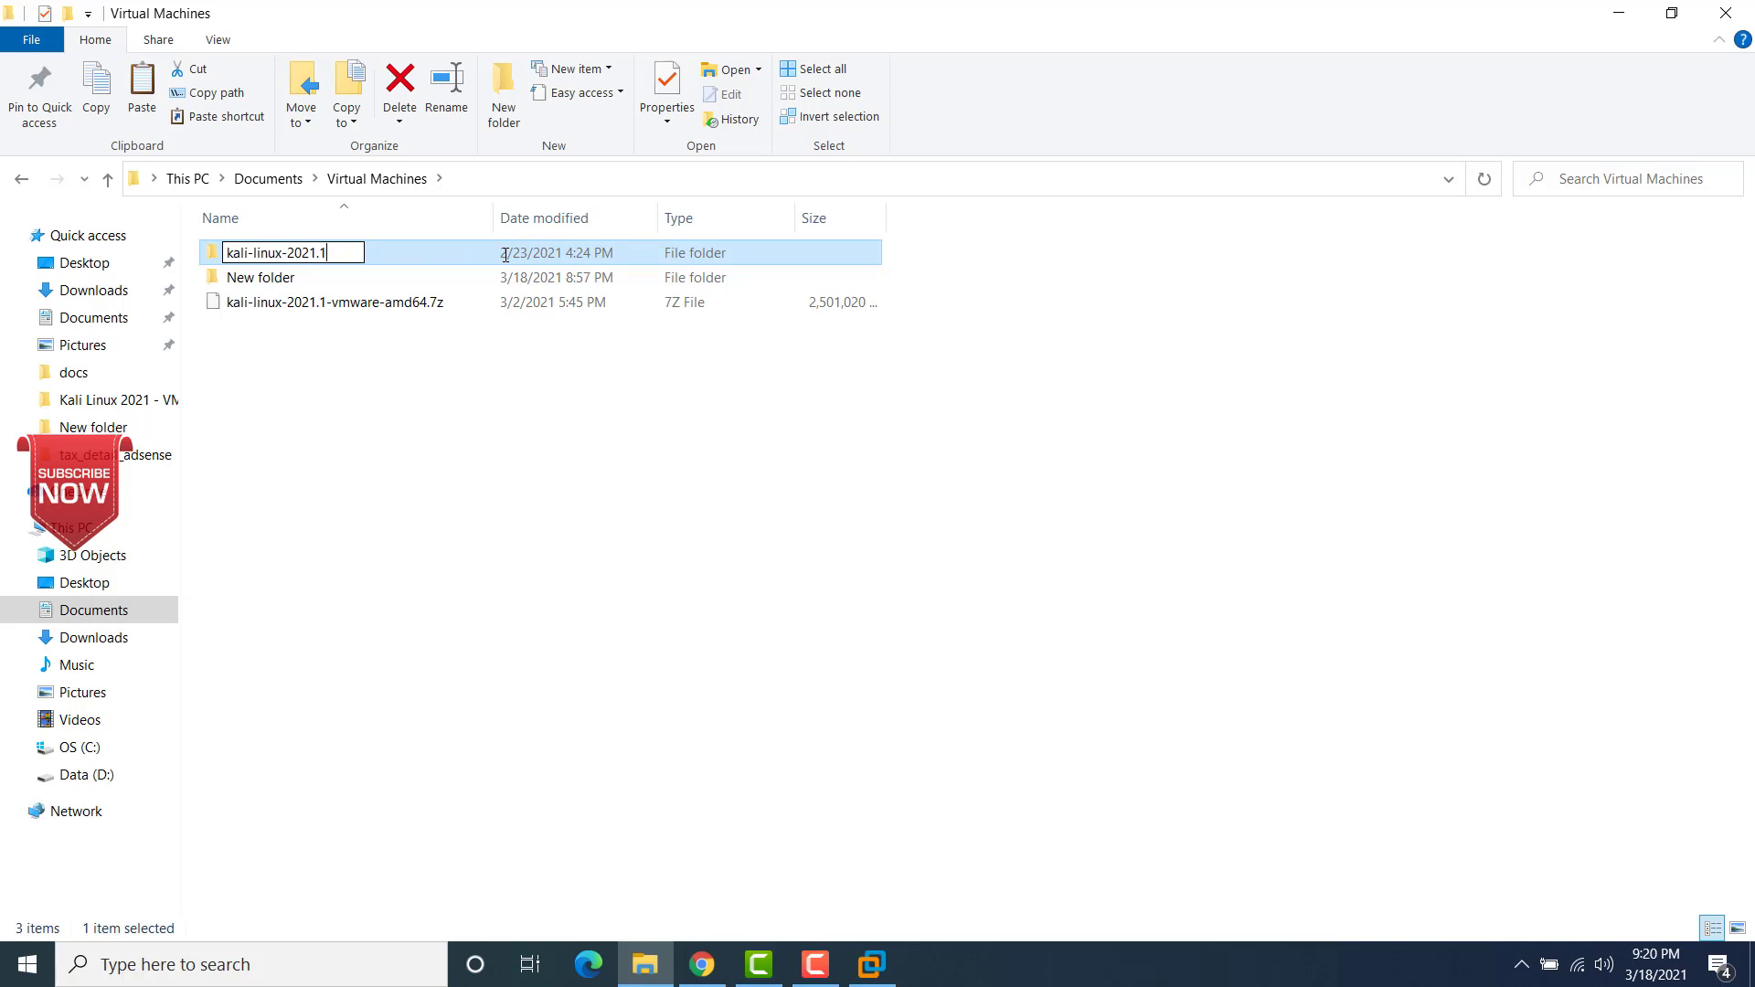
left_click(409, 467)
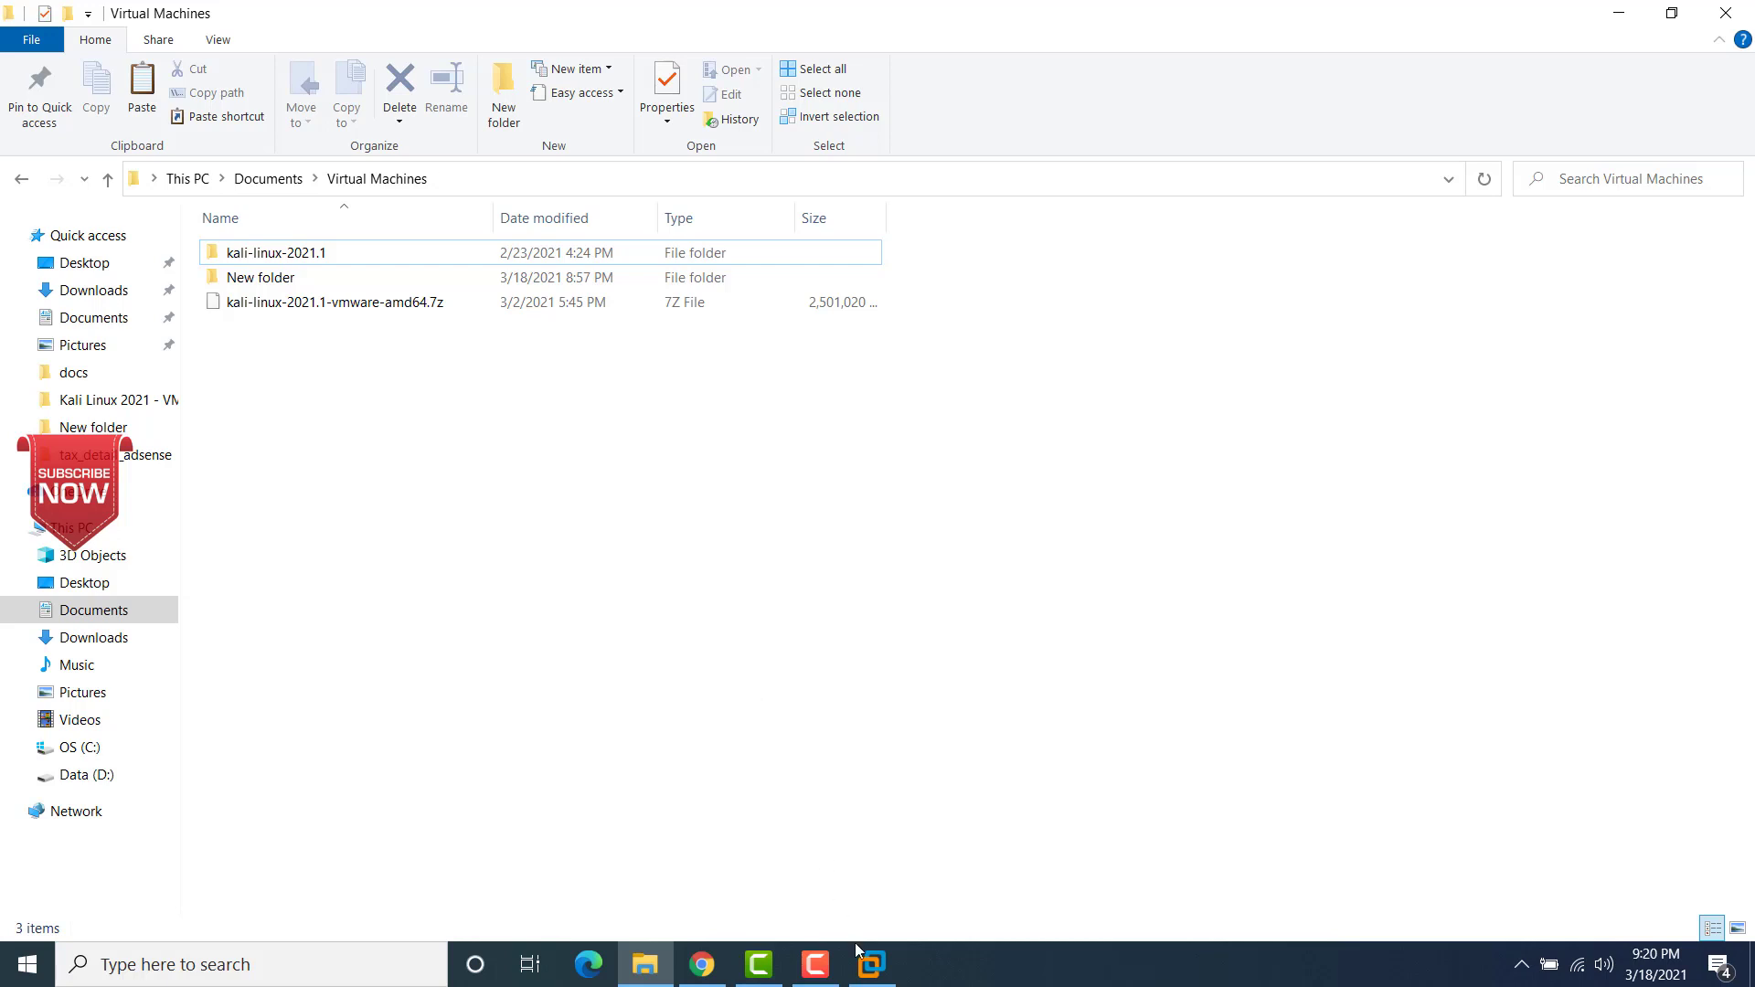
Step: Switch to VMware Workstation, dismiss the preferences, and open kali-linux-2021.1-vmware-amd64.vmx from the kali-linux-2021.1 folder in Documents\Virtual Machines
left_click(875, 976)
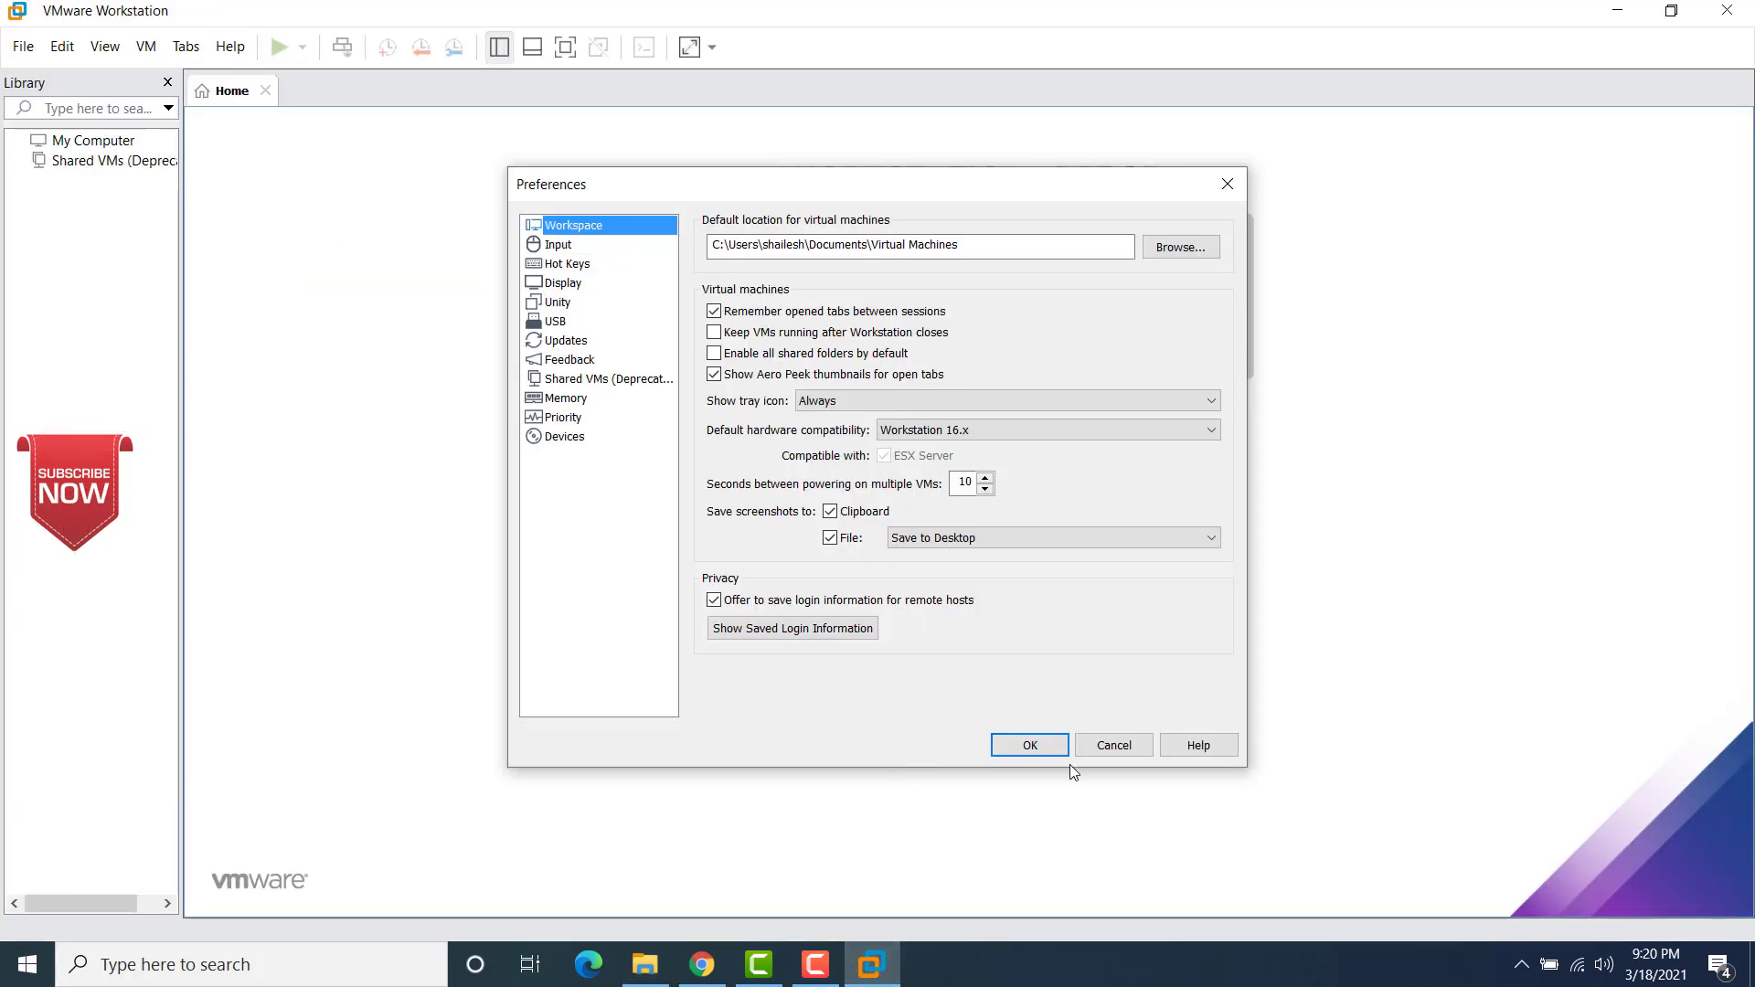
left_click(1107, 752)
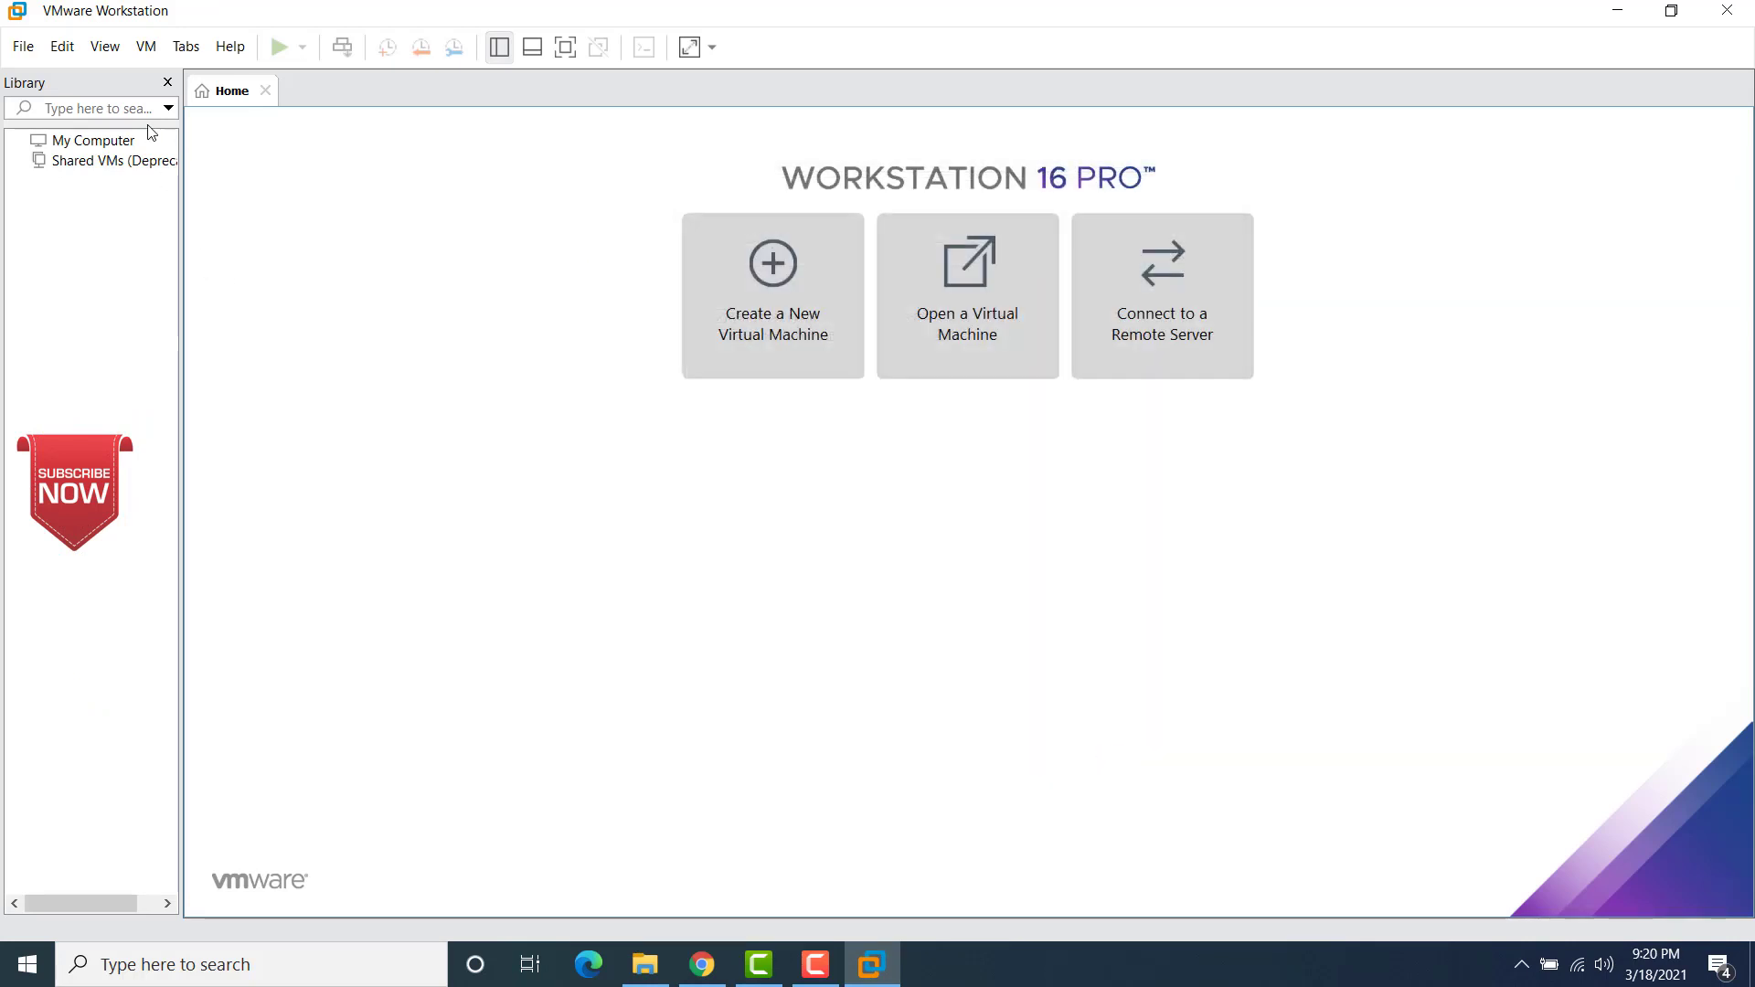
left_click(970, 286)
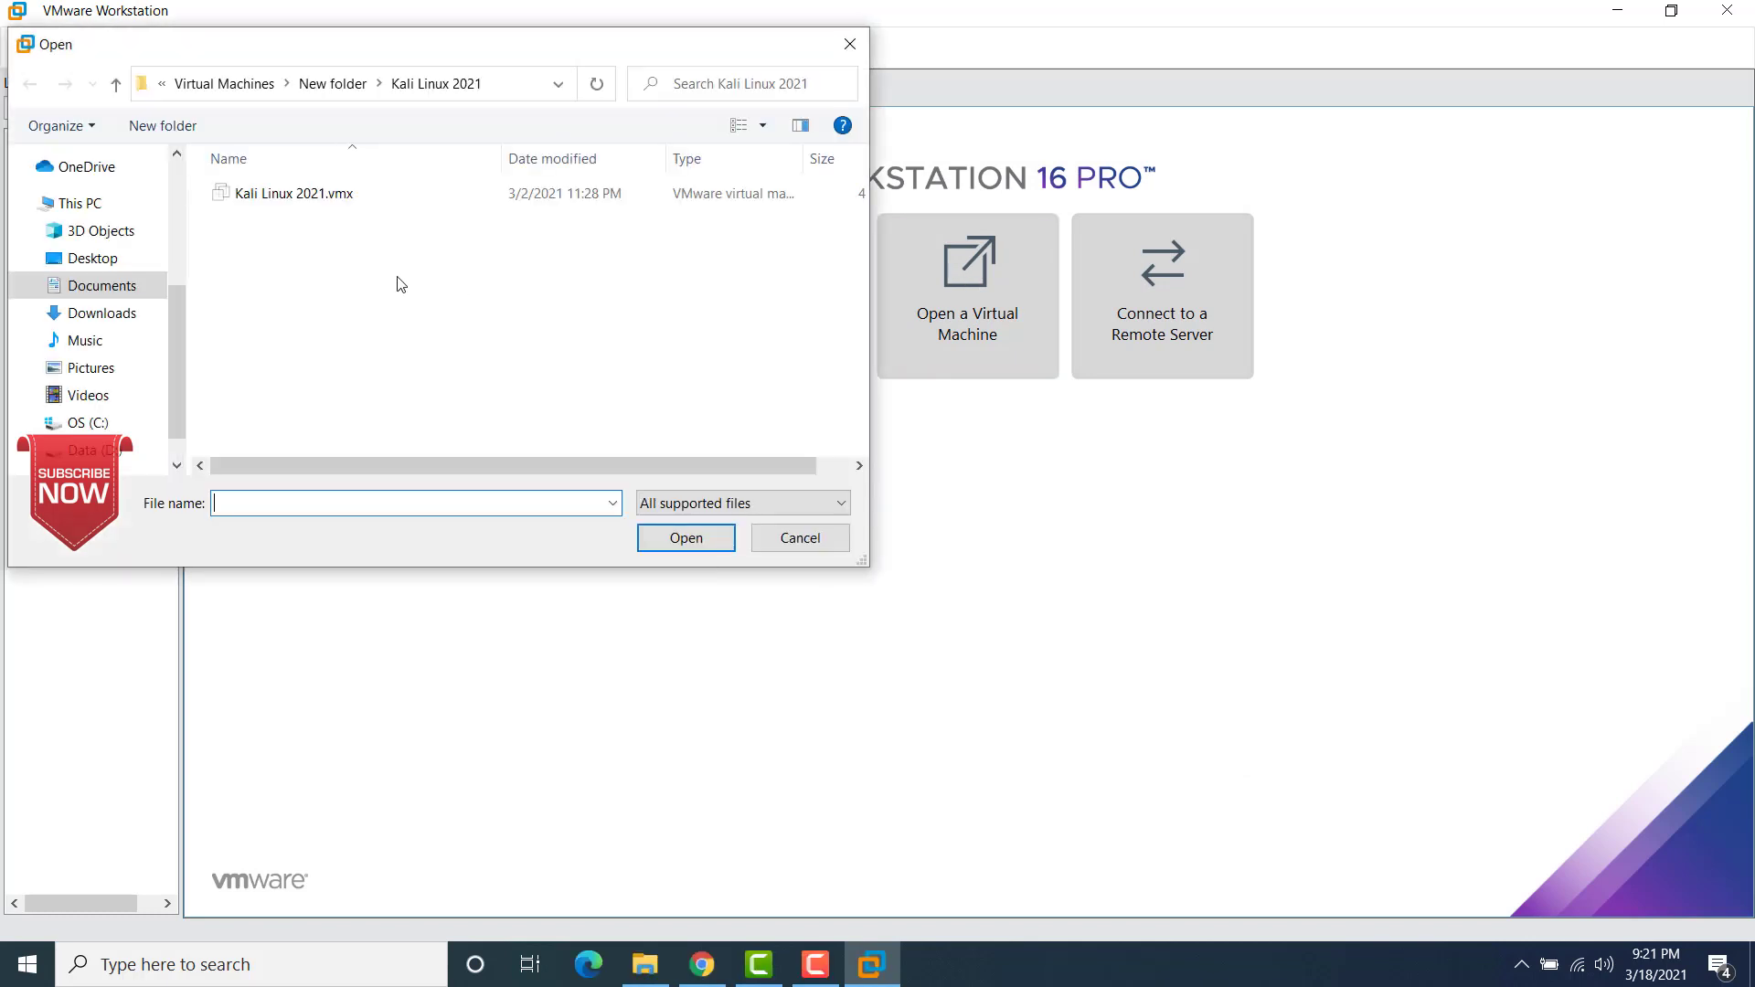
left_click(224, 83)
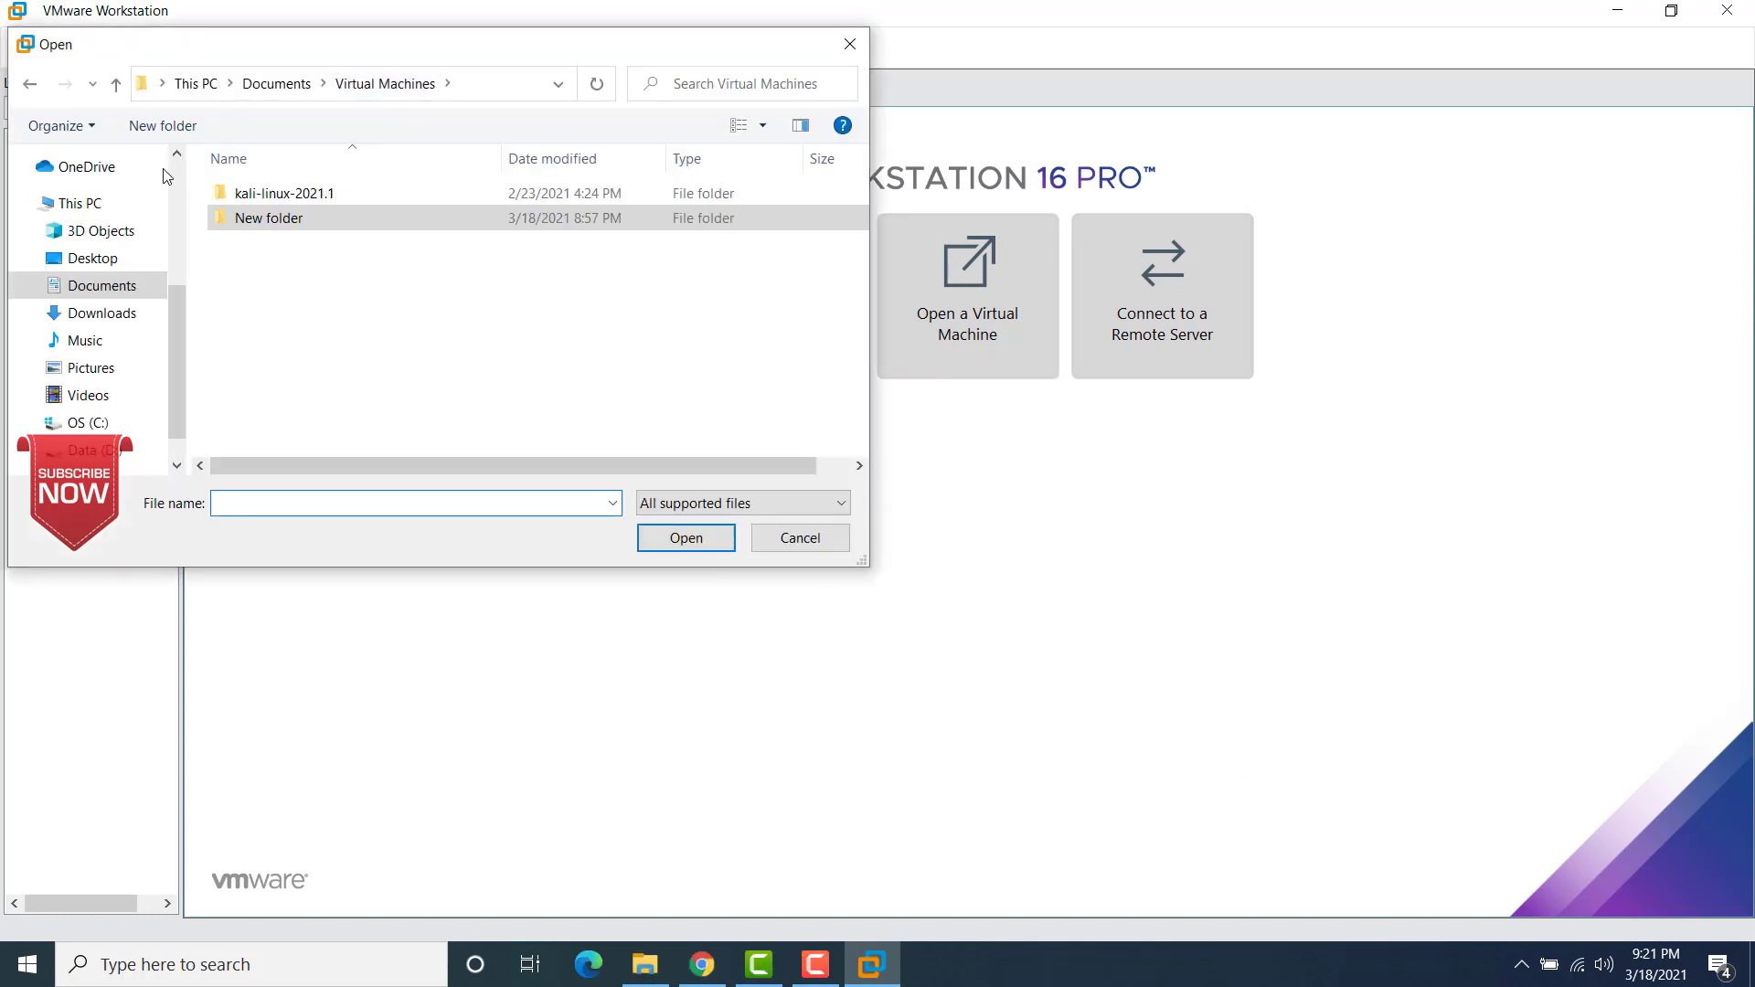
left_click(90, 289)
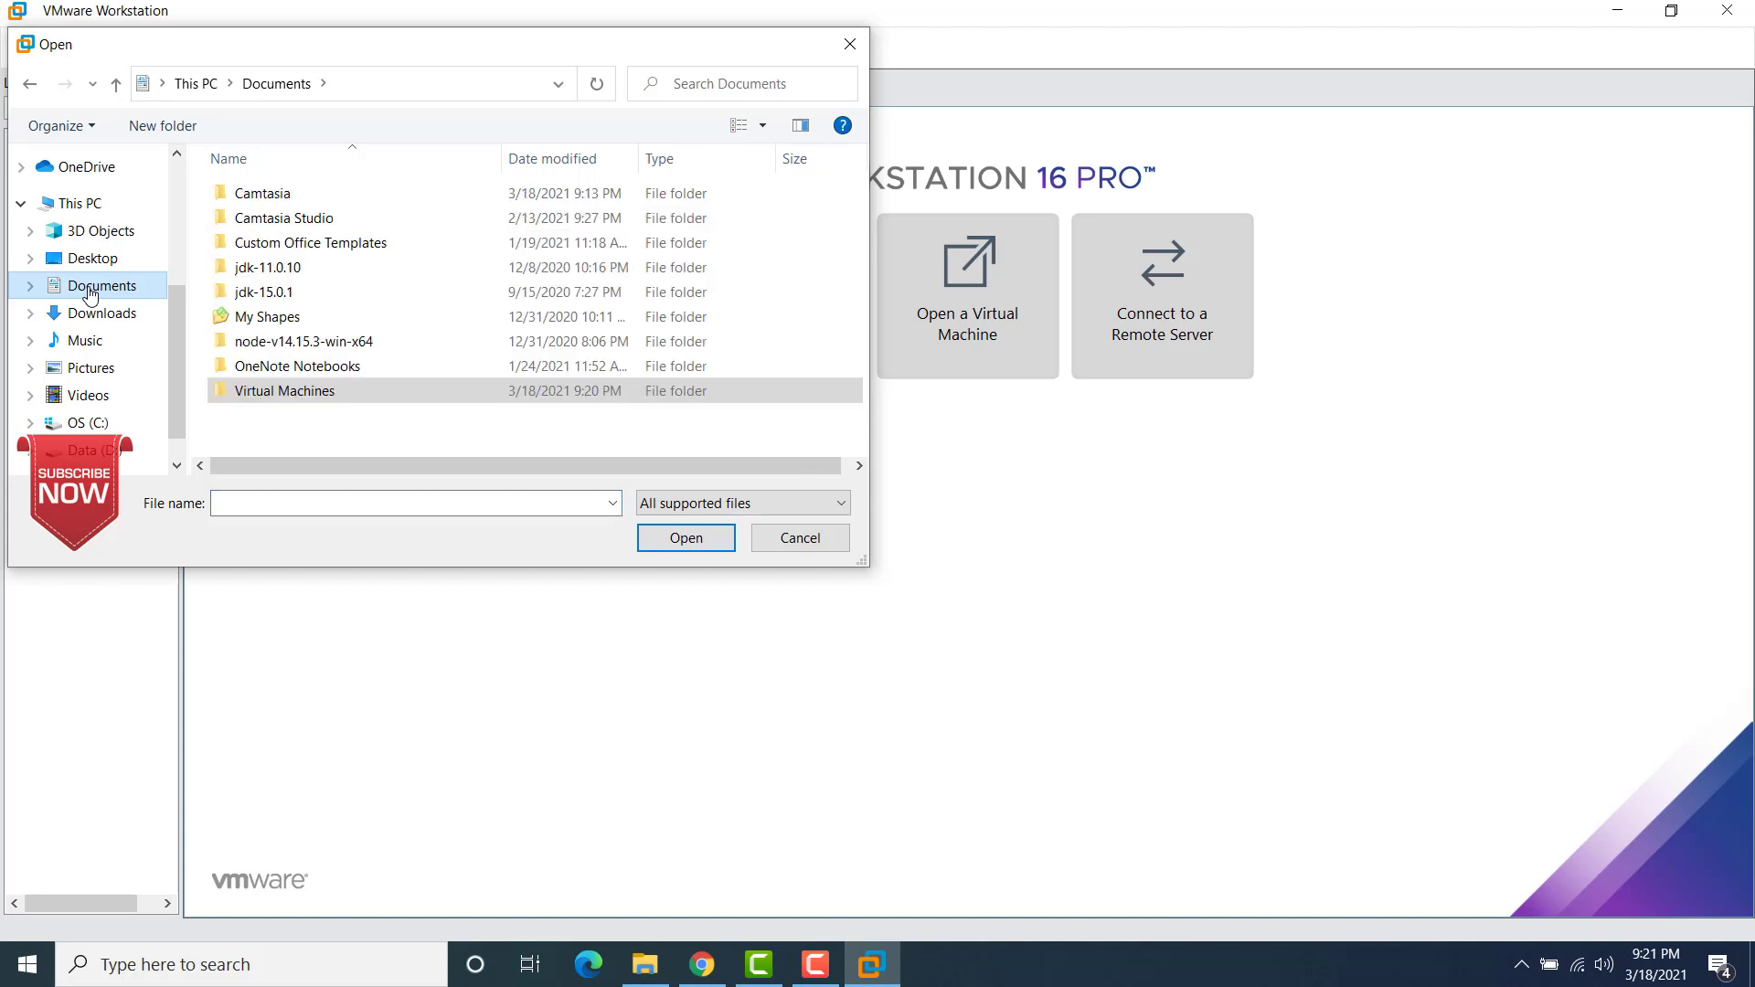
double_click(312, 395)
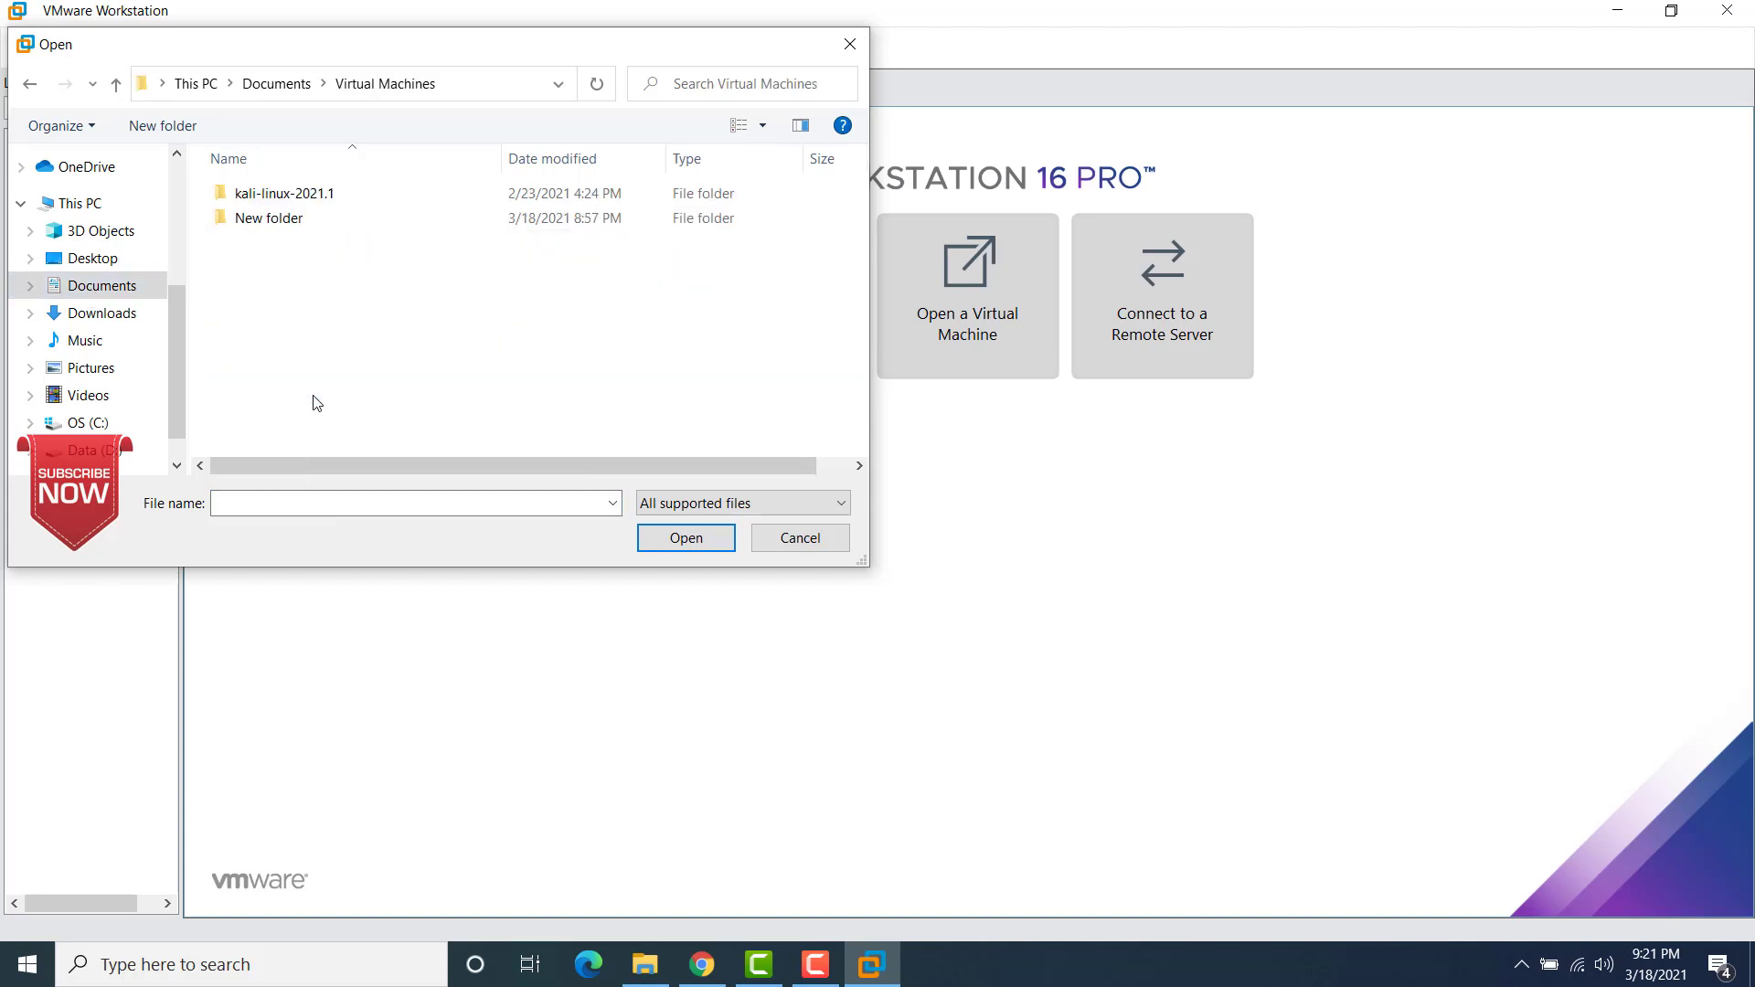
double_click(297, 196)
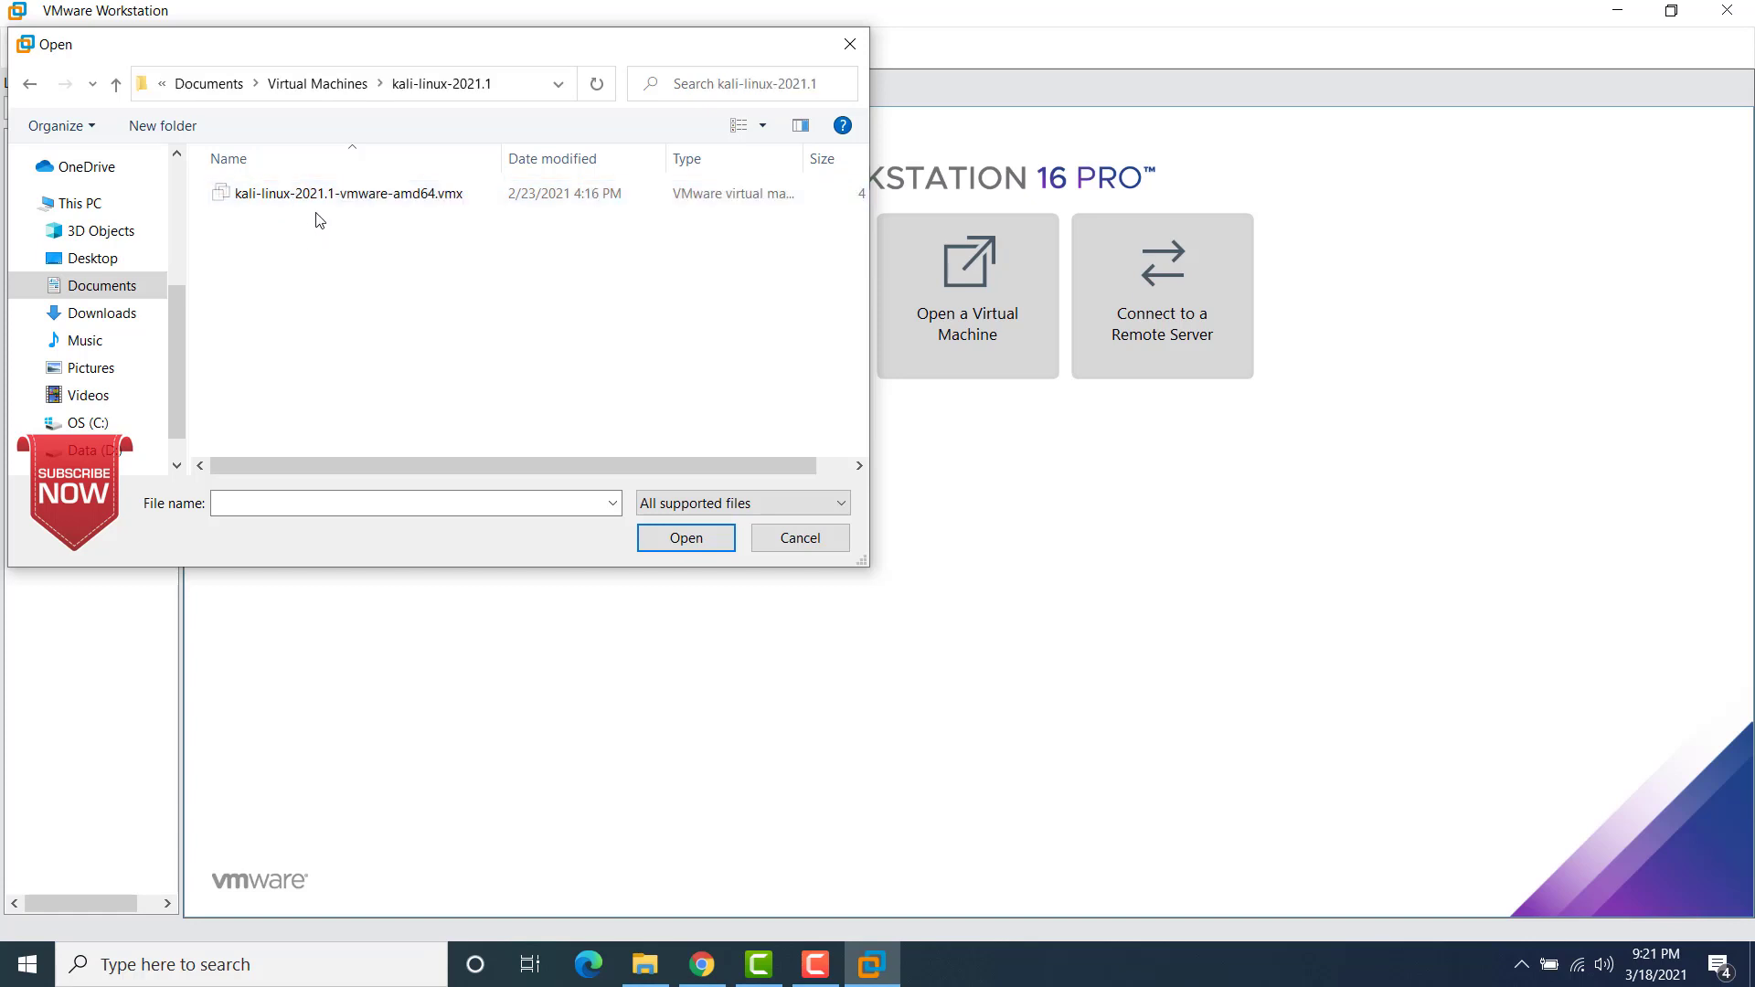
left_click(334, 198)
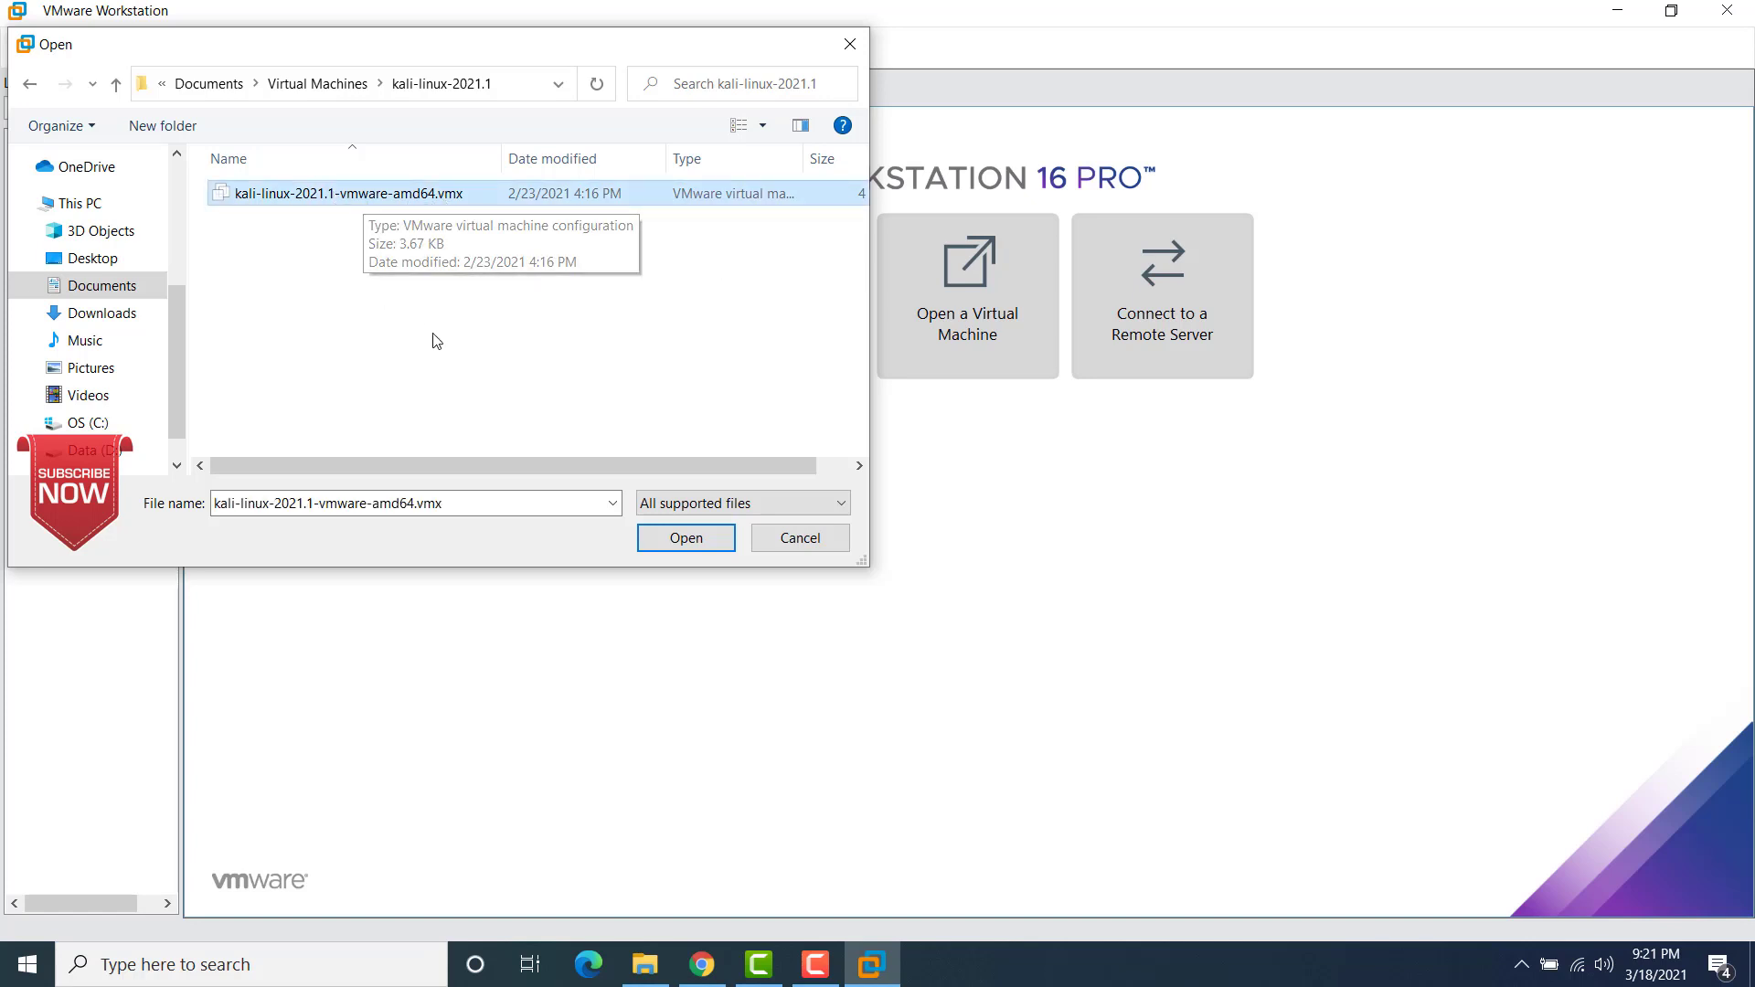
left_click(664, 539)
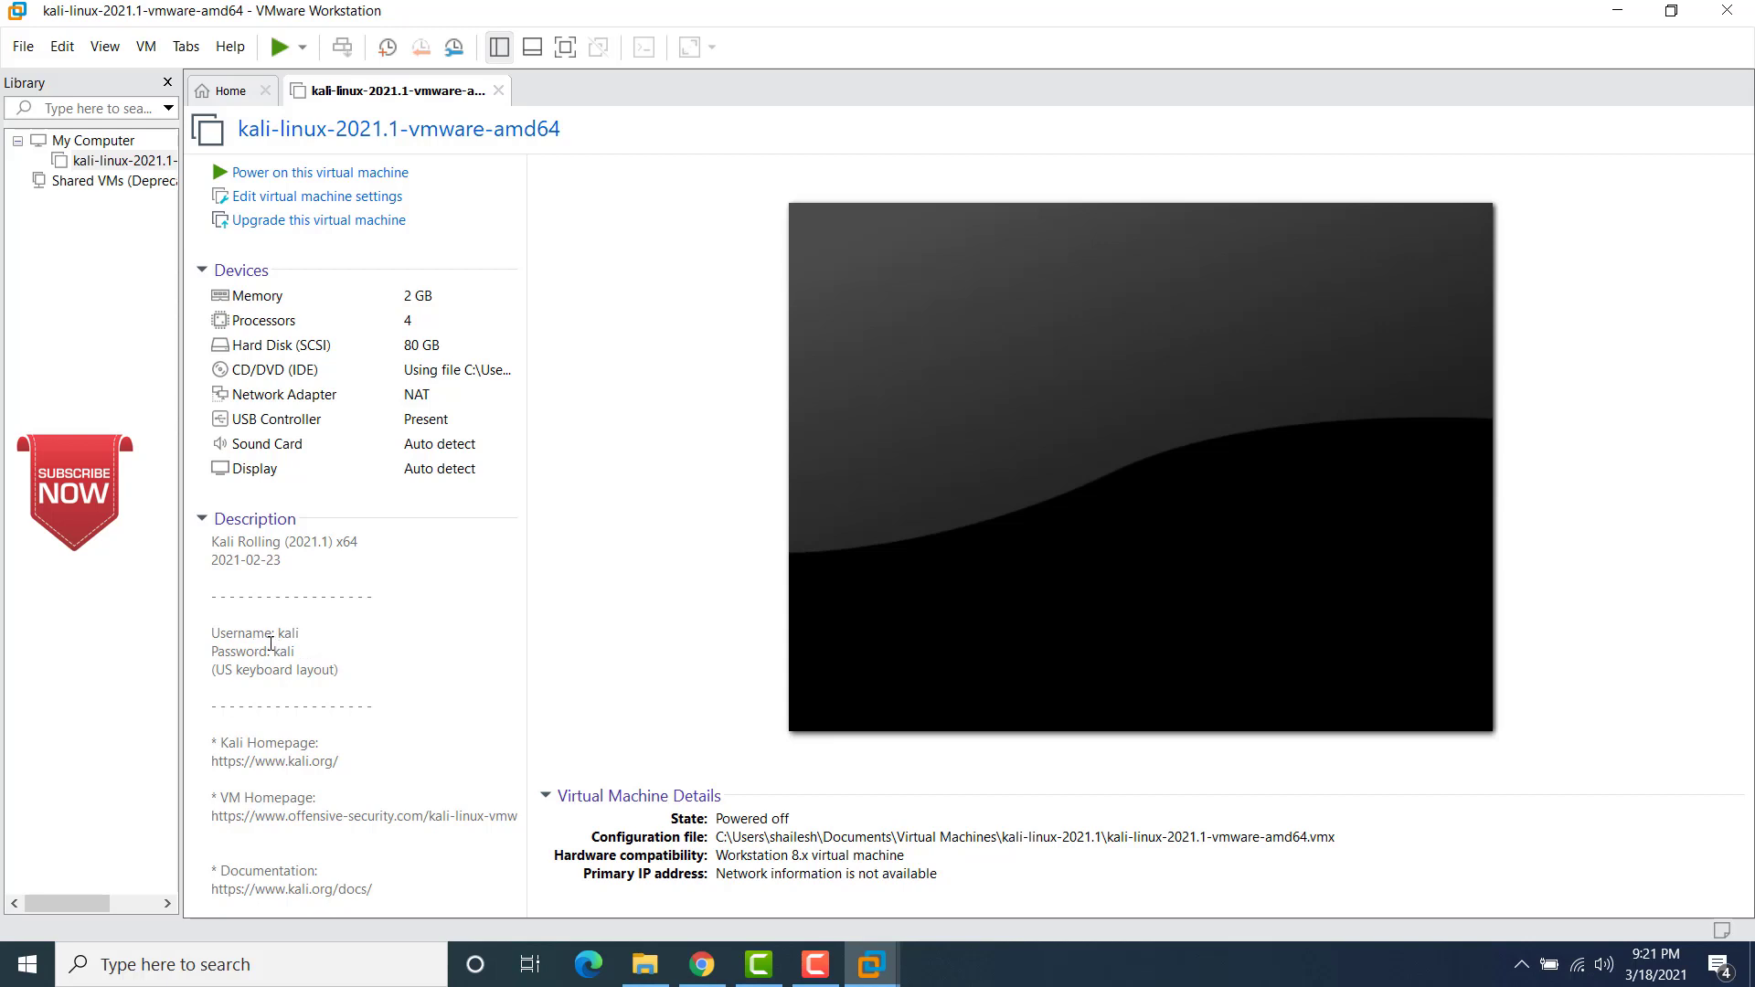
Step: In the Kali virtual machine's settings, review the processor allocation and set the memory to 8192 MB
left_click(289, 634)
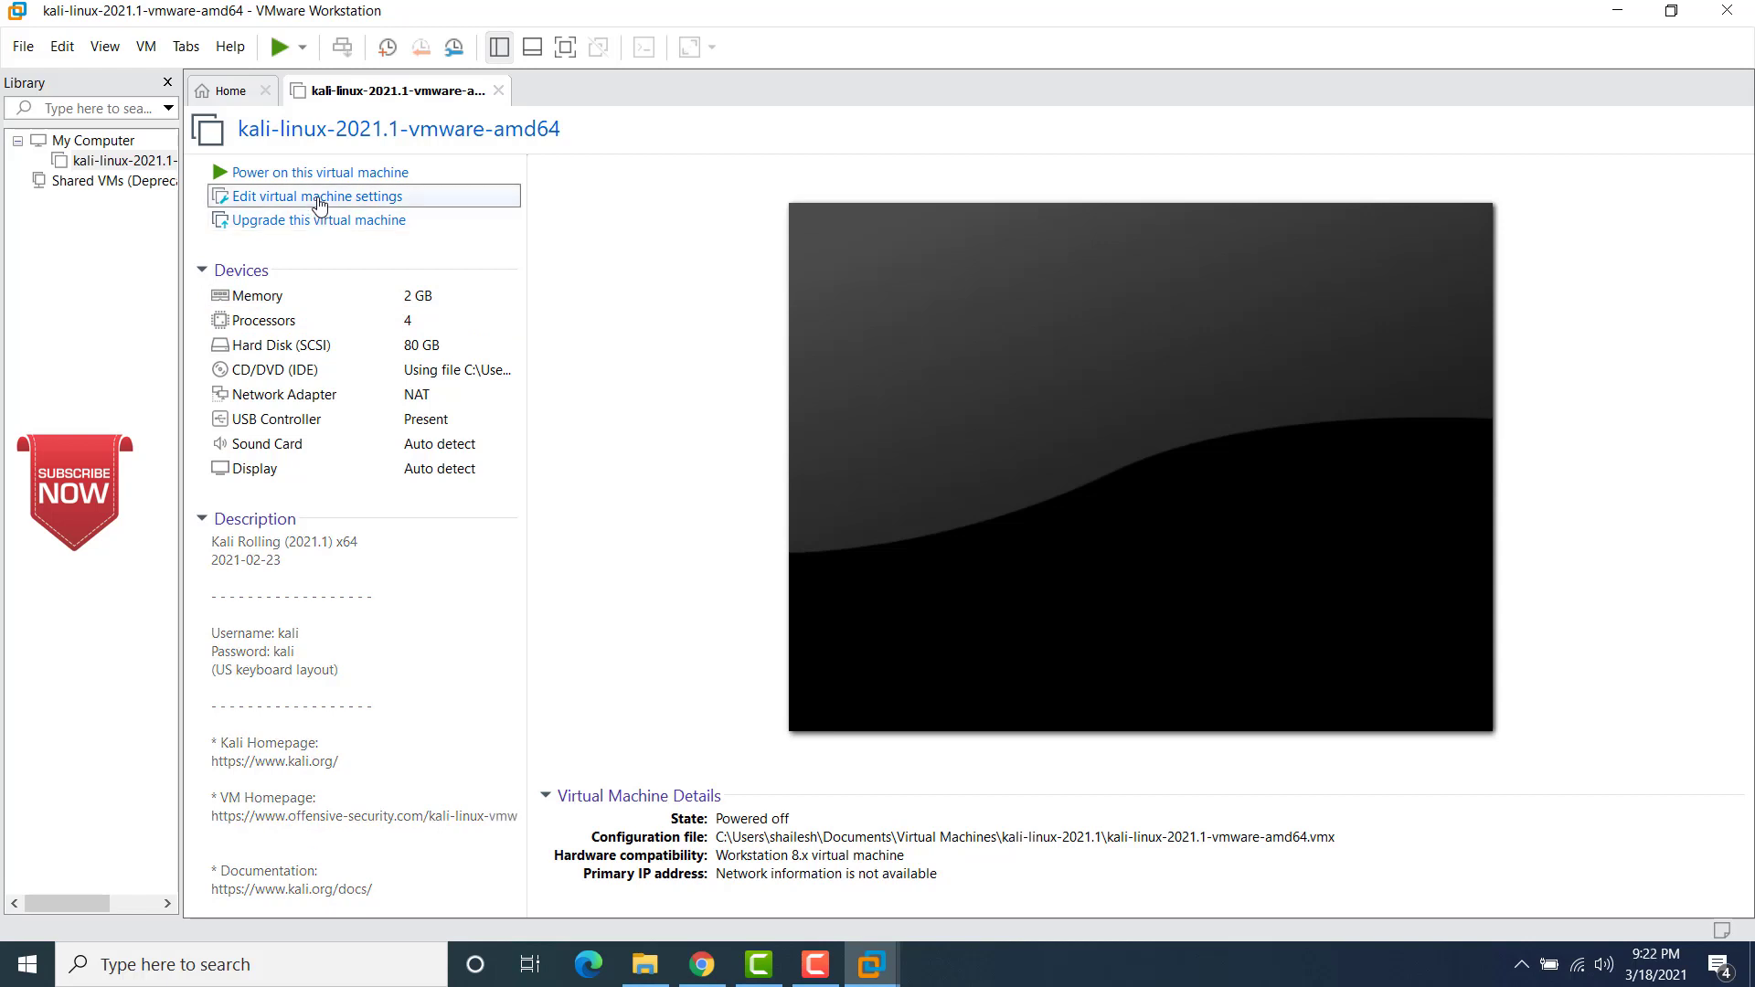
left_click(318, 199)
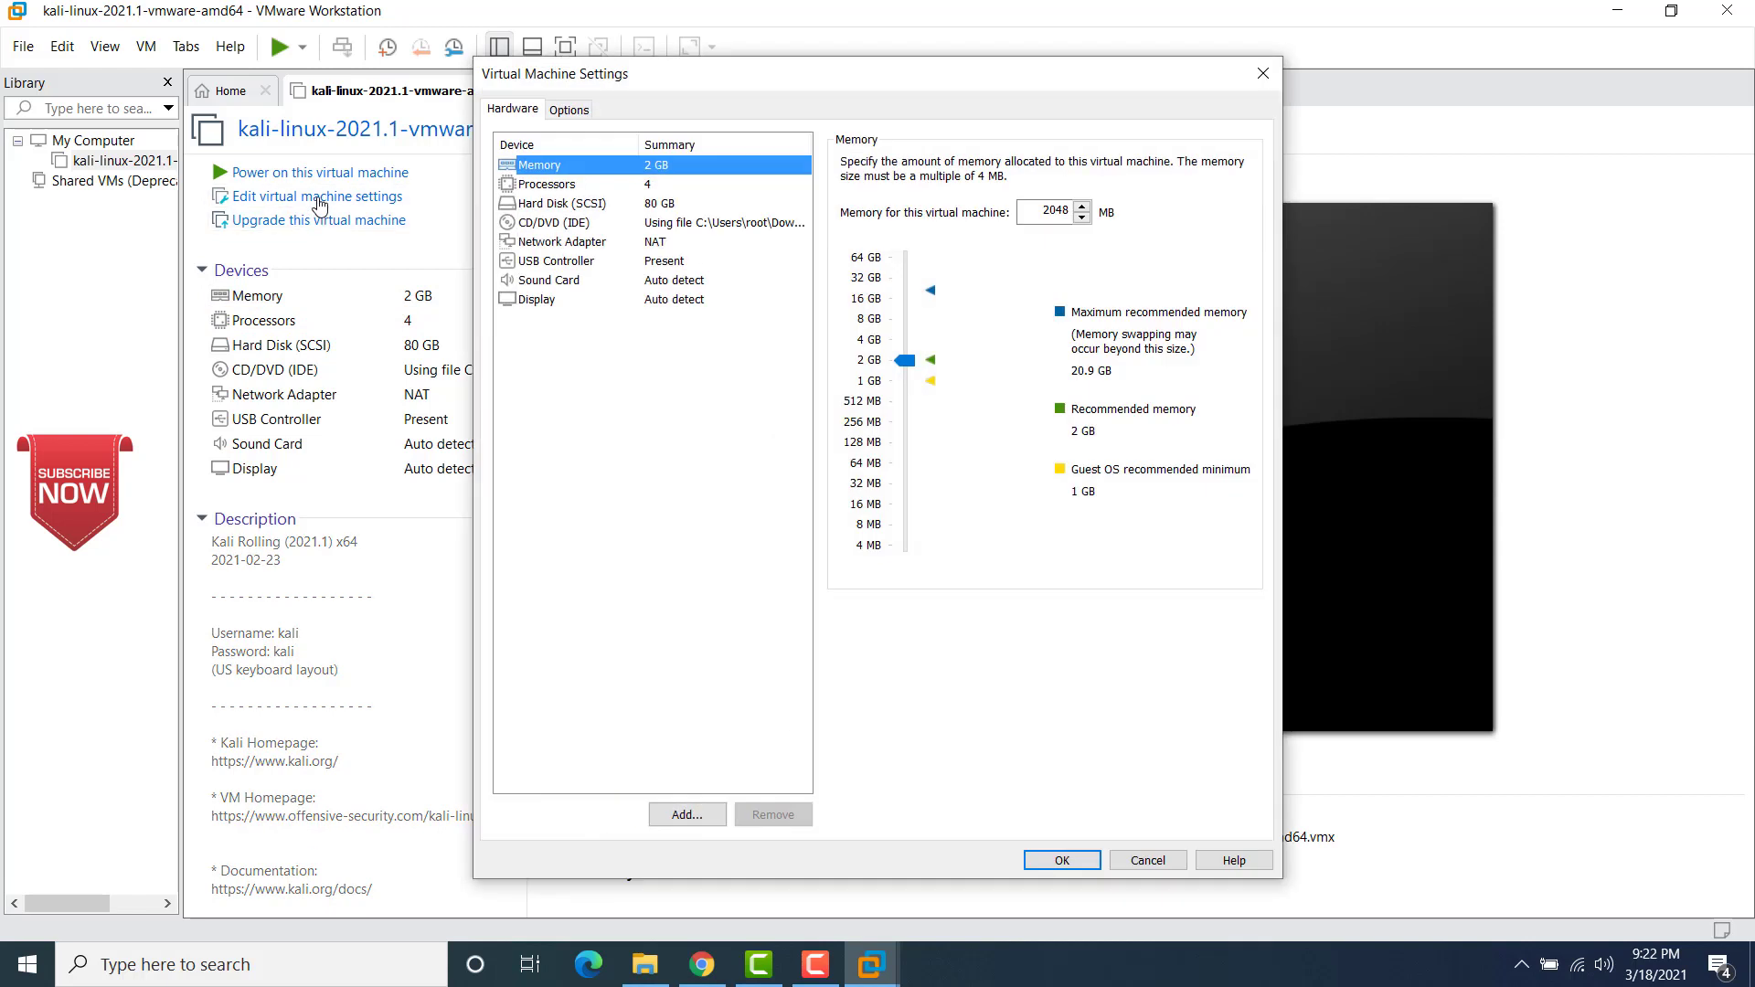
left_click(560, 186)
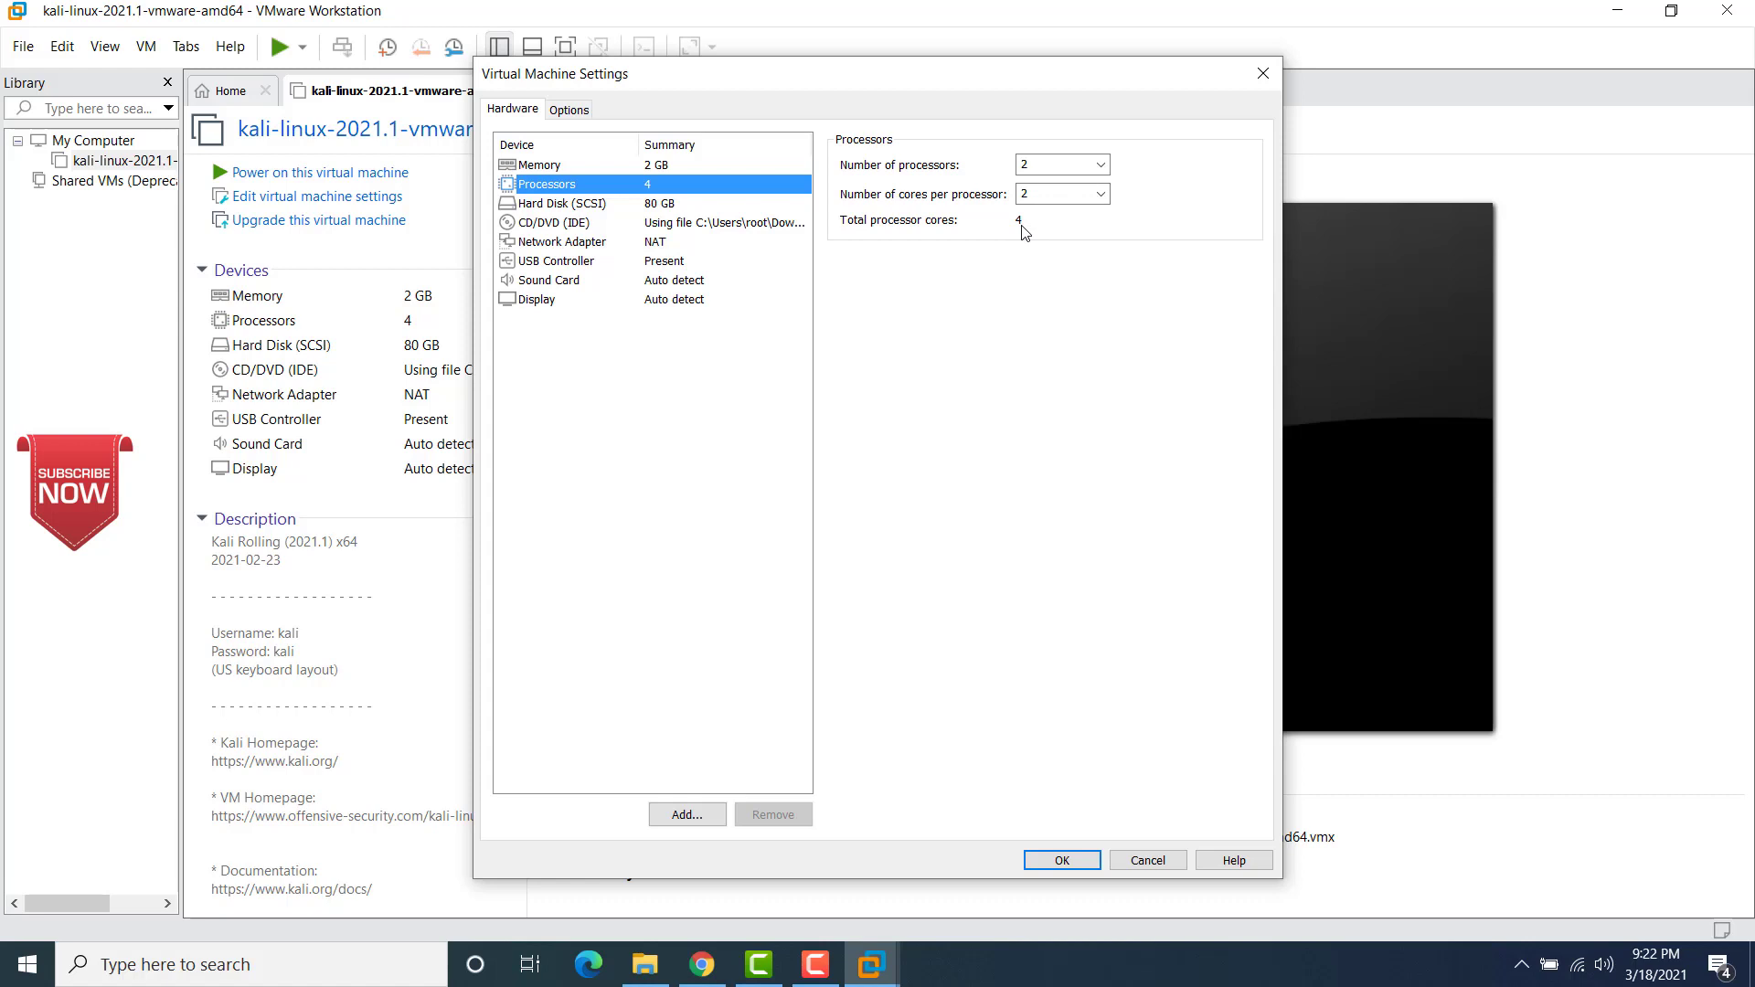
left_click(616, 165)
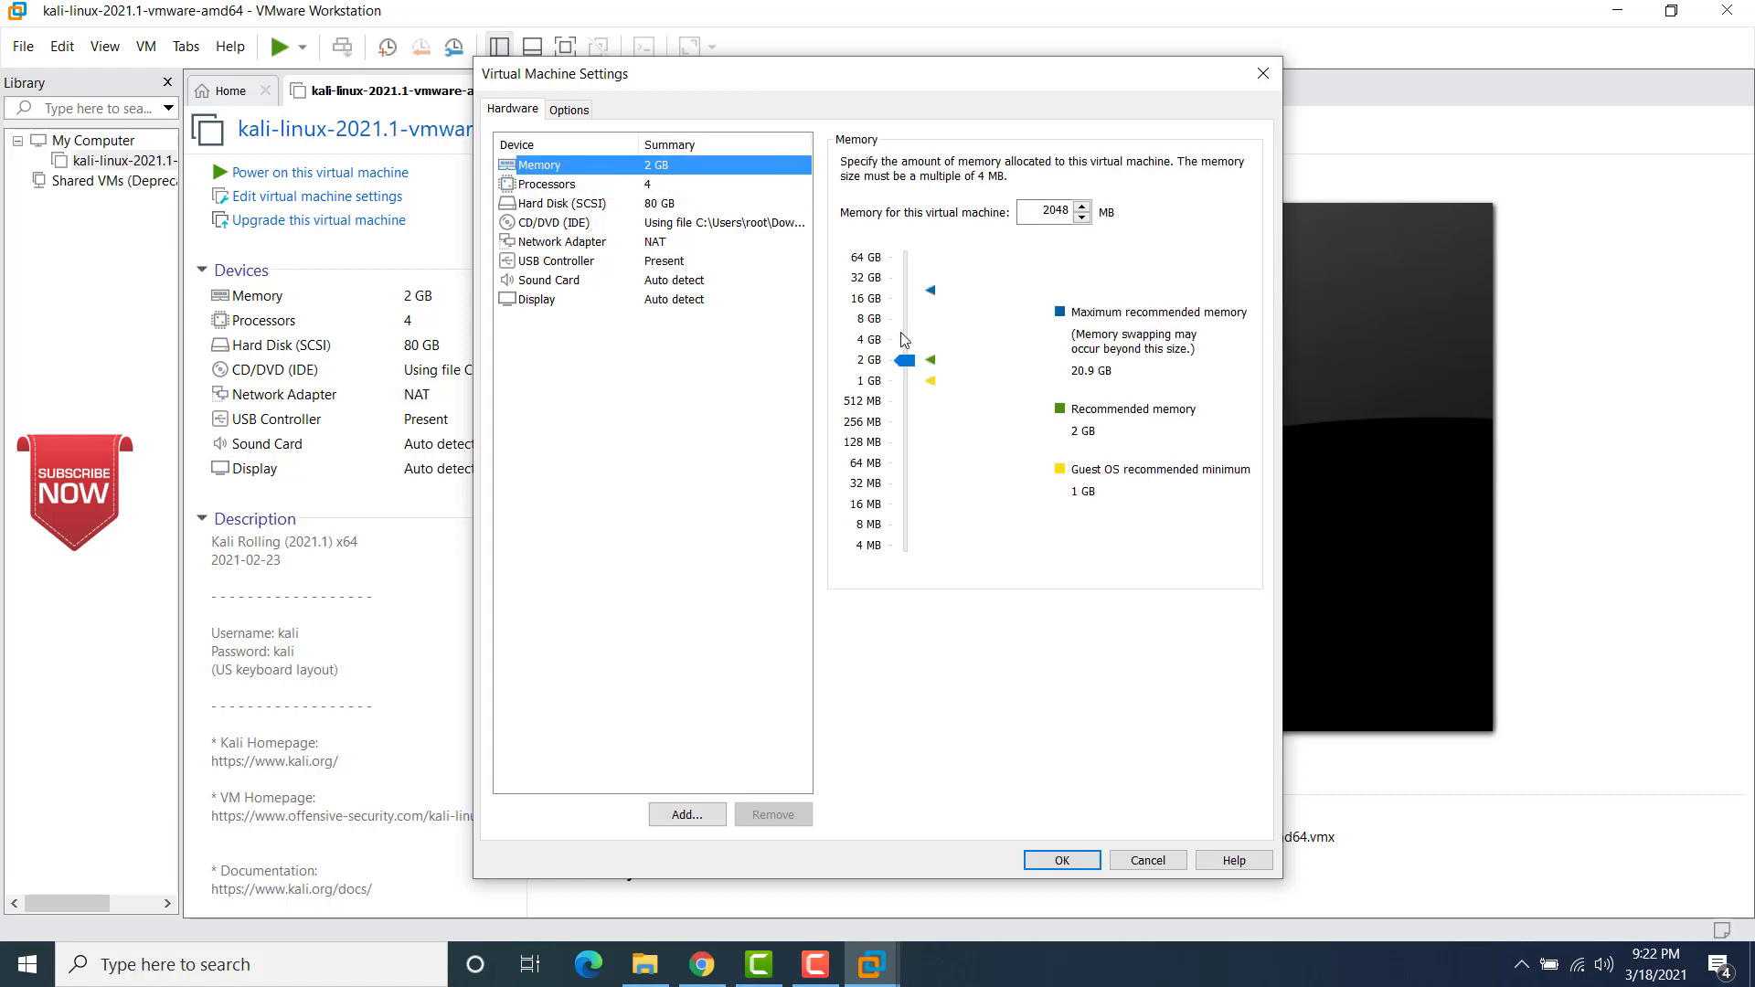
left_click(905, 362)
left_click_drag(905, 362, 904, 320)
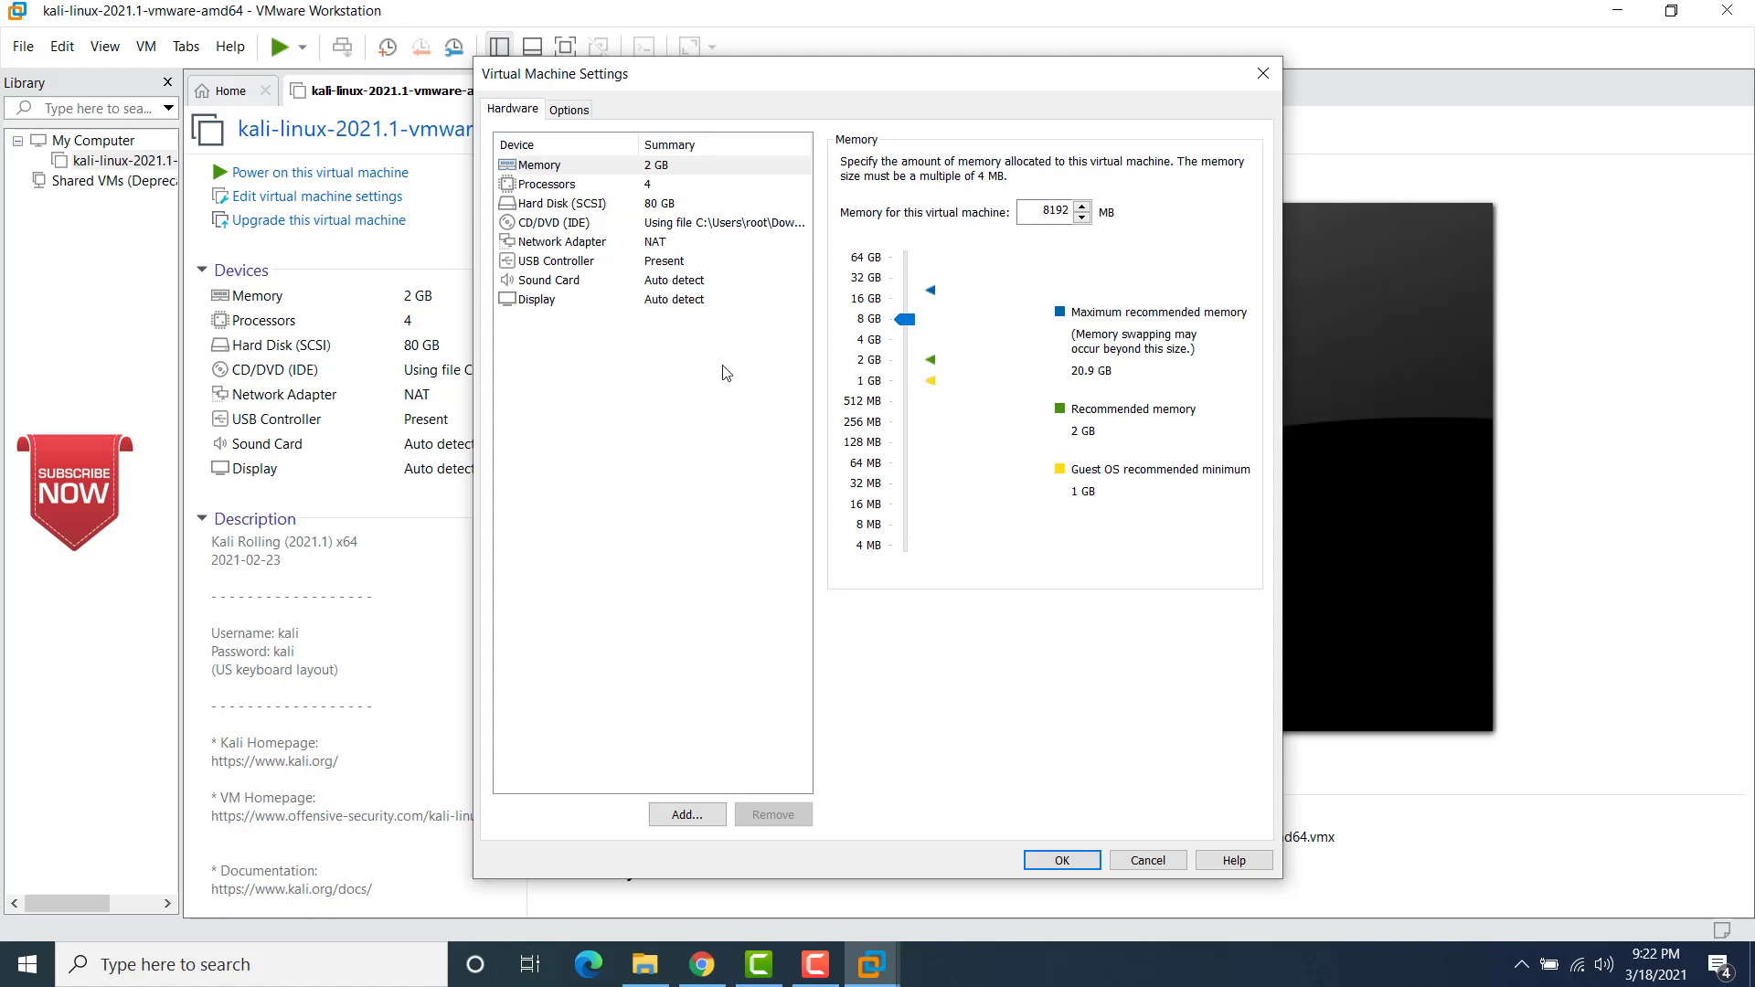
Step: Enable 3D graphics acceleration and stretch mode with Keep aspect ratio stretch for the display, and save the virtual machine settings
left_click(544, 300)
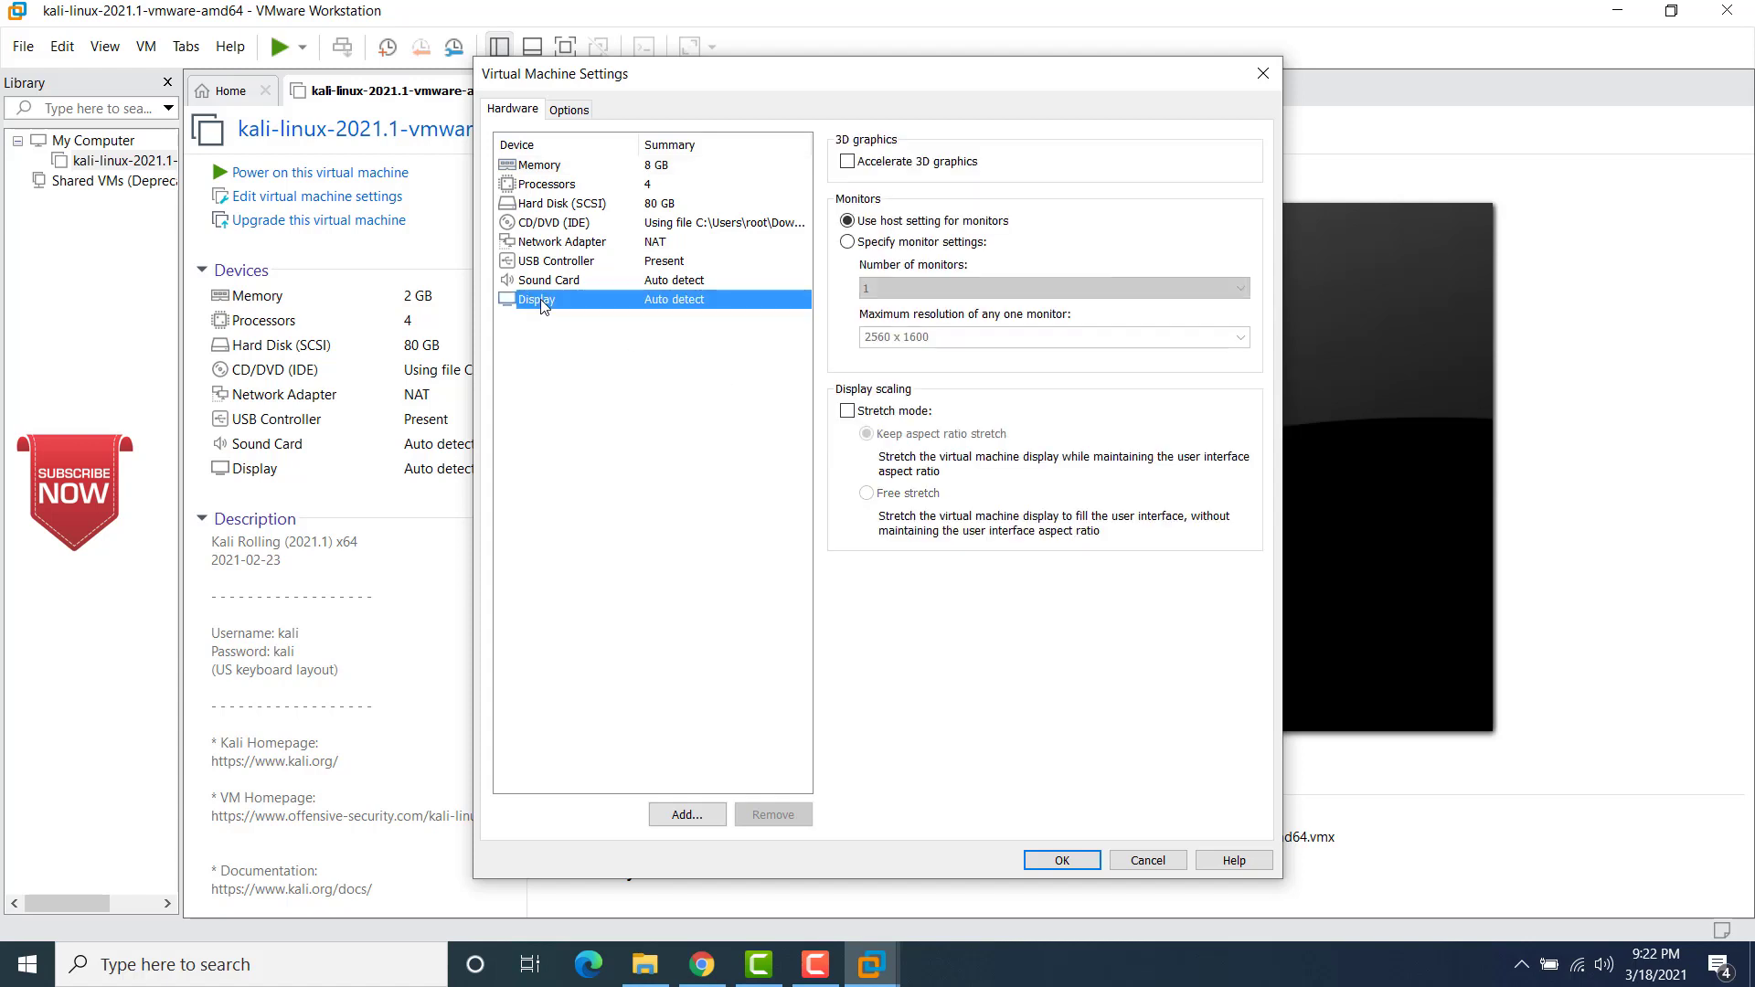
left_click(887, 172)
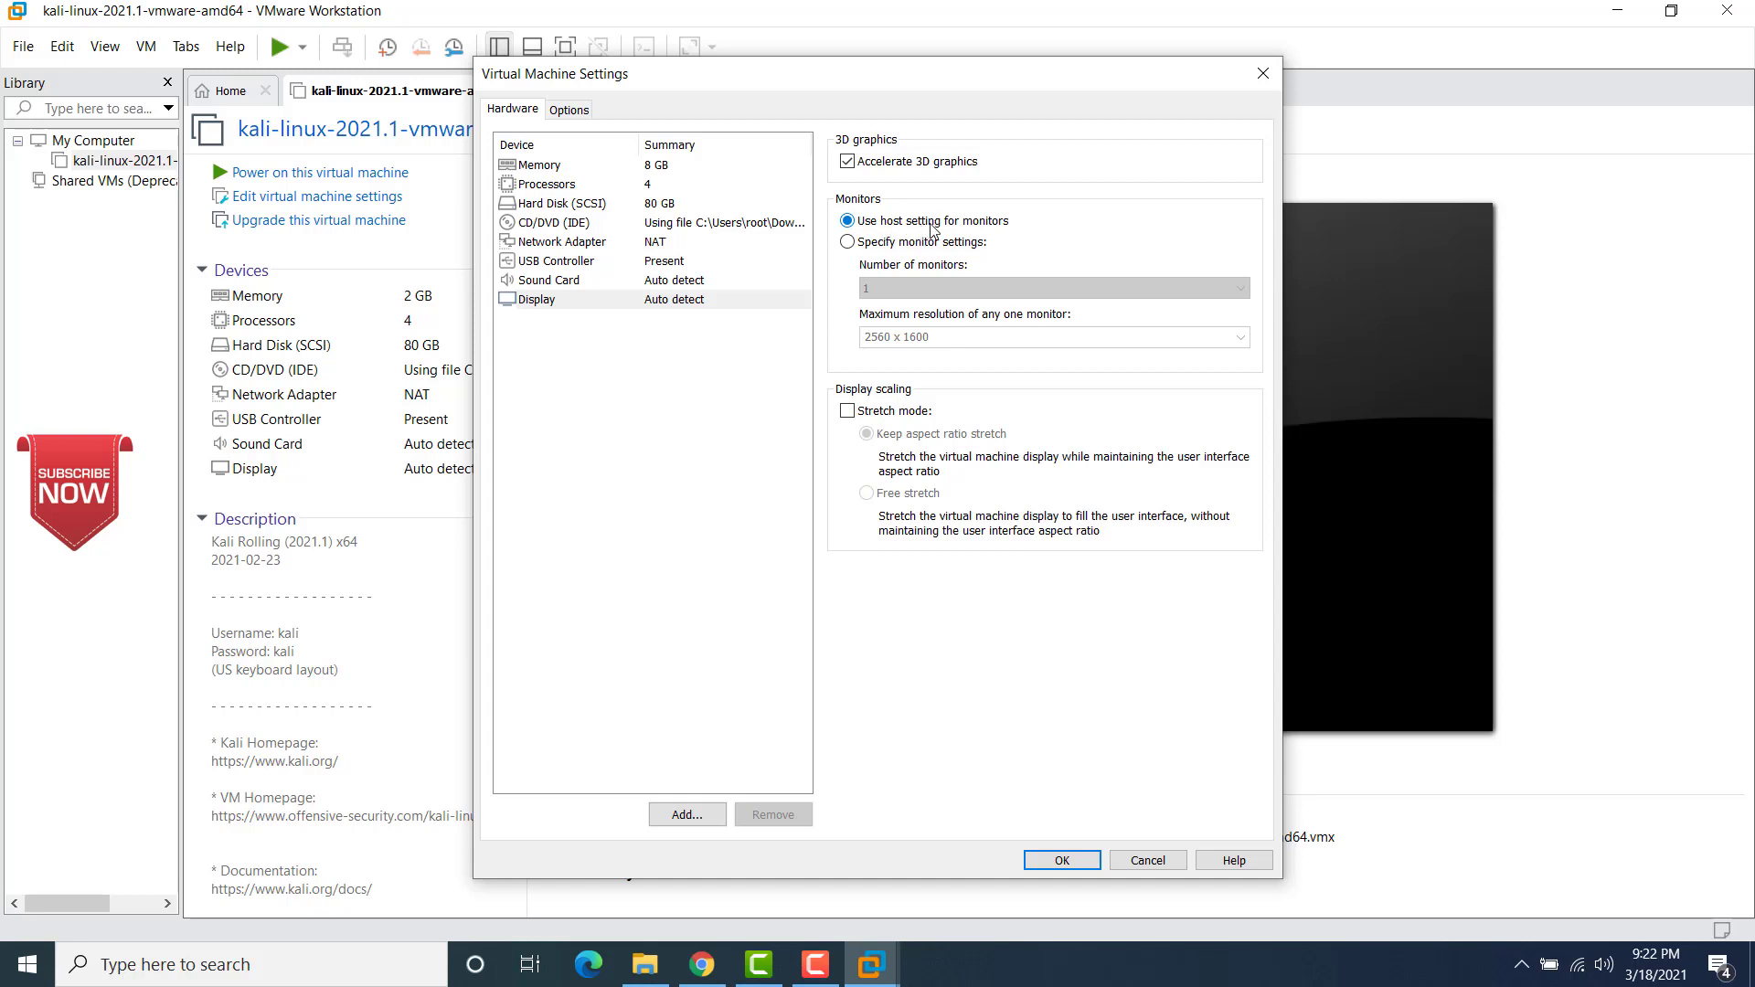
left_click(848, 413)
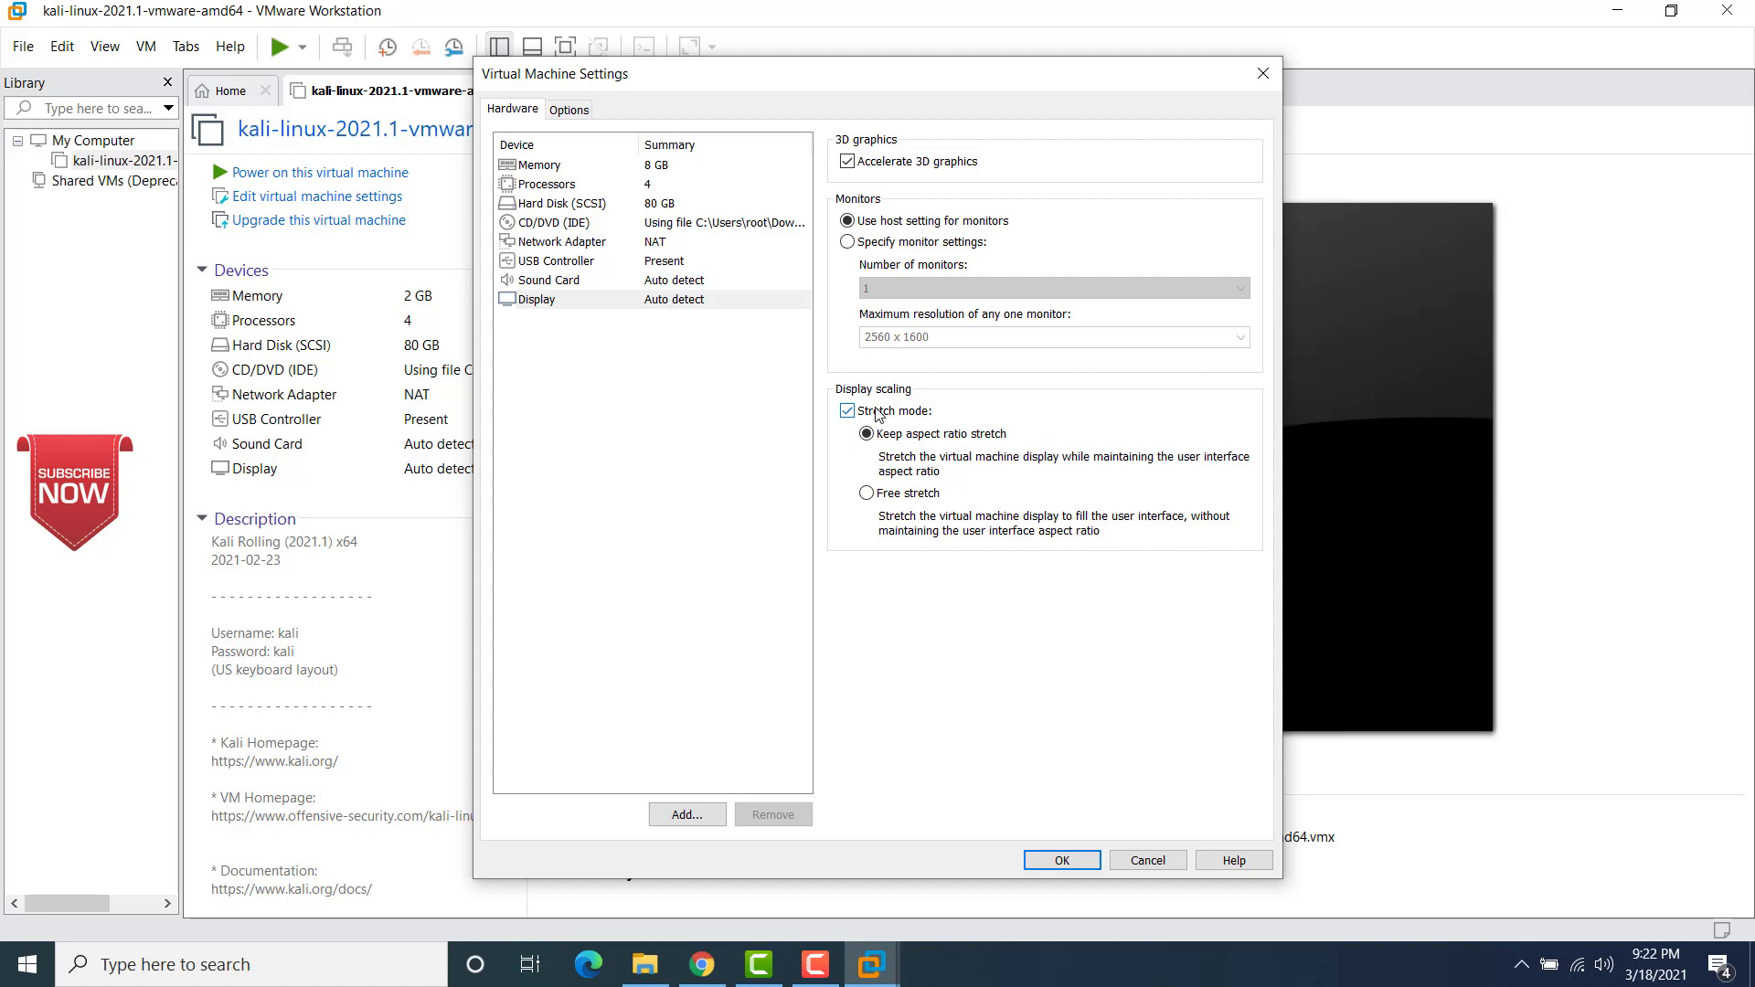
left_click(1058, 860)
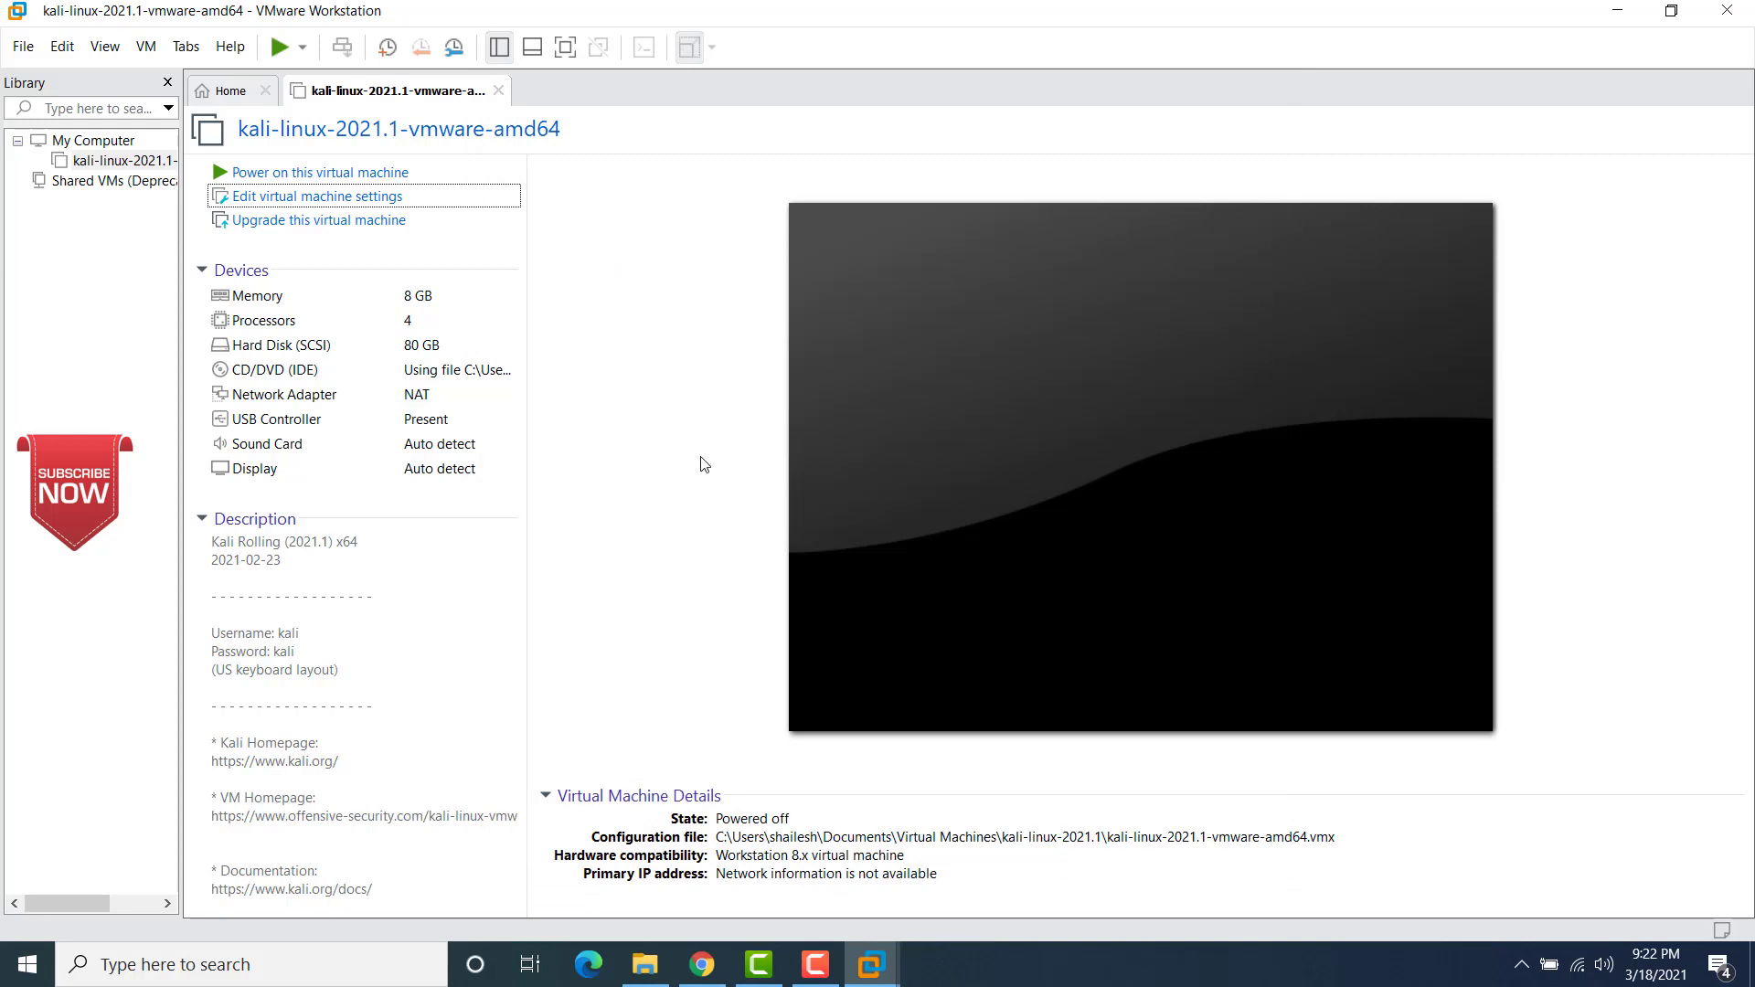
Step: Power on the virtual machine, declare it as copied, and log in to Kali as kali with the account password
left_click(359, 174)
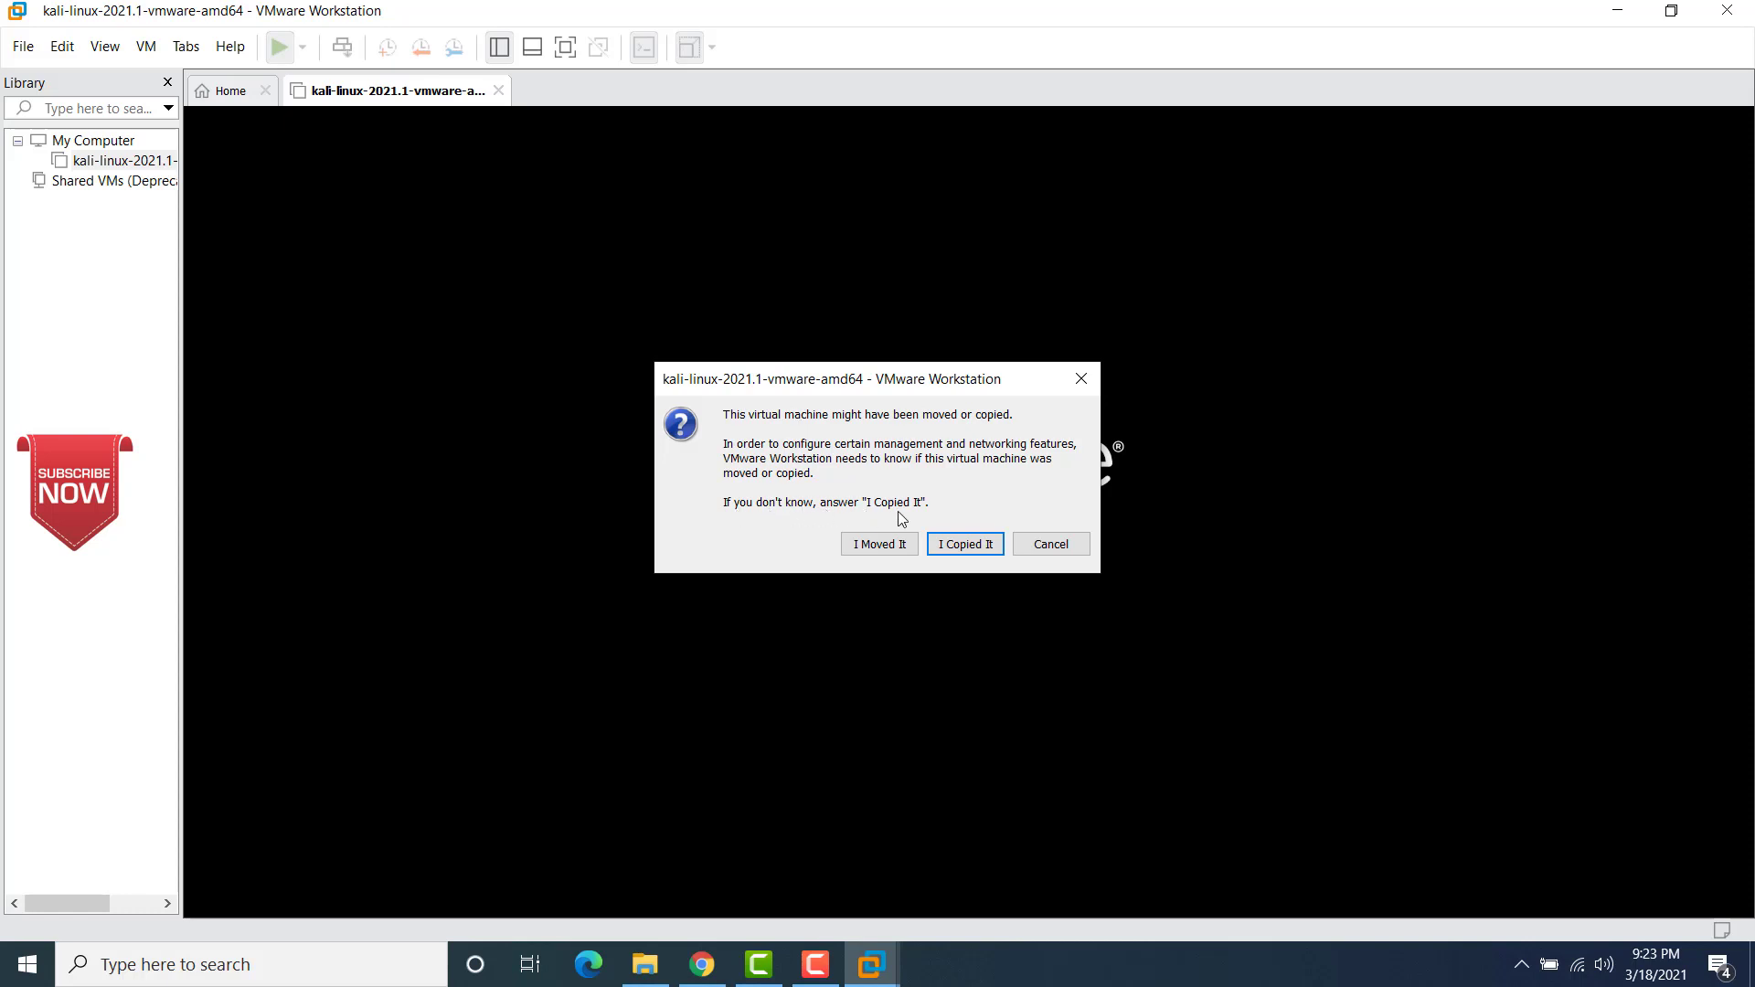
left_click(961, 548)
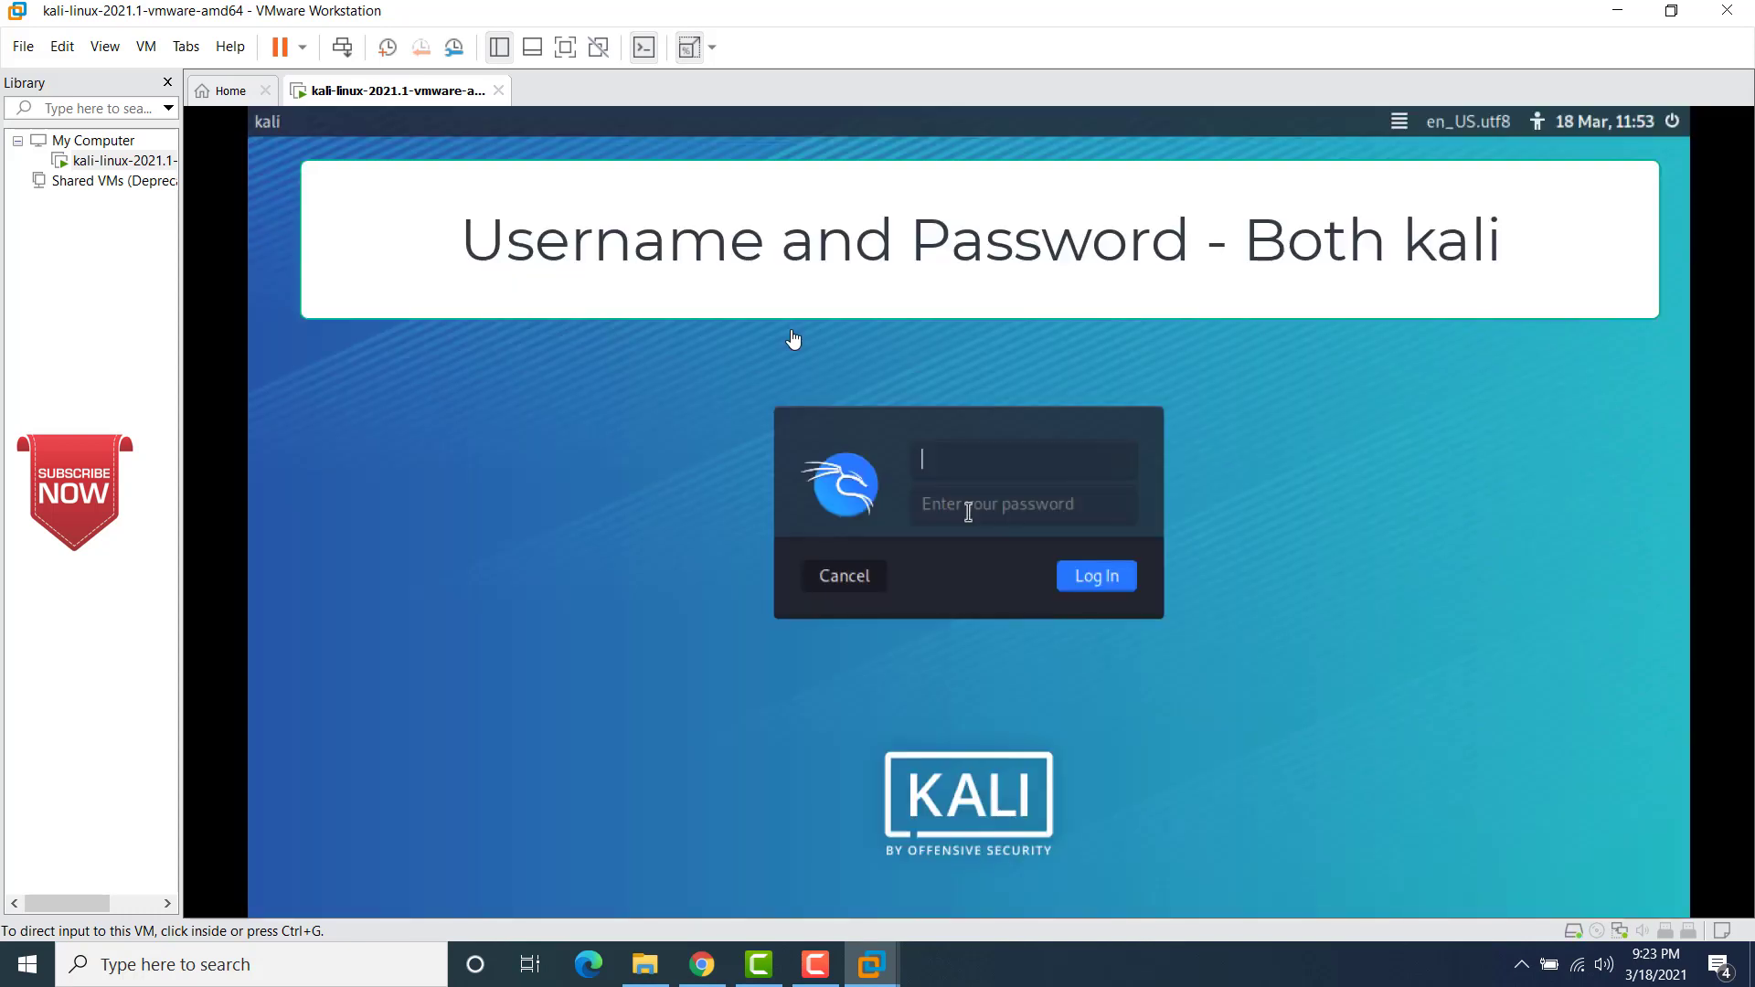
left_click(965, 459)
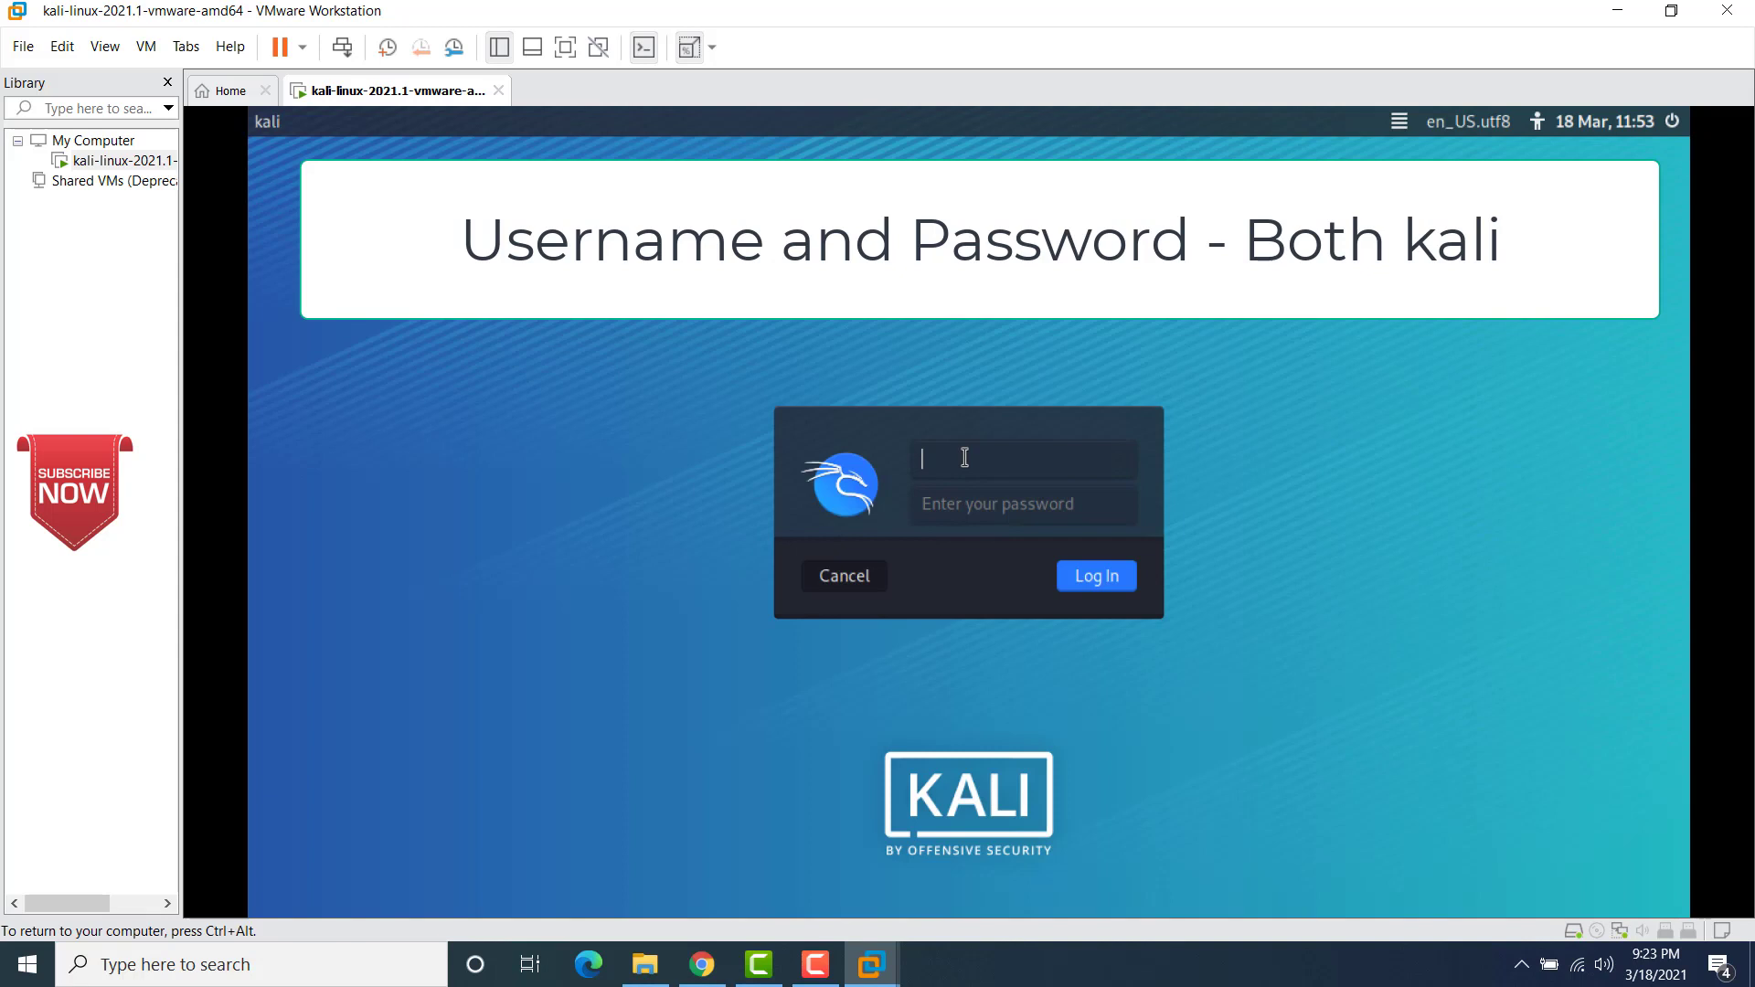
type("kali")
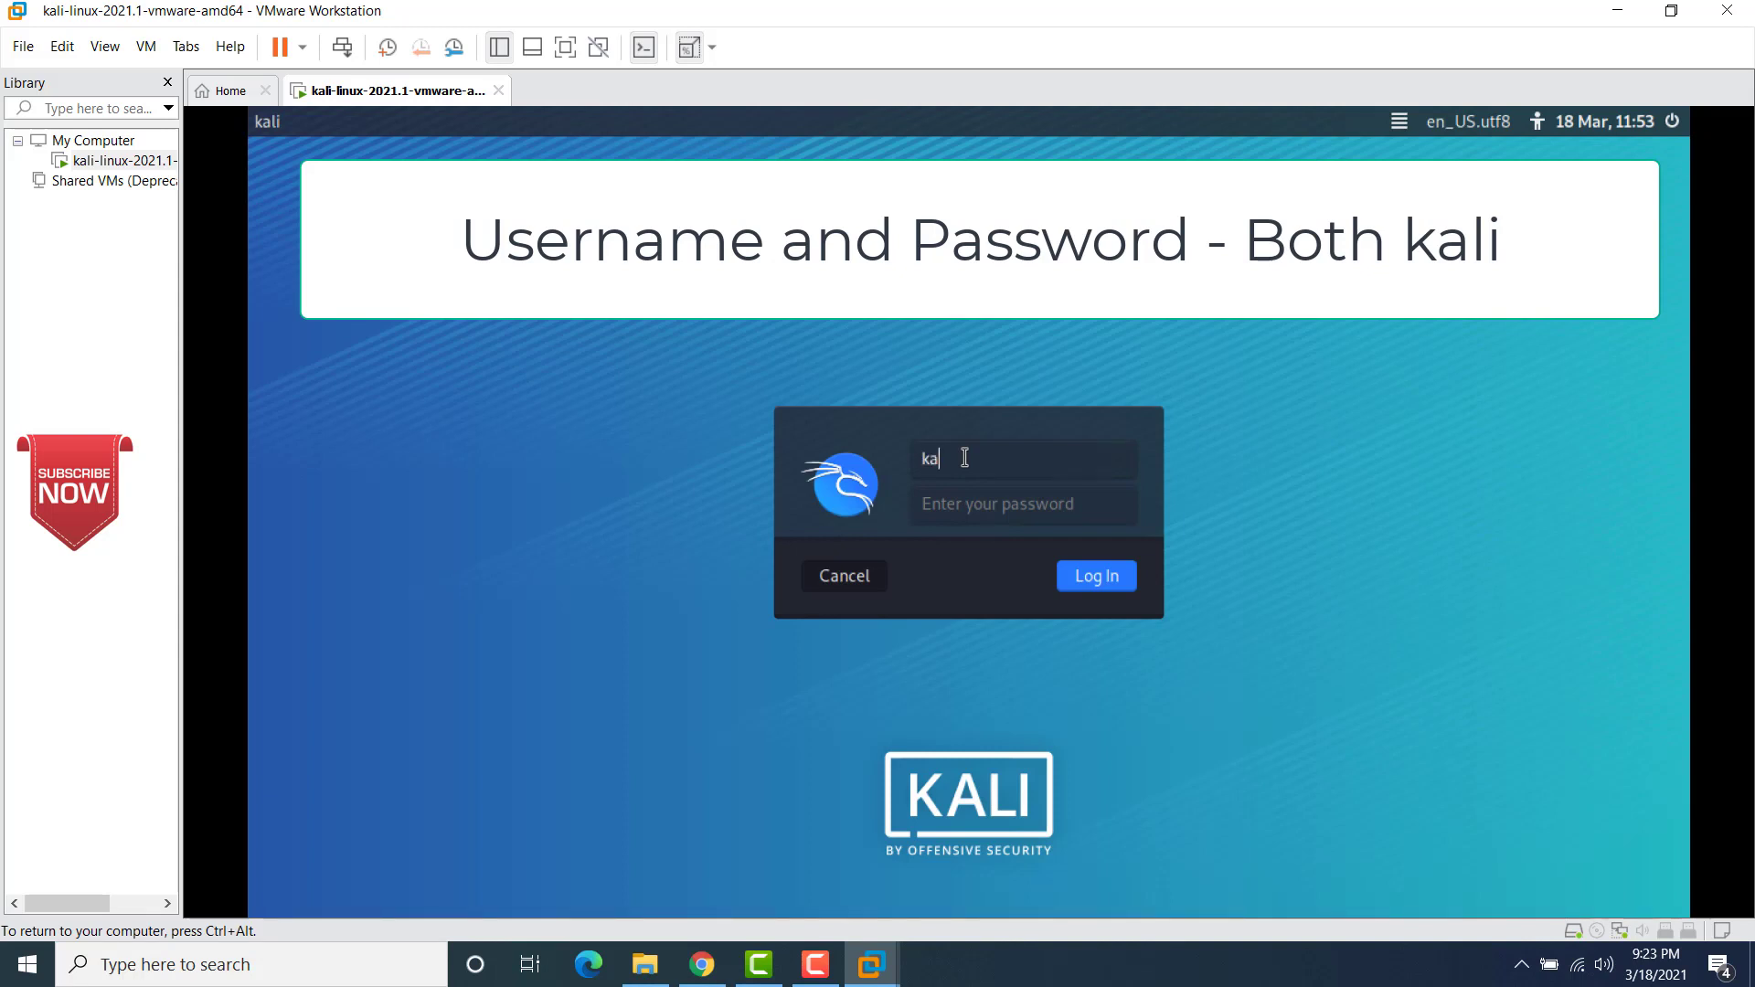
left_click(959, 509)
type("kali")
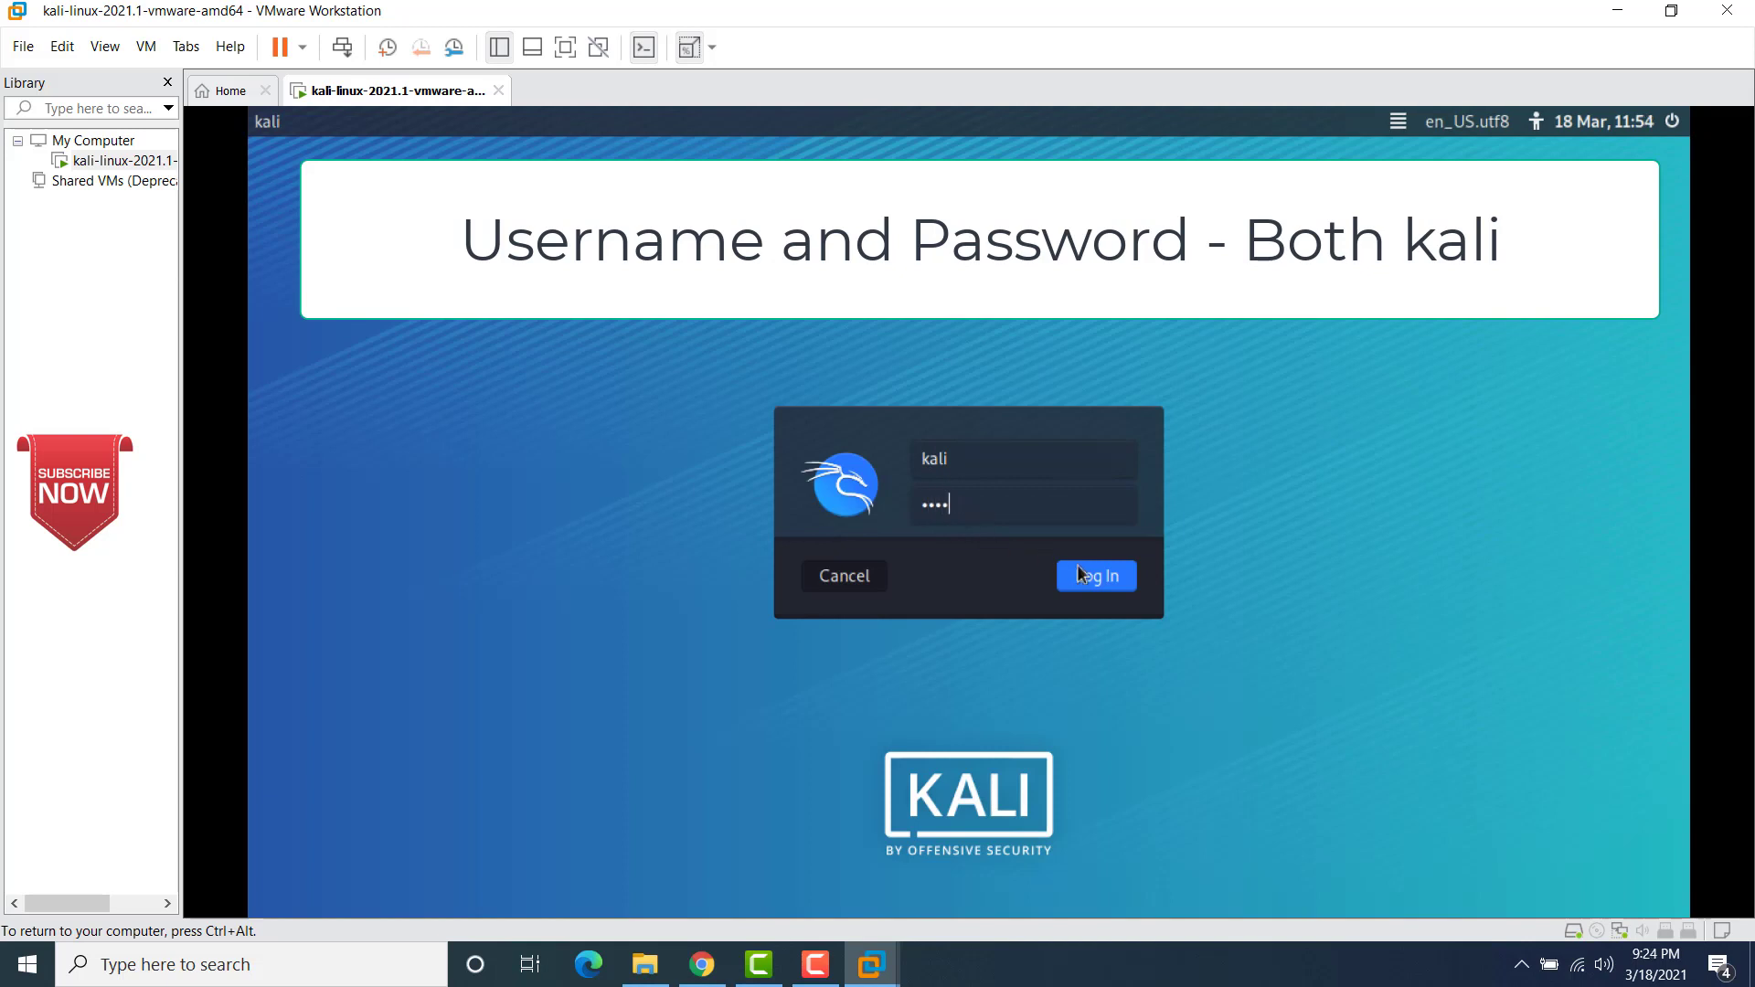
left_click(1096, 577)
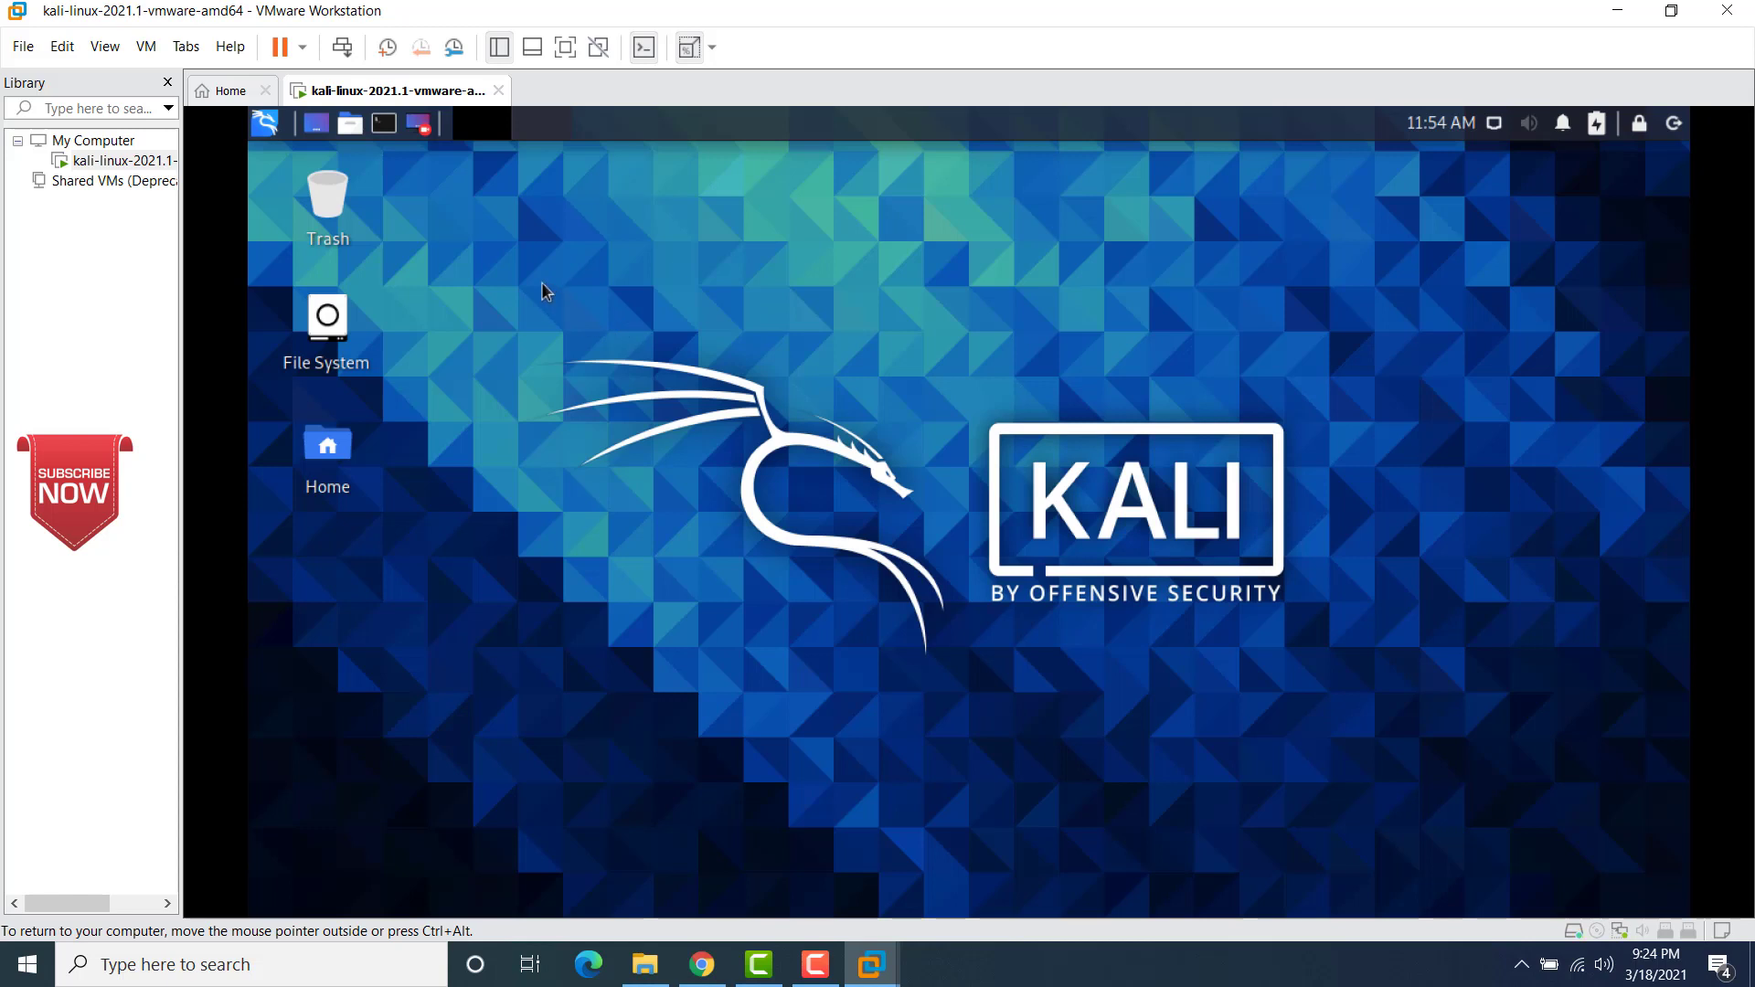
Step: Turn off the aspect-ratio stretch and show the virtual machine in full screen
left_click(692, 50)
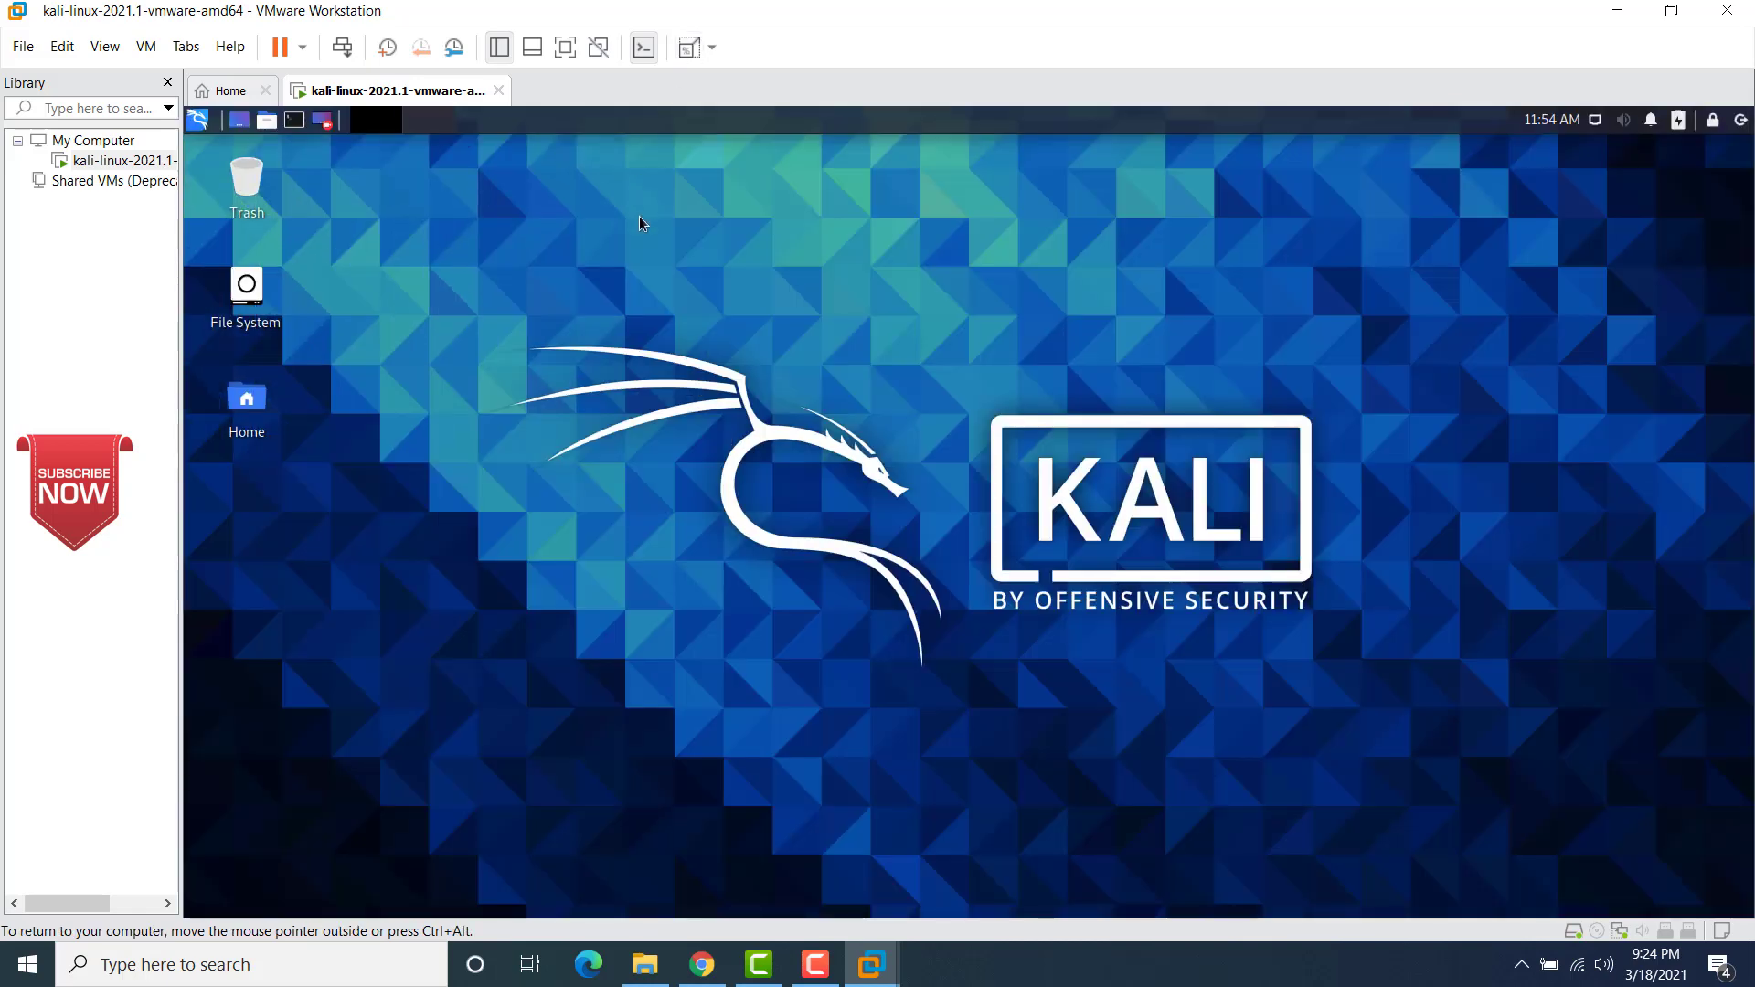
left_click(565, 50)
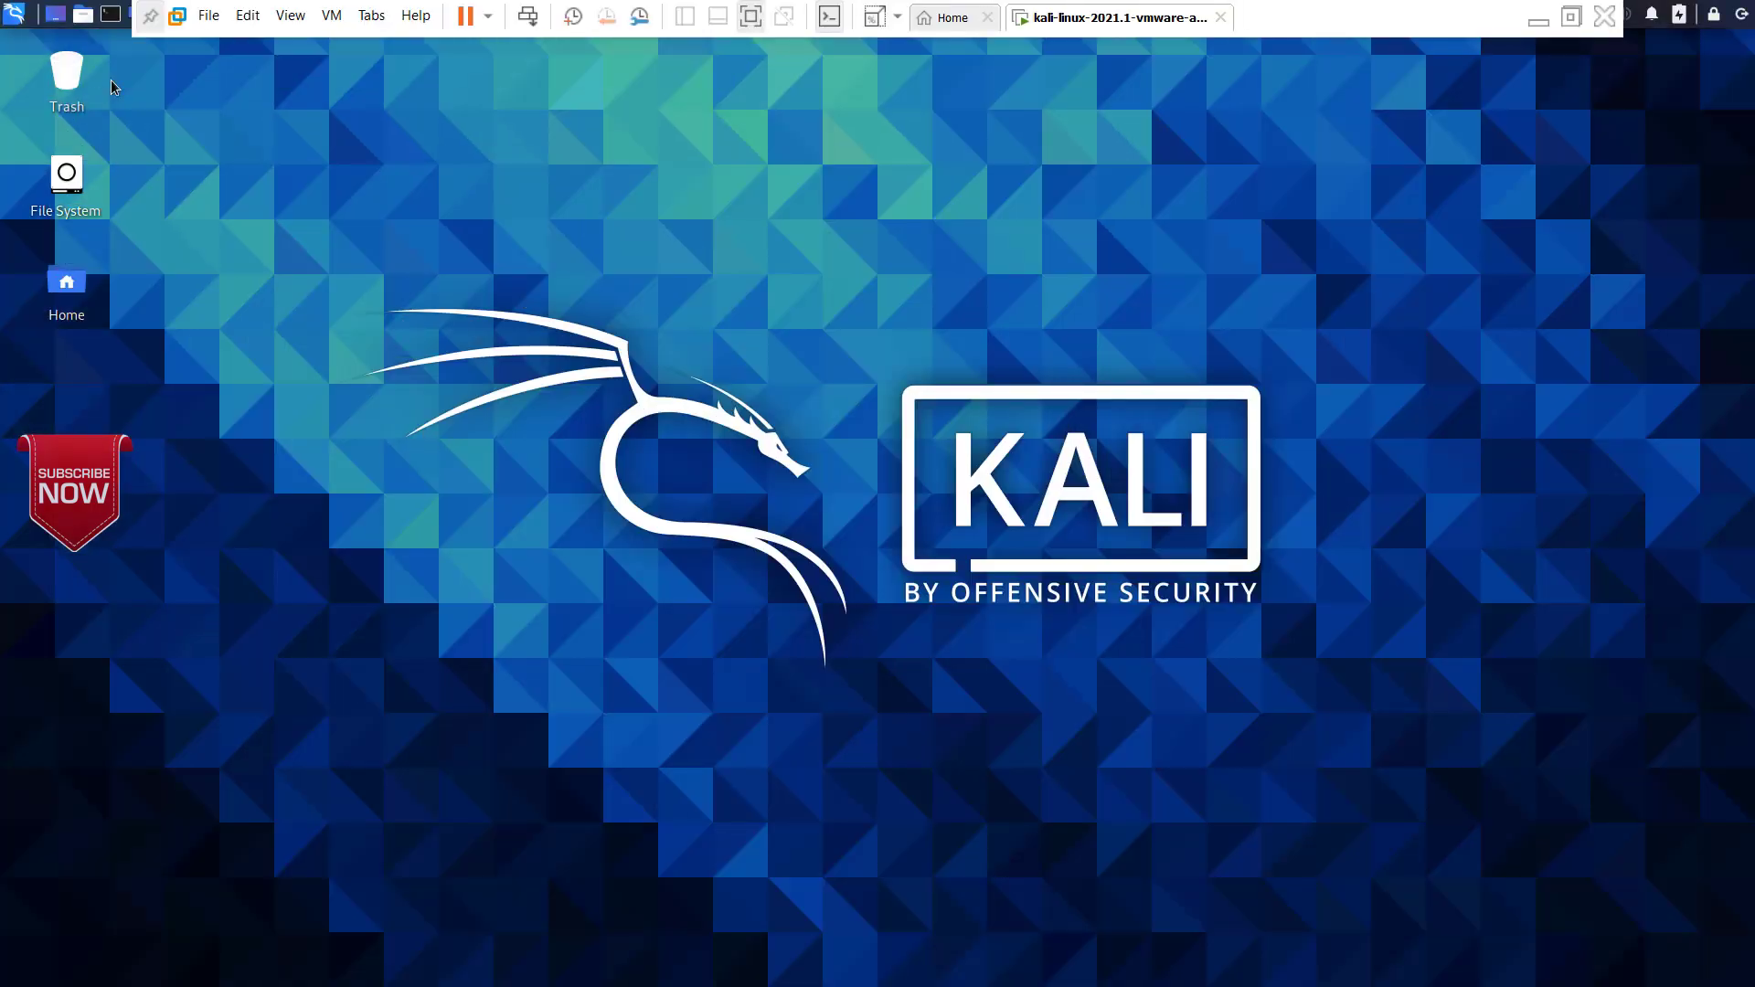
Step: Find Kali's Display settings through the application search, check the screen resolution, and close them
left_click(14, 18)
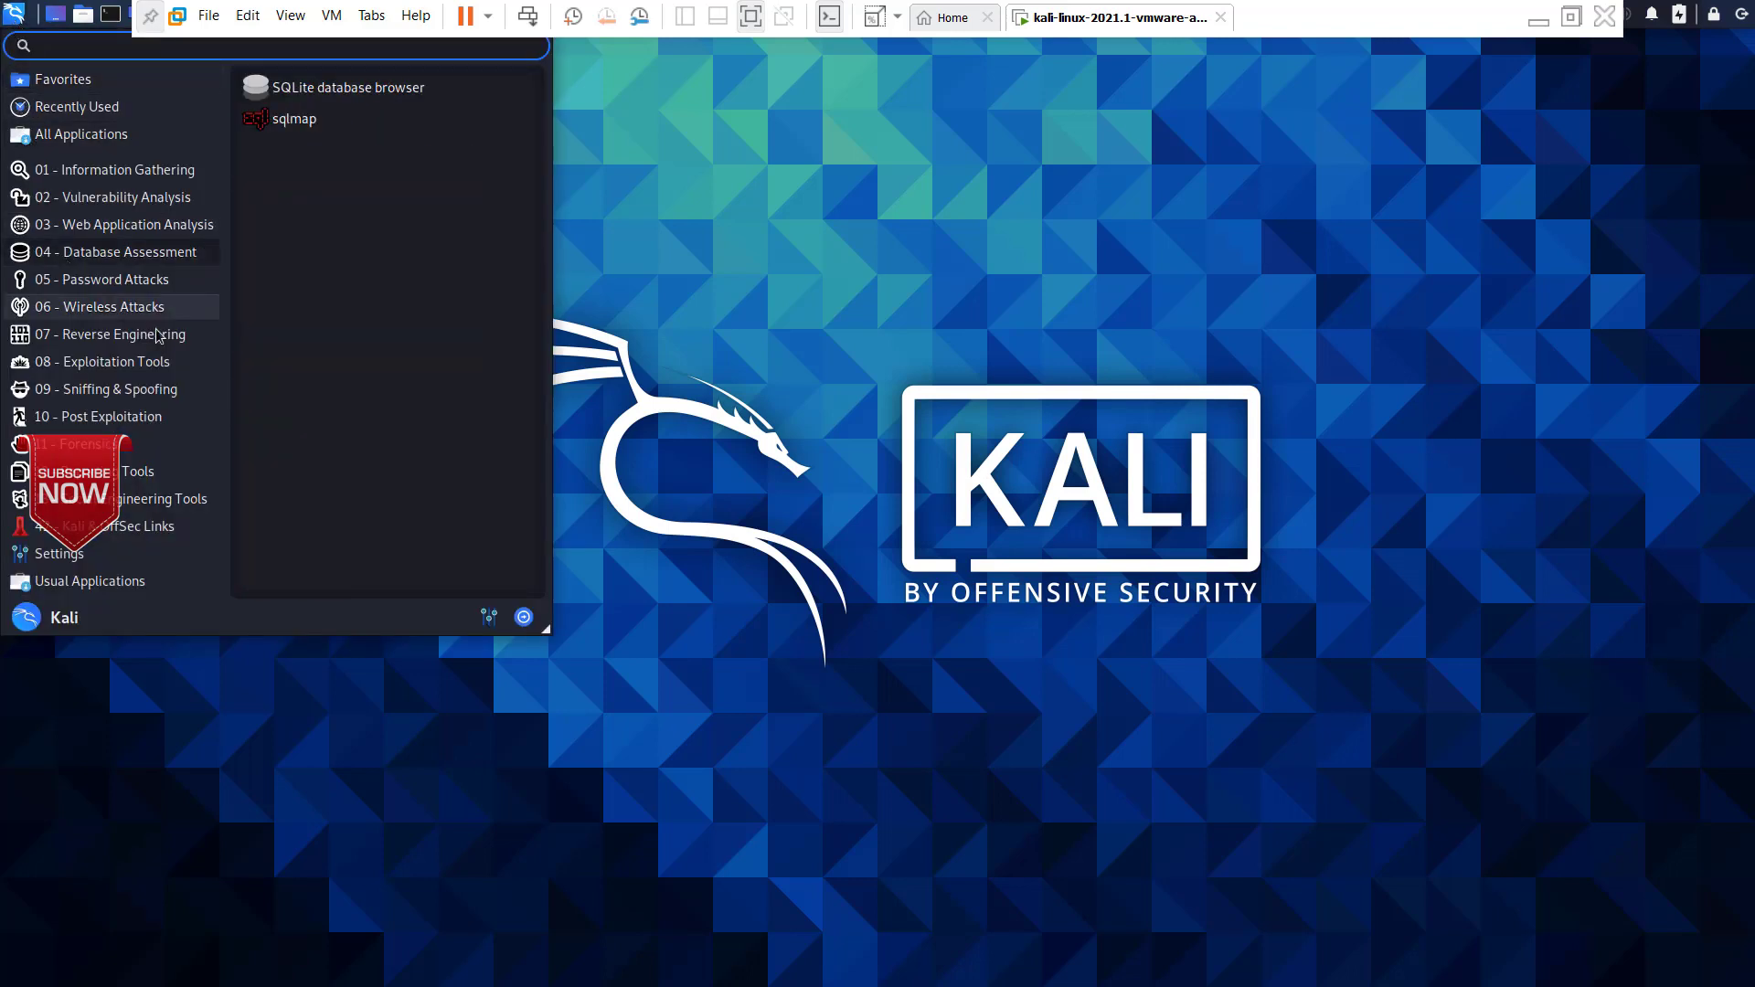
mouse_move(55, 88)
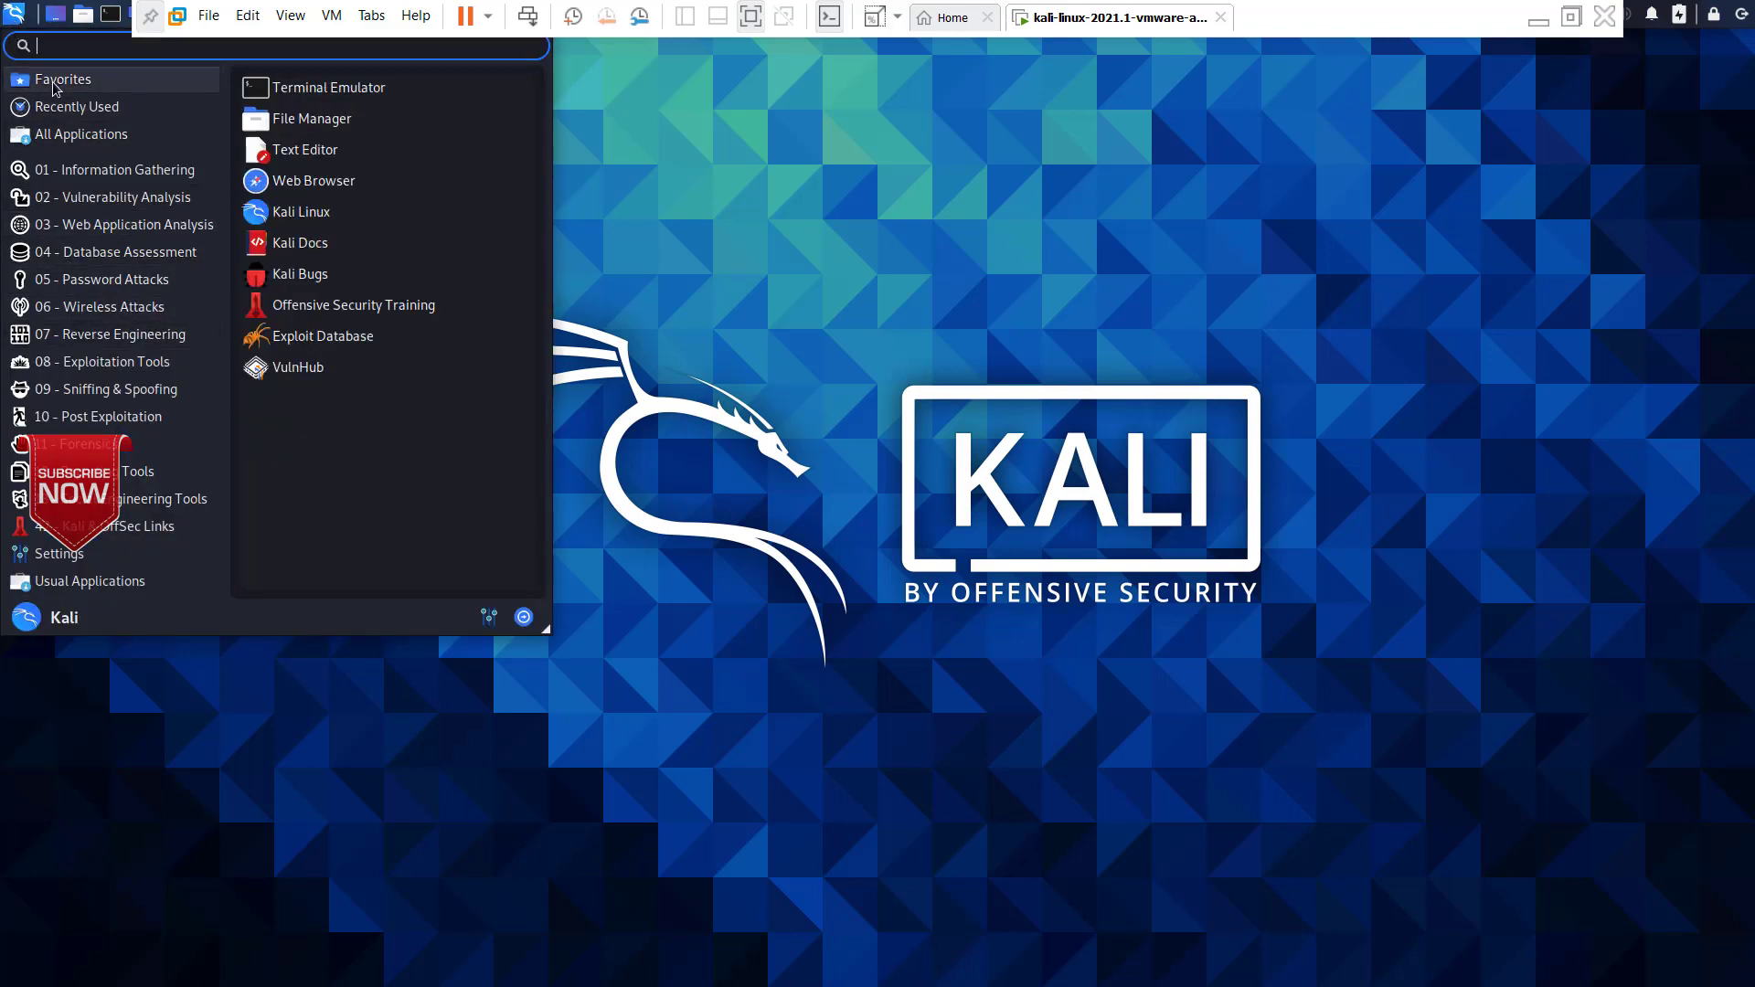
type("dis")
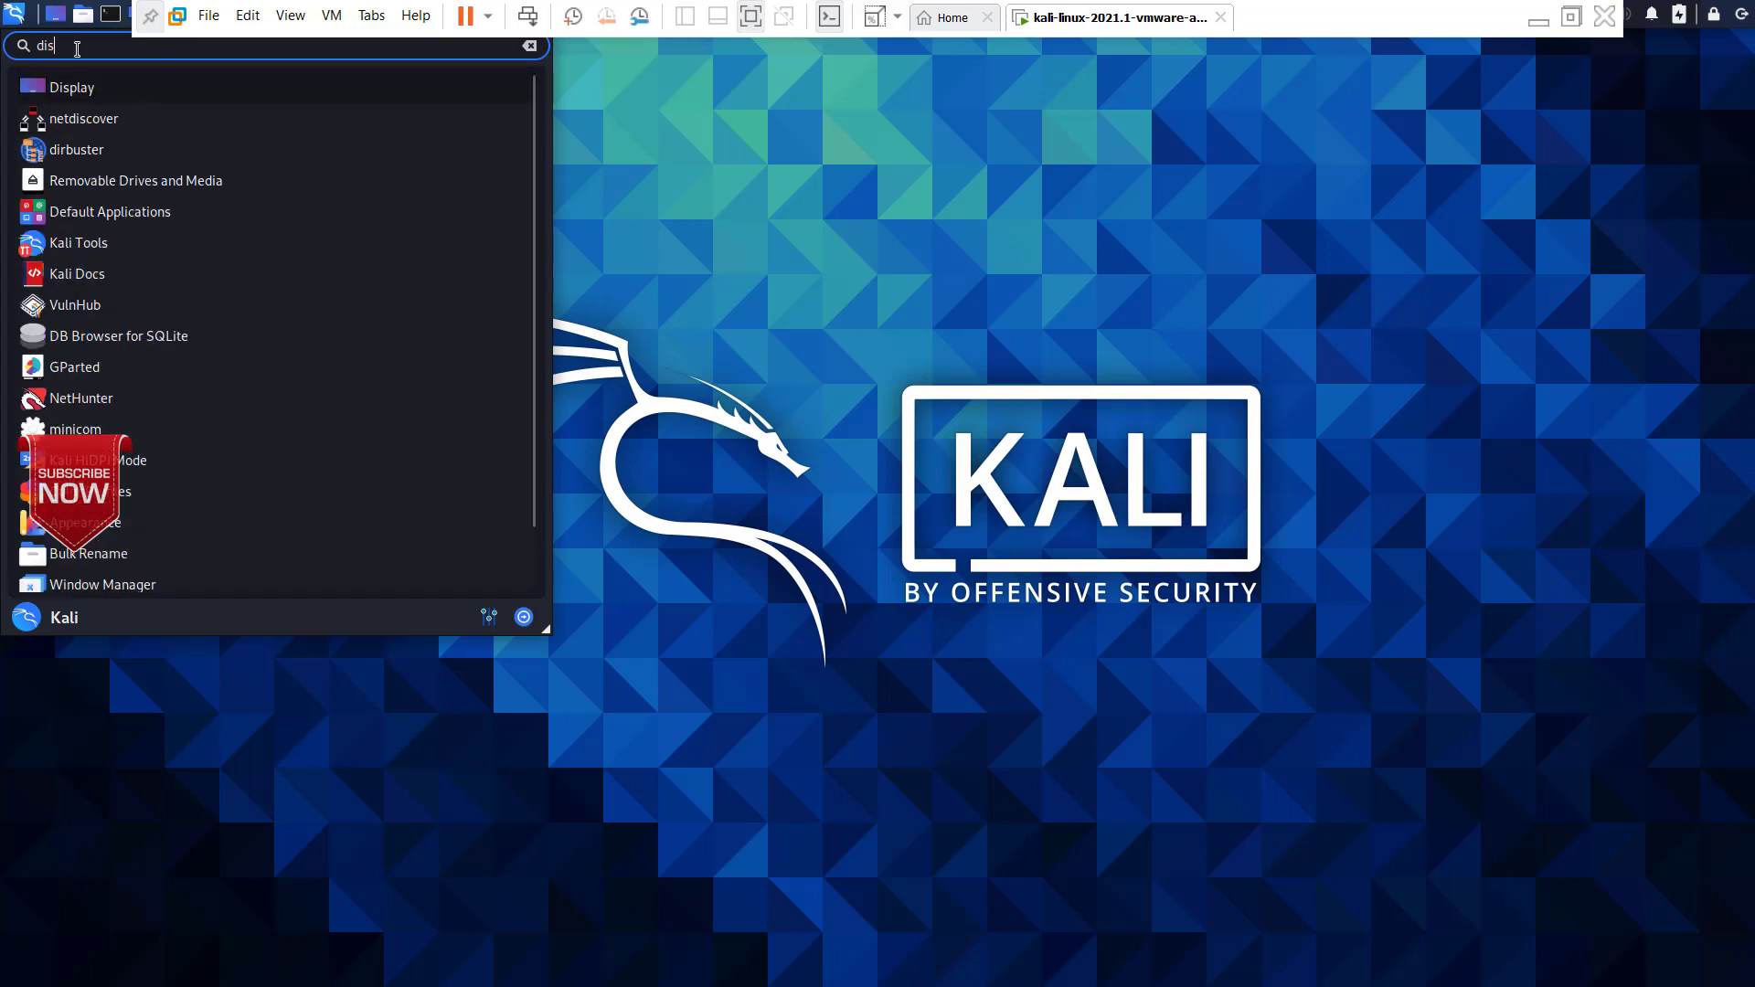
left_click(72, 88)
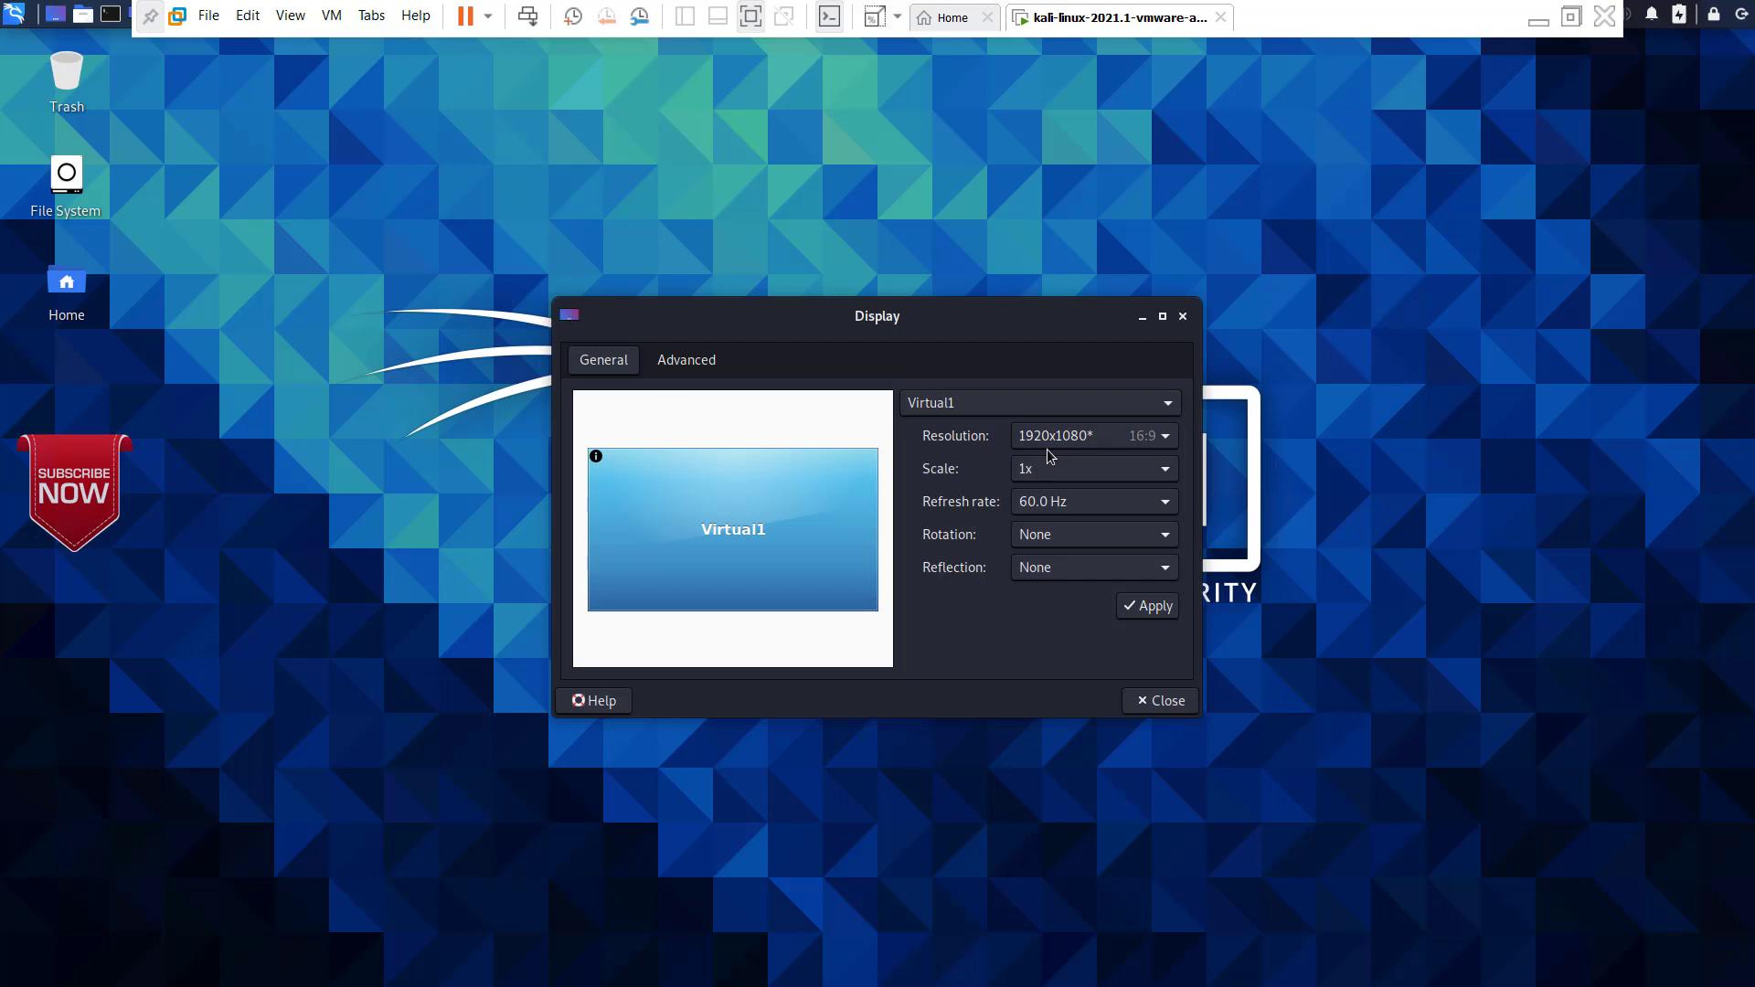
left_click(1156, 701)
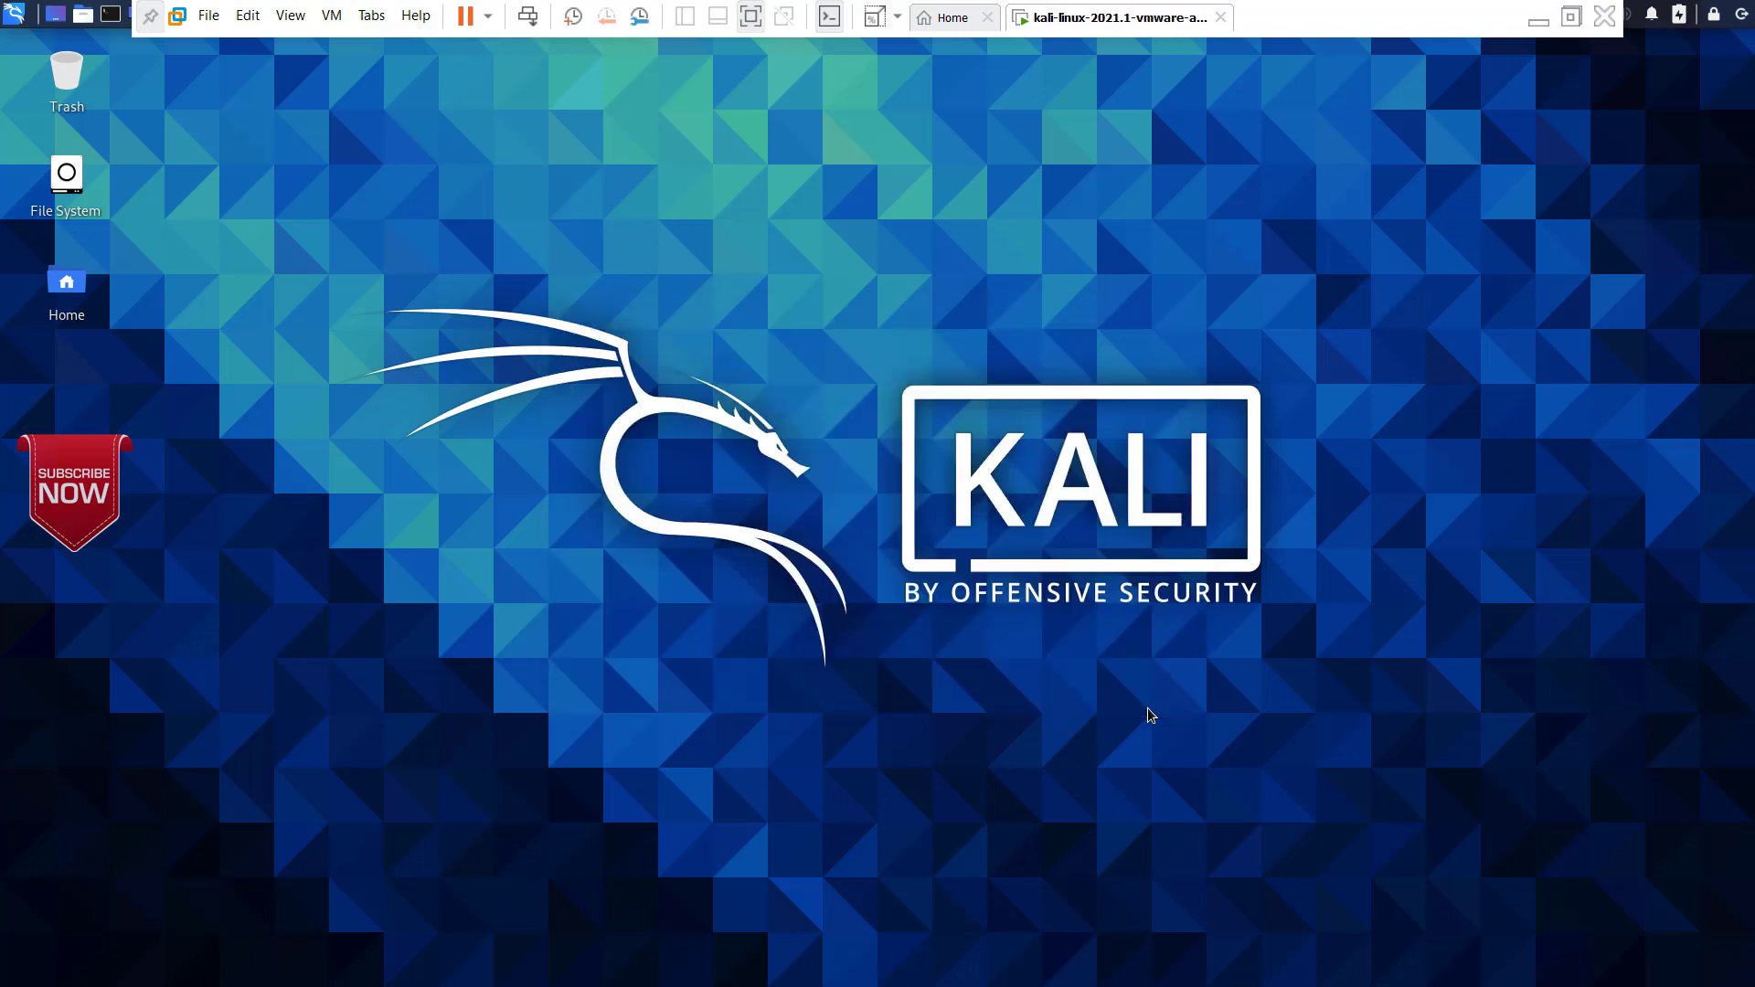
Step: Open a terminal in Kali and run whoami to check the logged-in account
left_click(113, 22)
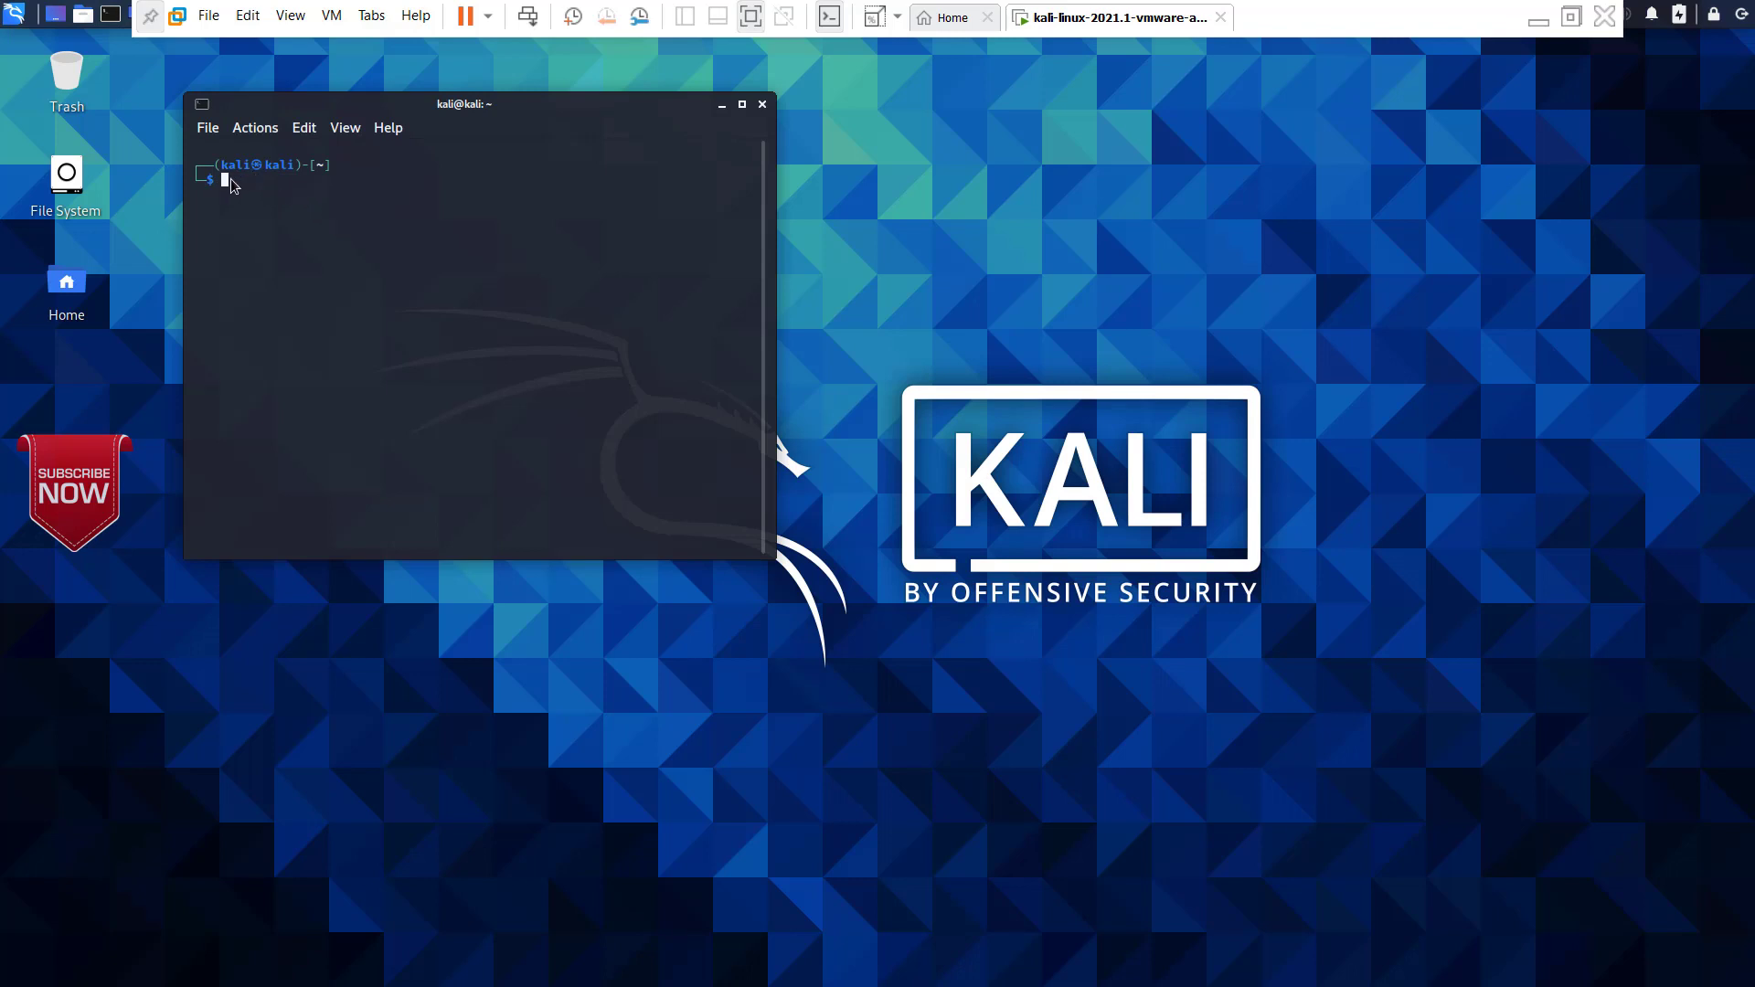
type("whoami")
key("Return")
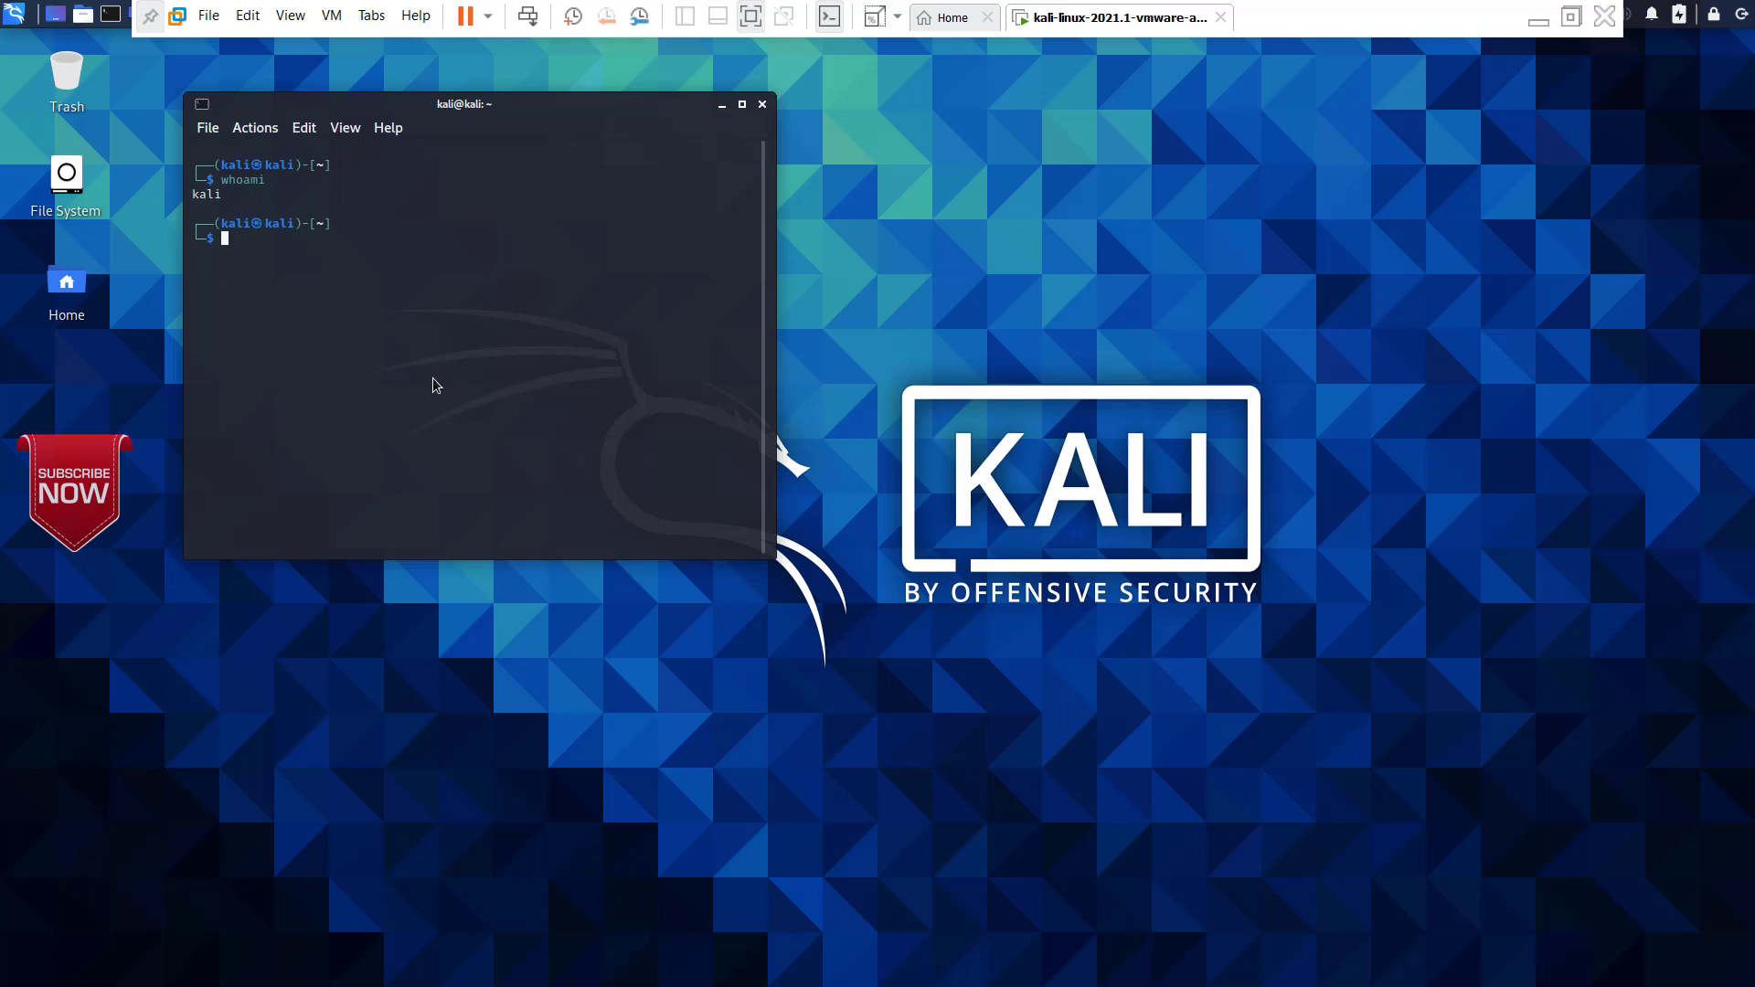
Step: Switch to a root shell with sudo su, entering the account password
type("sudo su")
key("Return")
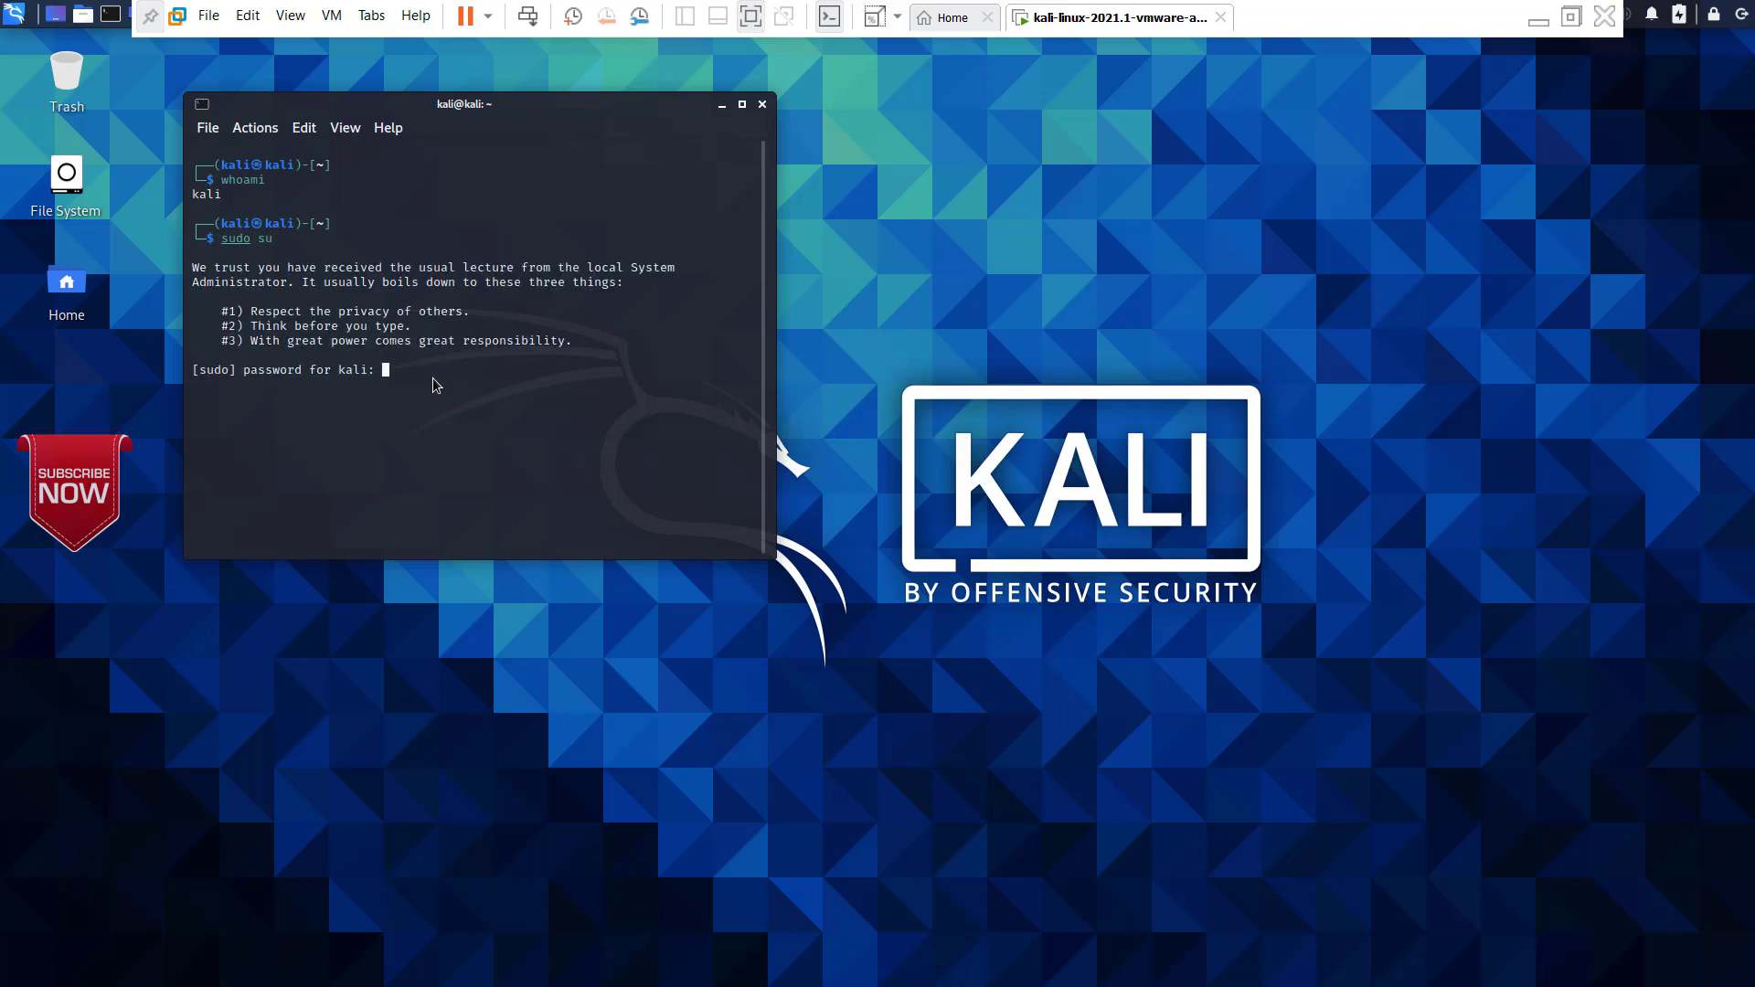
key("Return")
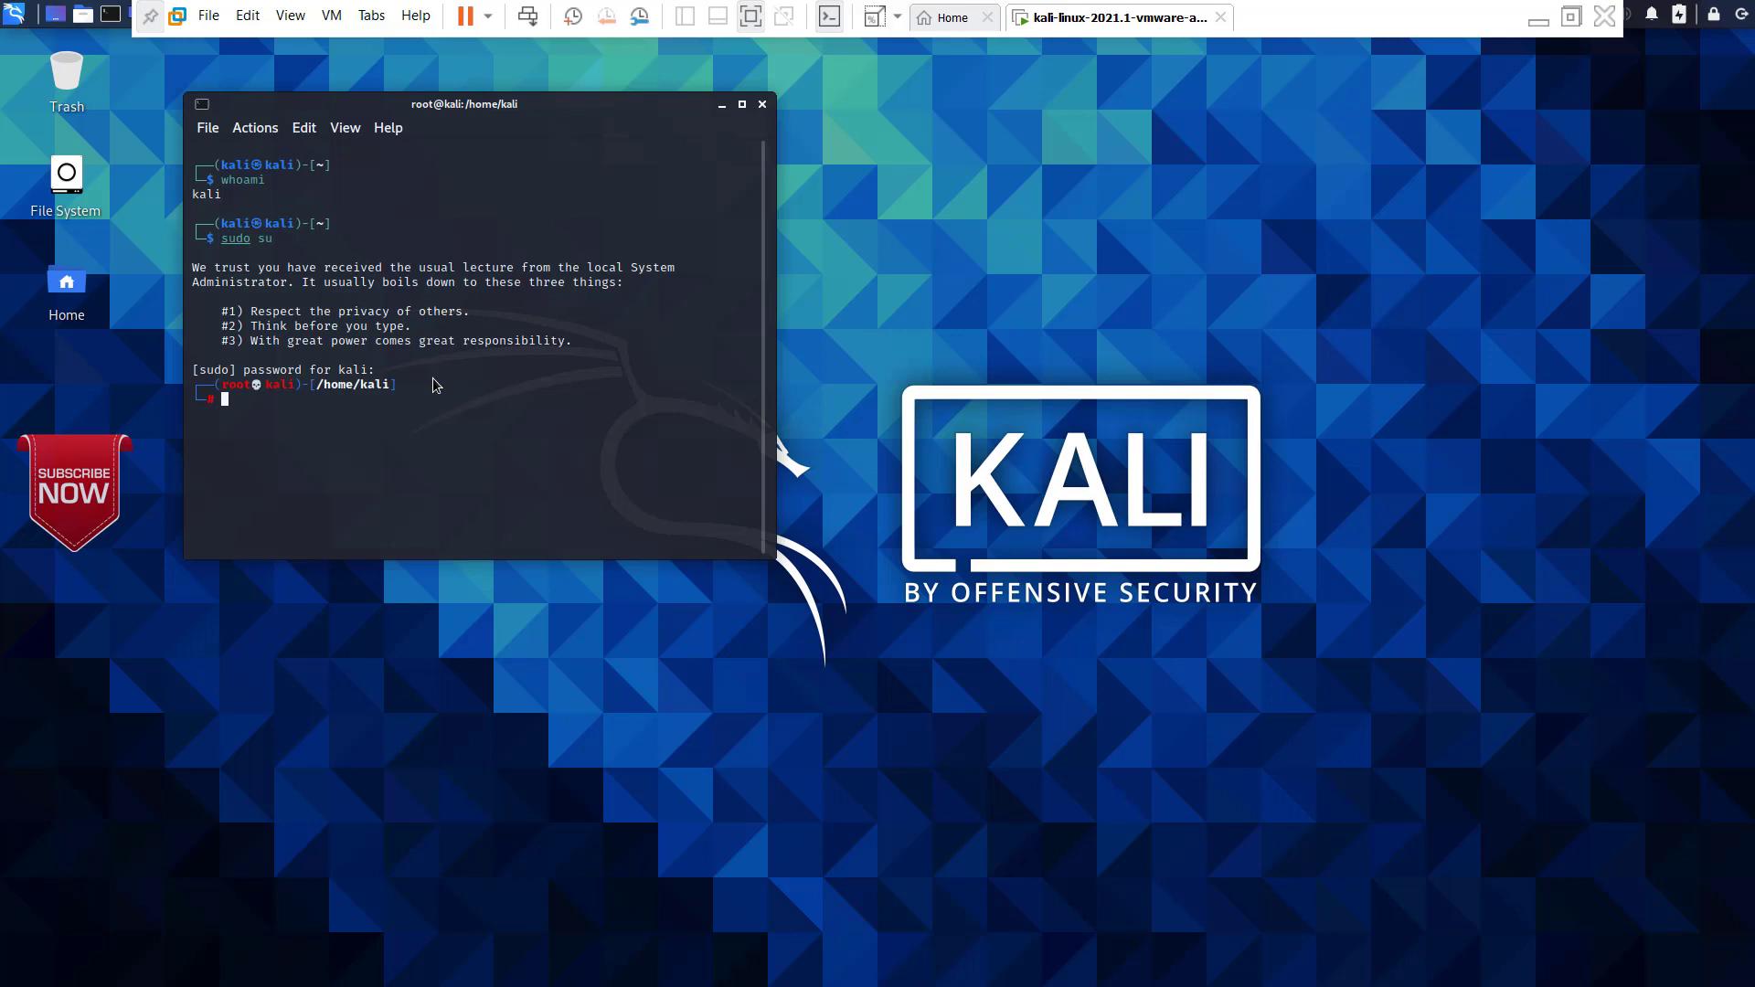
Step: Set a new root password with passwd root, entering the new password and its confirmation
type("passwd root")
key("Return")
key("Return")
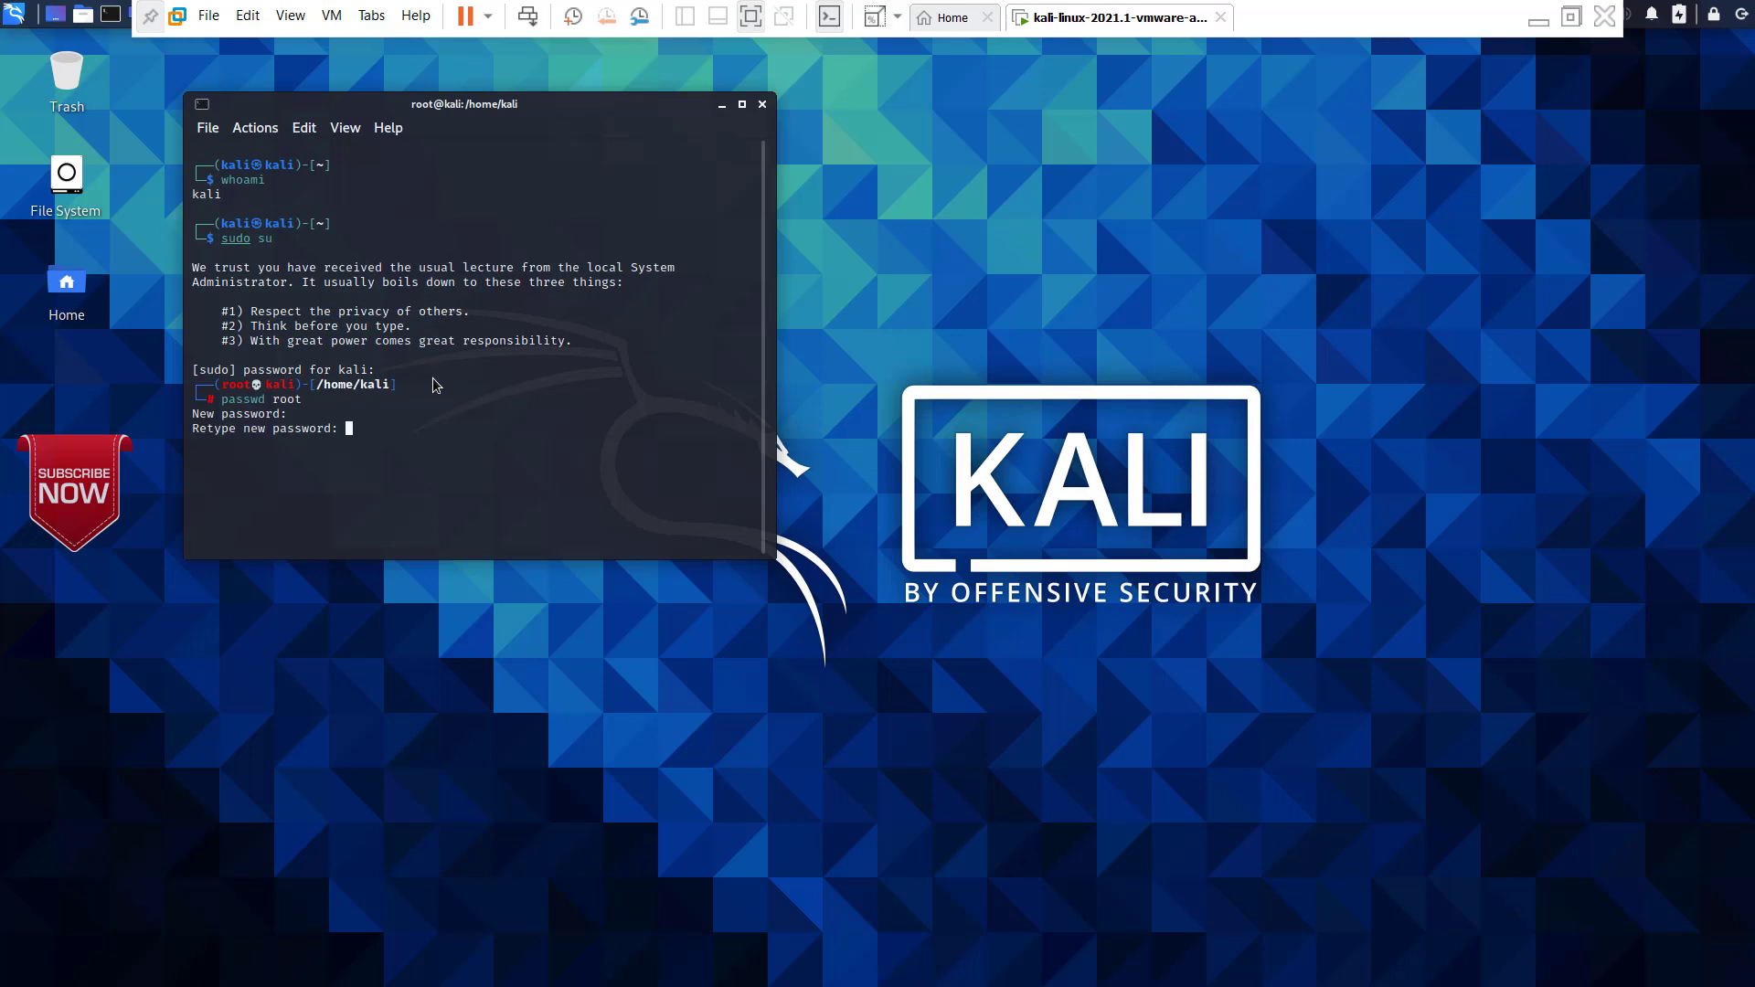
key("Return")
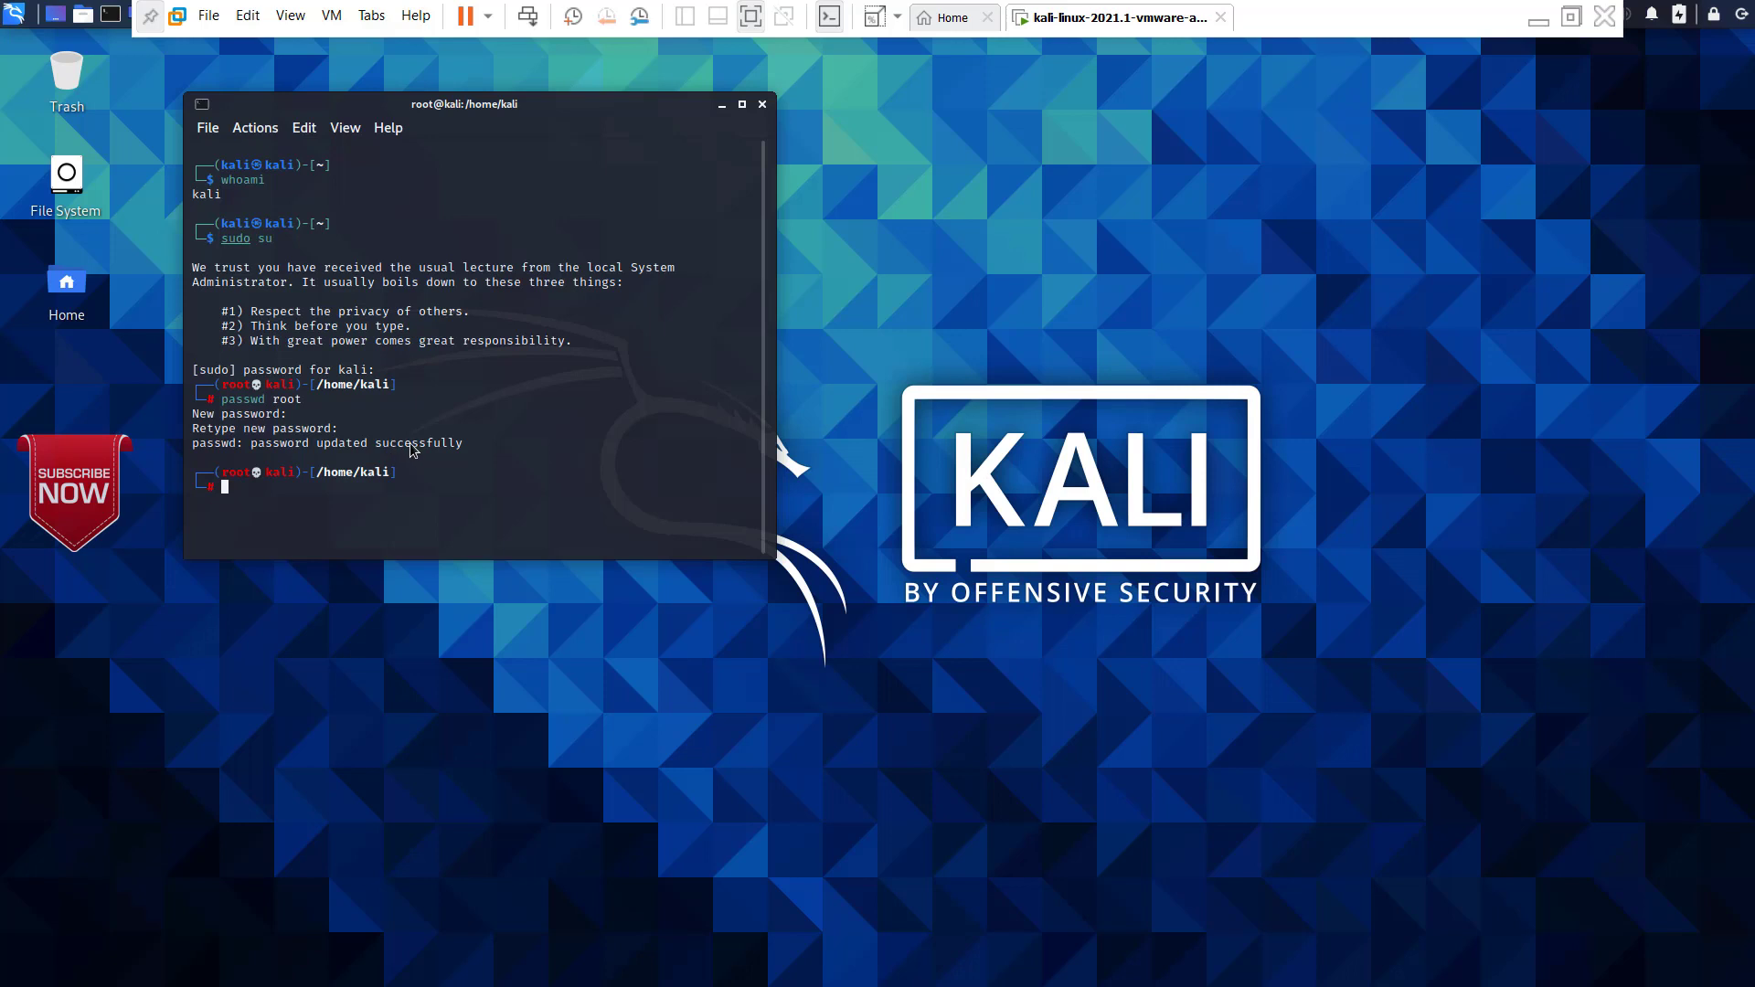
Step: Exit the root shell and close the terminal window
type("exit")
key("Return")
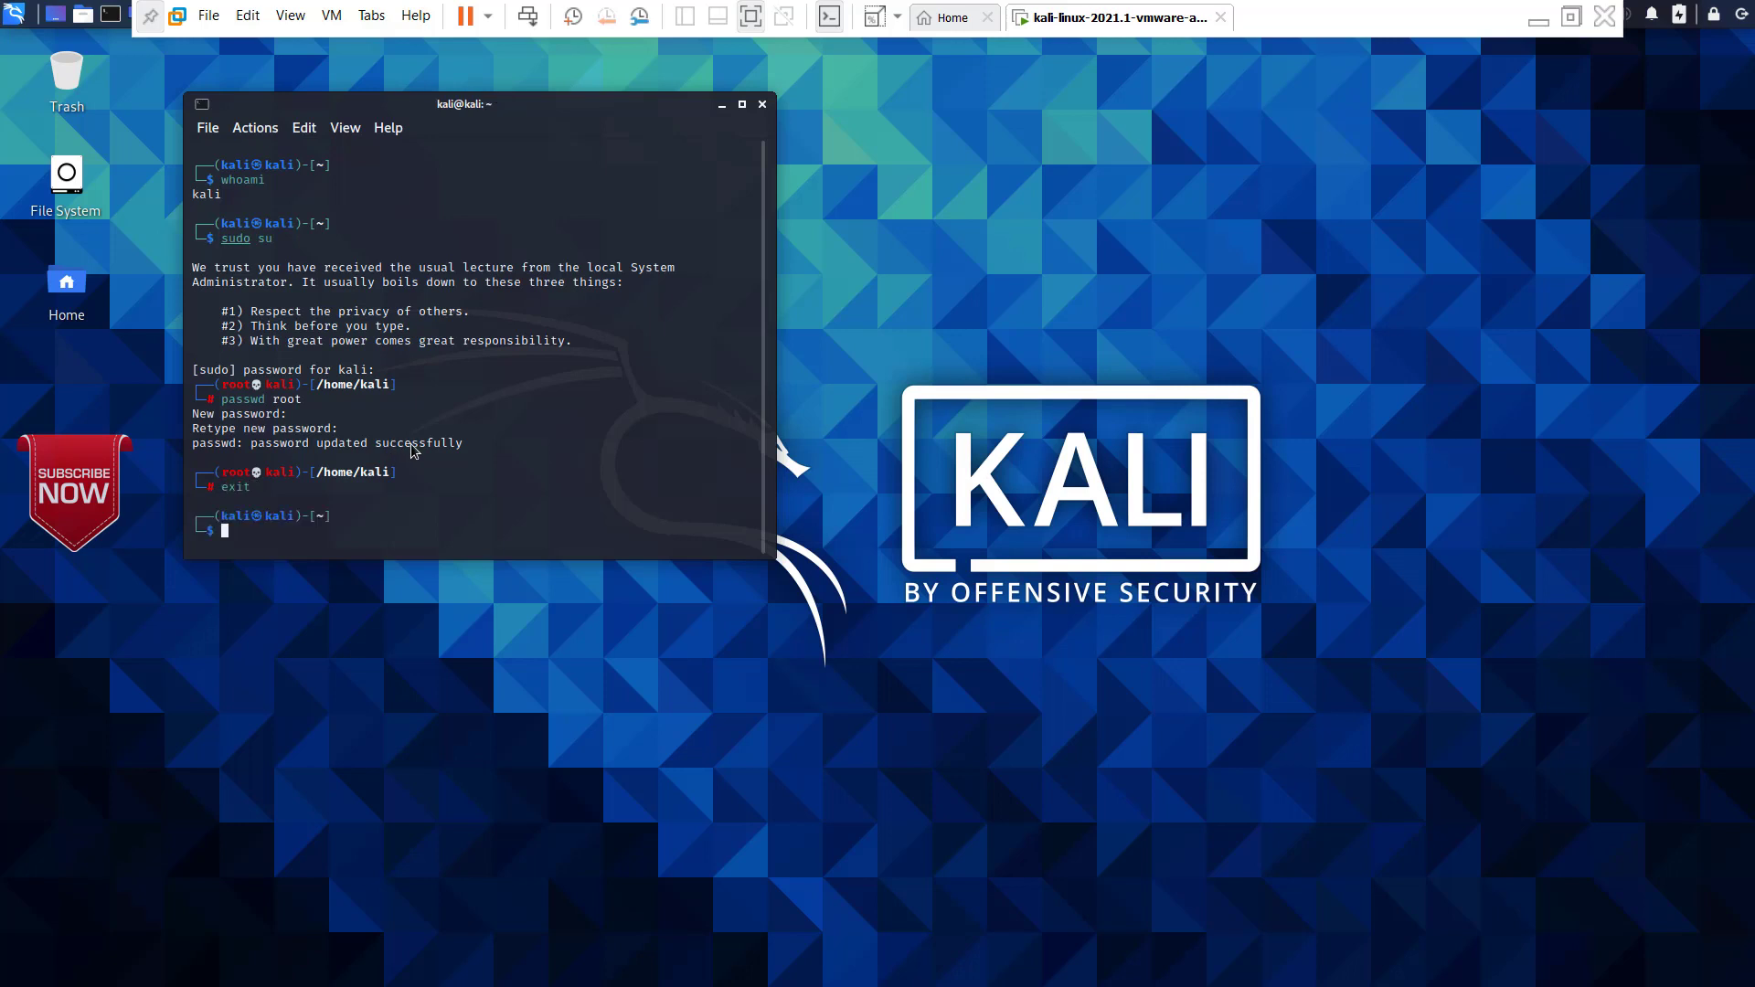
left_click(761, 105)
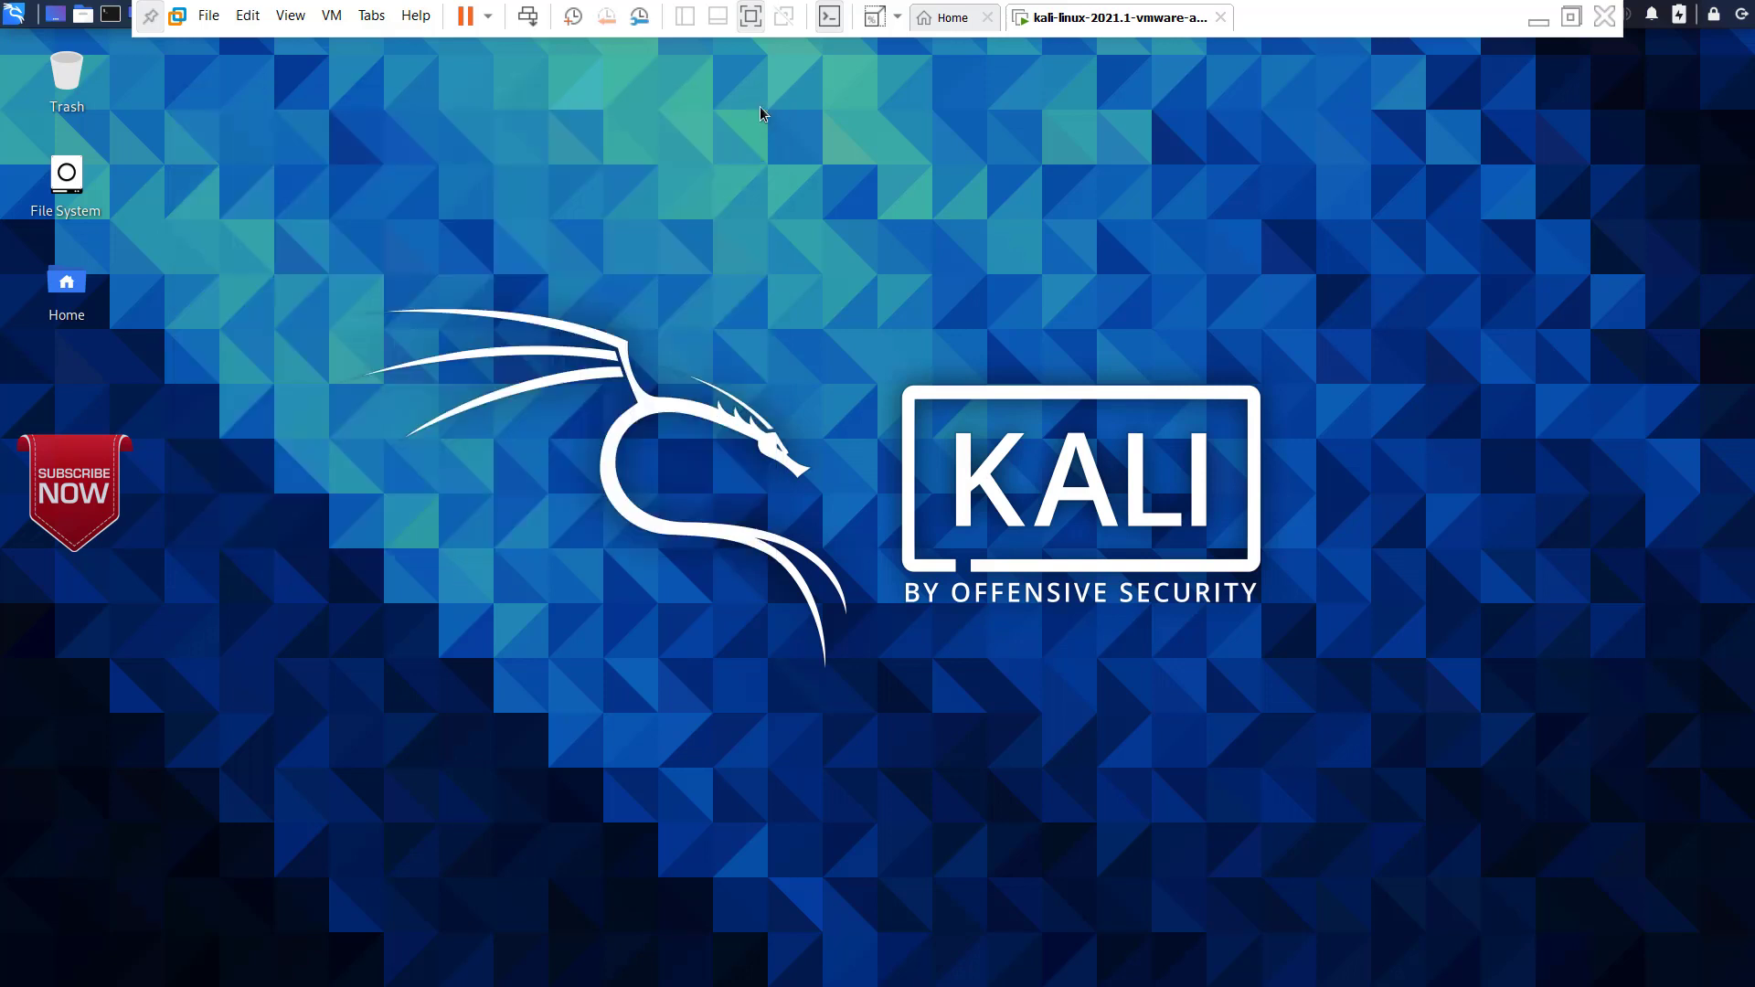
Step: Switch user from the Kali session and log in as root with the root password
left_click(1741, 23)
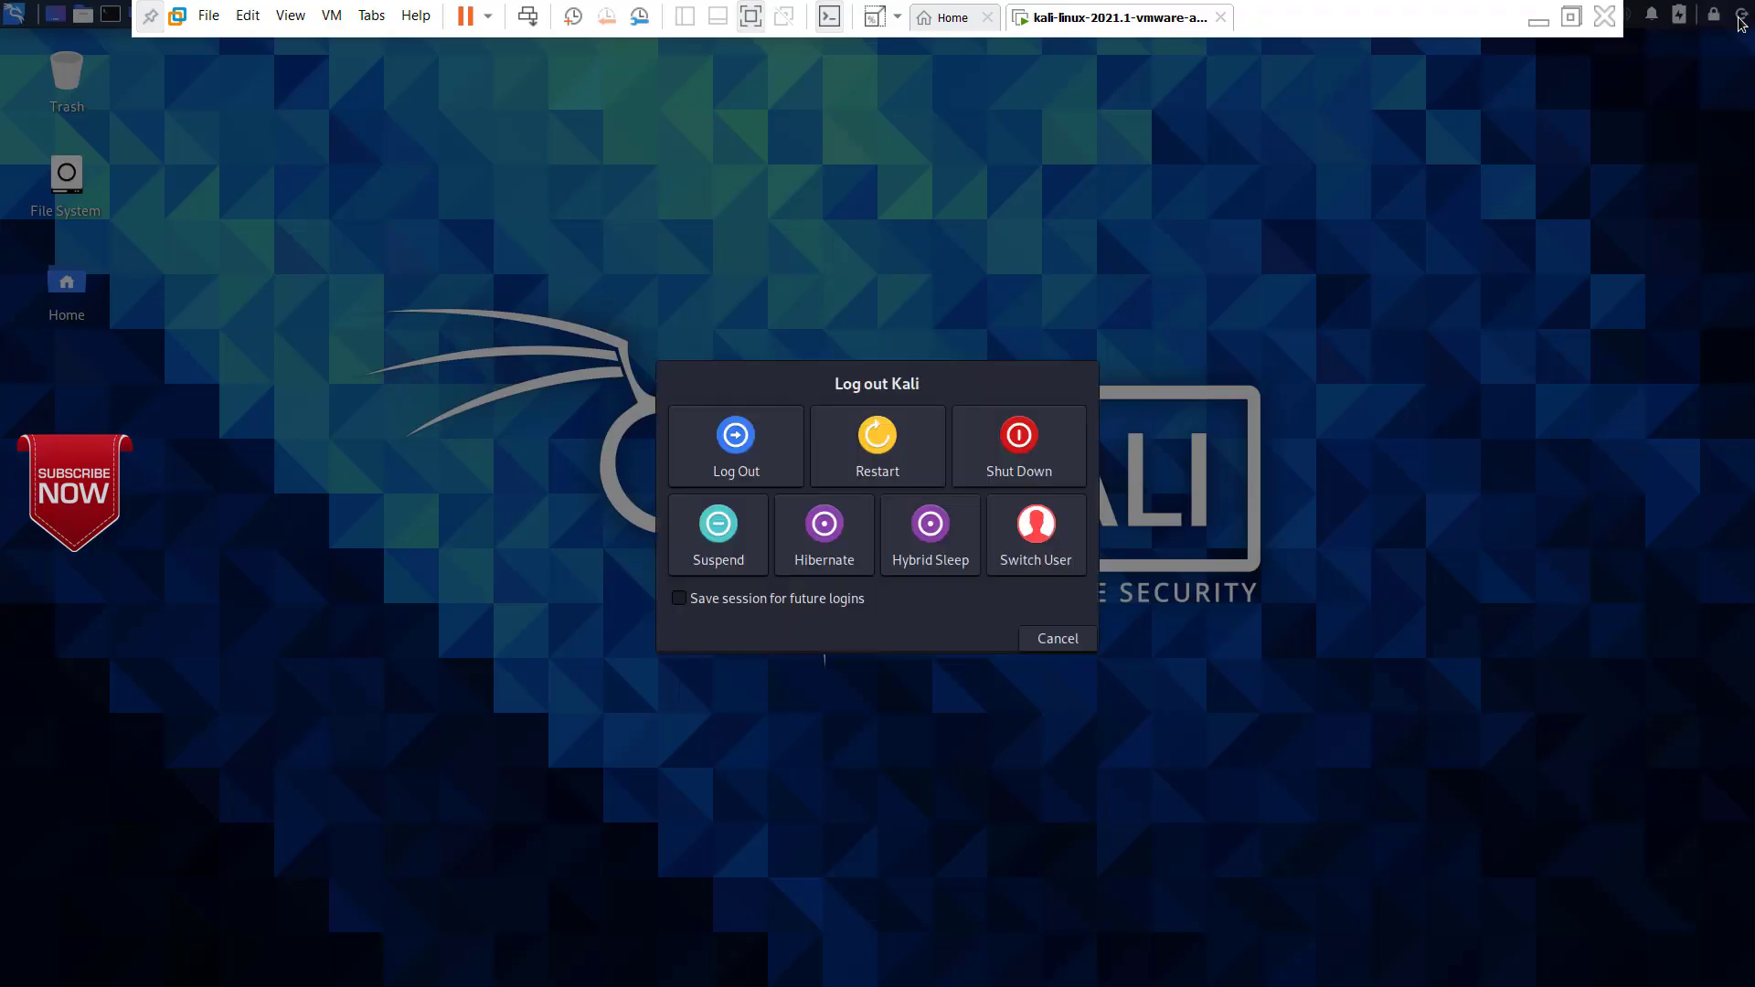
left_click(1036, 534)
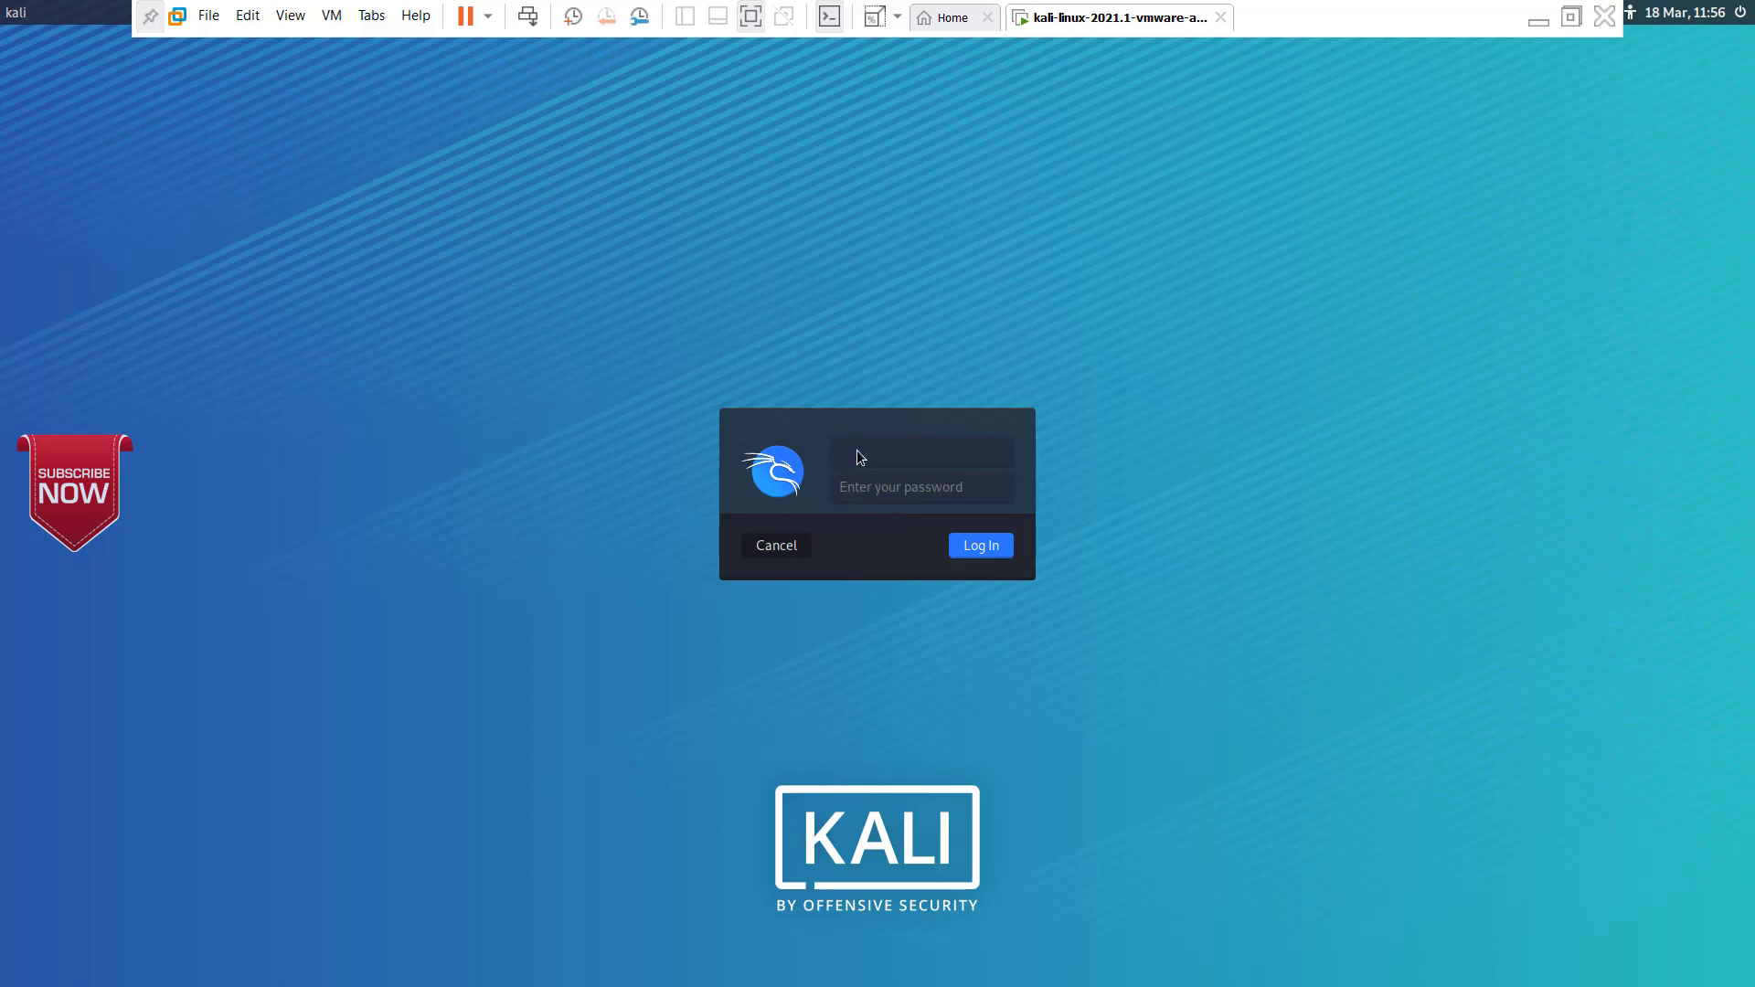
left_click(858, 449)
type("root")
left_click(854, 490)
type("••••")
key("Return")
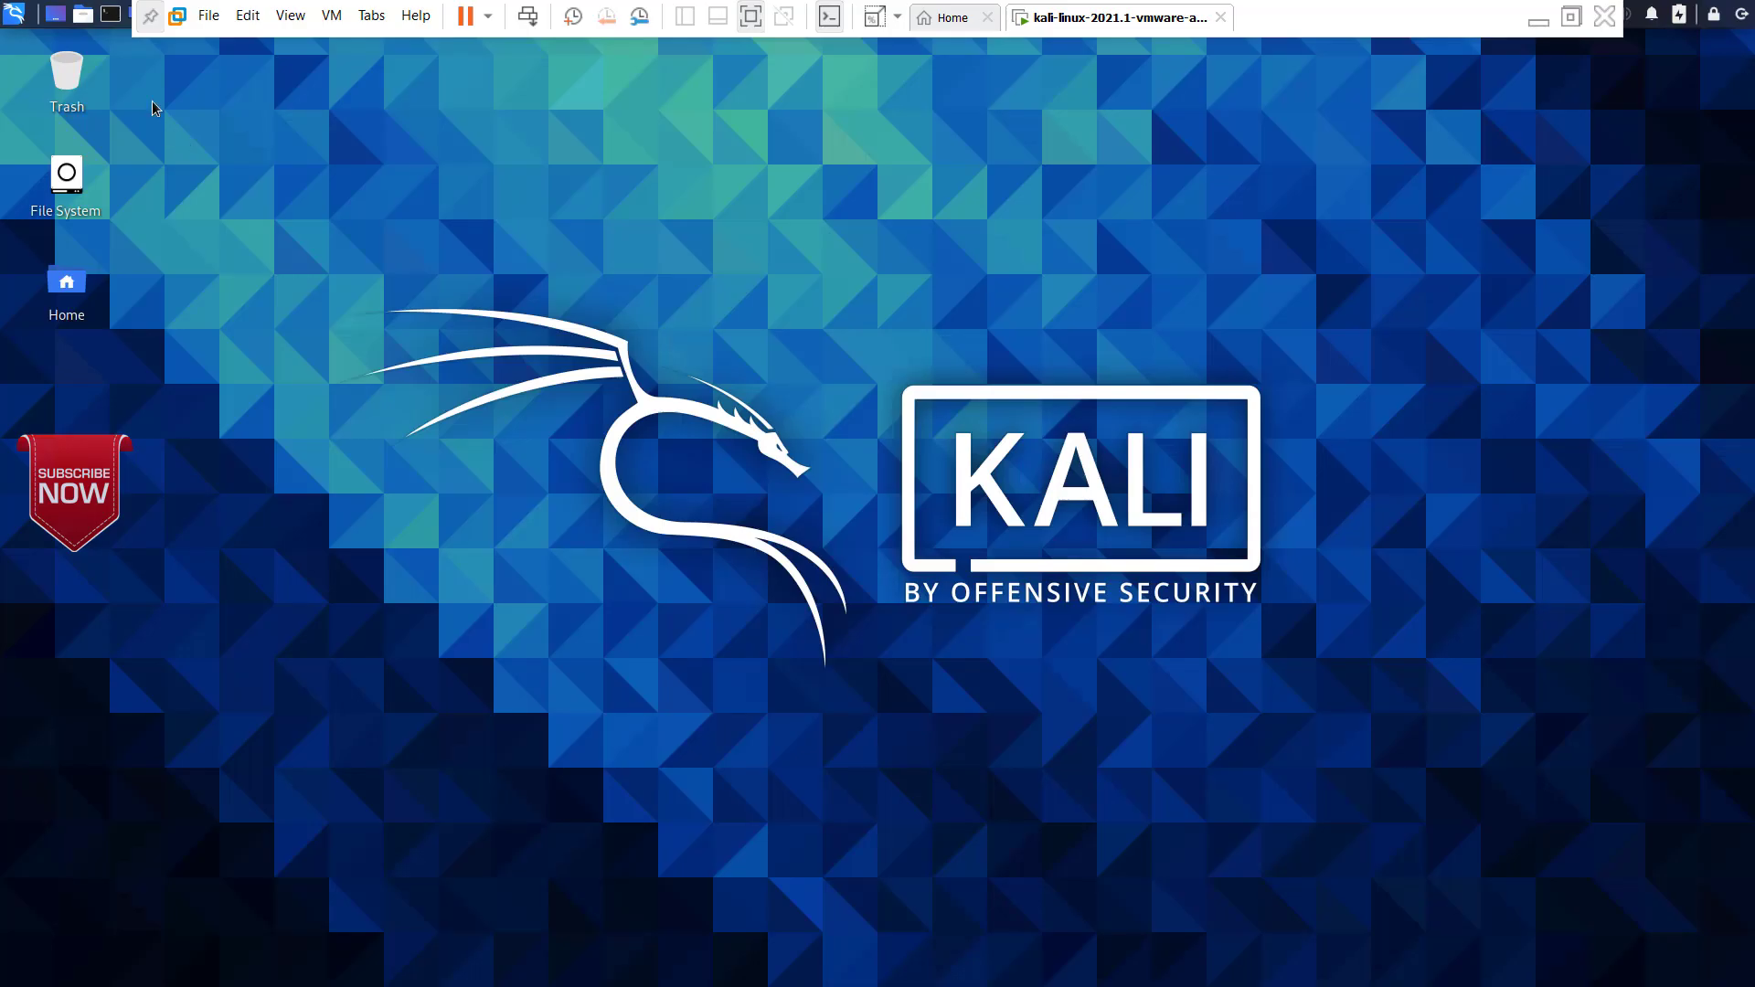
Step: Verify the root session's account by running whoami in a new terminal
left_click(111, 14)
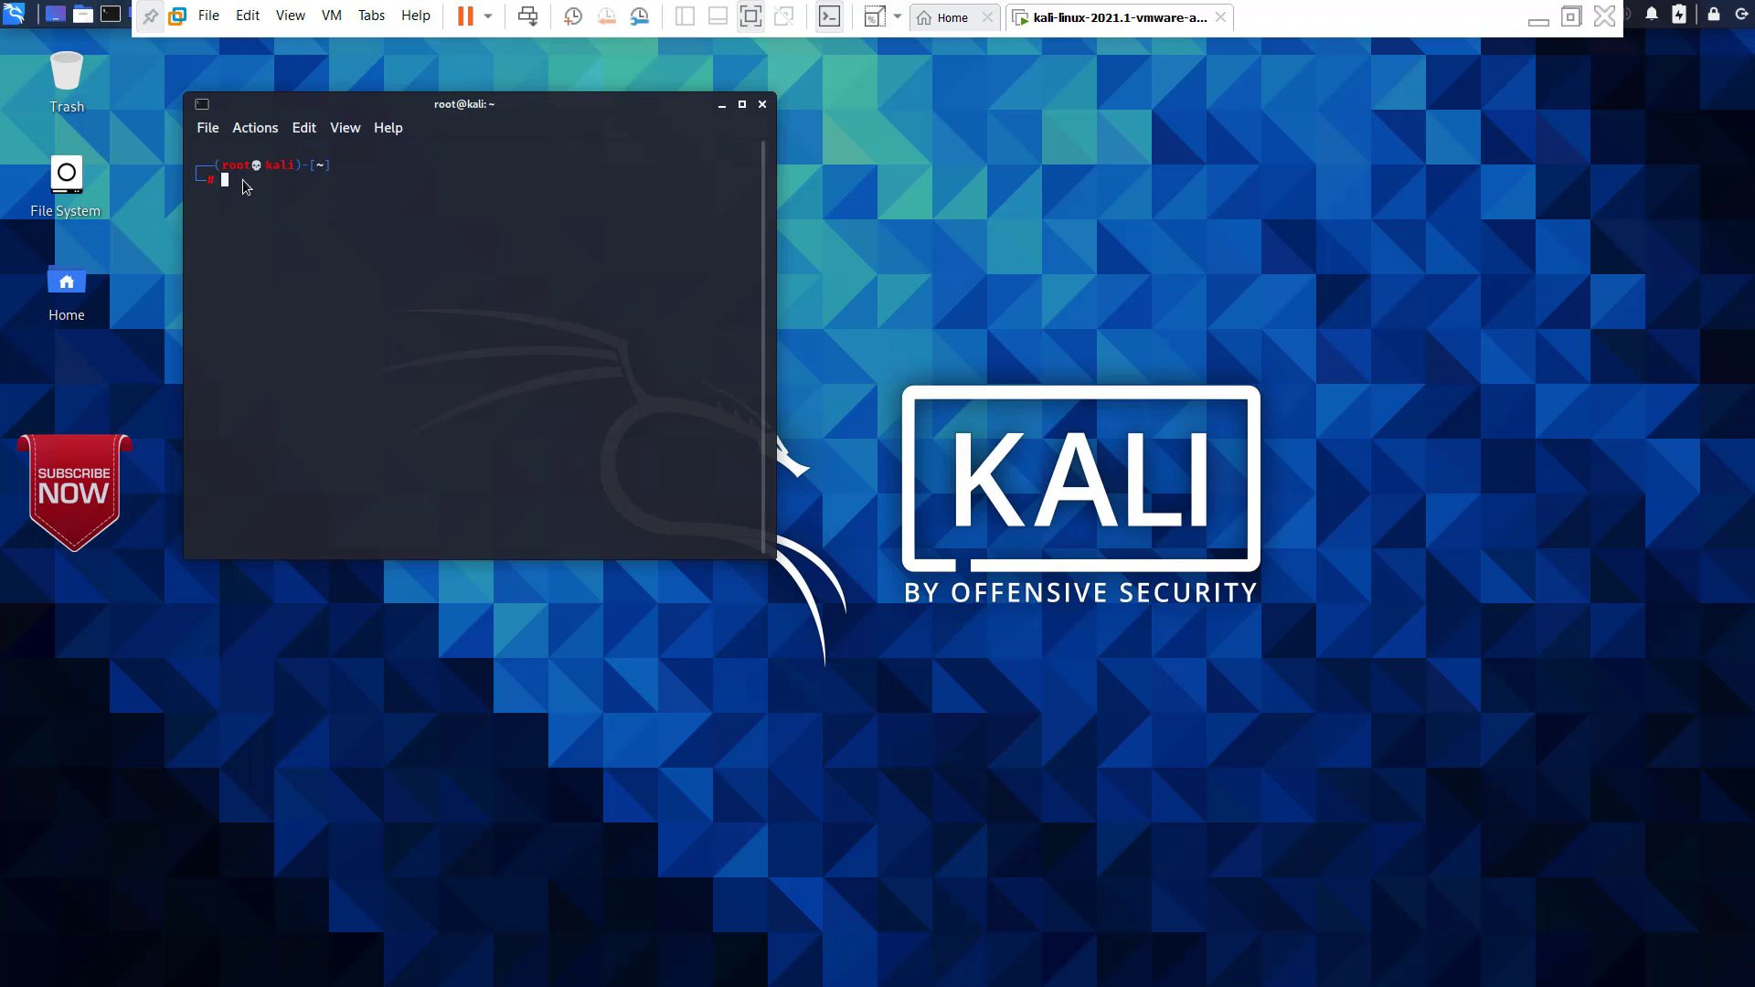
type("whoami")
key("Return")
Step: Close the root terminal window and take the Kali virtual machine out of full-screen view
left_click(763, 104)
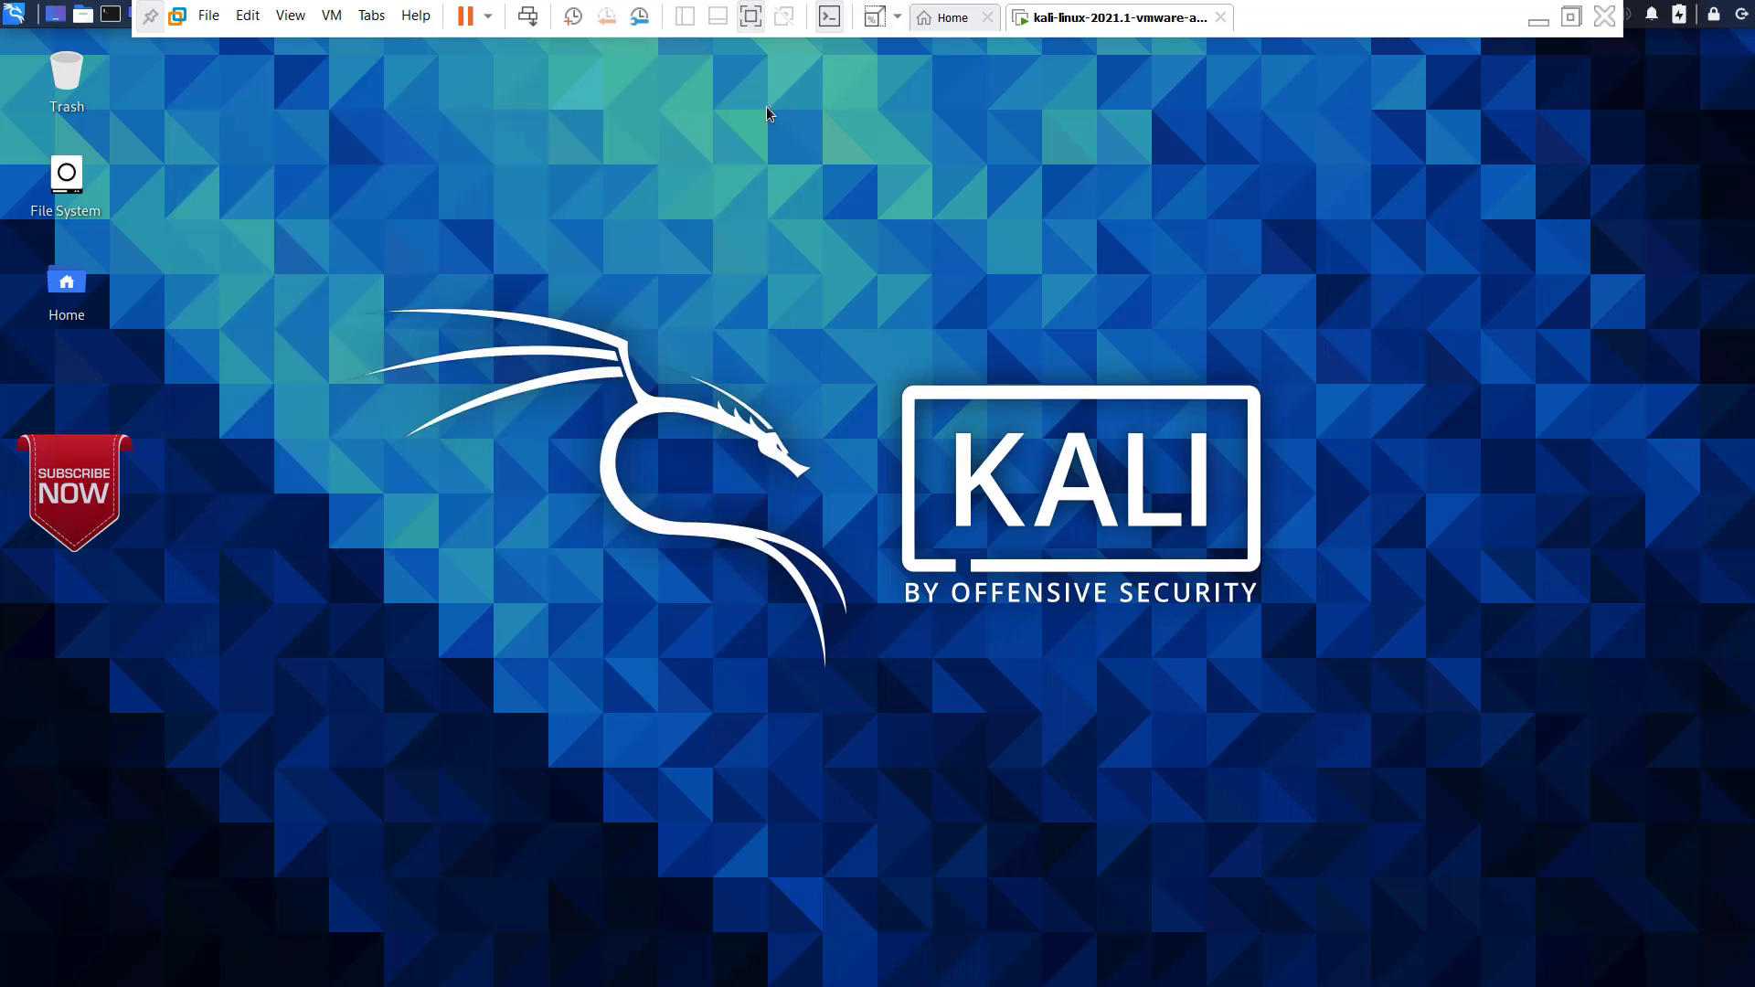
left_click(329, 18)
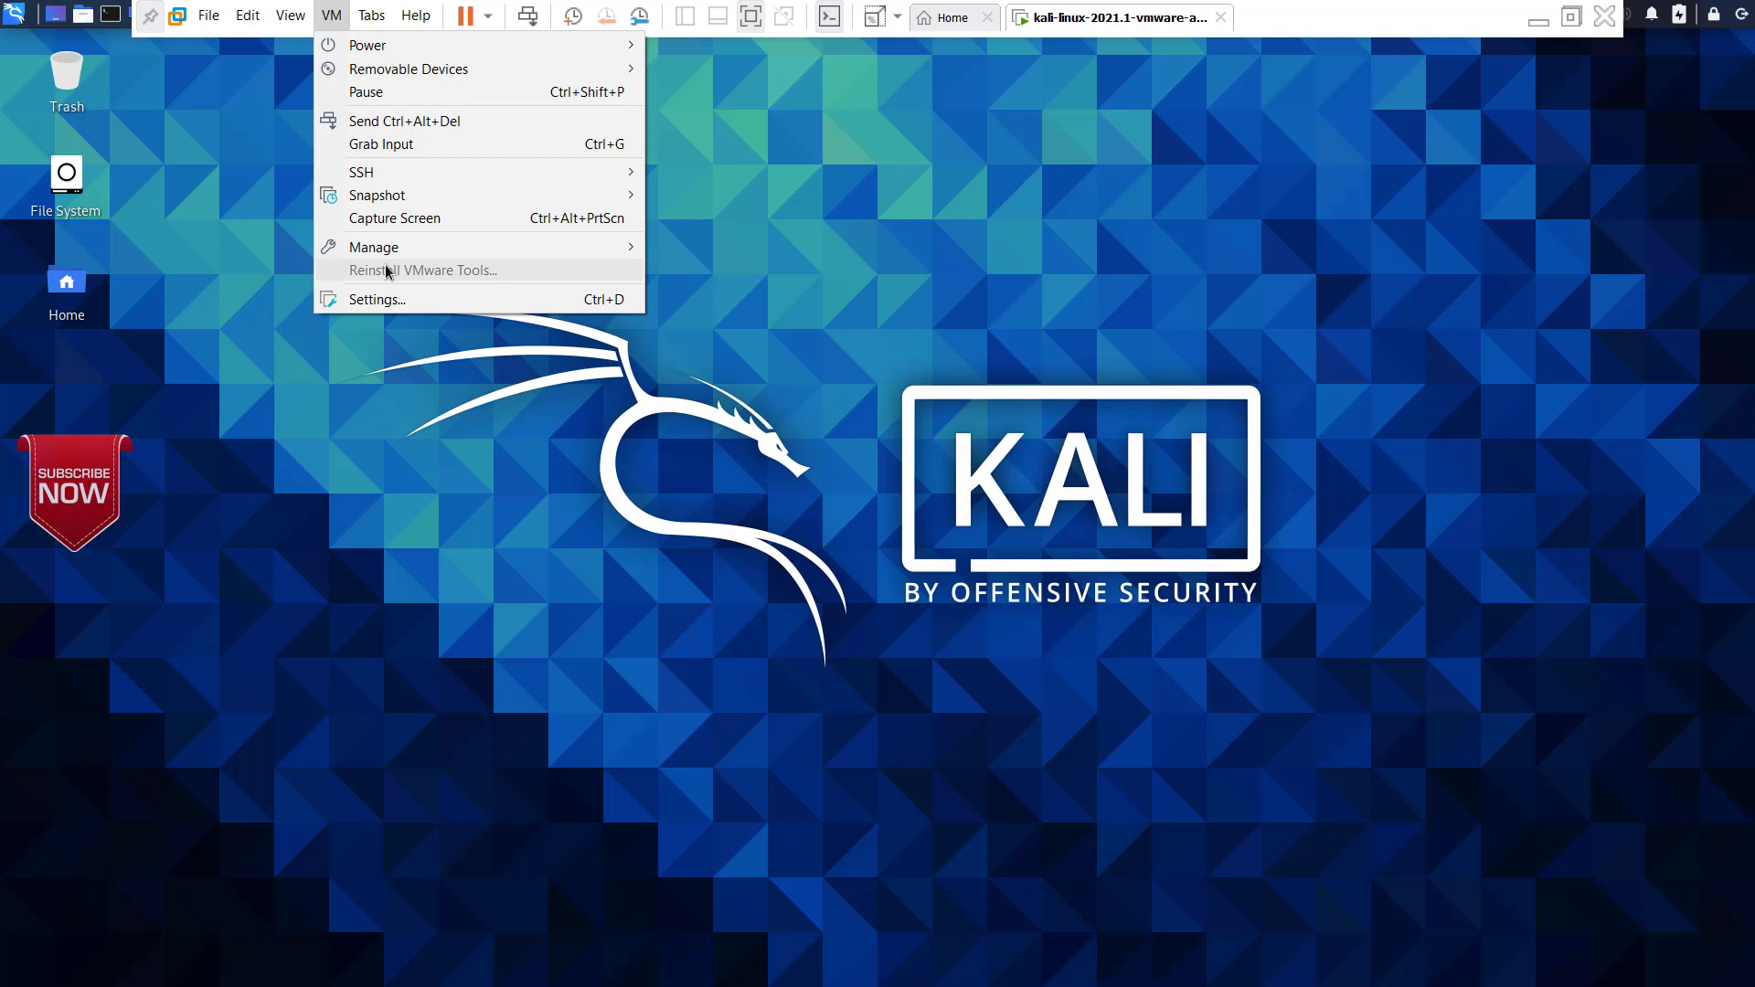
left_click(378, 364)
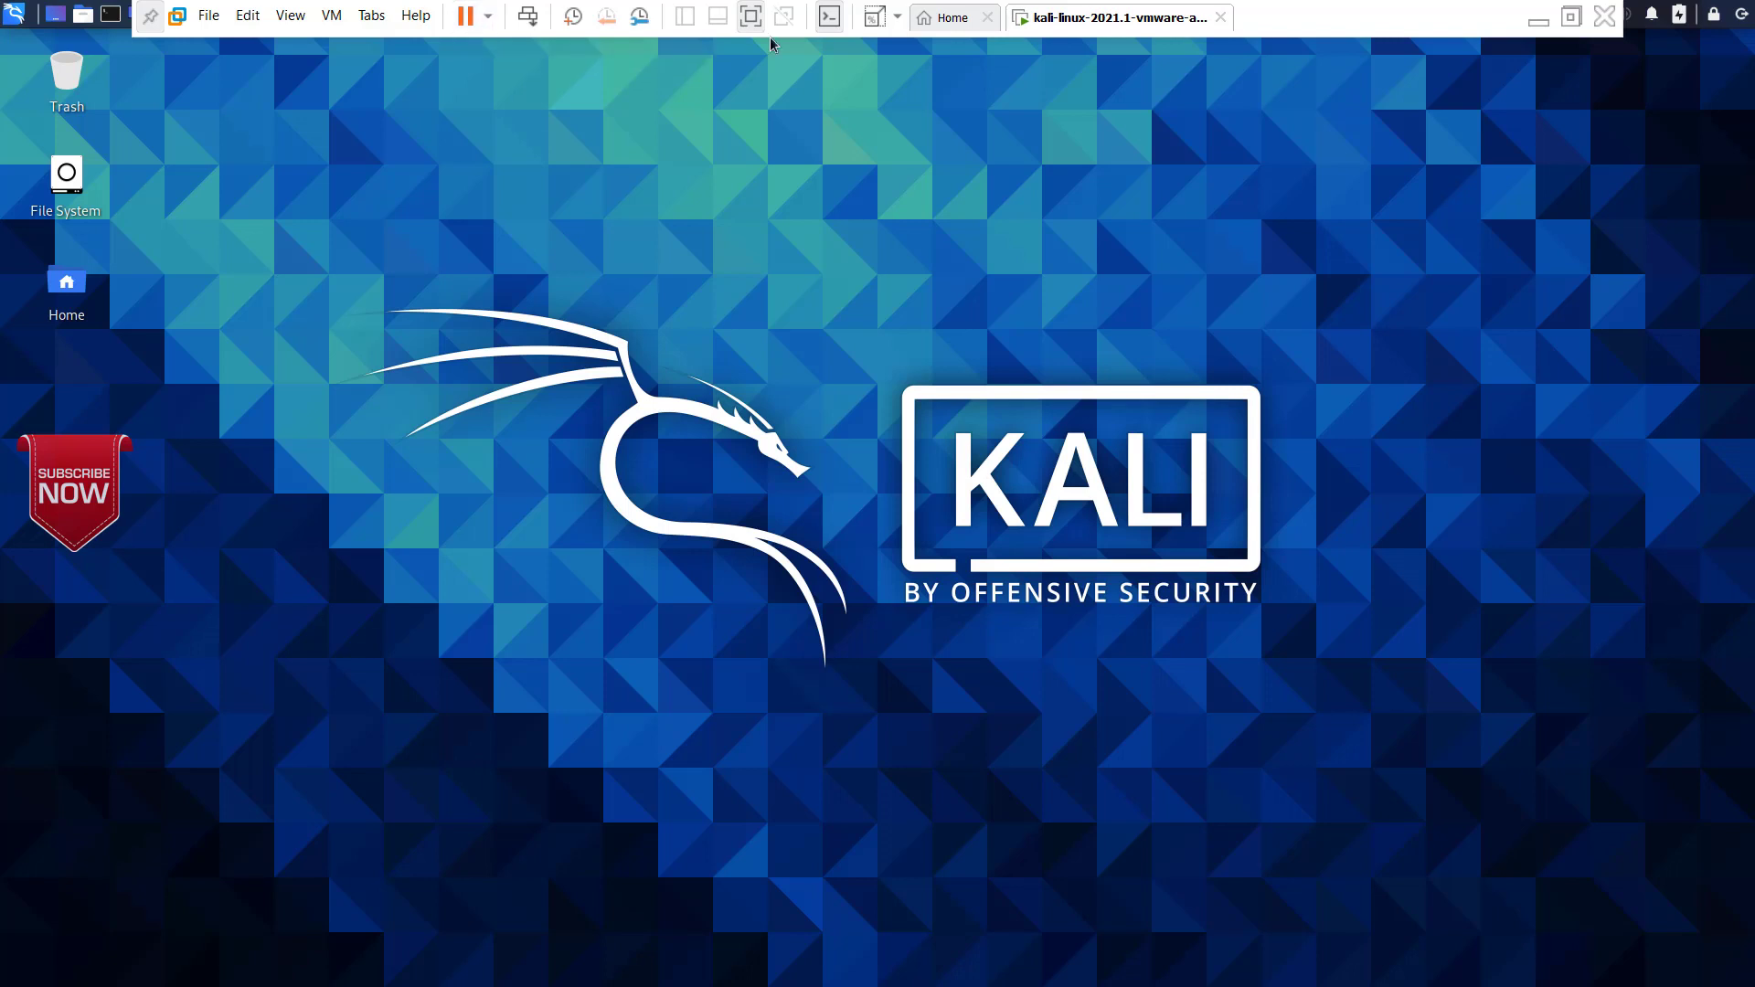
left_click(876, 25)
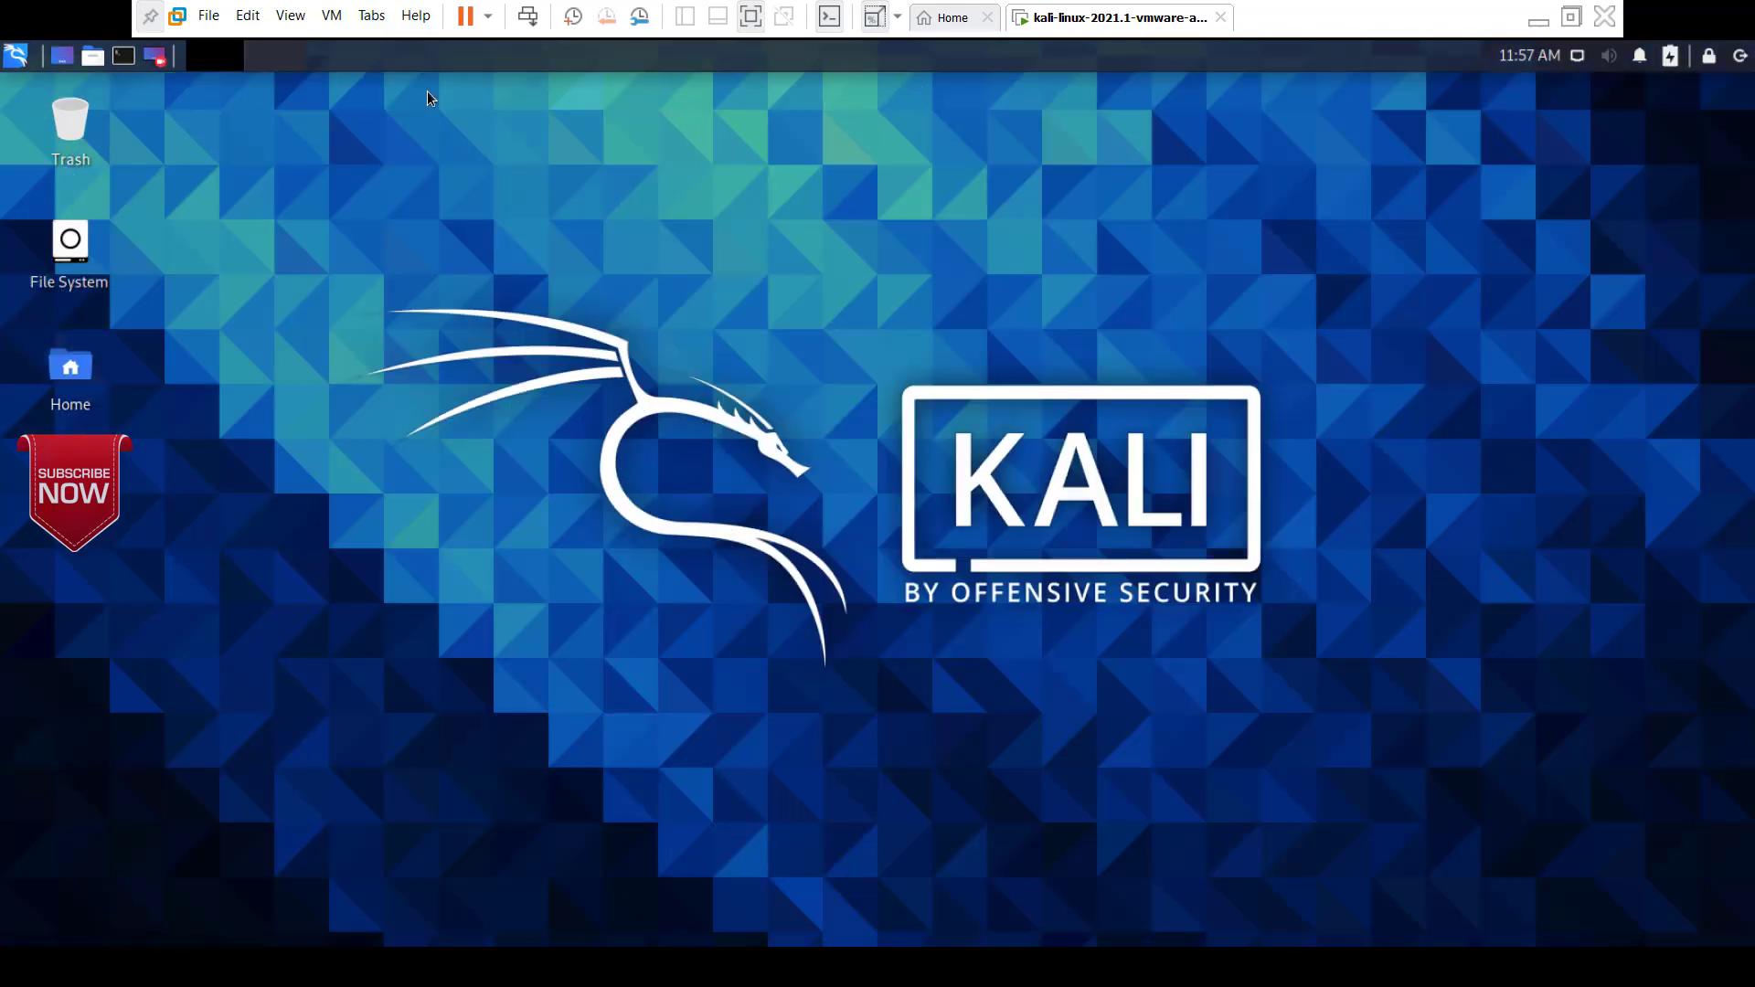
left_click(750, 19)
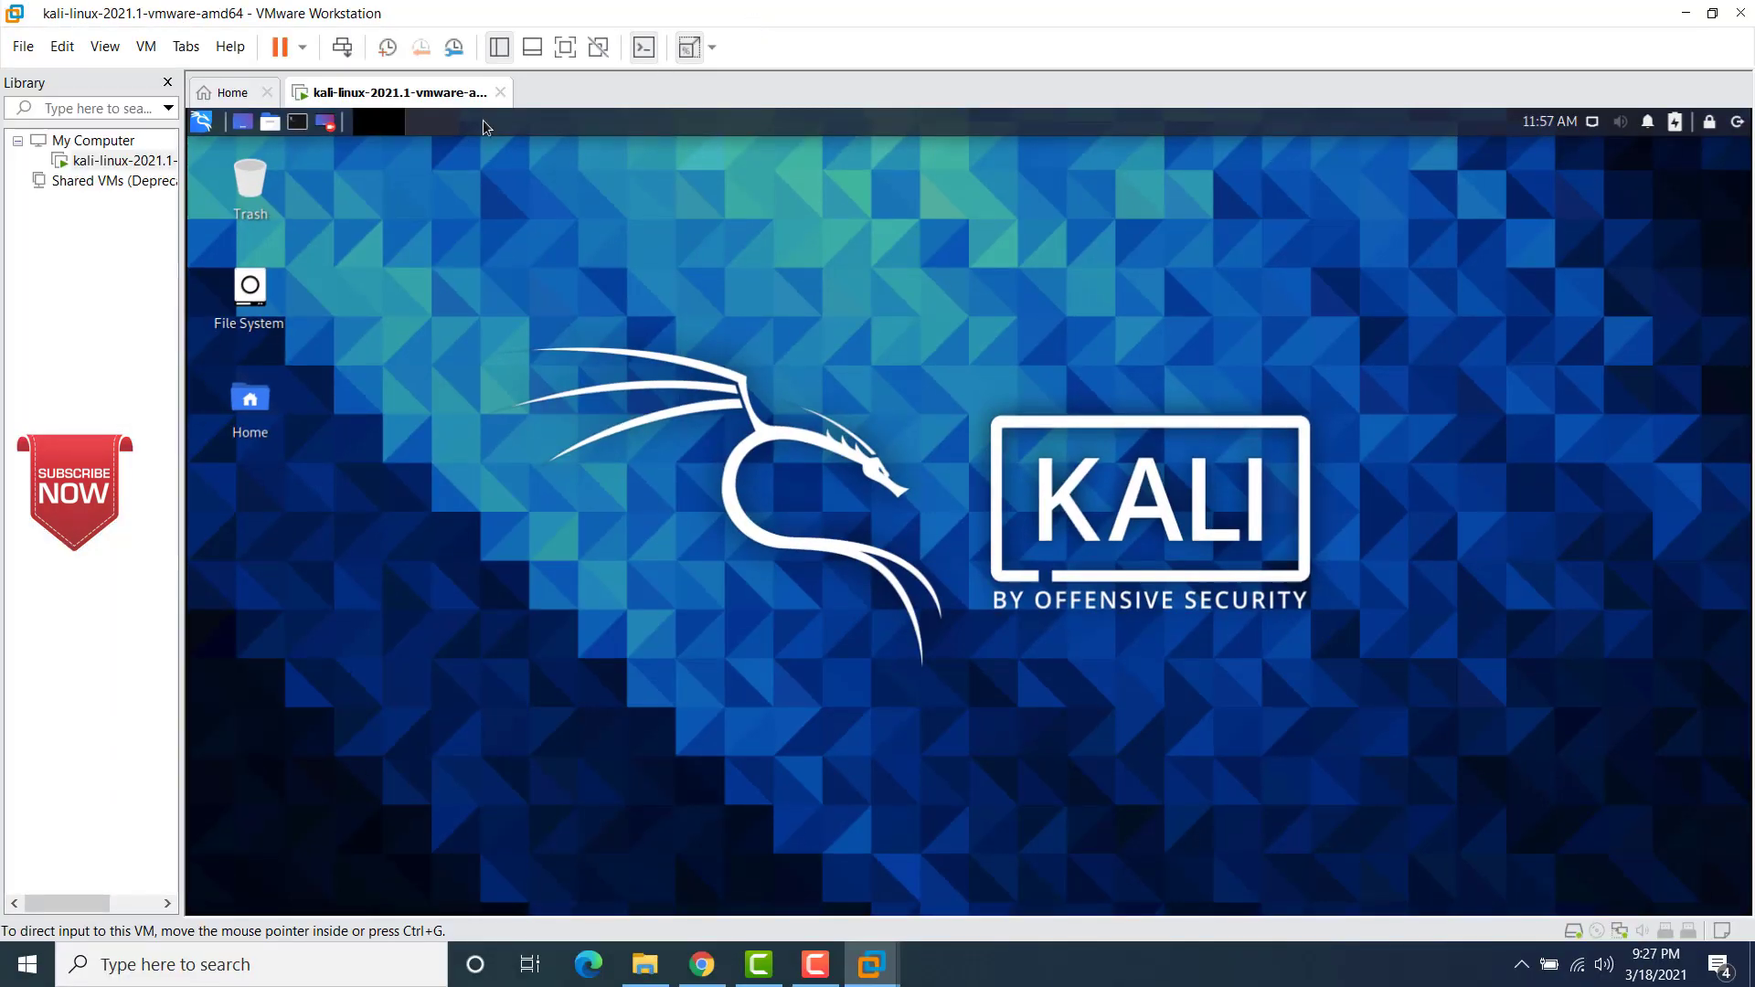
Step: Power off the kali-linux-2021.1-vmware-amd64 virtual machine and close VMware Workstation Pro
left_click(302, 46)
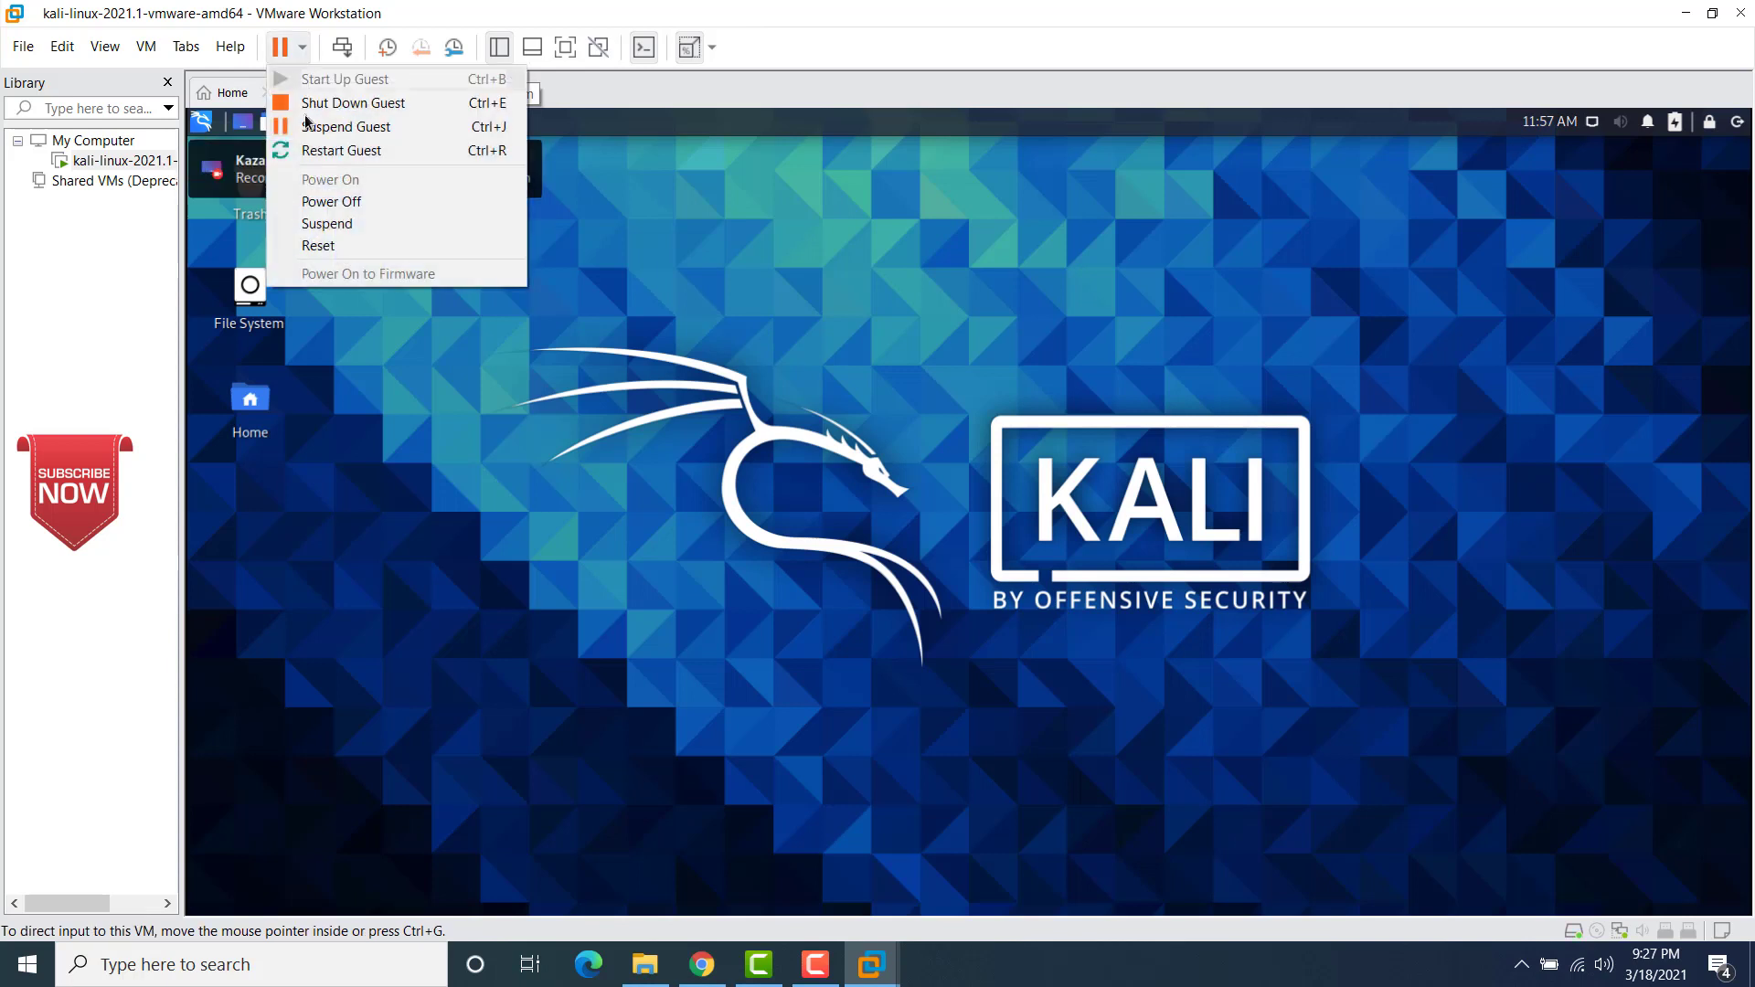
left_click(320, 203)
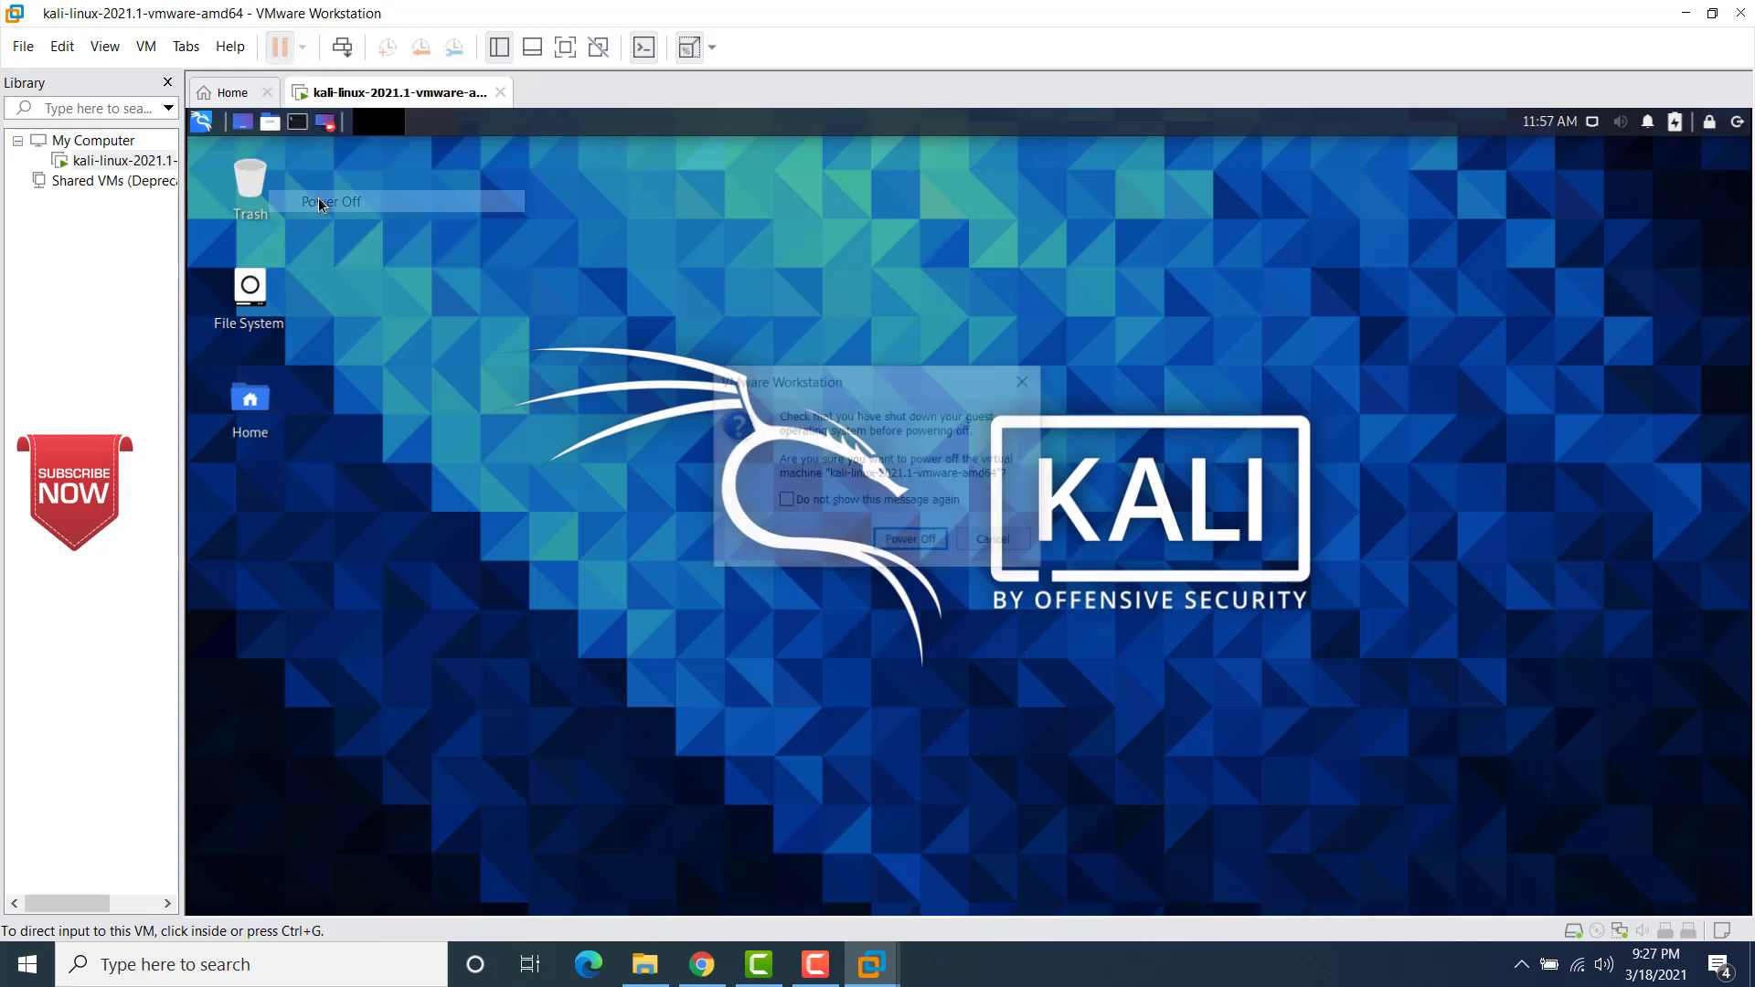
left_click(897, 542)
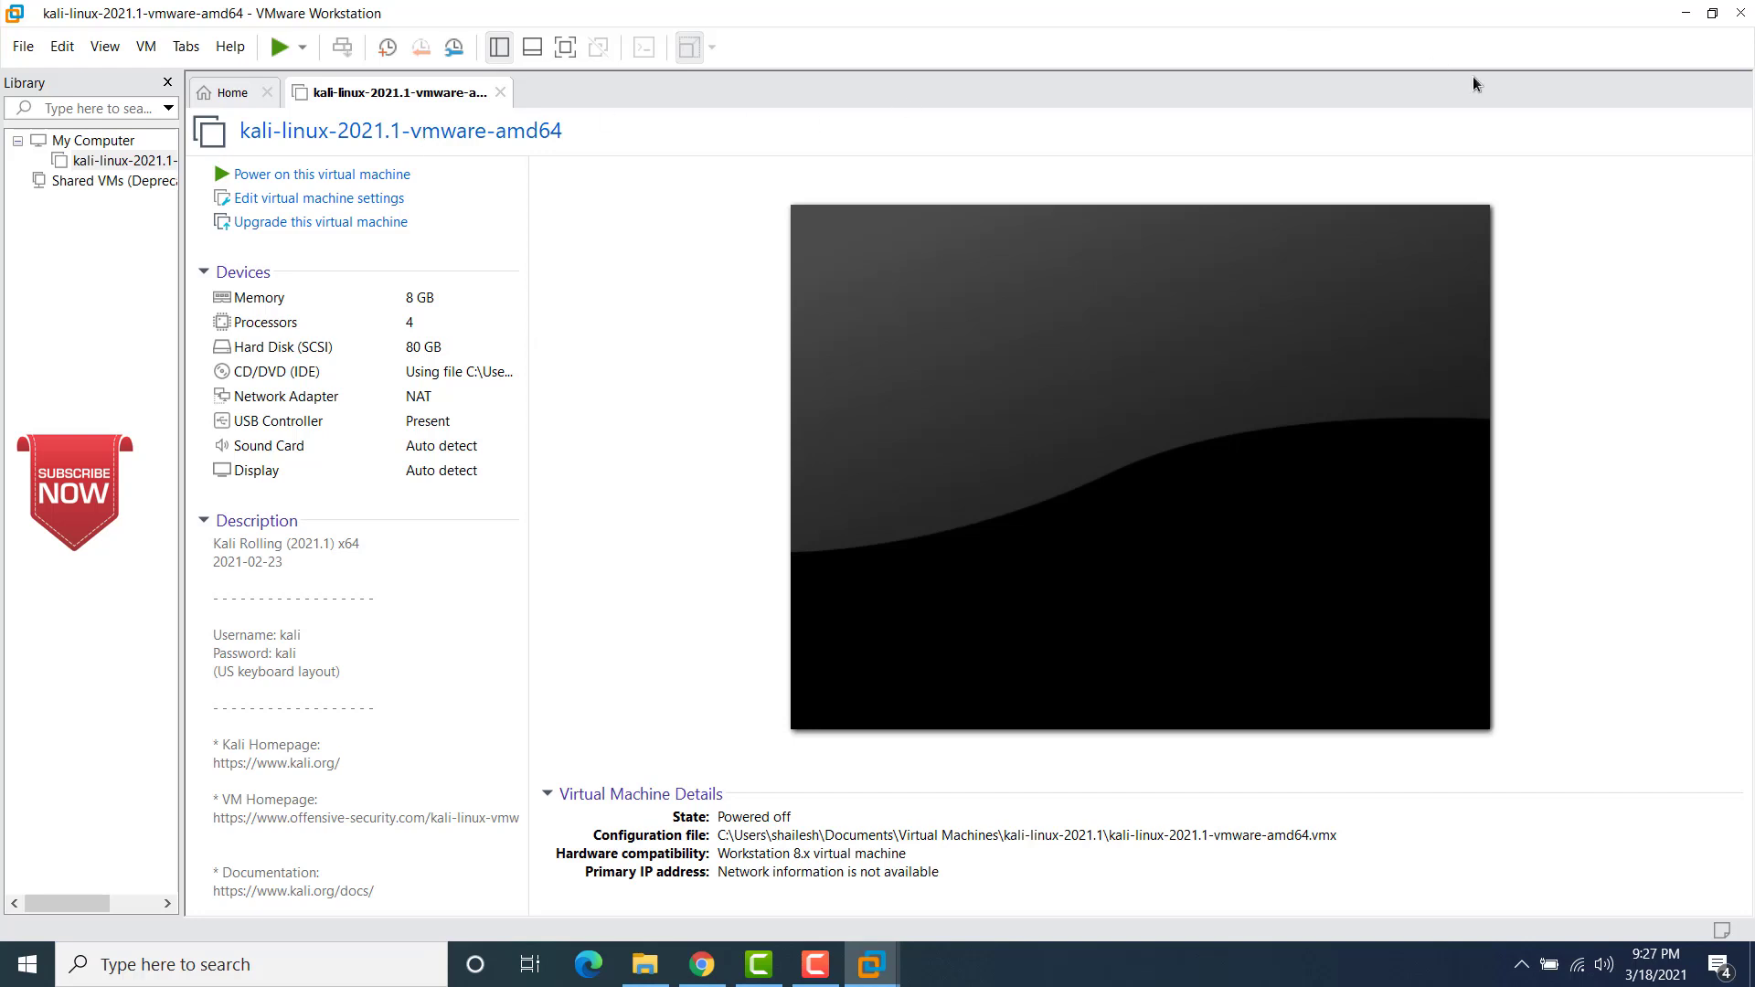
left_click(1741, 13)
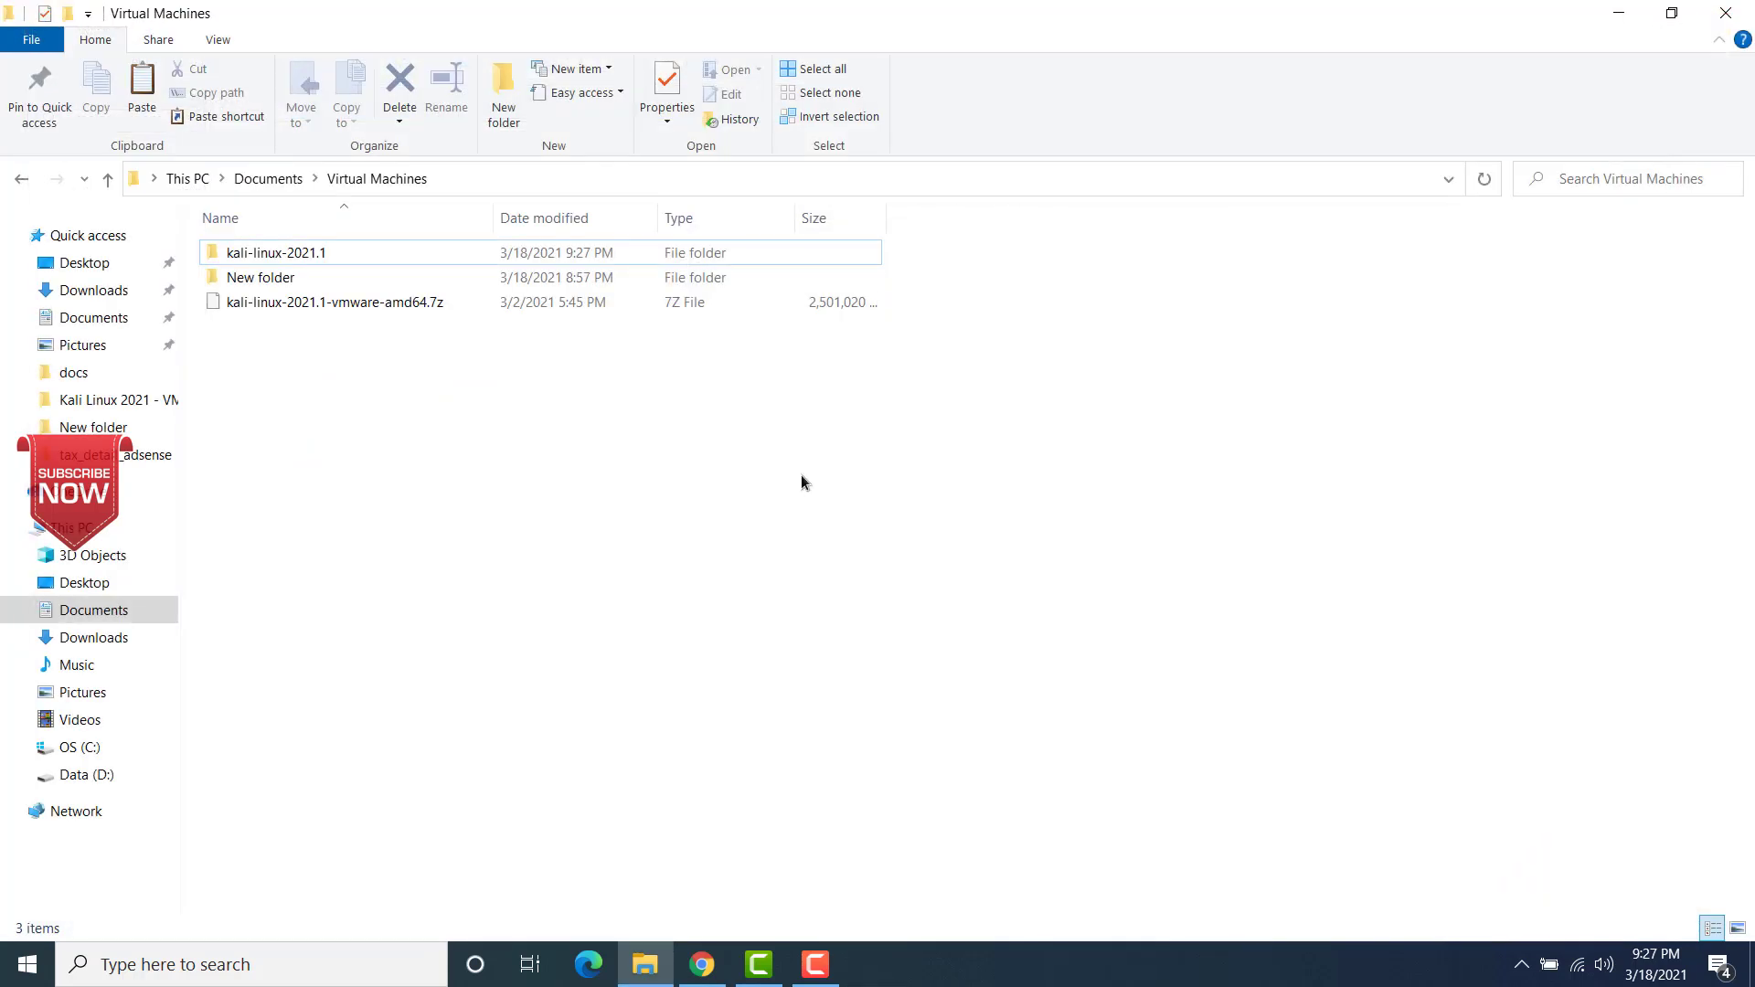
Step: Find and launch VMware Workstation 16 Player, then minimize its window to return to the Virtual Machines folder
left_click(305, 967)
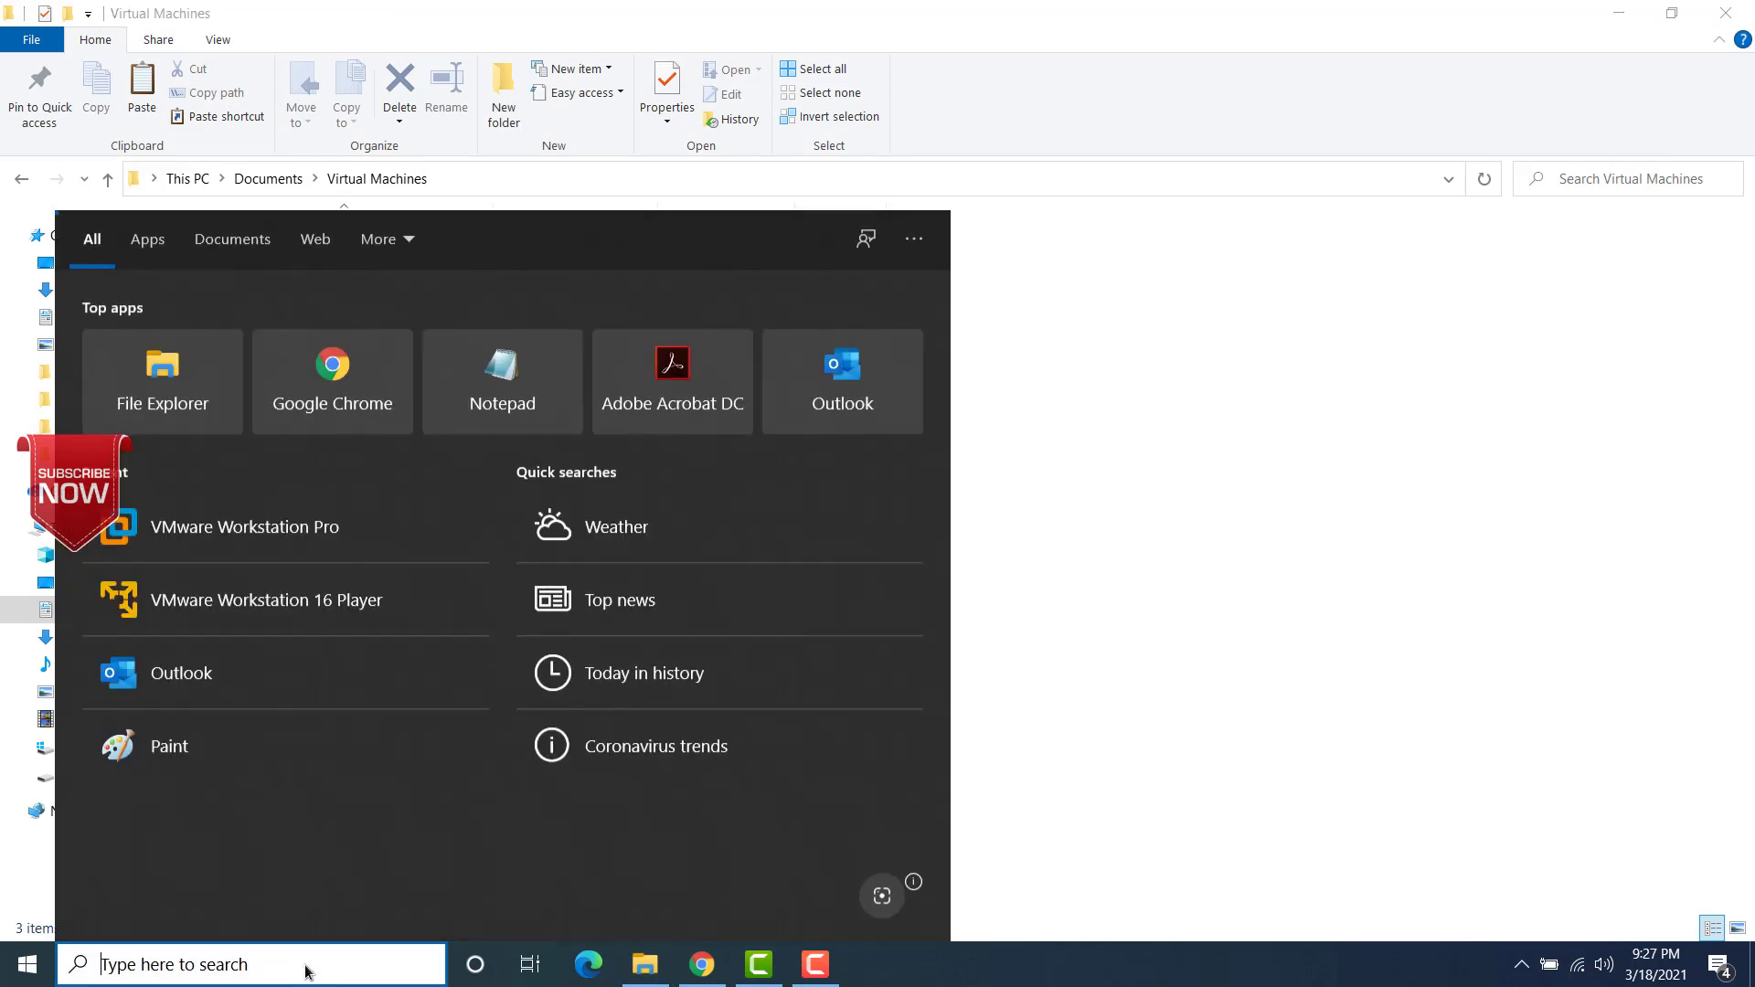
type("vmare")
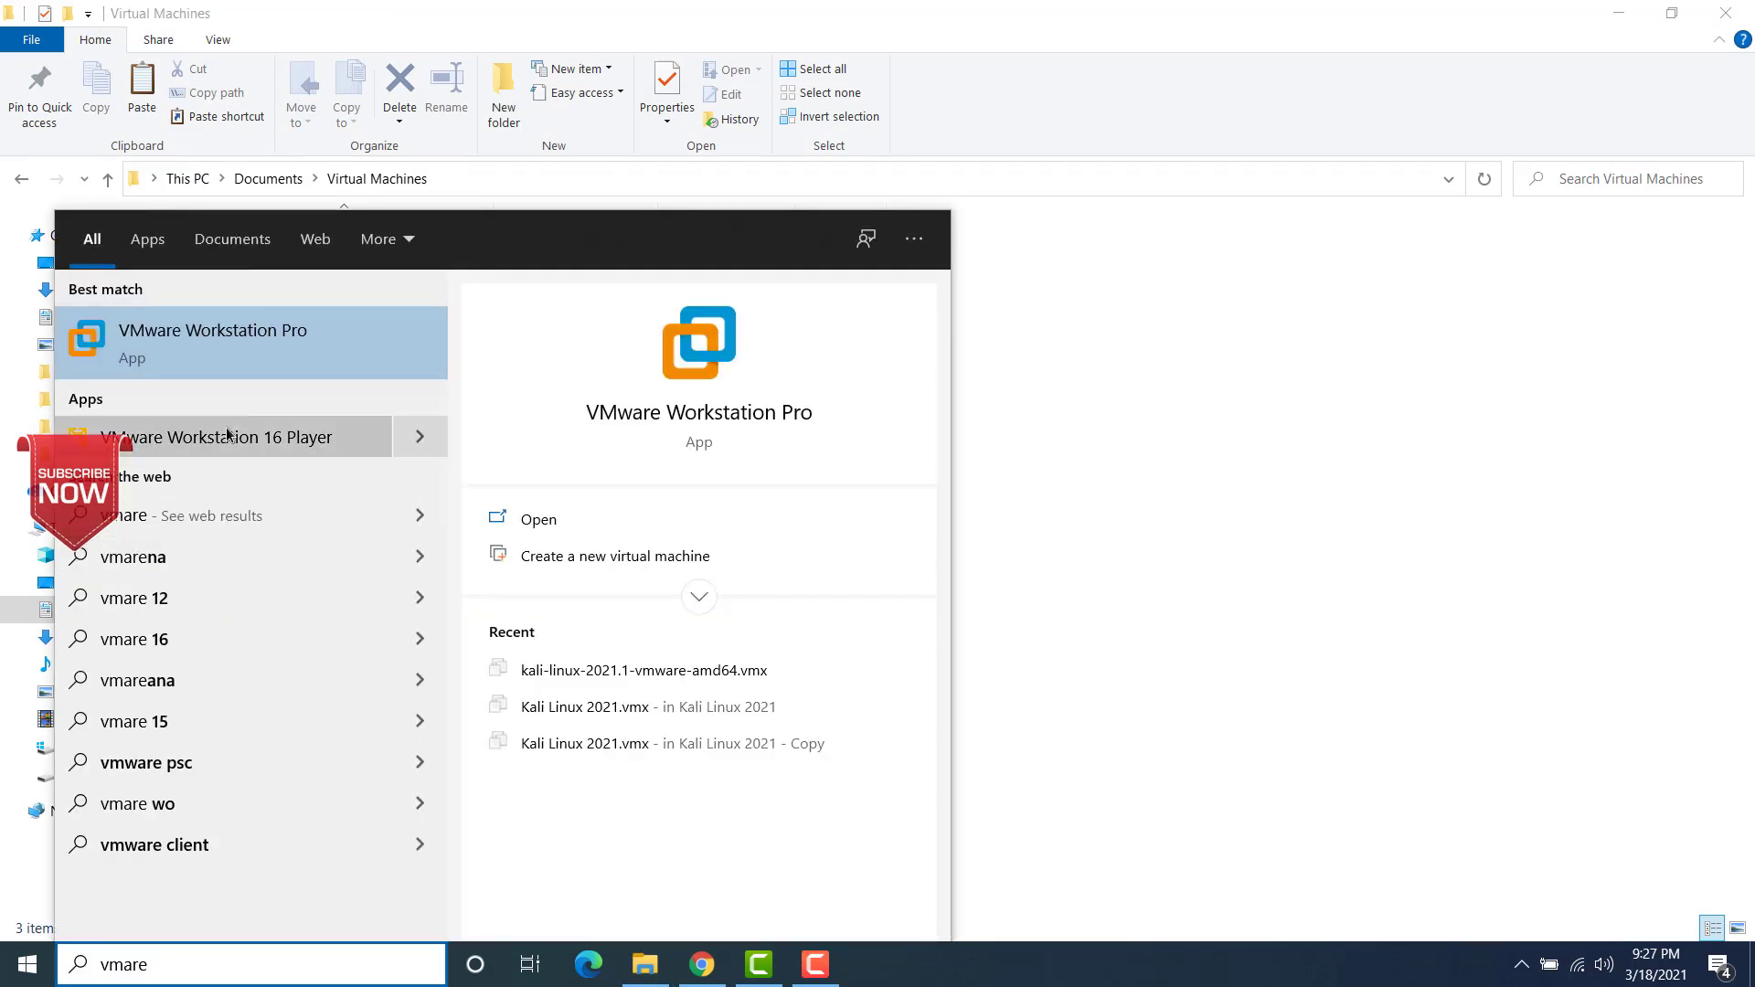
left_click(247, 439)
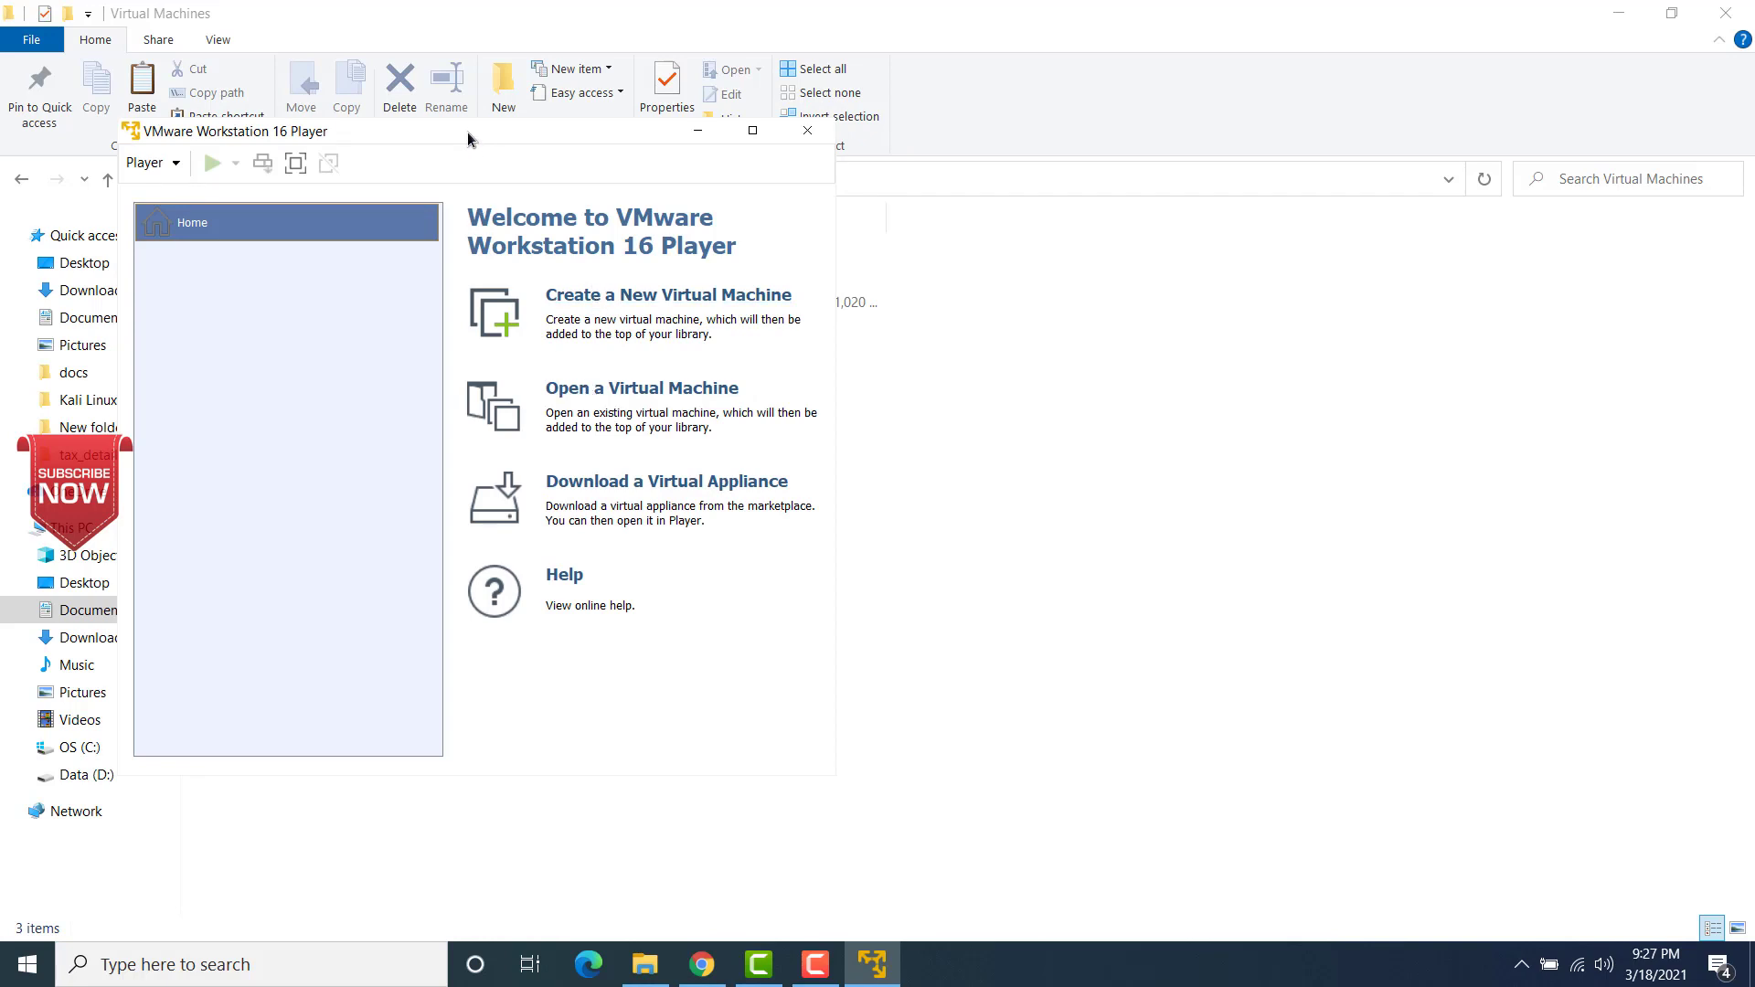
left_click_drag(468, 132, 1210, 228)
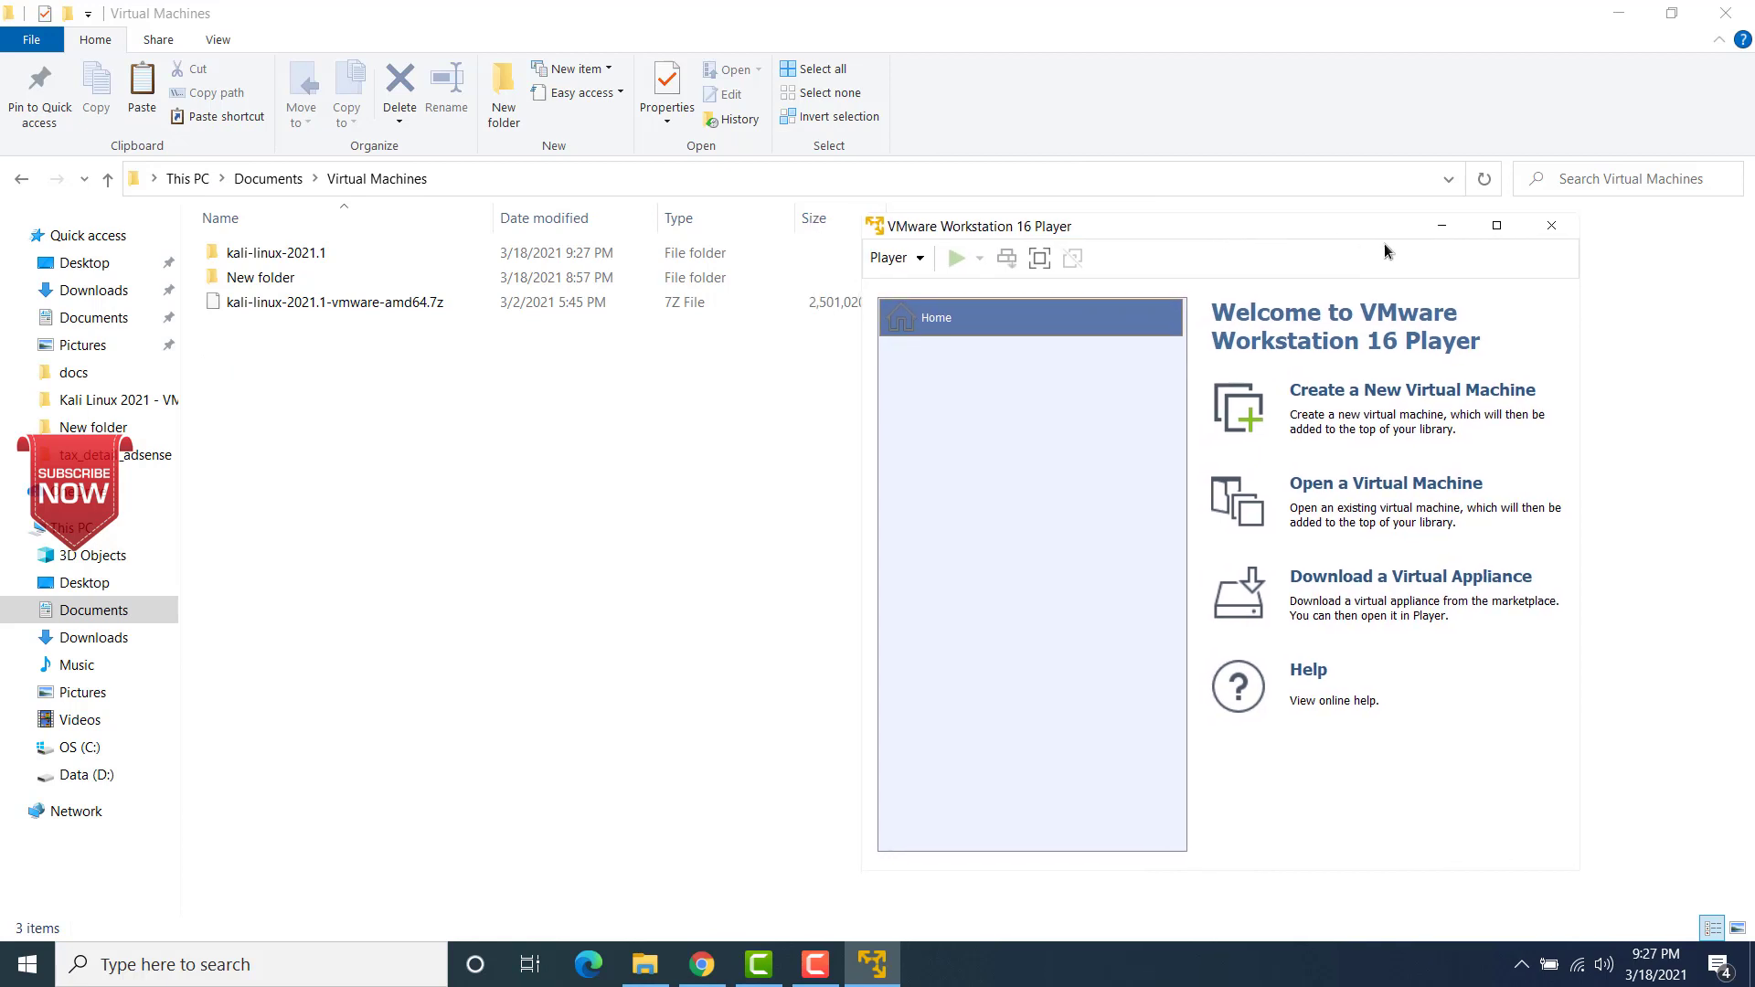
left_click(1440, 228)
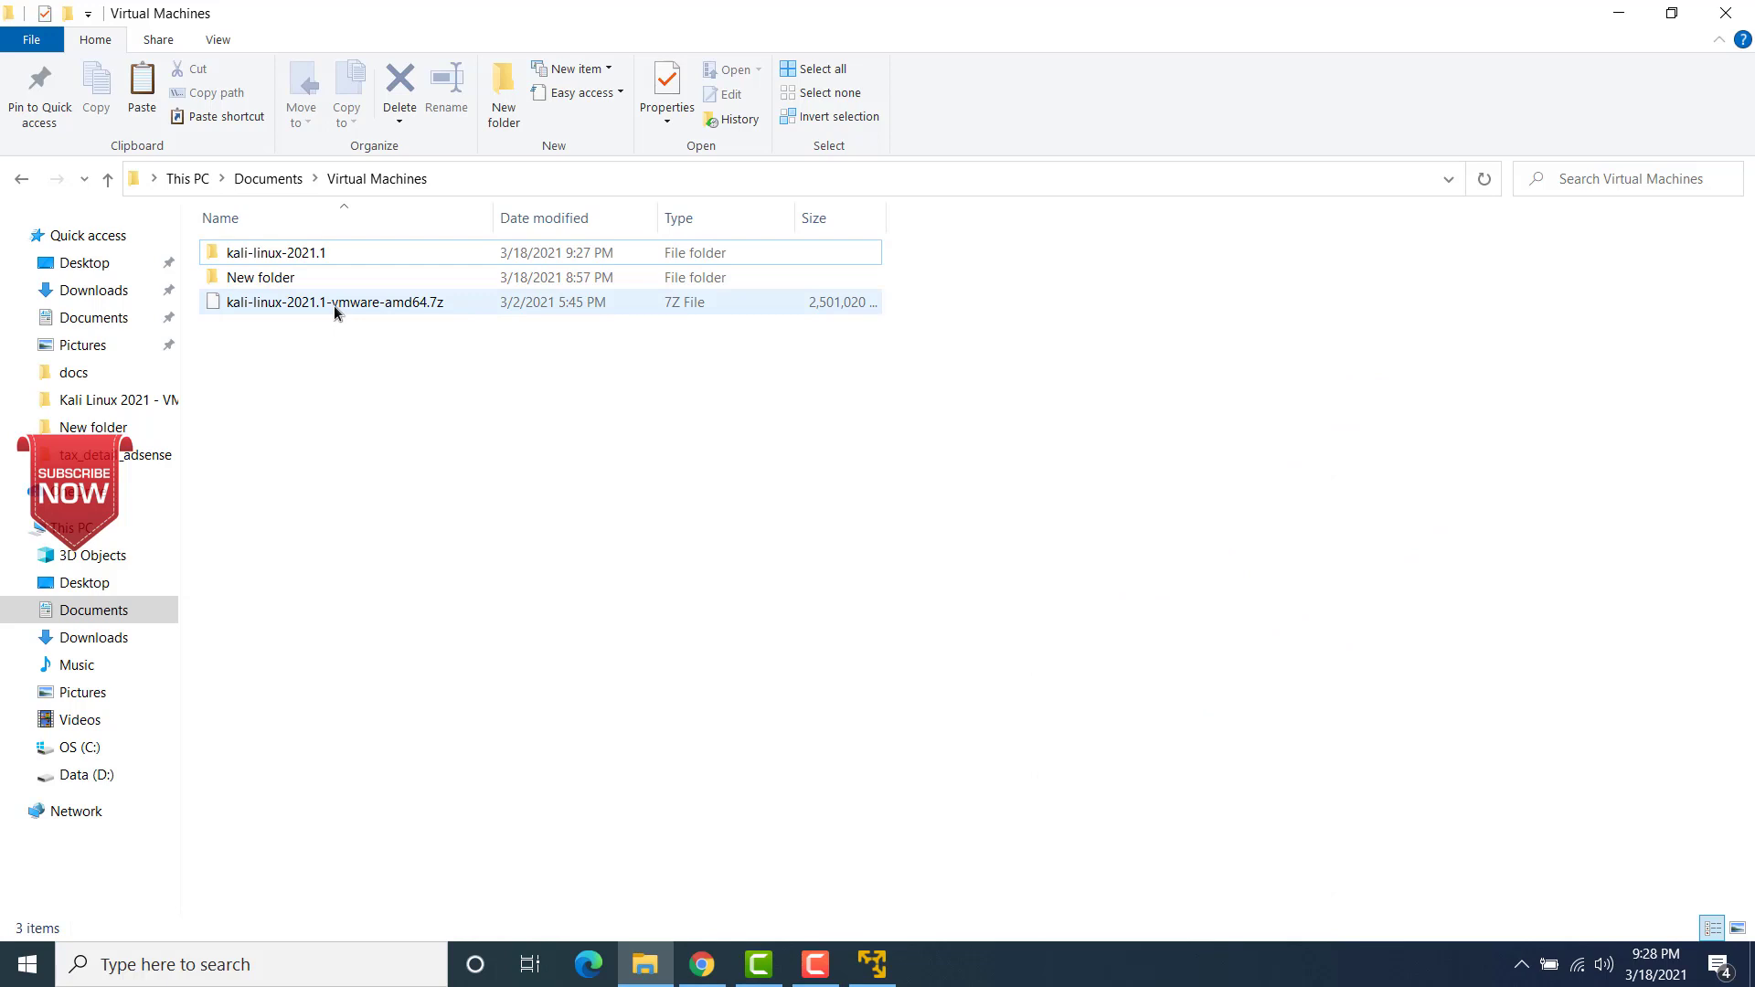
Step: Delete the existing kali-linux-2021.1 folder from the Virtual Machines folder
left_click(294, 261)
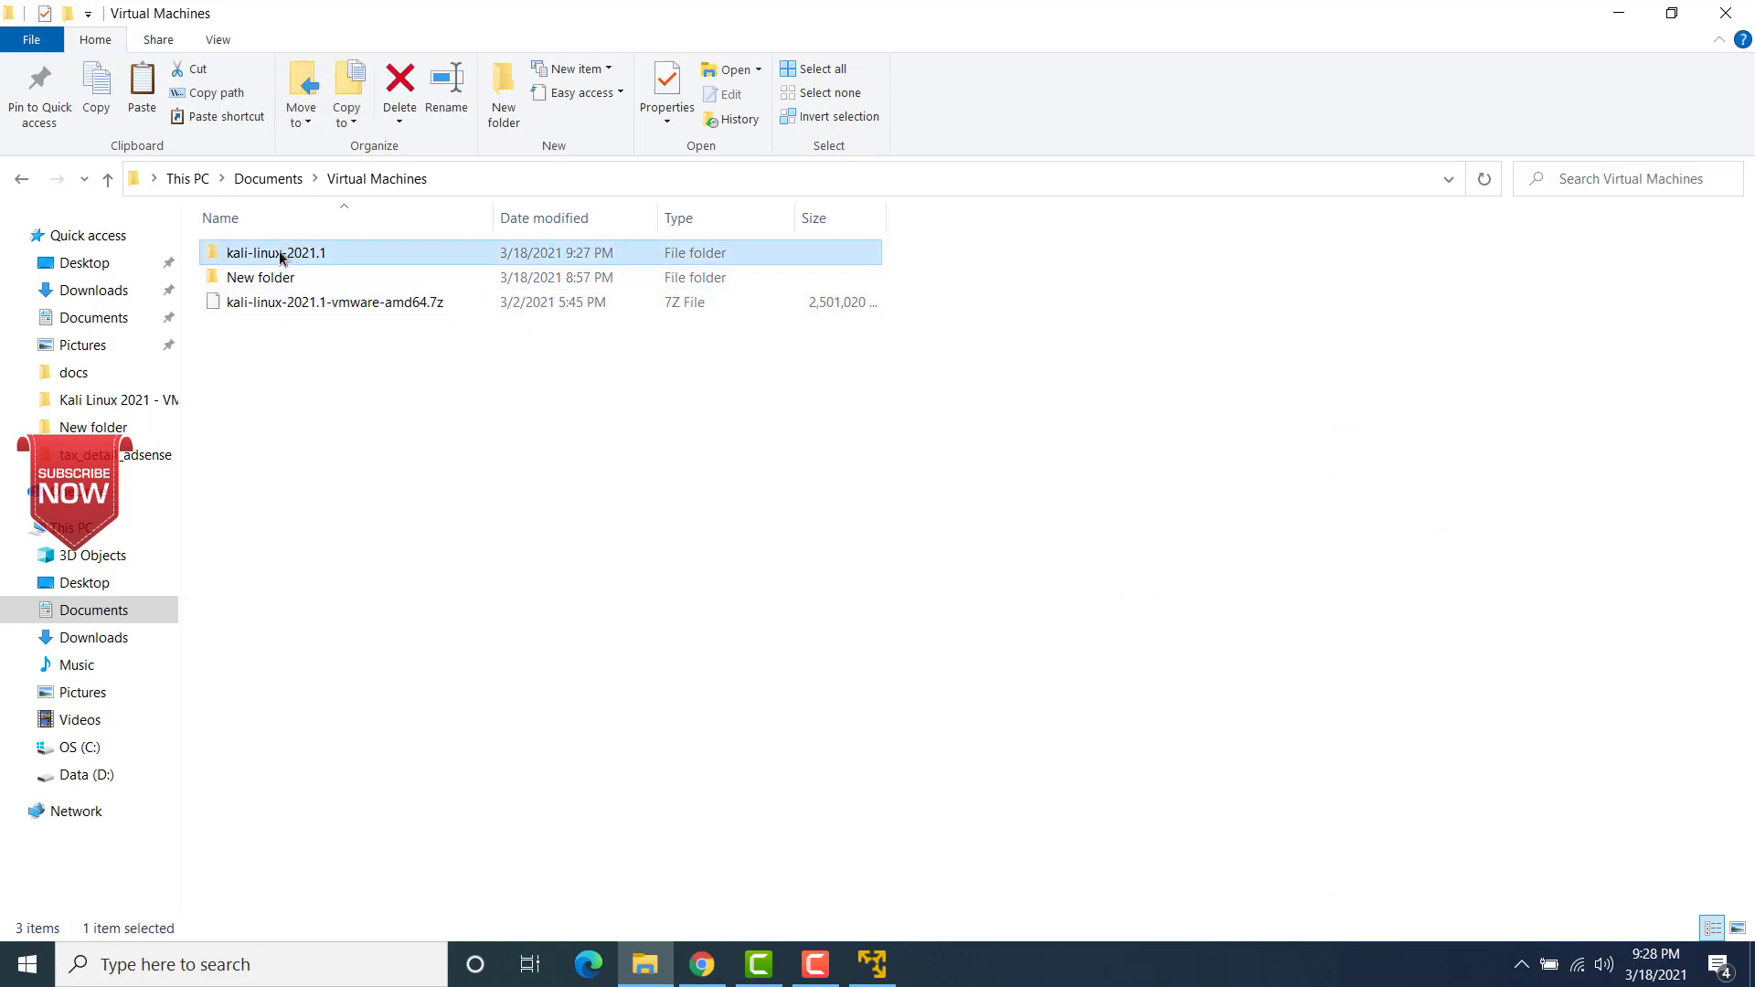
left_click(280, 257)
left_click(311, 401)
mouse_move(288, 263)
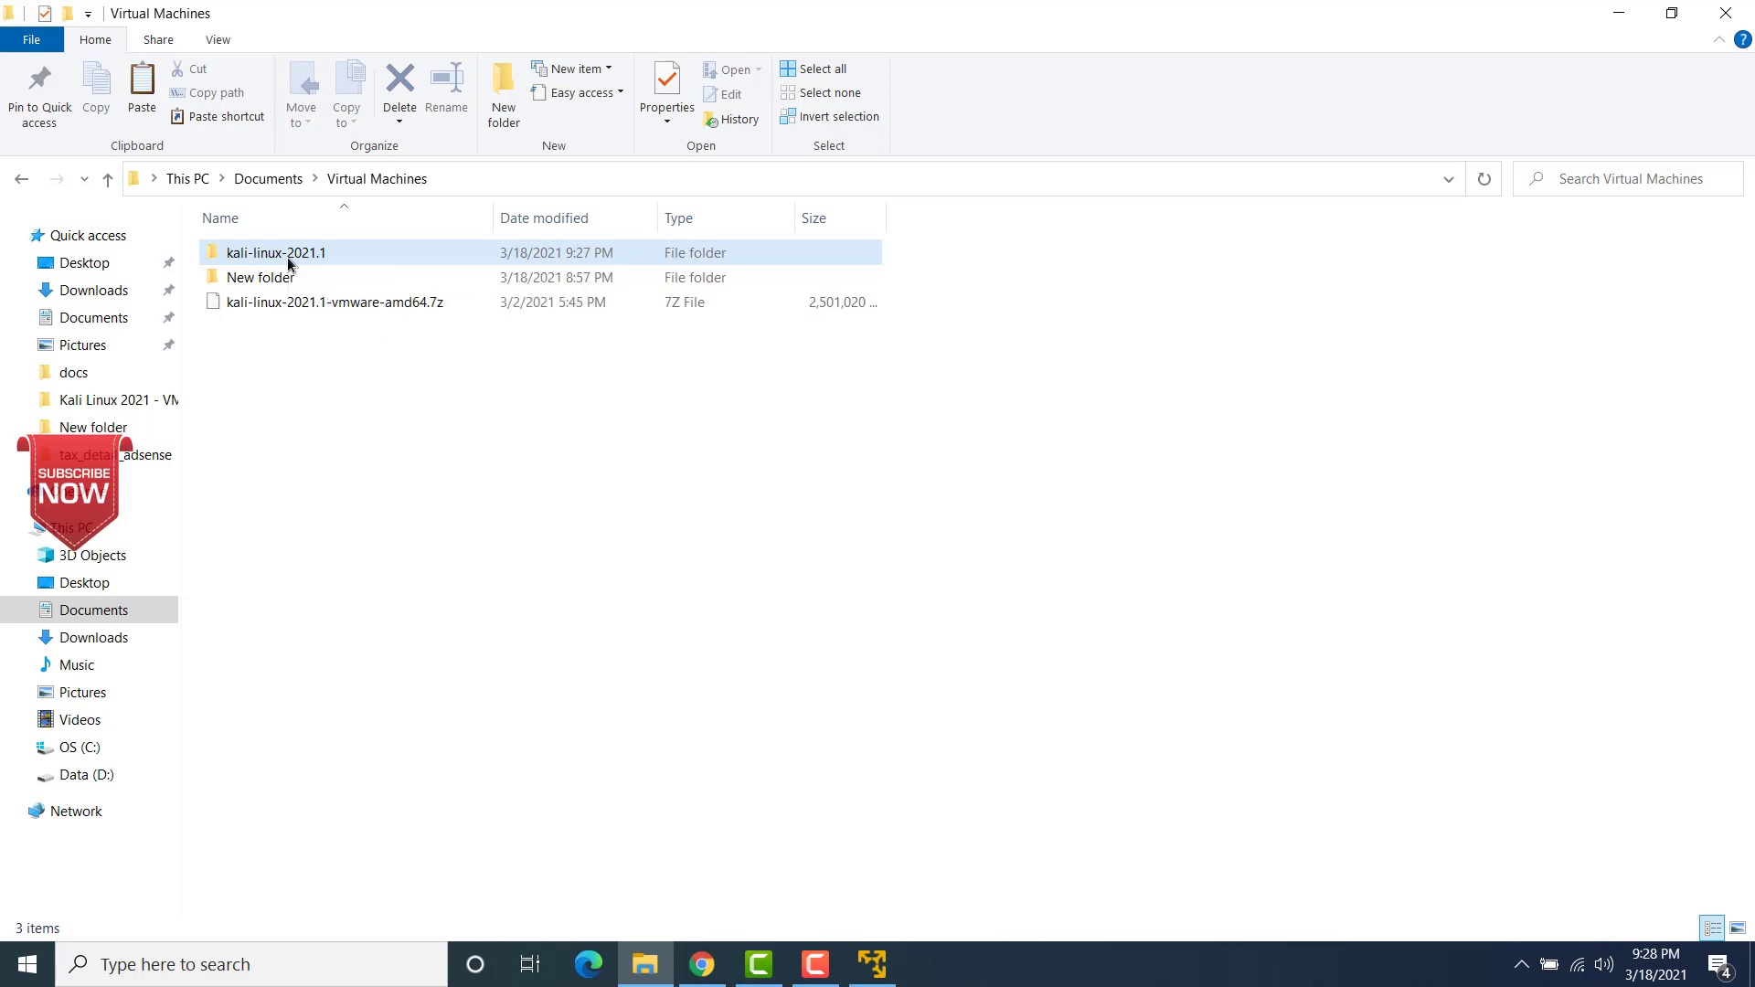
right_click(354, 254)
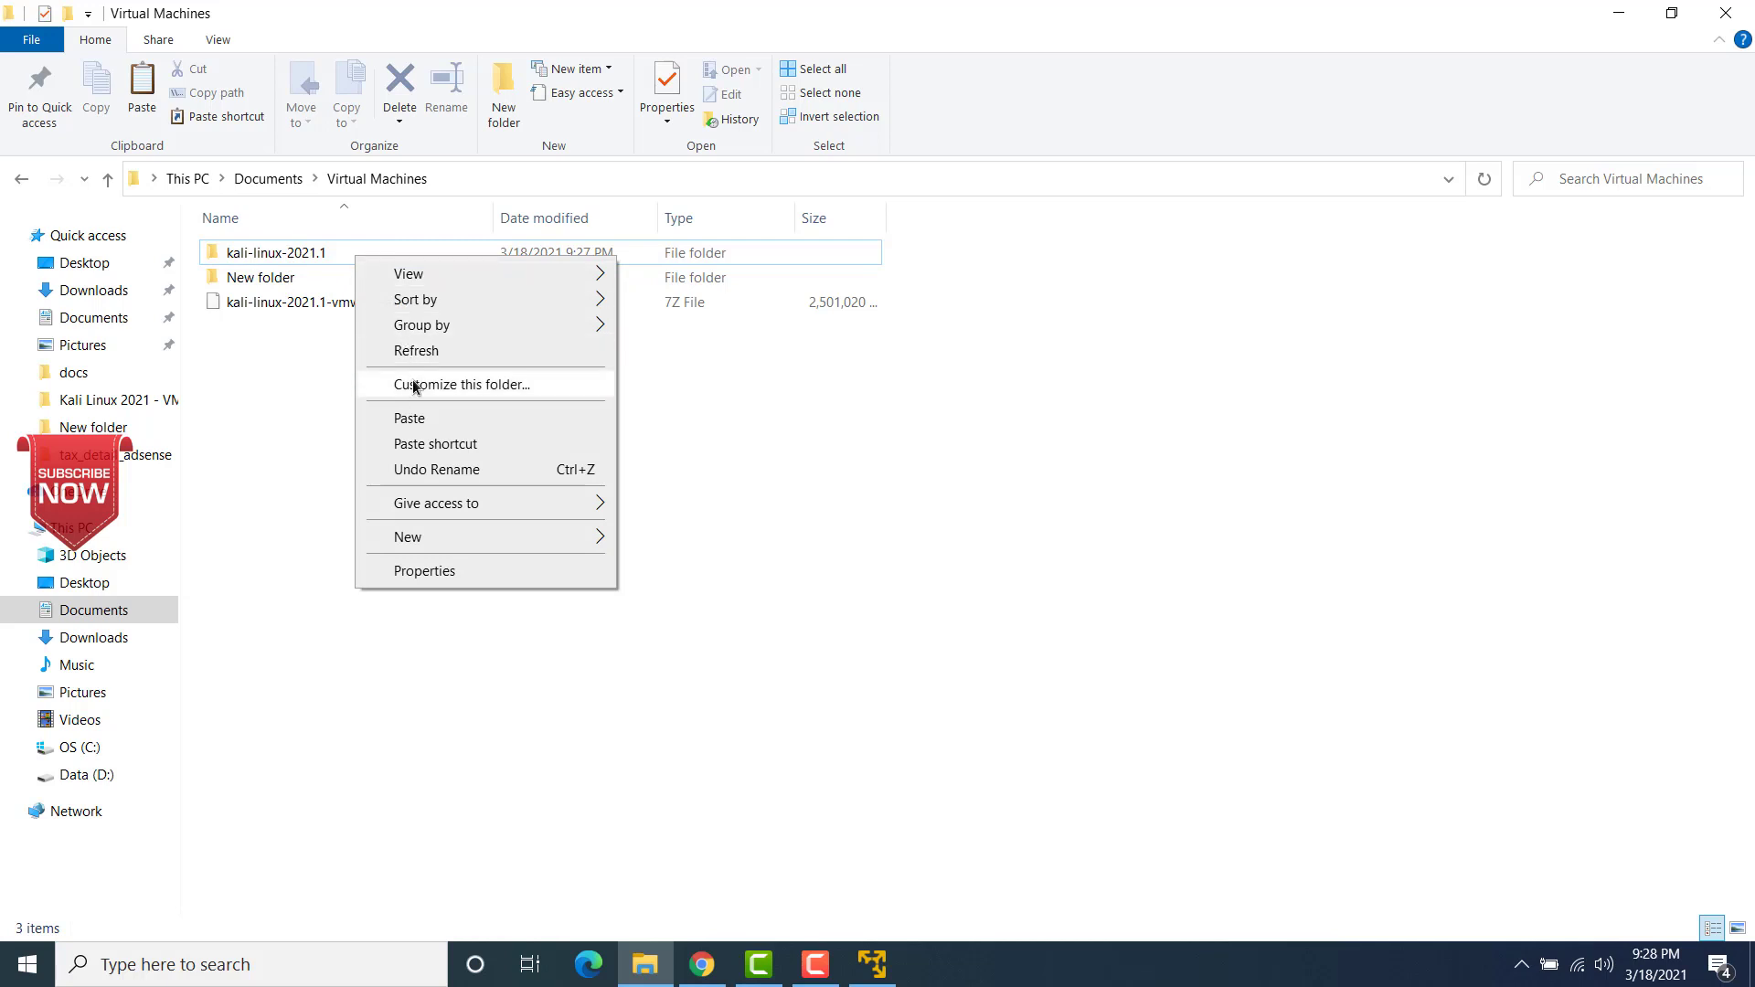
left_click(337, 446)
left_click(305, 256)
right_click(307, 257)
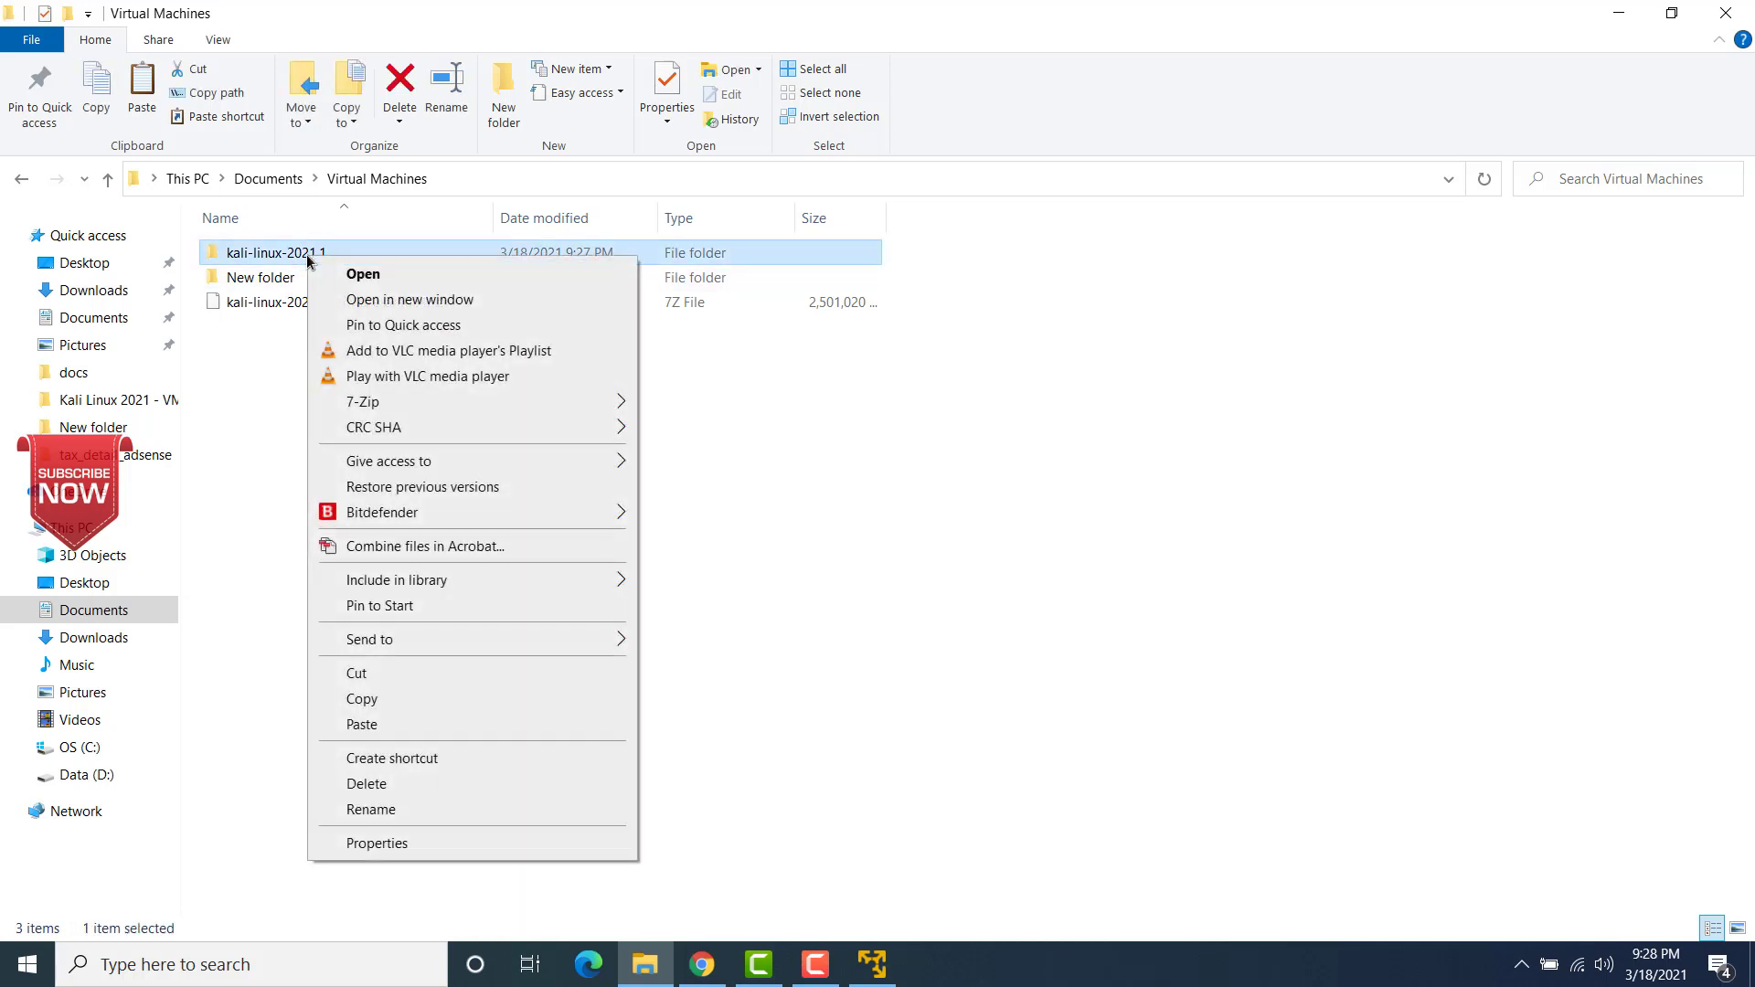
left_click(366, 784)
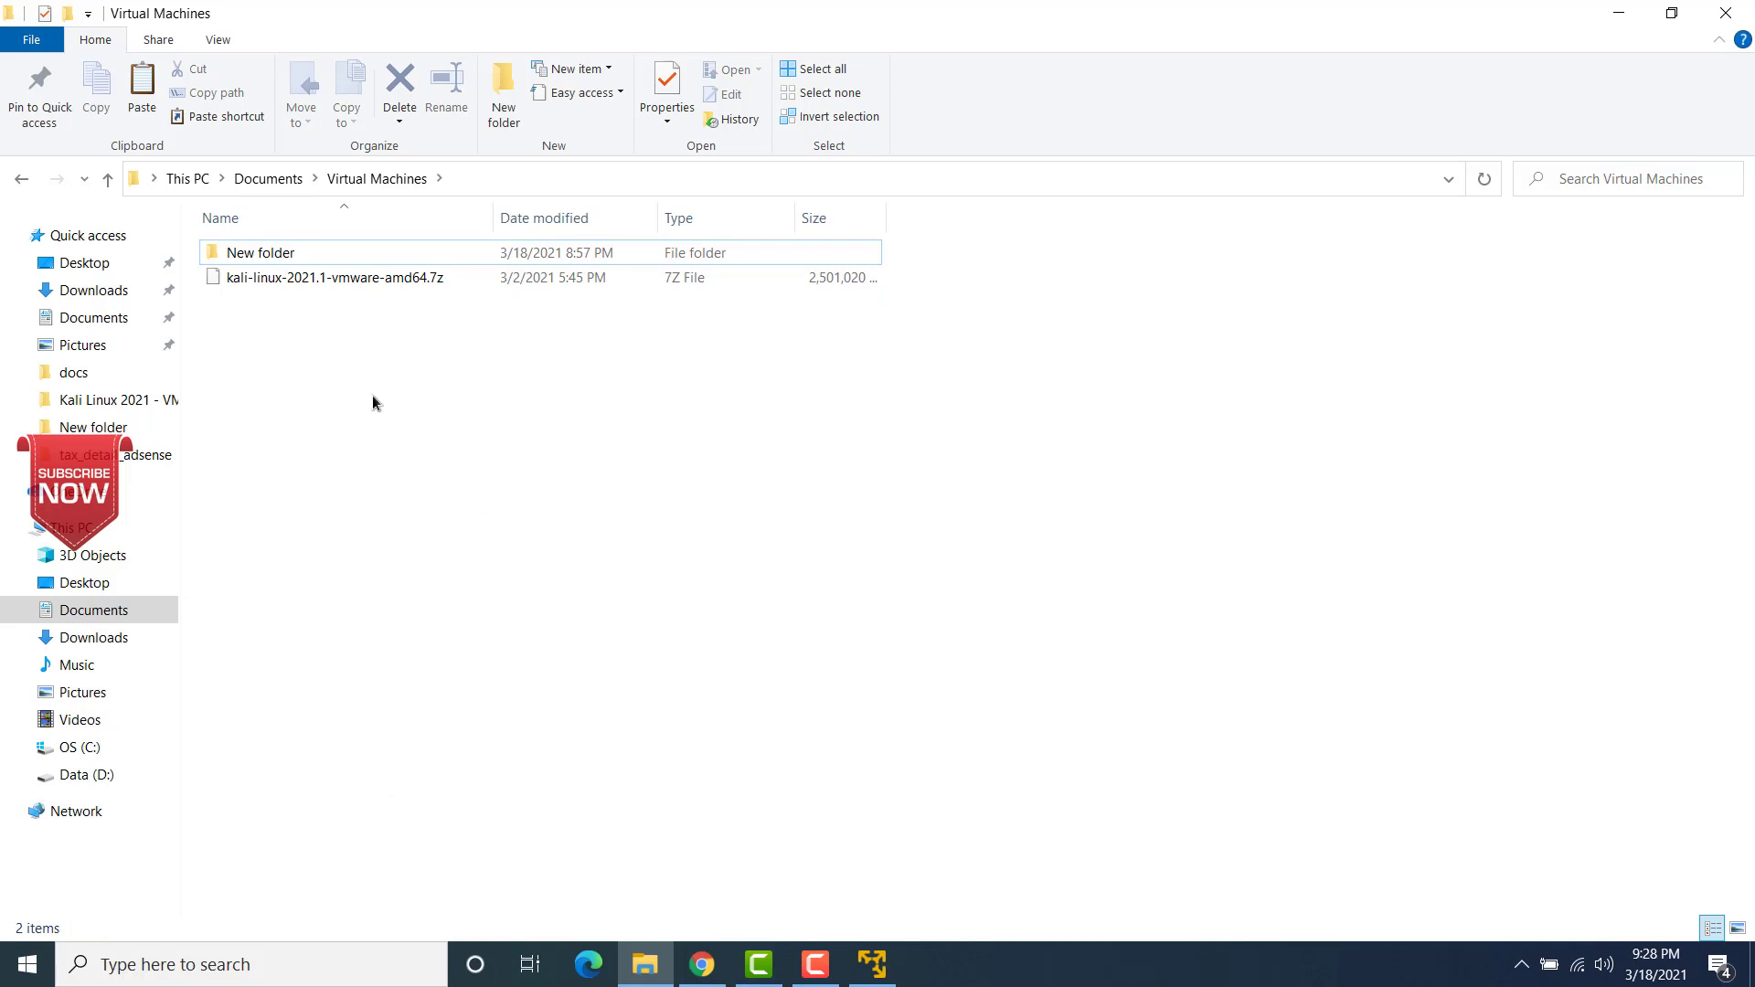
Step: Extract the kali-linux-2021.1-vmware-amd64.7z archive with 7-Zip directly into the Virtual Machines folder
left_click(373, 281)
right_click(373, 282)
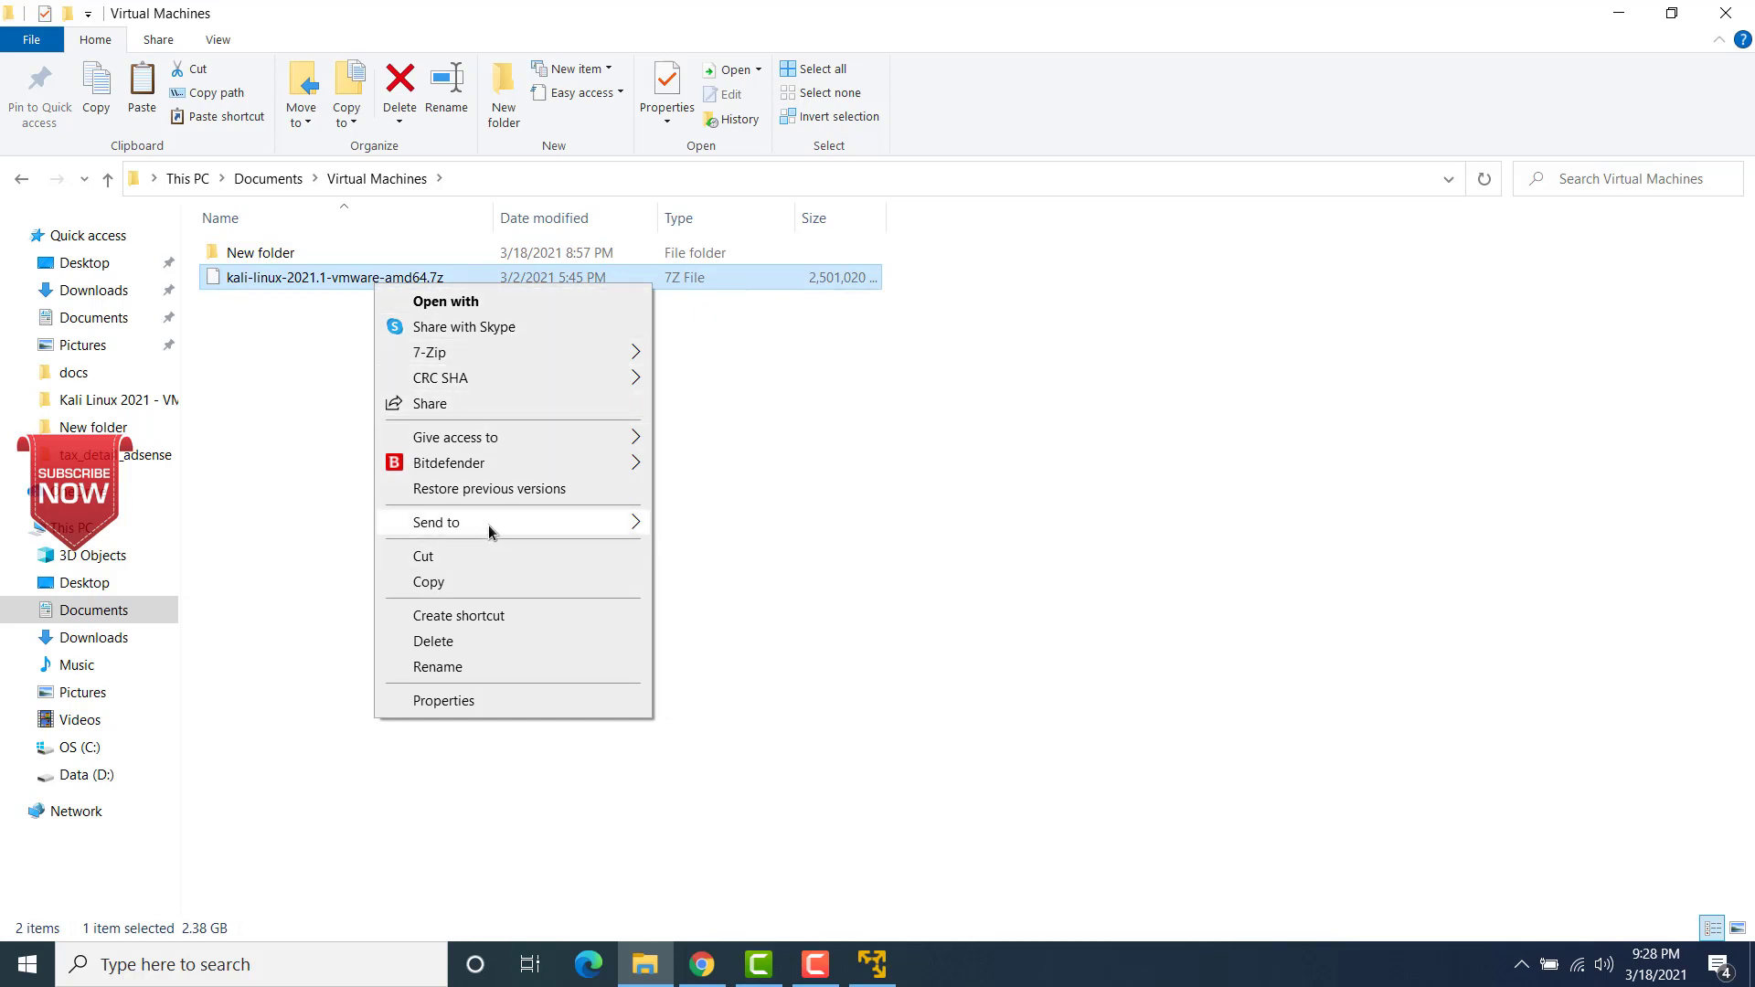
mouse_move(488, 525)
mouse_move(497, 356)
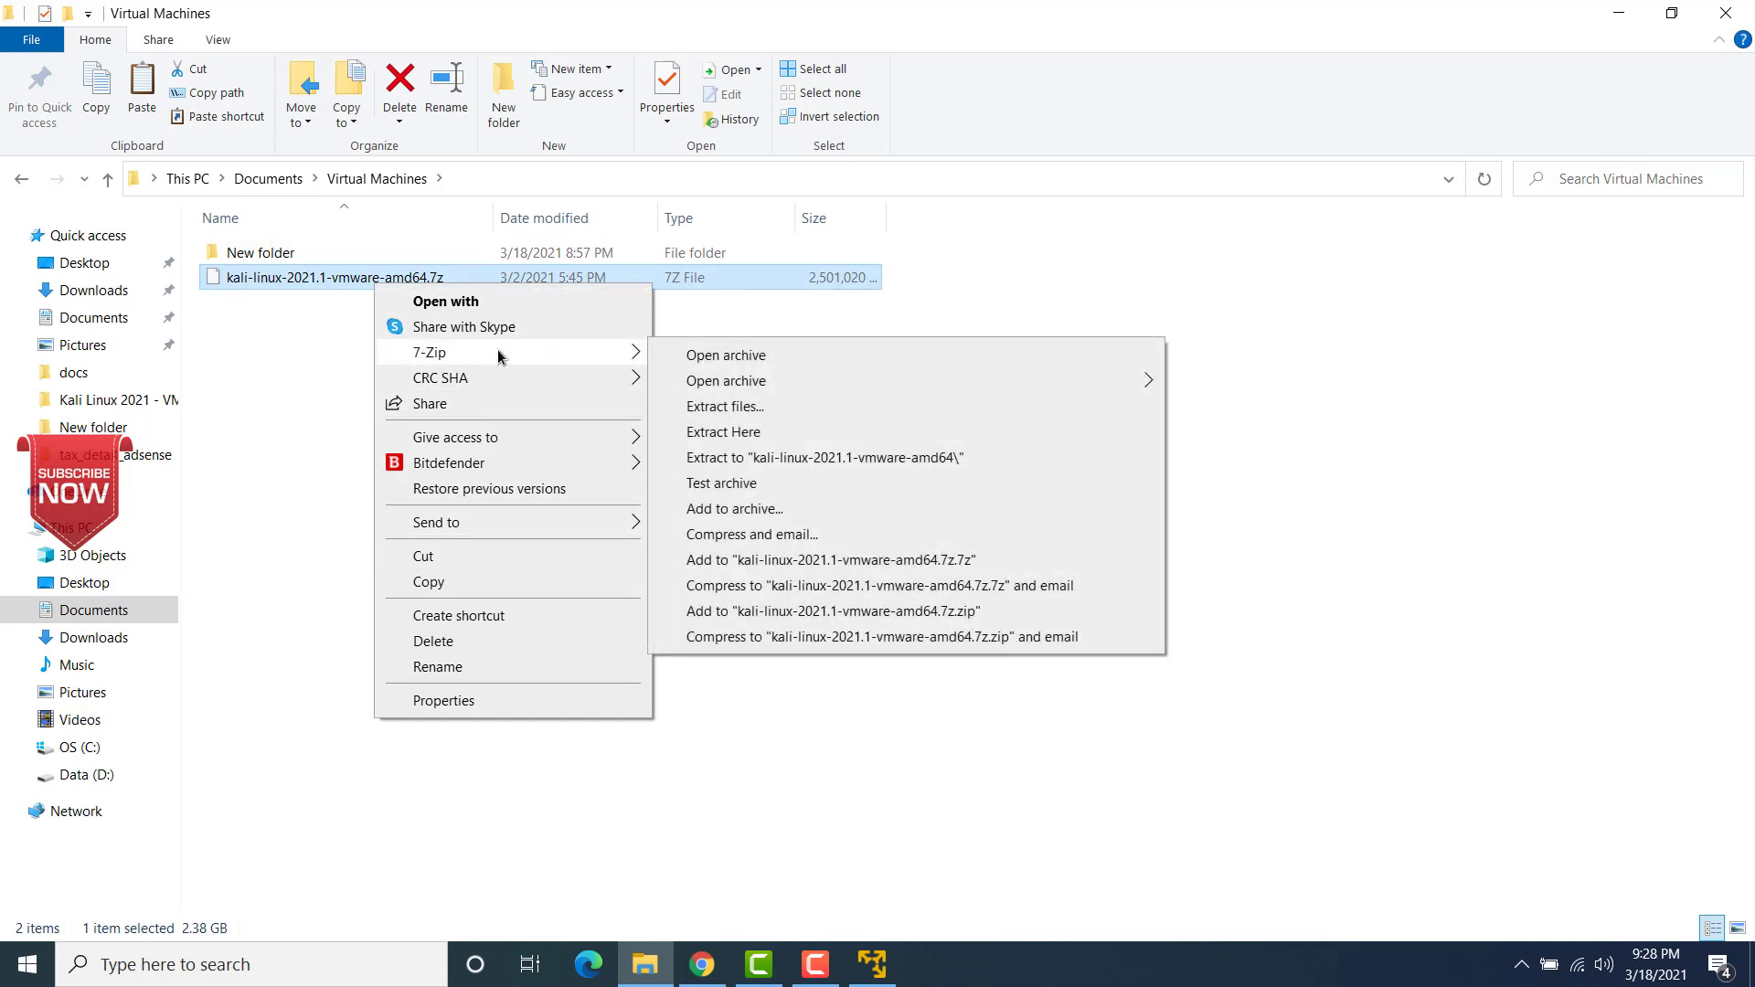
left_click(740, 435)
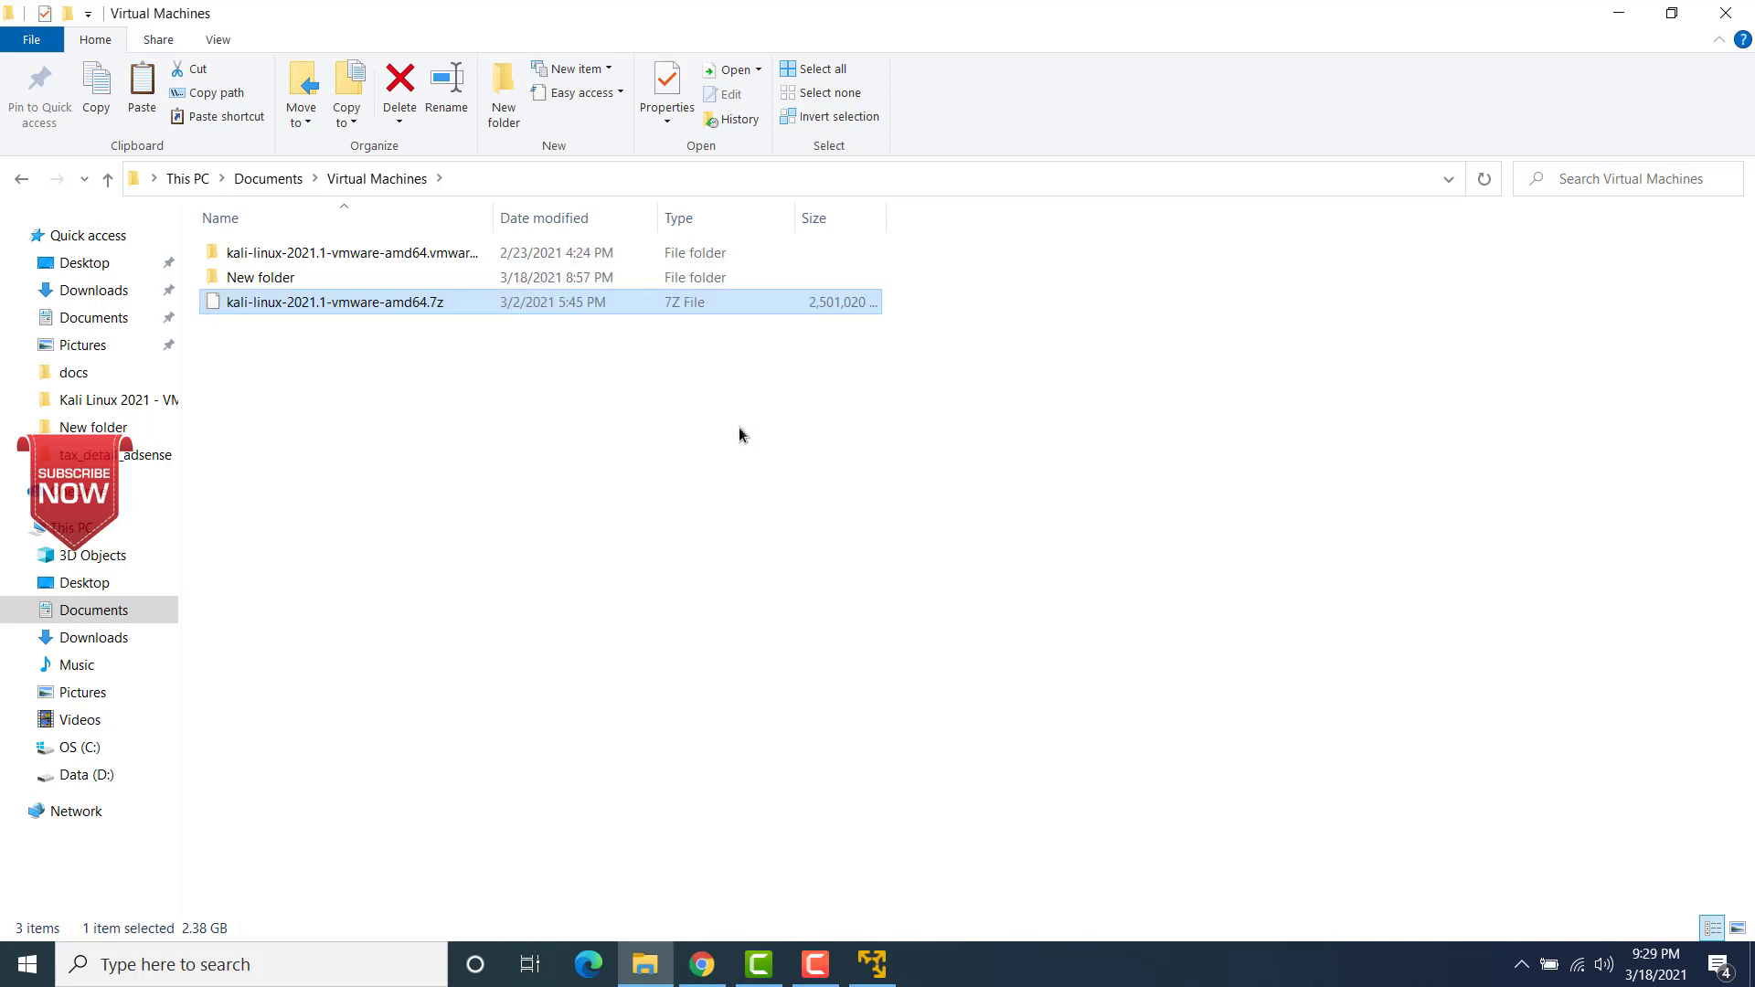
Step: Rename the extracted Kali virtual machine folder to kali-linux-2021.1
left_click(413, 256)
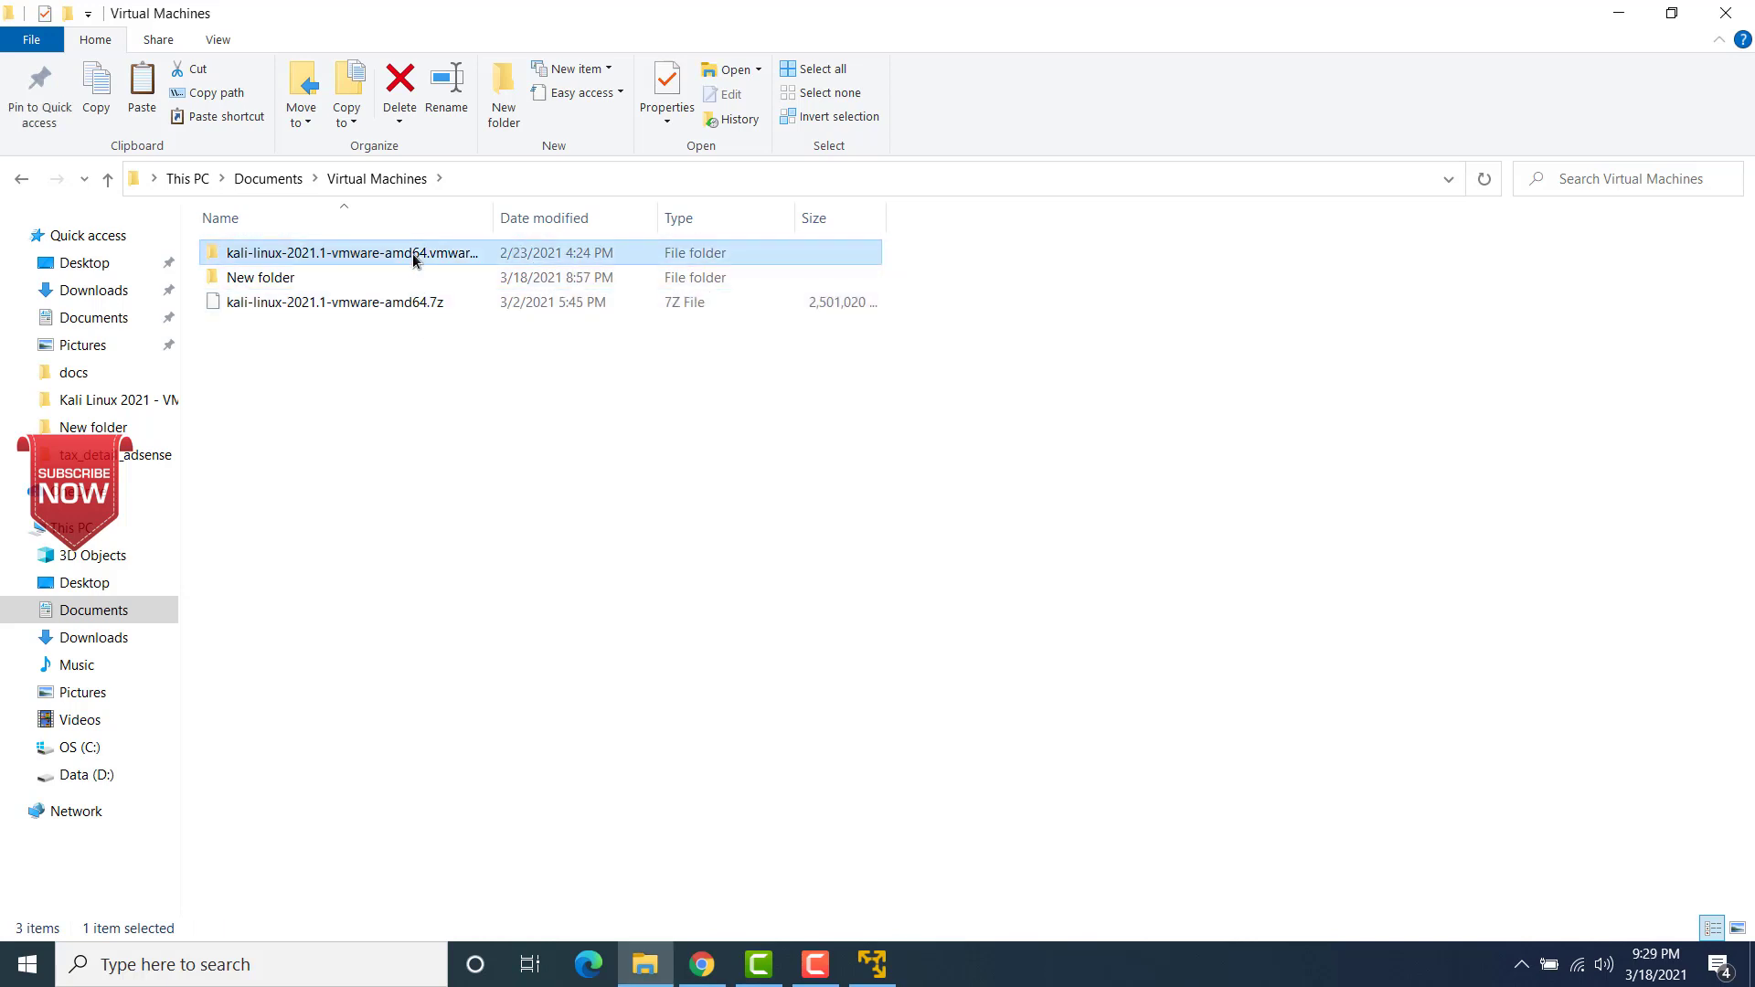
left_click(413, 256)
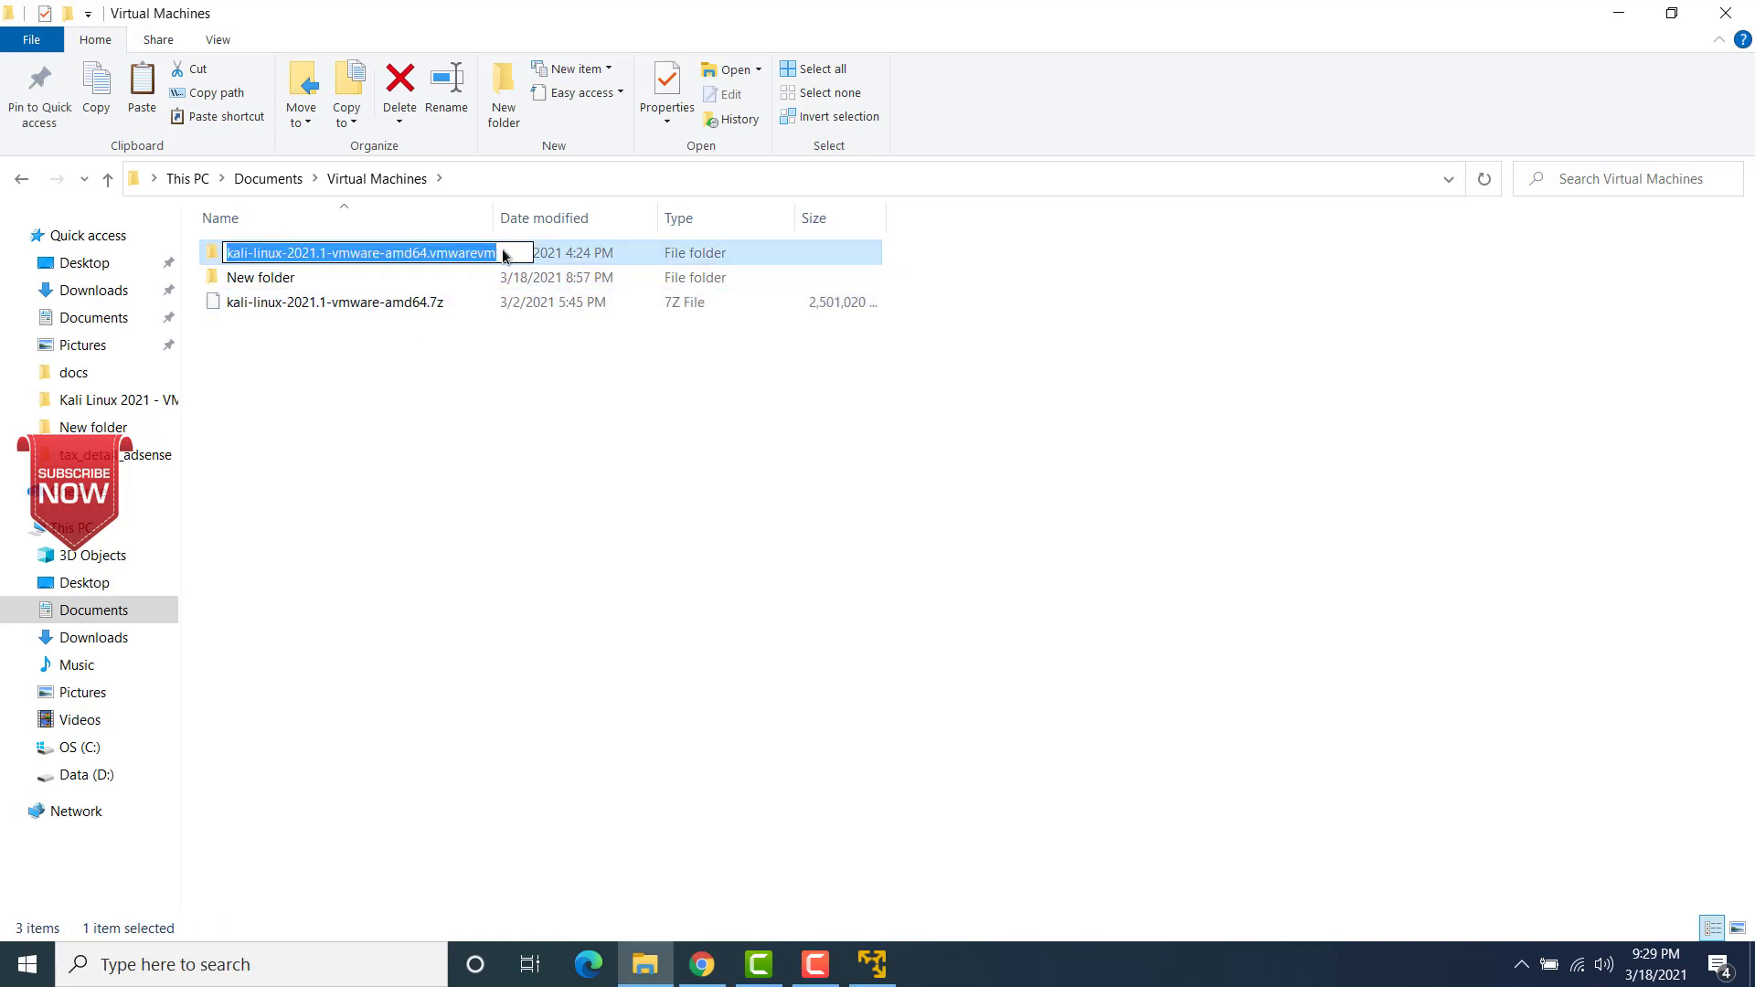
left_click(502, 256)
key("BackSpace")
key("BackSpace")
key("BackSpace")
key("BackSpace")
key("BackSpace")
key("BackSpace")
key("BackSpace")
key("BackSpace")
key("BackSpace")
key("BackSpace")
key("BackSpace")
key("BackSpace")
key("BackSpace")
key("BackSpace")
key("BackSpace")
key("BackSpace")
key("BackSpace")
key("BackSpace")
key("BackSpace")
key("BackSpace")
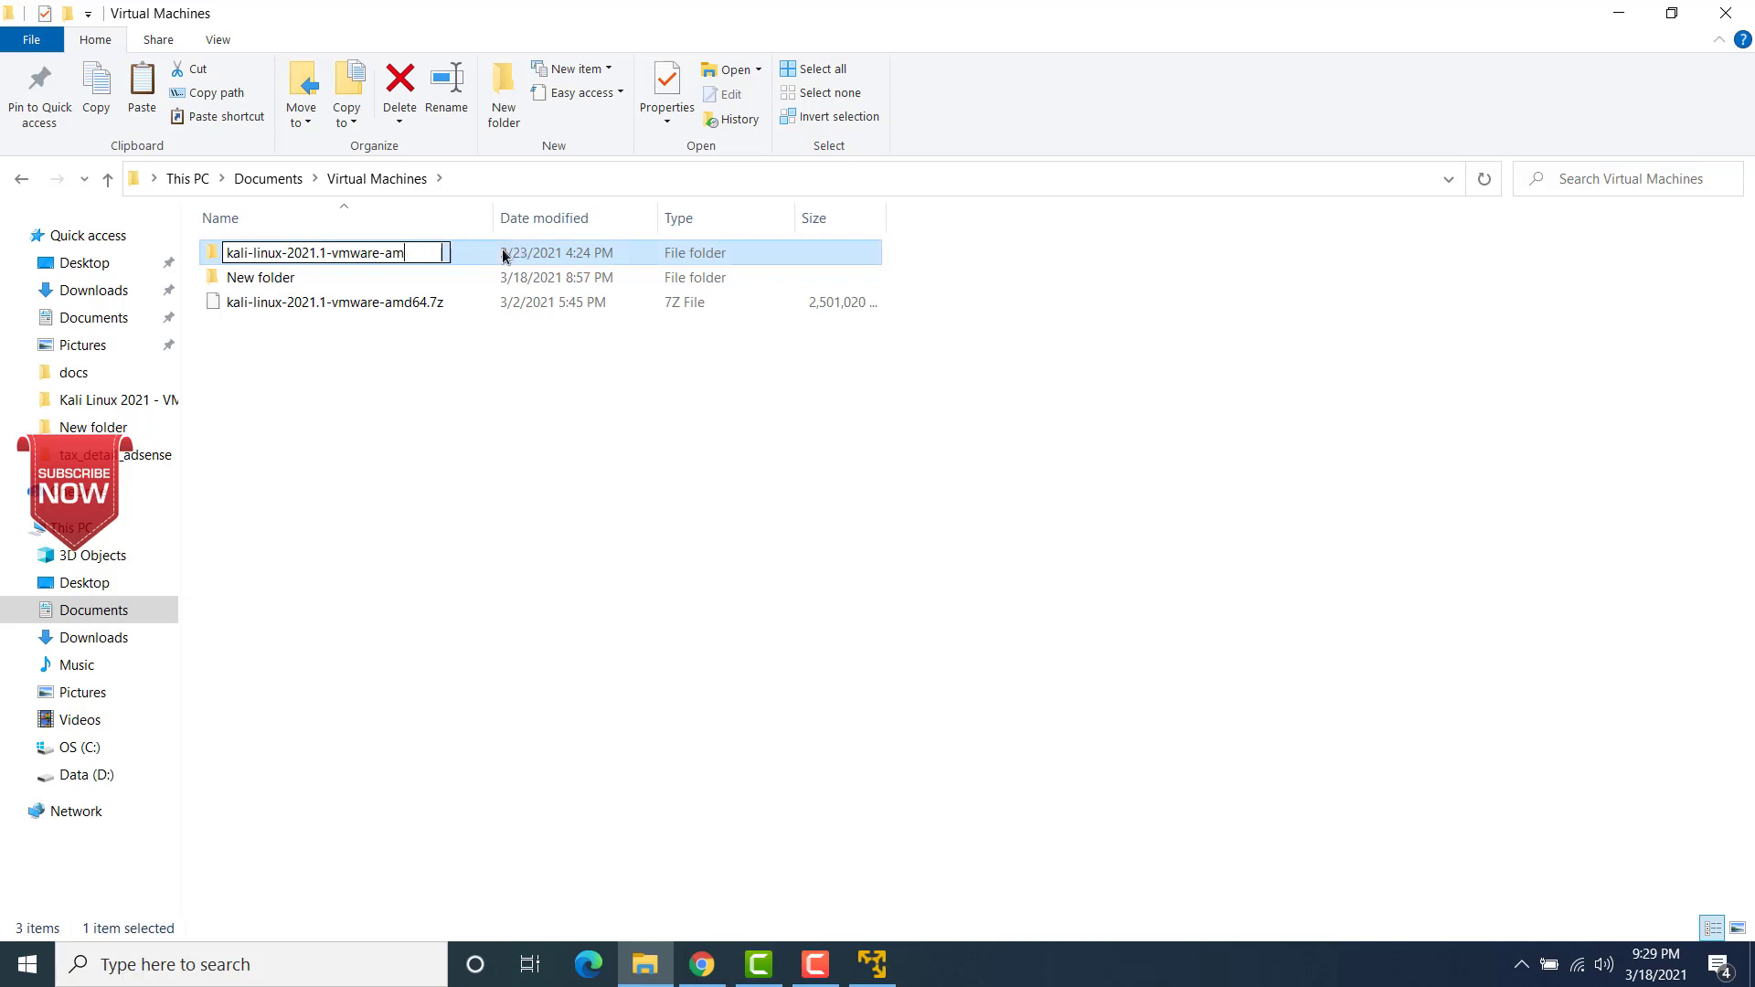
key("BackSpace")
key("BackSpace")
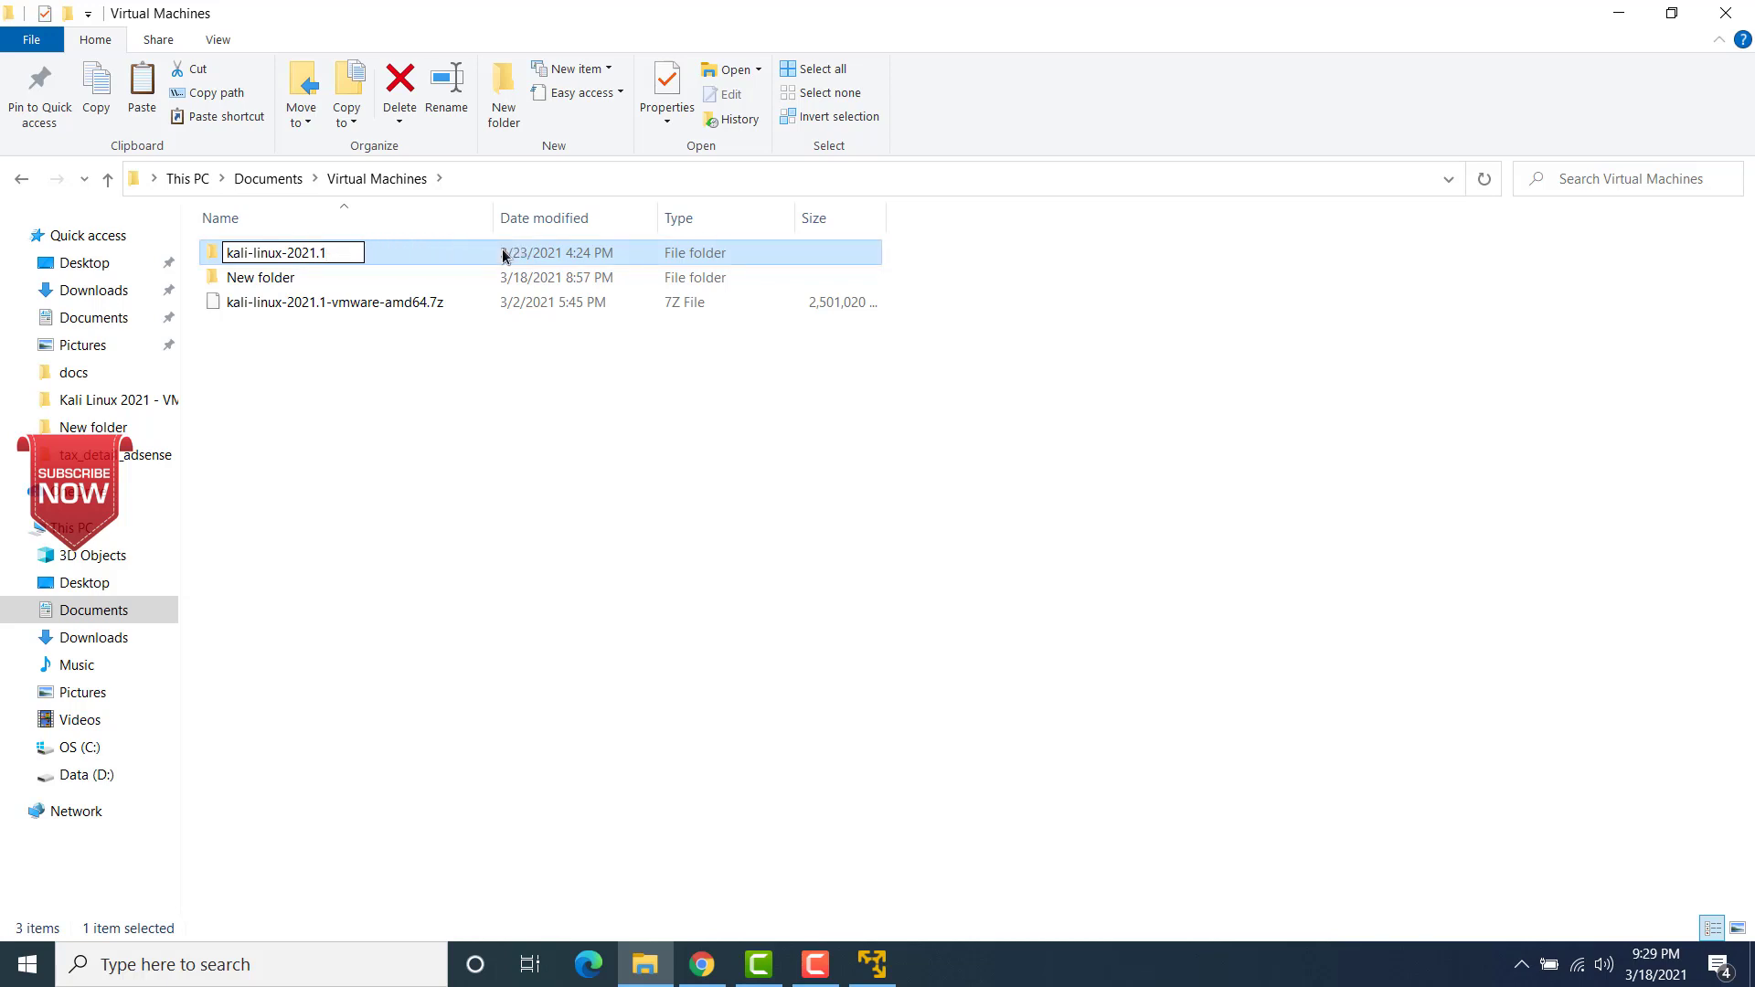
left_click(369, 407)
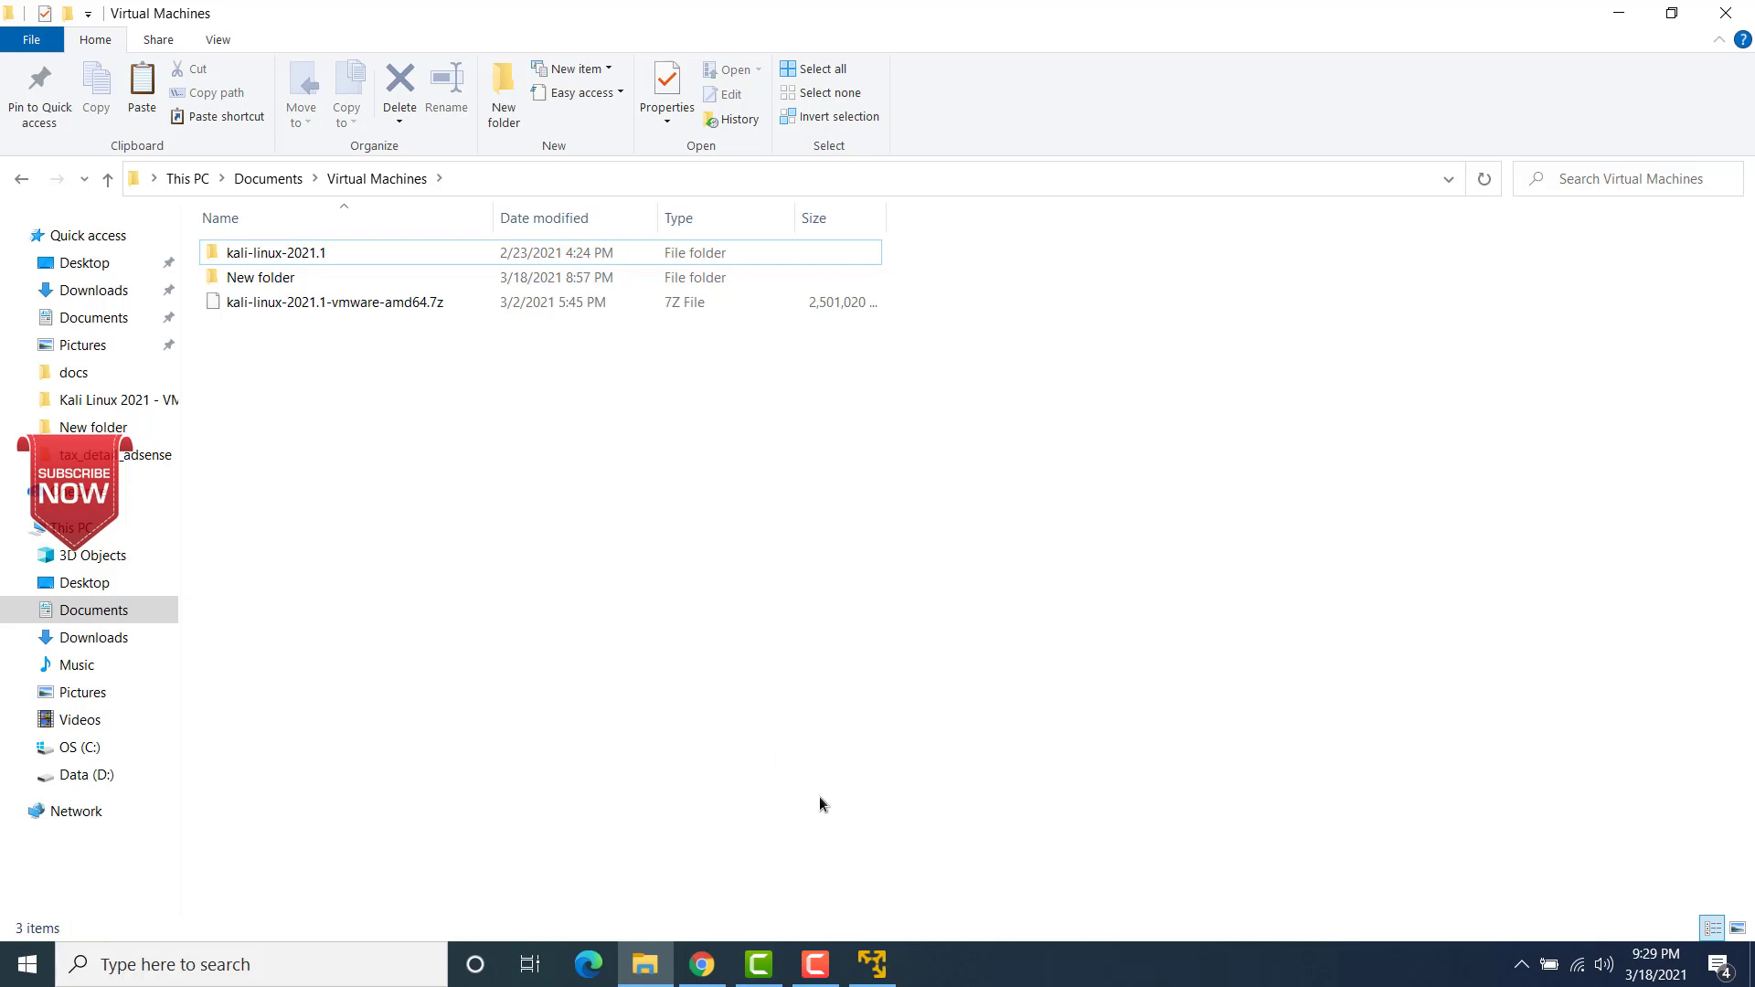
Step: Switch to VMware Workstation 16 Player and open kali-linux-2021.1-vmware-amd64.vmx from the kali-linux-2021.1 folder in Documents > Virtual Machines
left_click(872, 964)
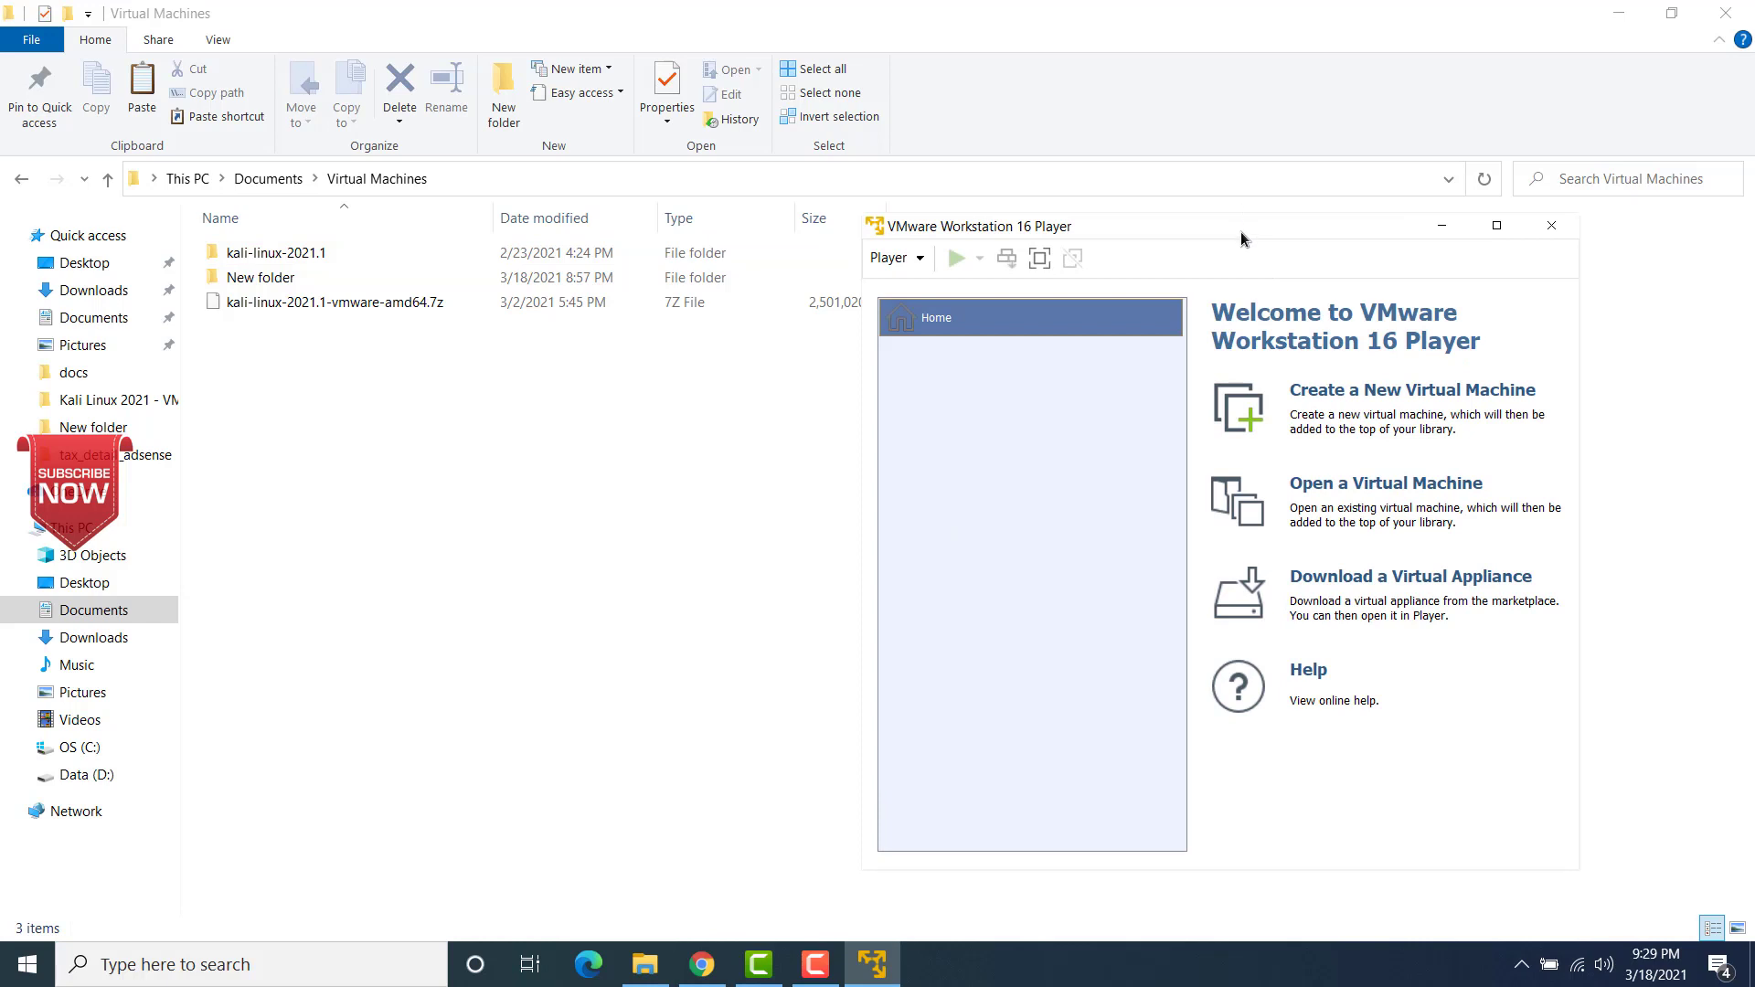
left_click_drag(1115, 228, 856, 170)
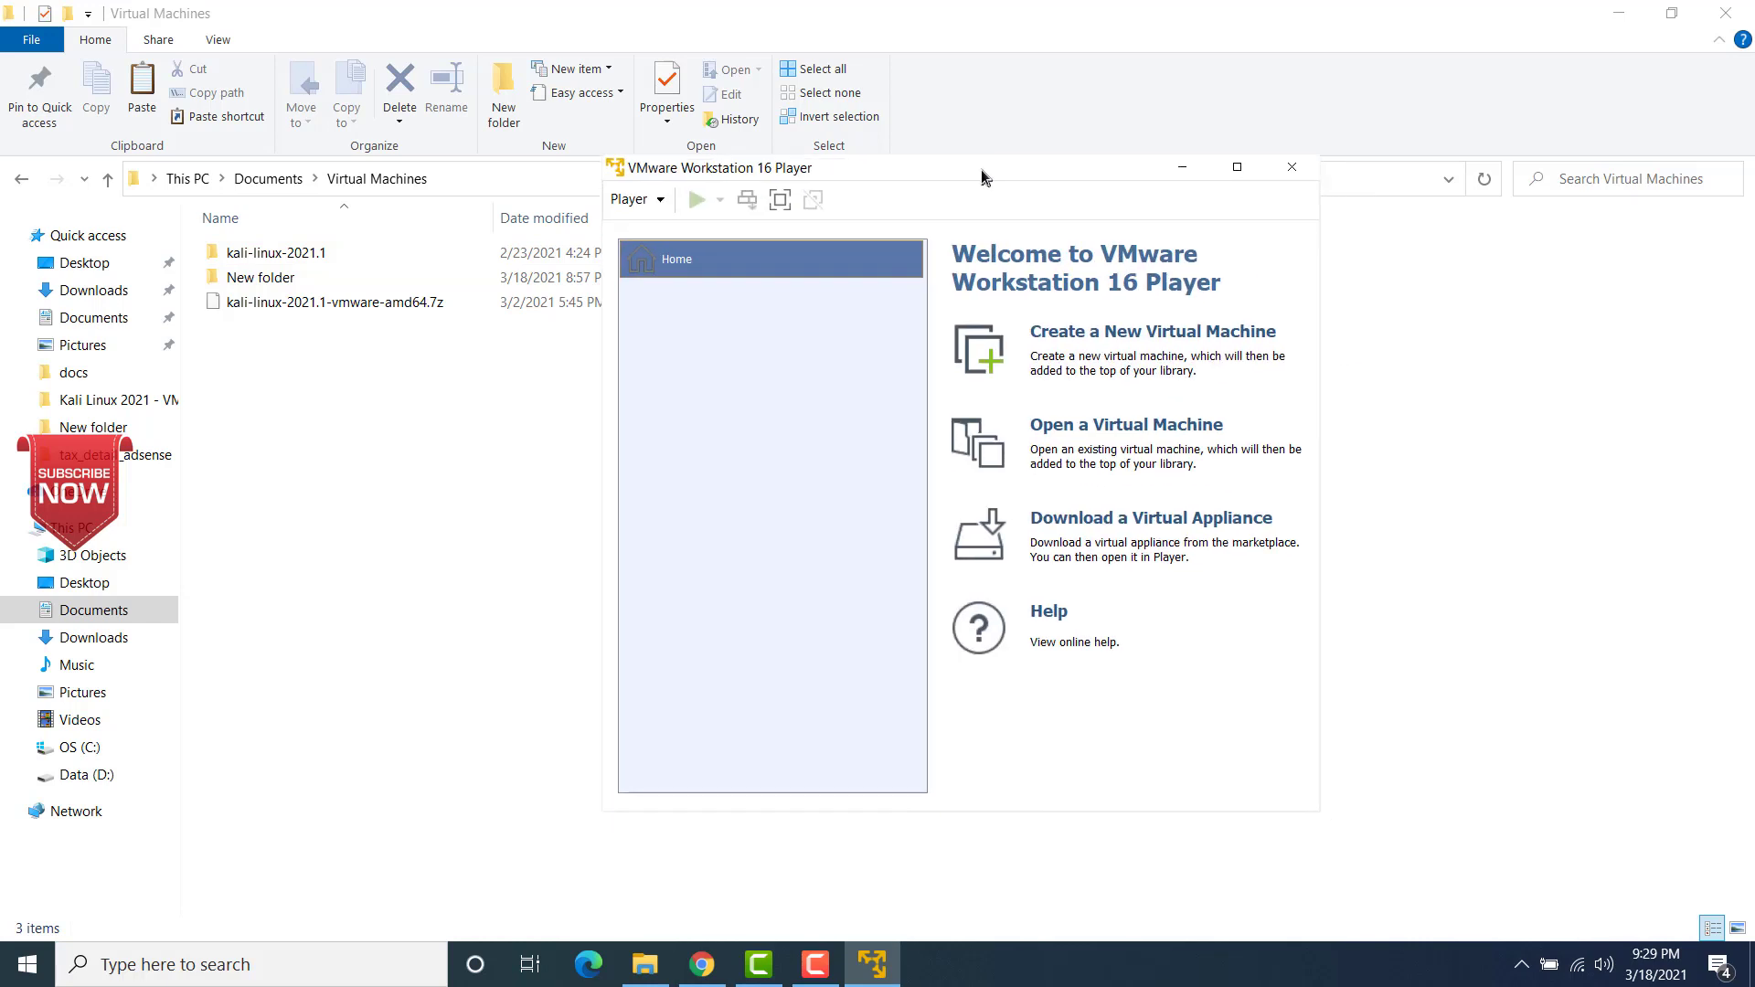
left_click(1119, 428)
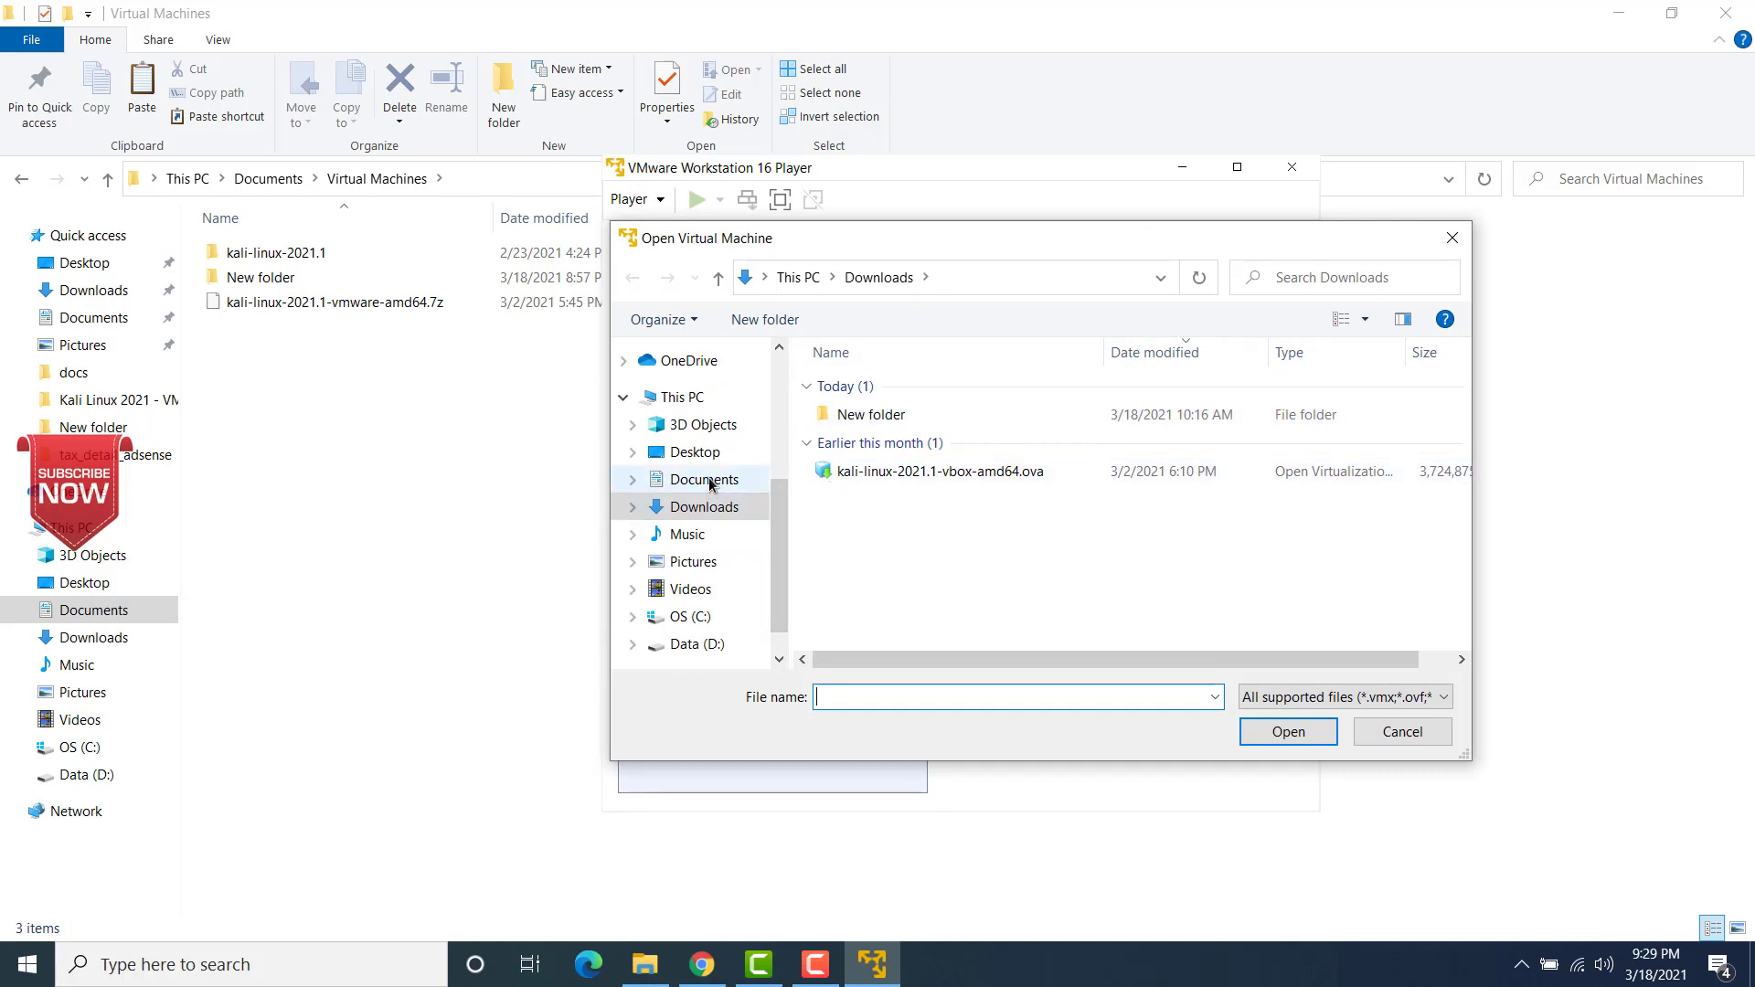
left_click(709, 479)
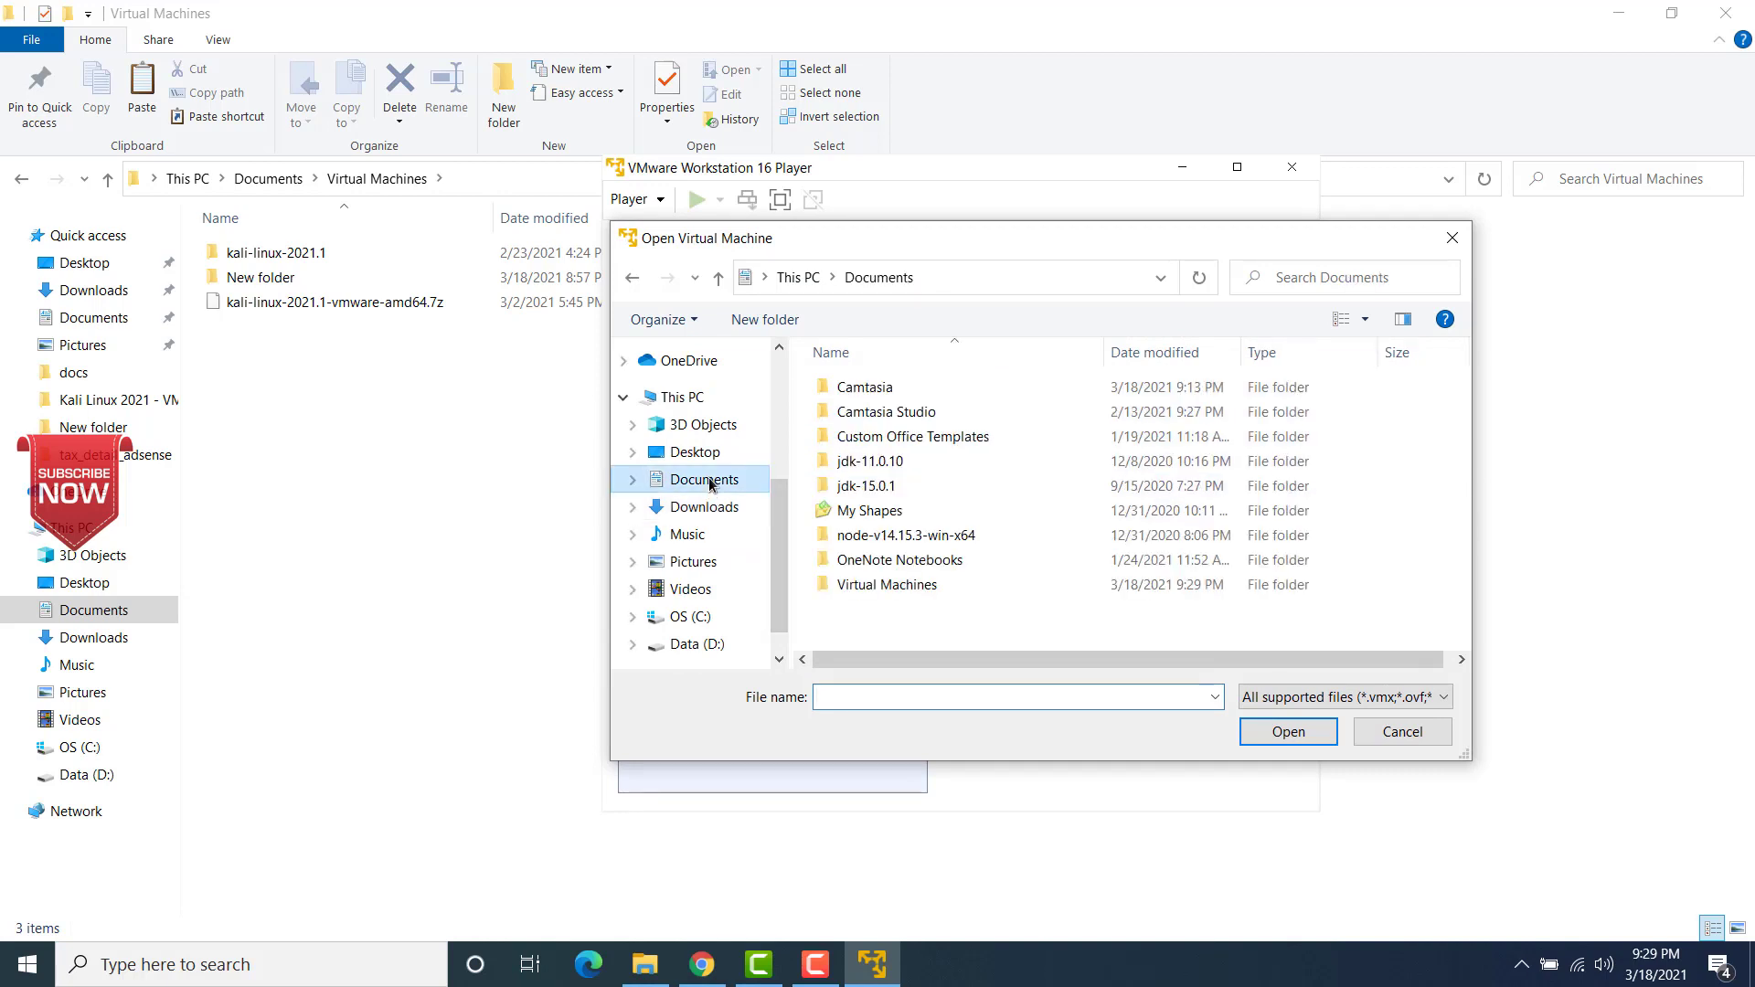
double_click(861, 584)
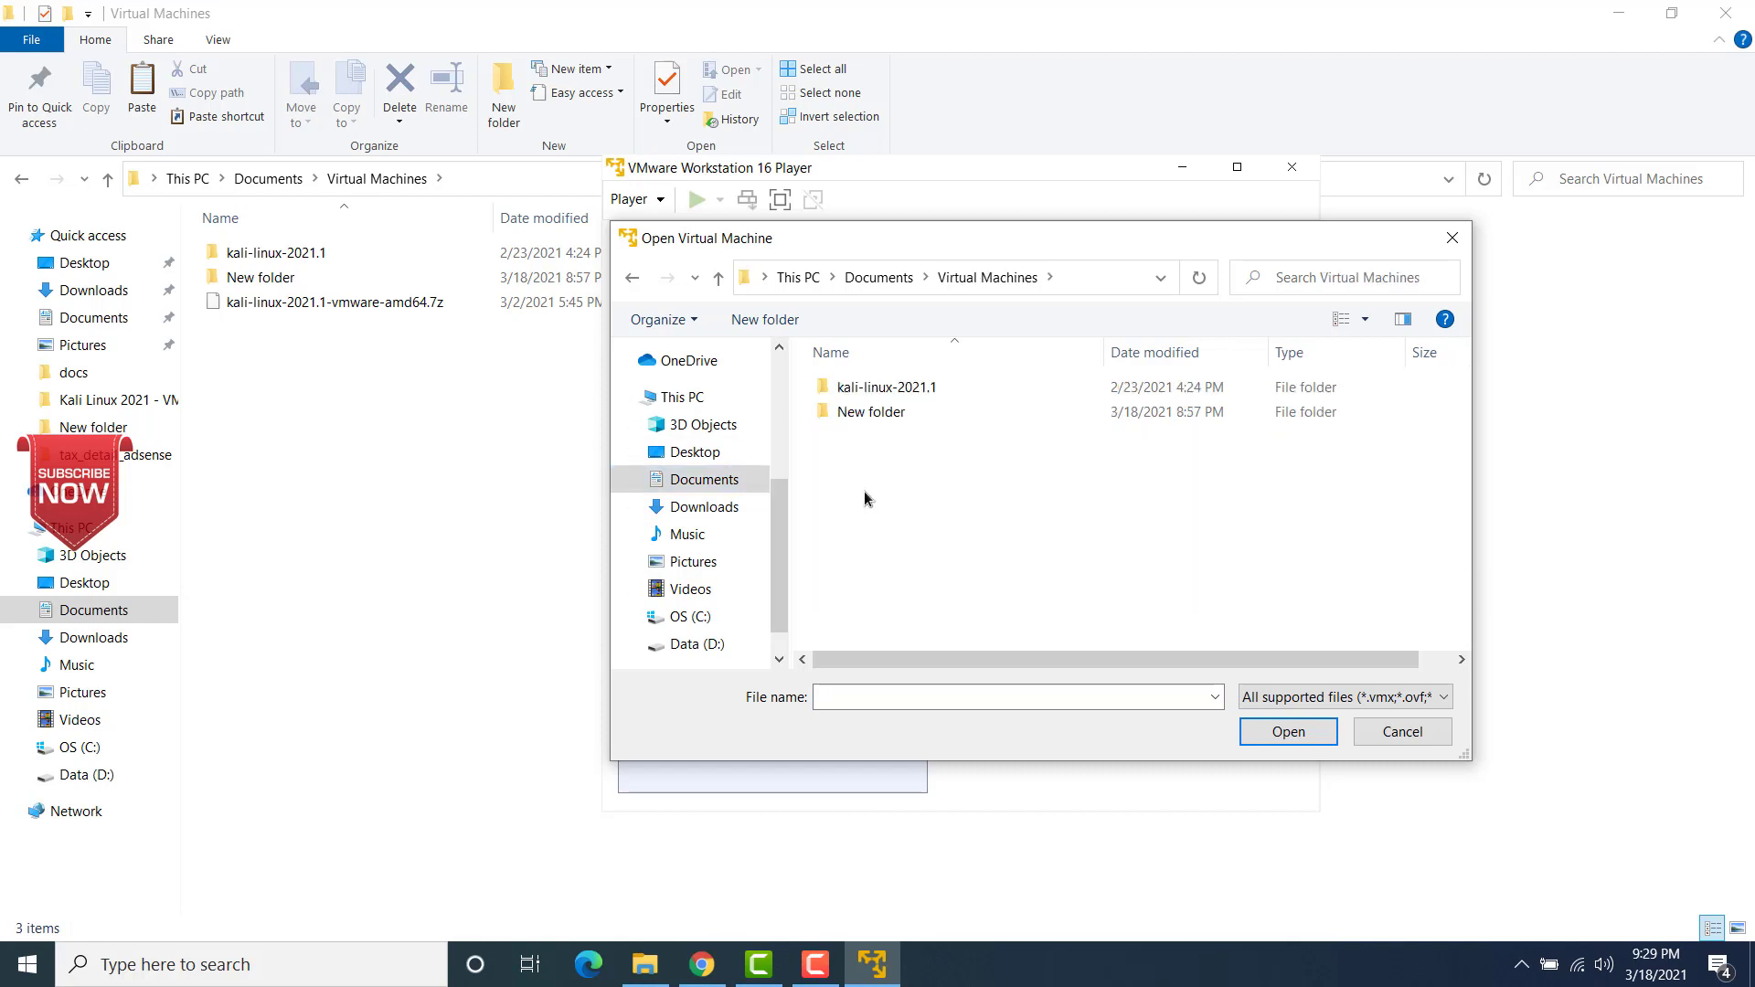
left_click(867, 387)
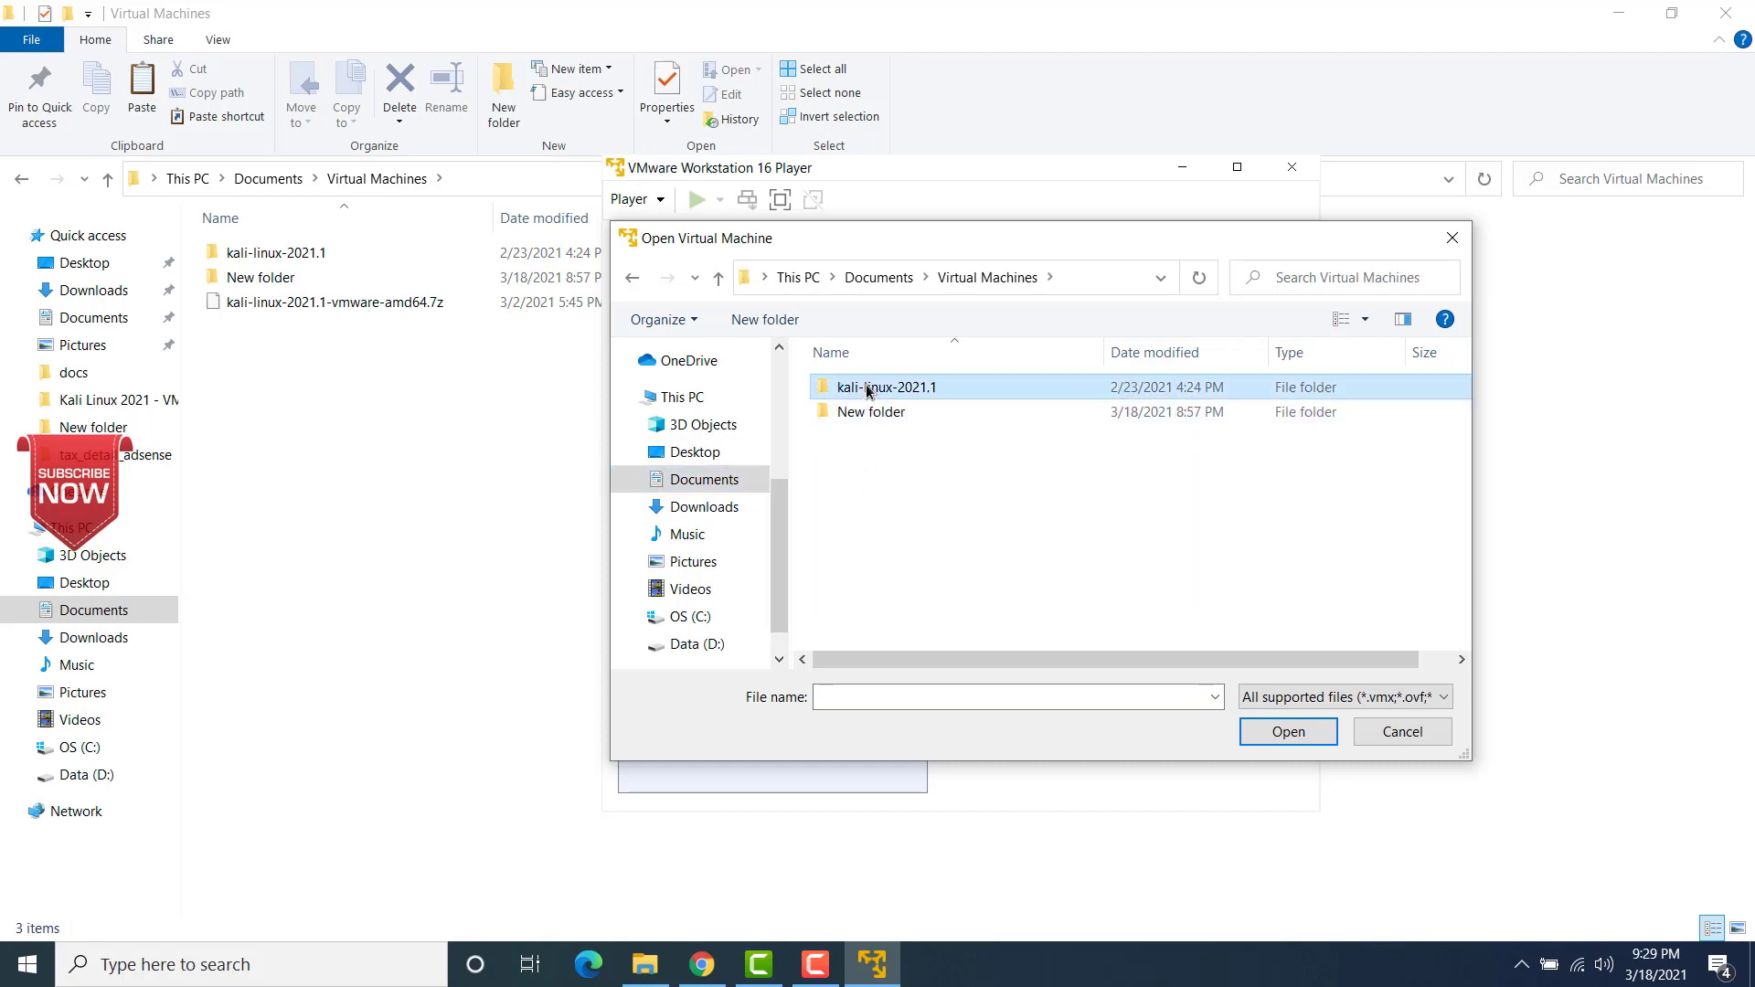
double_click(865, 385)
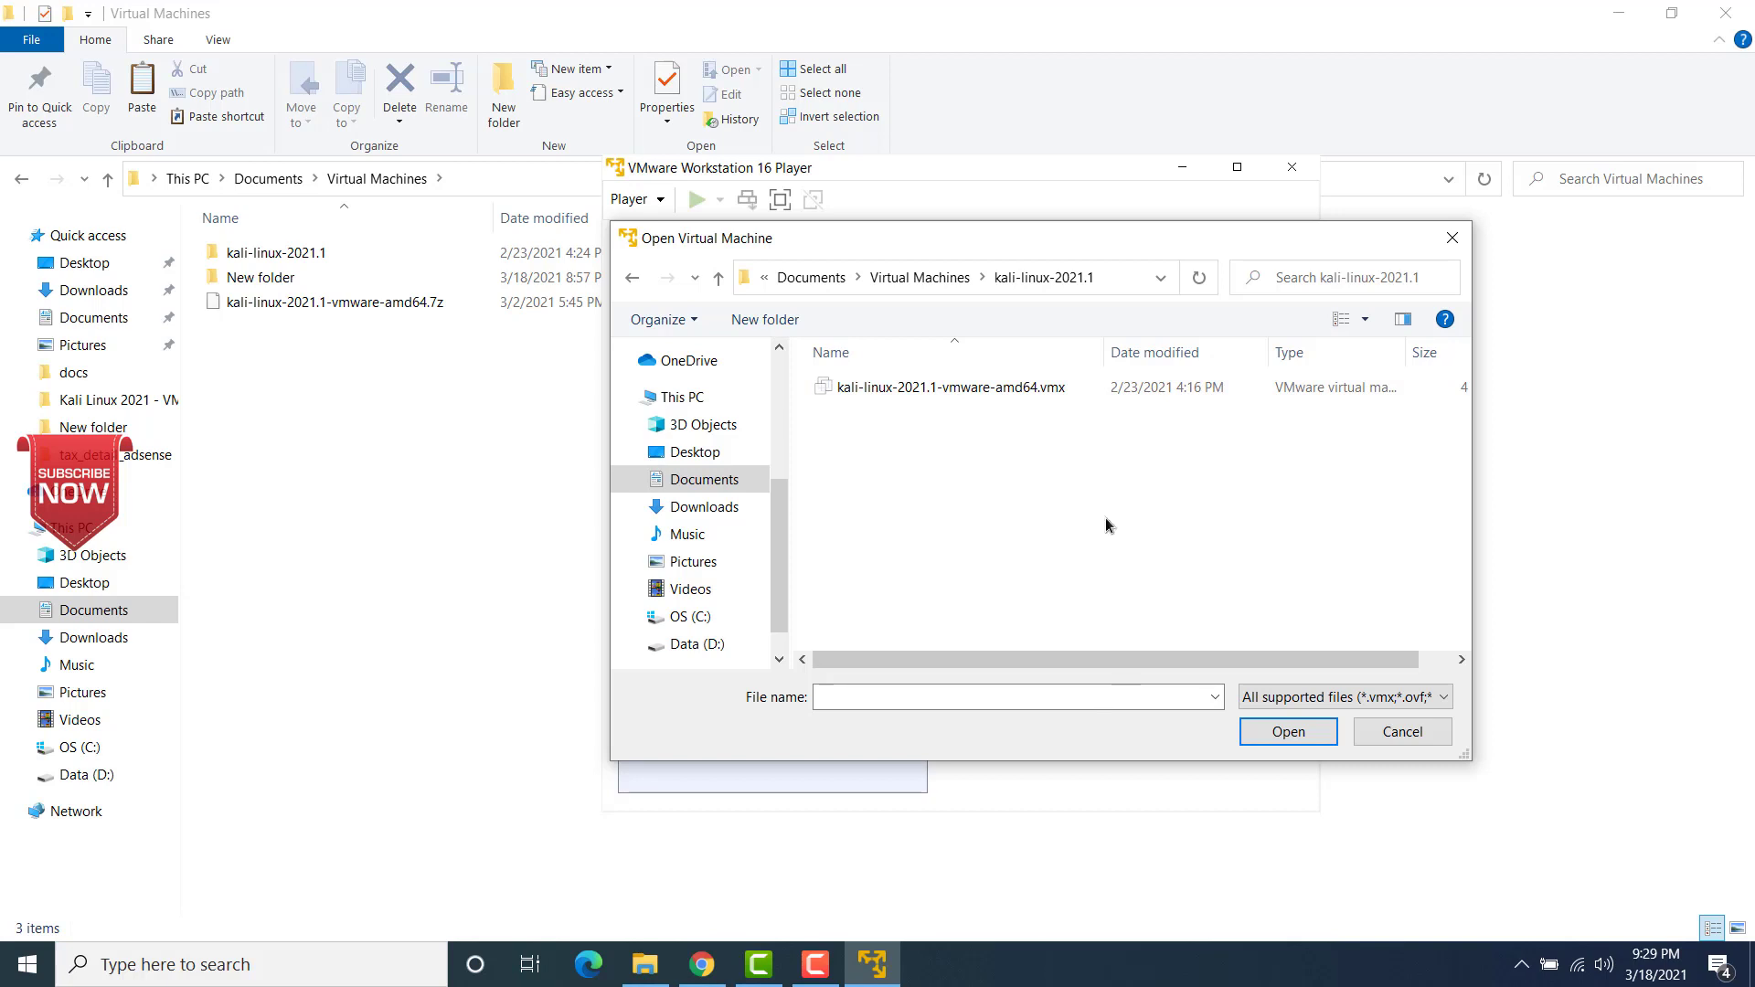
left_click(1025, 388)
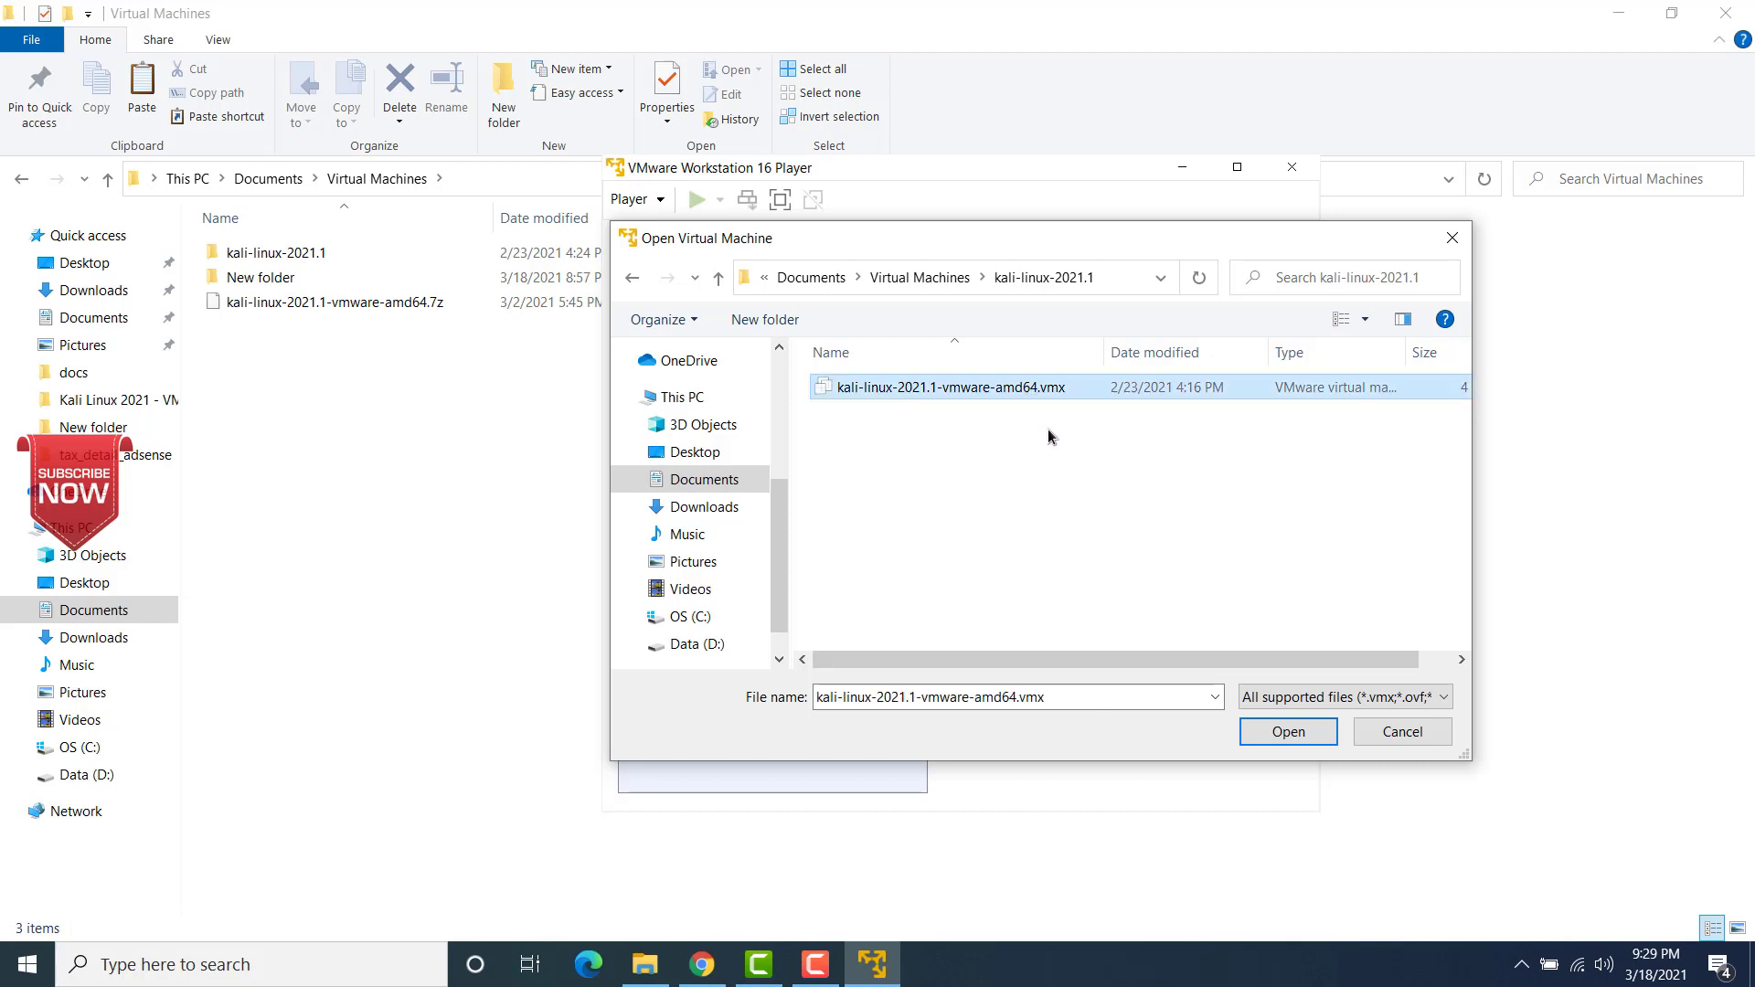
left_click(1290, 732)
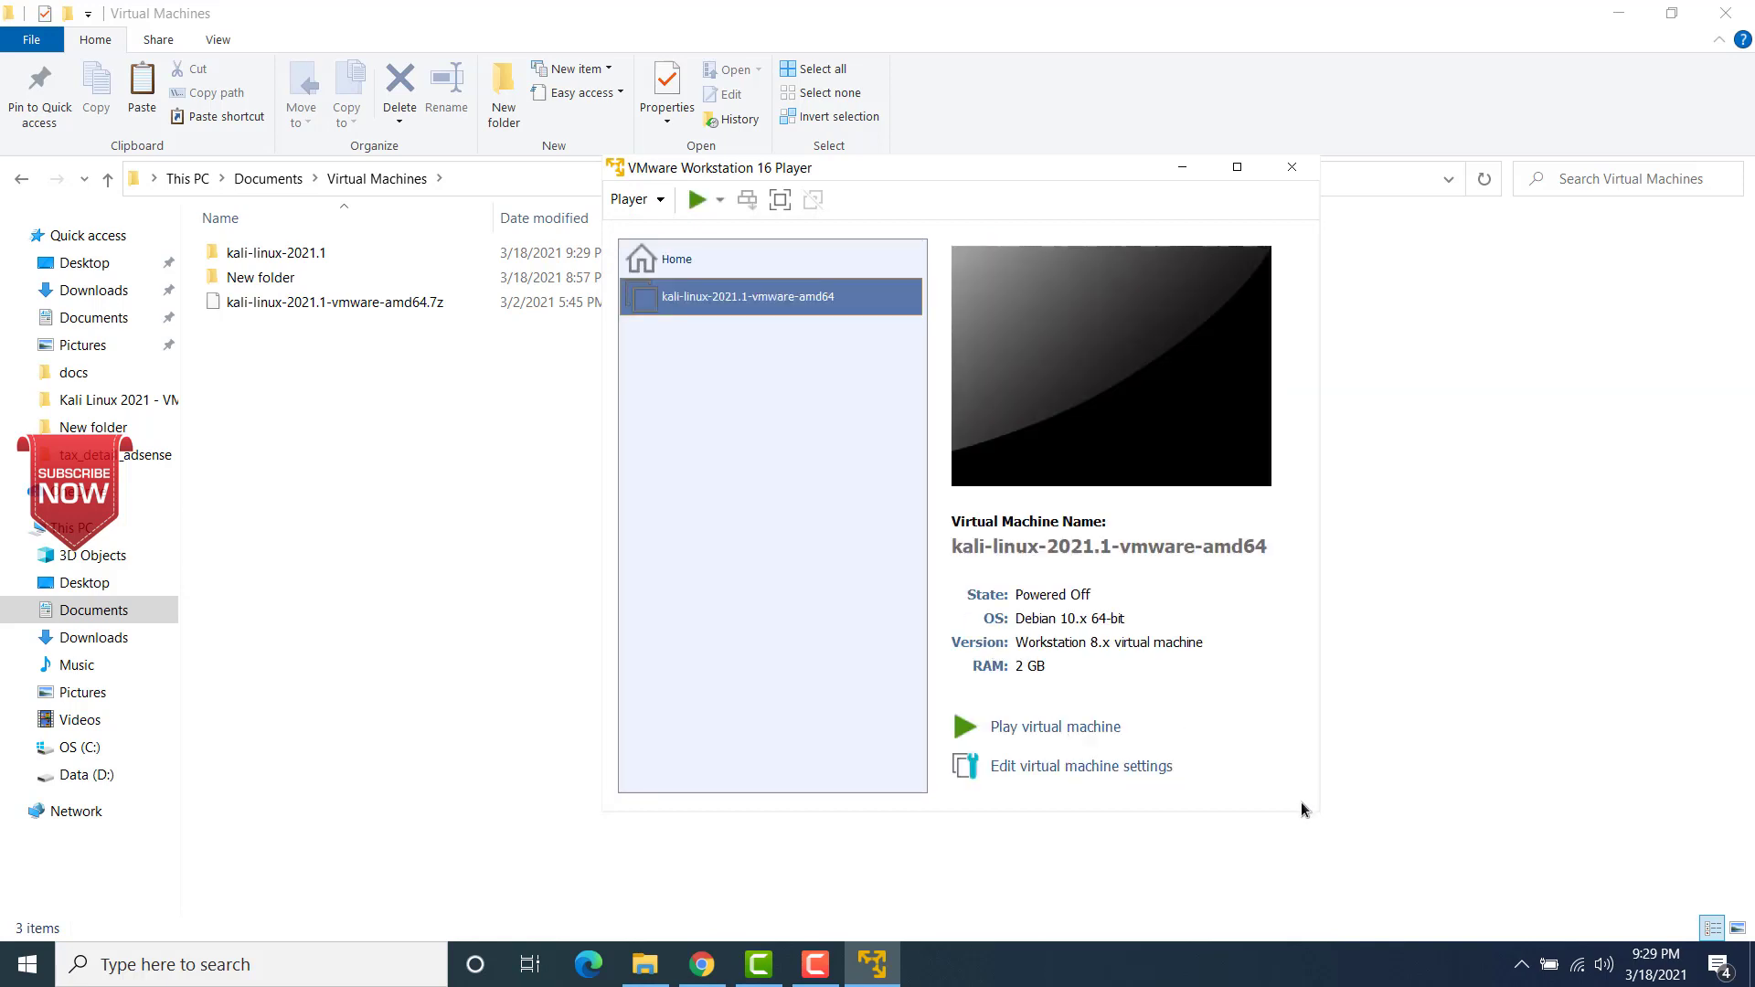
Step: Maximize Player, then set the virtual machine's memory to 8 GB and enable Accelerate 3D graphics for its display
left_click(1240, 168)
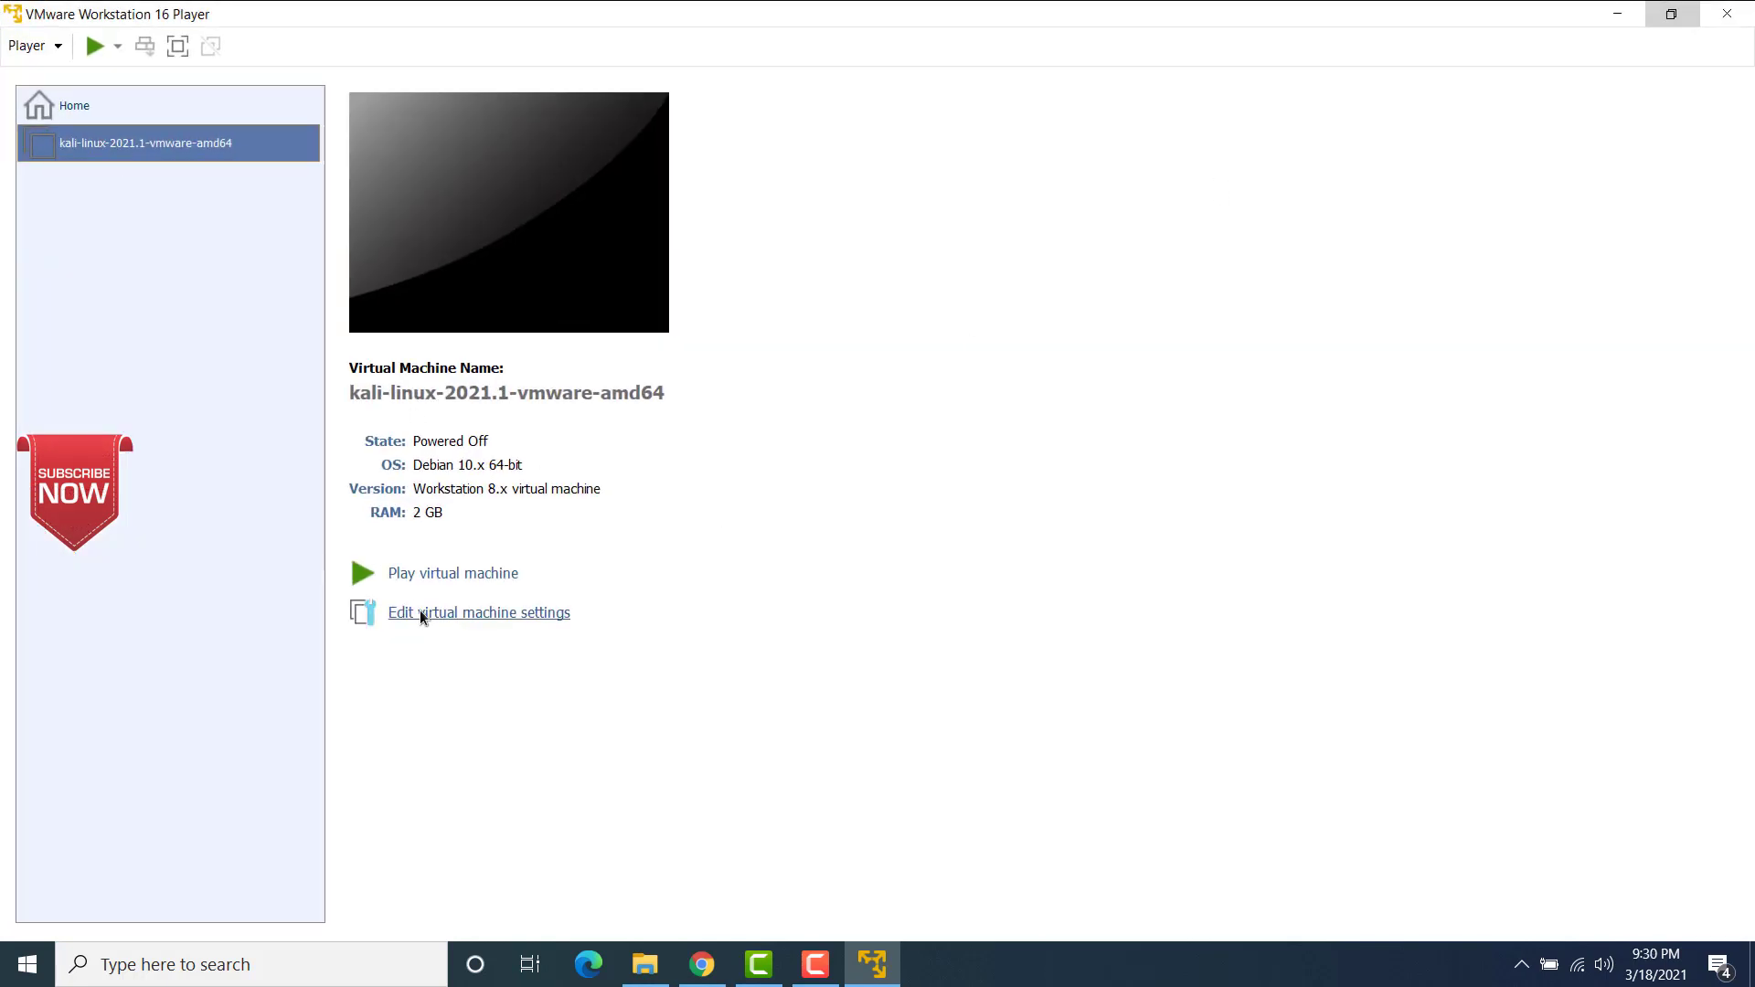
left_click(473, 614)
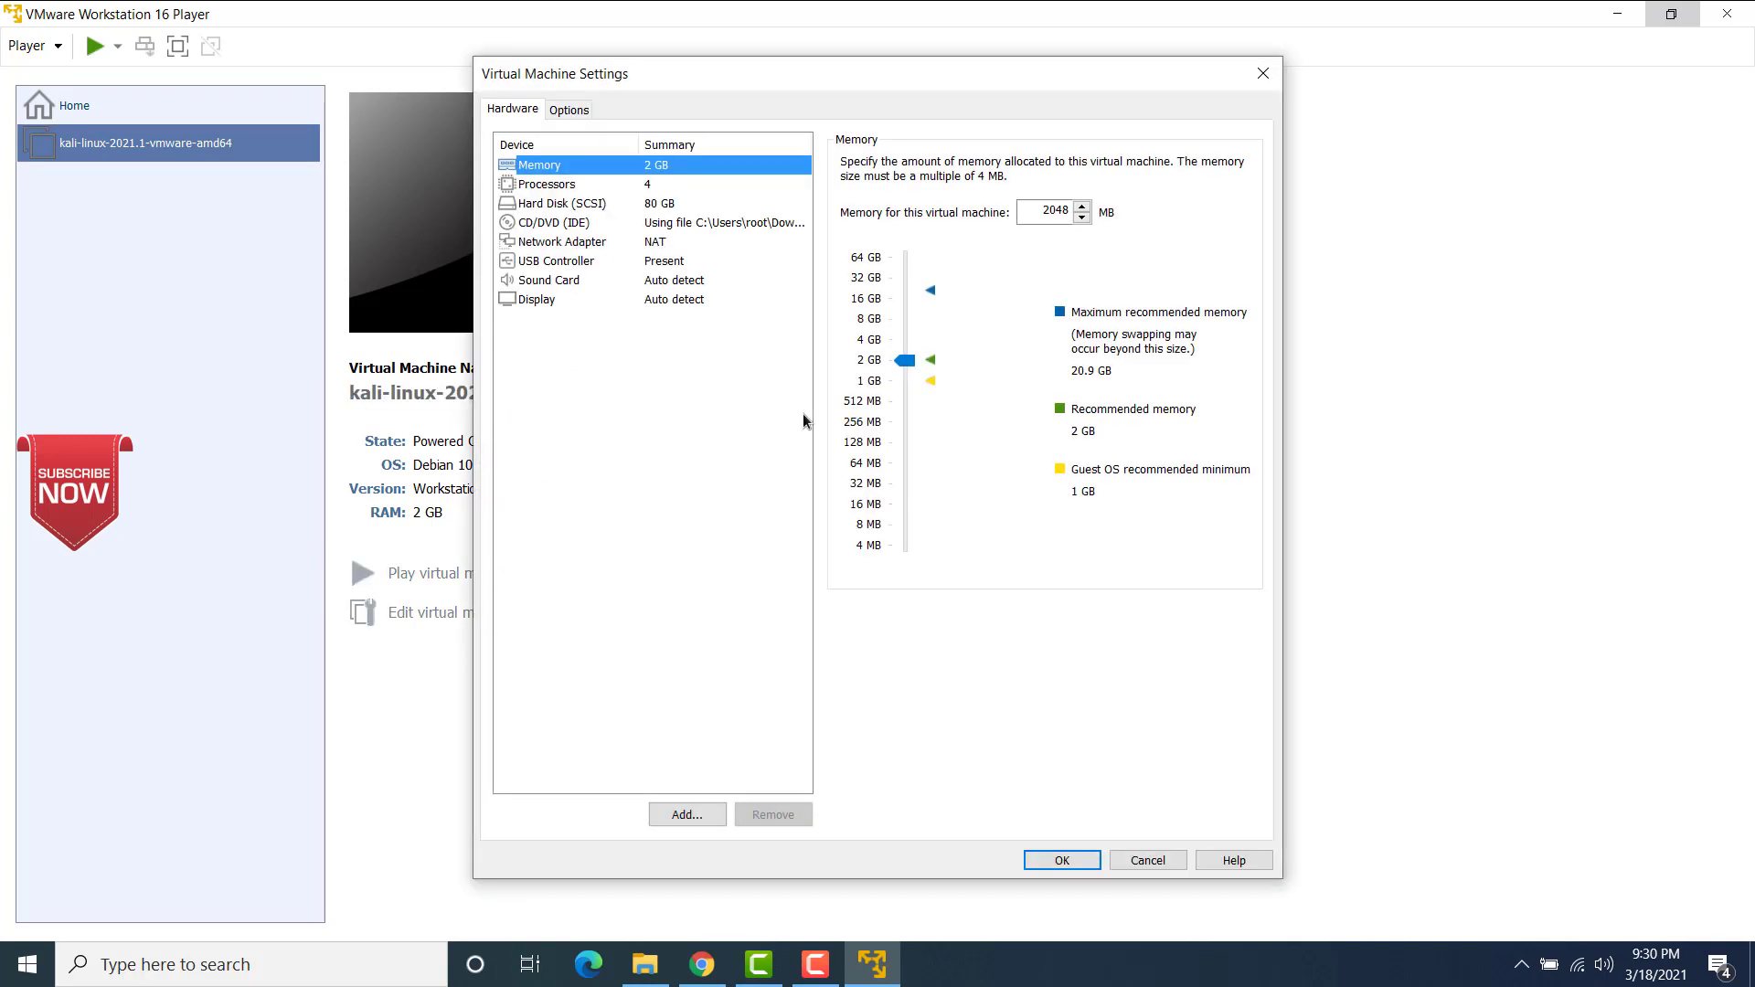
left_click(573, 188)
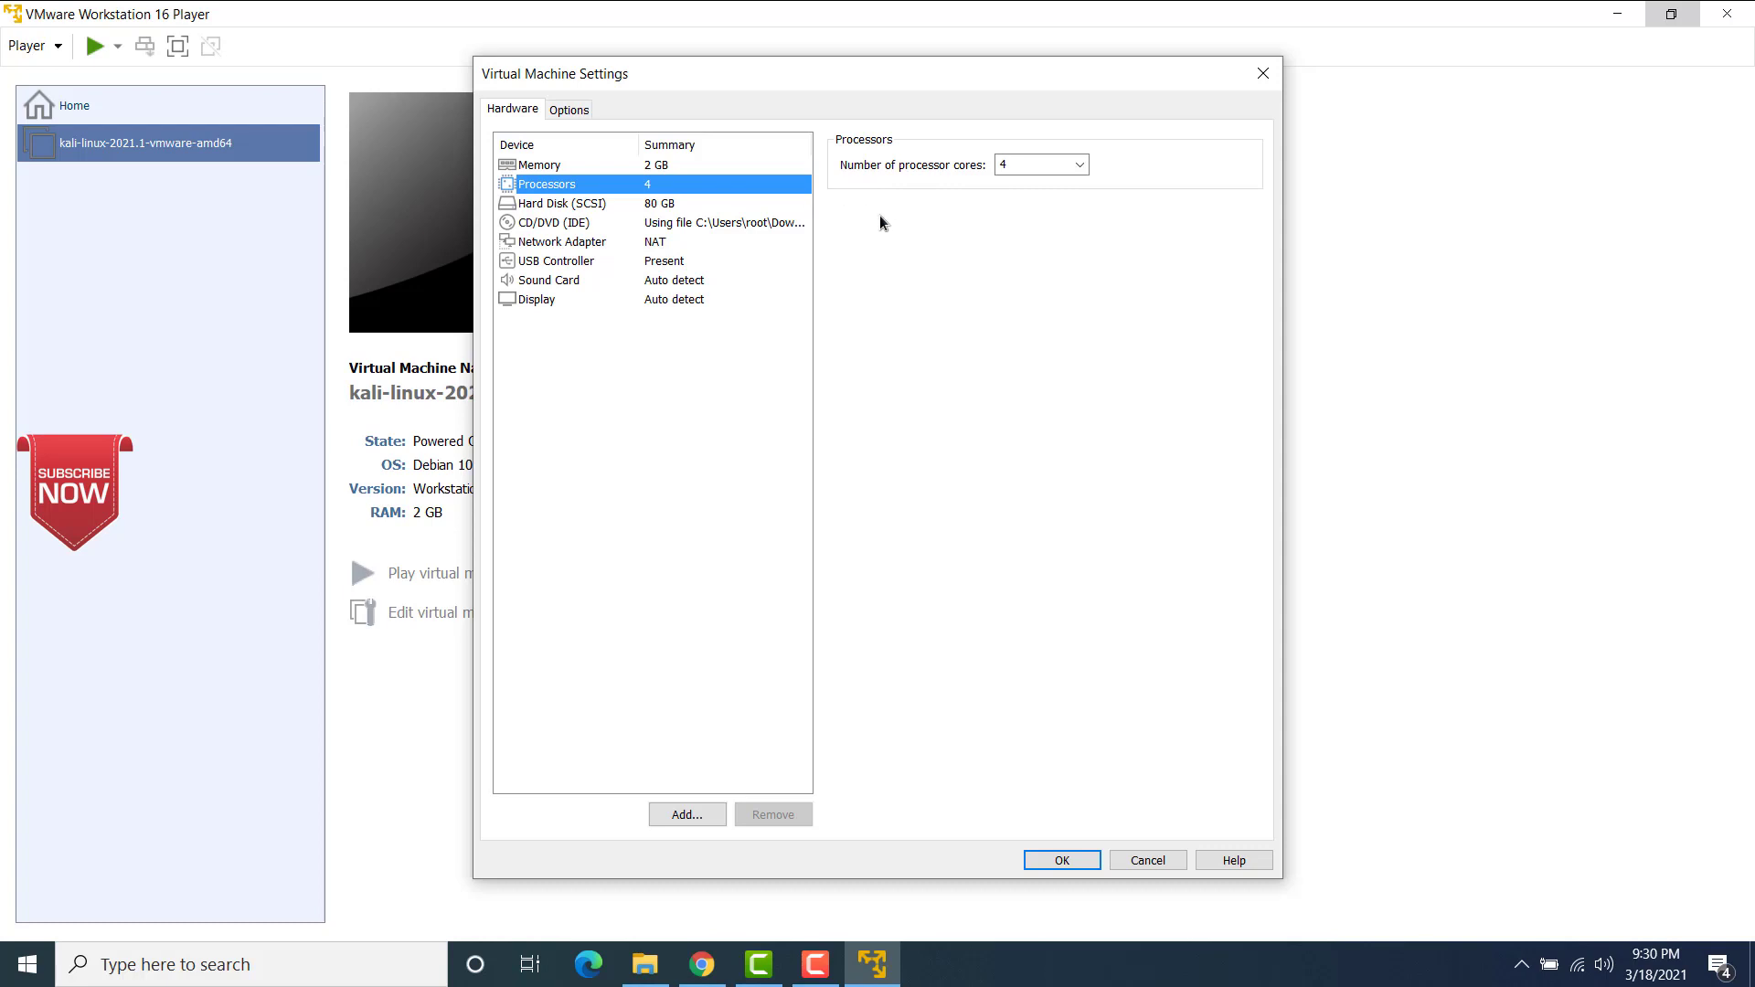
left_click(562, 166)
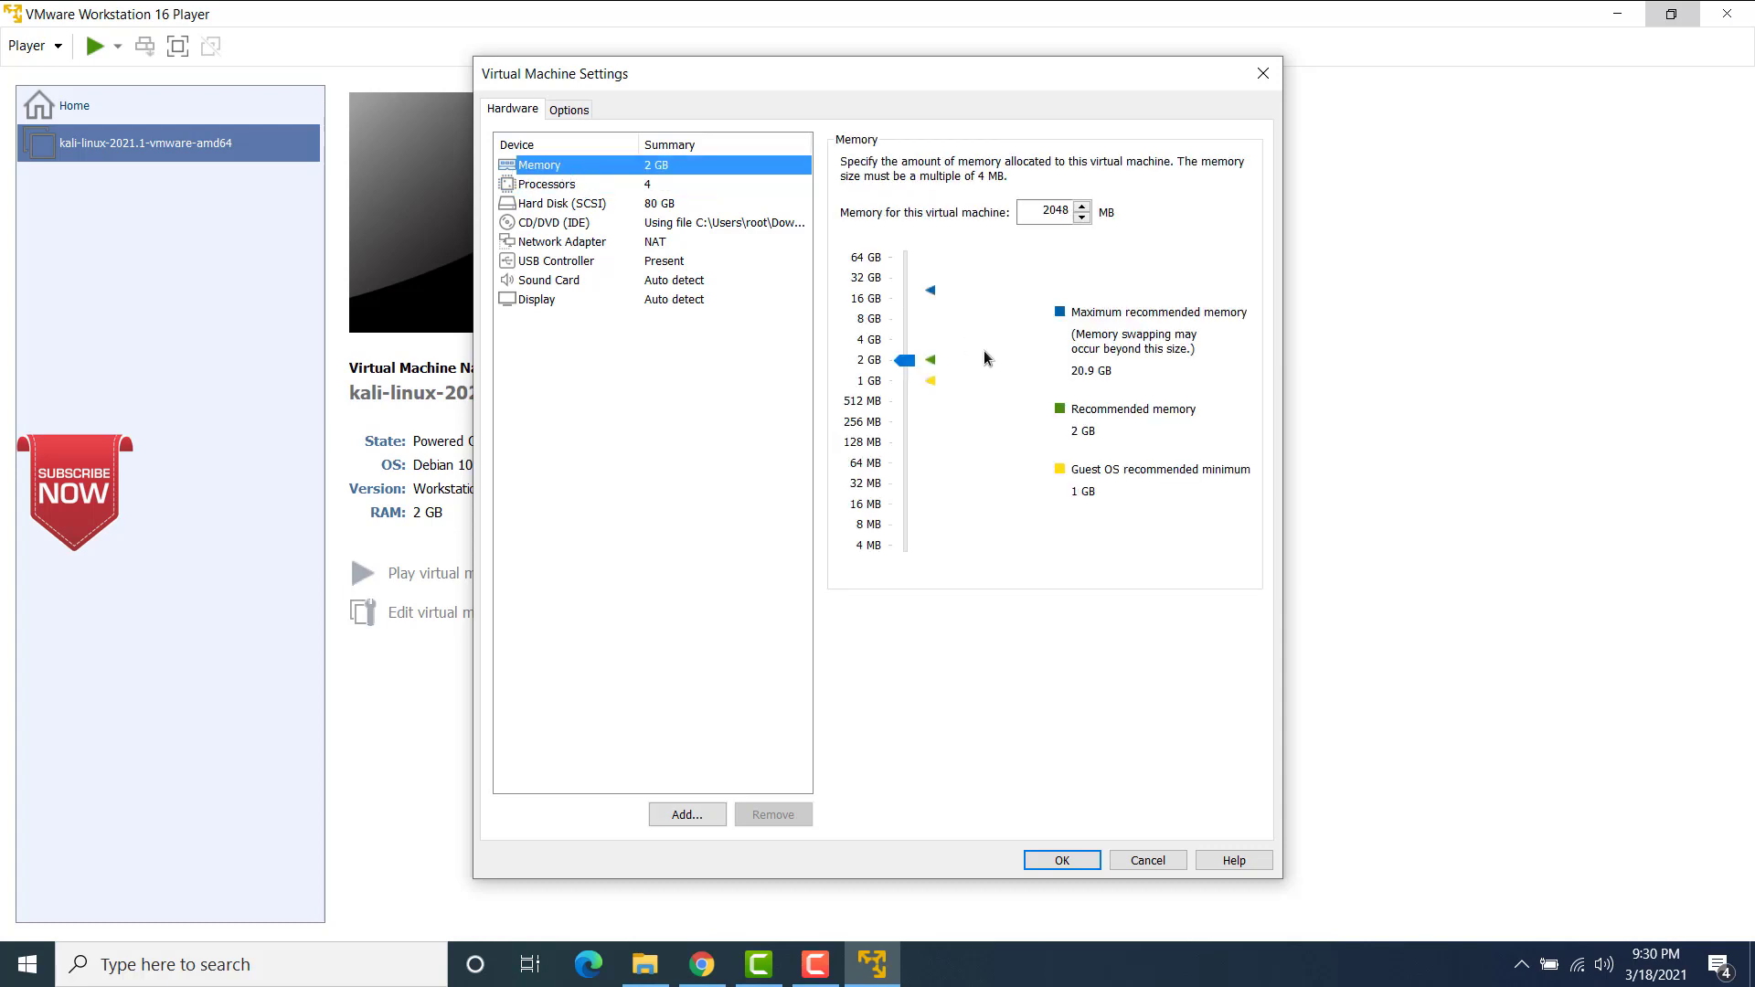
left_click_drag(912, 355, 909, 313)
left_click(541, 297)
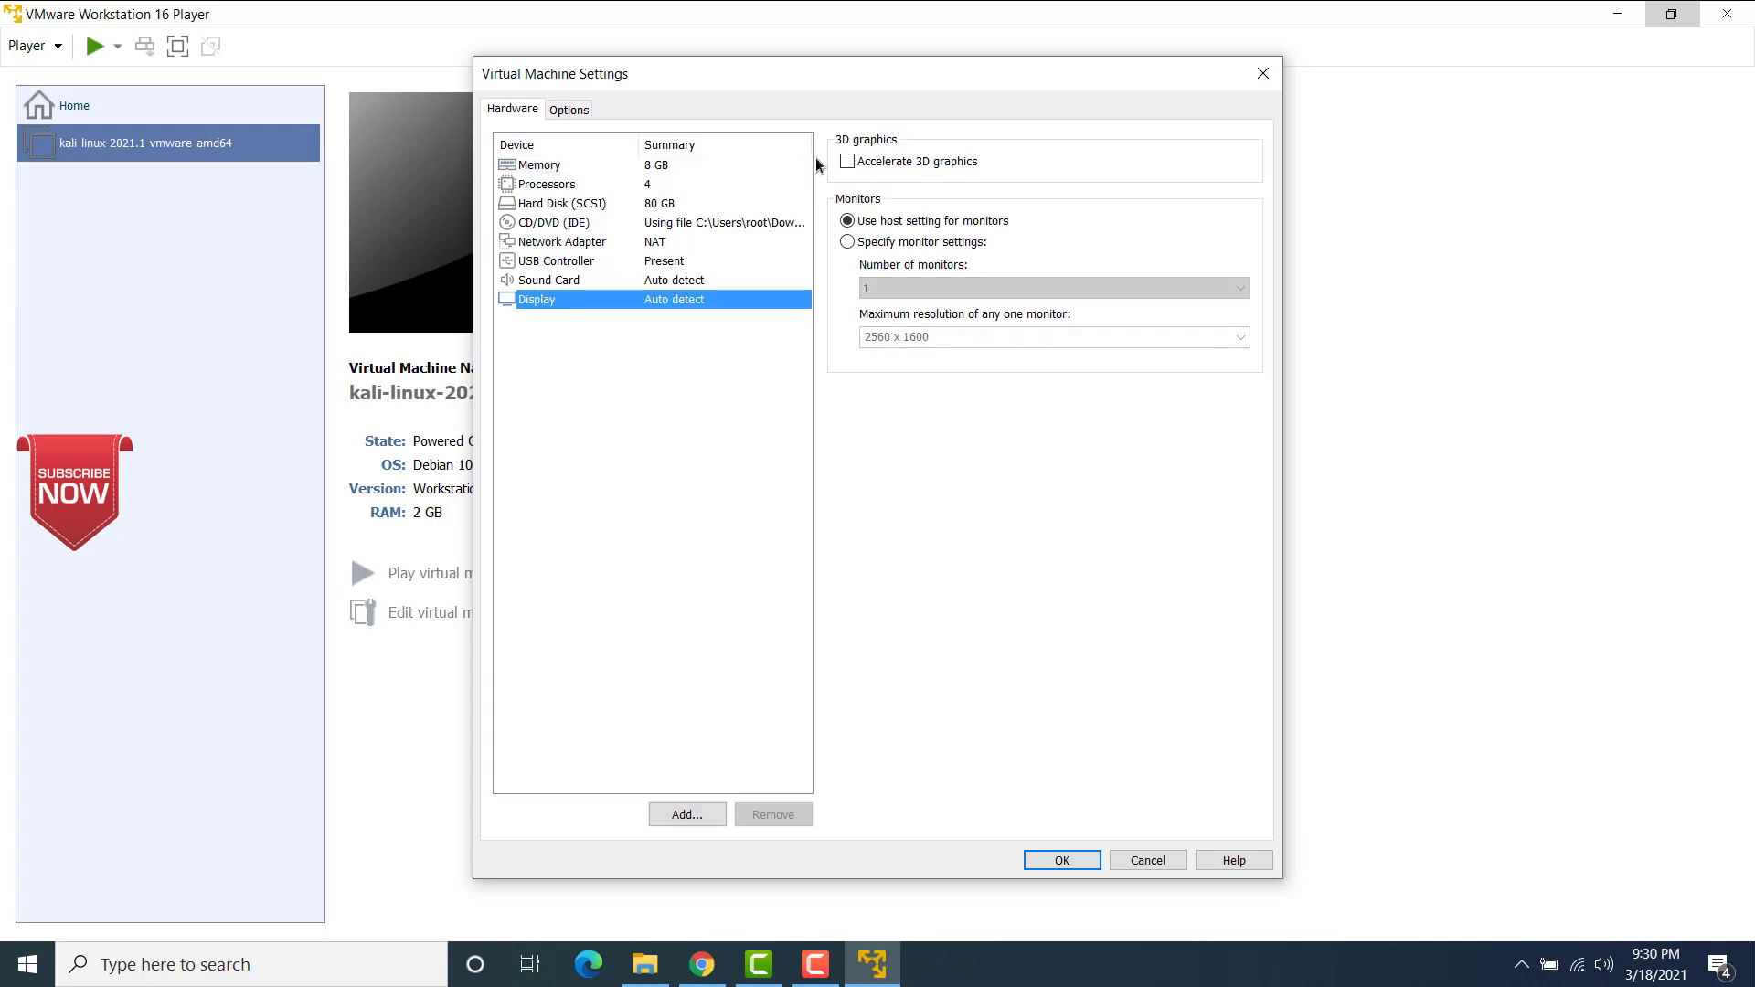
left_click(853, 163)
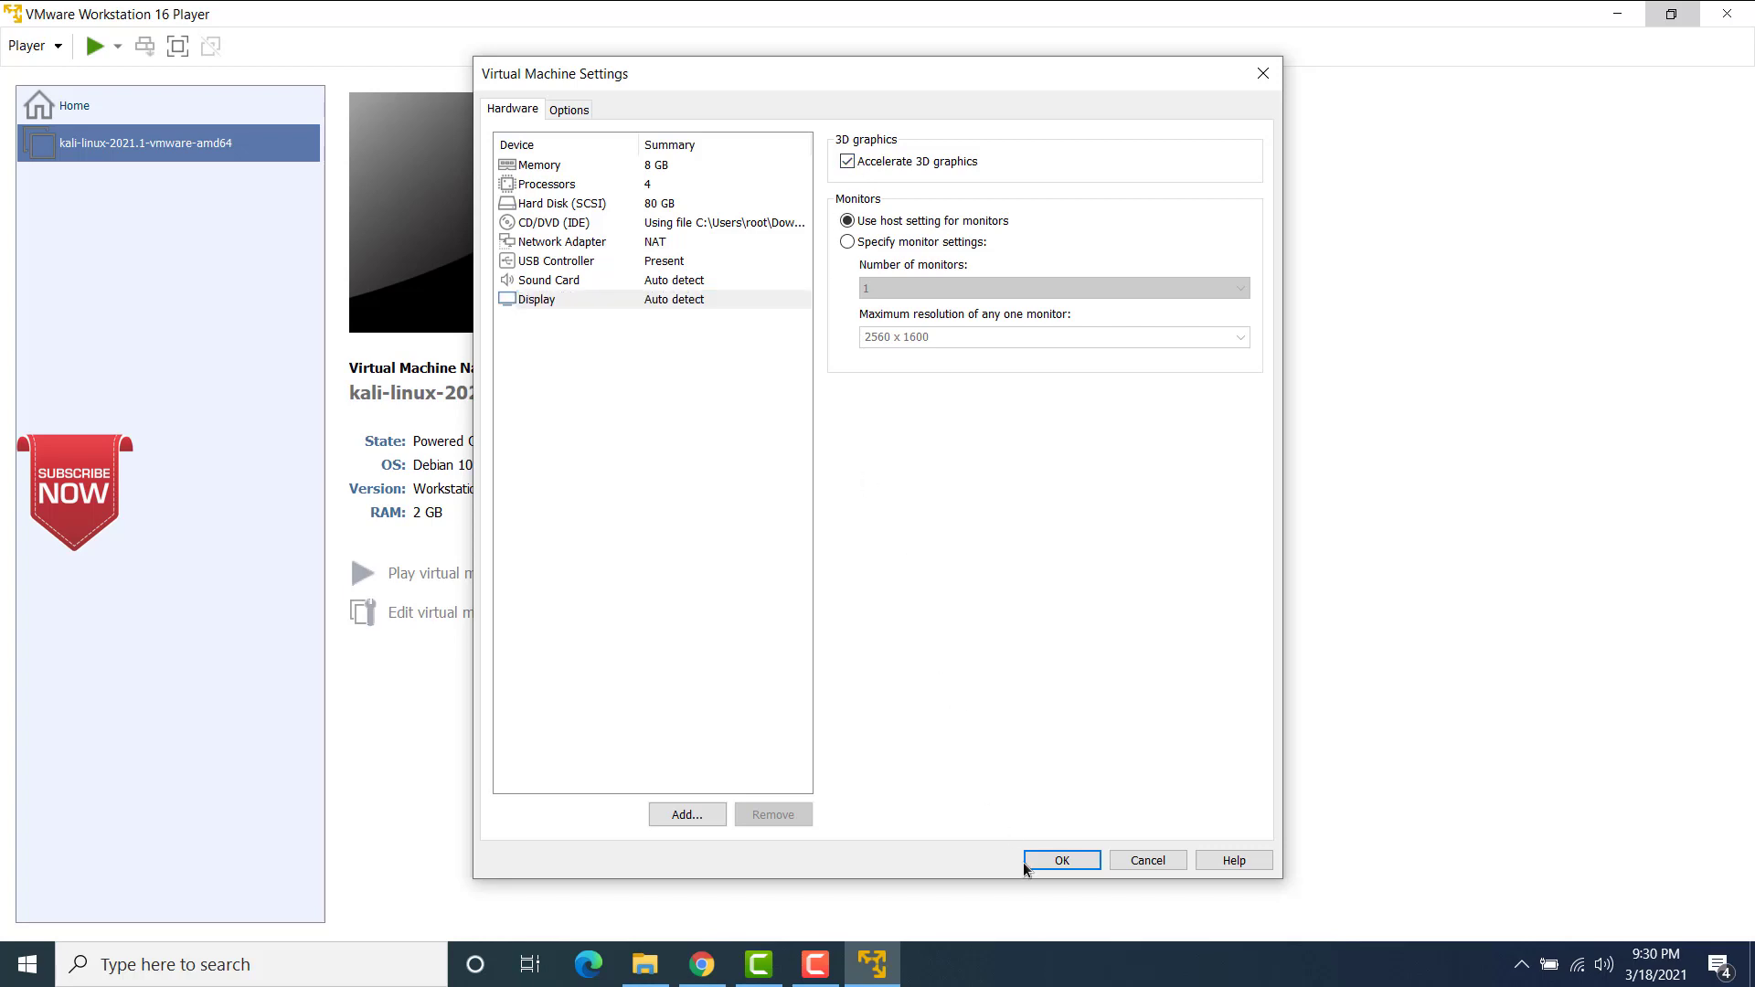
left_click(1045, 864)
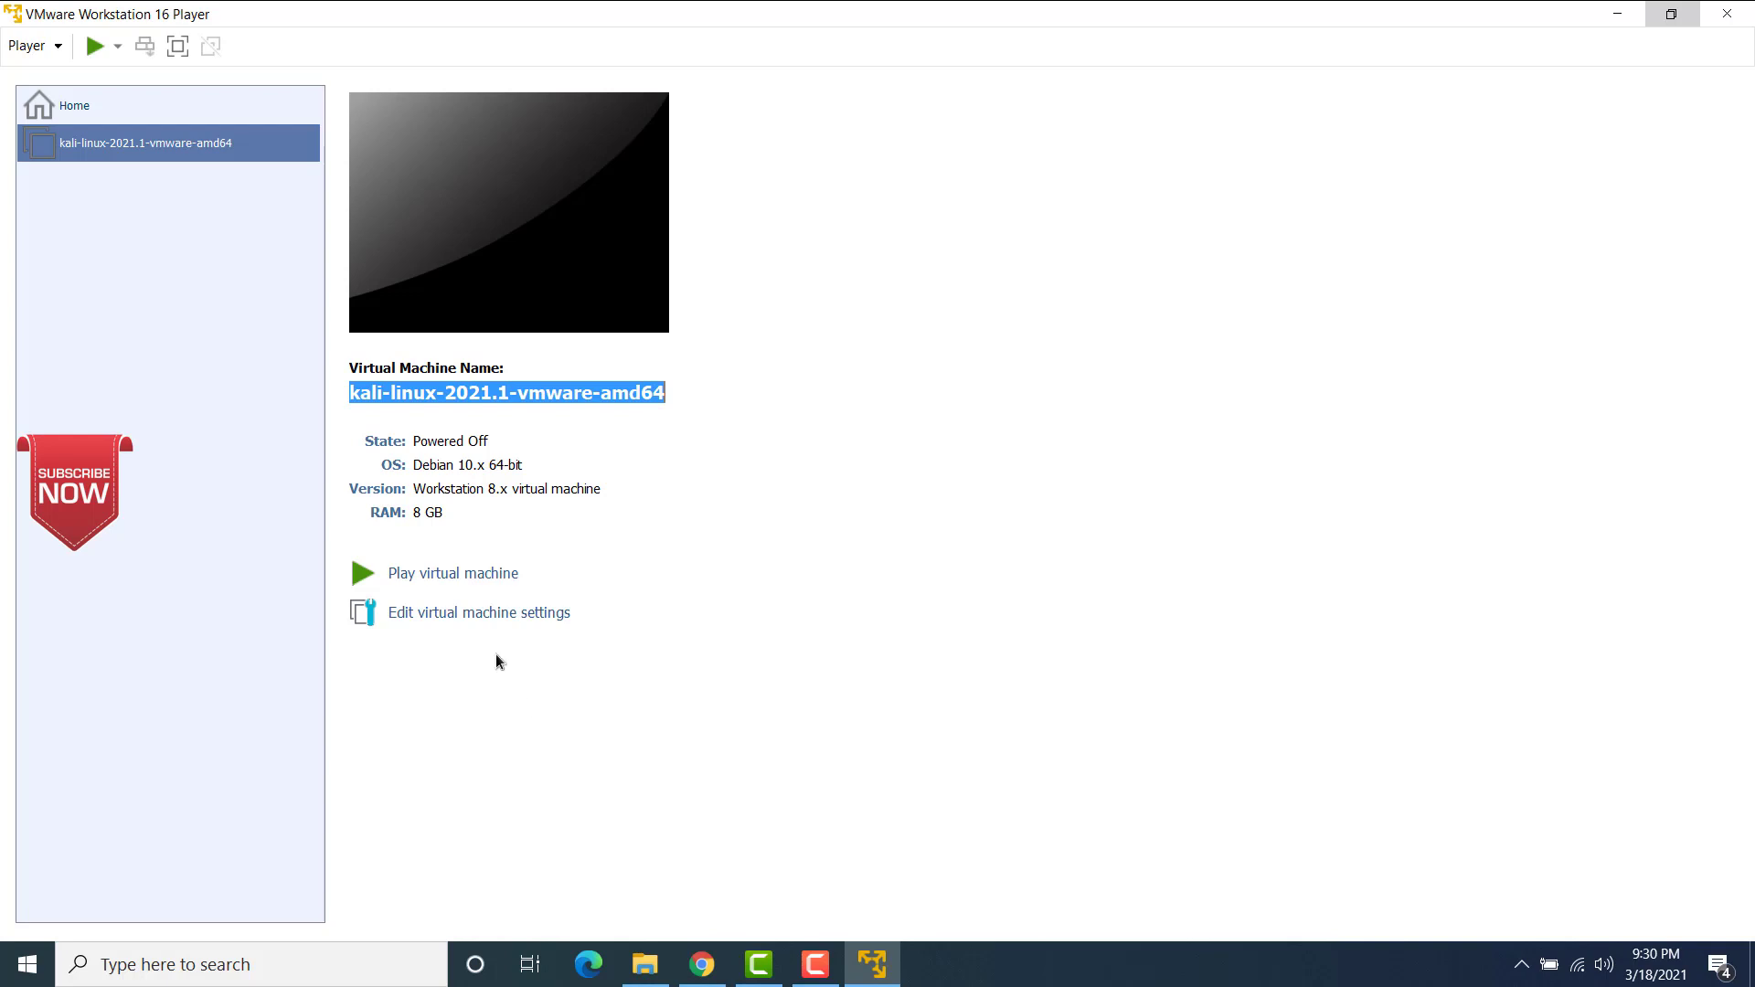
Step: Start the virtual machine, declaring it as copied, and log in as the kali user with the account password
left_click(469, 574)
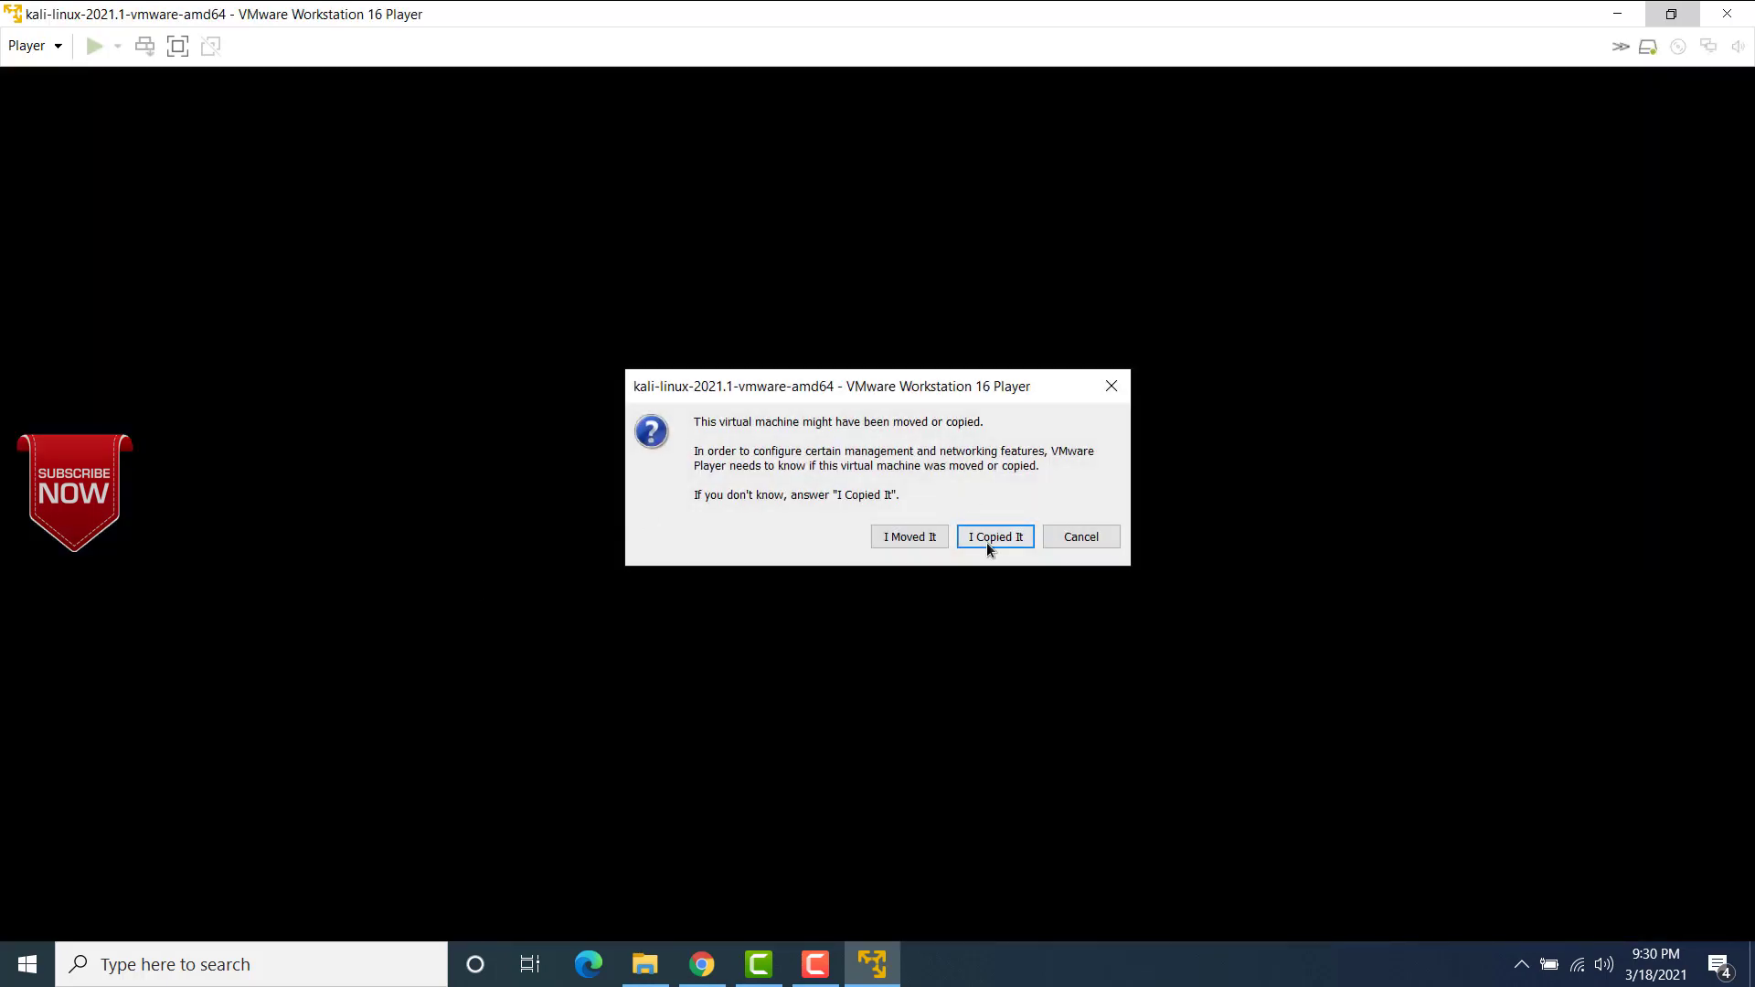
left_click(990, 540)
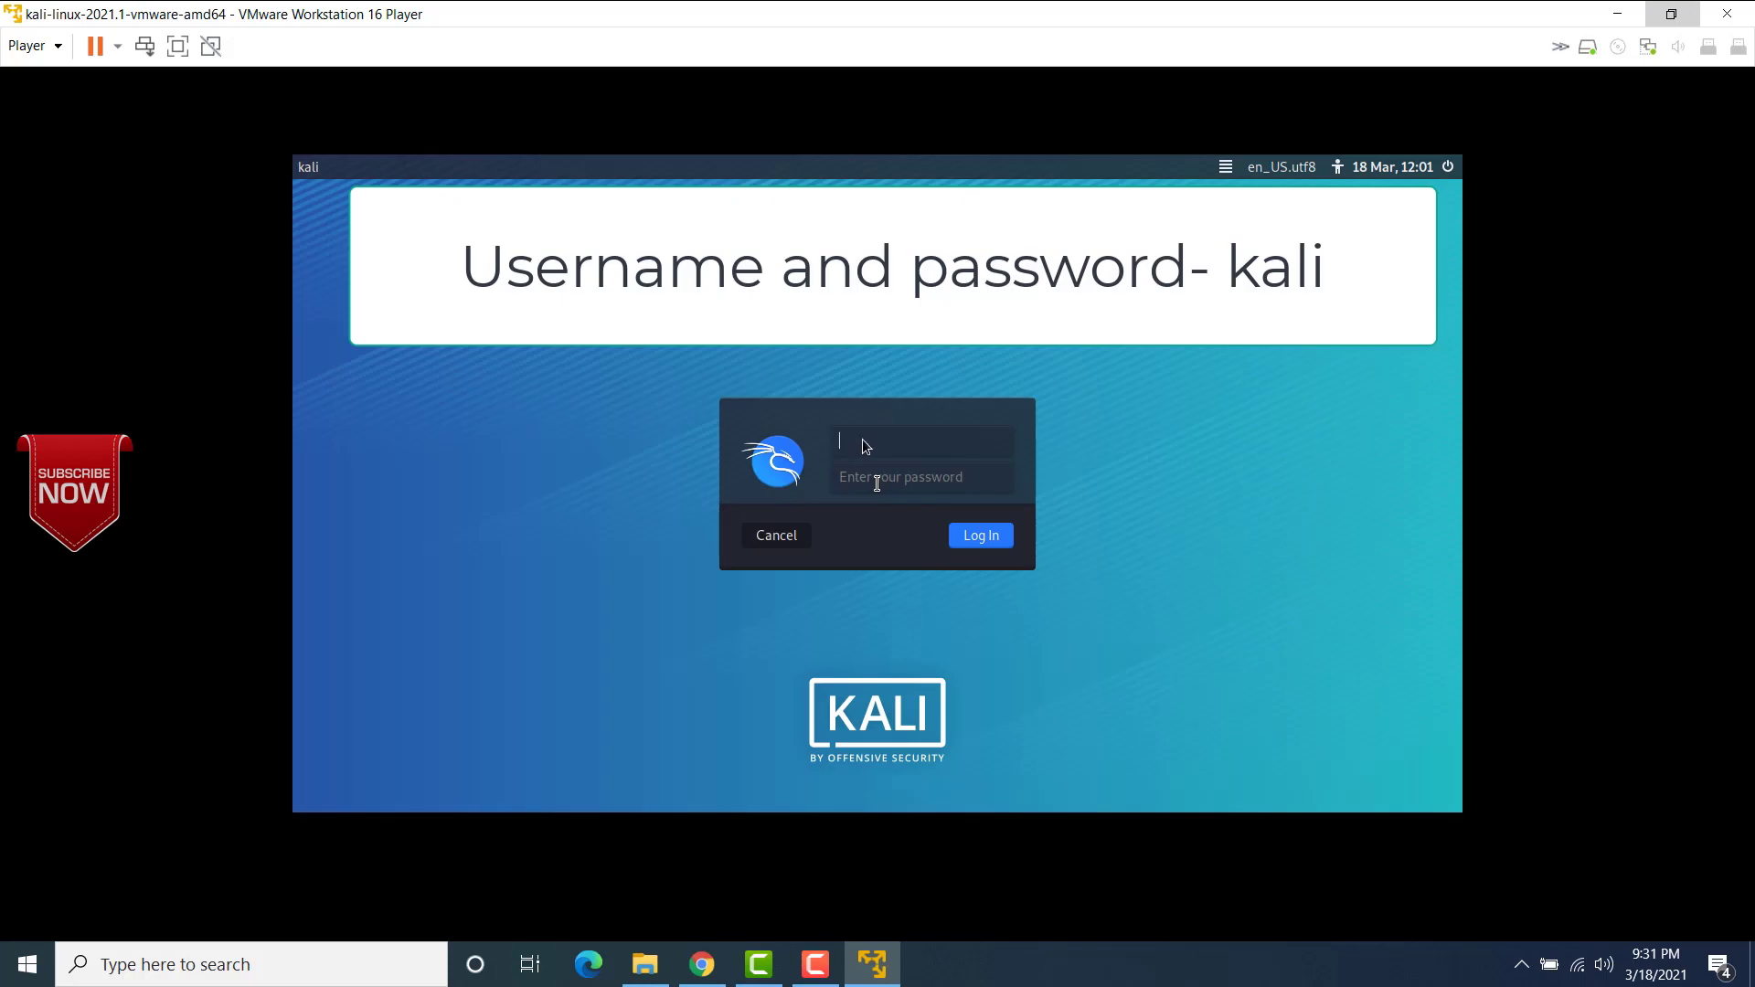
type("kali")
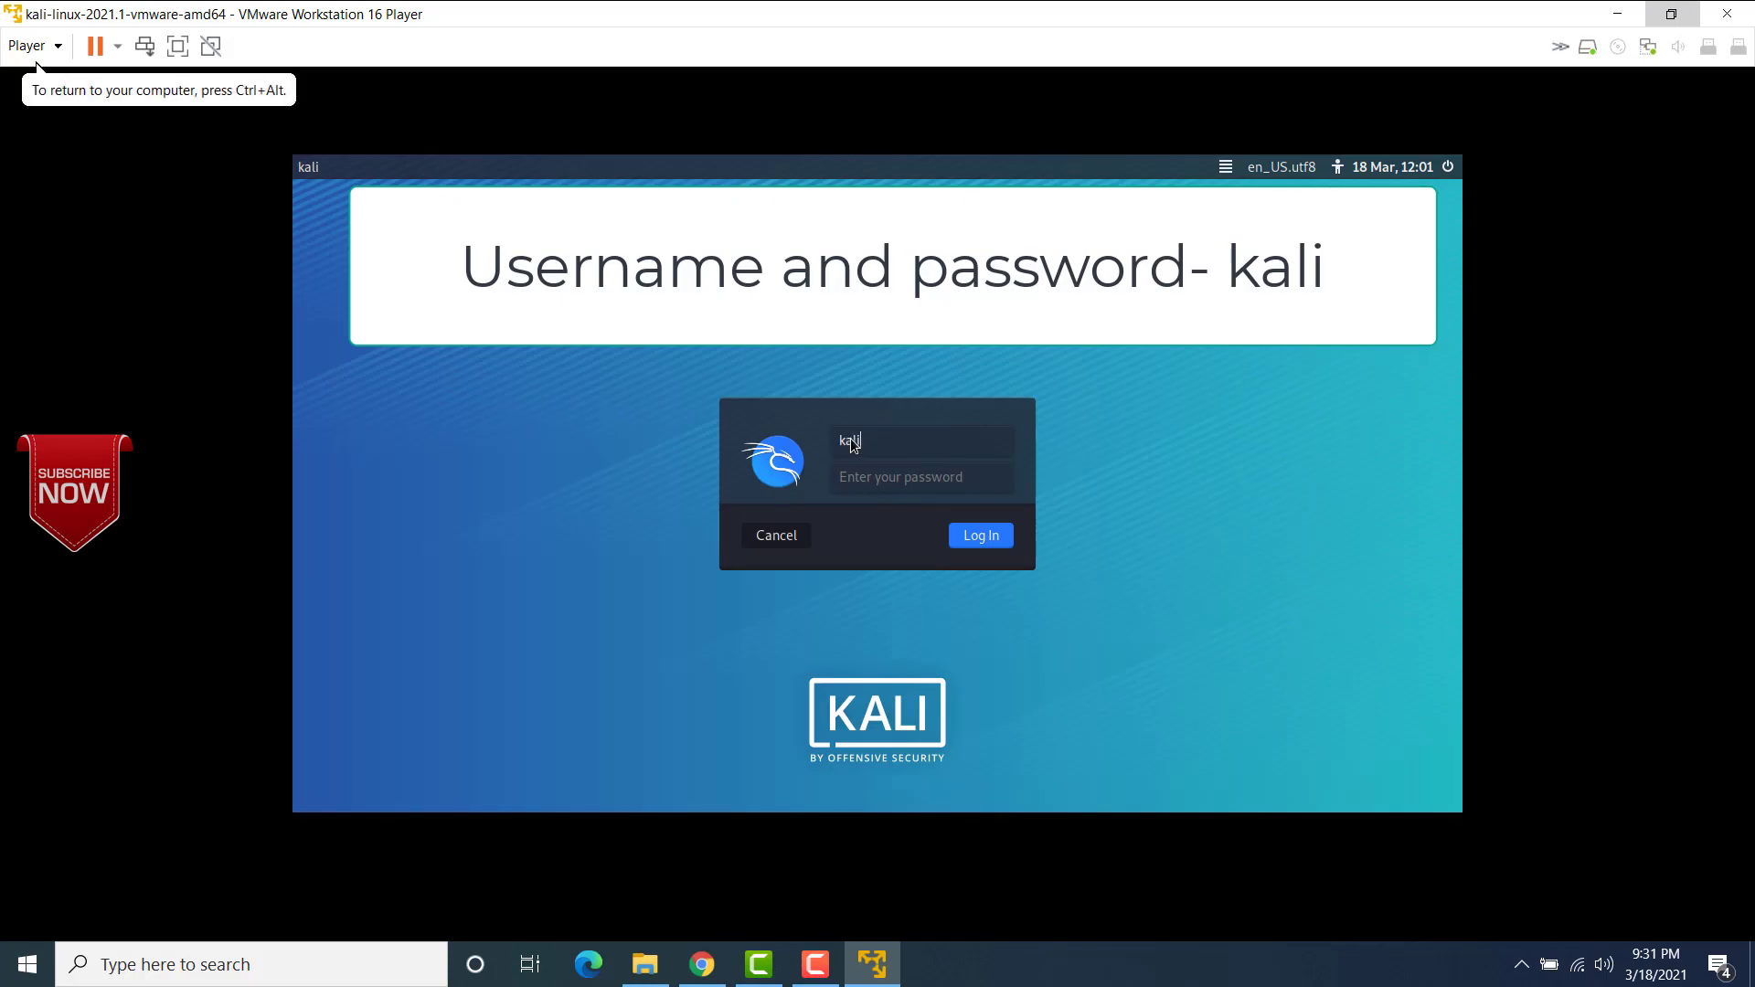
left_click(862, 479)
left_click(983, 536)
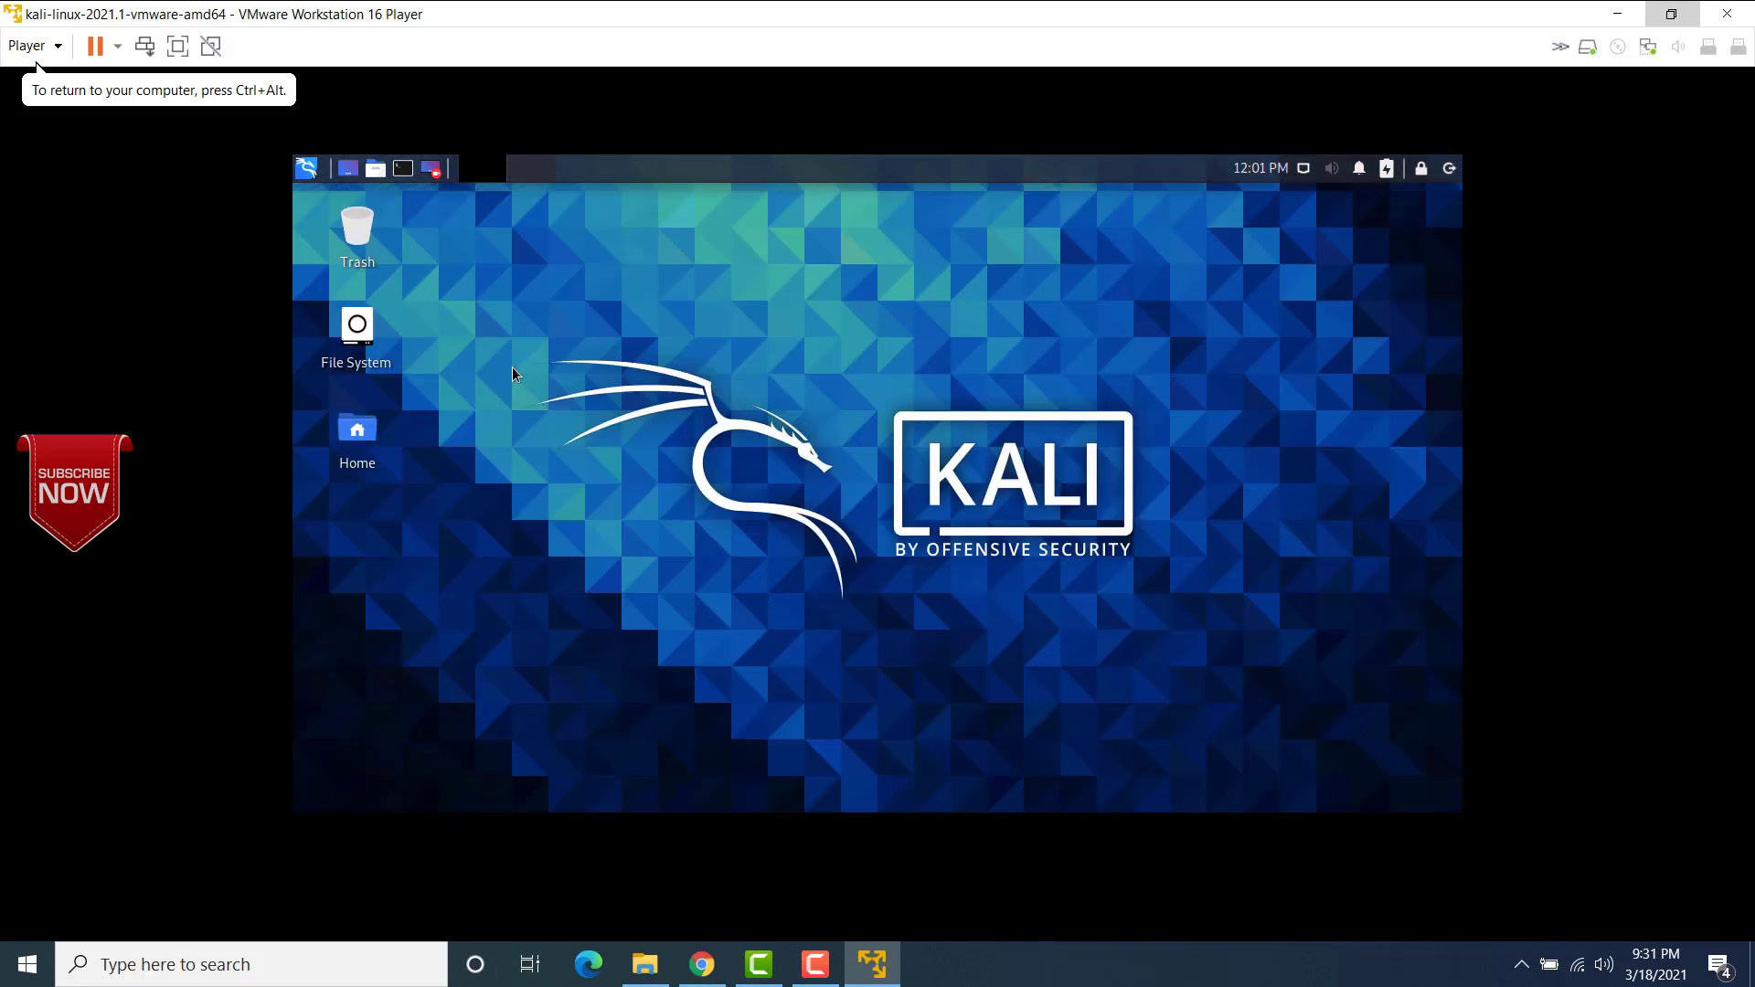
Step: Show the virtual machine in full screen and check Kali's Display settings, closing them without changes
left_click(177, 53)
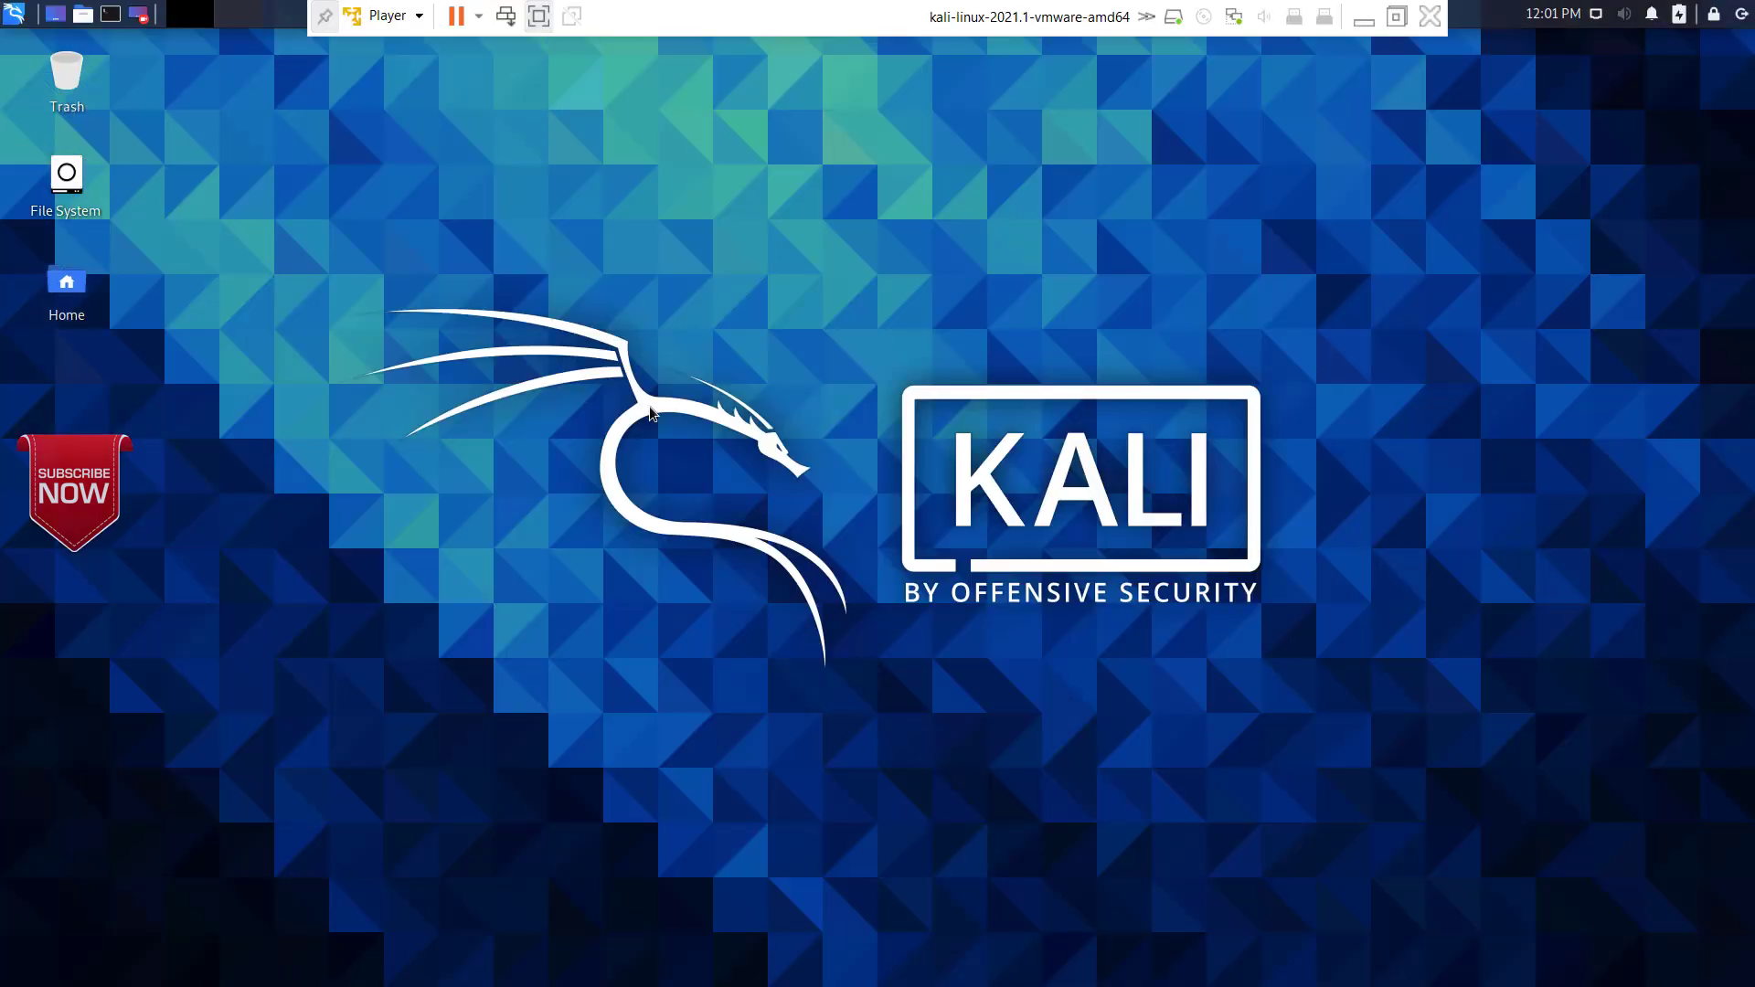
left_click(14, 15)
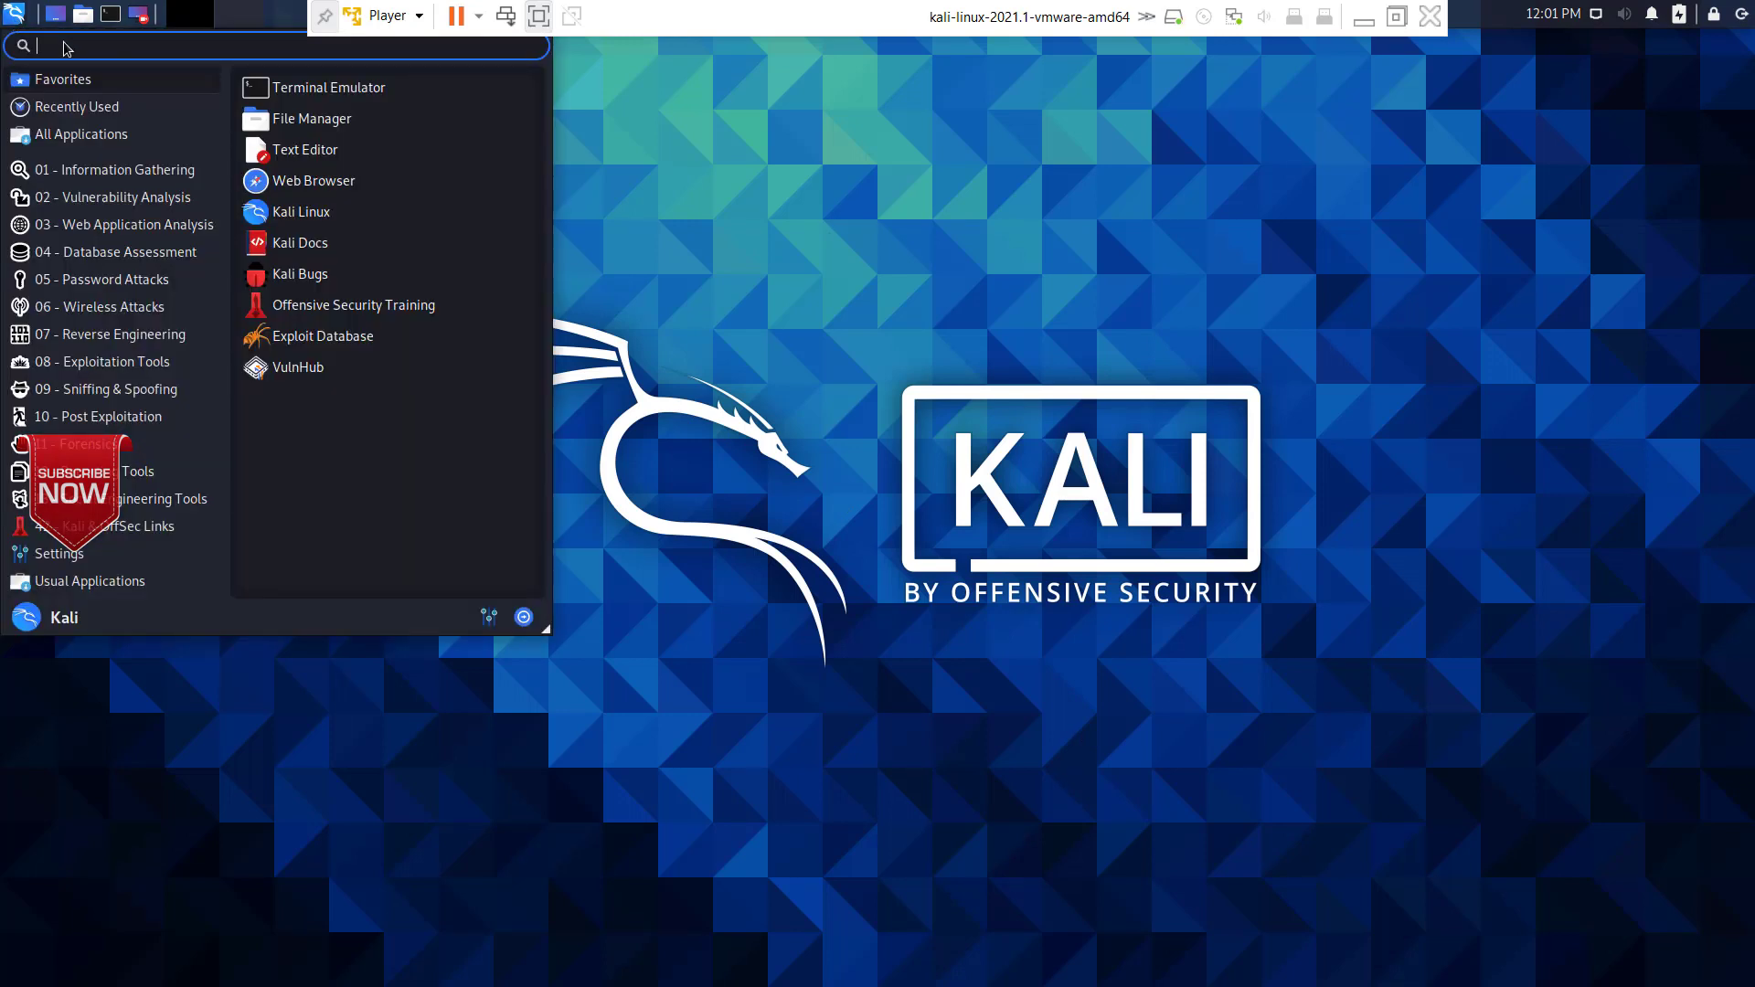
type("displ")
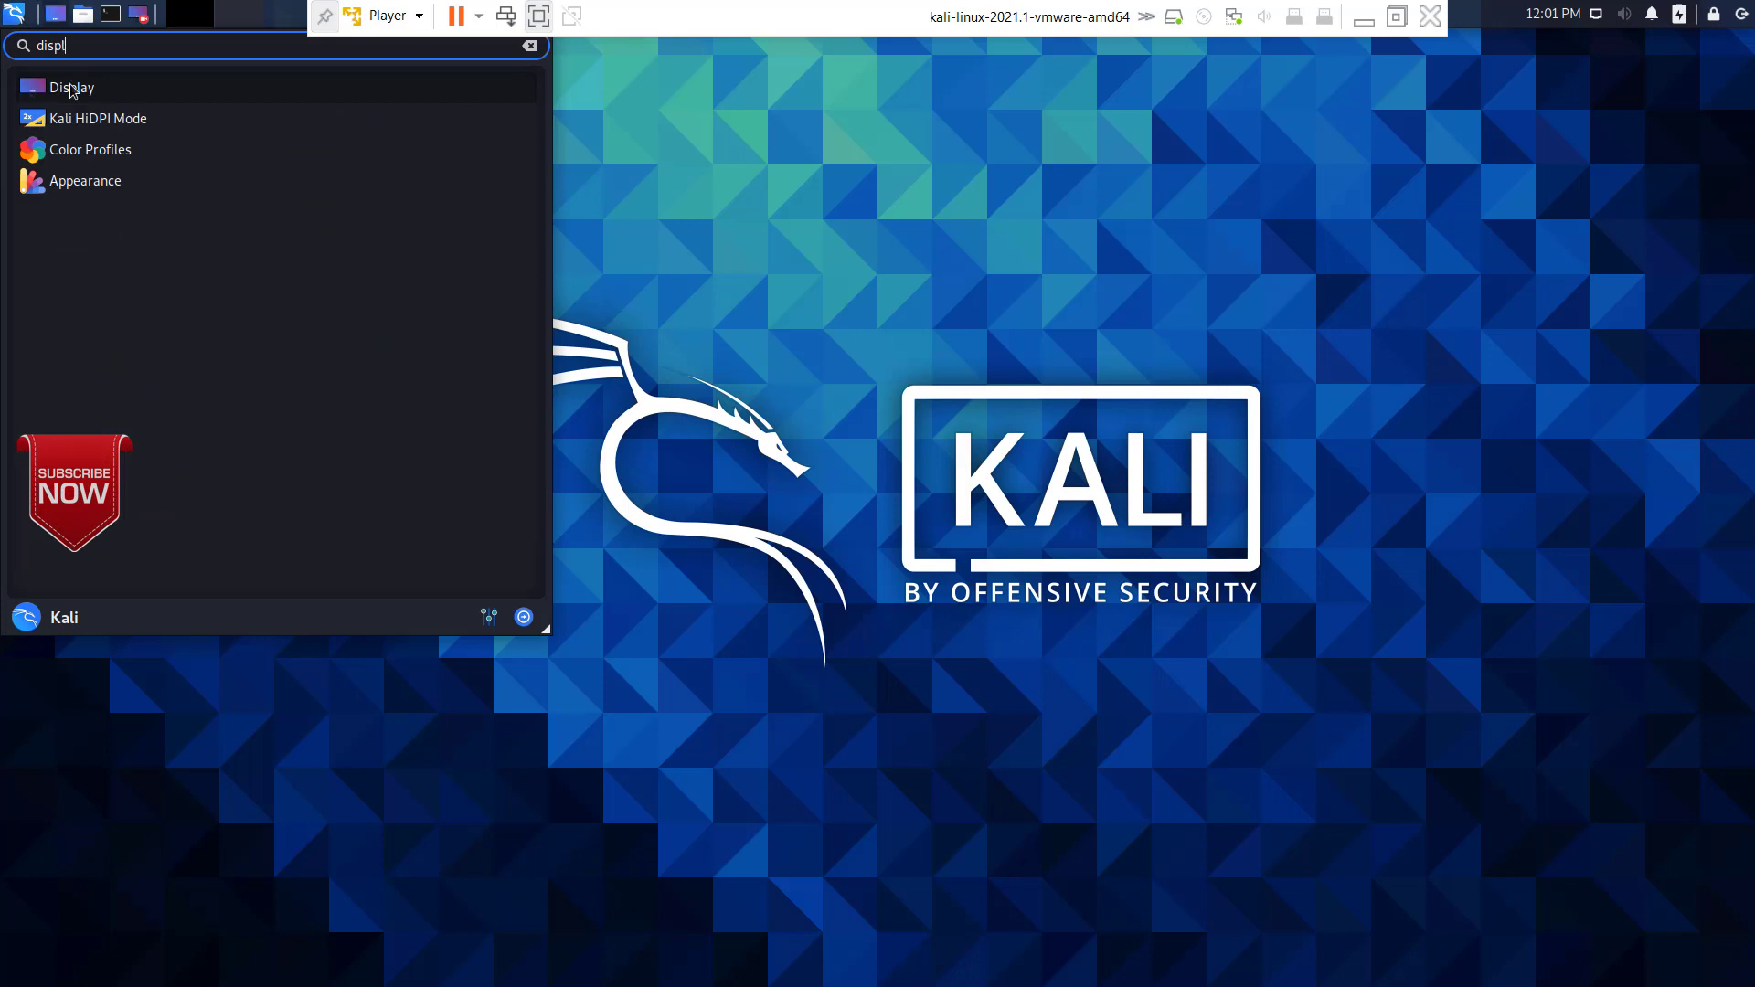
left_click(78, 92)
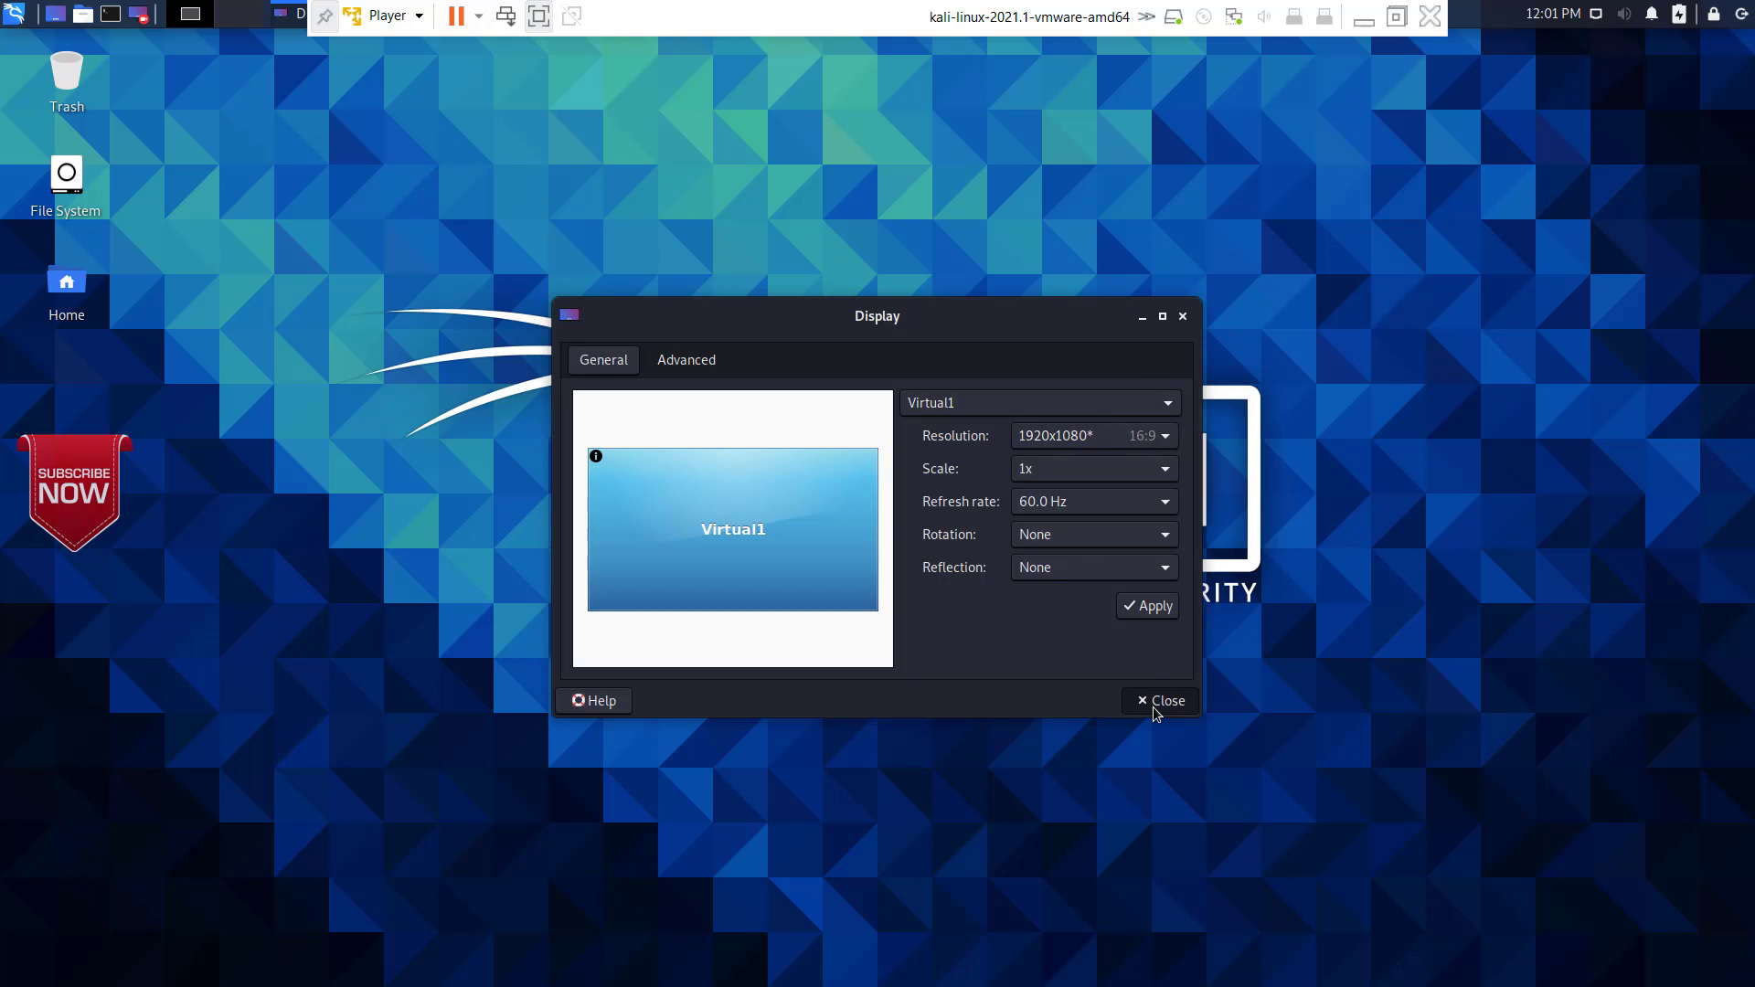
left_click(1153, 703)
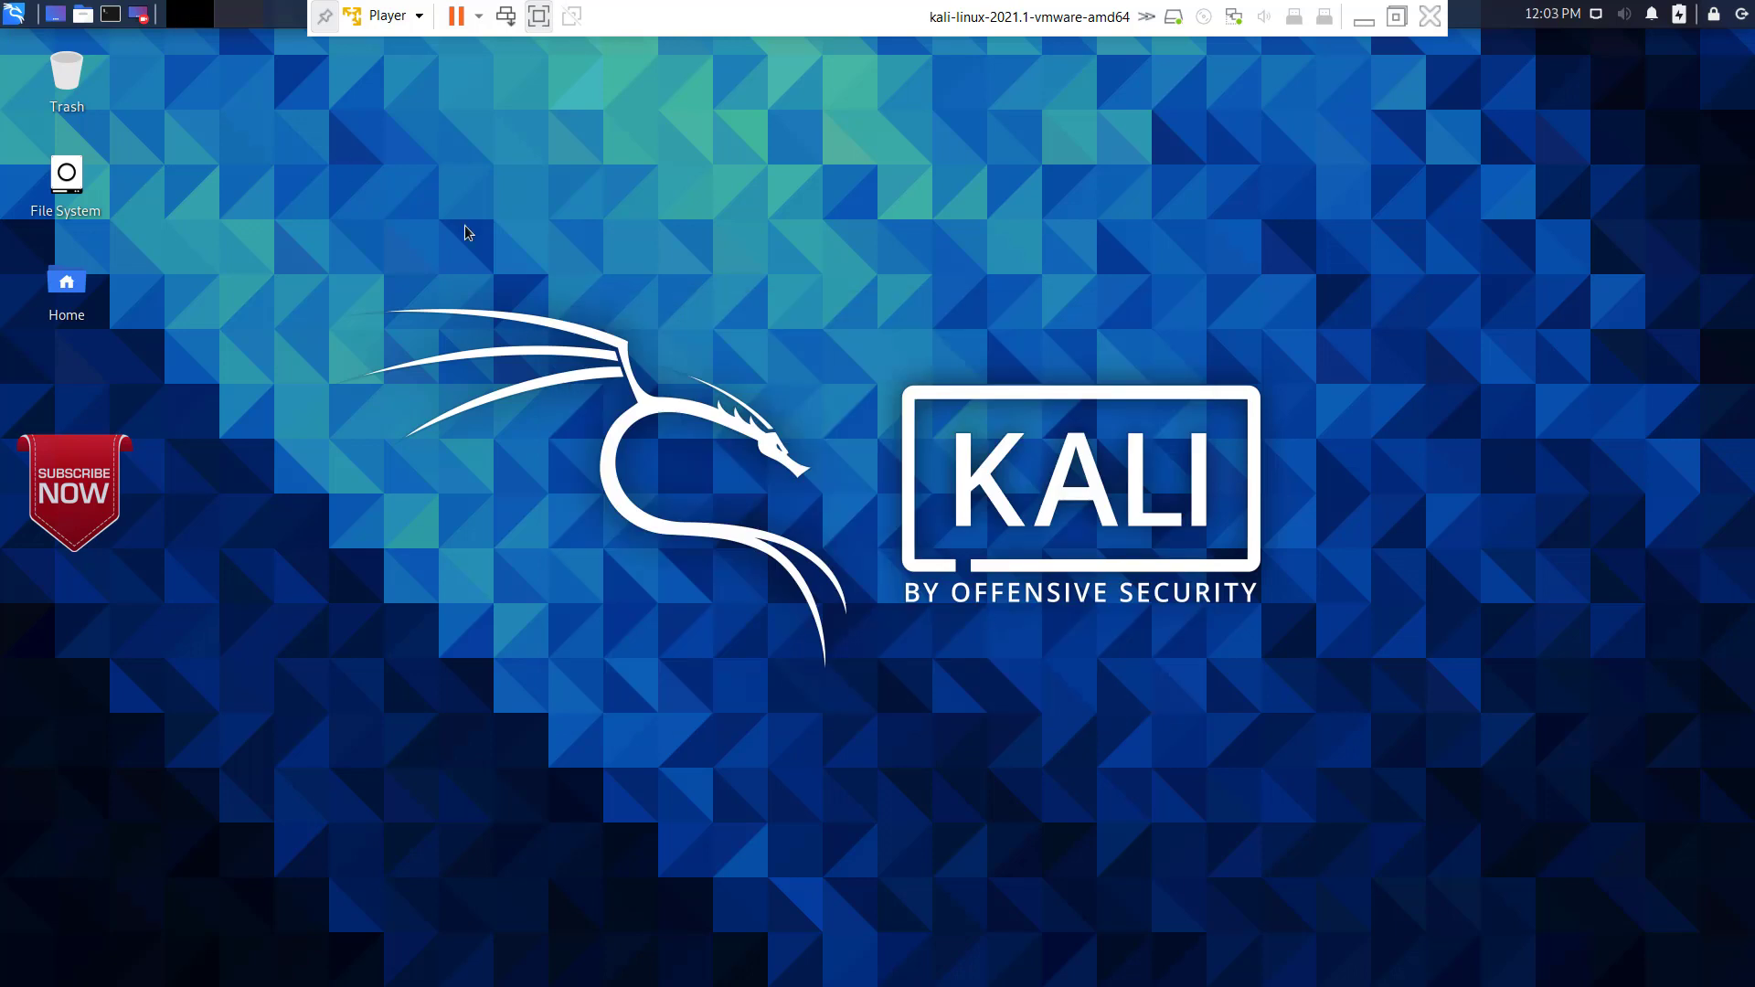
Step: Open a terminal in Kali and get a root shell with sudo su, entering the account password
left_click(109, 15)
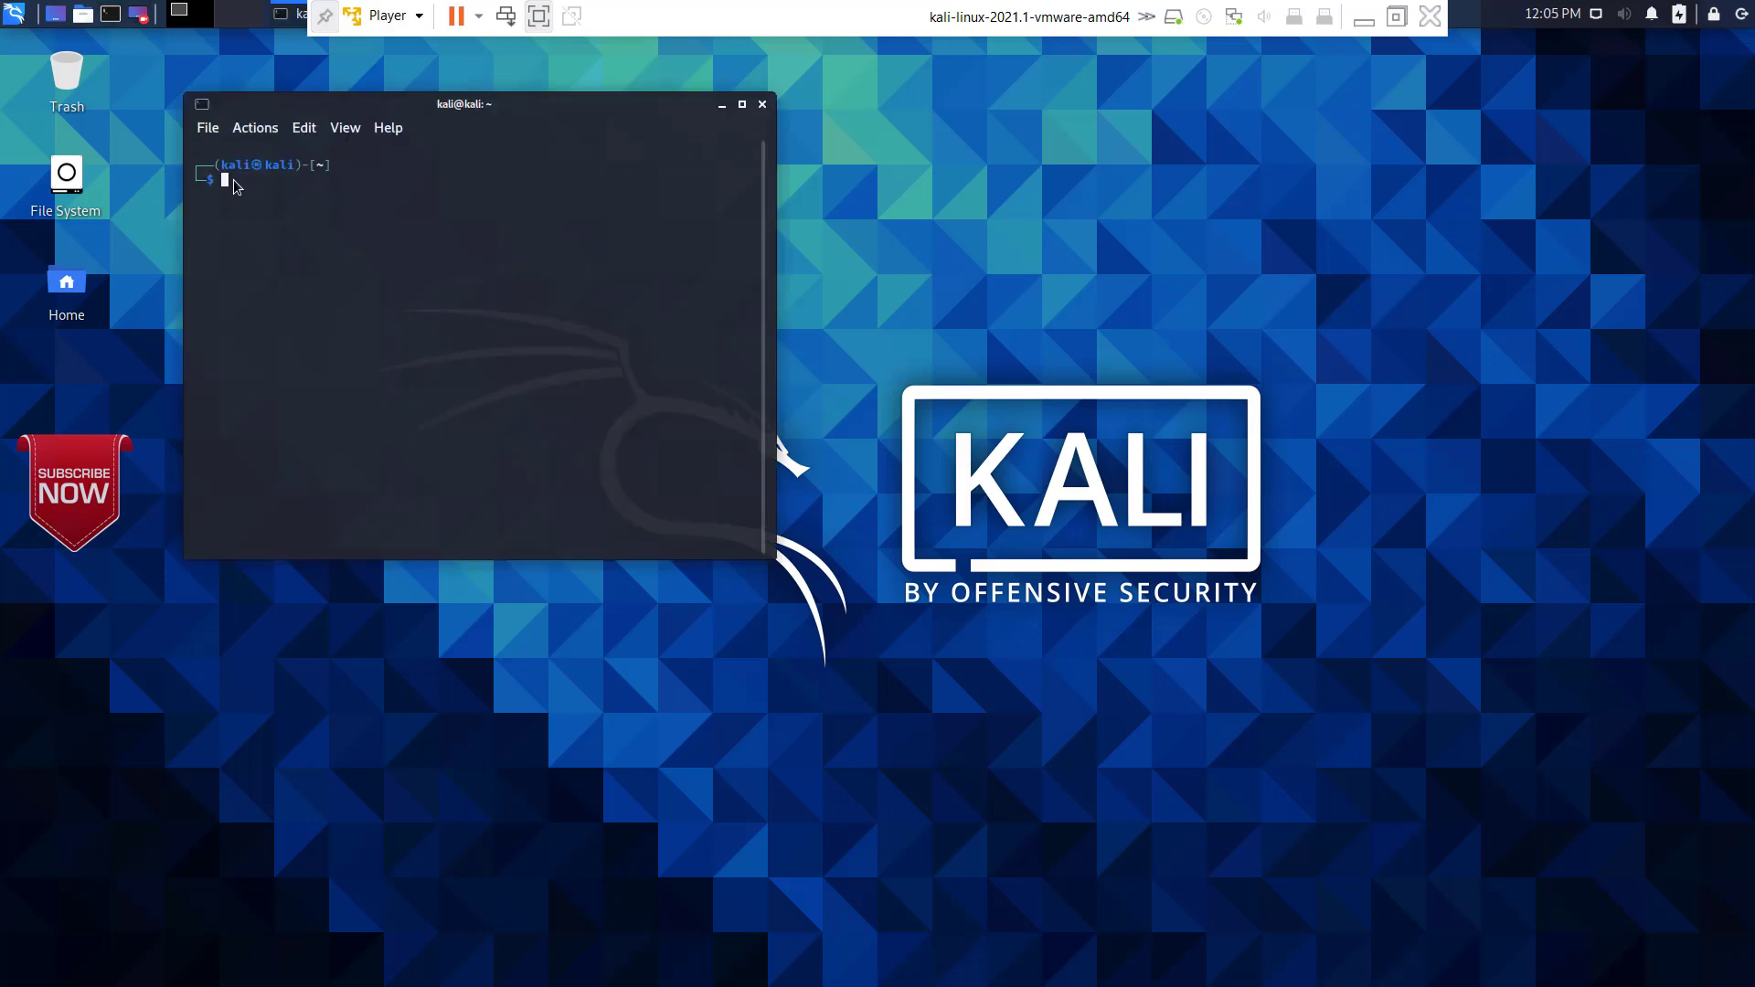
type("sudo su")
key("Return")
Step: Run passwd root and enter the new root password twice
key("Return")
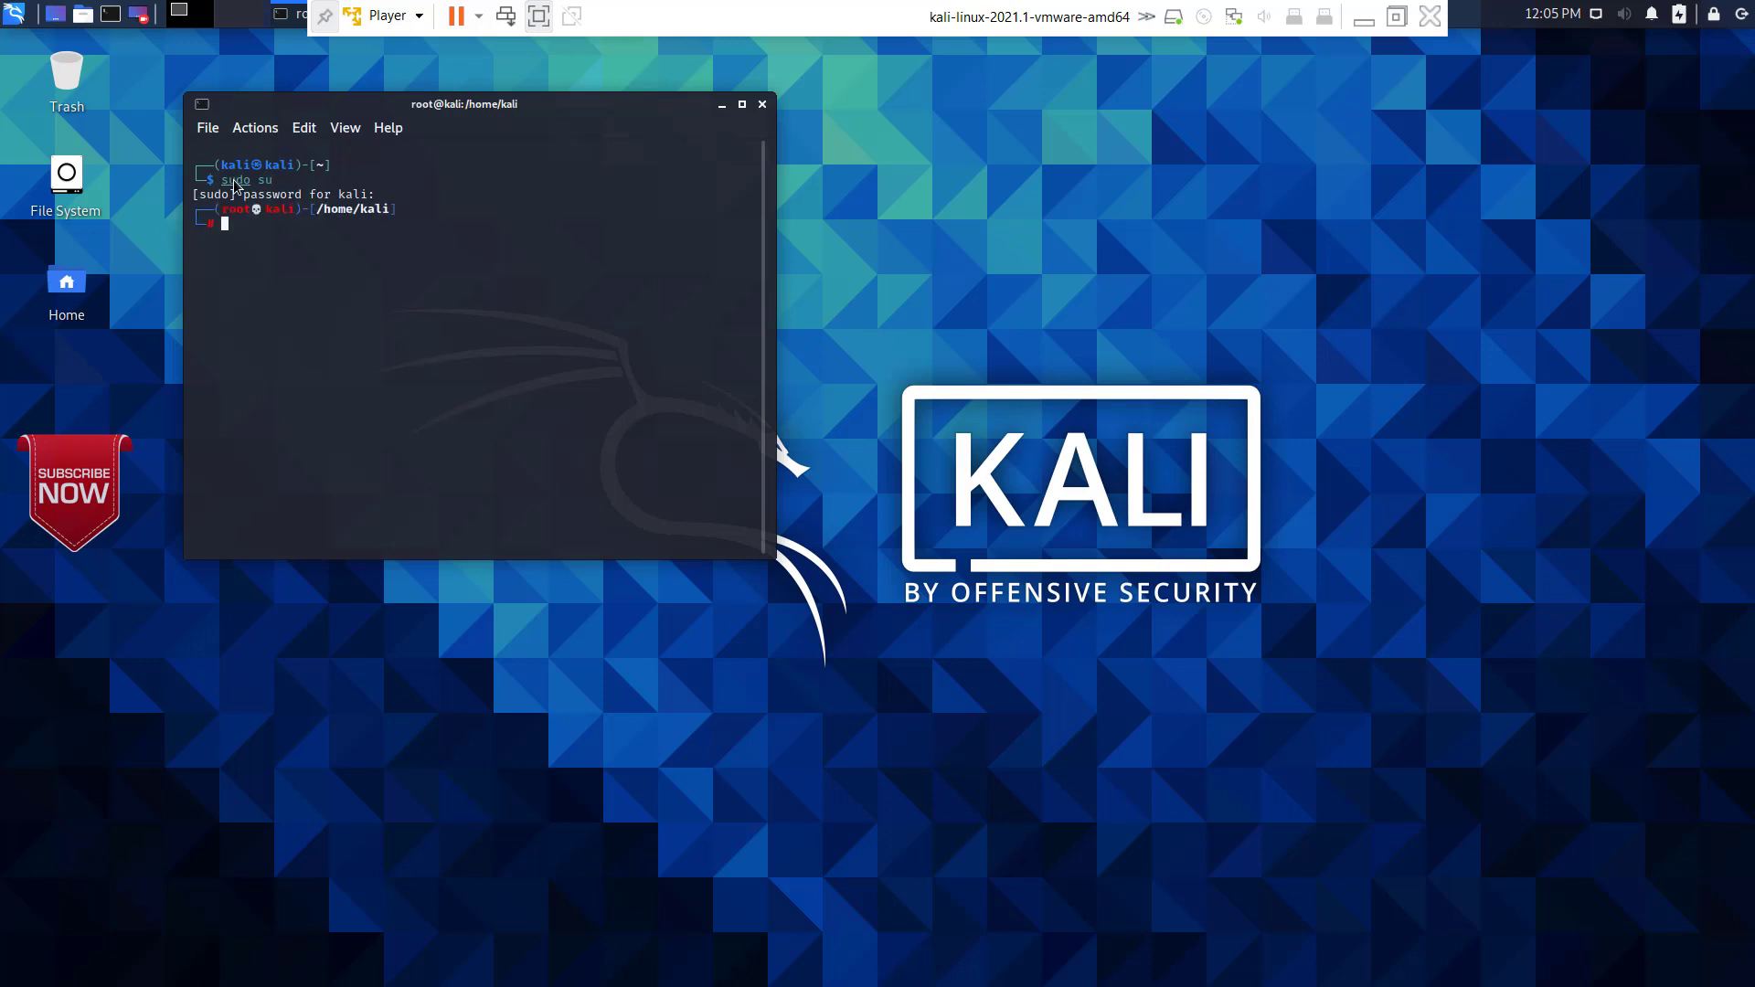
type("passwd root")
key("Return")
key("Return")
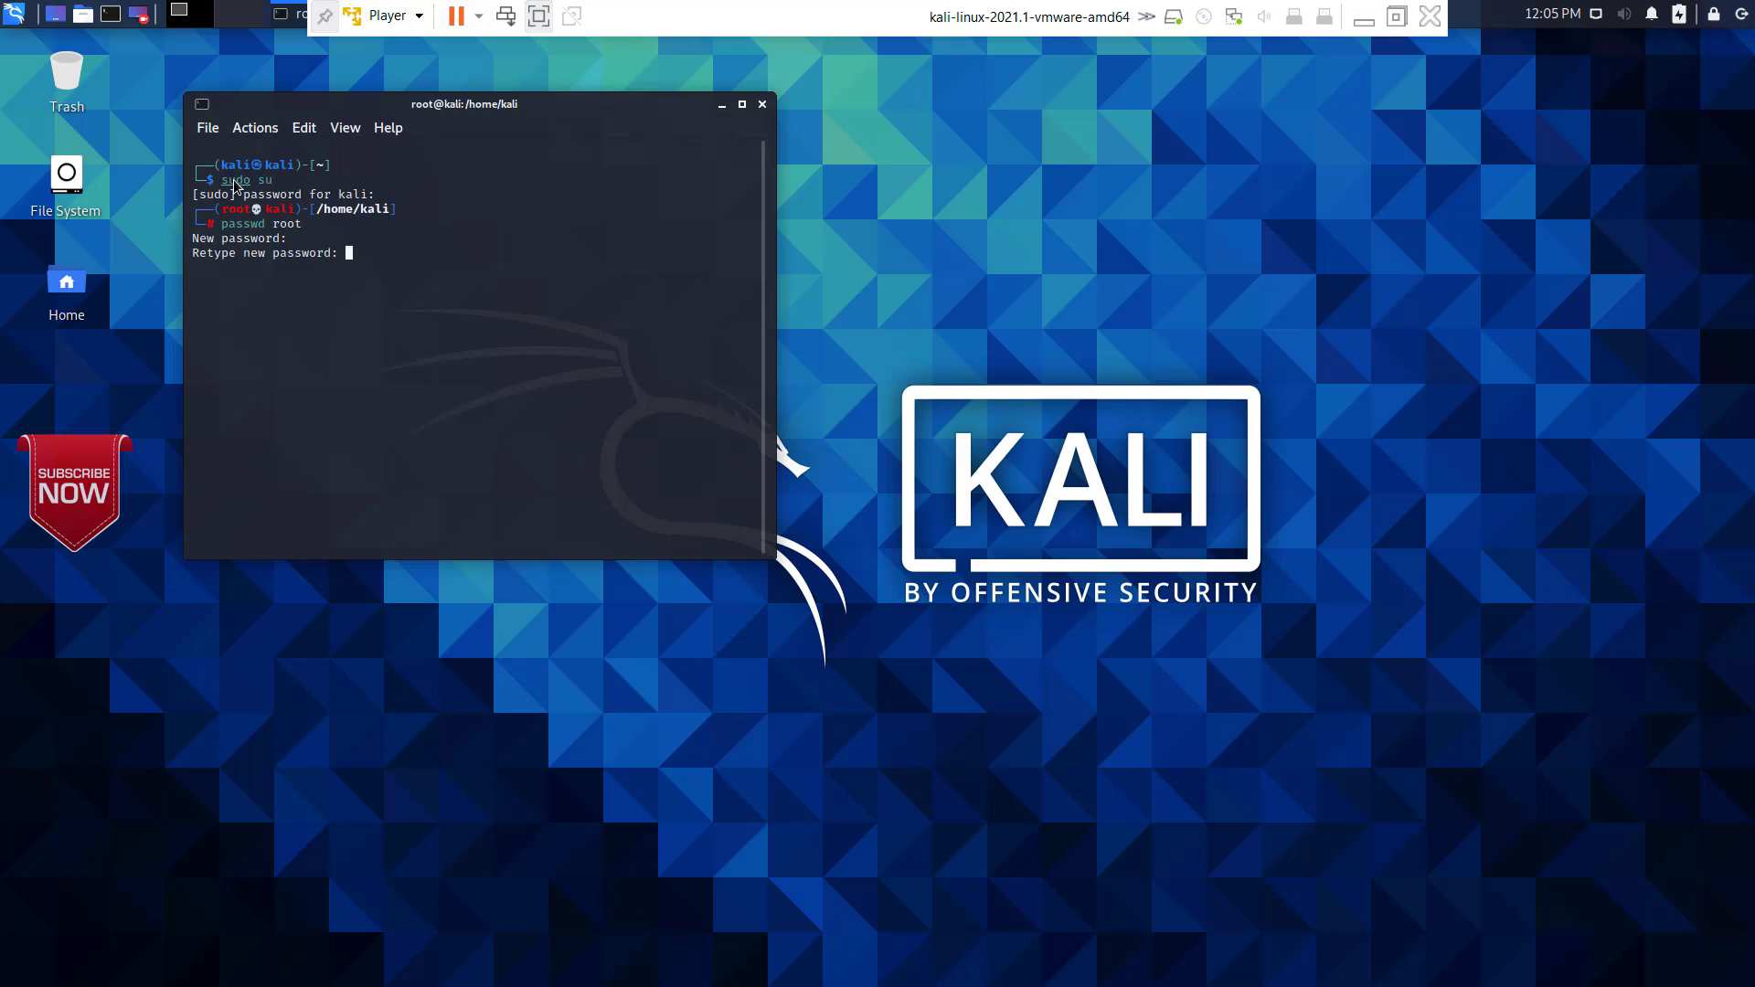
key("Return")
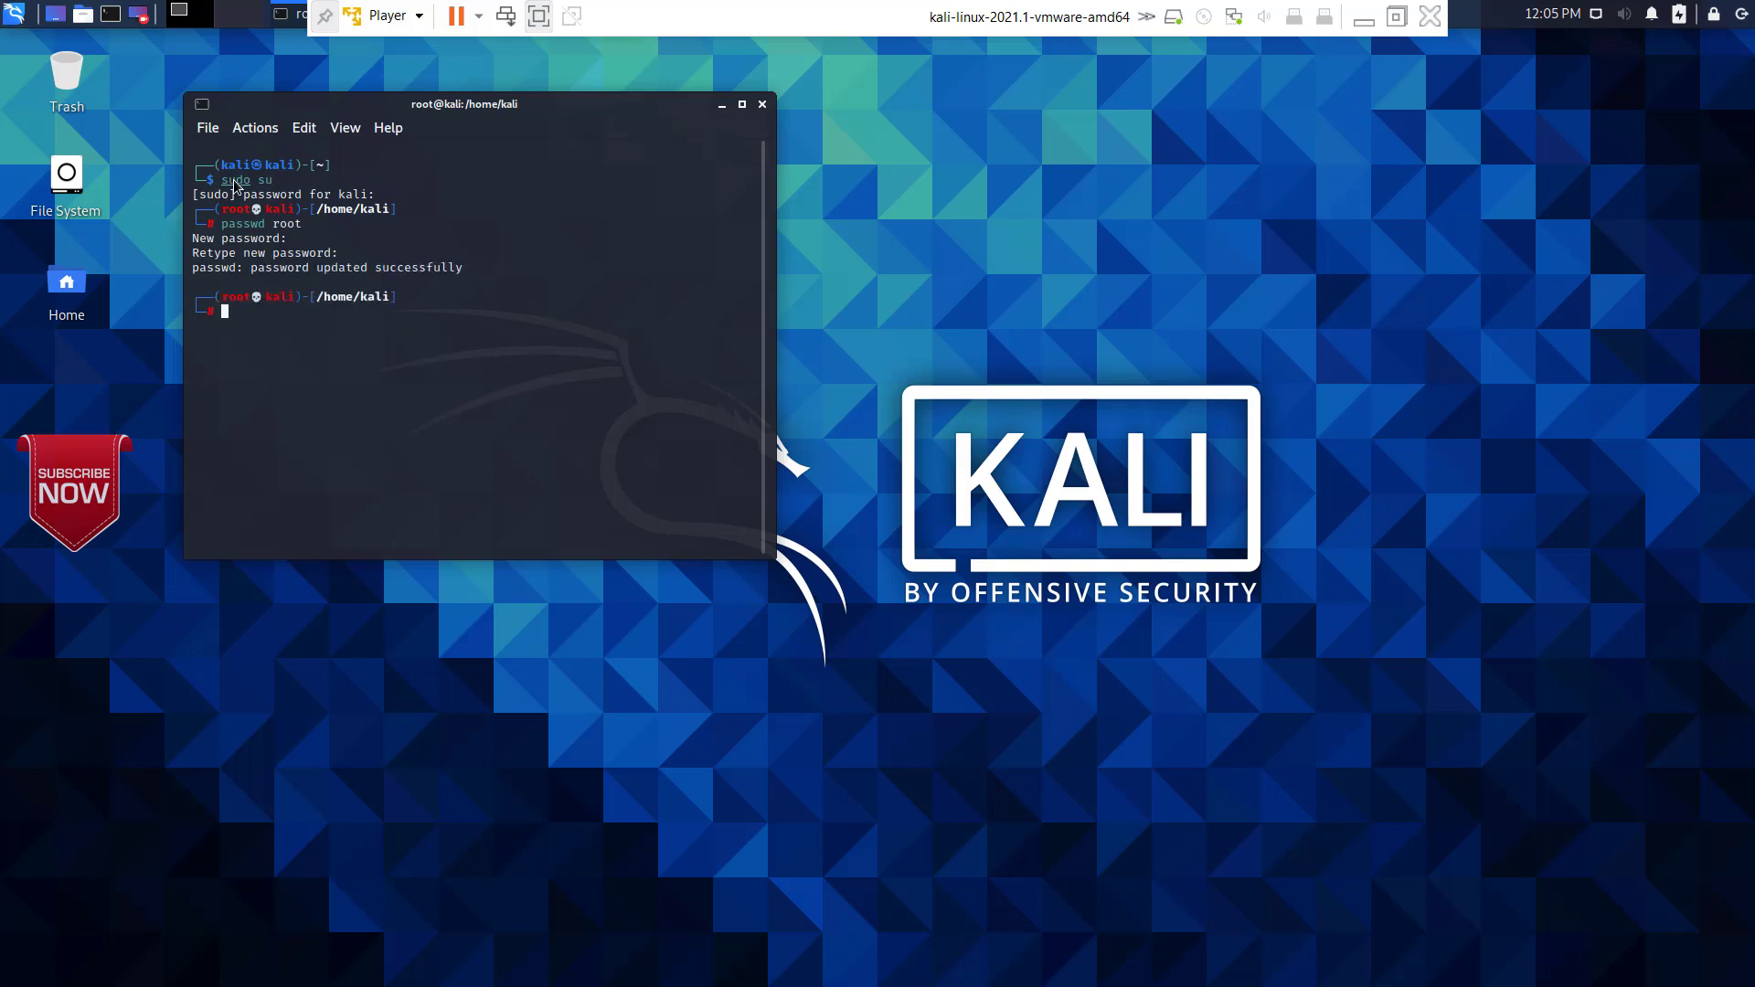
Step: Exit the root shell and close the terminal window
type("exit")
key("Return")
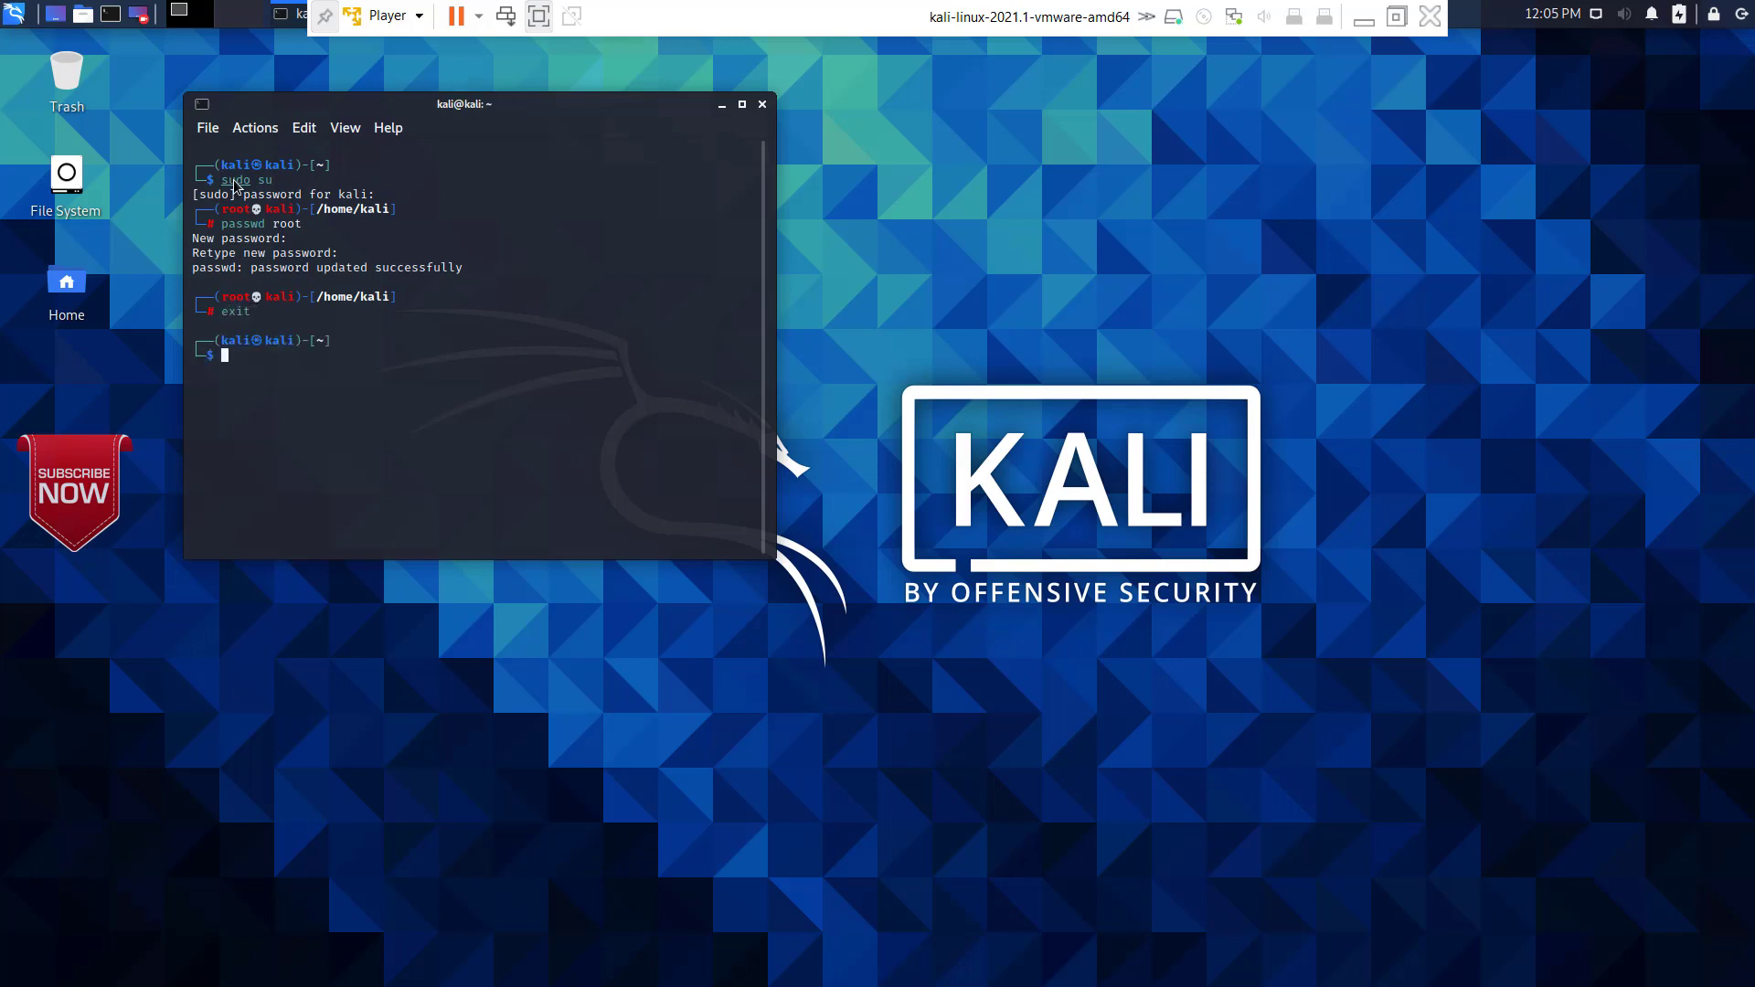
left_click(762, 104)
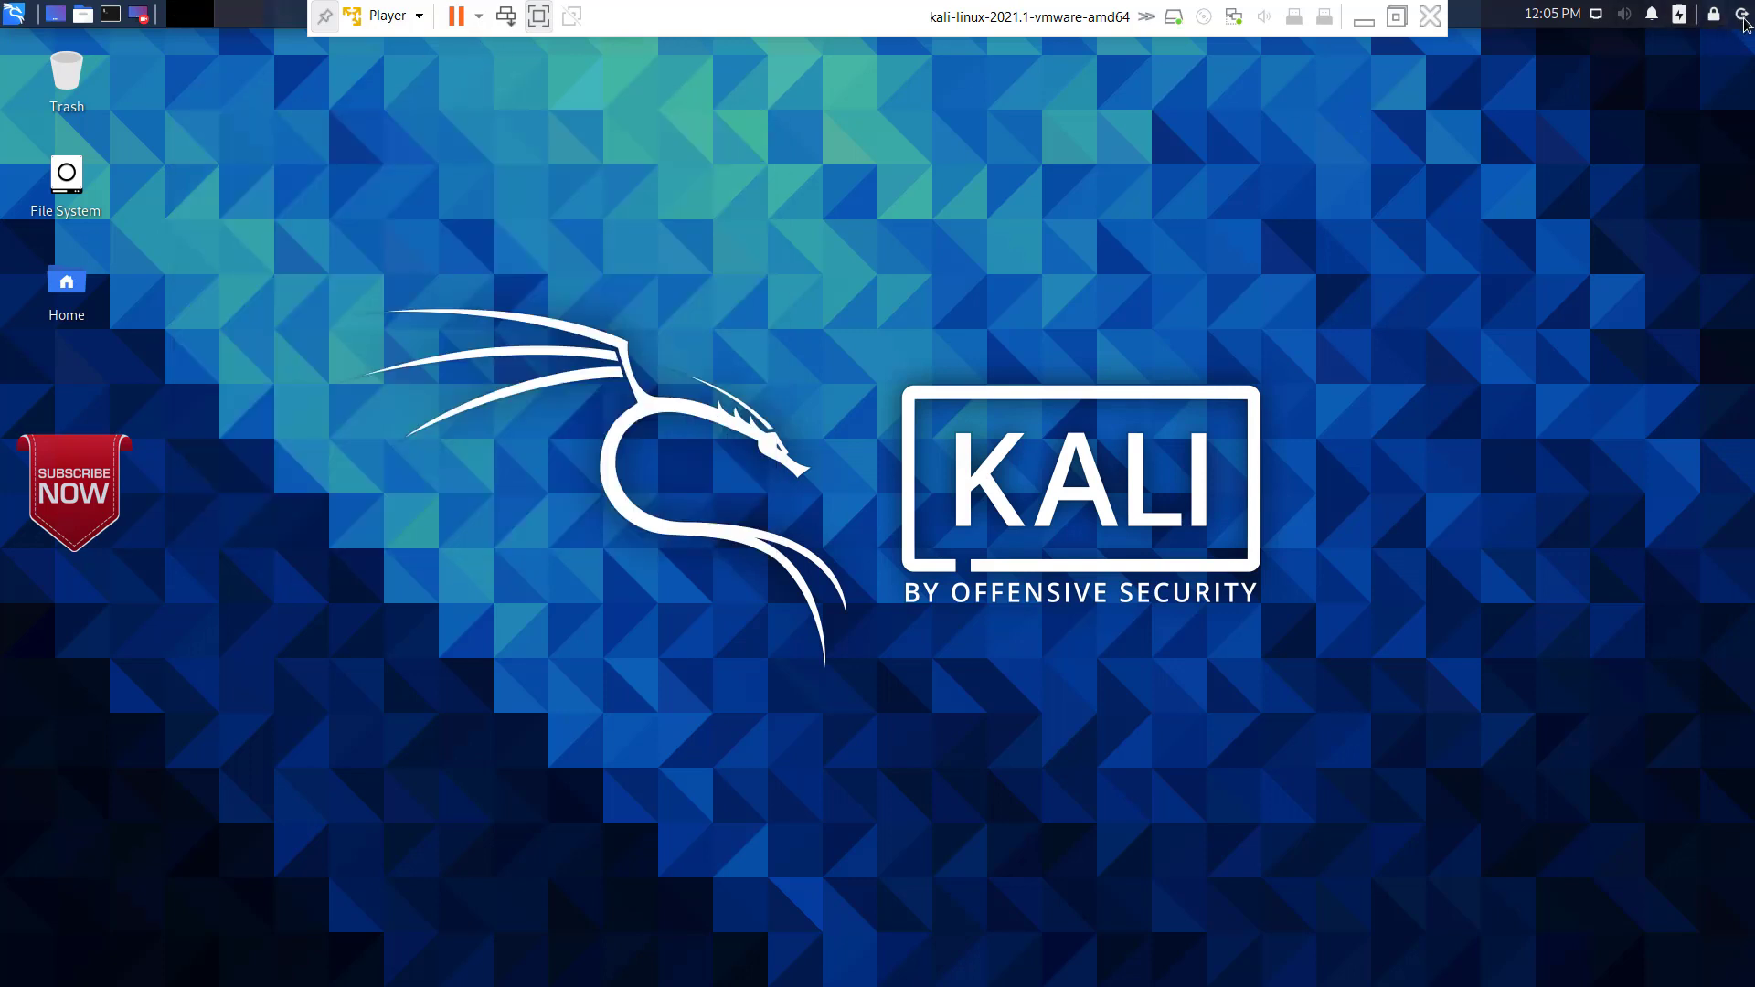
Step: Switch user and log in as root with the root password, then leave full screen mode
left_click(1744, 18)
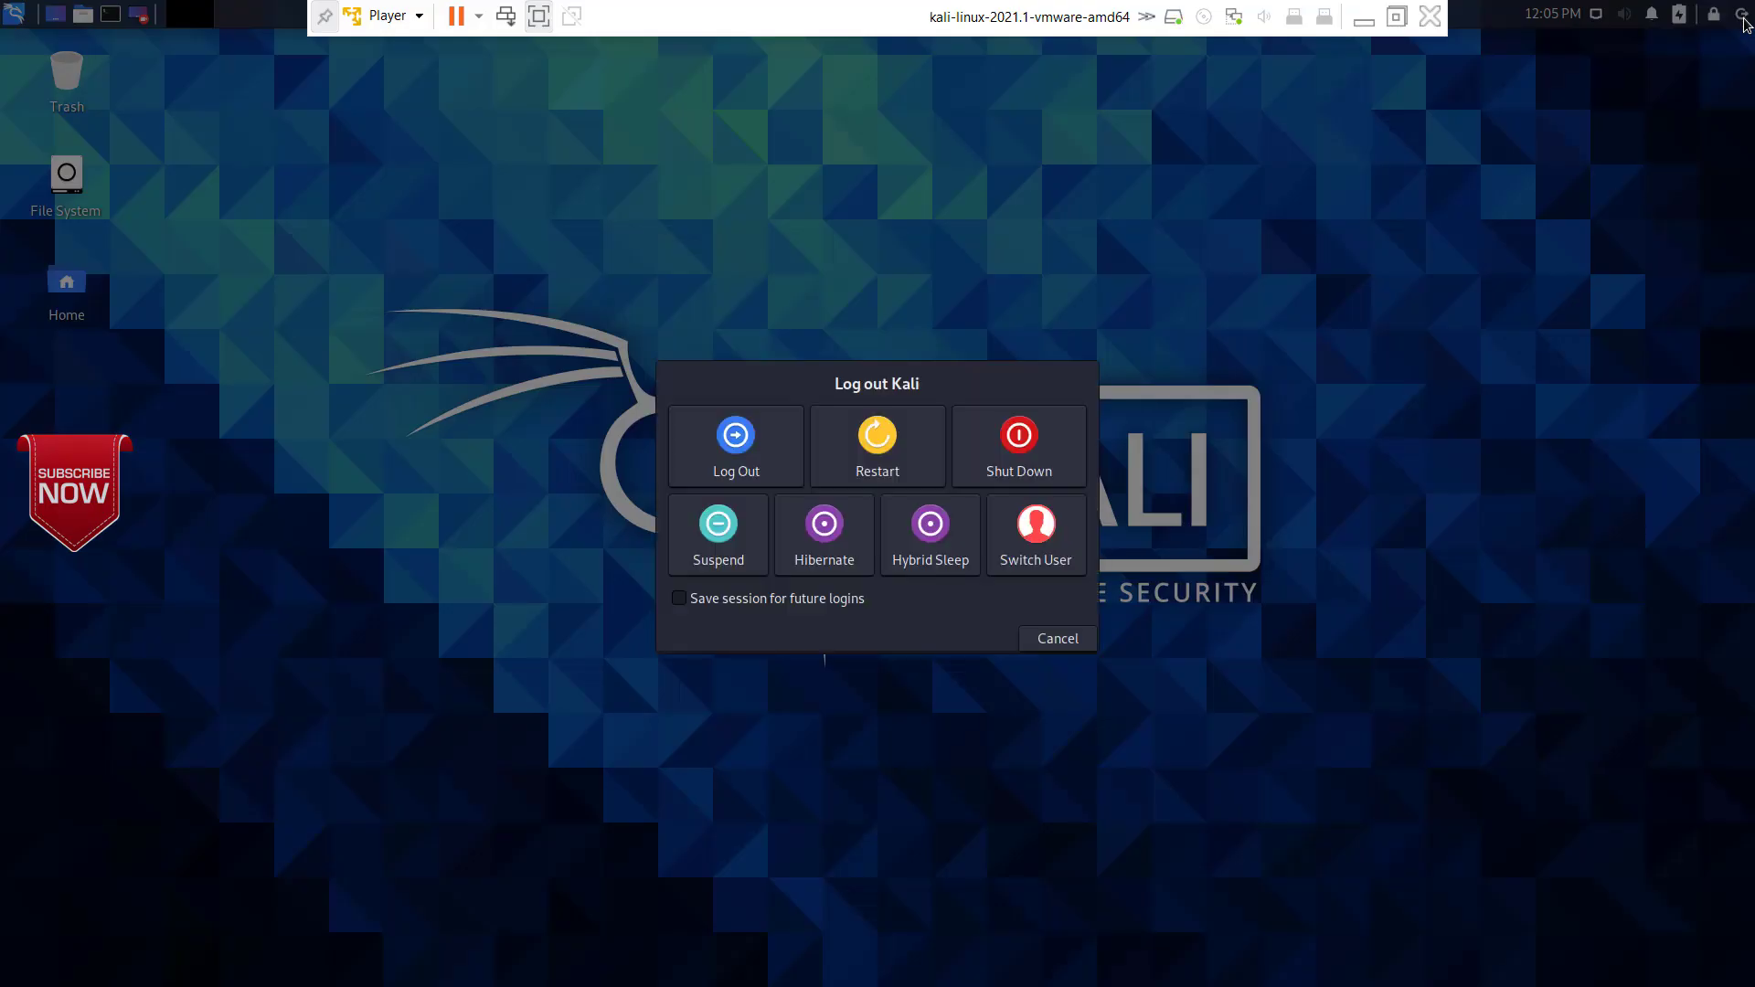
left_click(1029, 532)
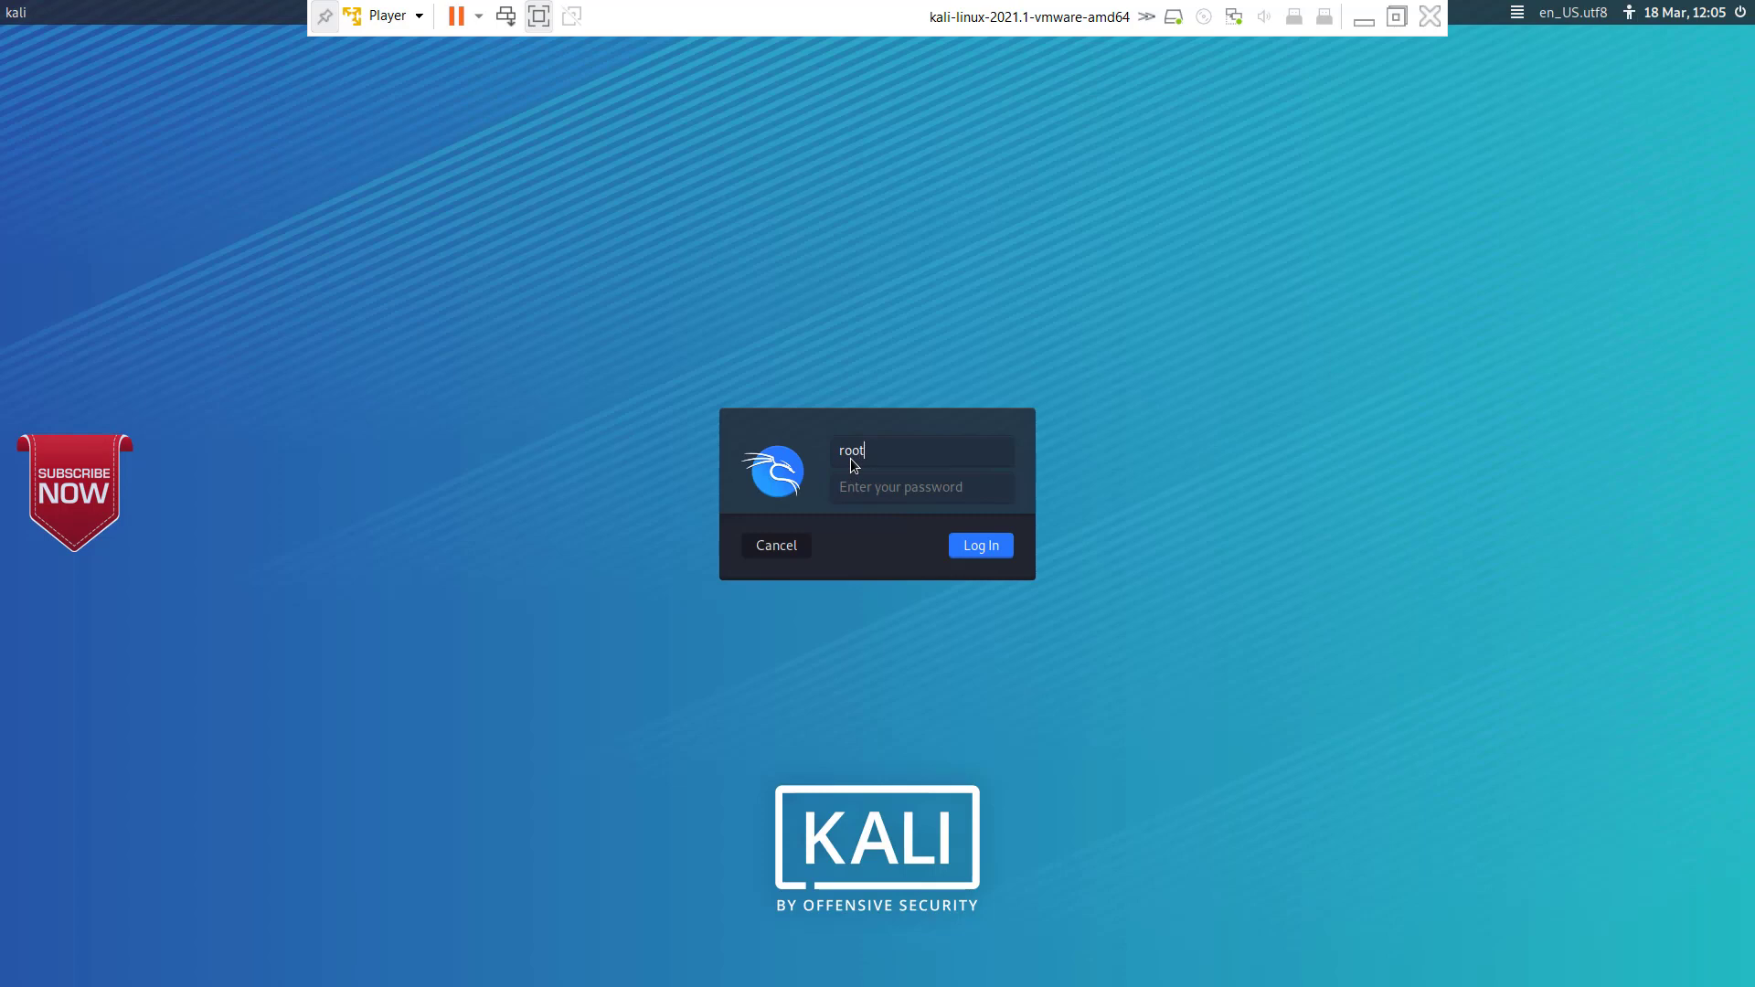
type("root")
key("Tab")
key("Return")
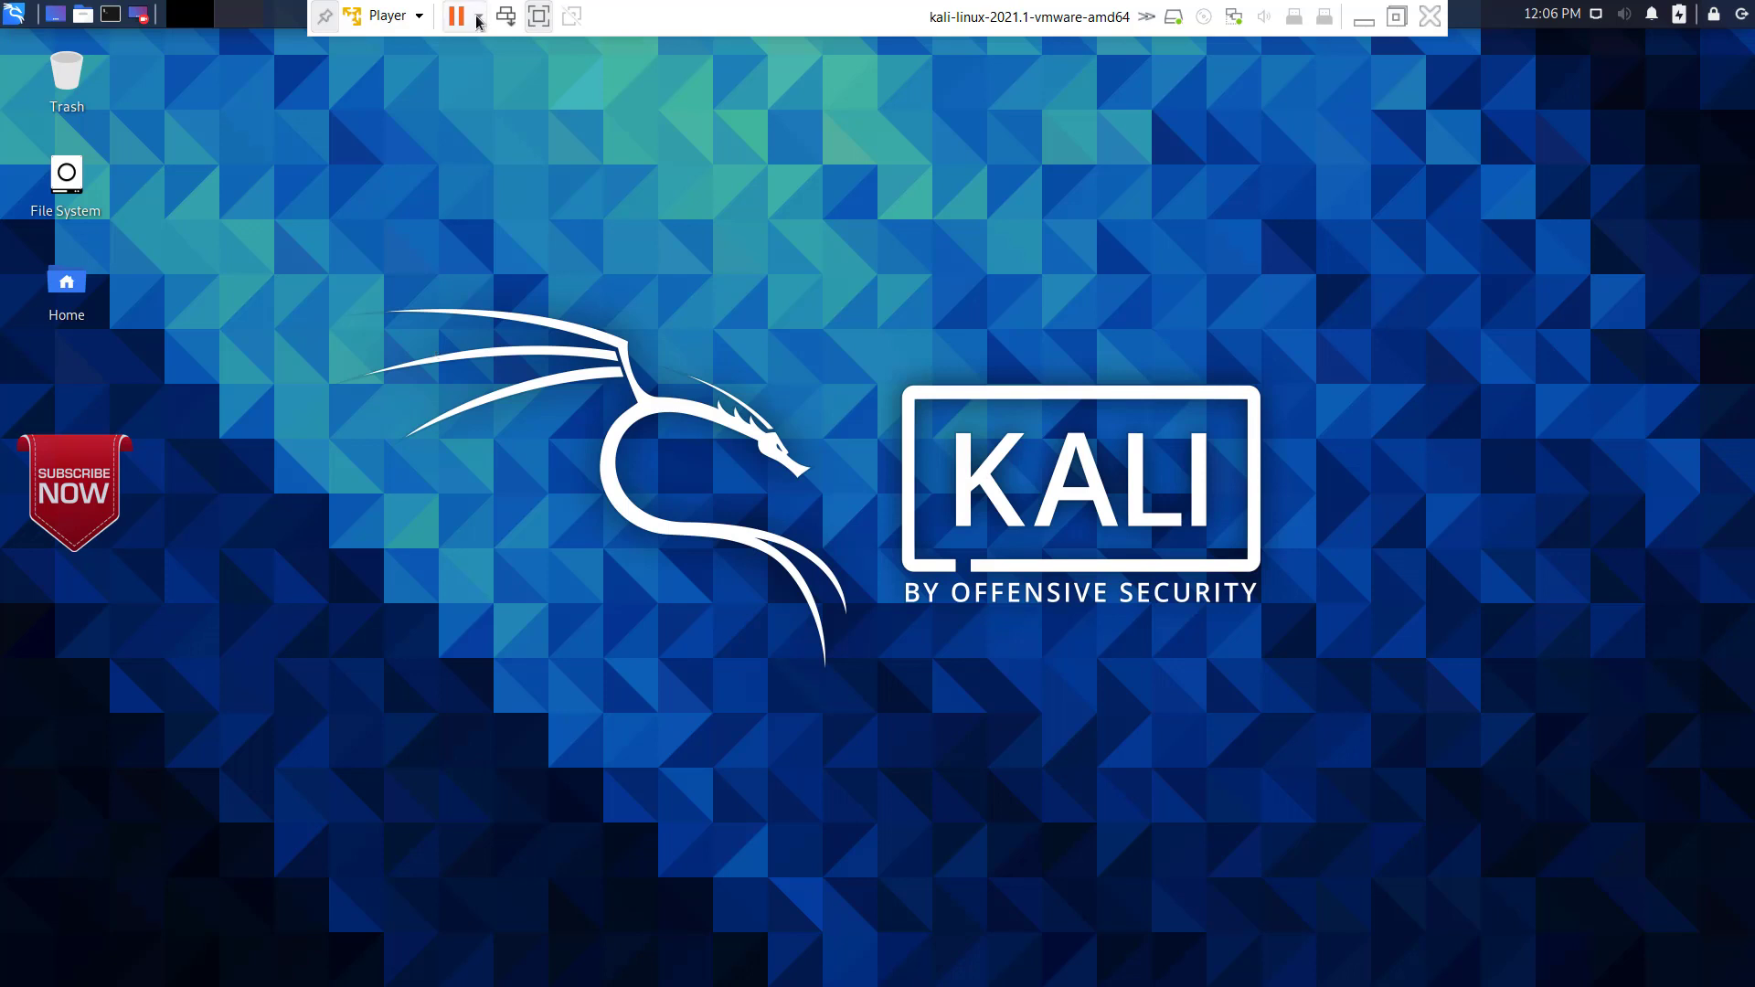
left_click(539, 17)
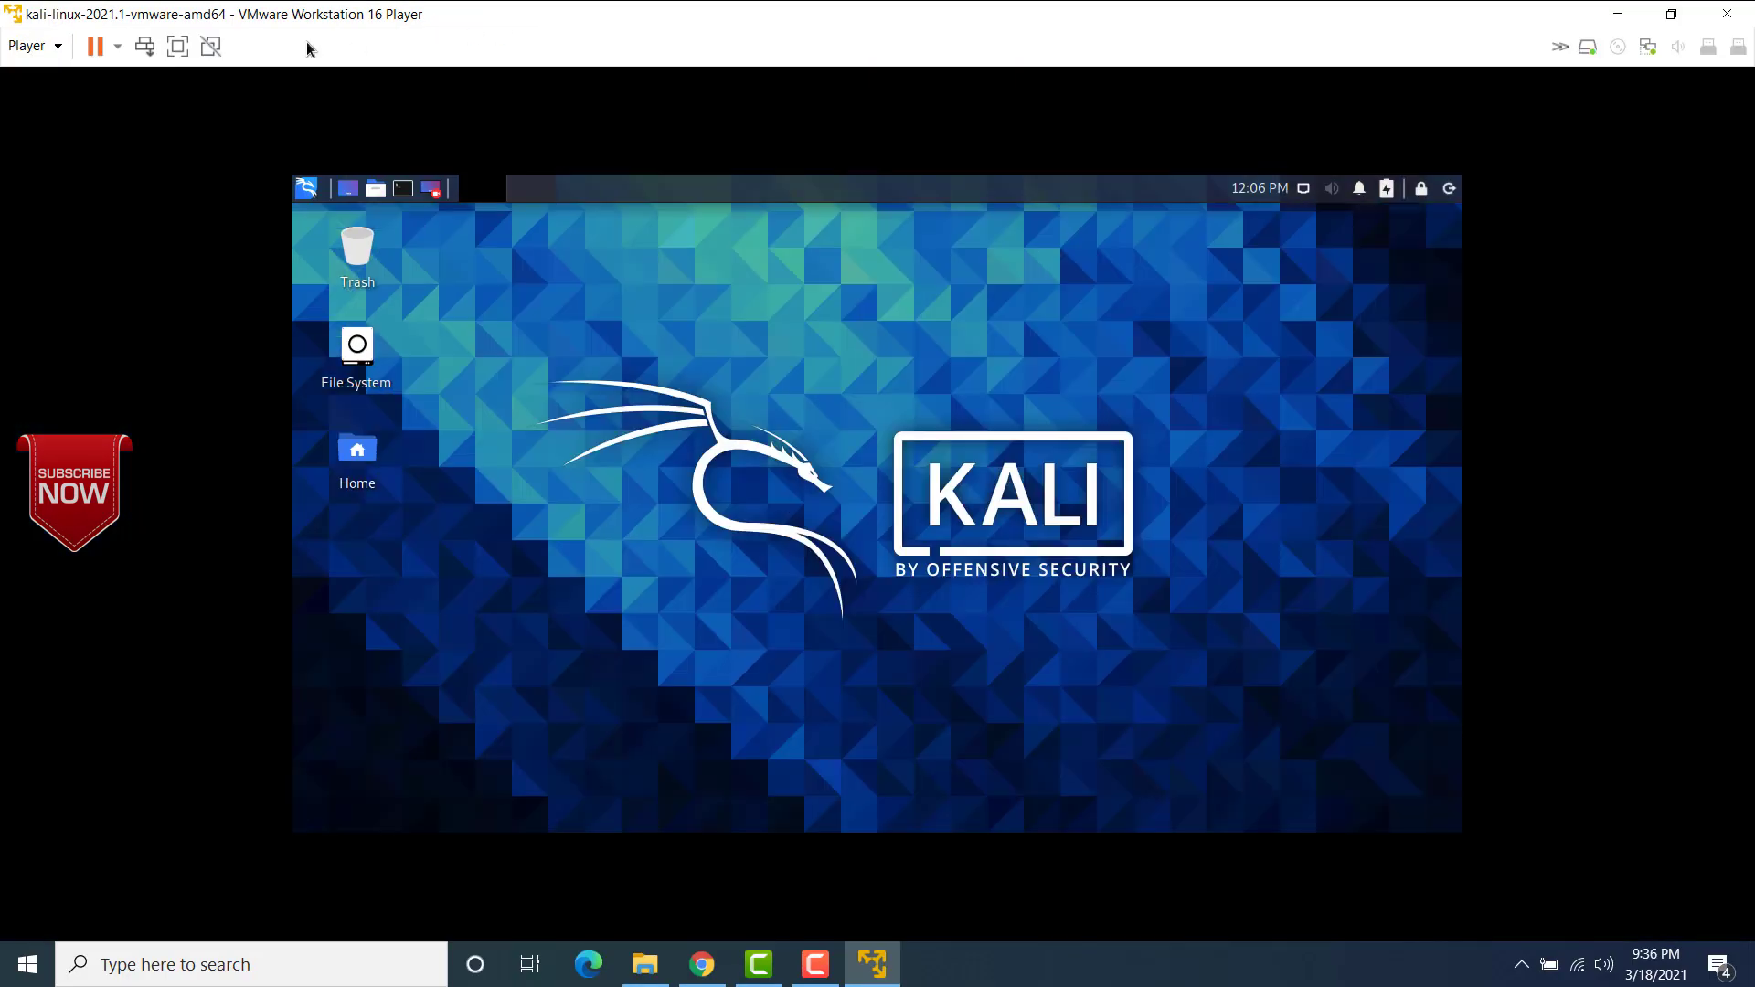
left_click(117, 45)
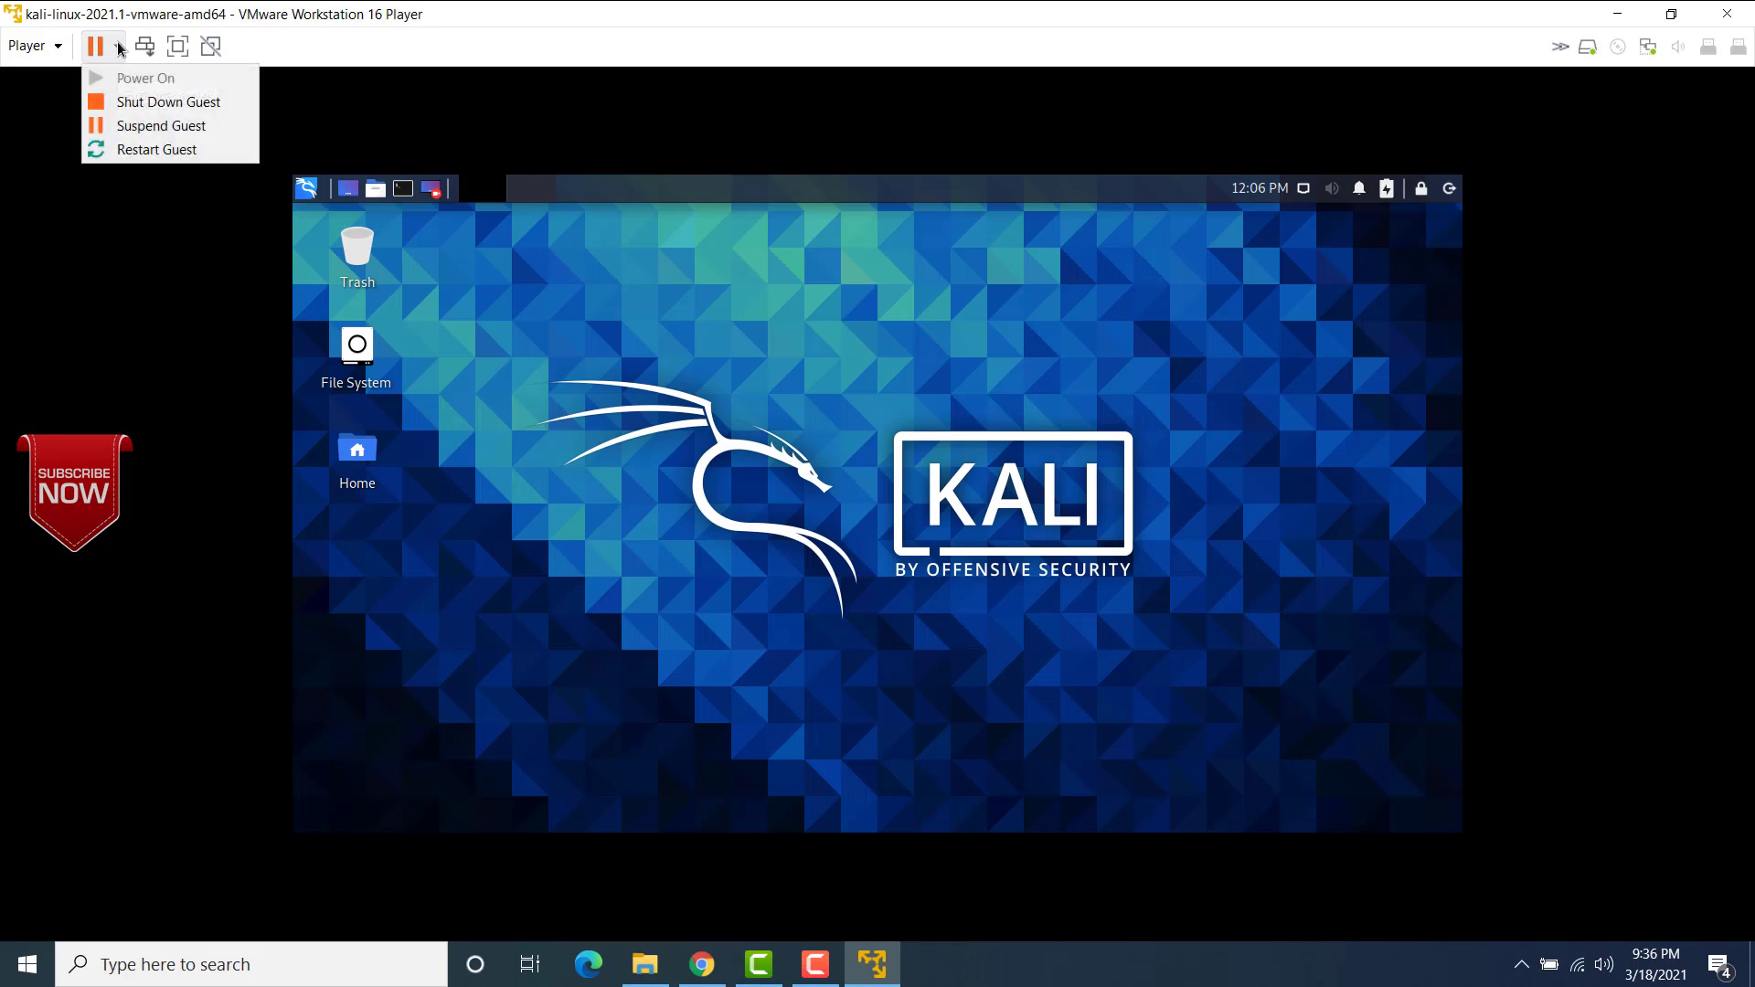
left_click(156, 128)
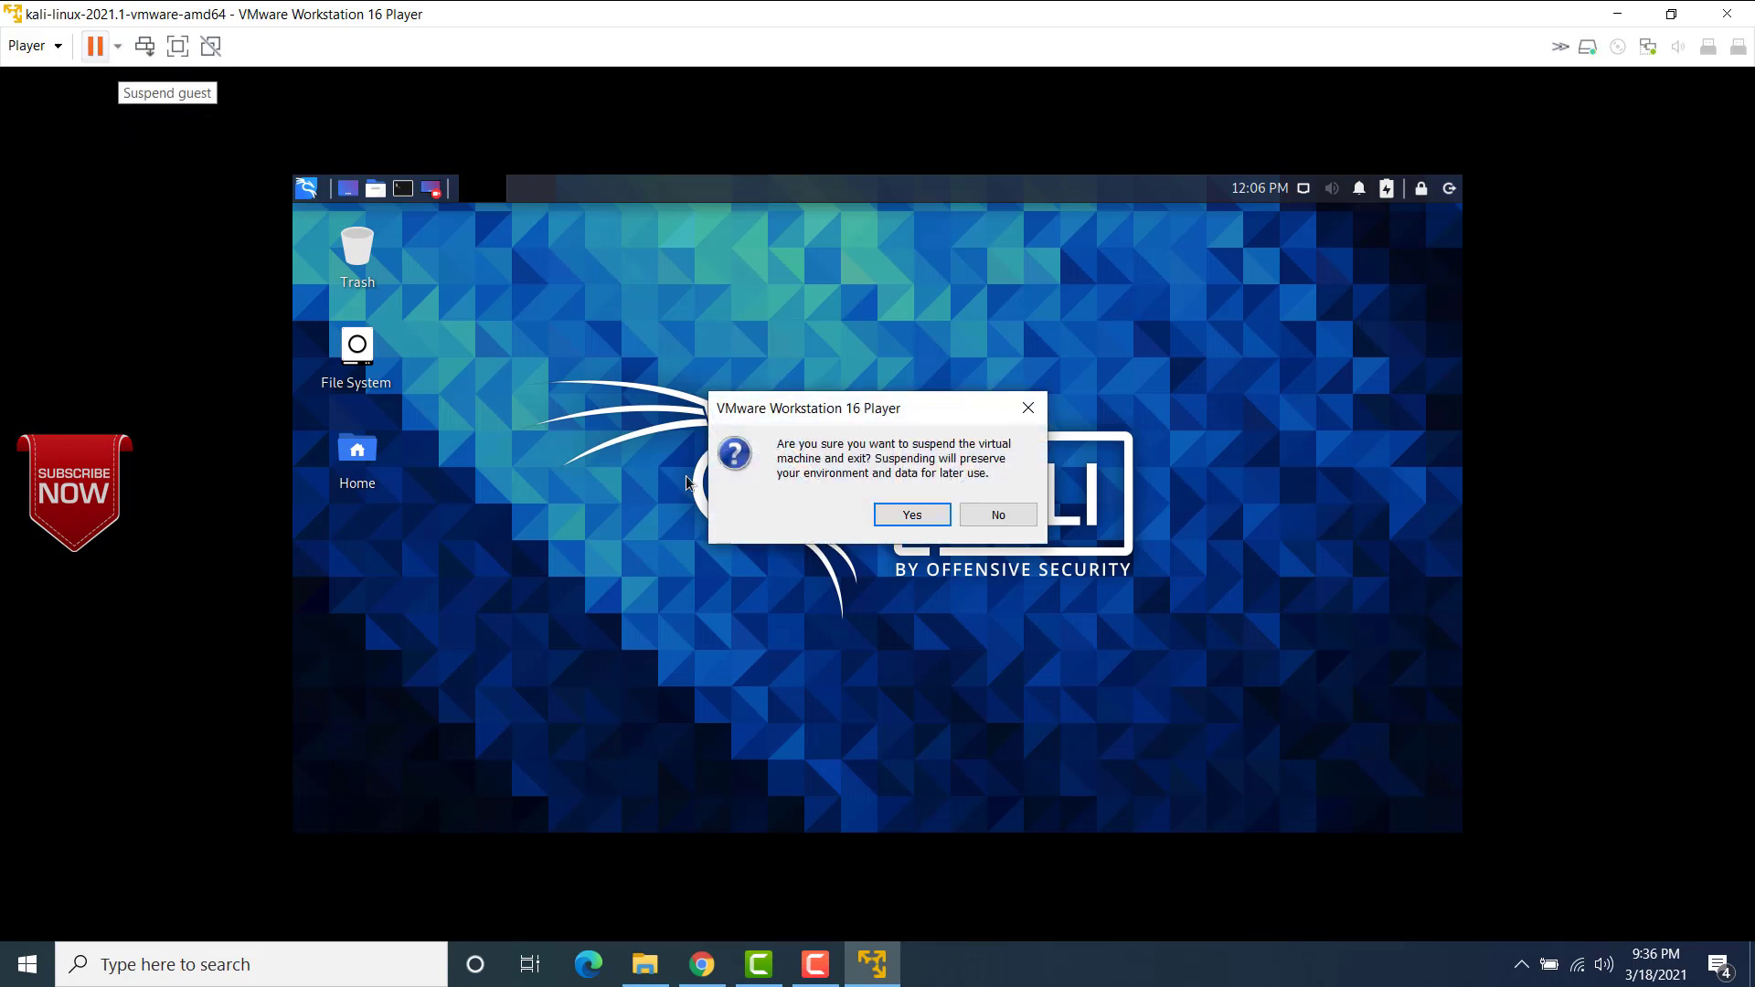
left_click(989, 523)
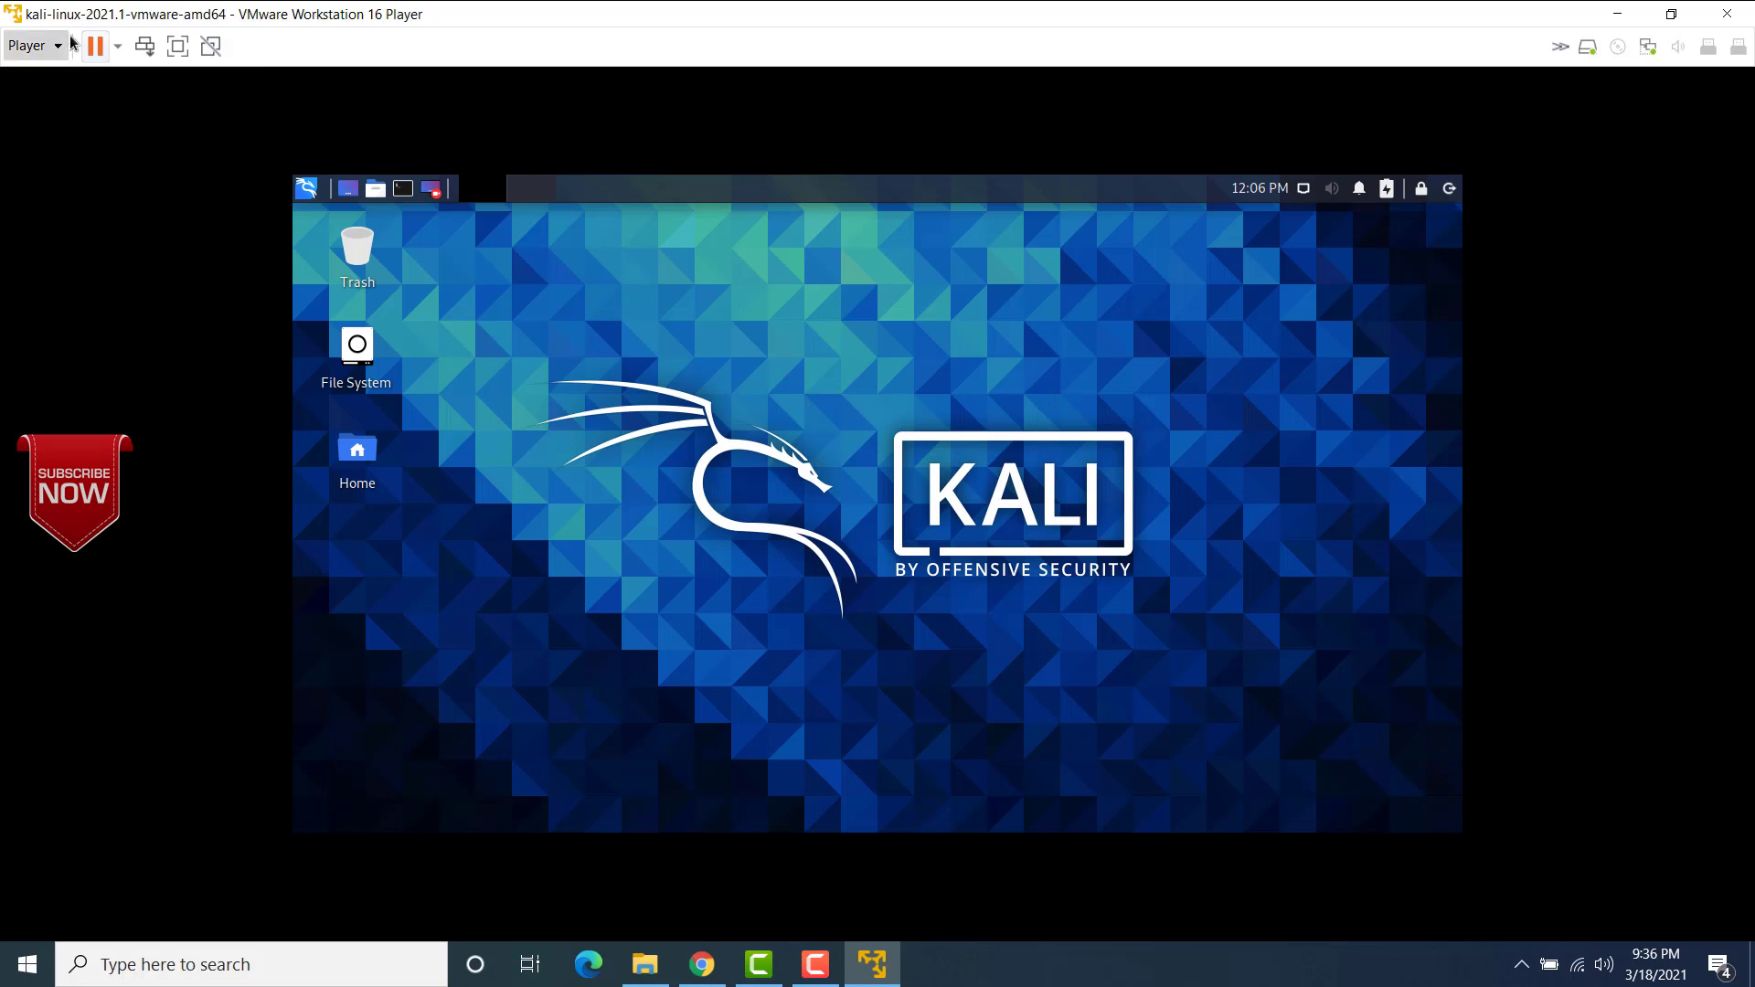
Step: Shut down the Kali guest and confirm powering off the virtual machine
left_click(118, 48)
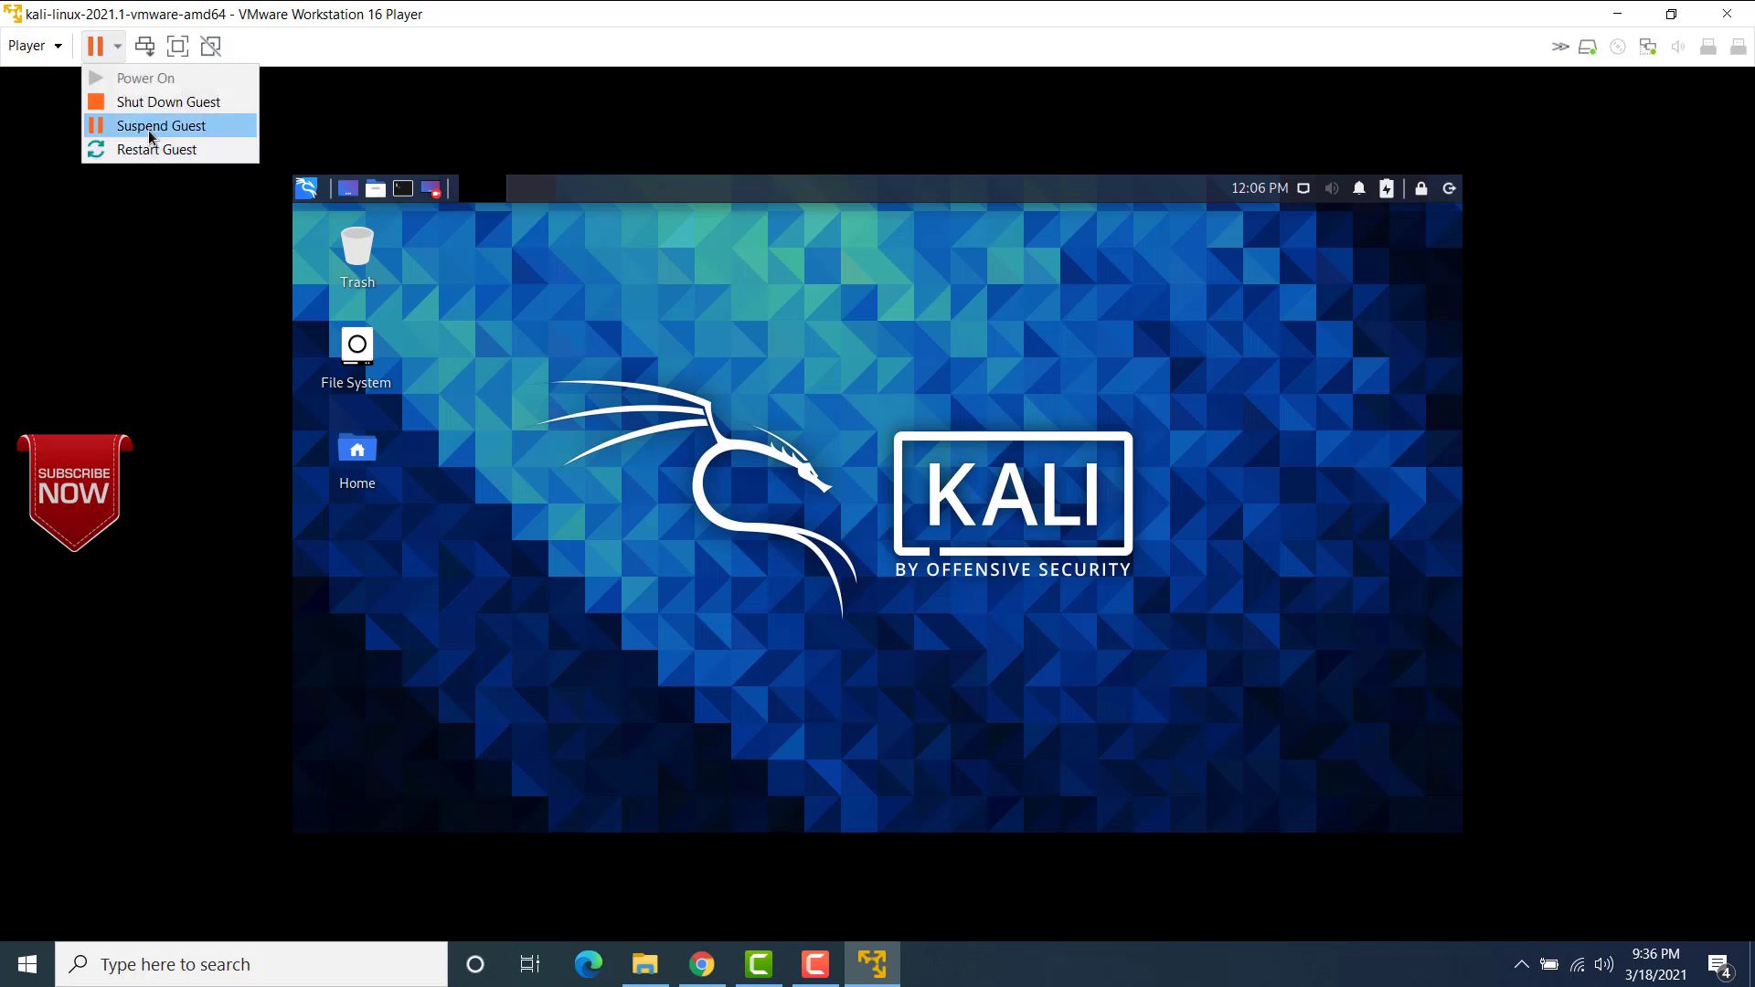
left_click(153, 103)
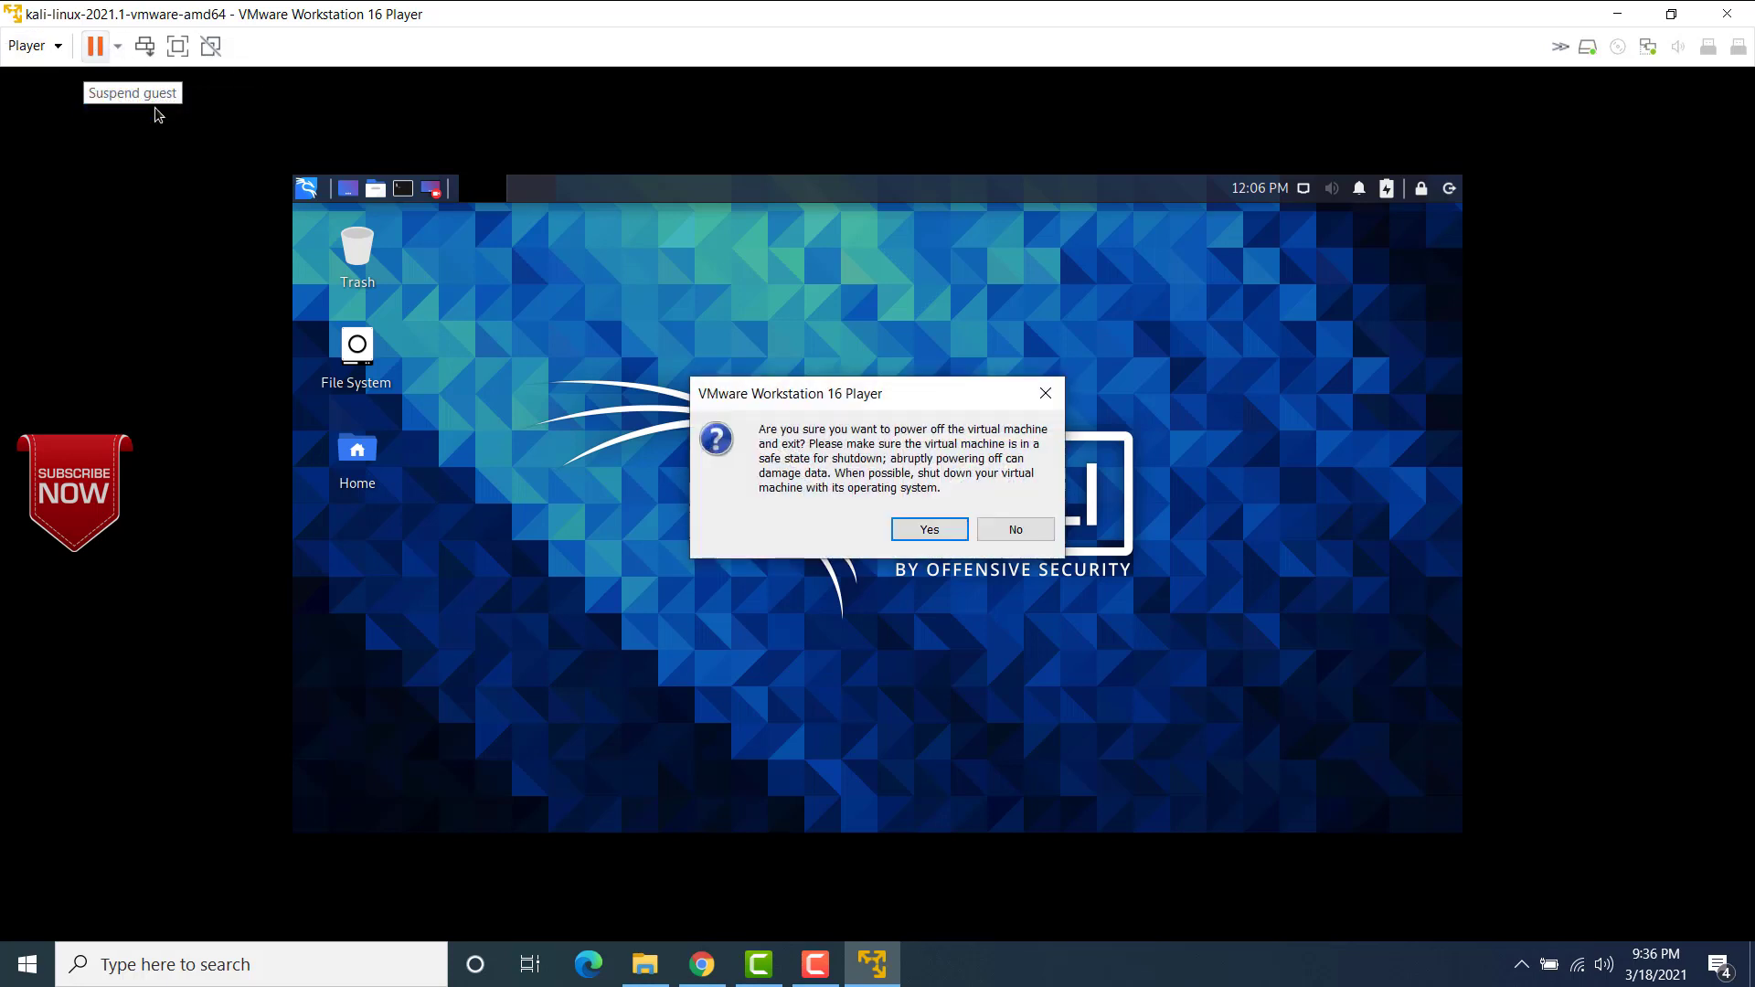
left_click(929, 530)
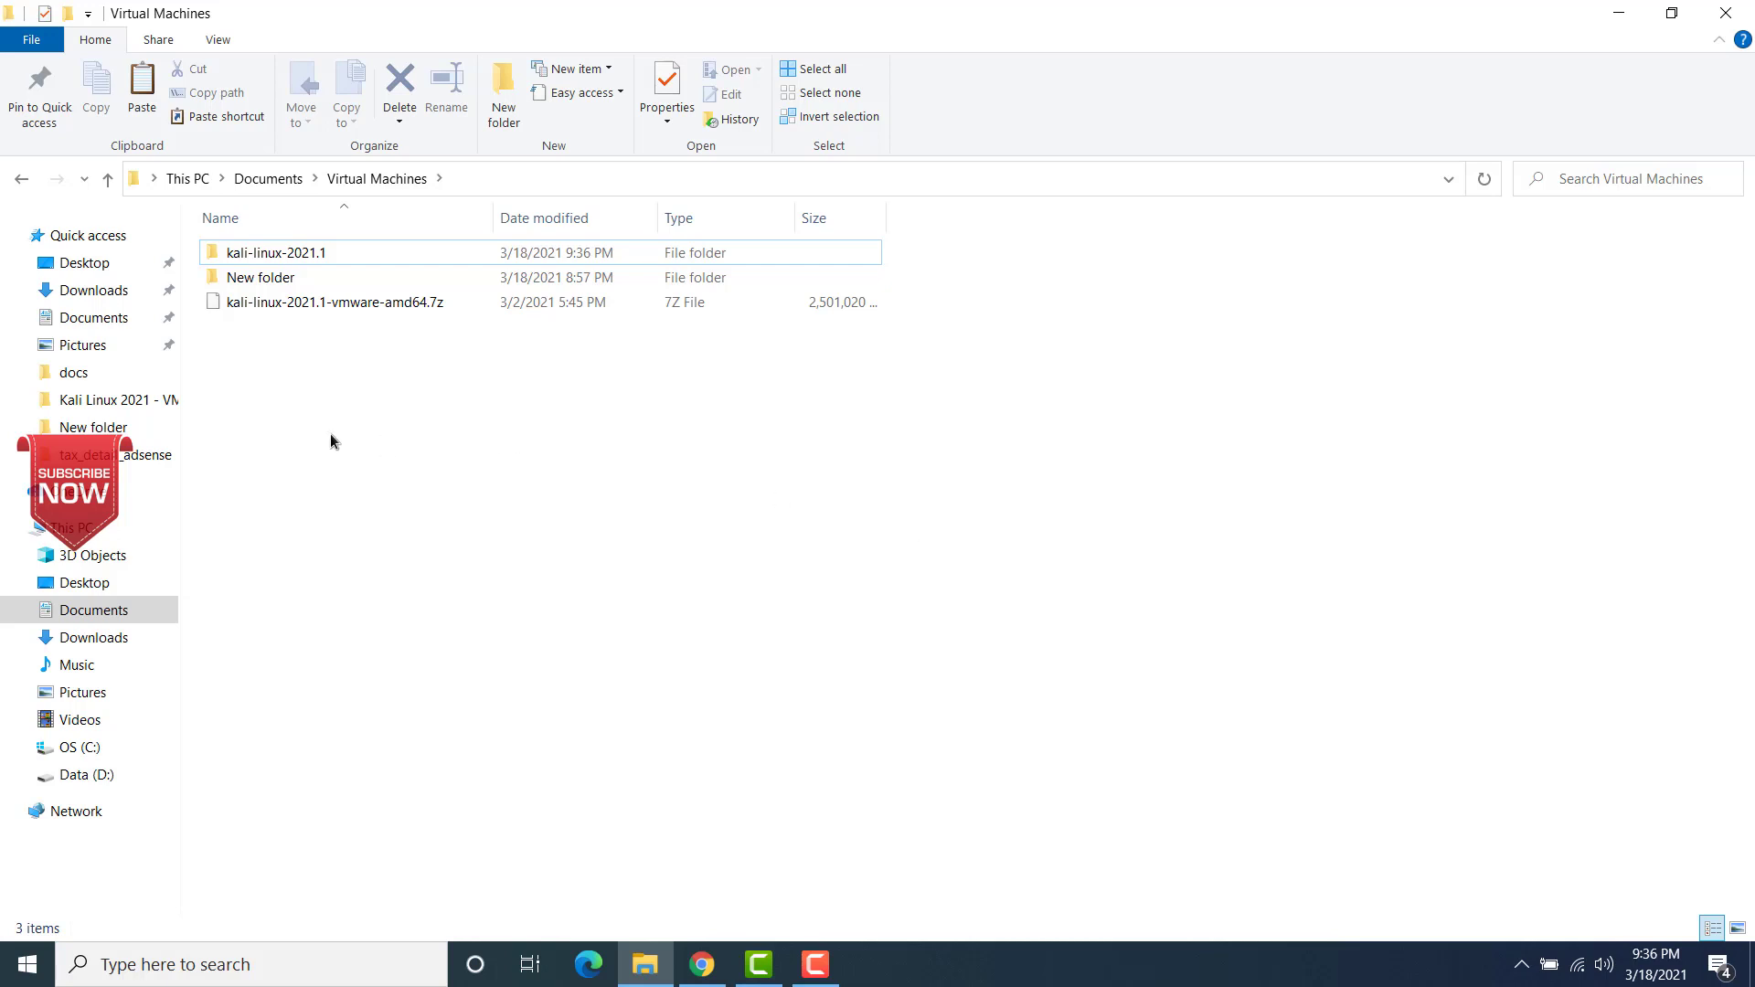
Step: Locate kali-linux-2021.1-vbox-amd64.ova in the Downloads folder and view the VirtualBox images on the Offensive Security page in Chrome
left_click(107, 290)
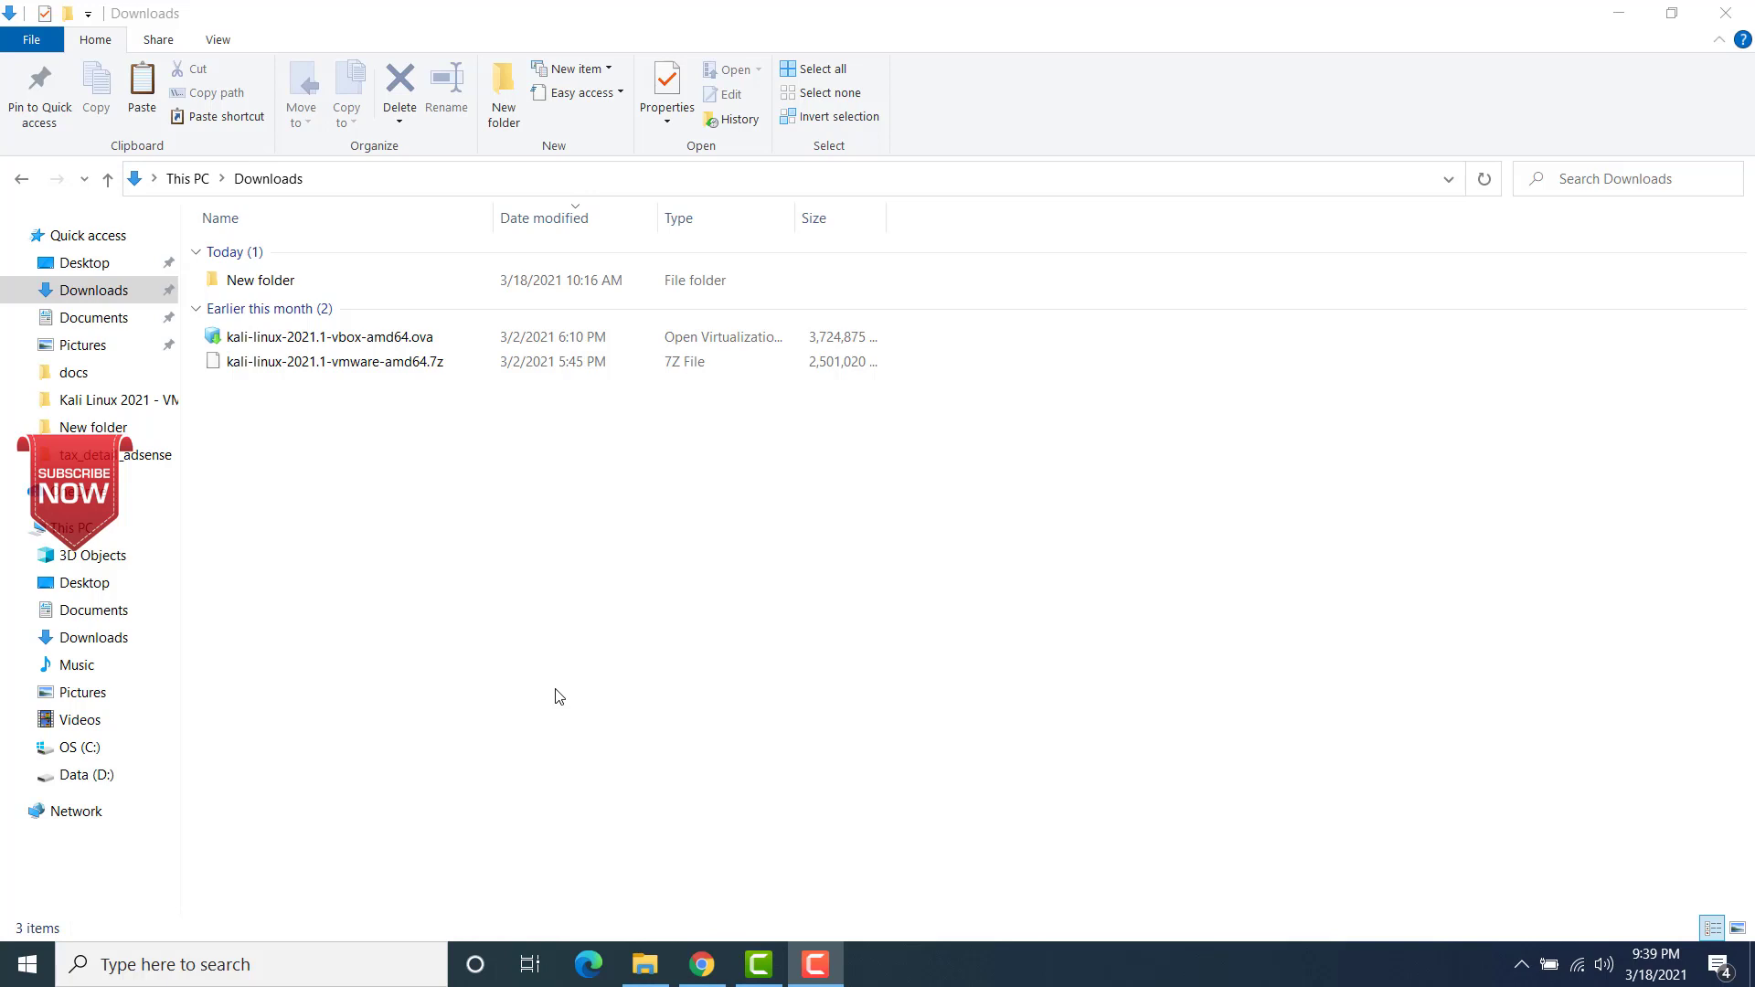
left_click(286, 346)
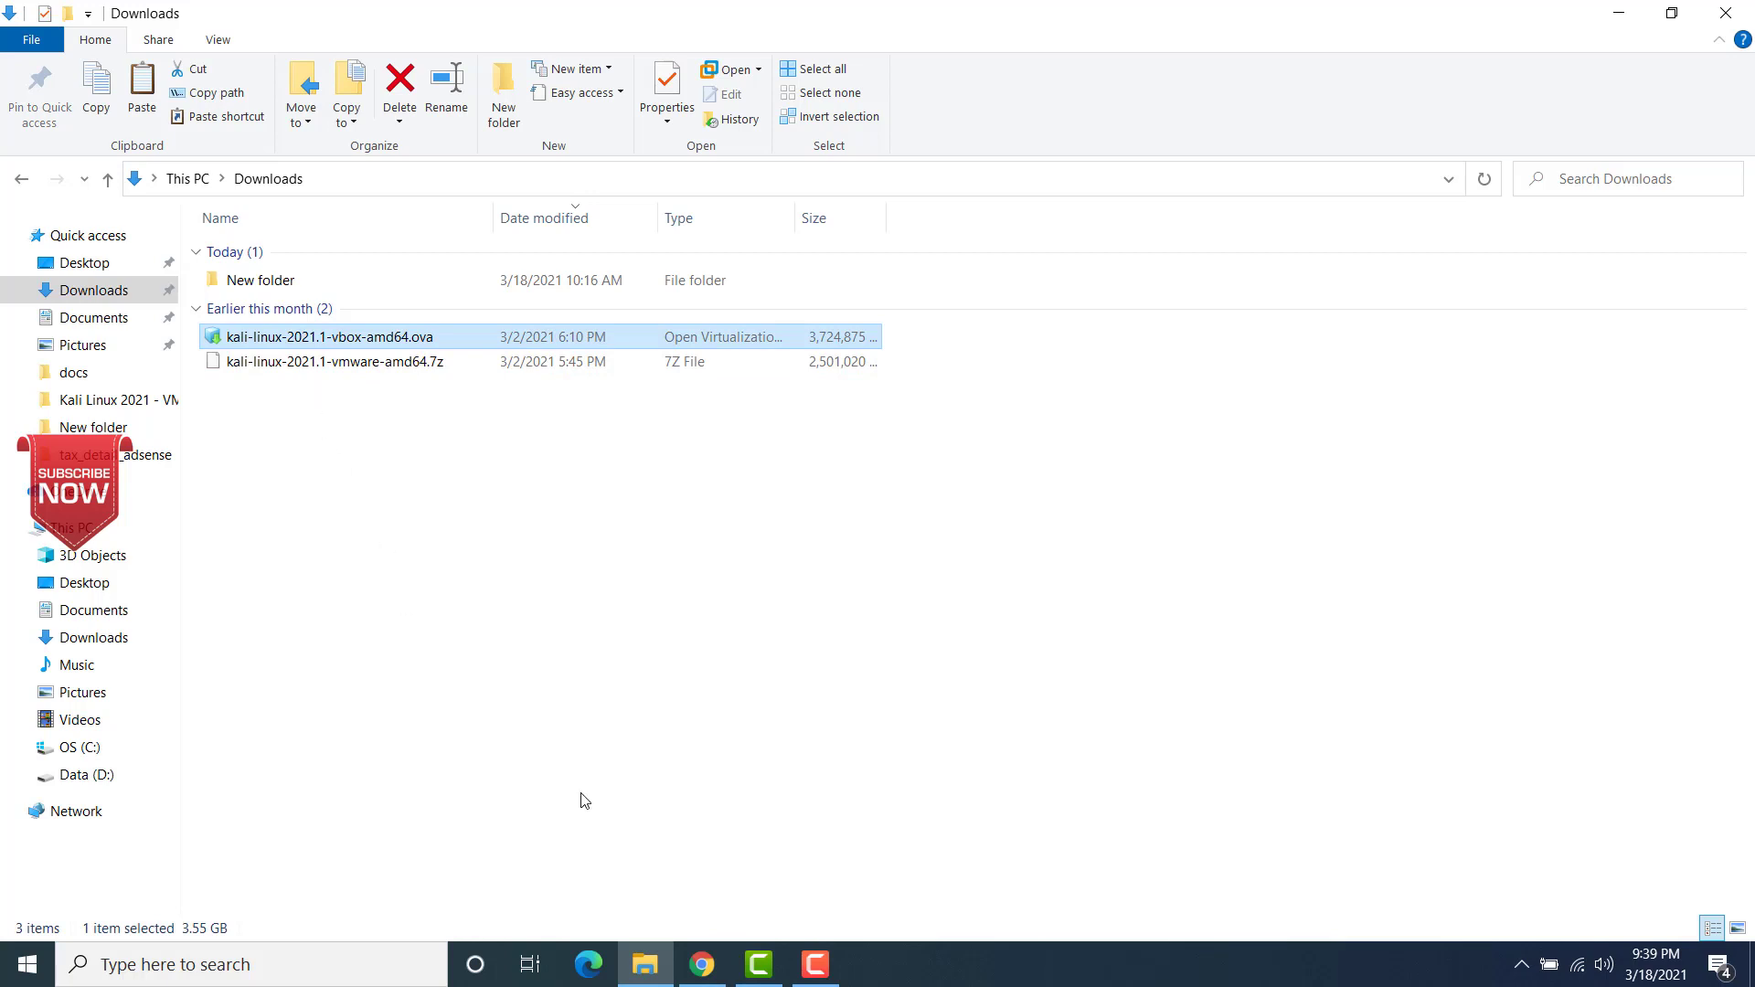
left_click(702, 967)
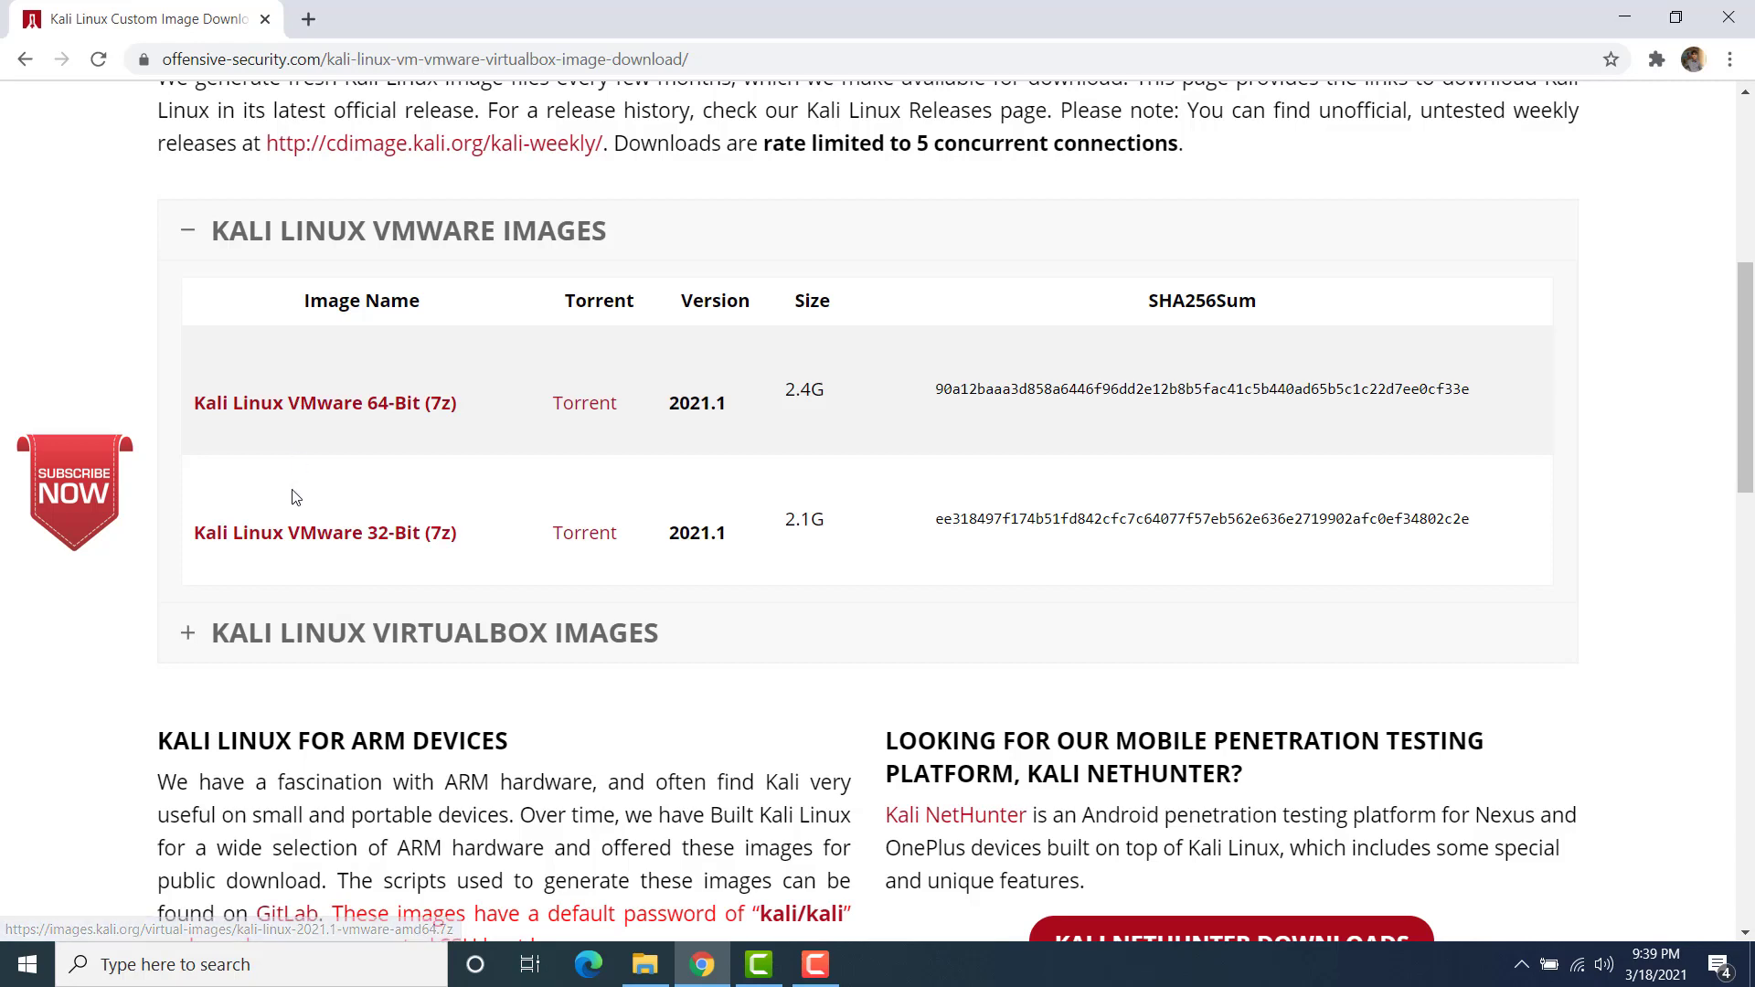
left_click(340, 645)
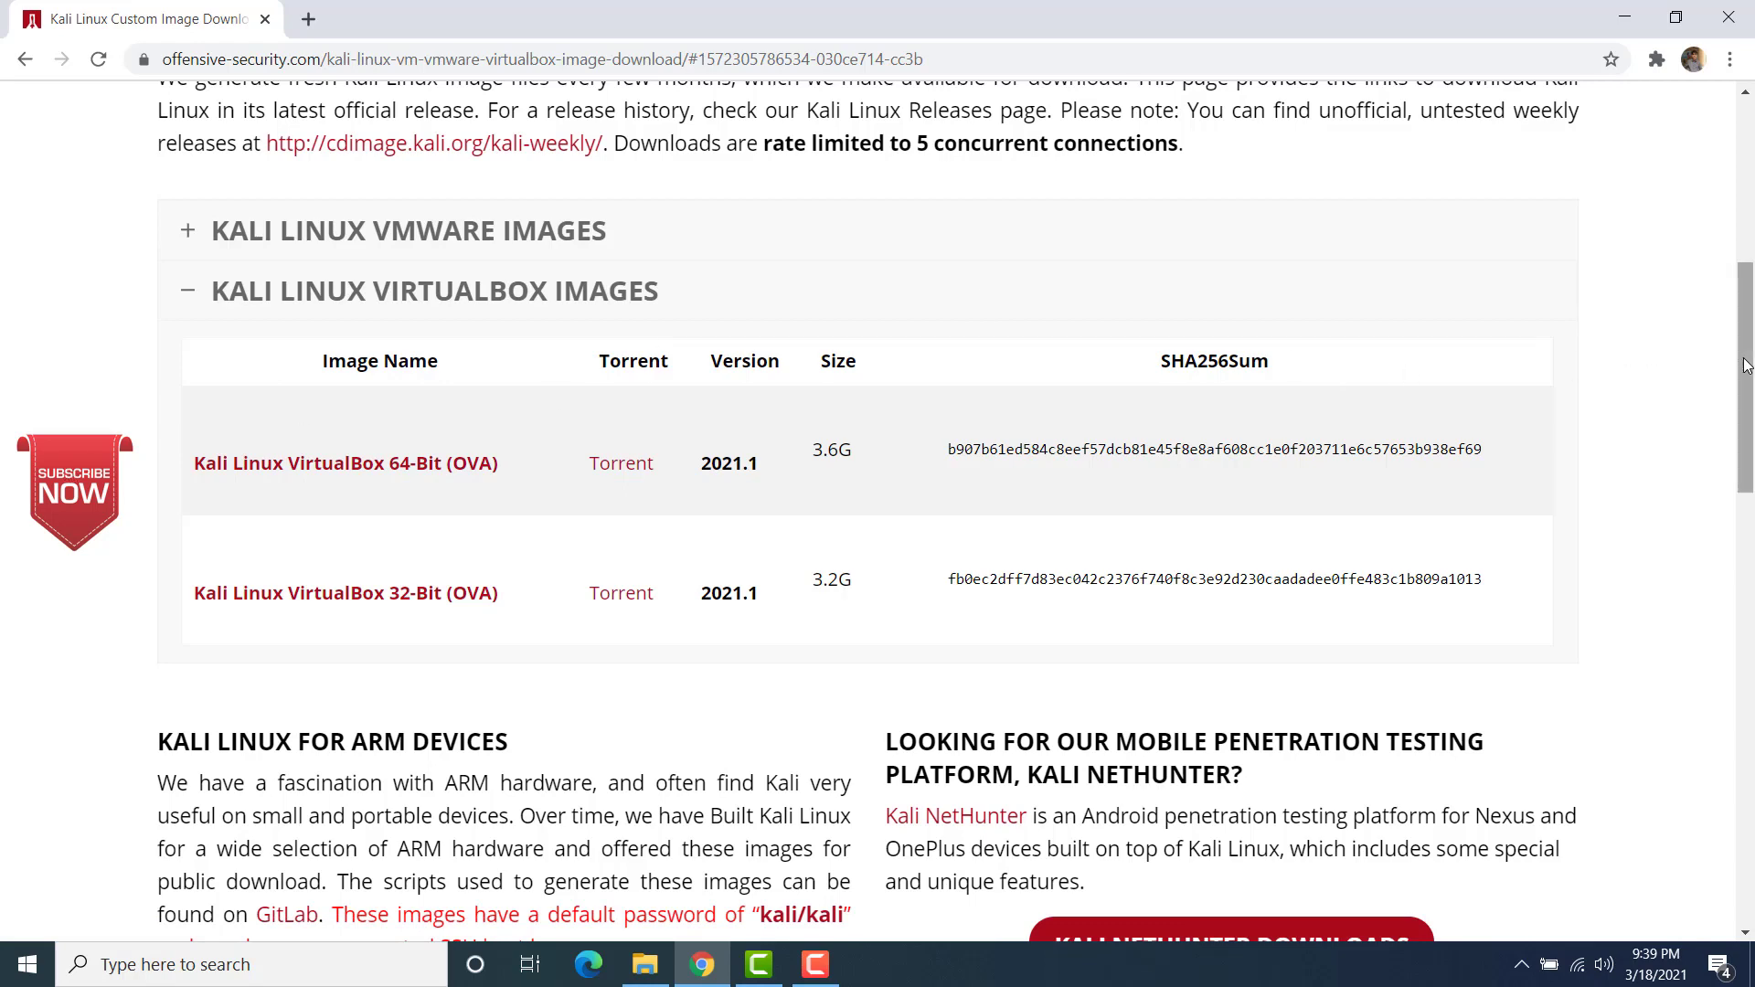
left_click_drag(1745, 366, 1745, 196)
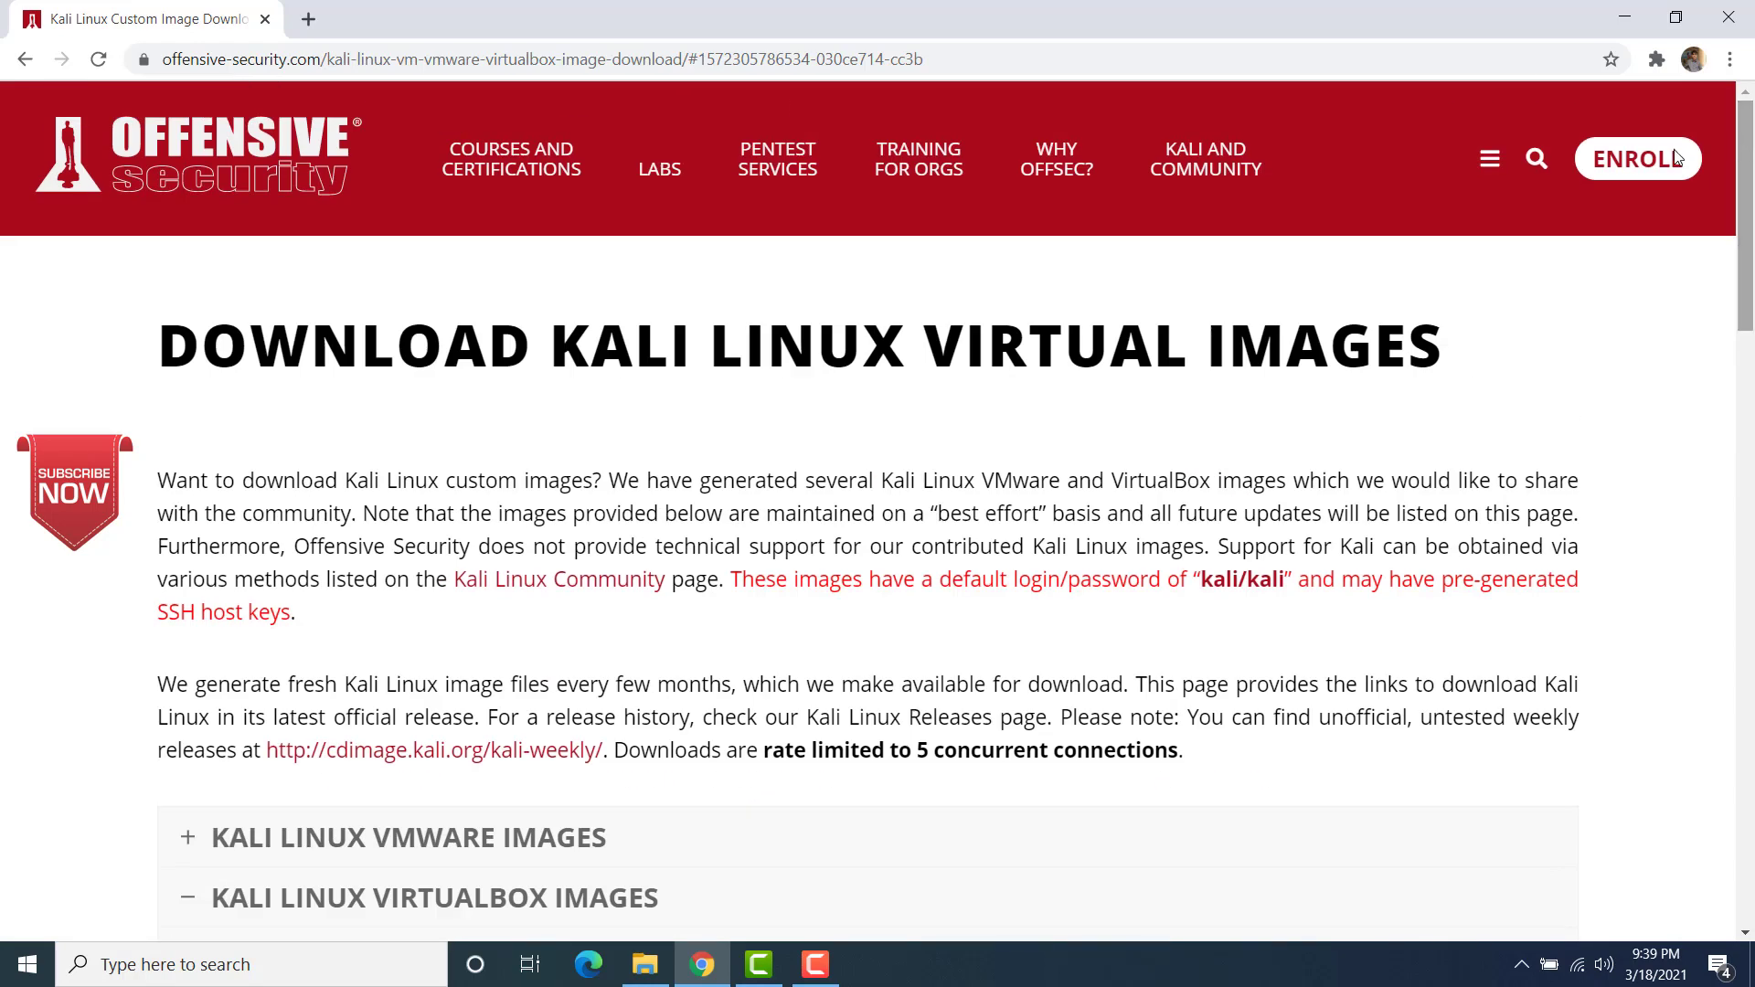
Step: Go to kali.org and follow its downloads page to the Offensive Security VM download page
left_click(397, 59)
type("kali")
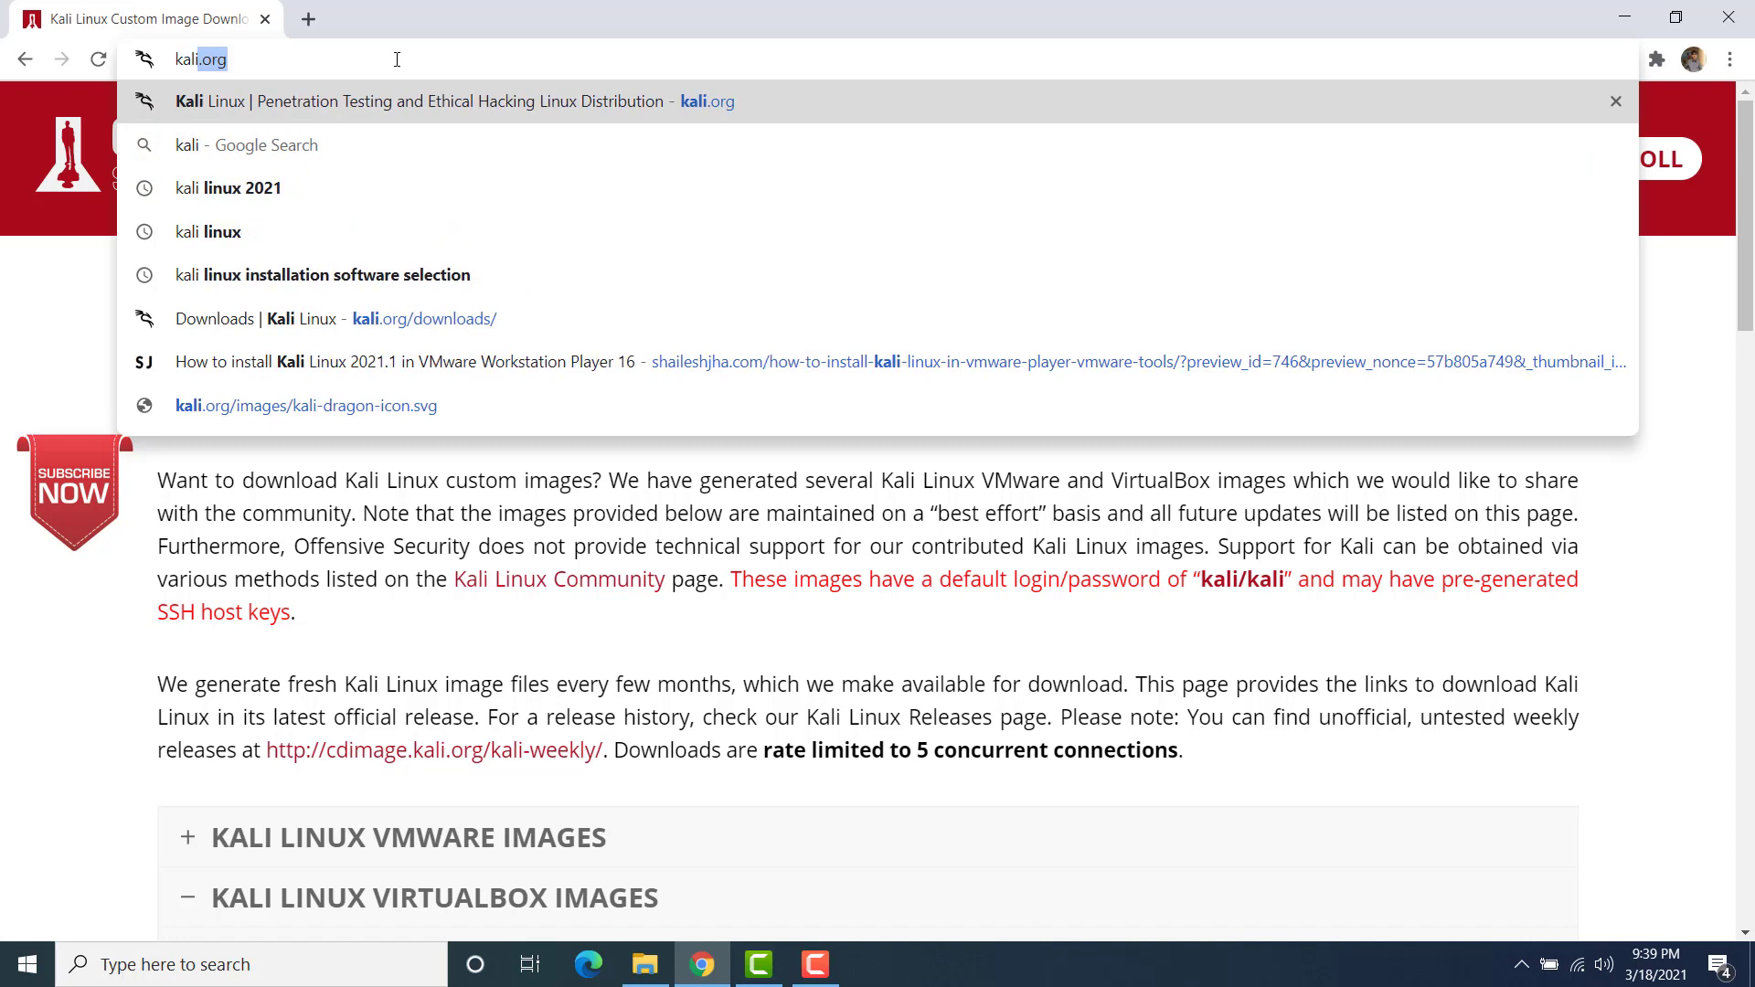
key("Return")
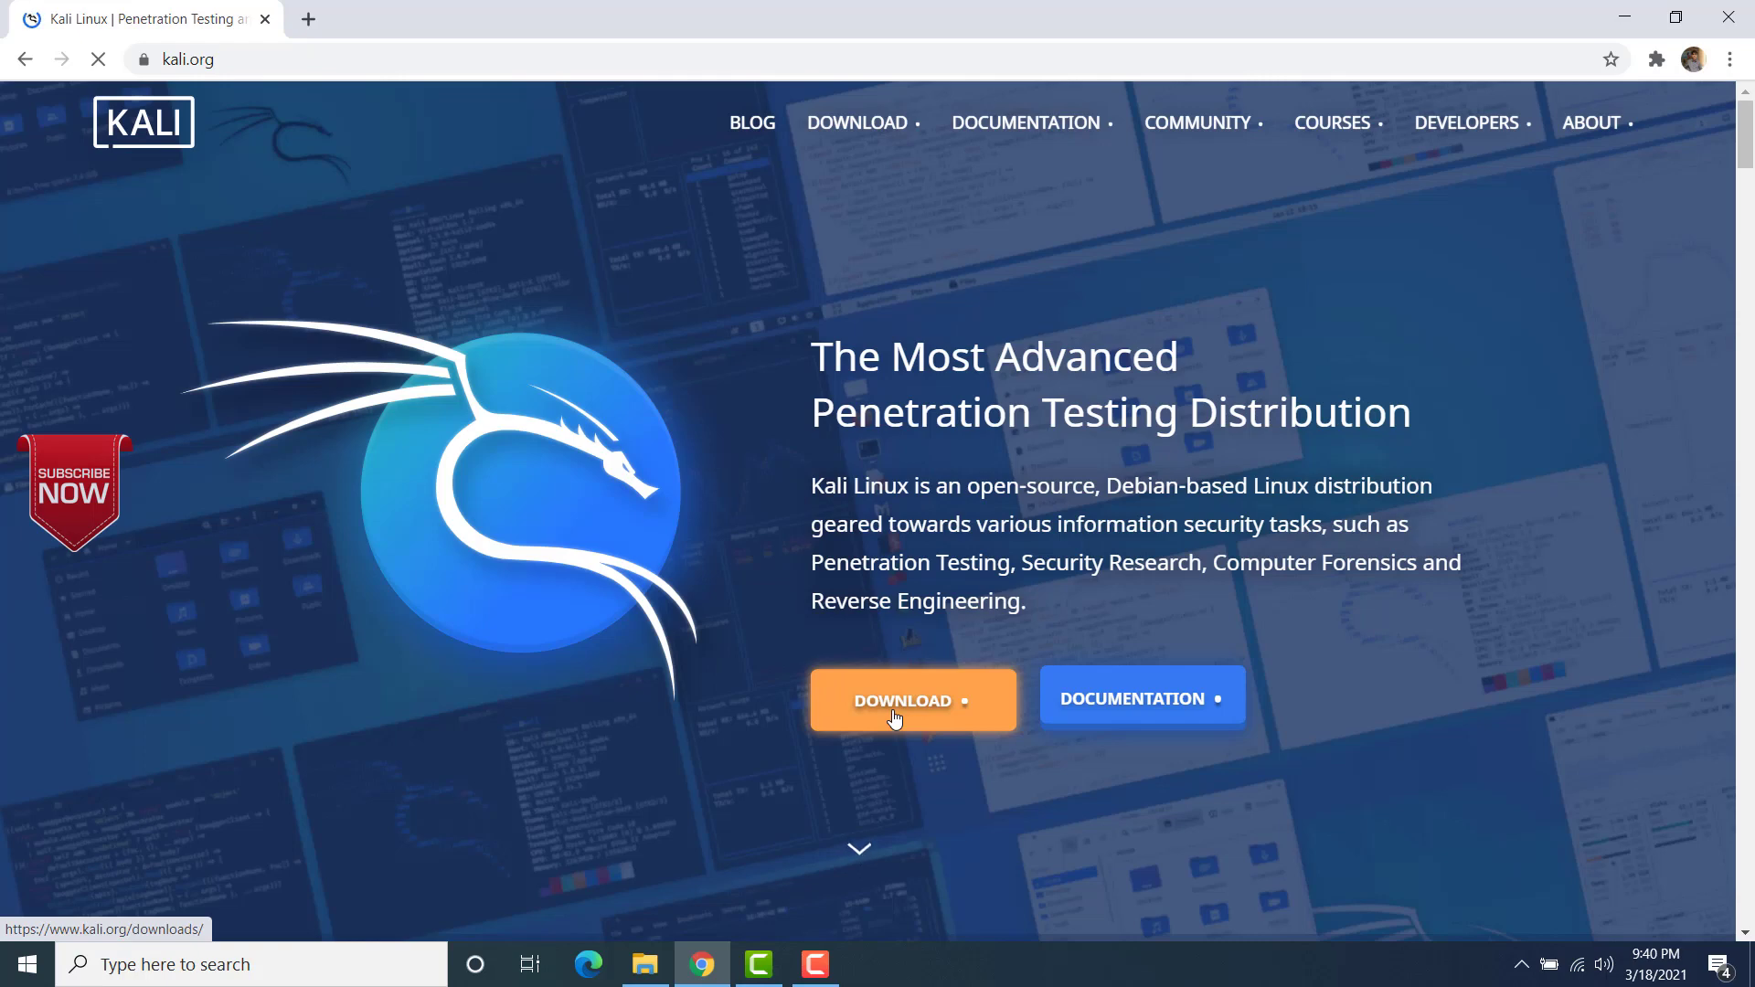
left_click(893, 718)
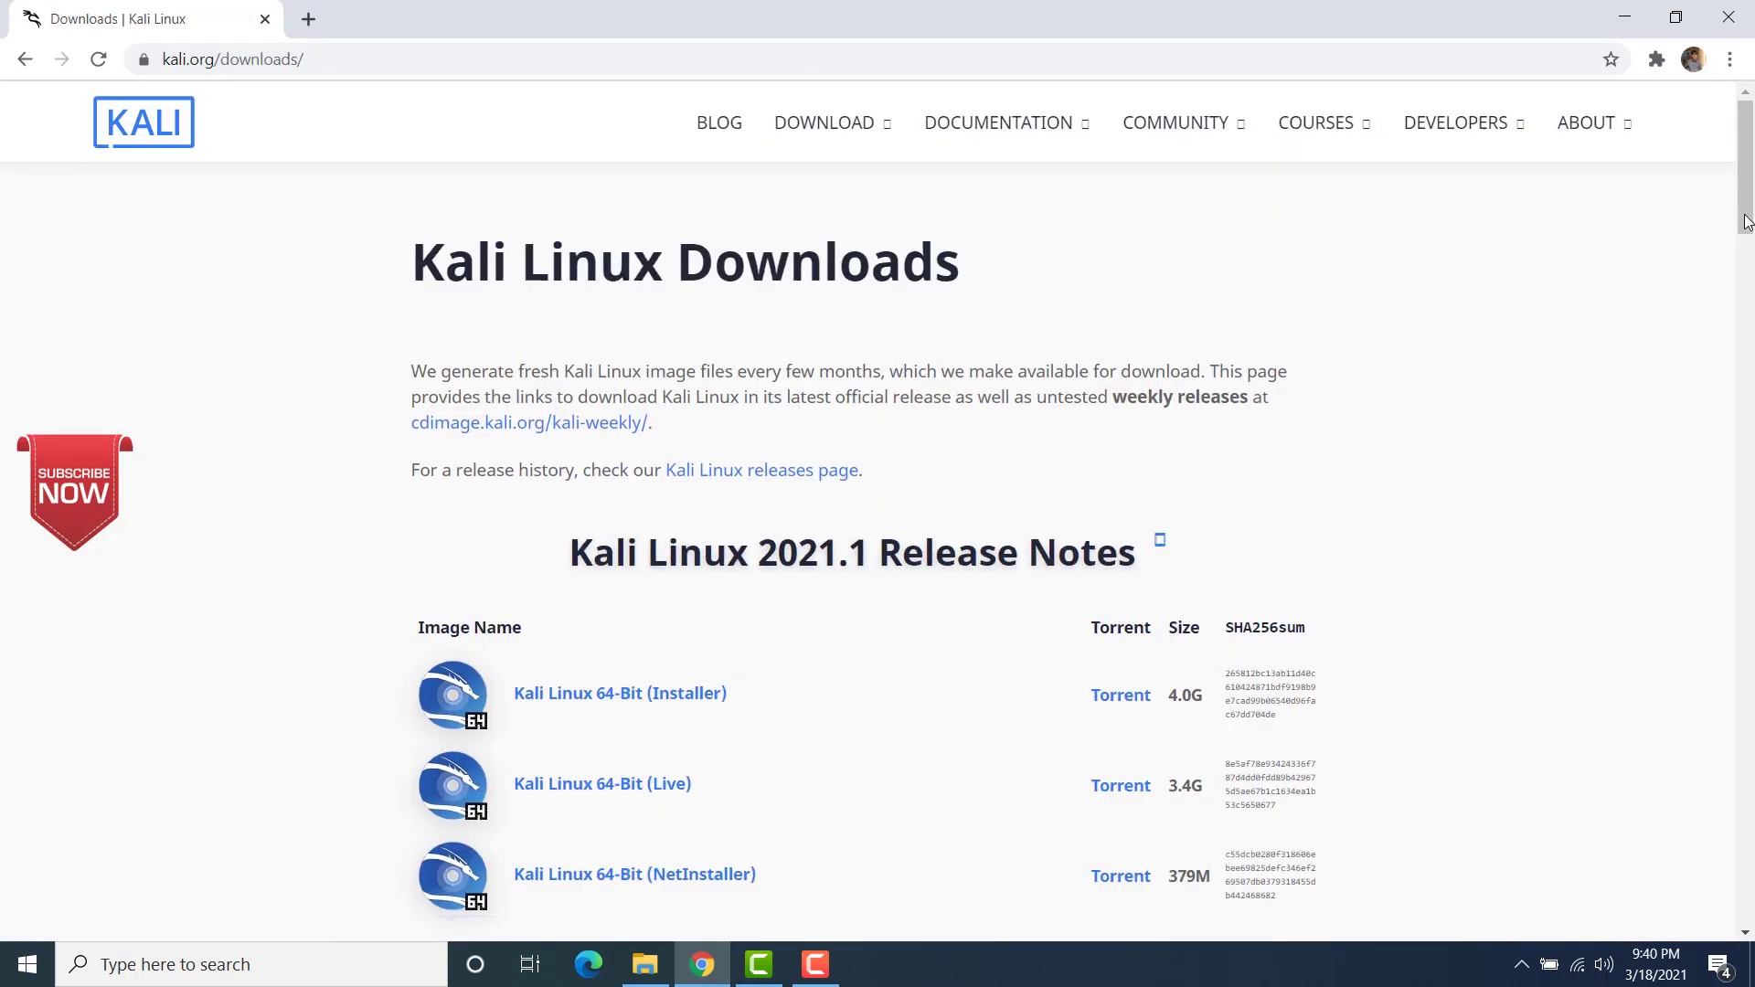
left_click_drag(1745, 207, 1745, 496)
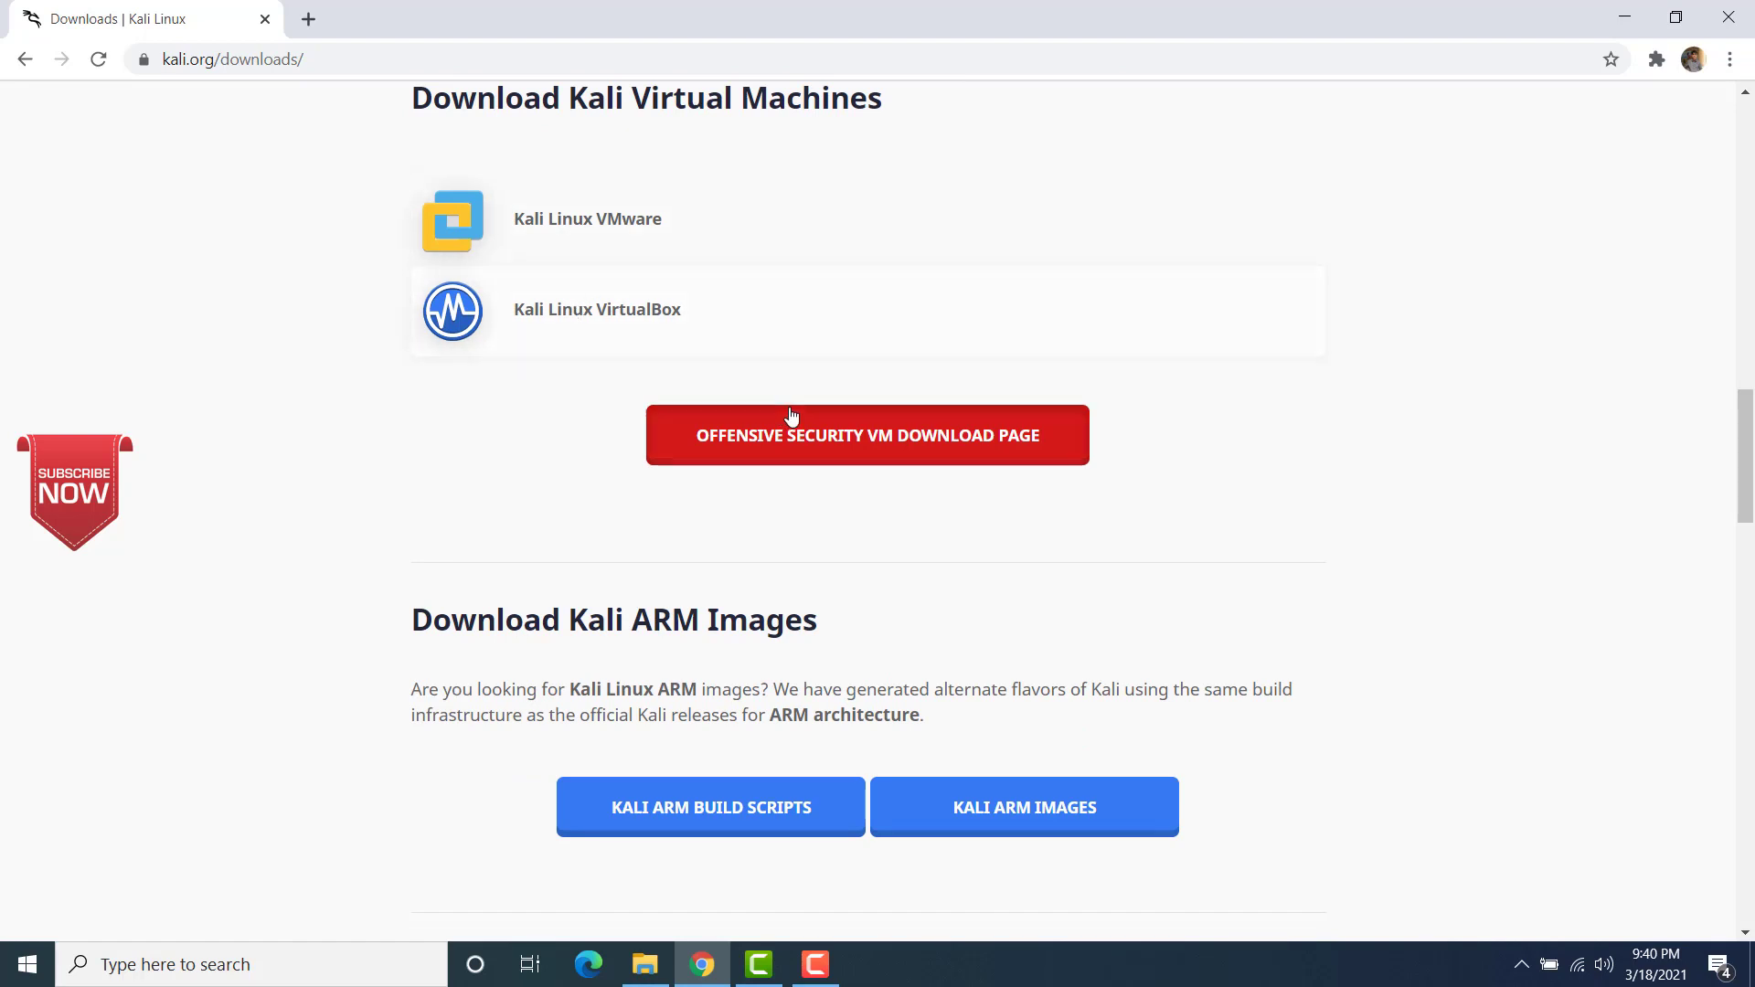
left_click(822, 440)
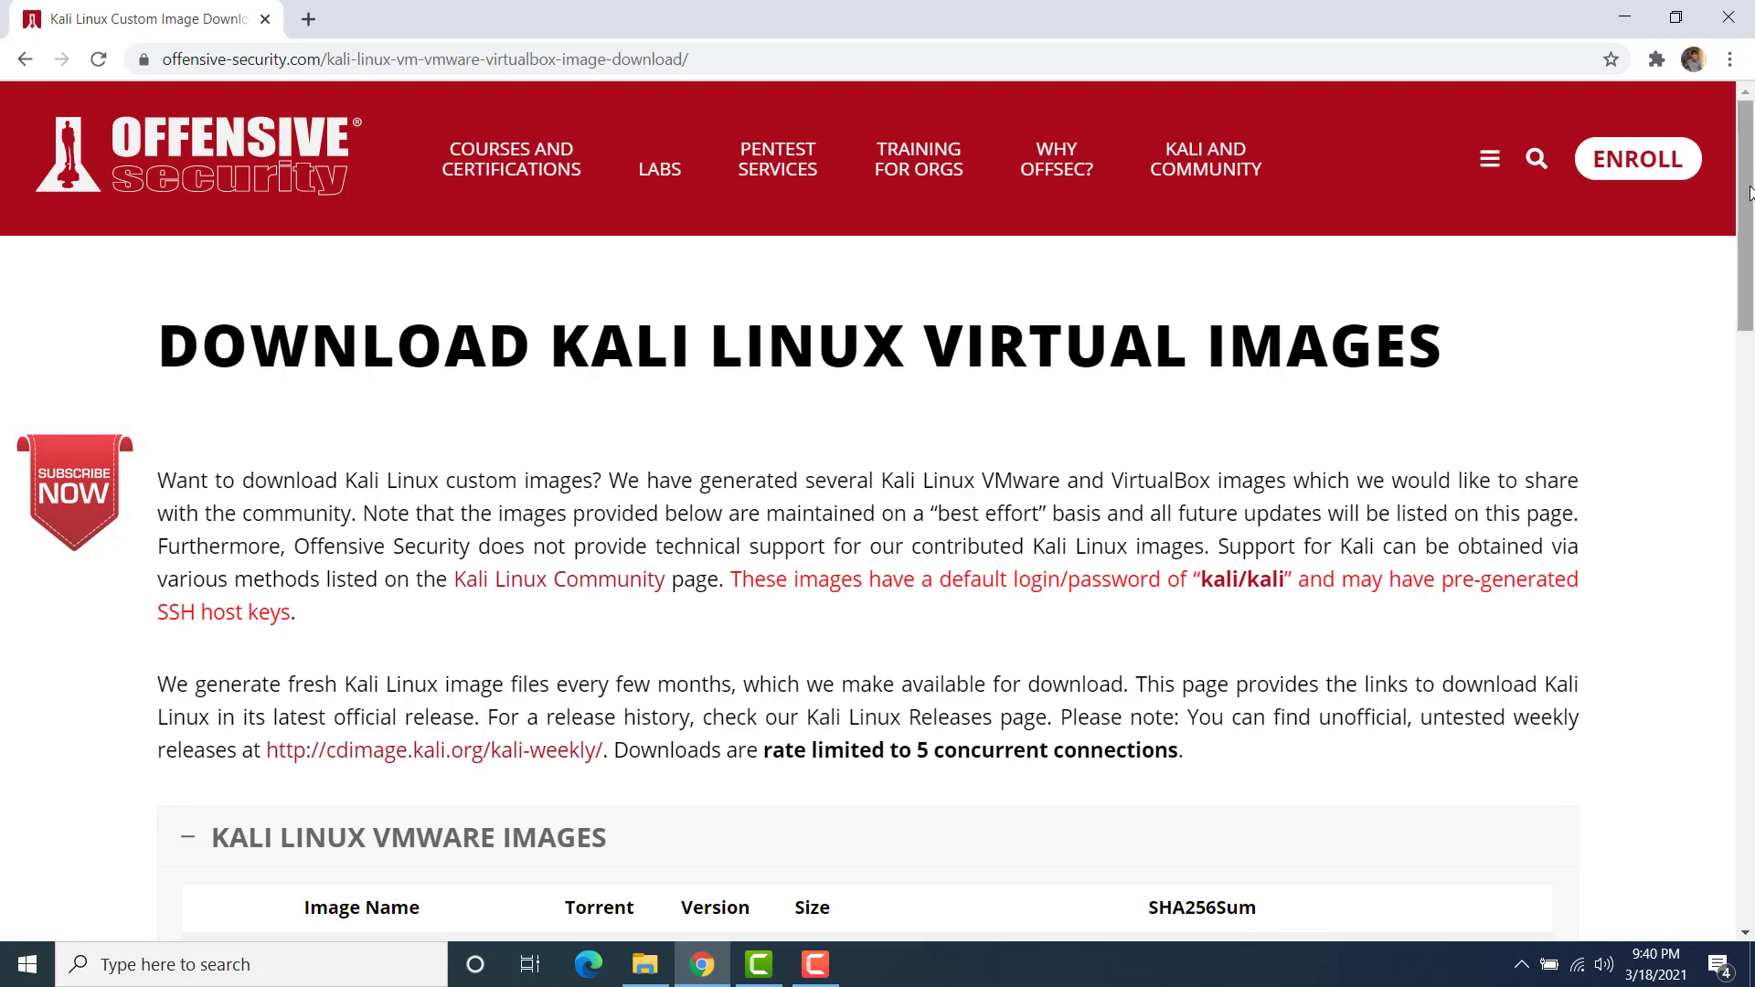
Step: Expand the Kali Linux VirtualBox Images list, then switch back to the Downloads folder in File Explorer
left_click_drag(1745, 182, 1751, 366)
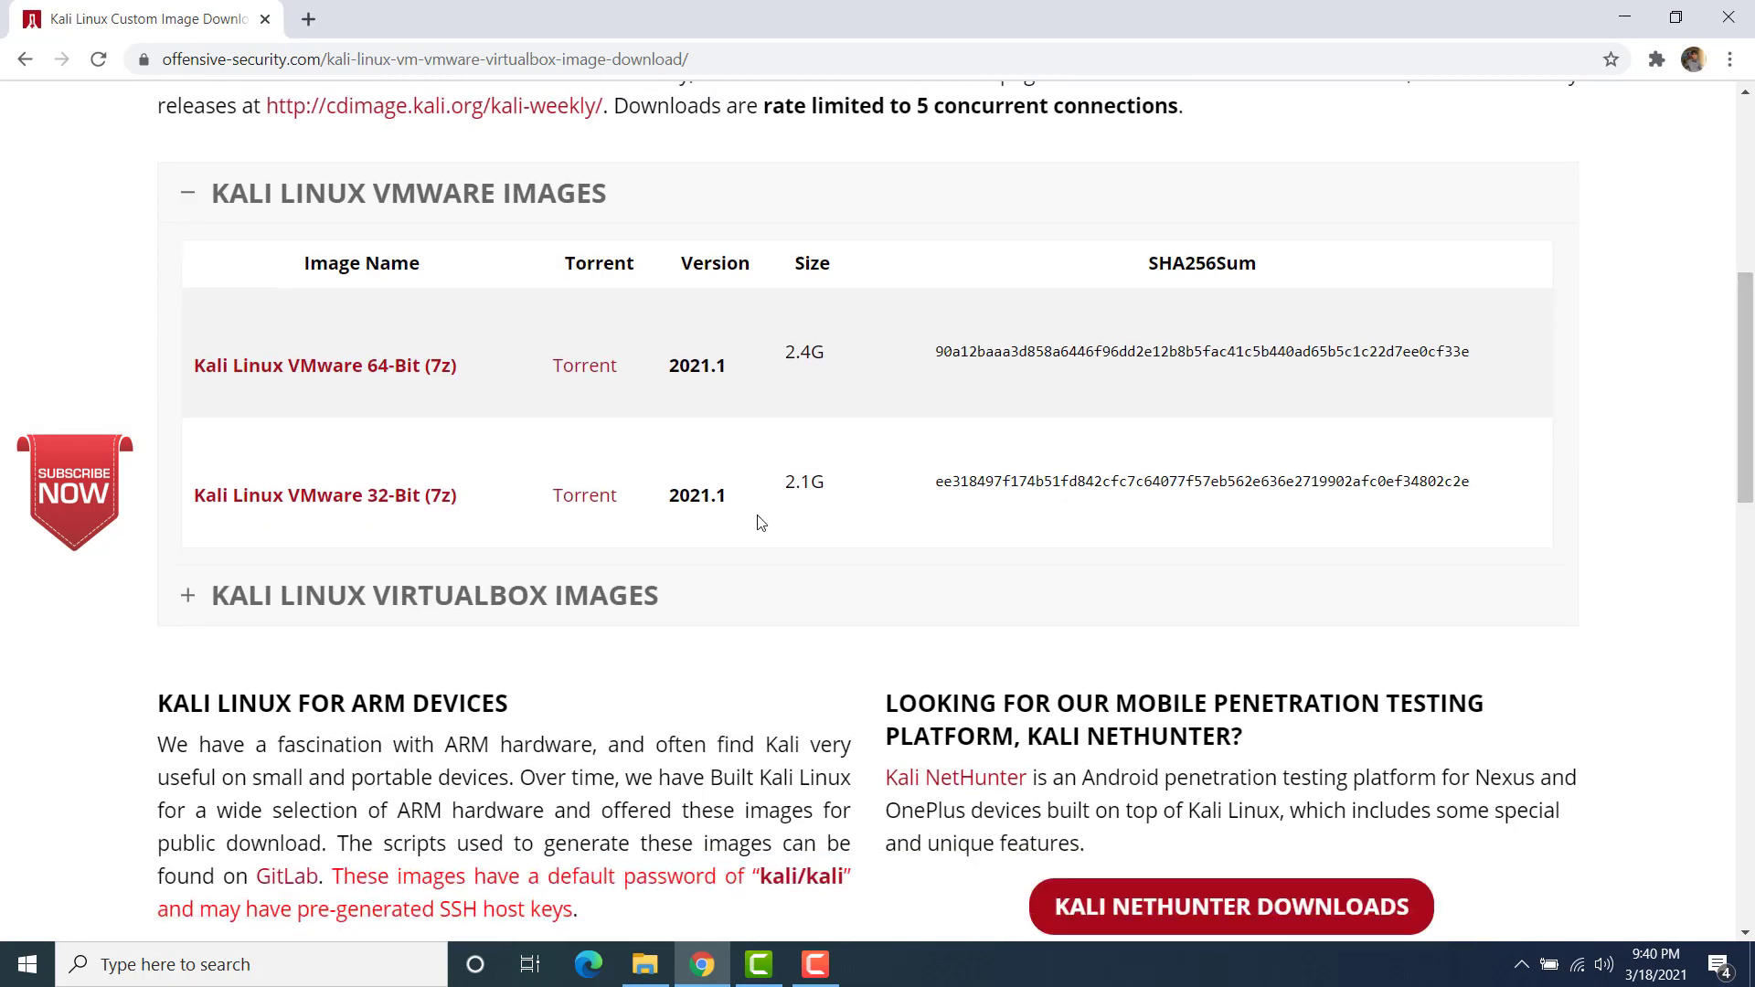
left_click(518, 605)
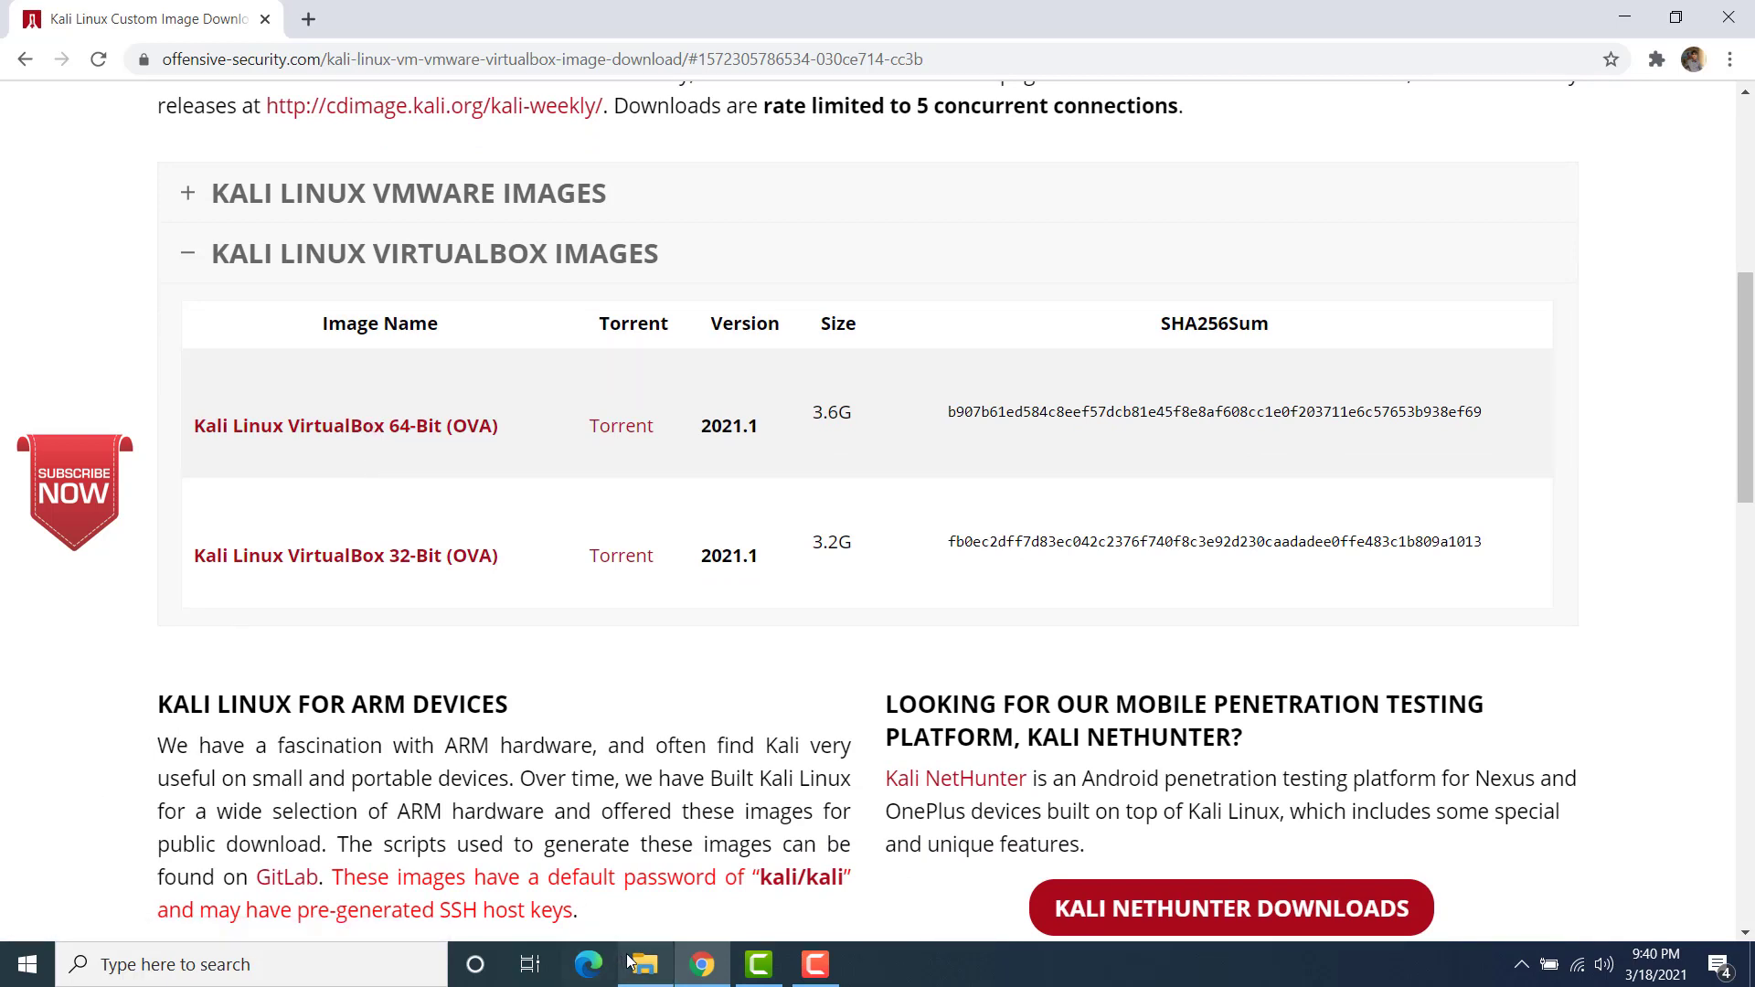
mouse_move(646, 974)
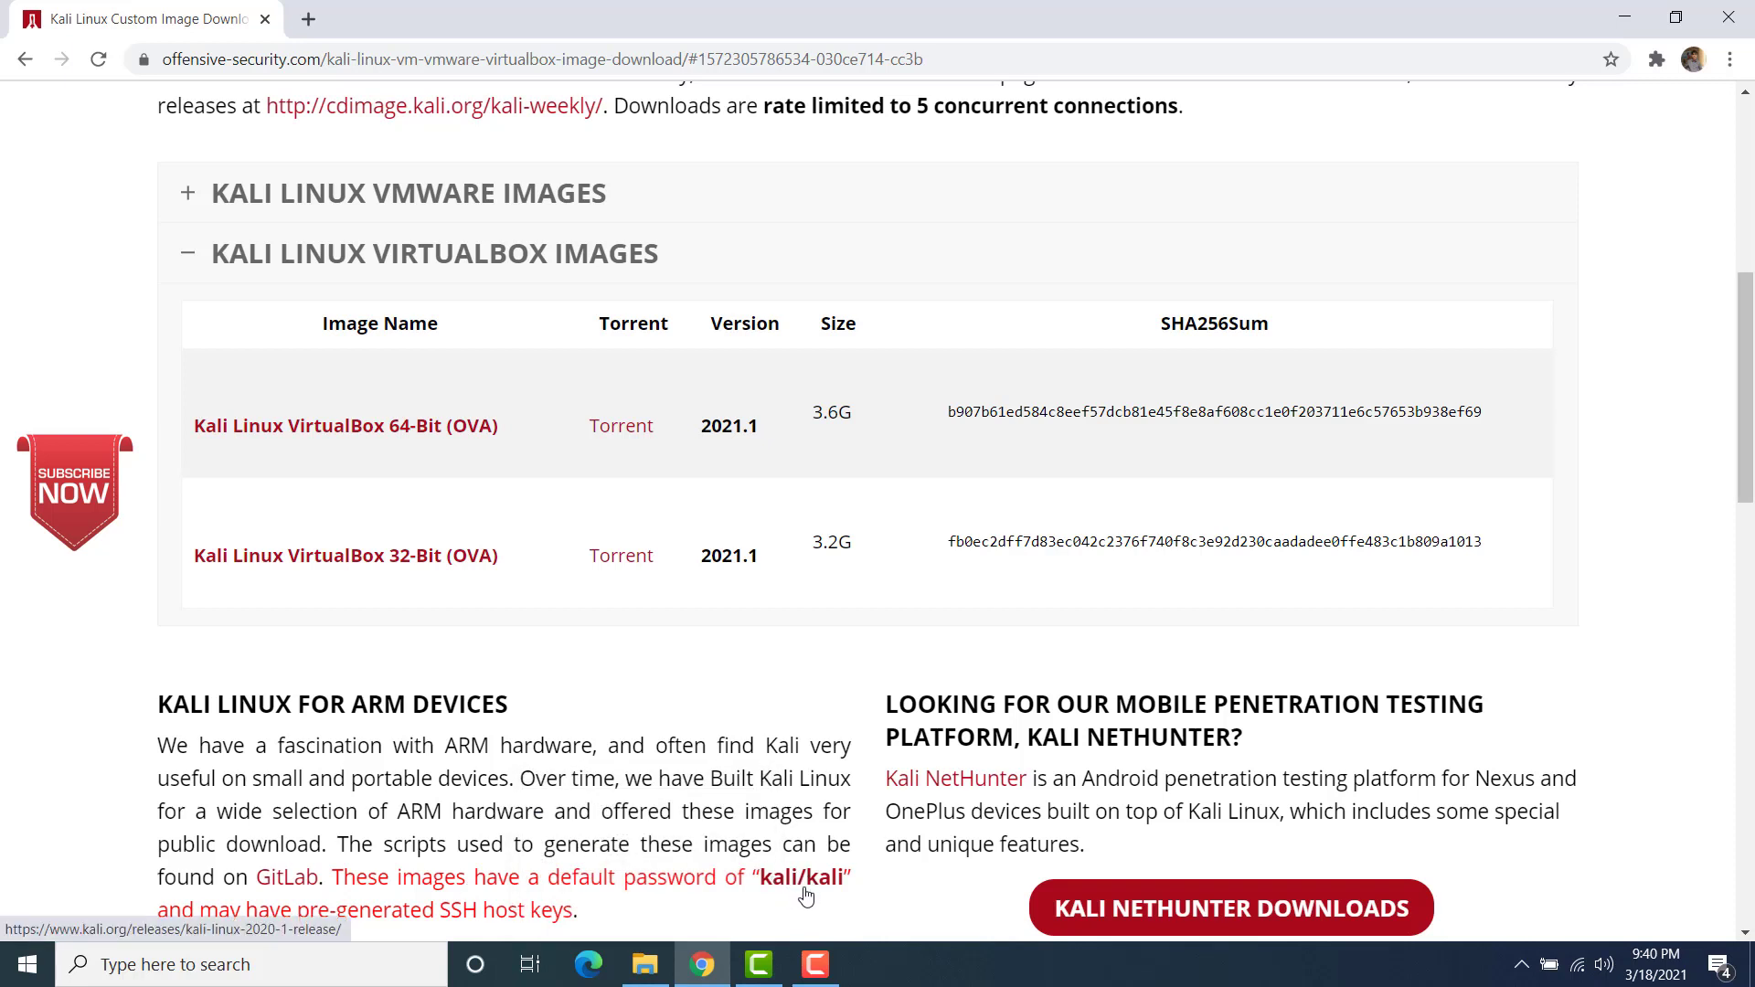
left_click(645, 964)
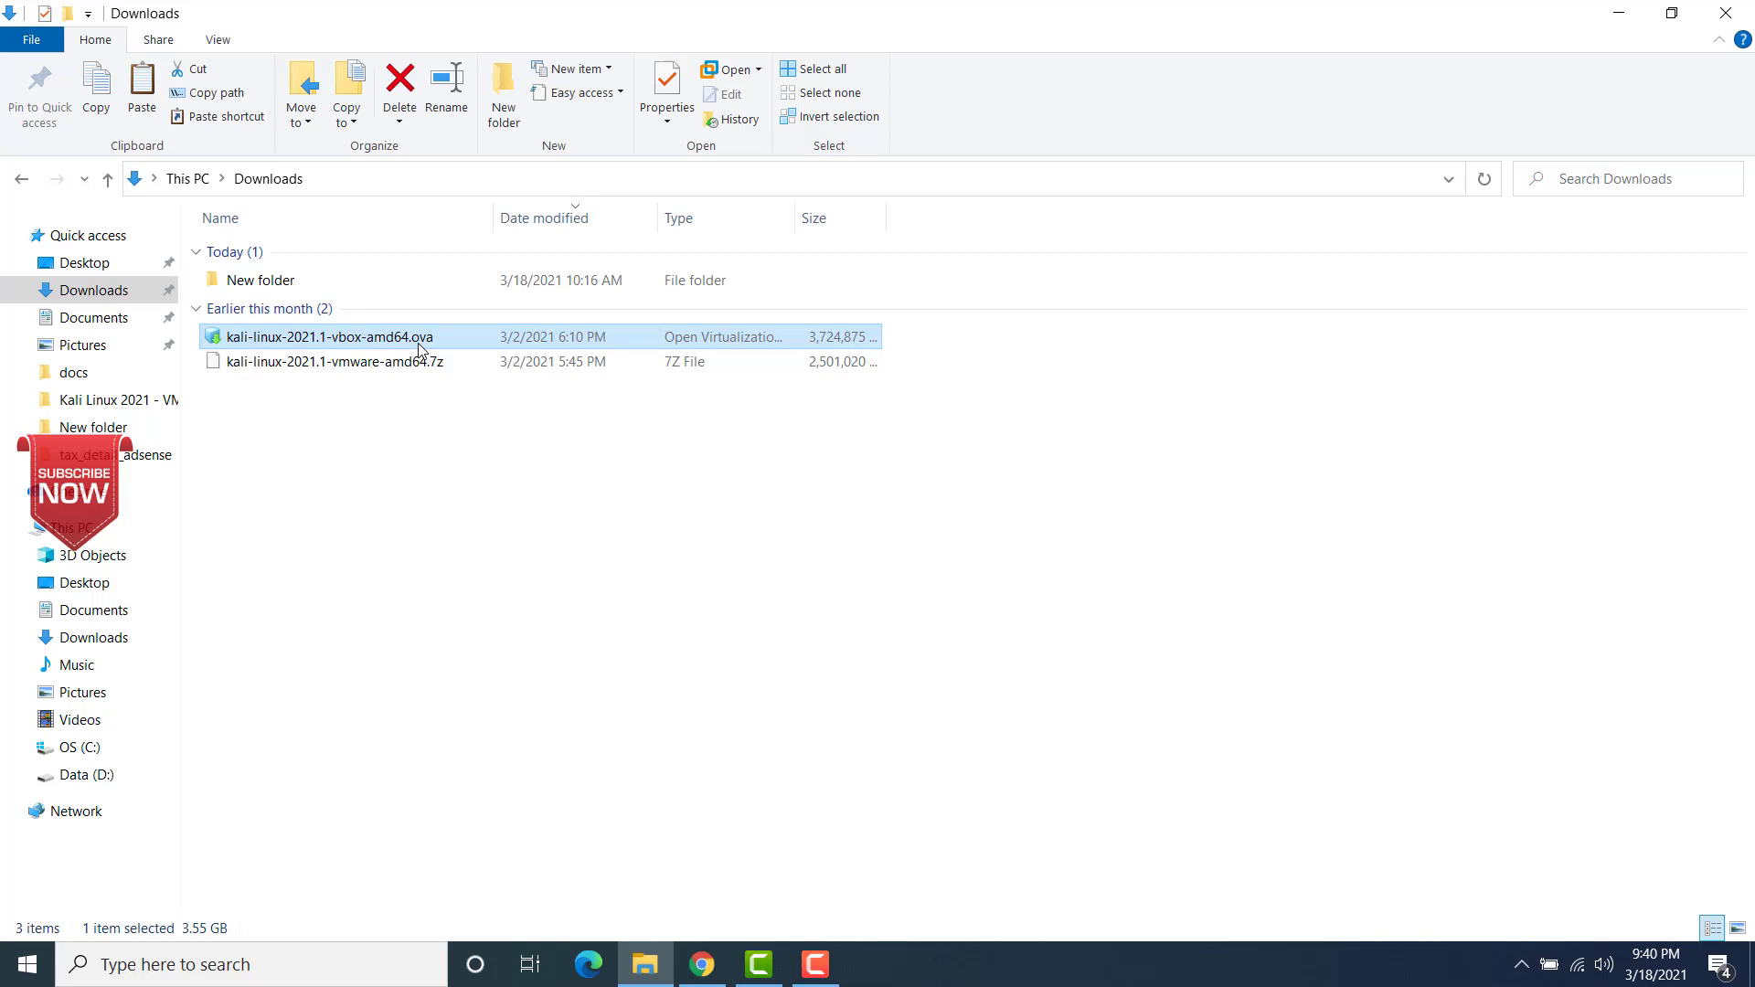
Step: Search Windows for "virtual" and launch Oracle VM VirtualBox
left_click(247, 976)
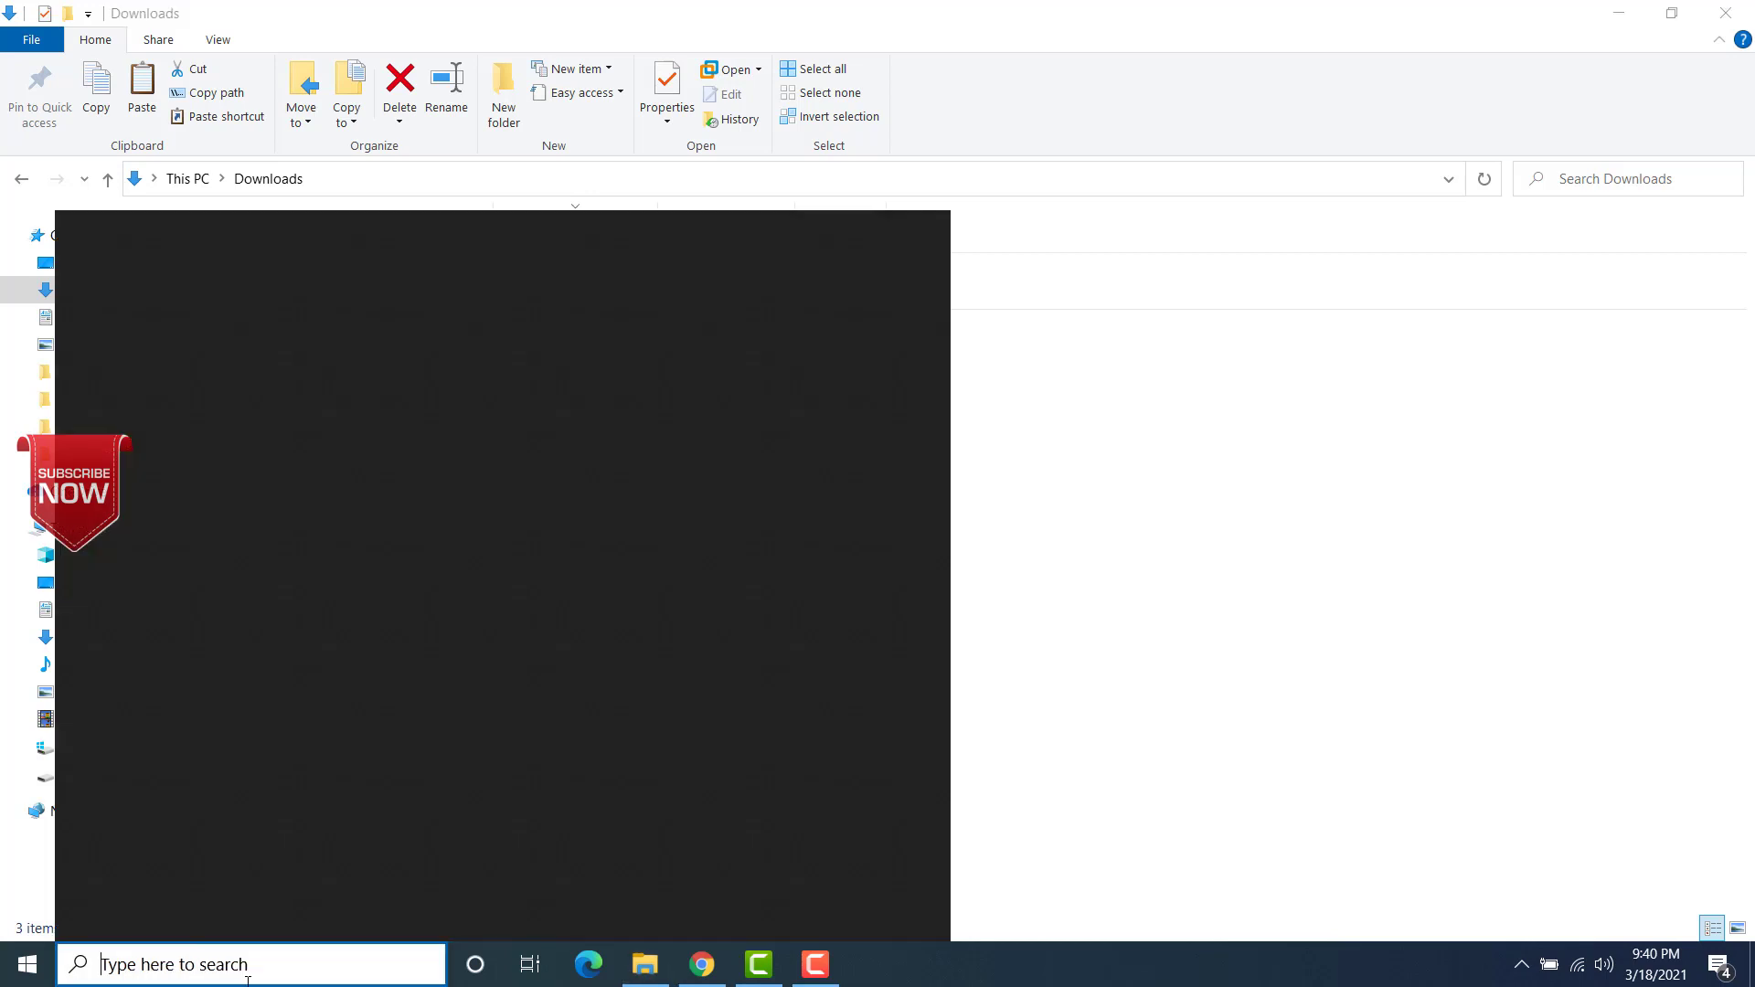
type("virtual")
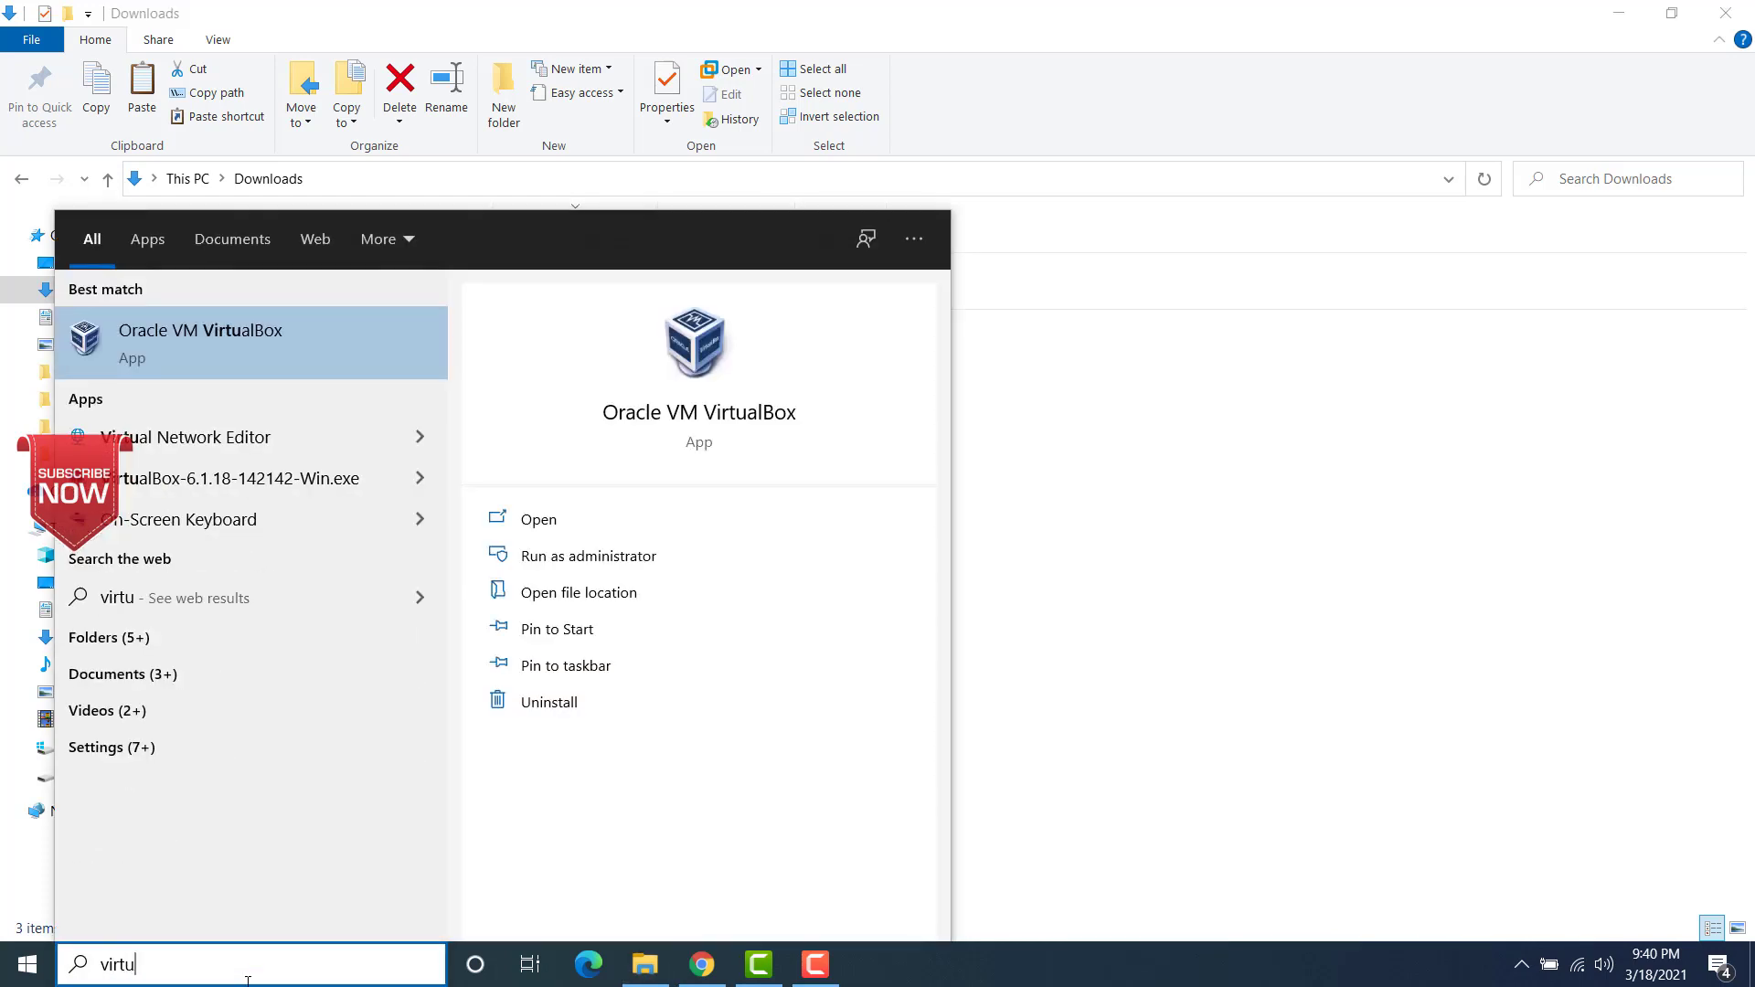
left_click(251, 334)
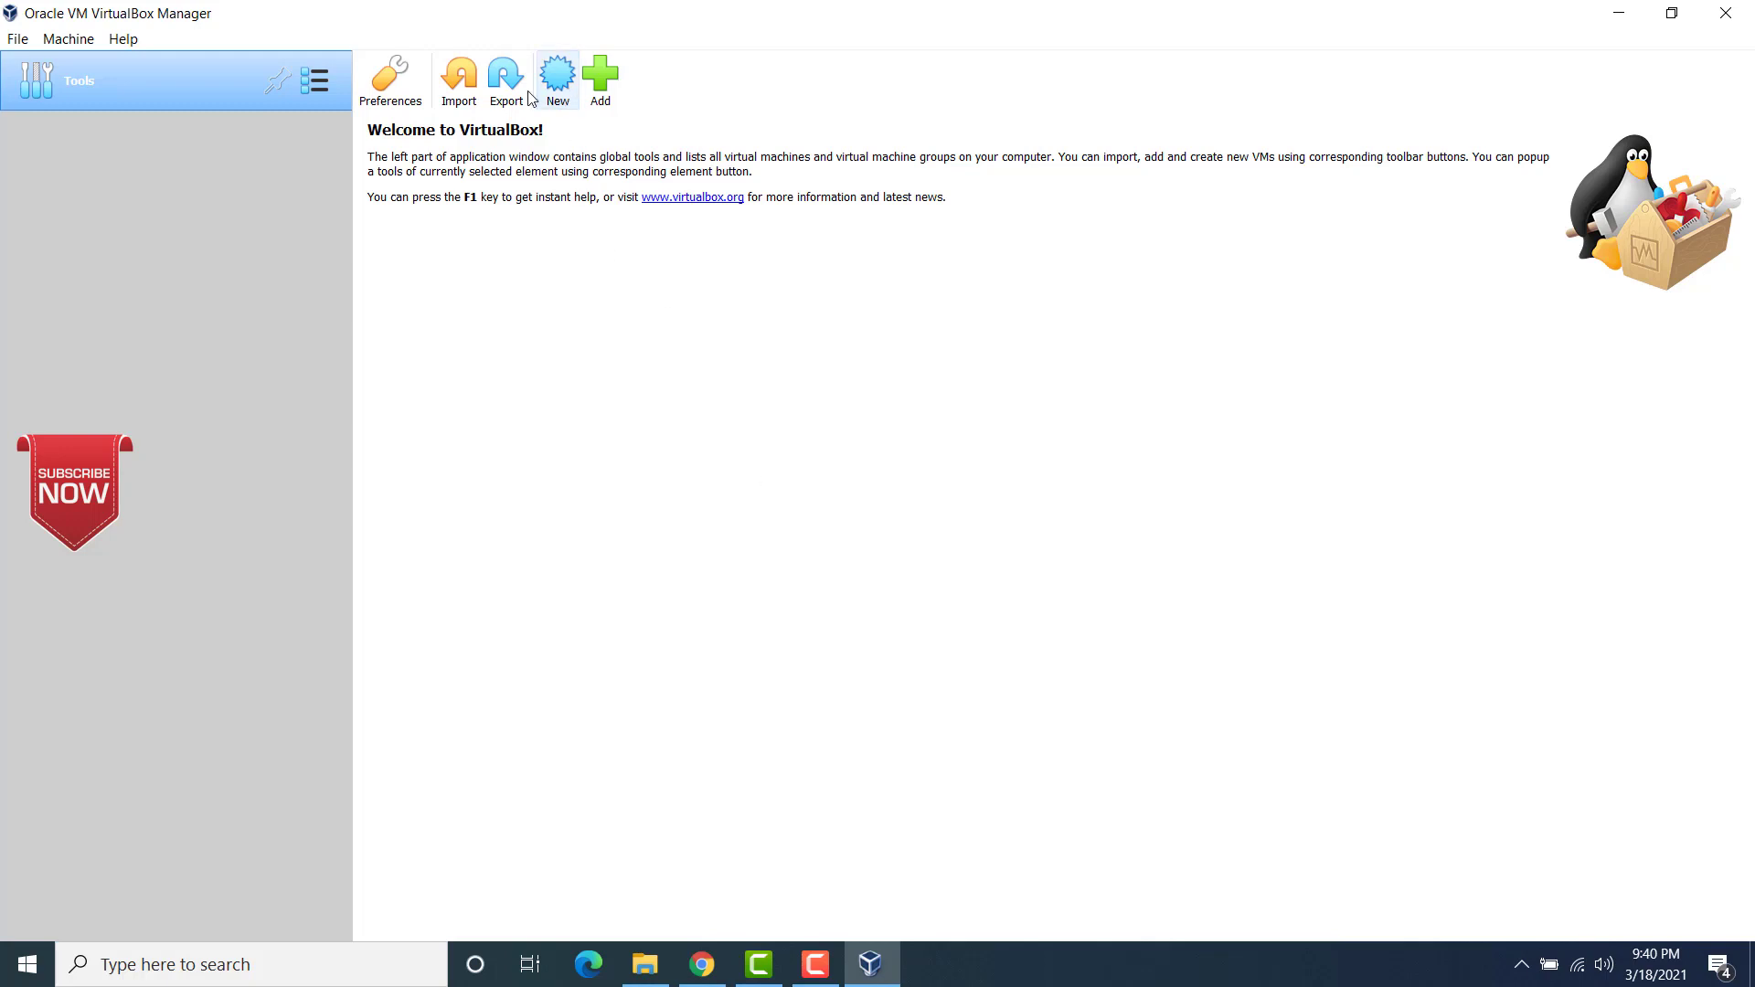
Step: Check the default machine folder in the VirtualBox preferences and close them without changes
left_click(391, 95)
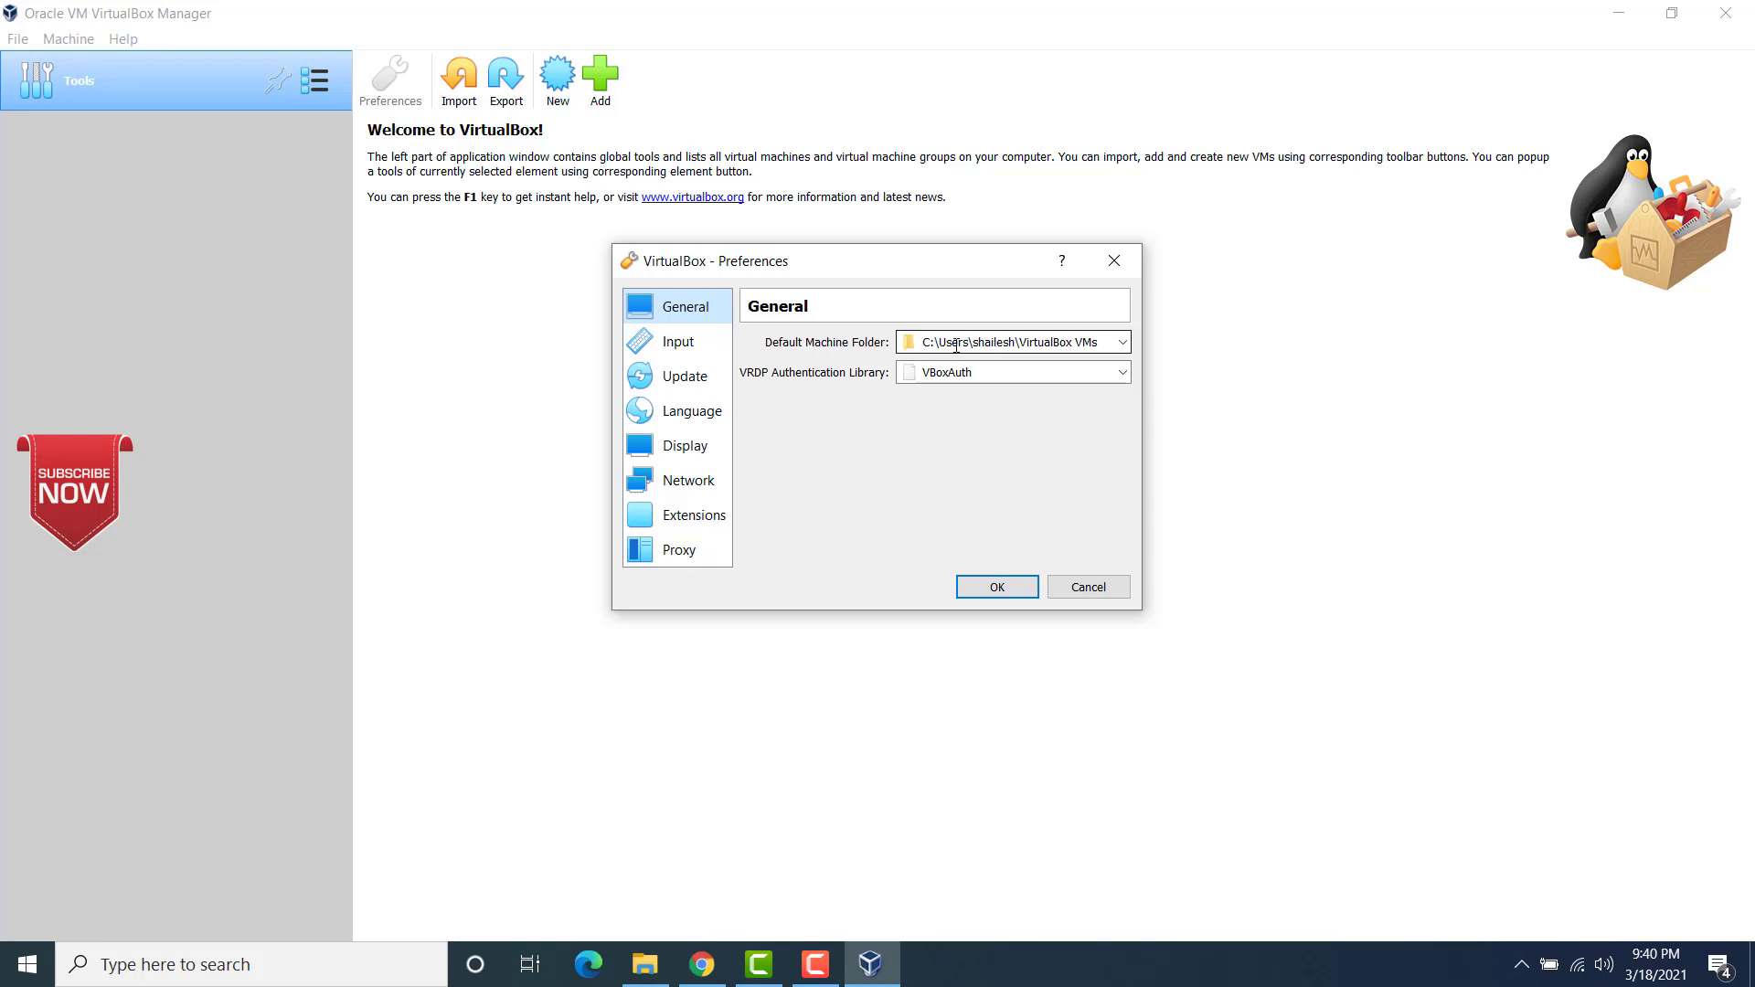
mouse_move(967, 345)
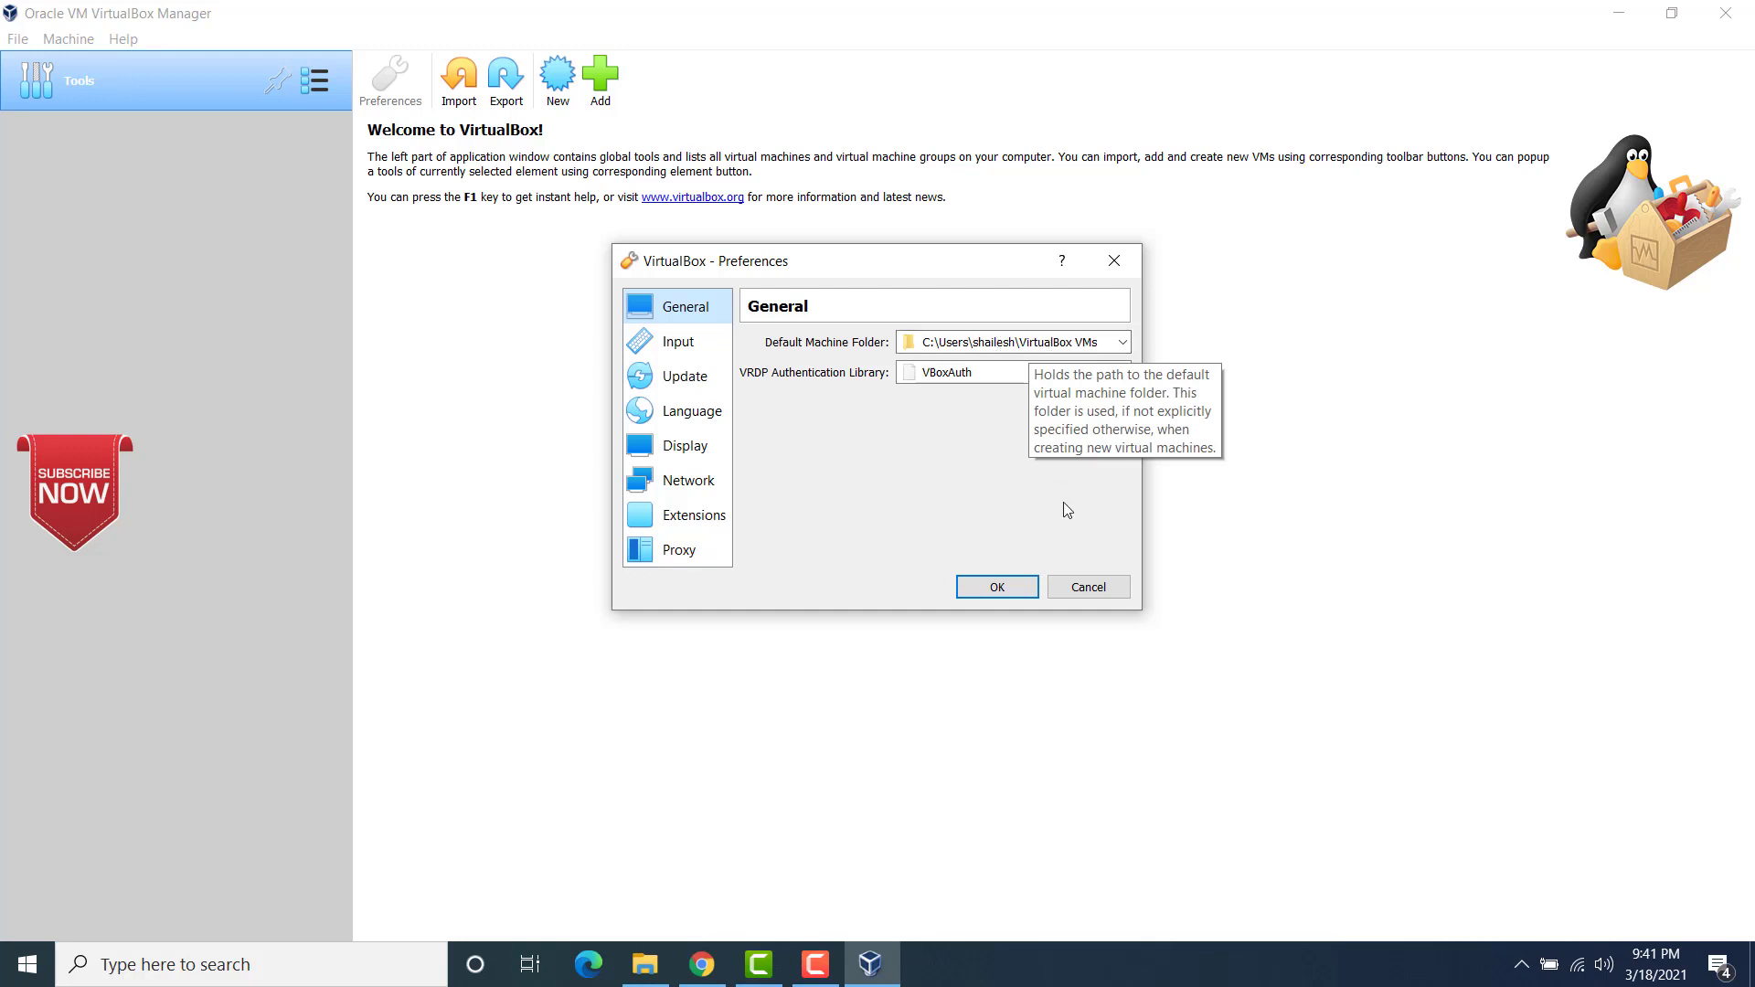
left_click(1087, 588)
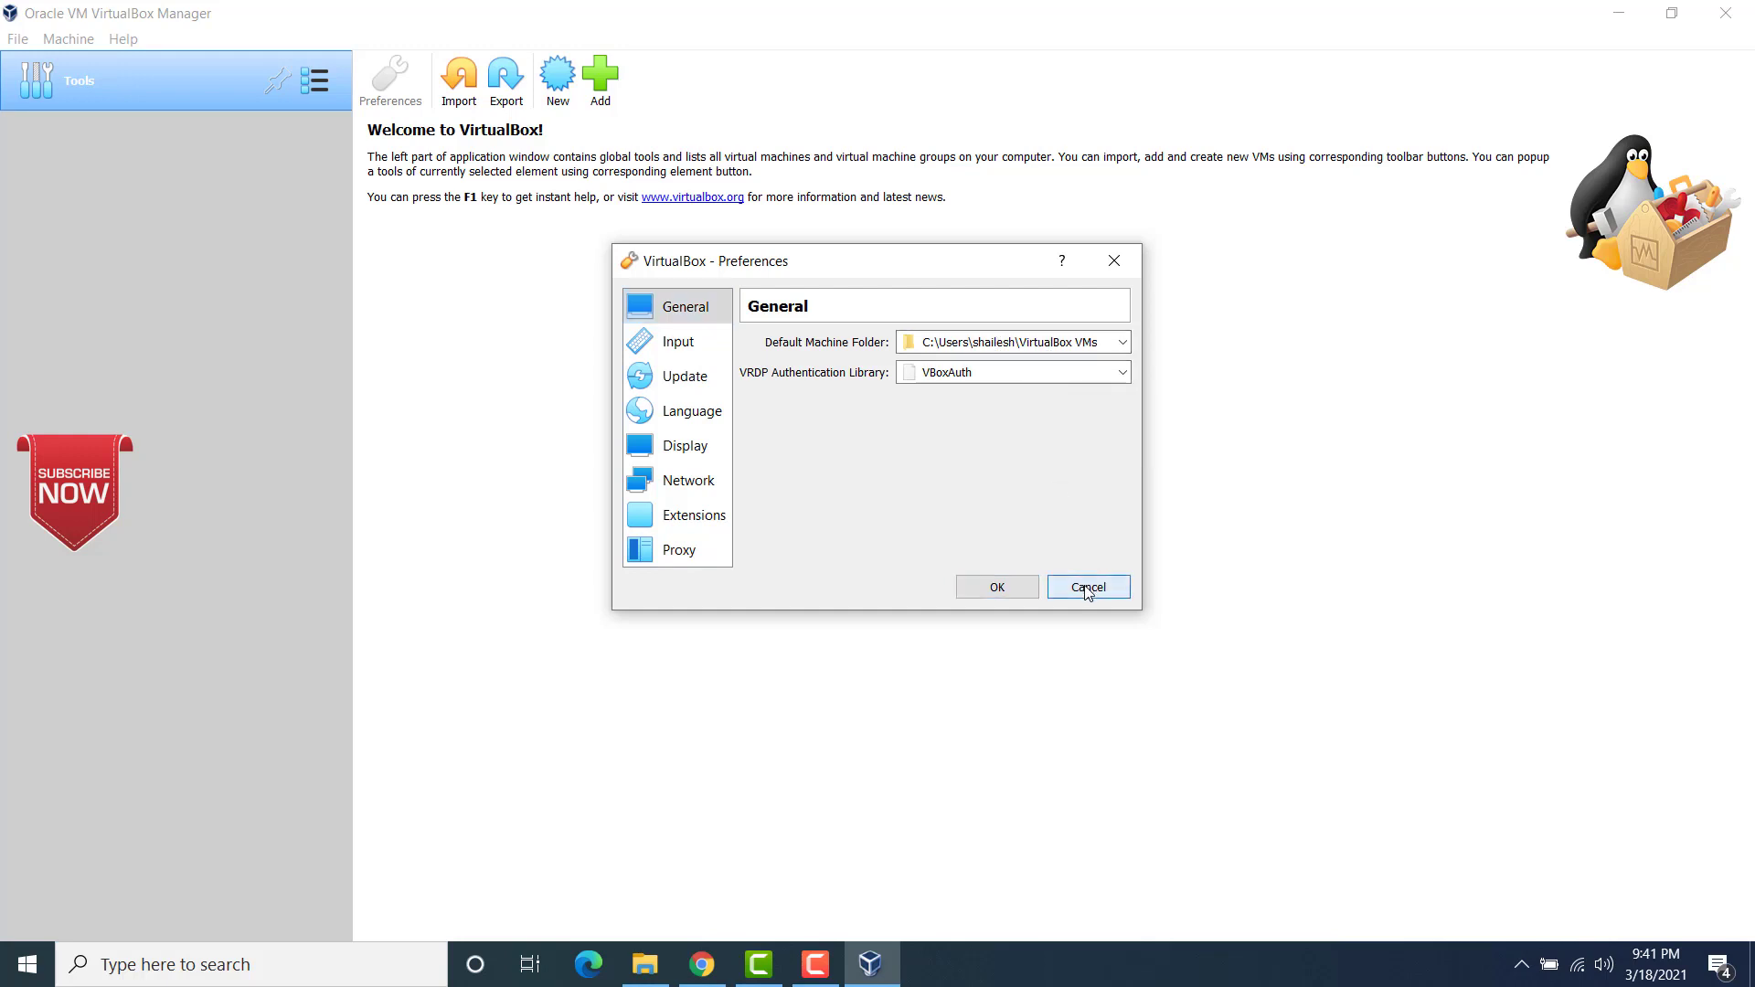
Step: Return to the Downloads folder in File Explorer and copy kali-linux-2021.1-vbox-amd64.ova
left_click(1750, 974)
left_click(631, 966)
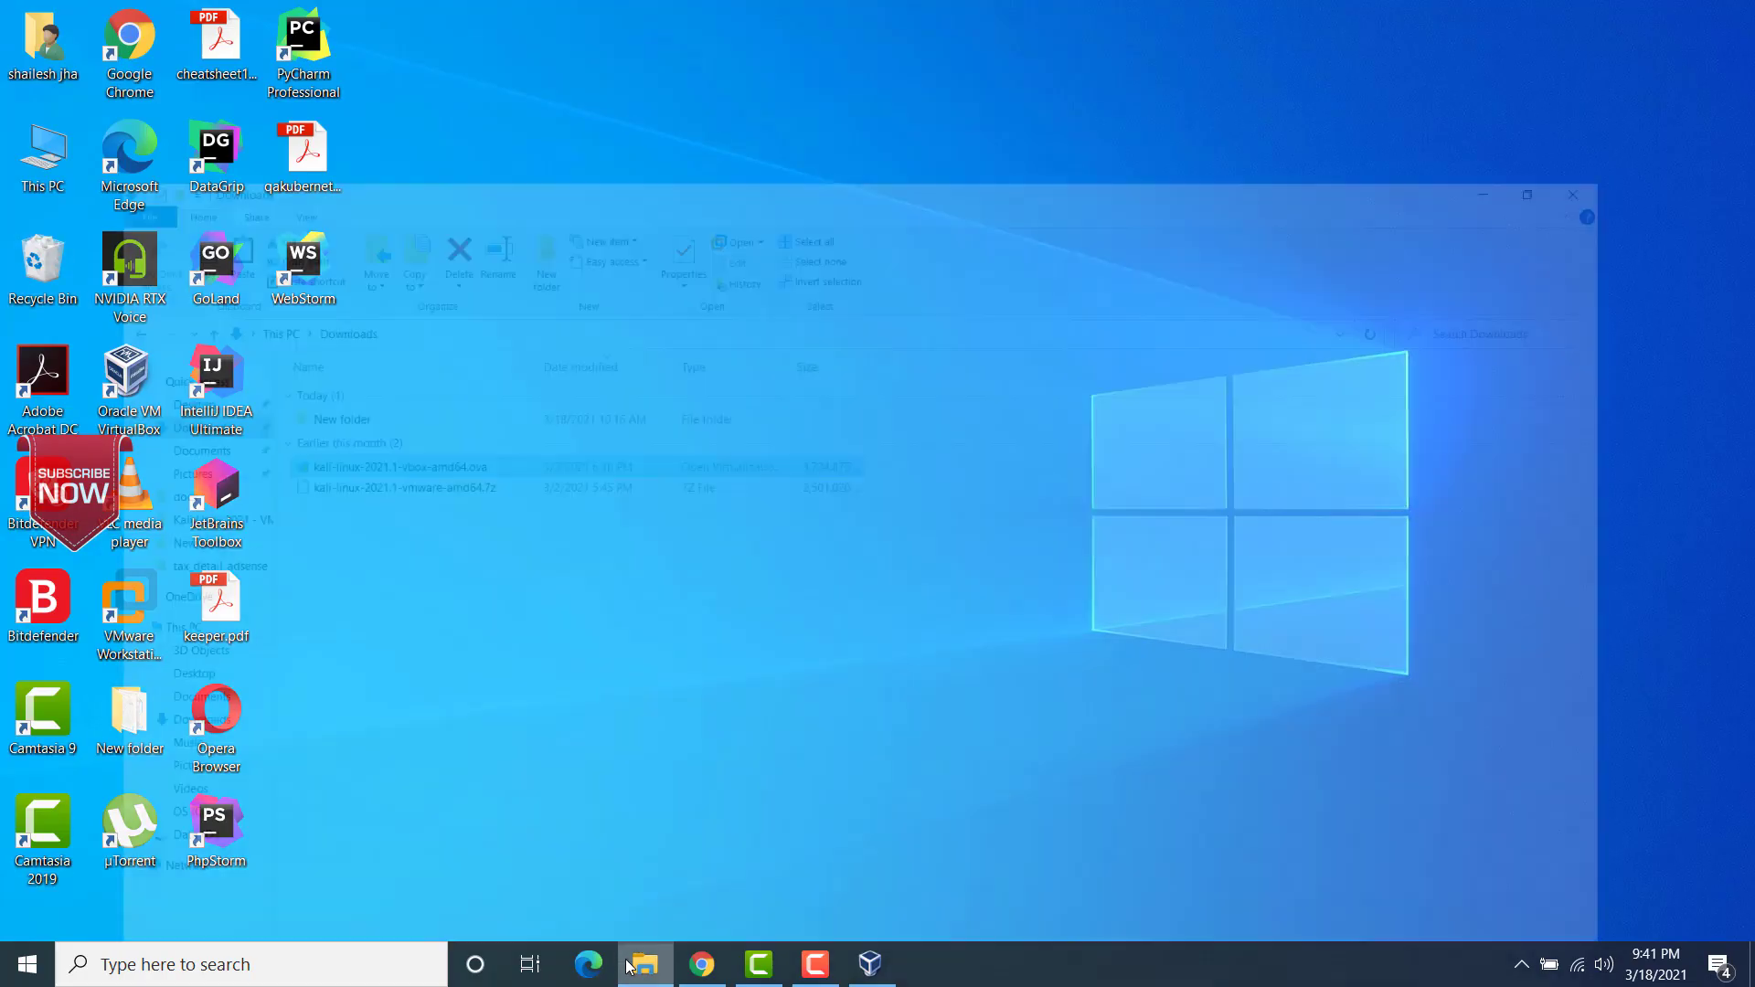
right_click(339, 337)
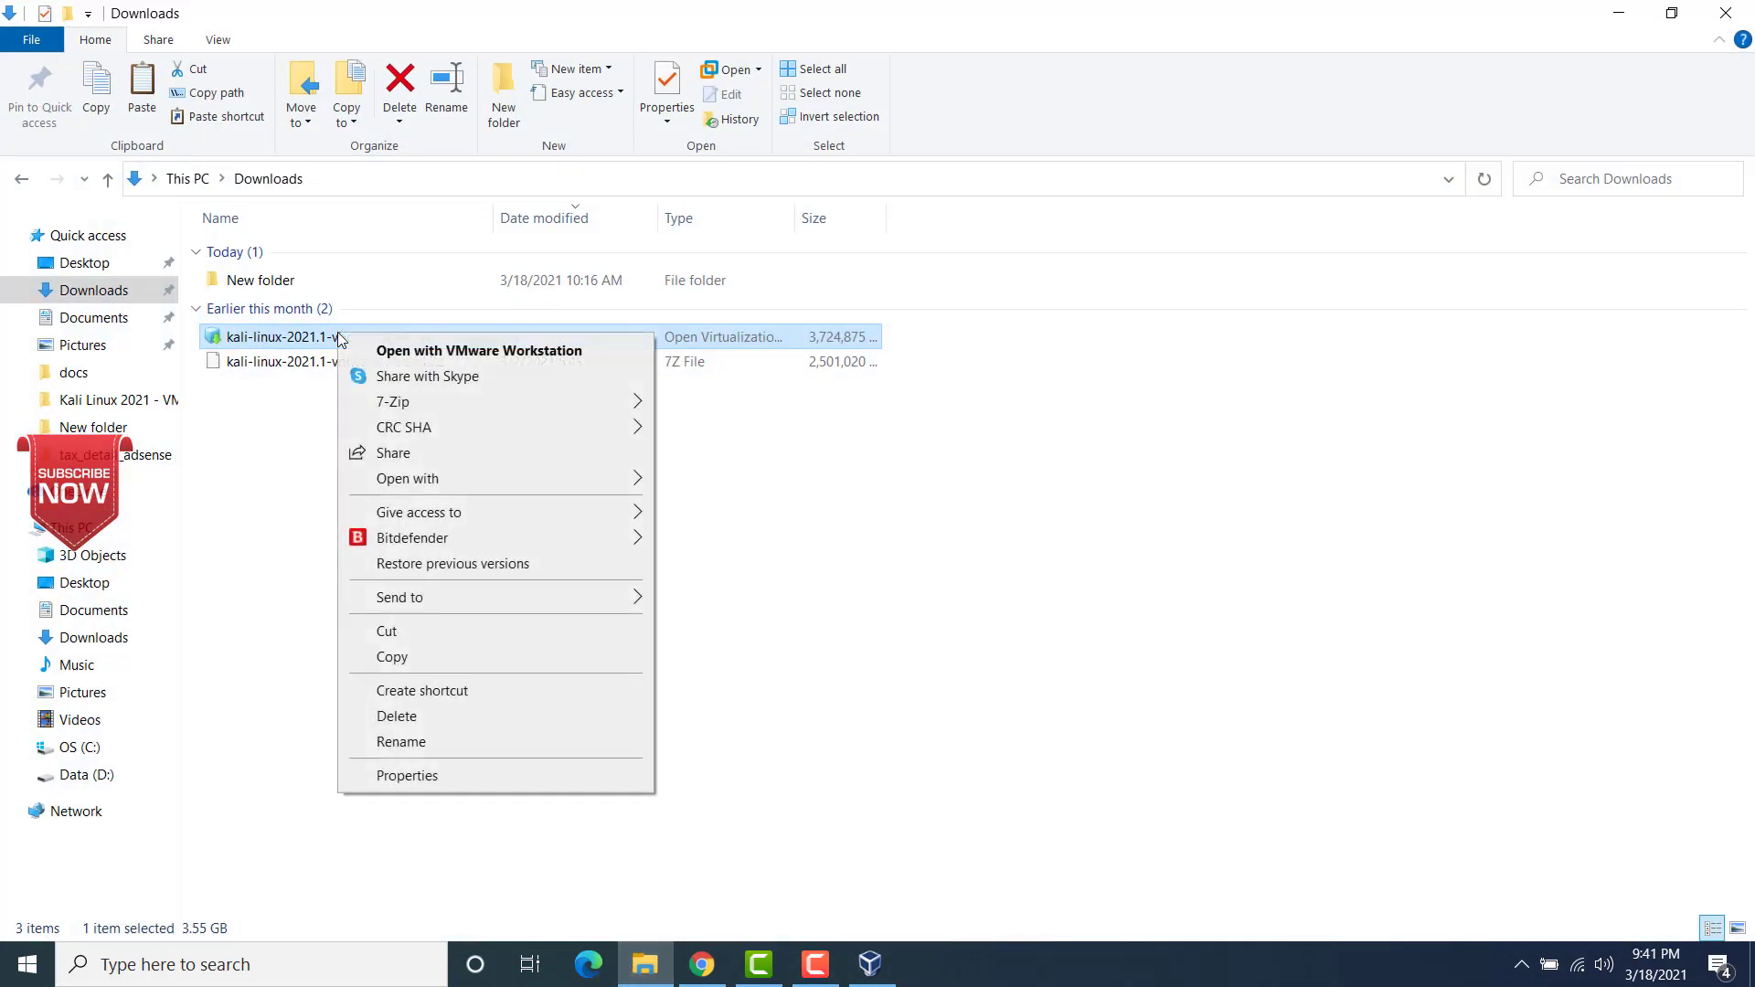
left_click(402, 668)
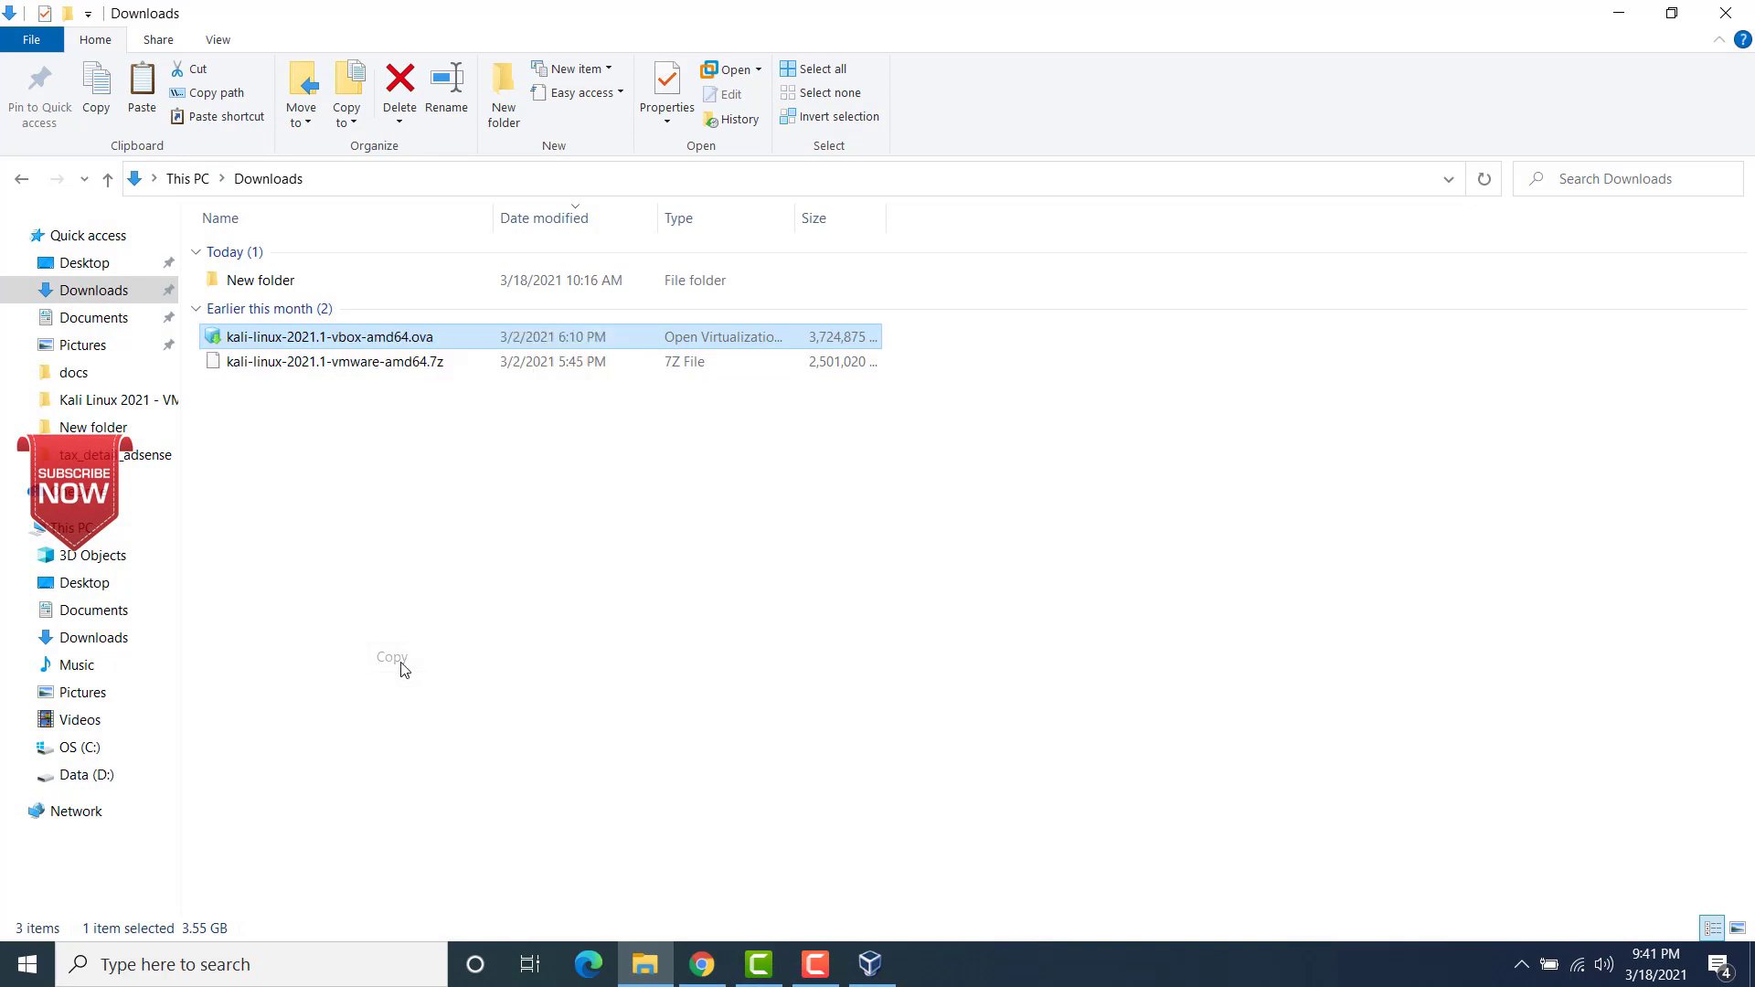
Step: Paste the copied OVA file into the VirtualBox VMs folder of the user's home directory and maximize the window
left_click(1752, 967)
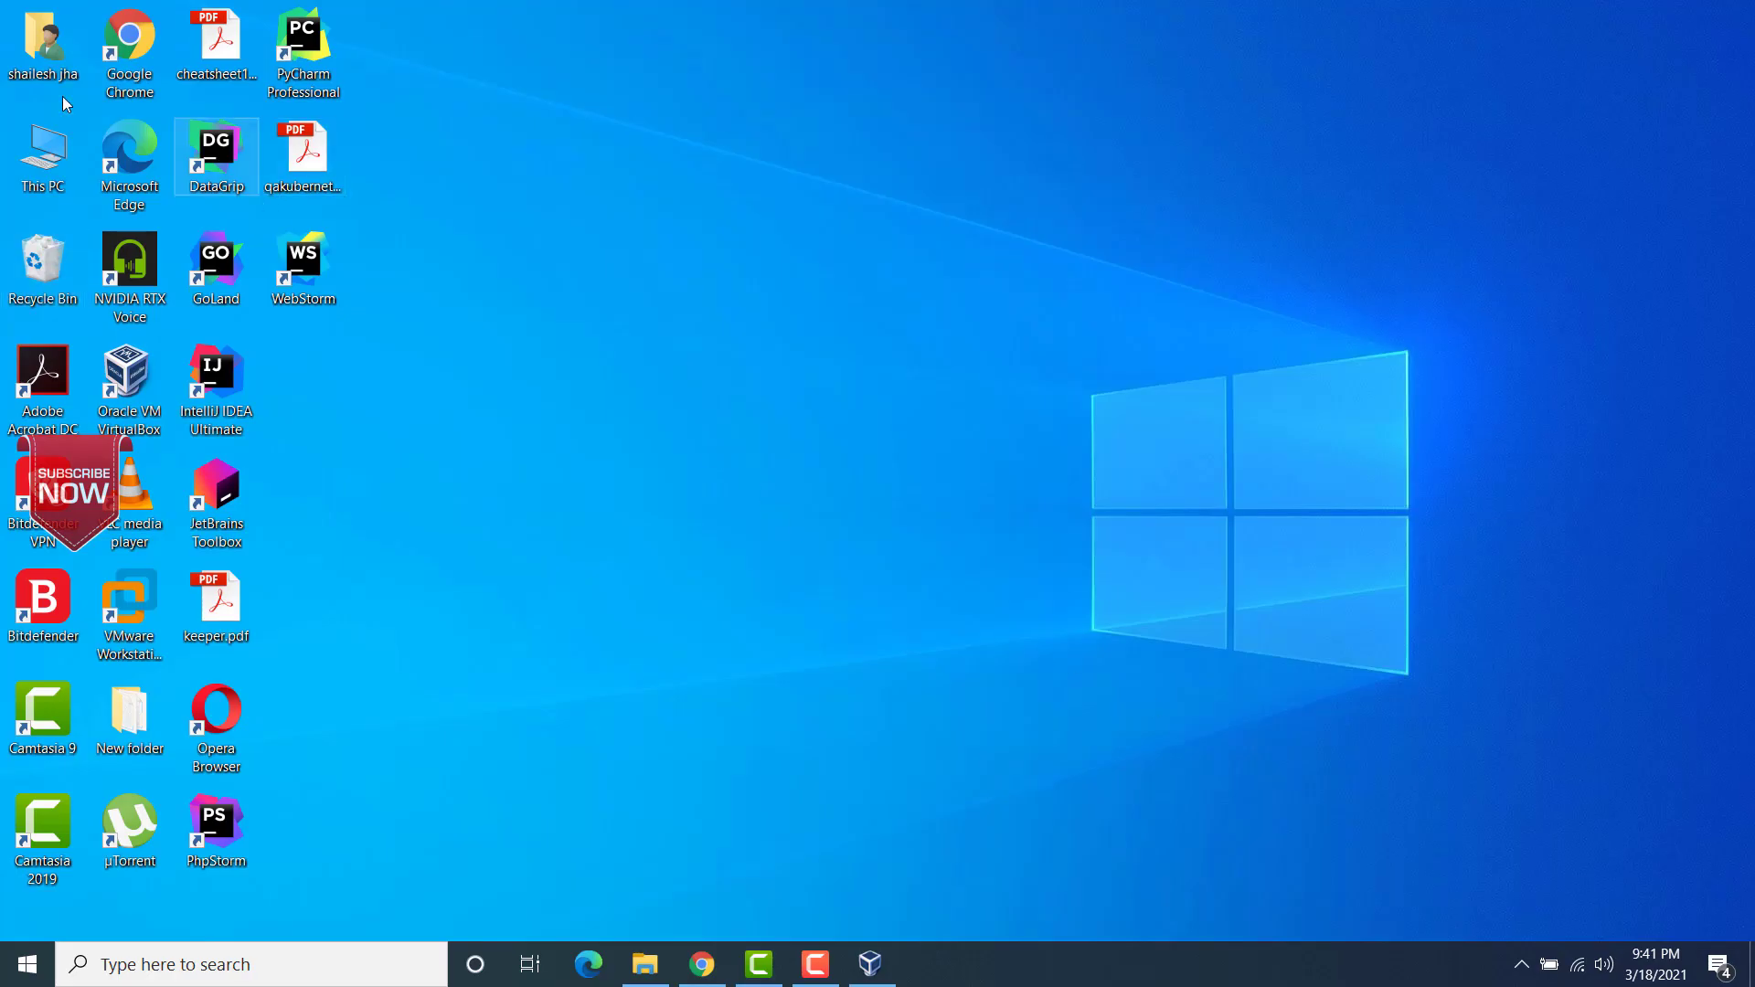
double_click(45, 33)
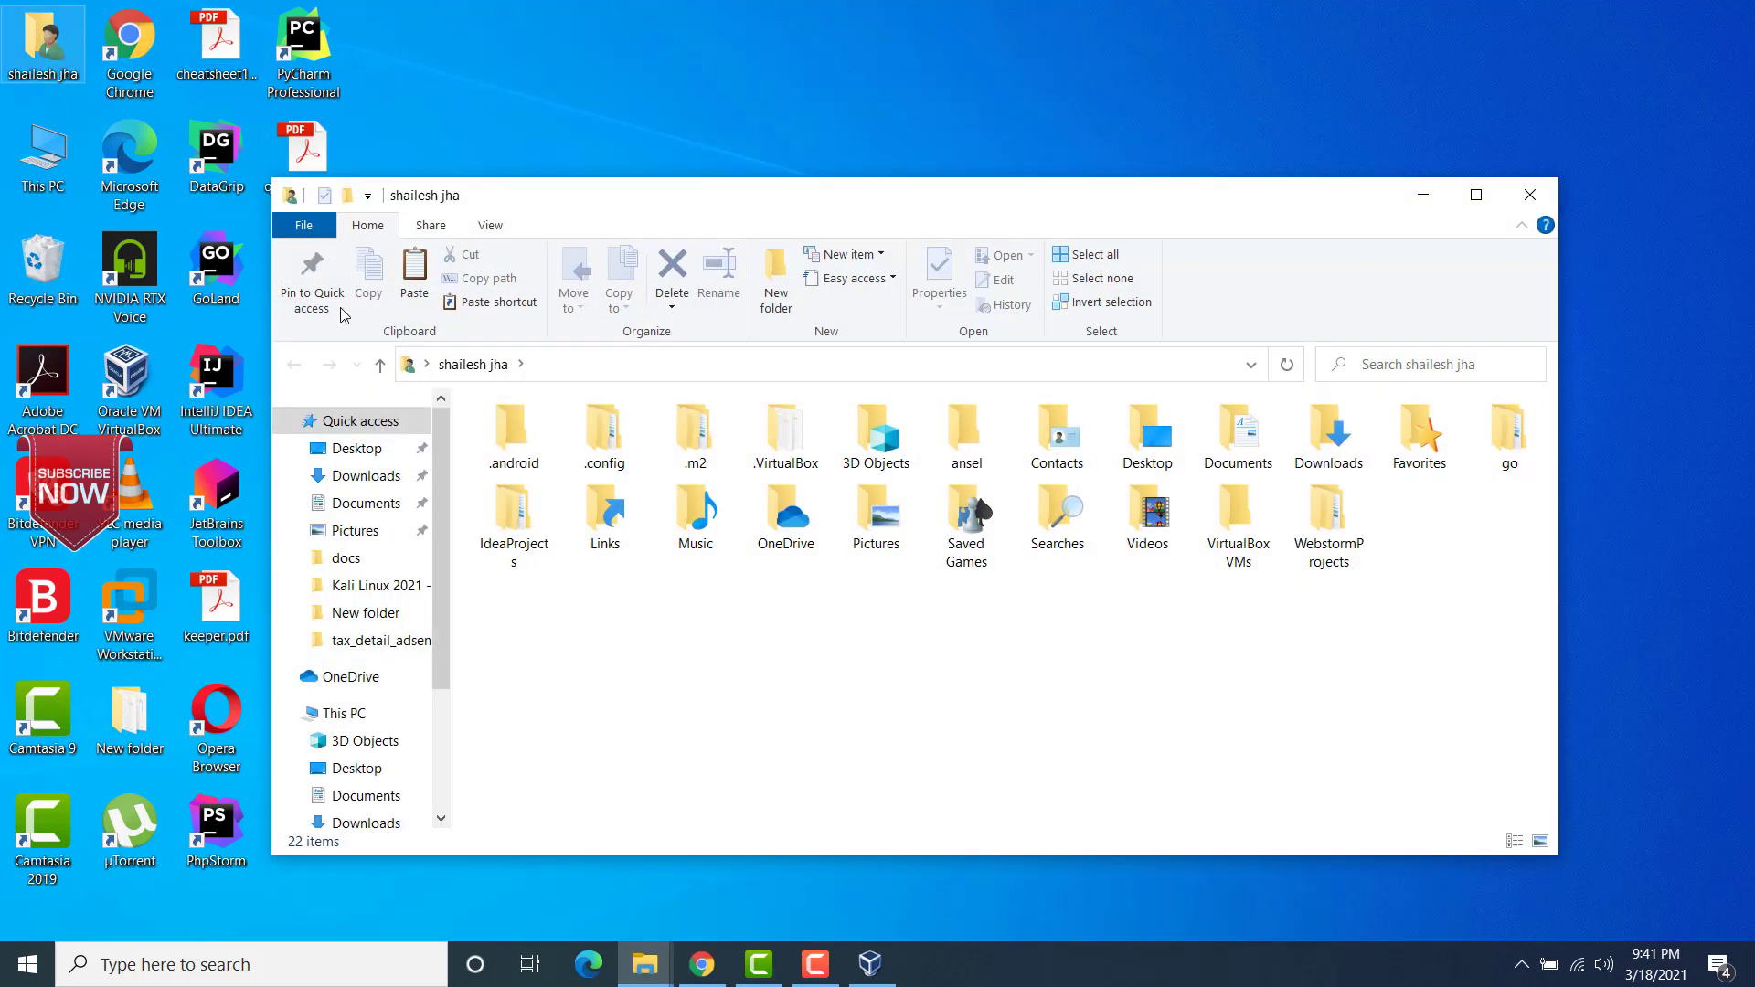
double_click(1236, 541)
right_click(606, 542)
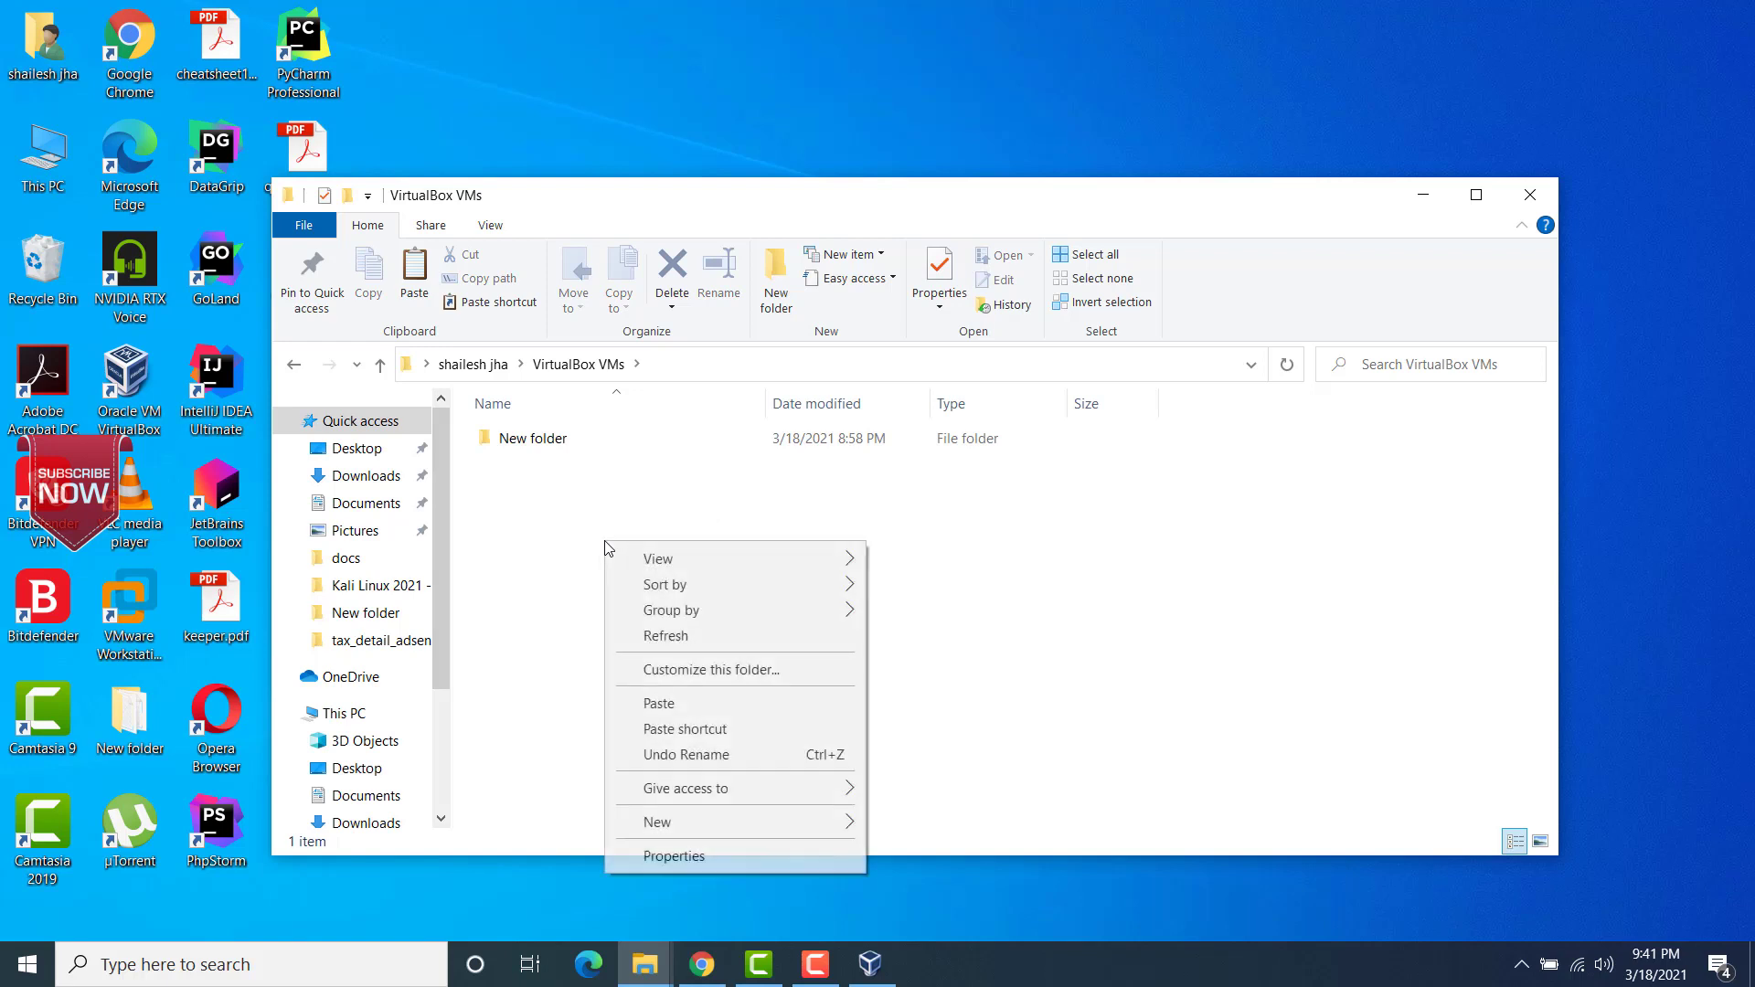
left_click(657, 705)
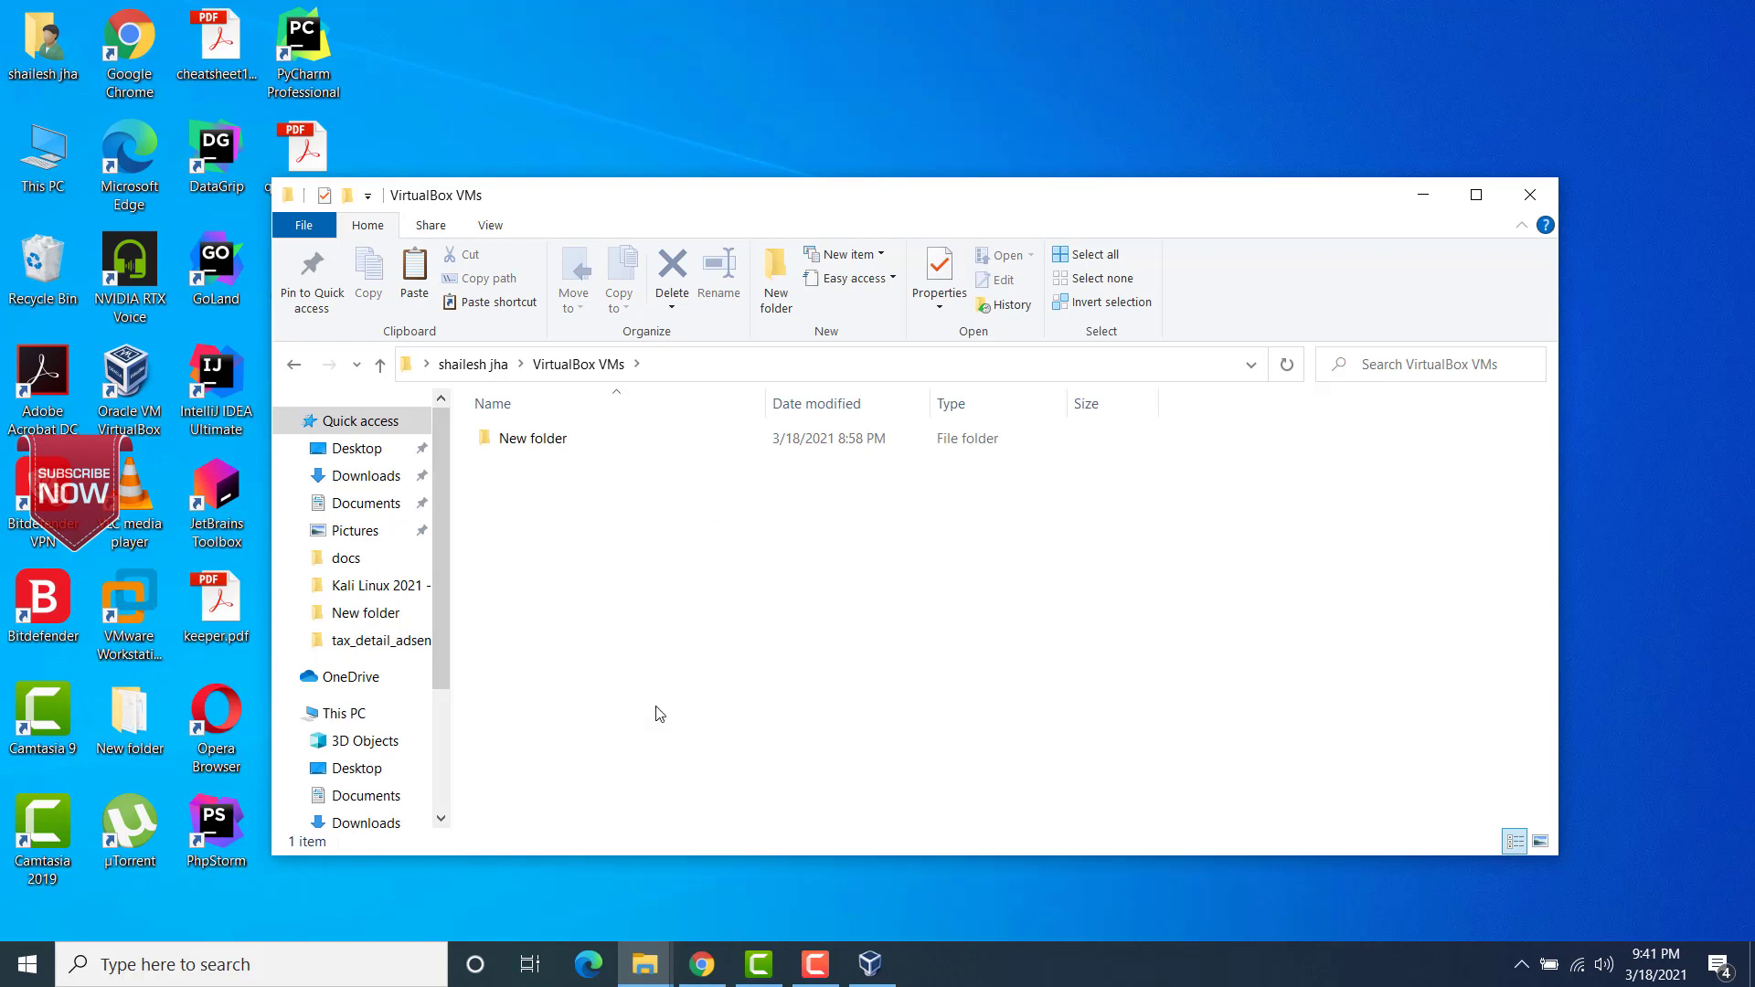
left_click(645, 649)
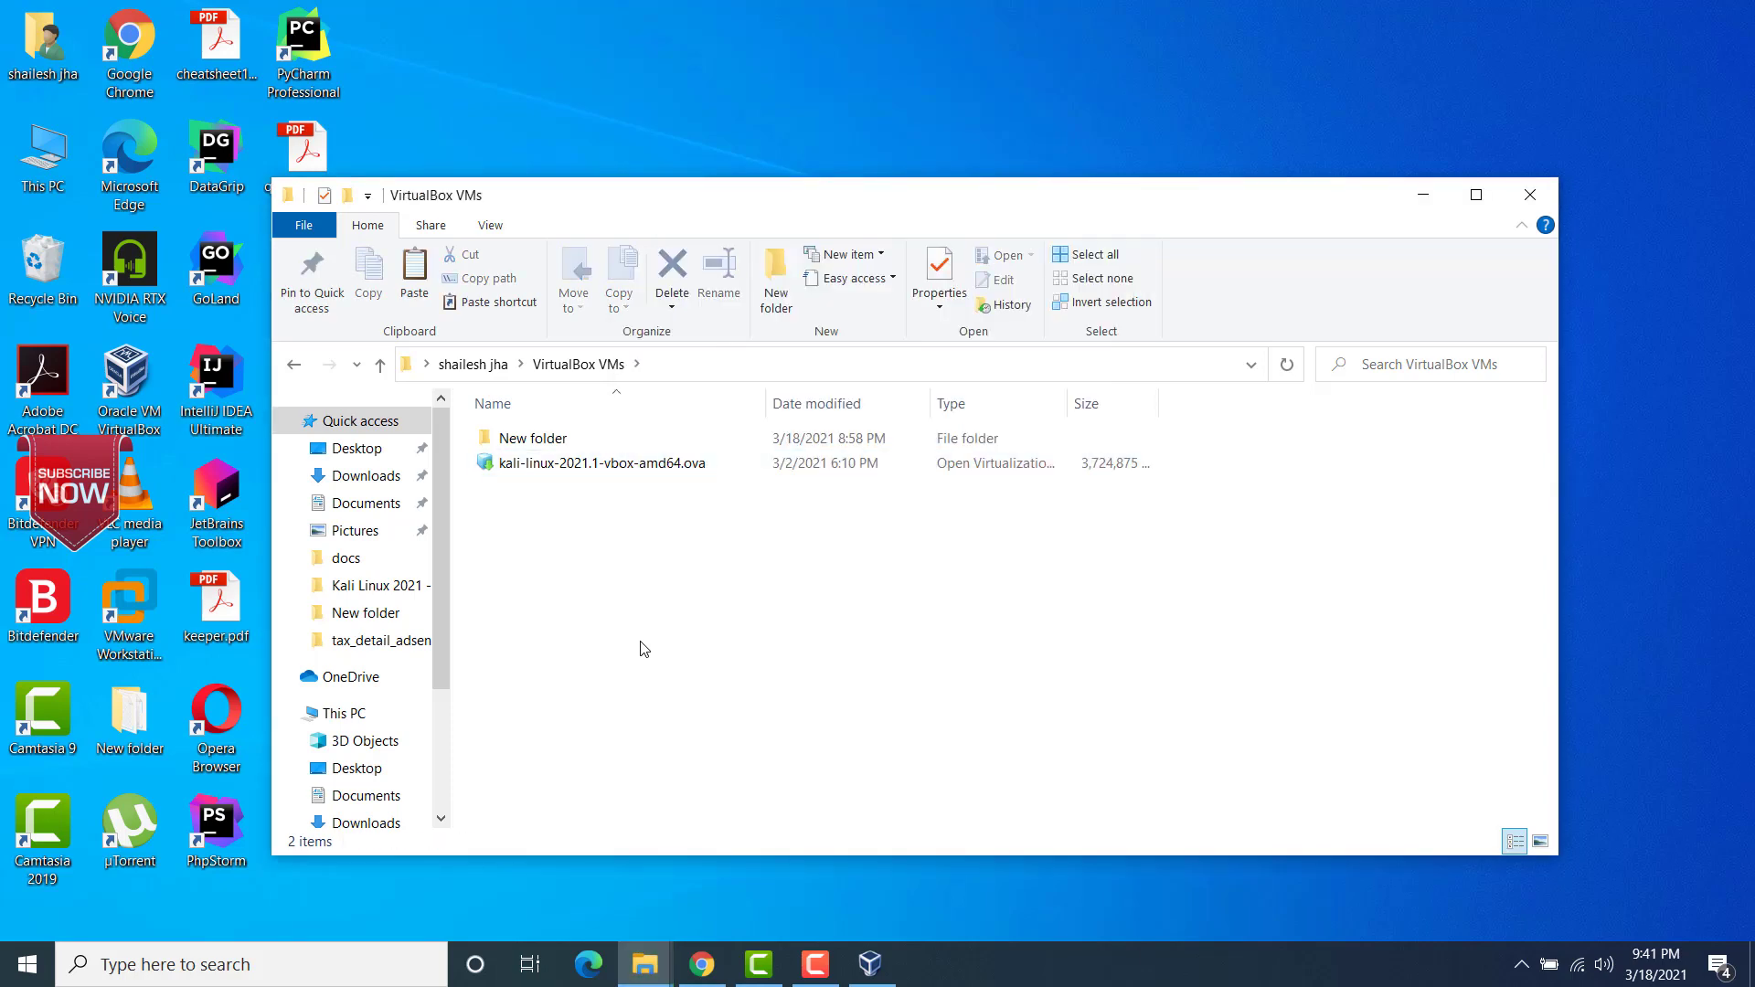
double_click(742, 198)
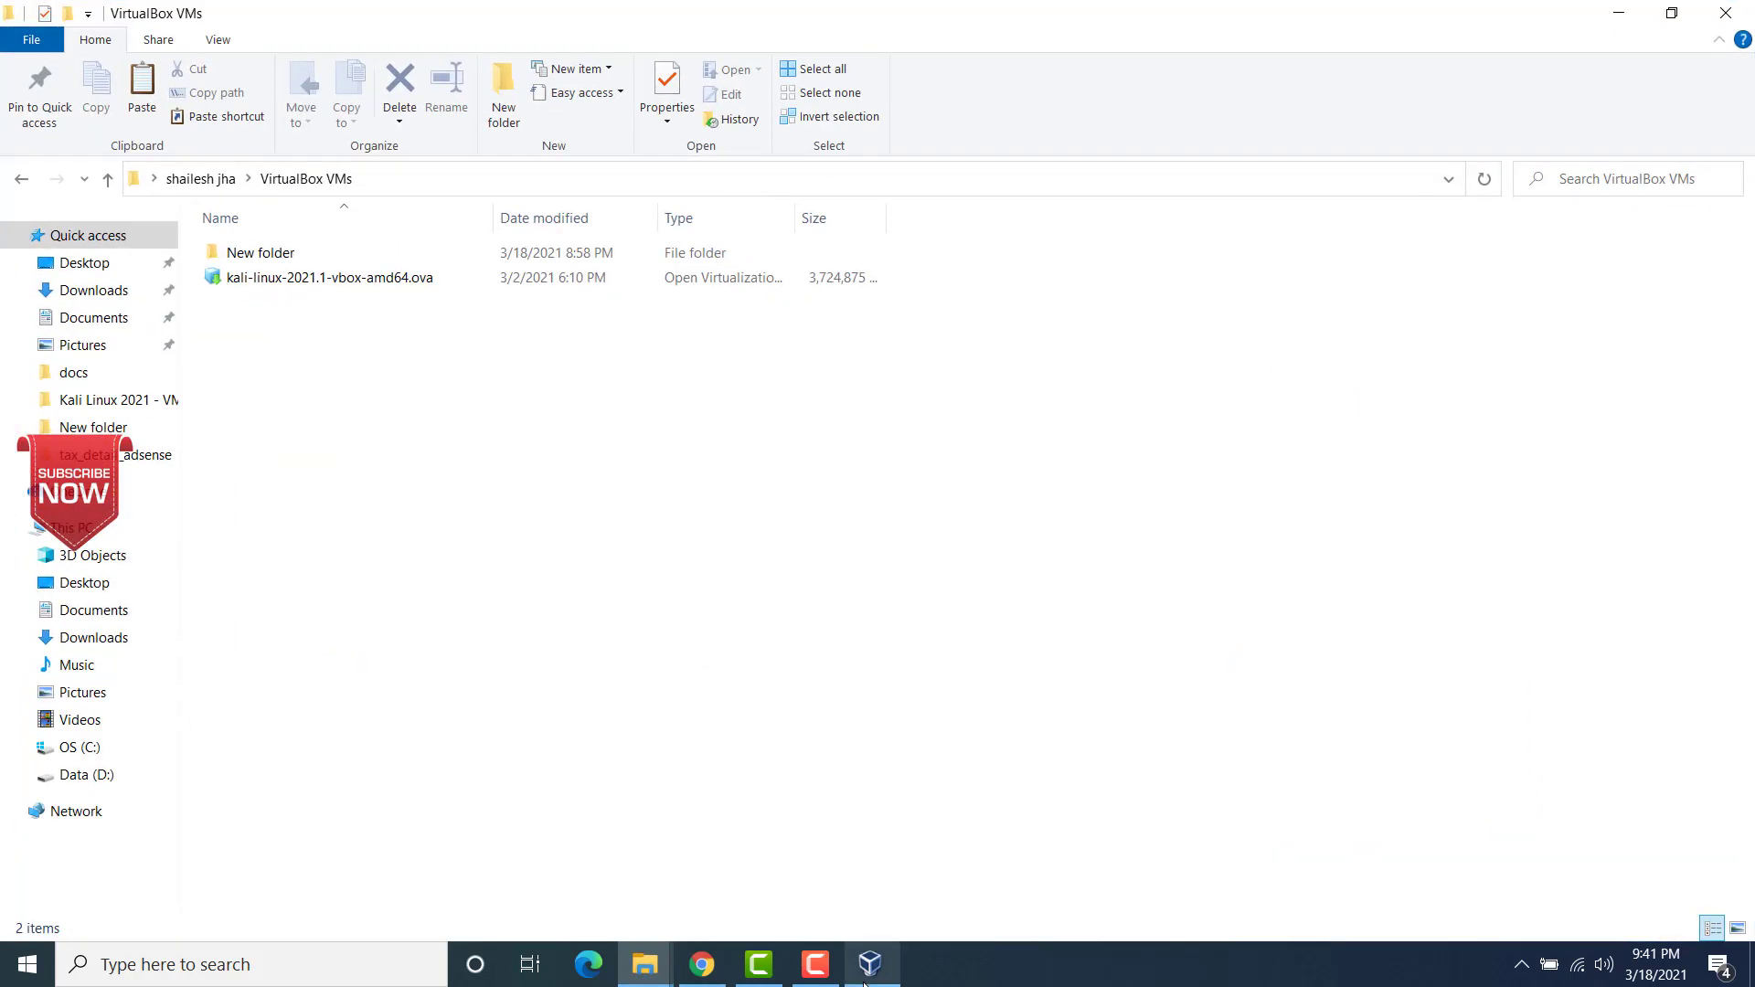
Step: Switch to Oracle VM VirtualBox, start importing an appliance from the local file system and browse for its file on the C: drive
mouse_move(864, 982)
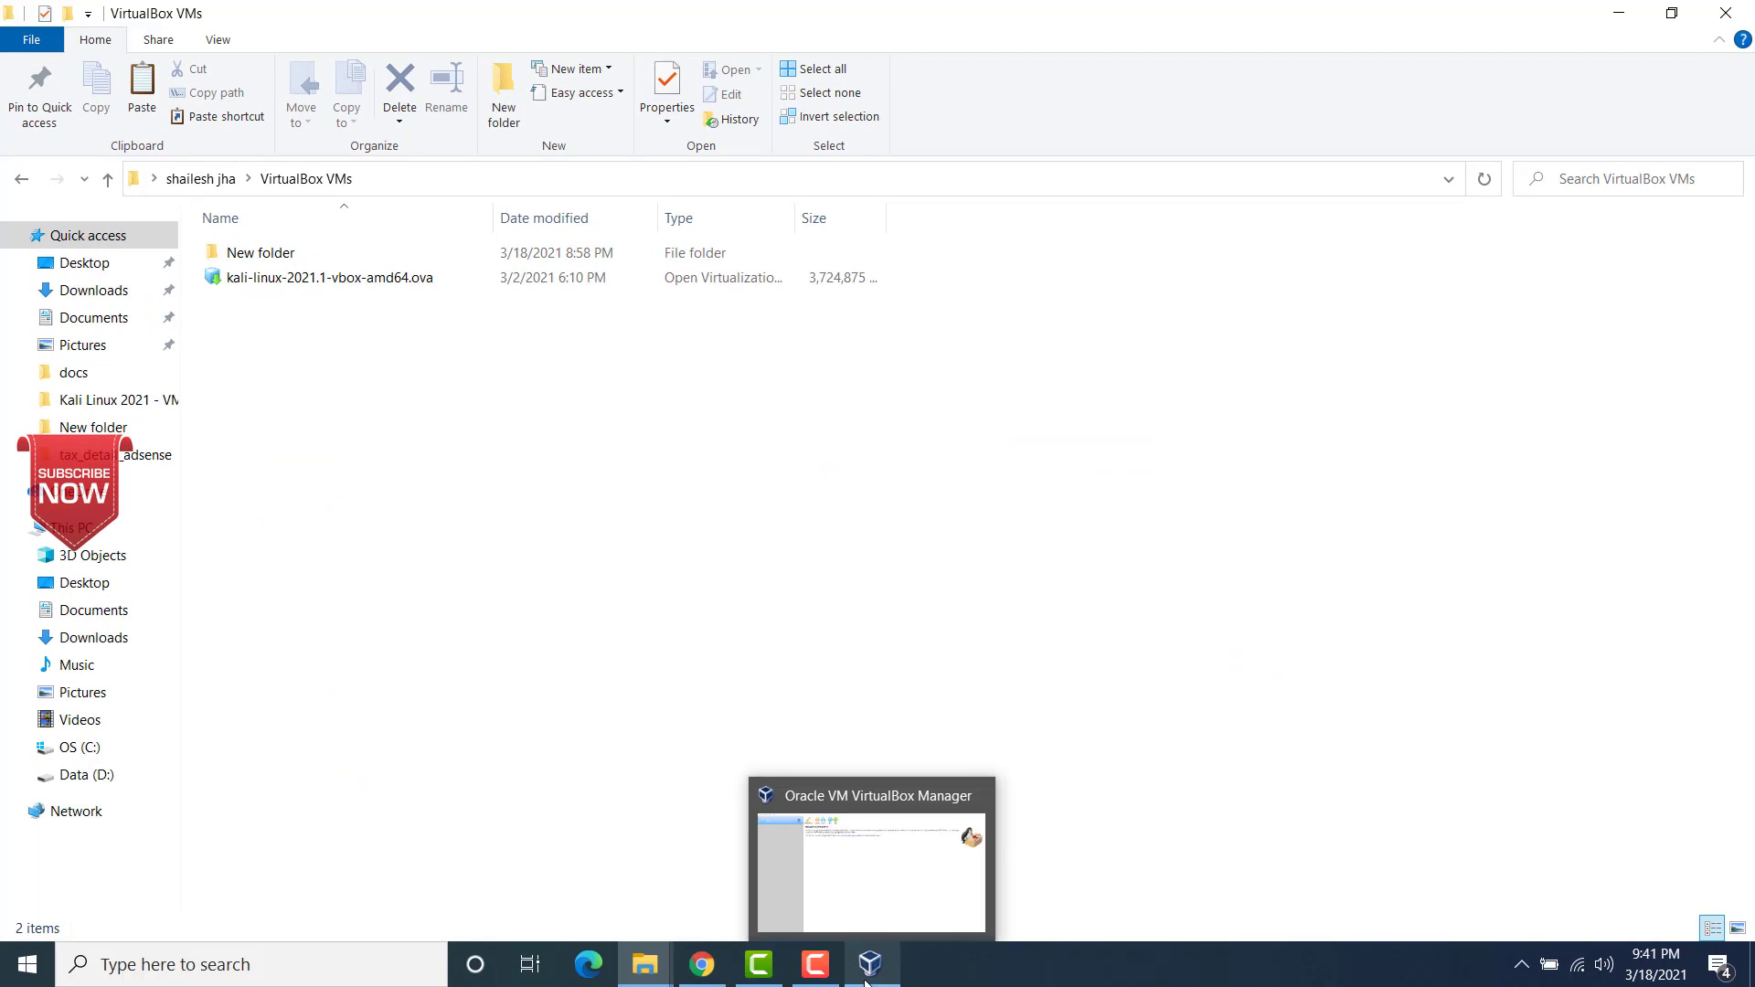
left_click(866, 976)
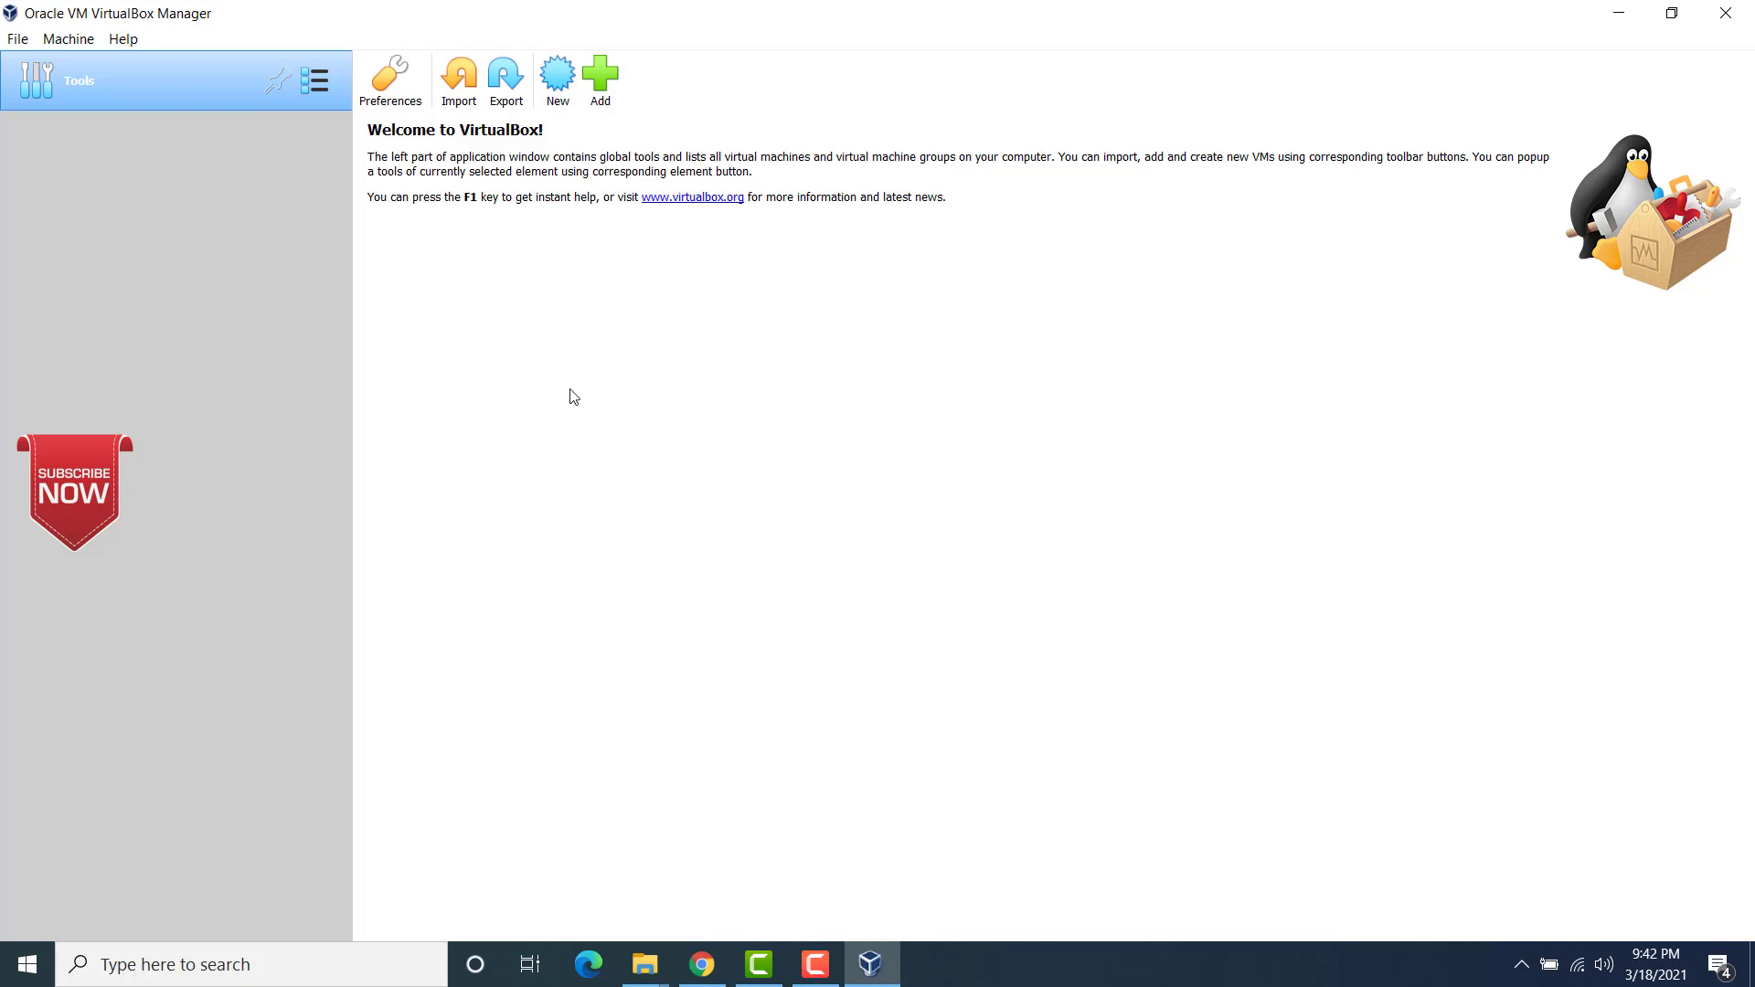
left_click(18, 40)
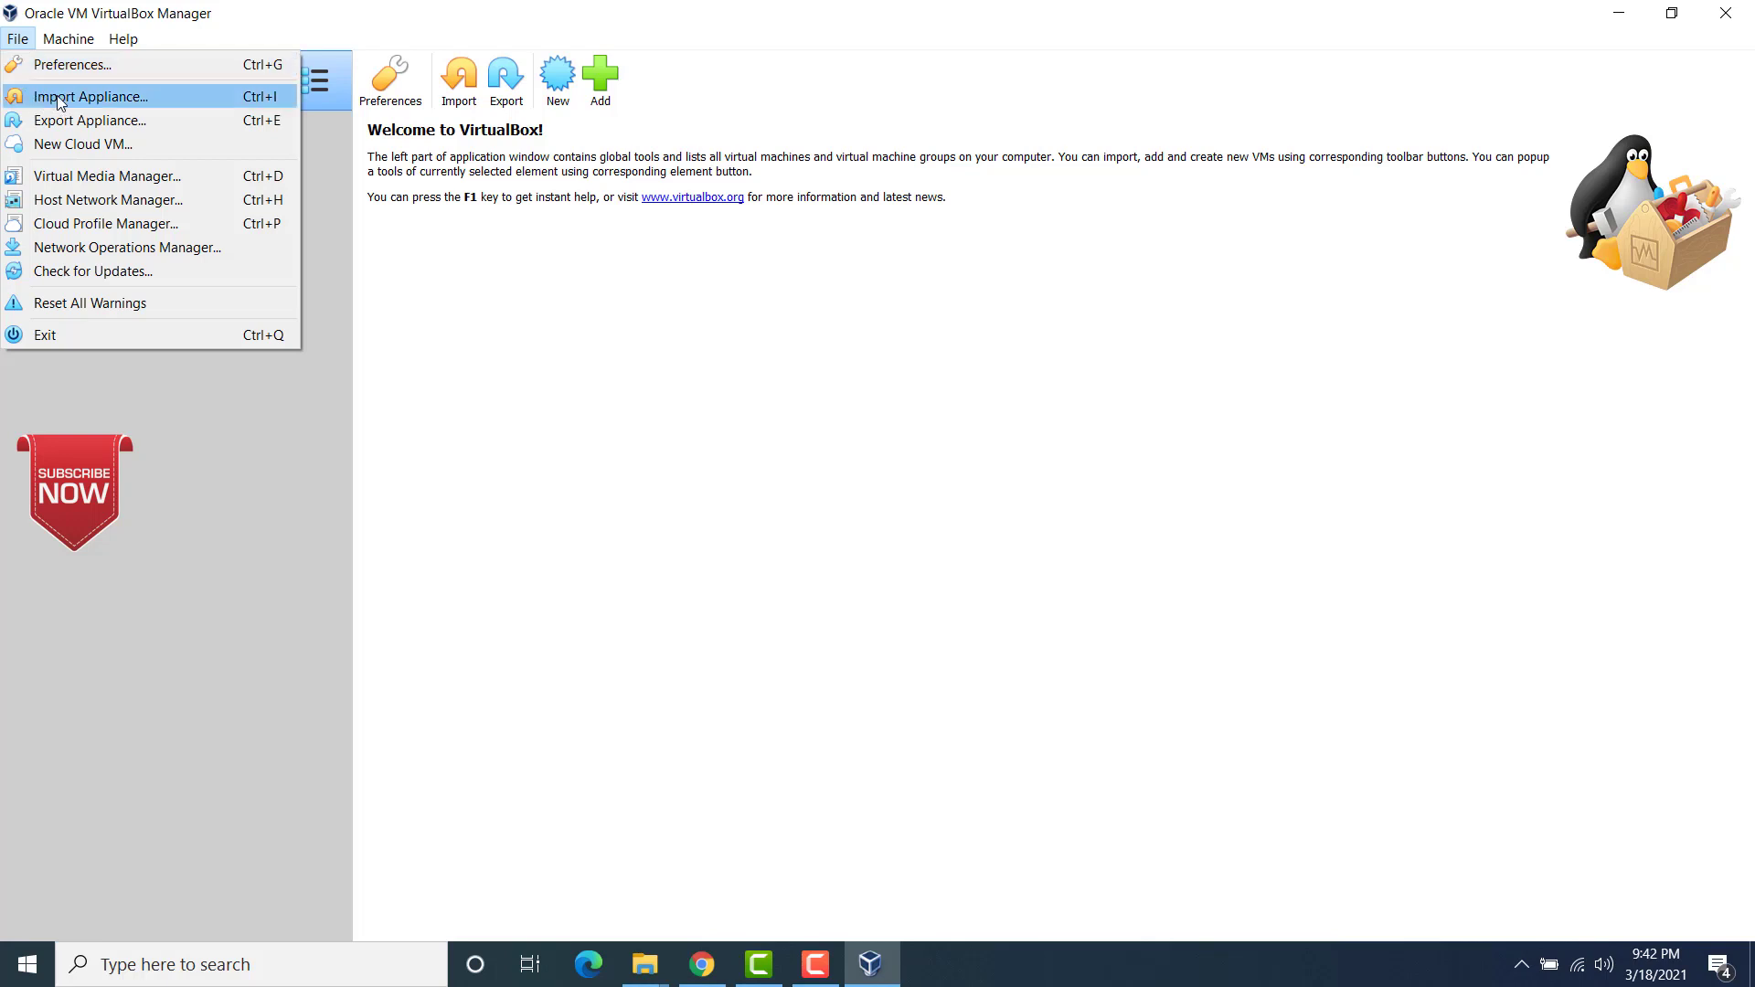
left_click(102, 95)
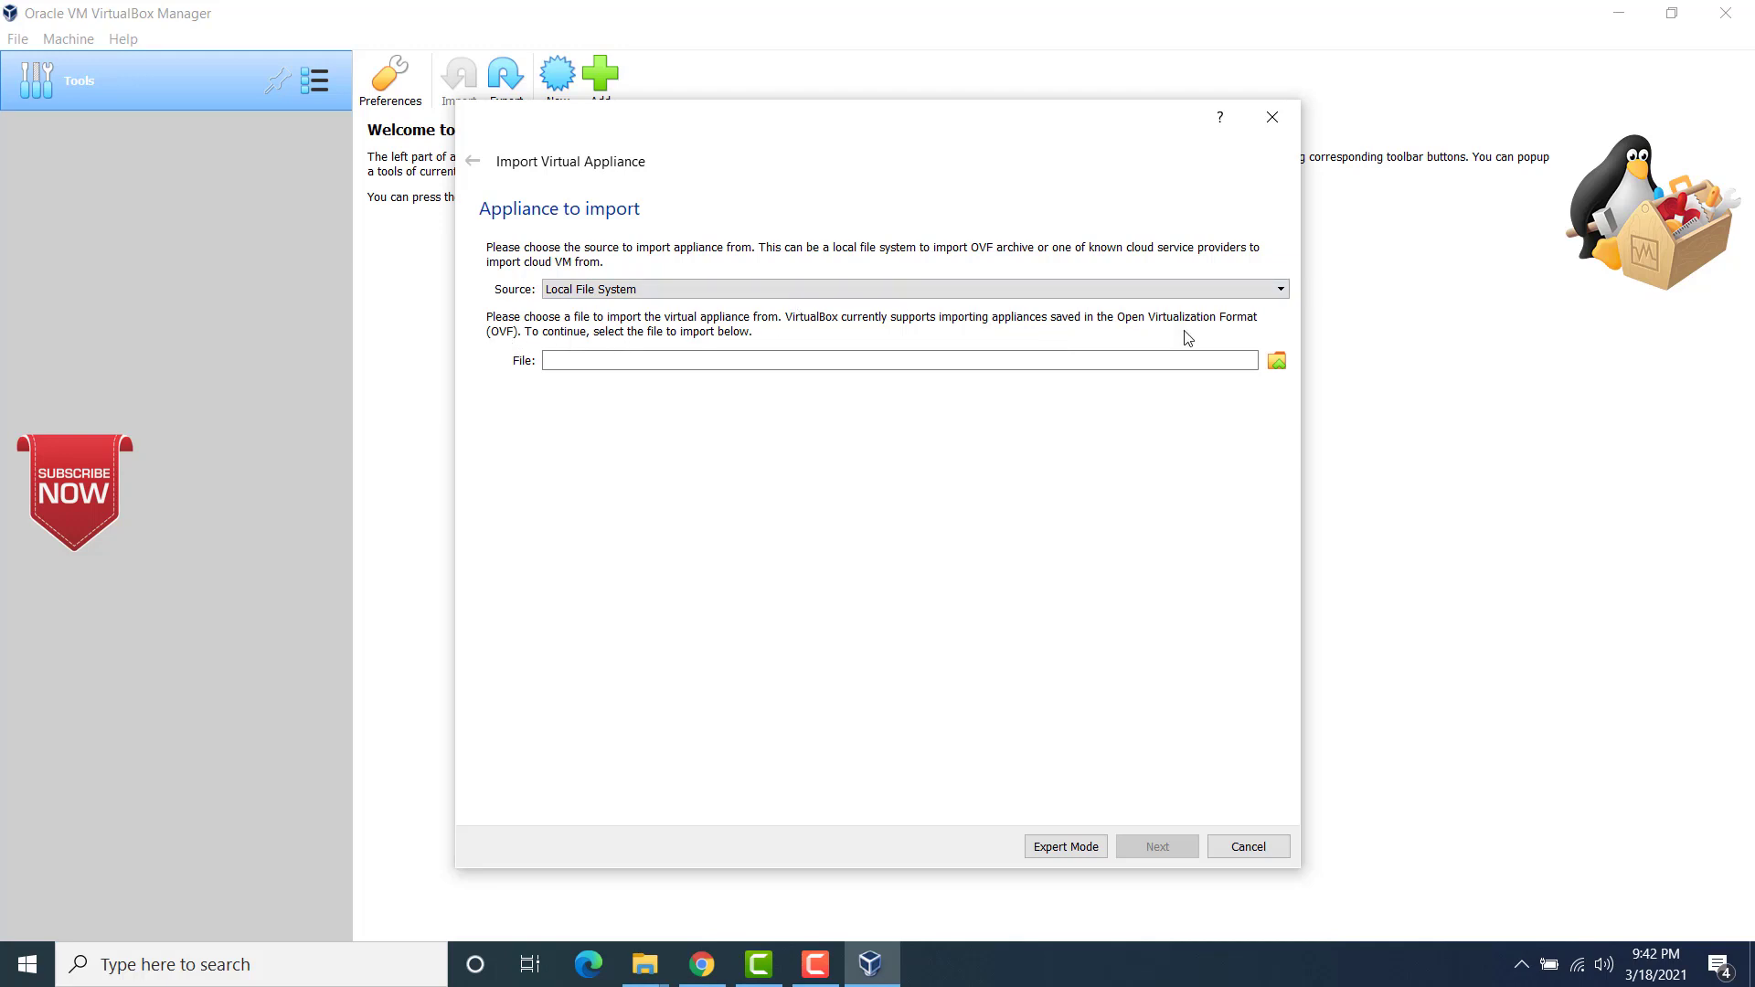
left_click(1276, 360)
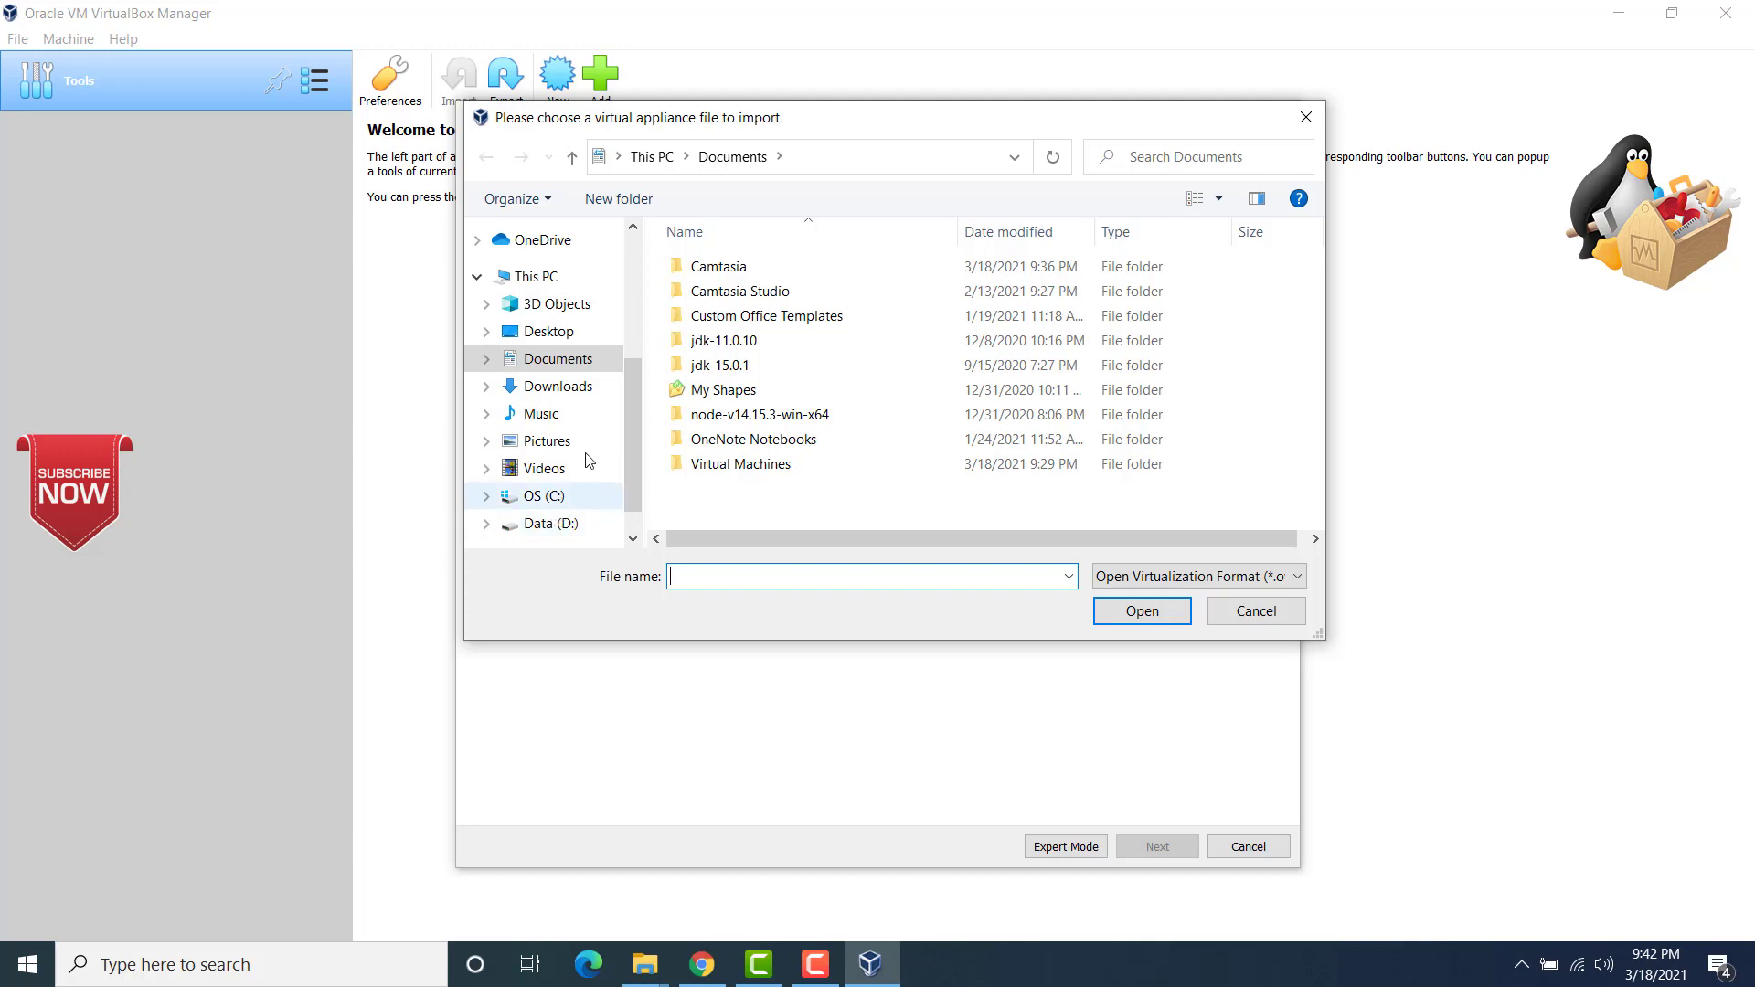
left_click(549, 499)
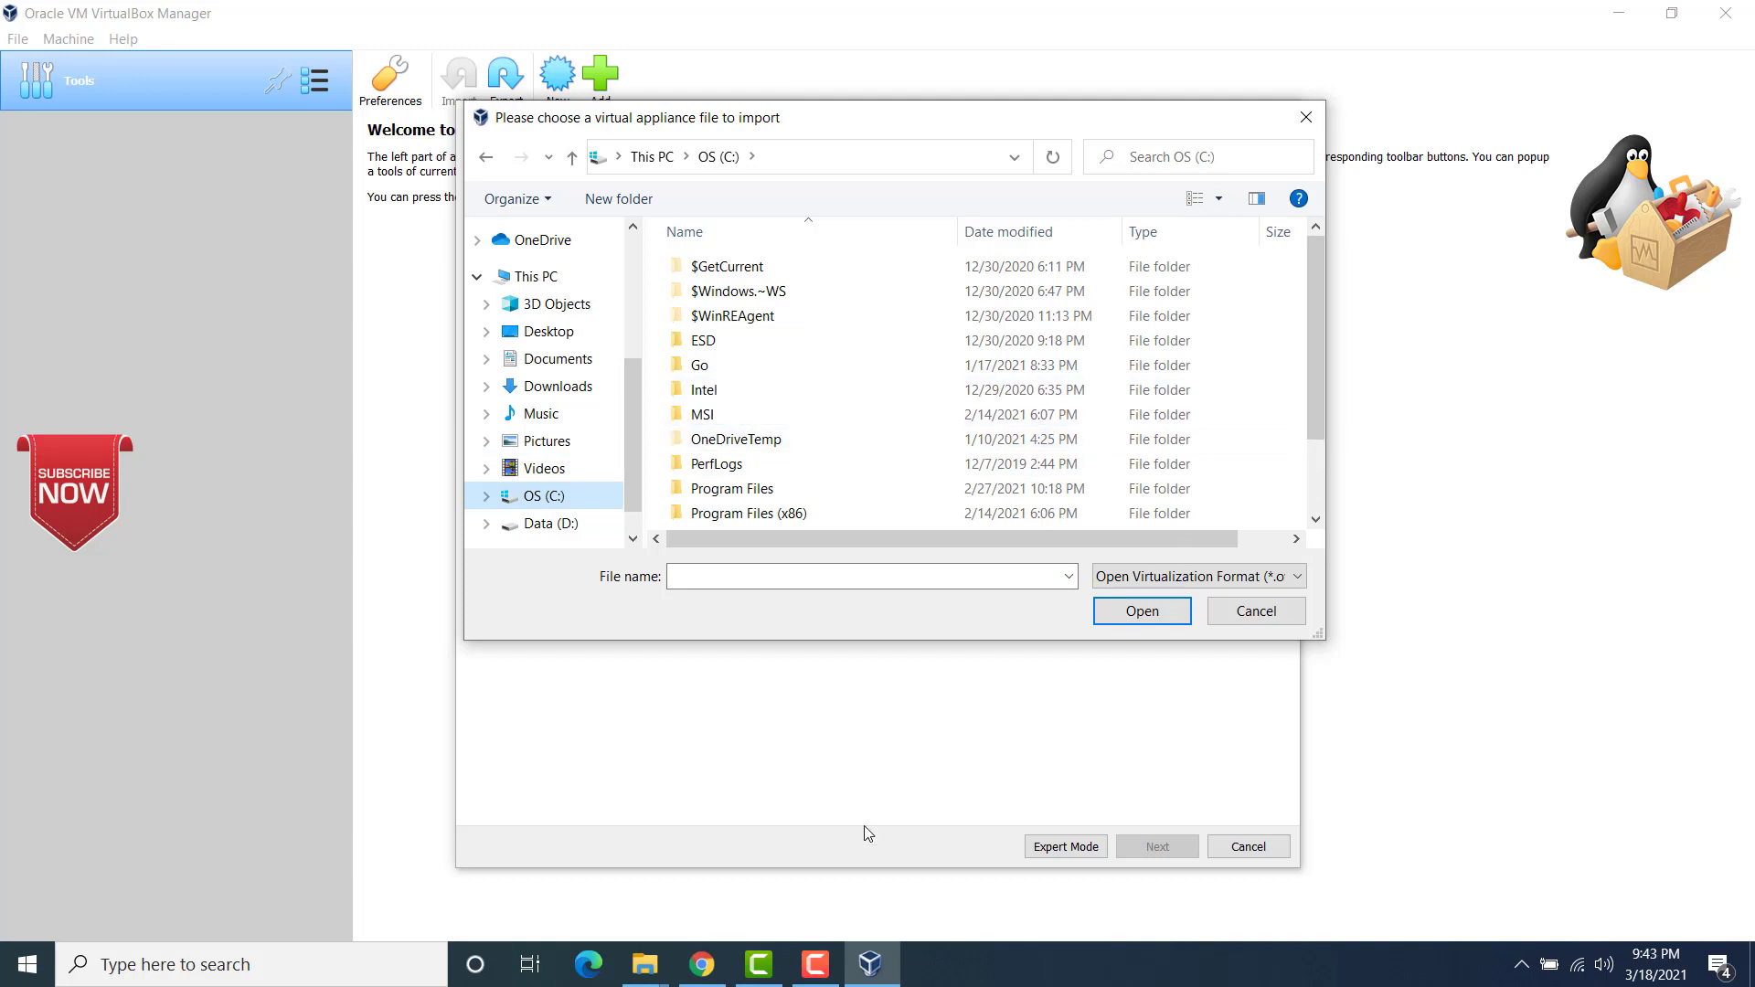
Step: Switch to the VirtualBox VMs folder in File Explorer and copy its full path
mouse_move(645, 967)
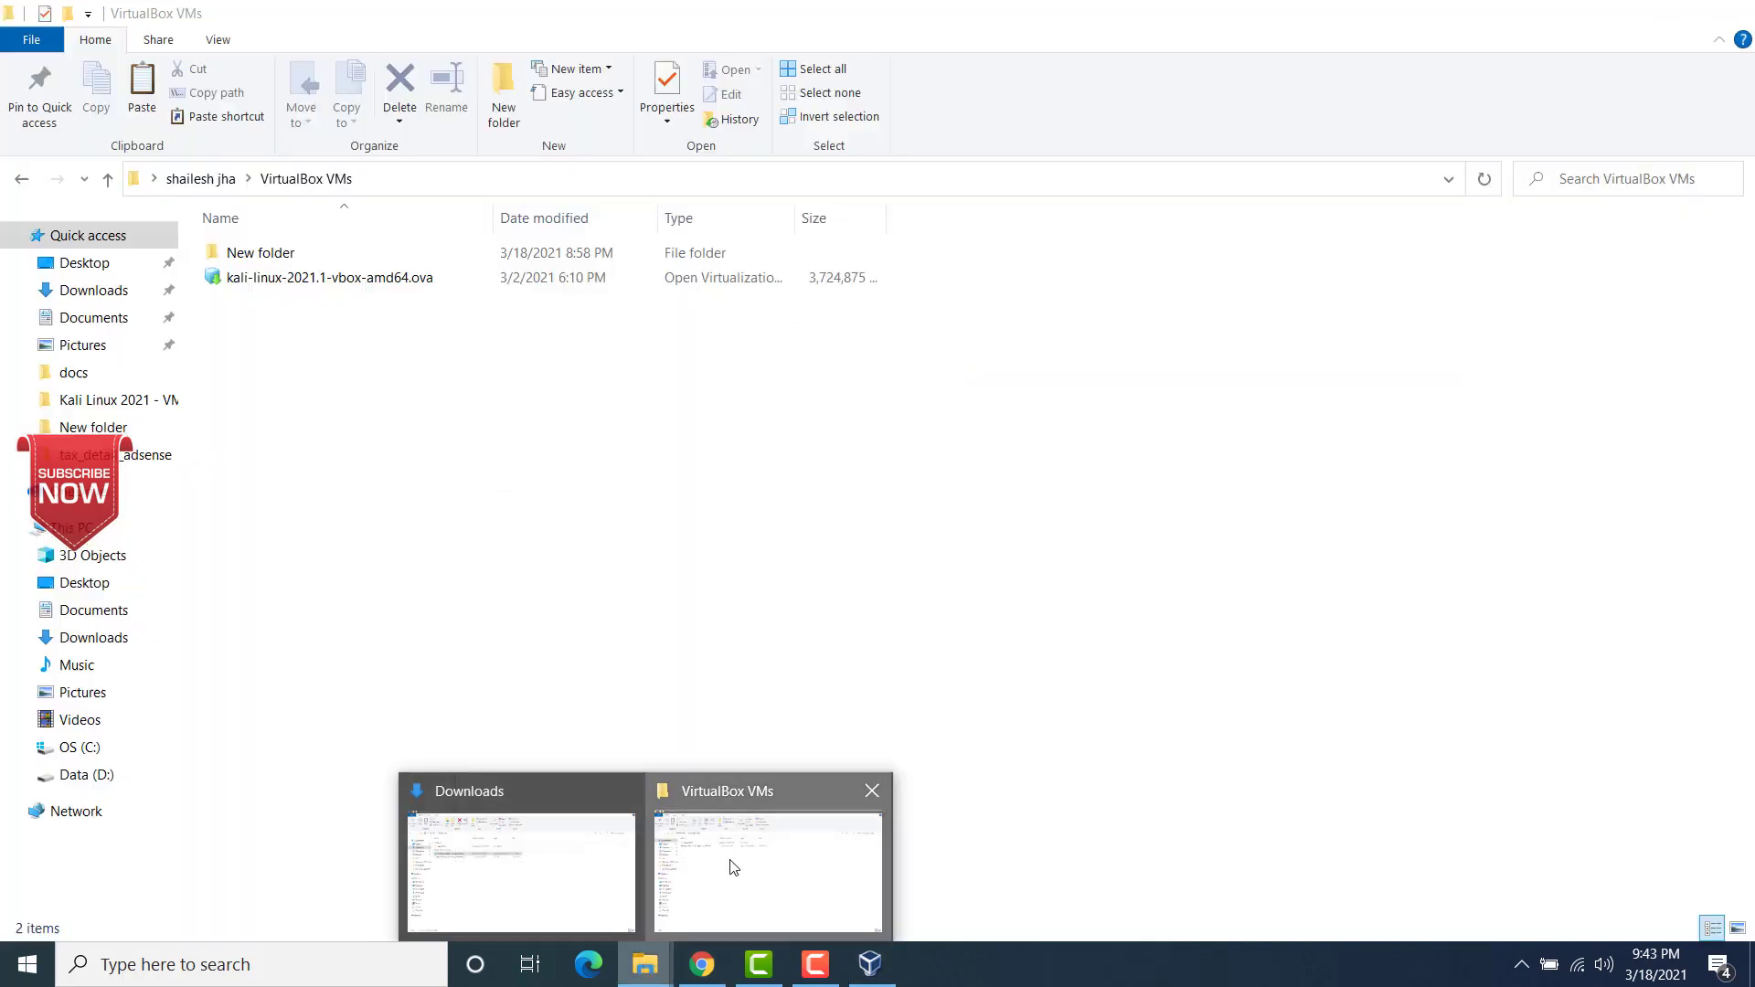
left_click(804, 850)
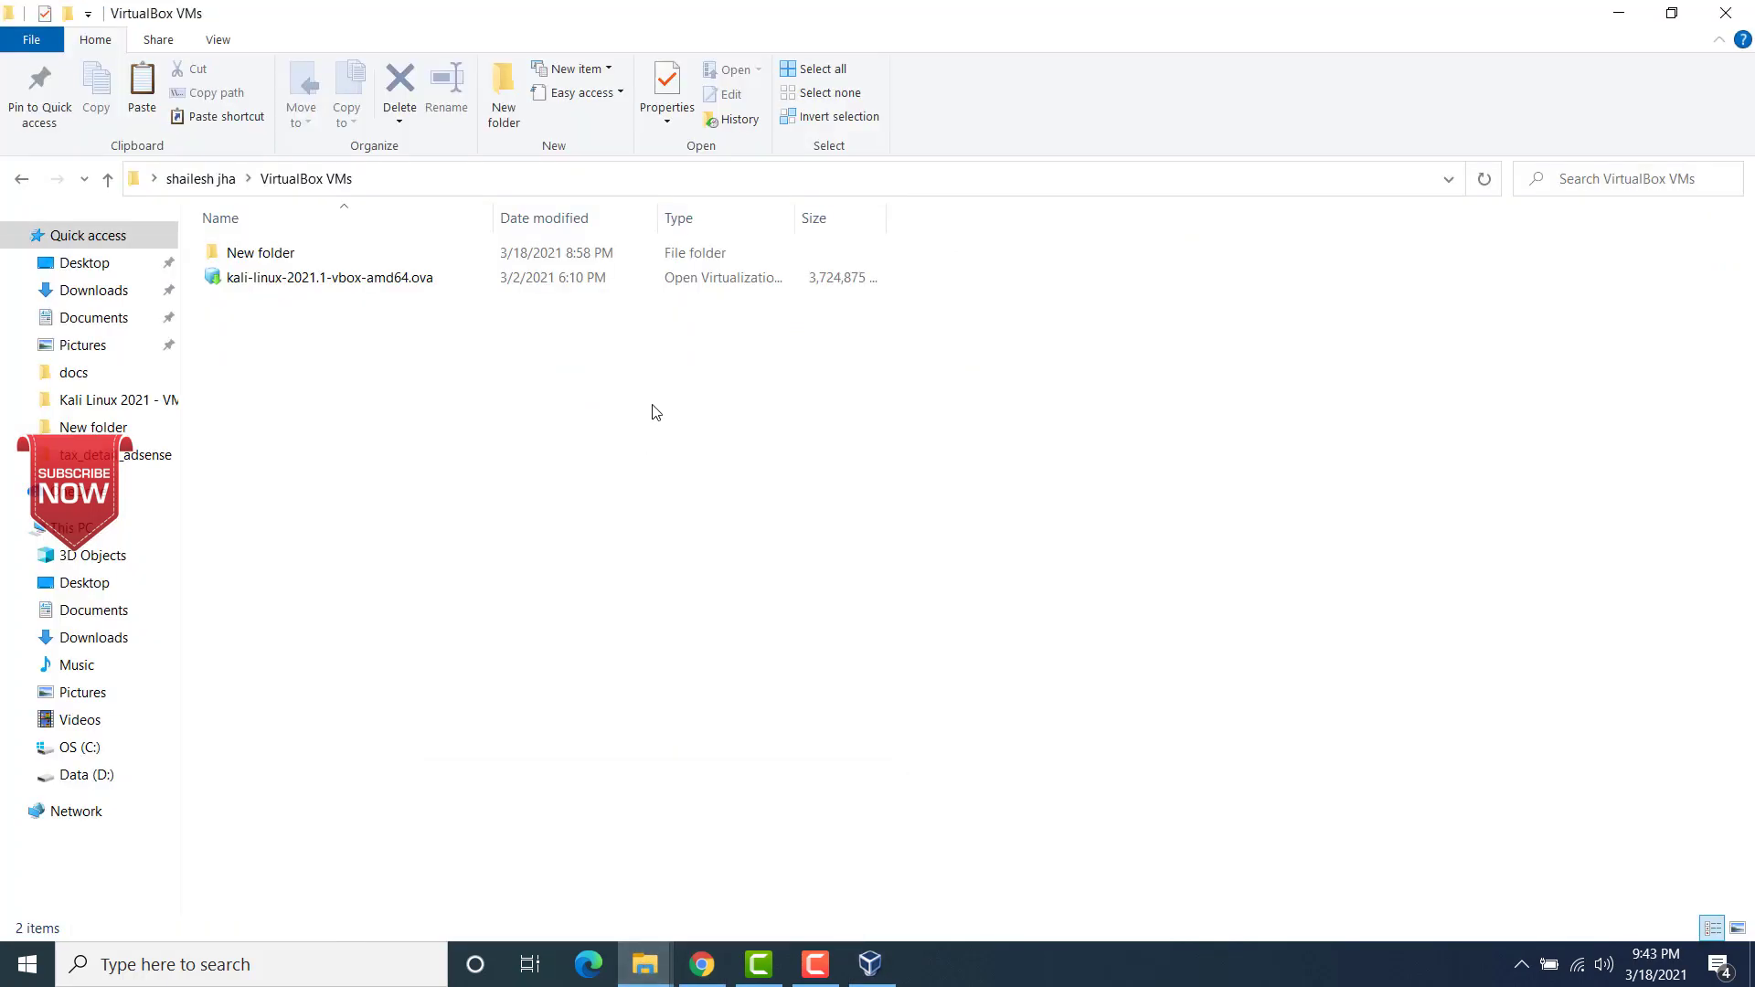
left_click(546, 189)
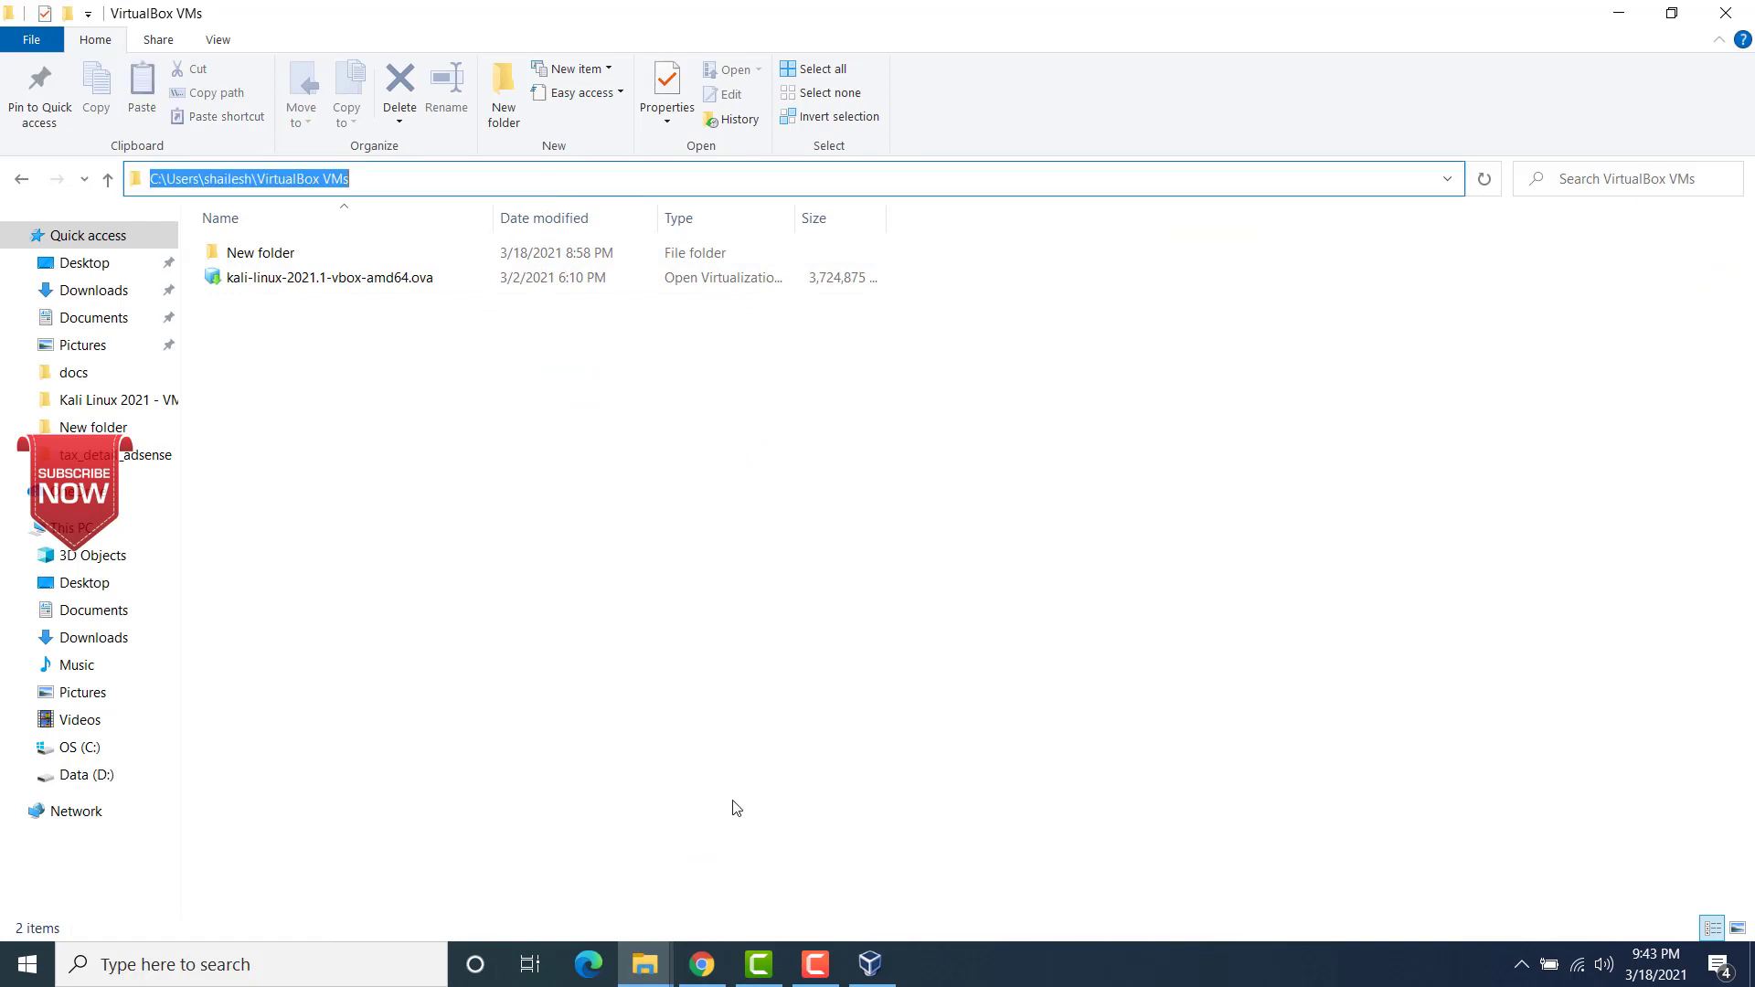
Step: Return to VirtualBox, go to the copied folder path, choose kali-linux-2021.1-vbox-amd64.ova as the appliance file and continue to the appliance settings
left_click(869, 964)
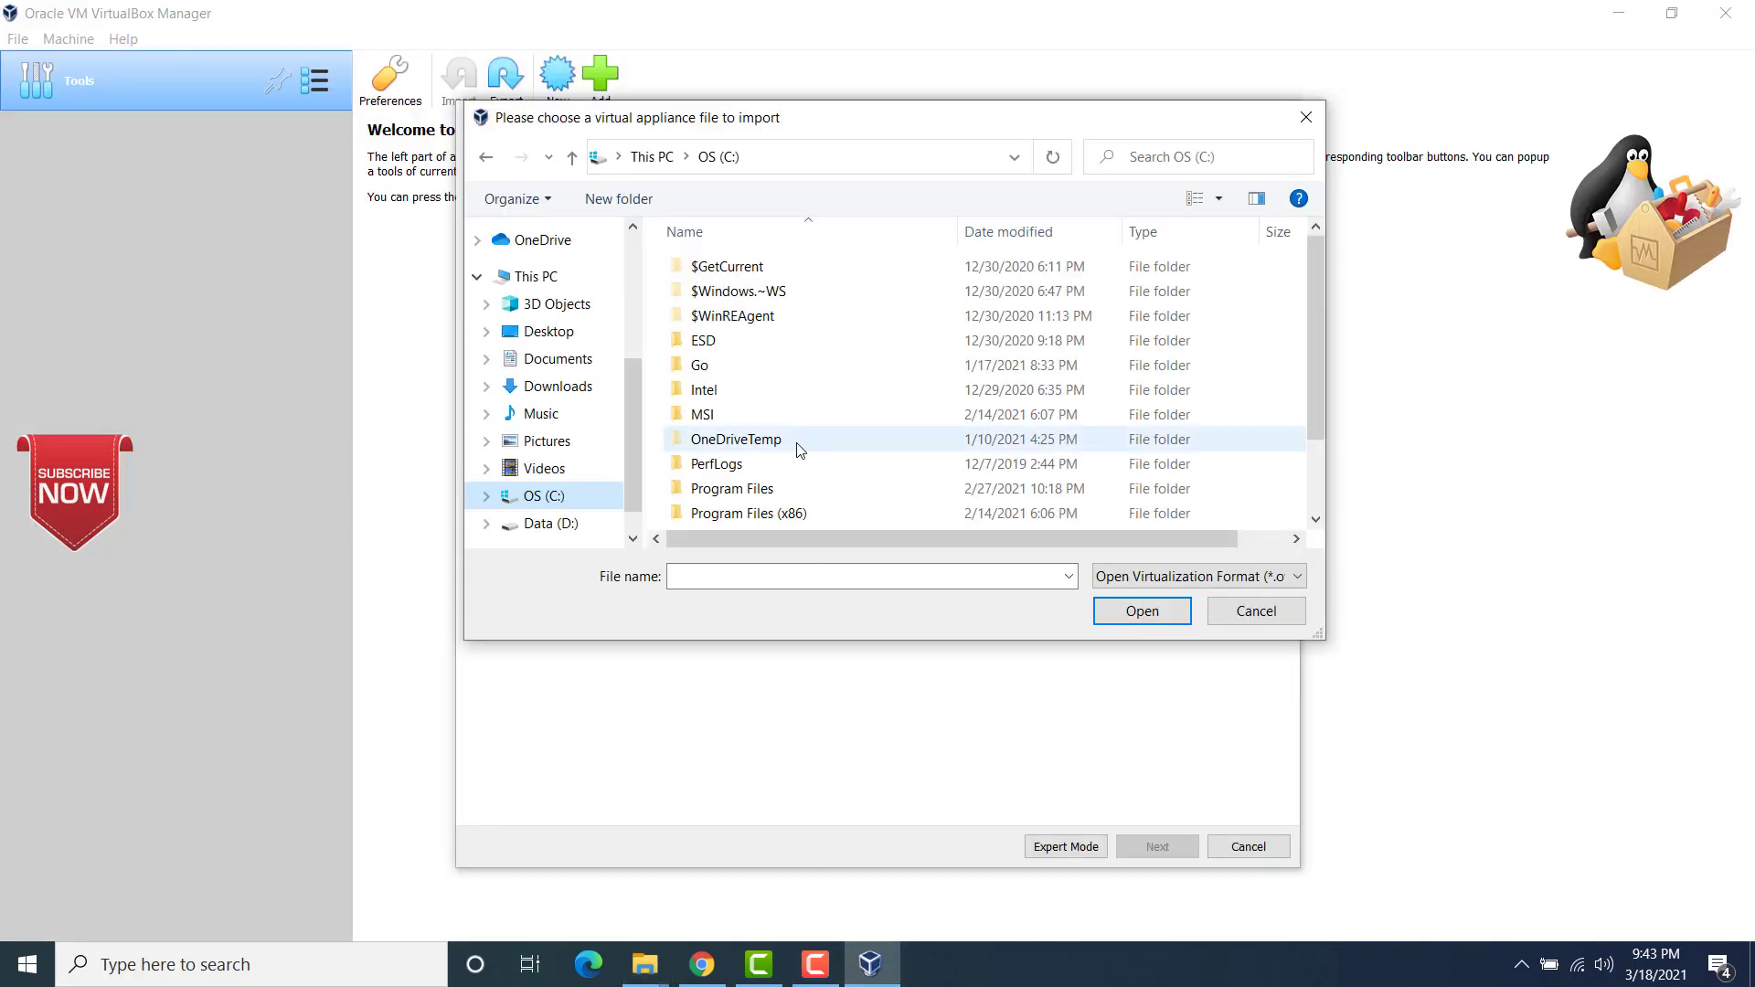
left_click(773, 168)
key("ctrl+v")
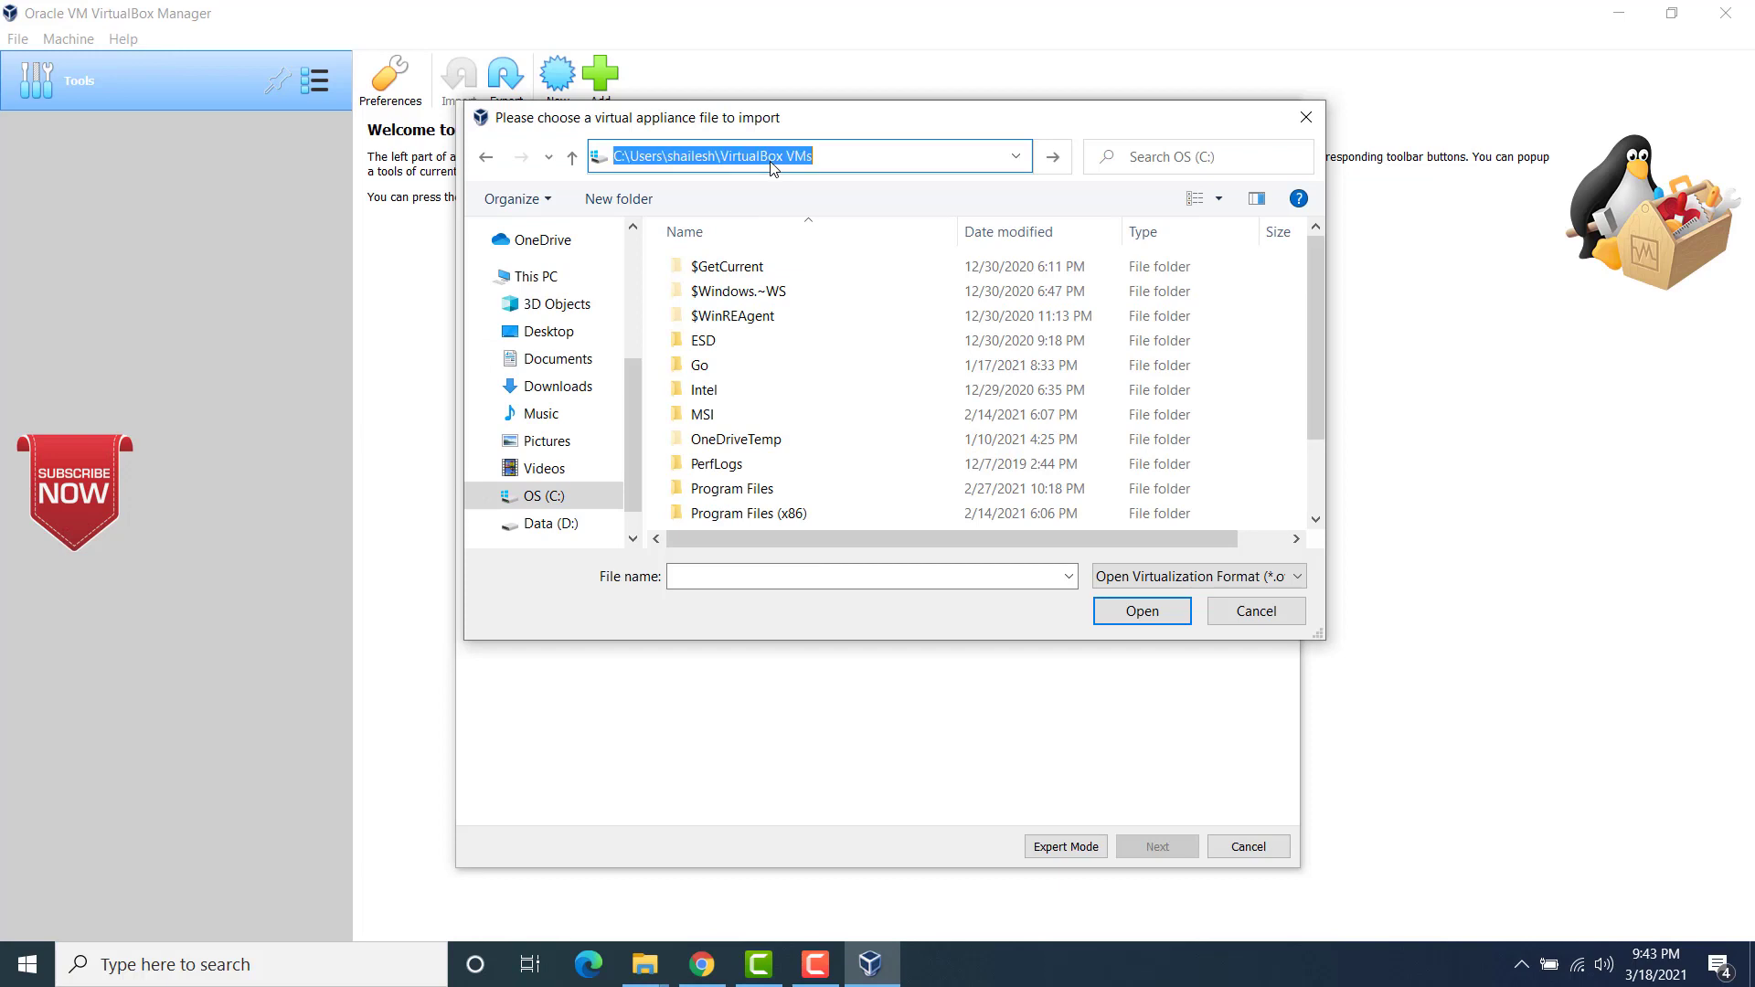
key("Return")
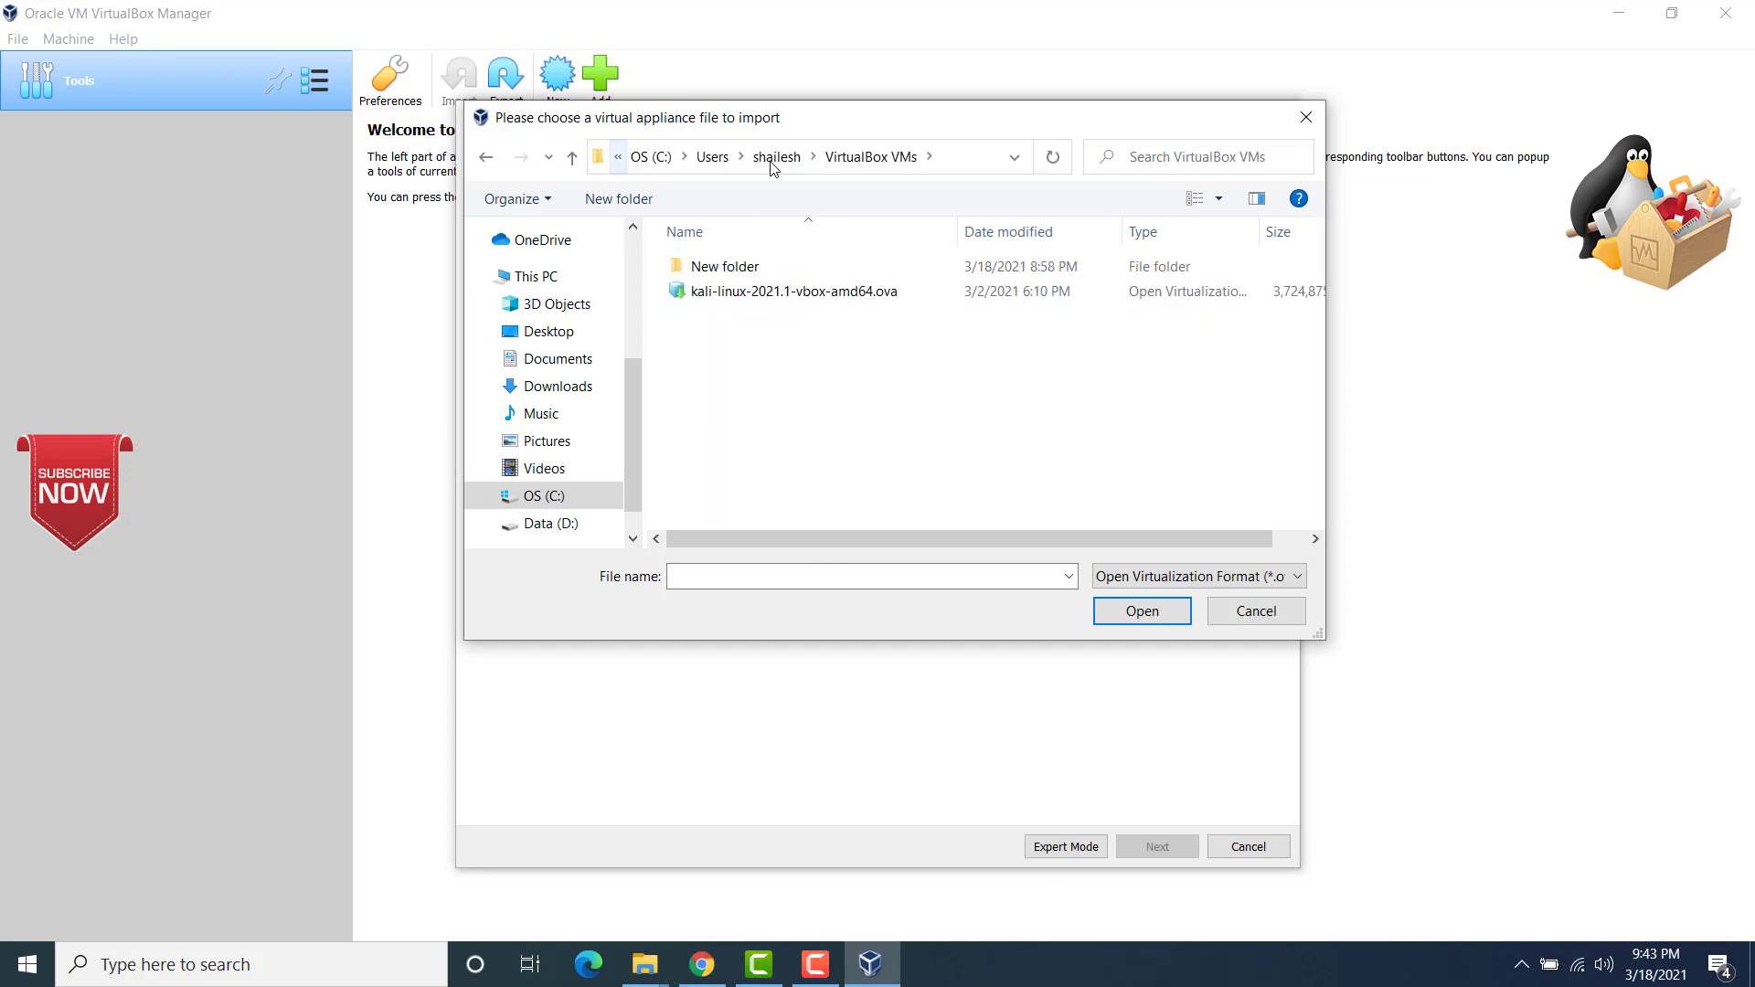
left_click(776, 295)
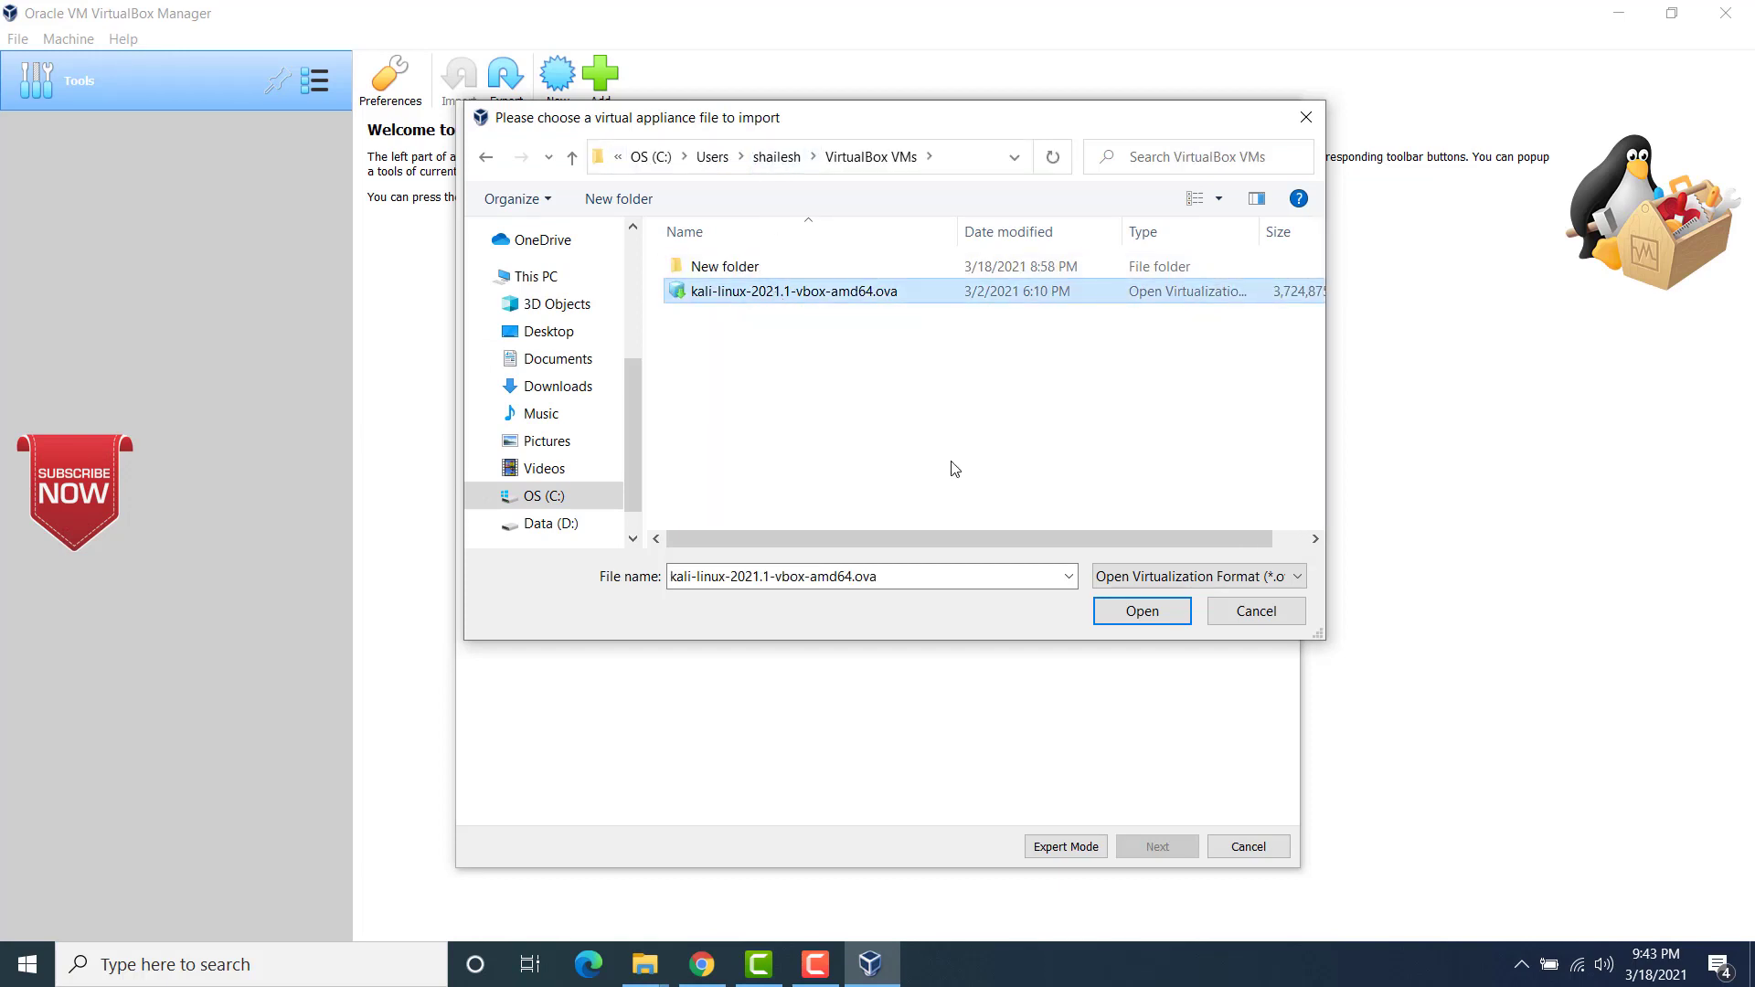
left_click(1123, 612)
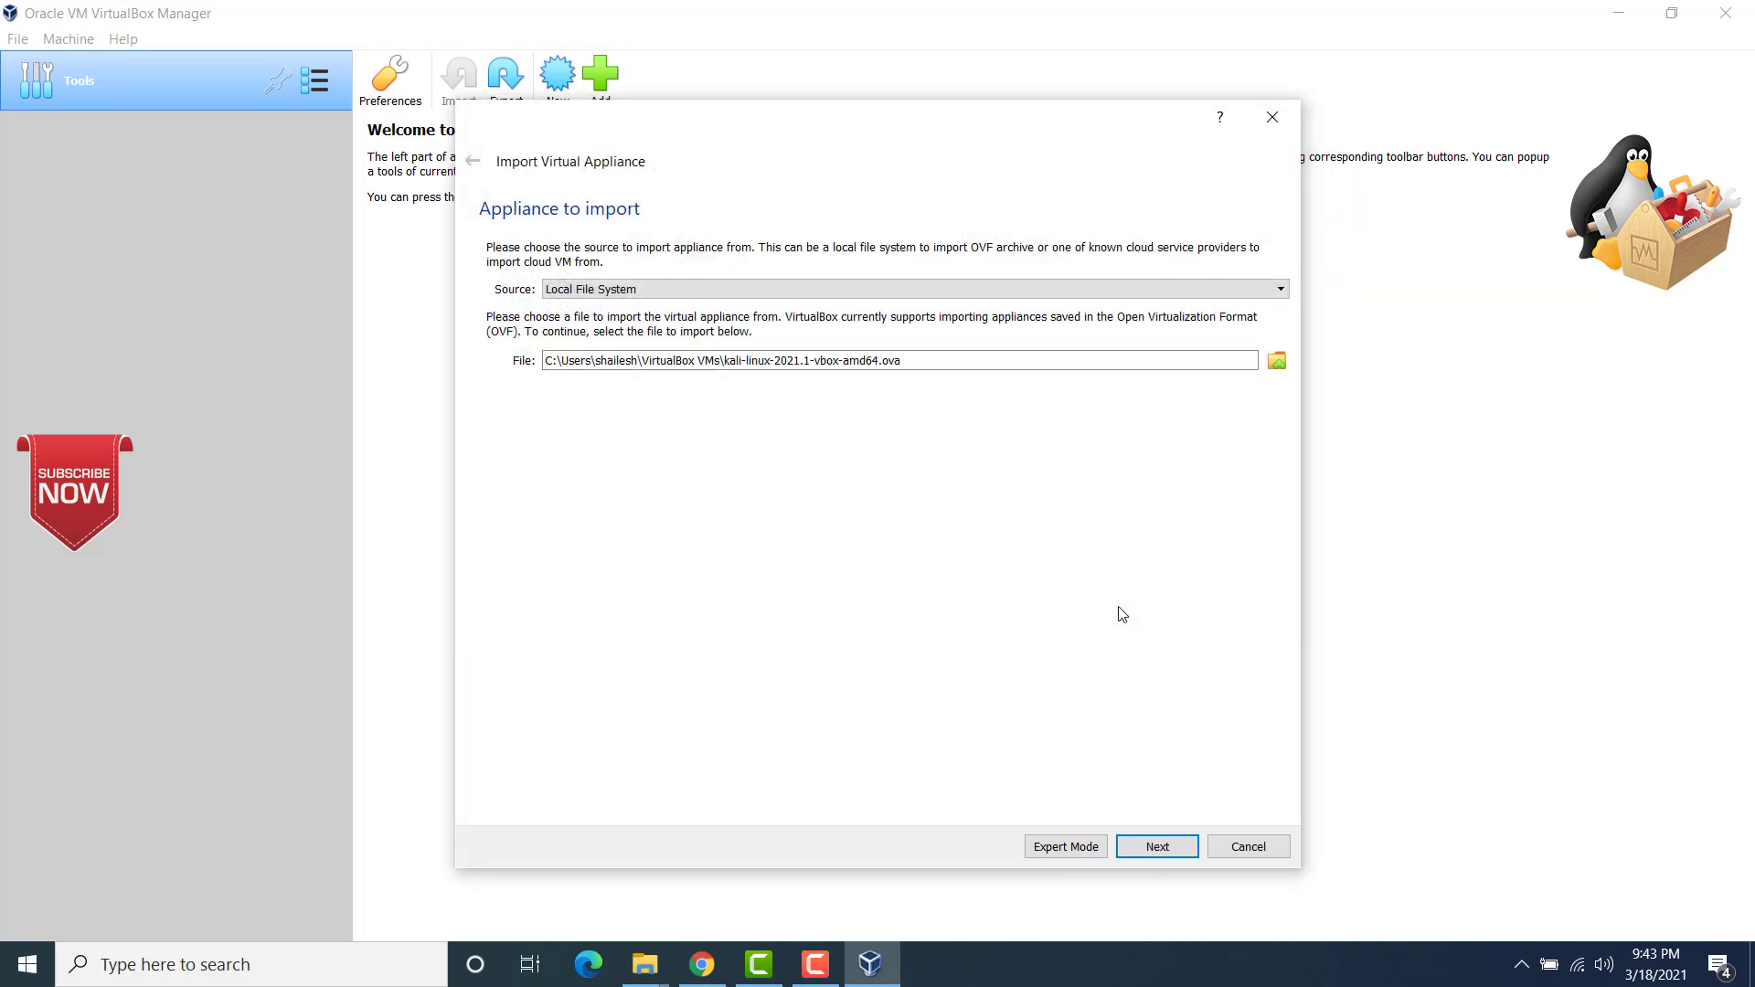
left_click(1151, 852)
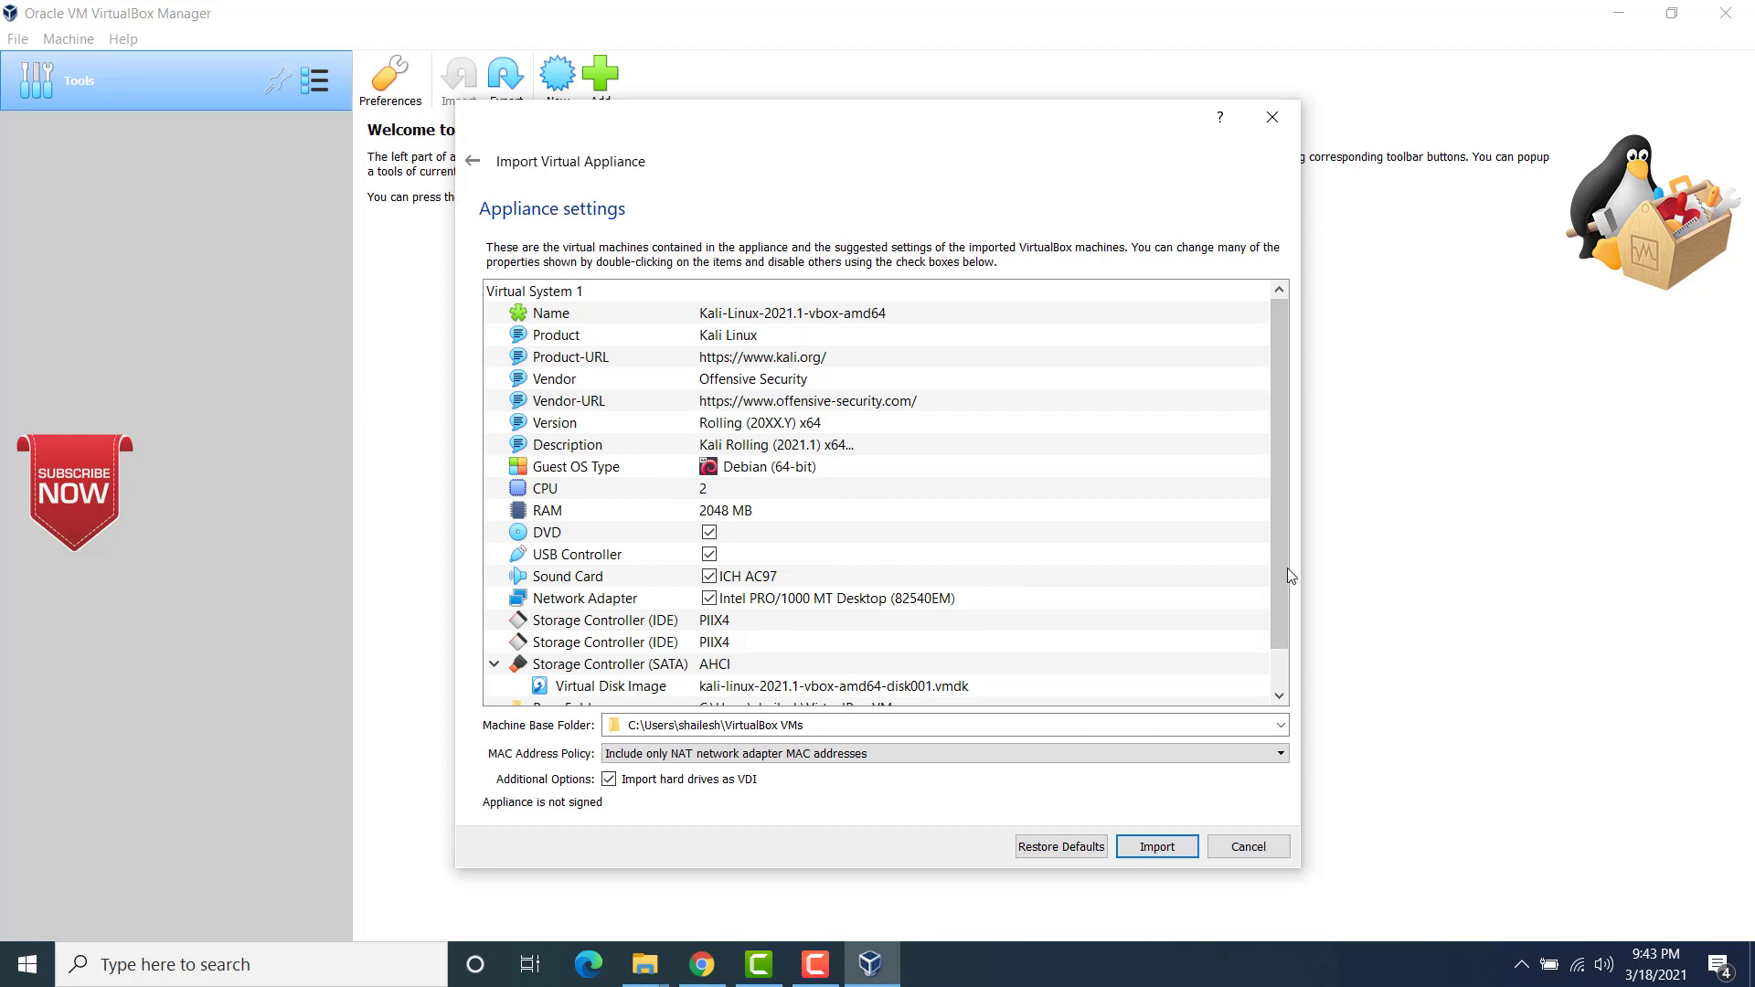
Step: Set the appliance's RAM to 8096 MB, then import it and accept the software license agreement
scroll(1285, 568, "down", 1)
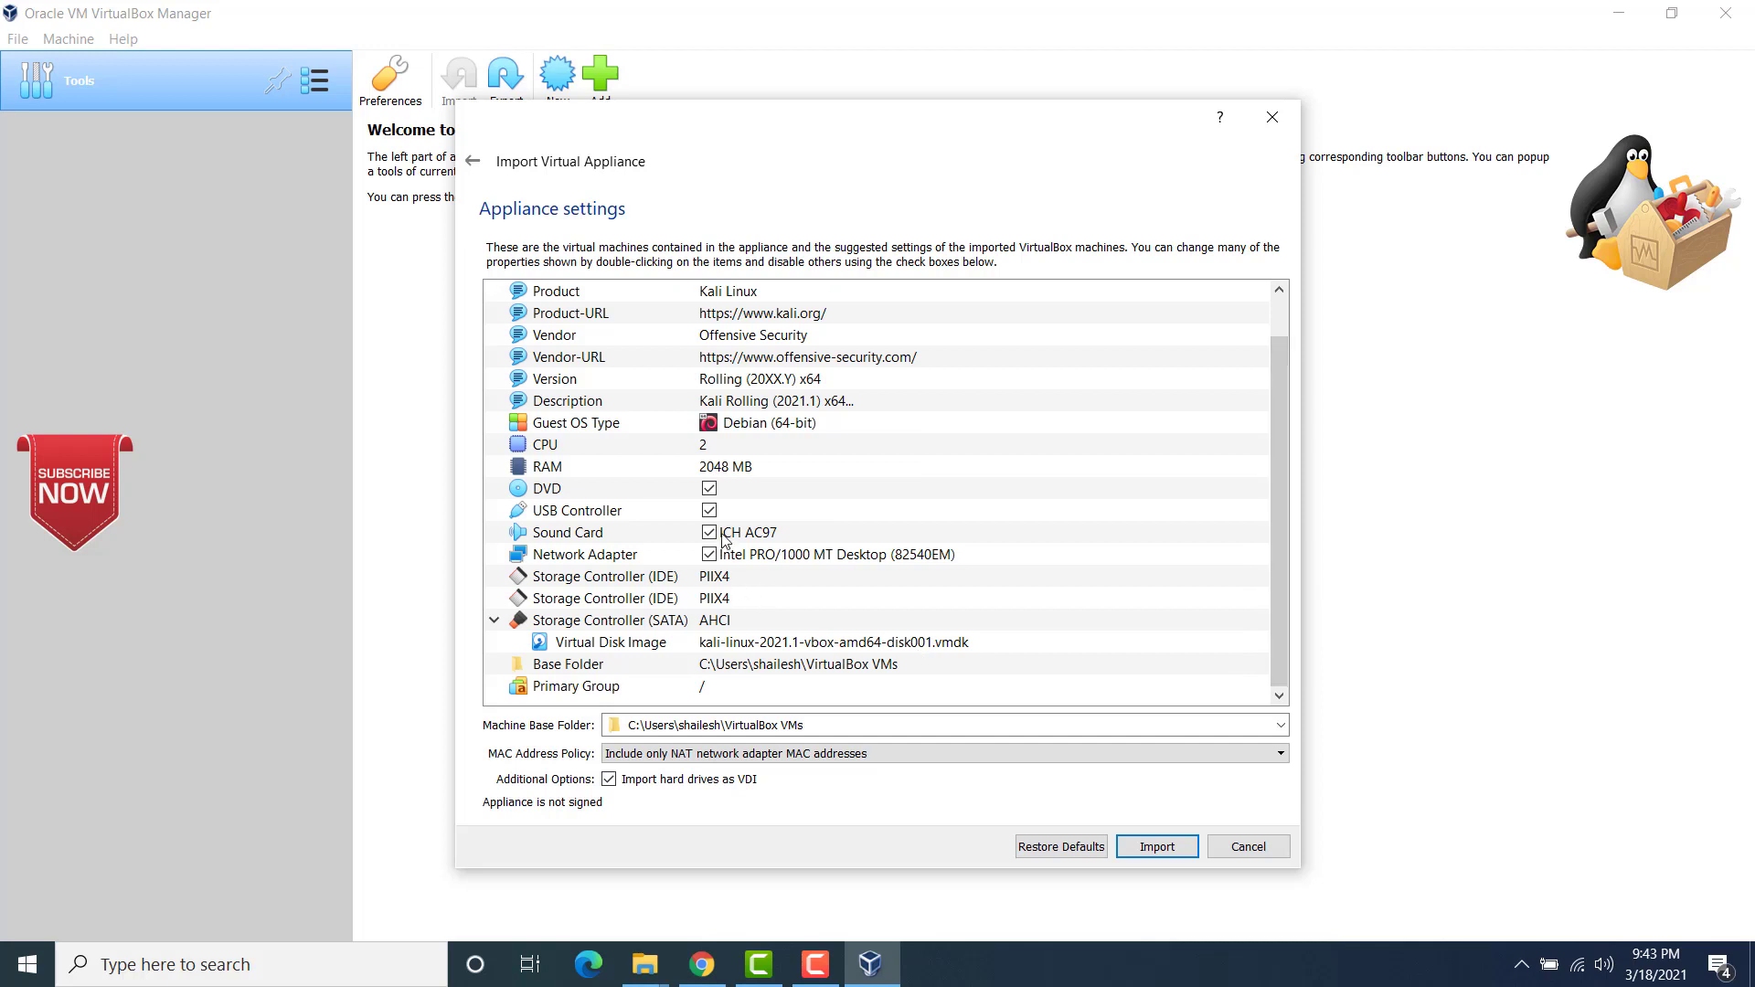
left_click(721, 468)
double_click(721, 467)
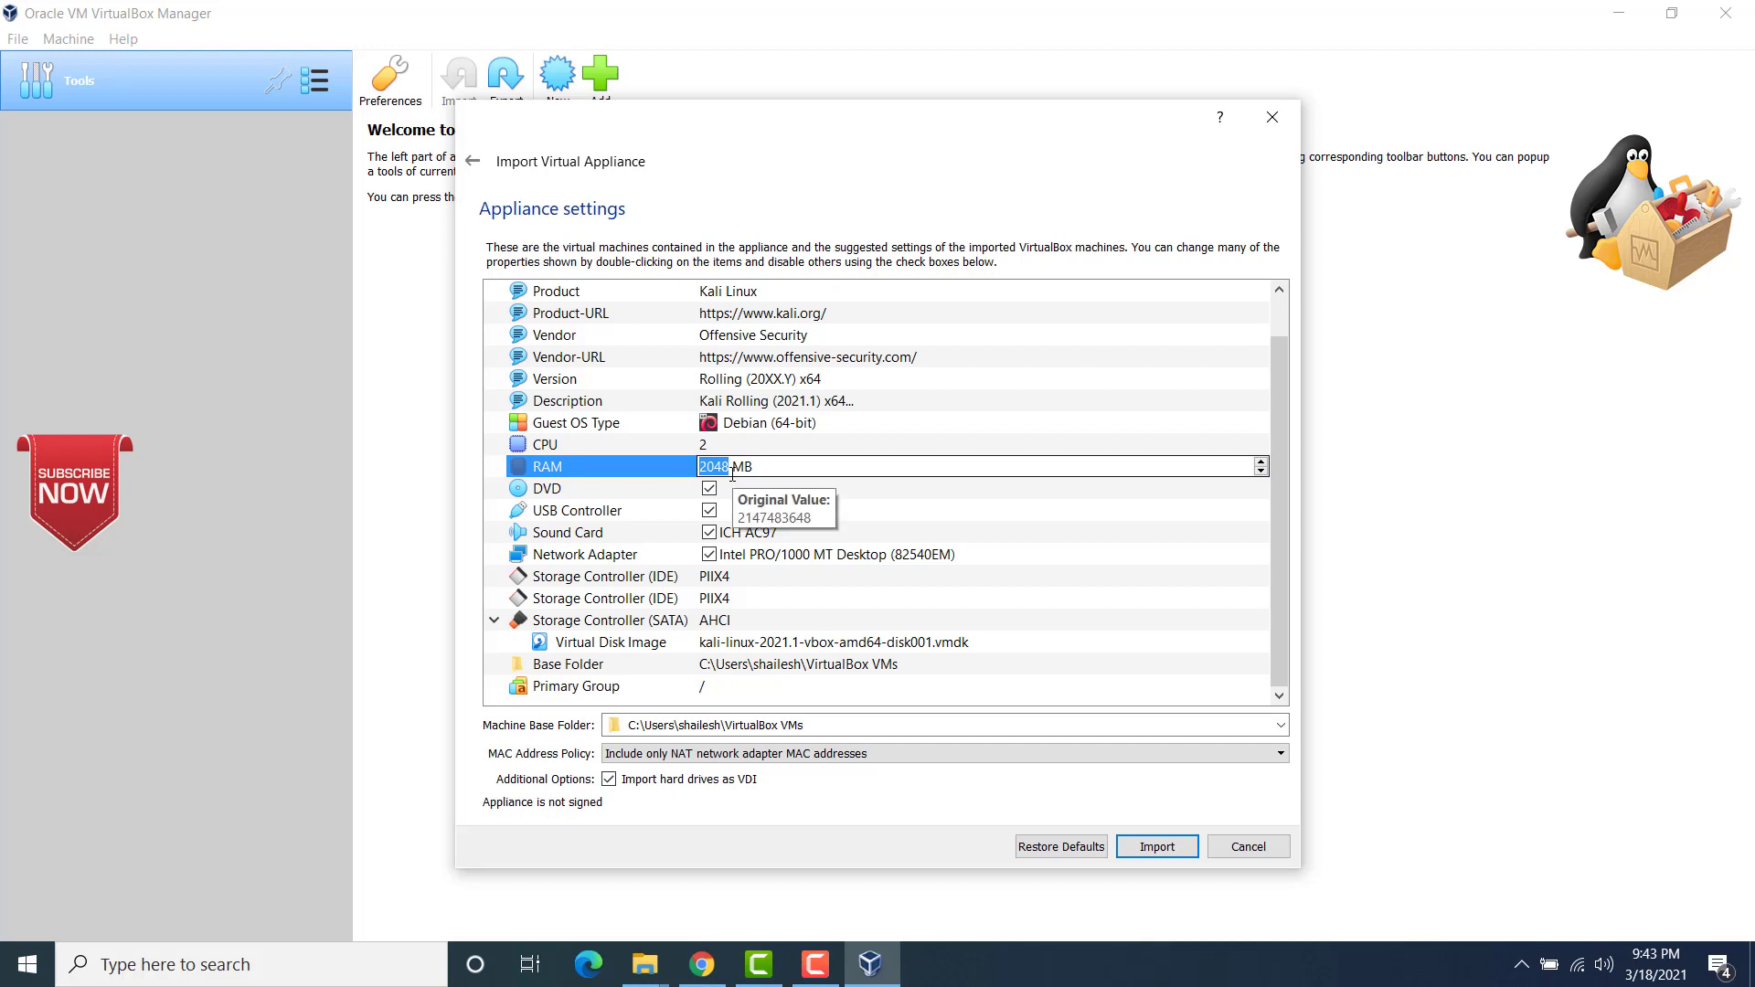
type("8096")
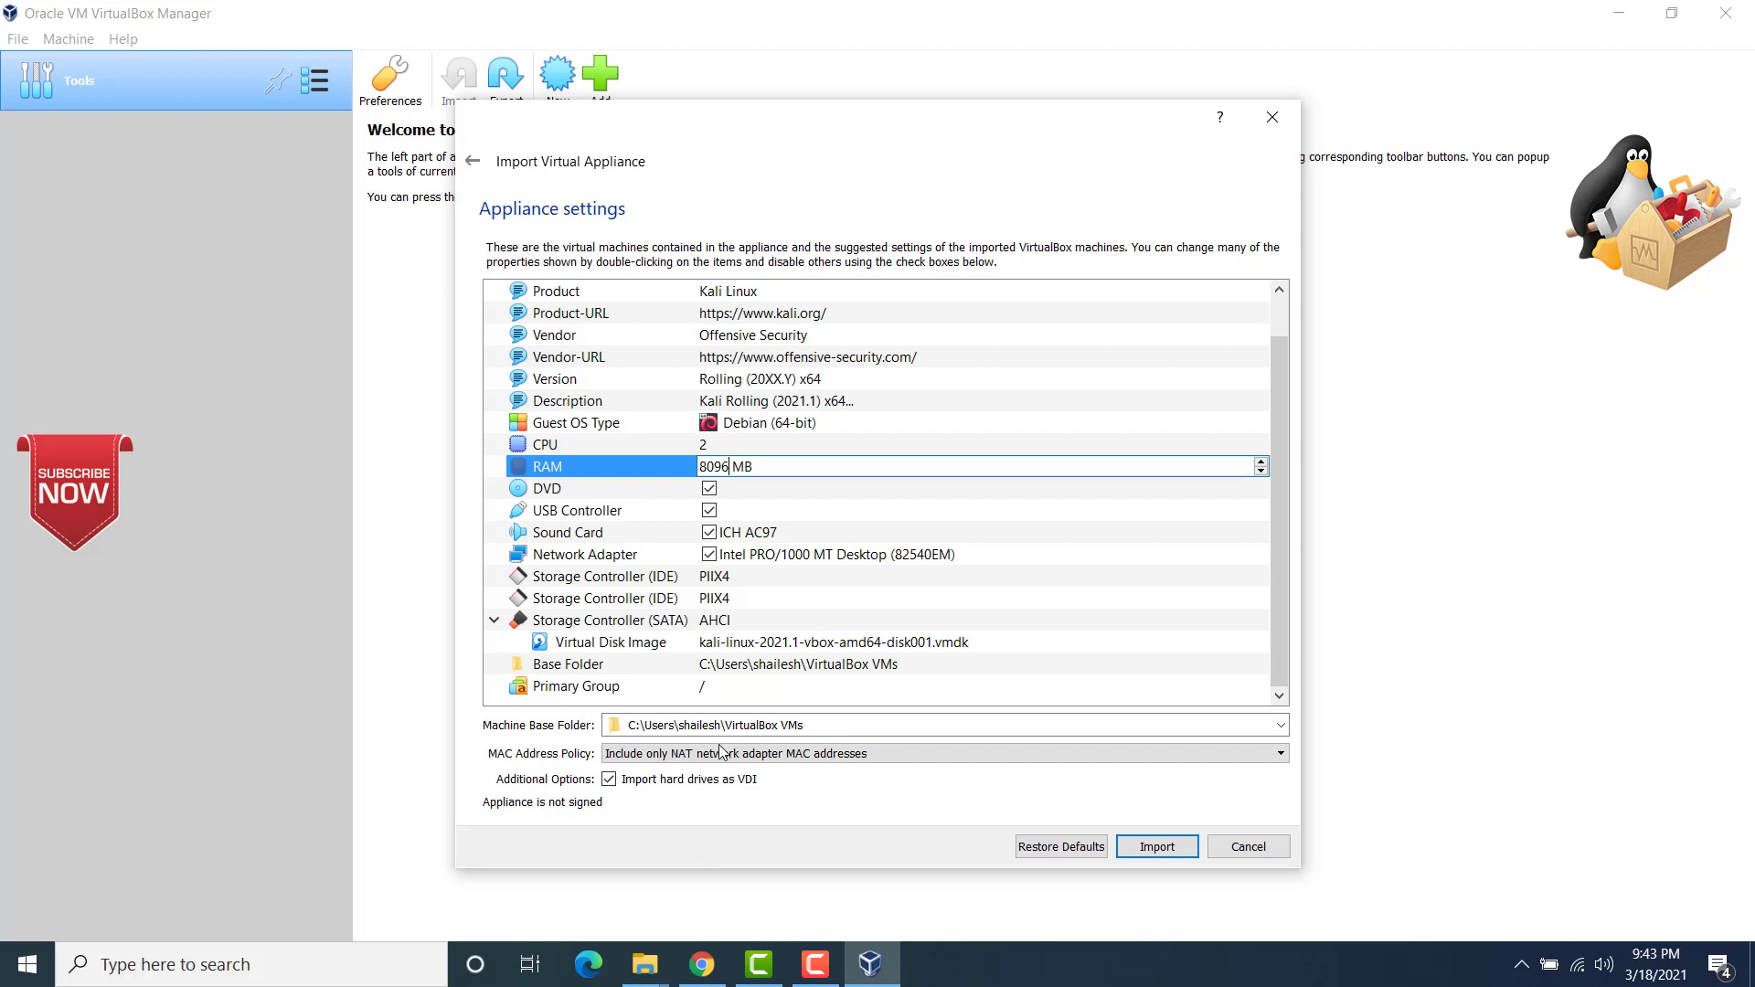
left_click(755, 513)
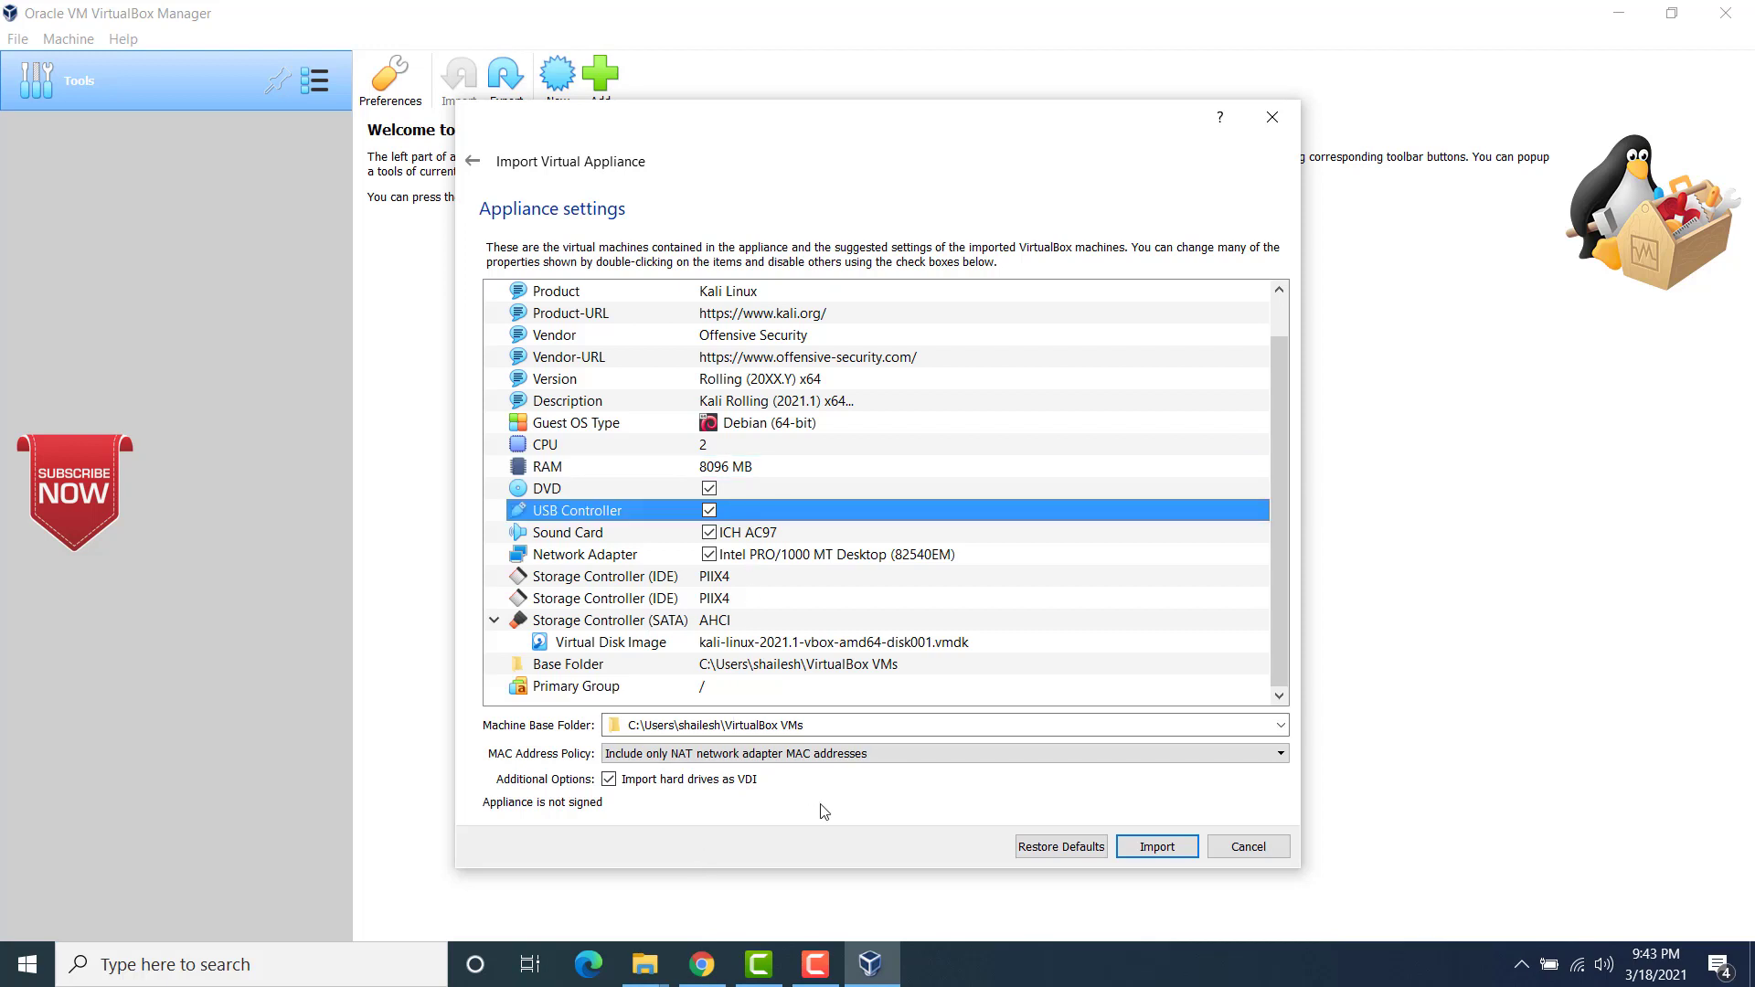
left_click(1157, 847)
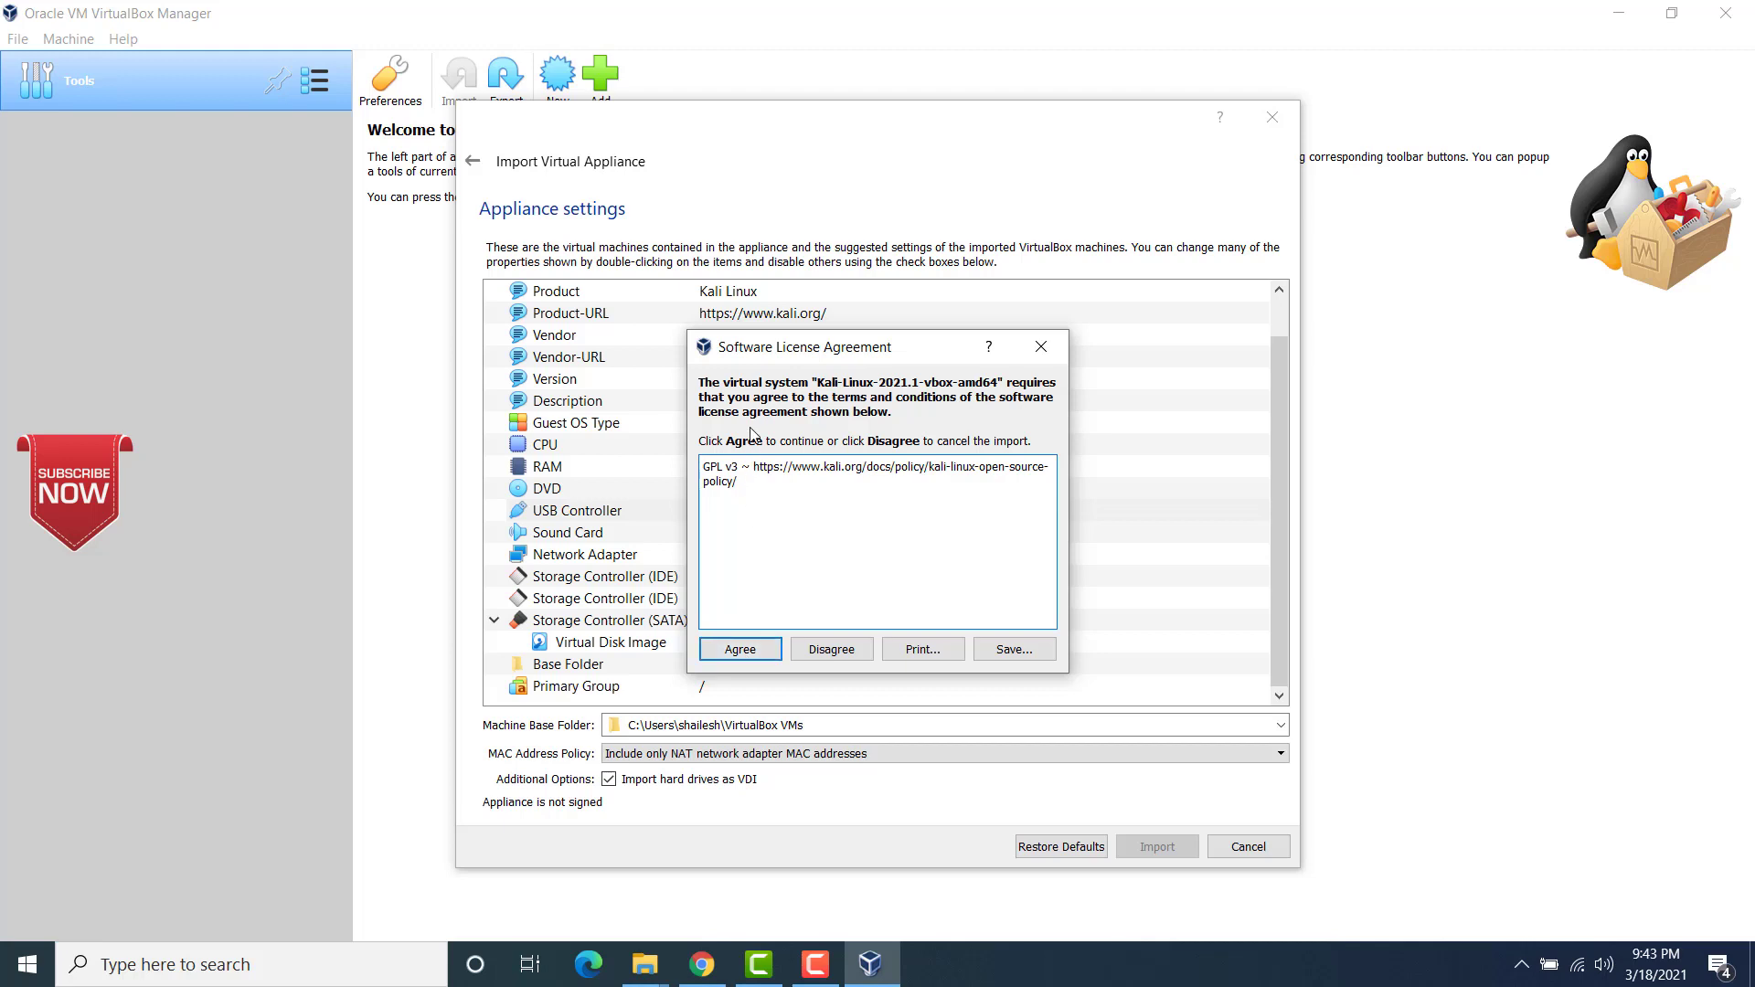
left_click(745, 648)
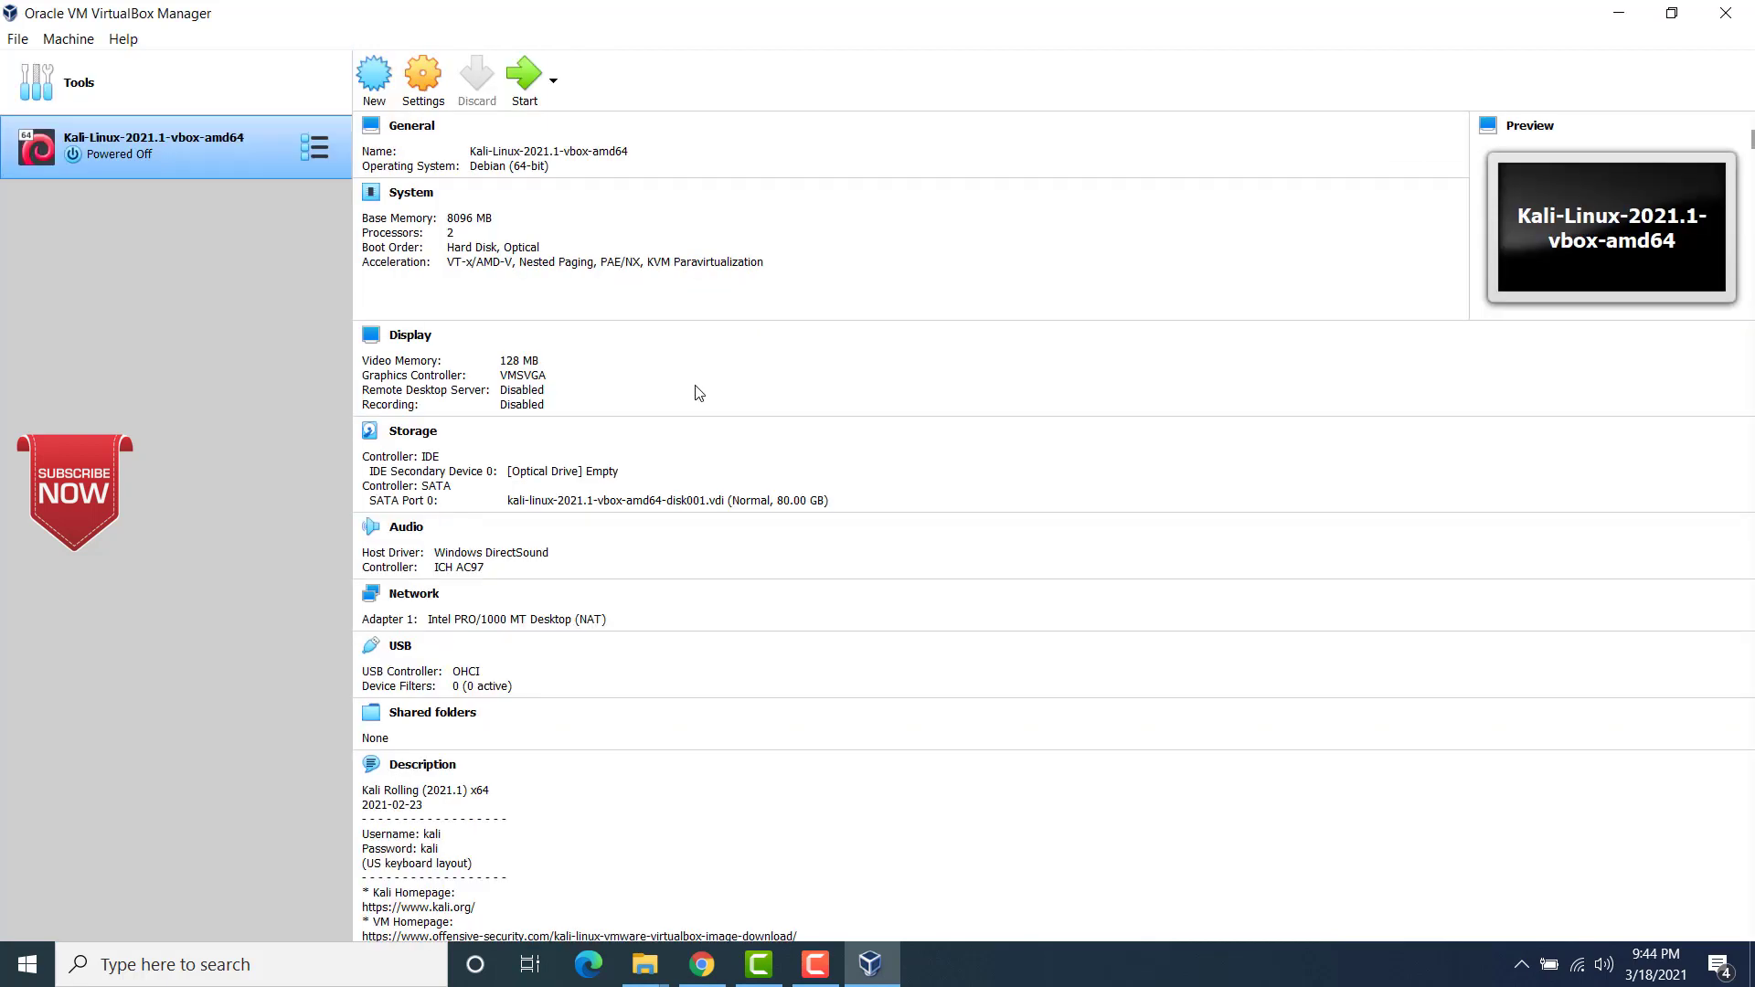
Step: Inspect the files in the imported machine's Kali-Linux-2021.1-vbox-amd64 folder in File Explorer, then return to VirtualBox VMs
left_click(636, 977)
left_click(787, 834)
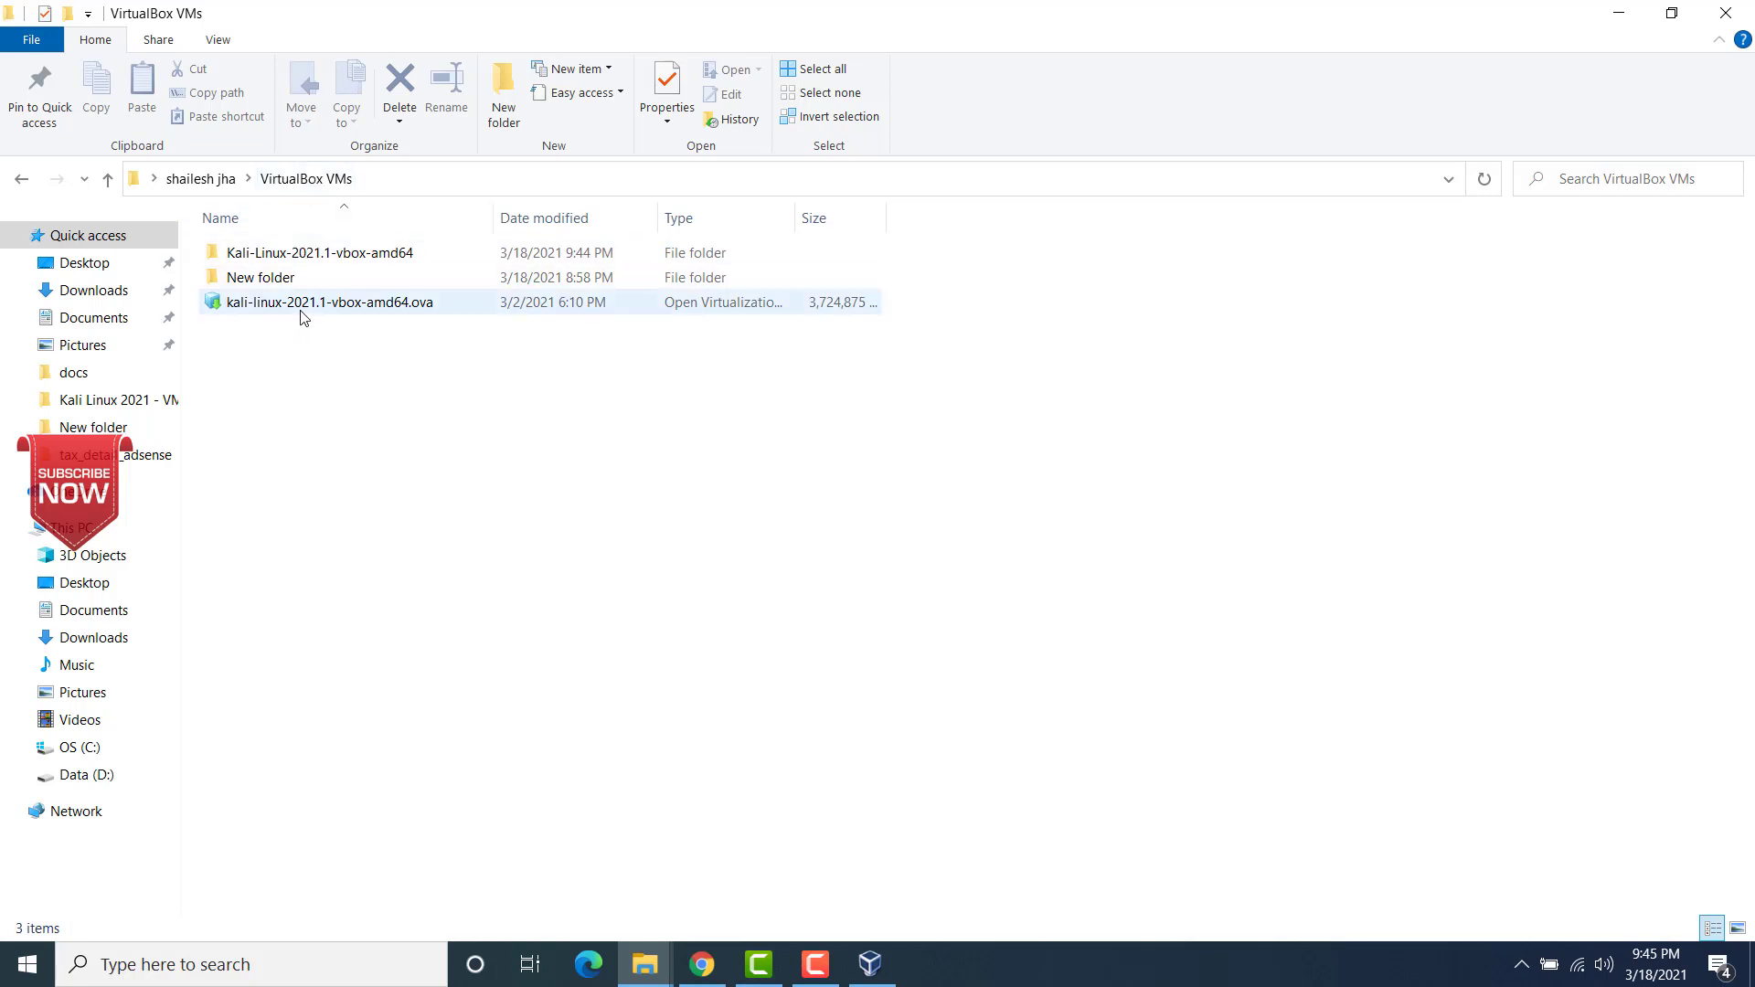
double_click(330, 256)
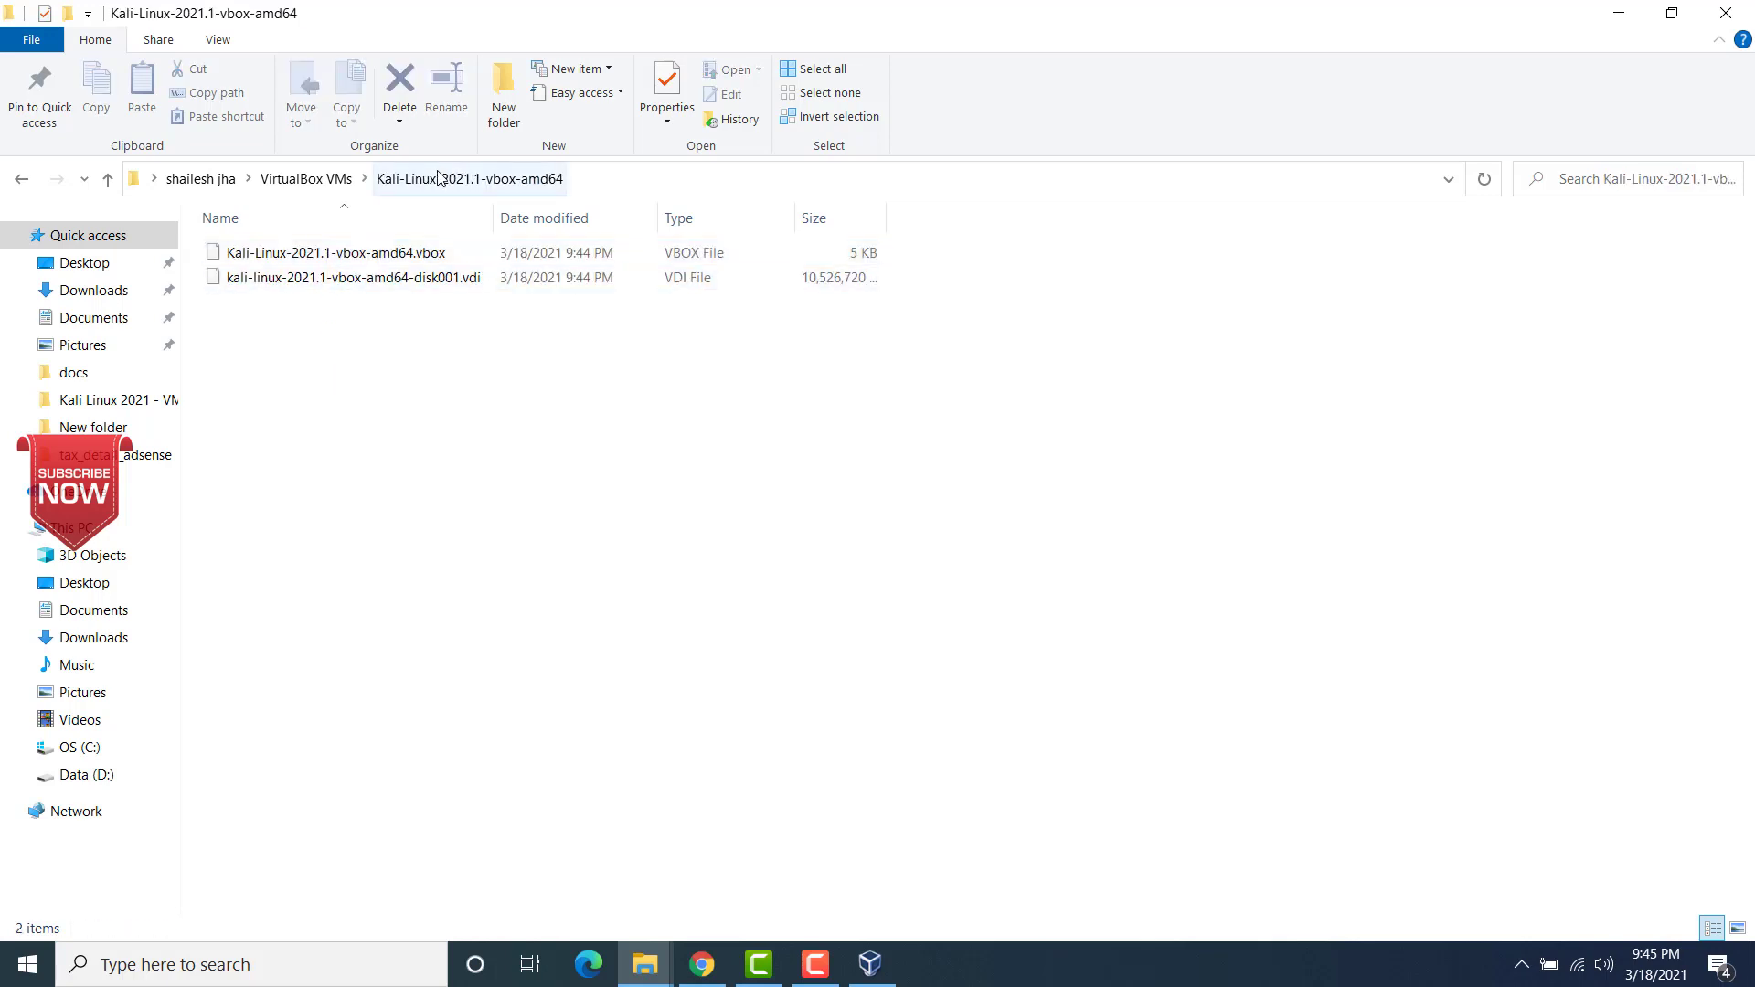
left_click(321, 179)
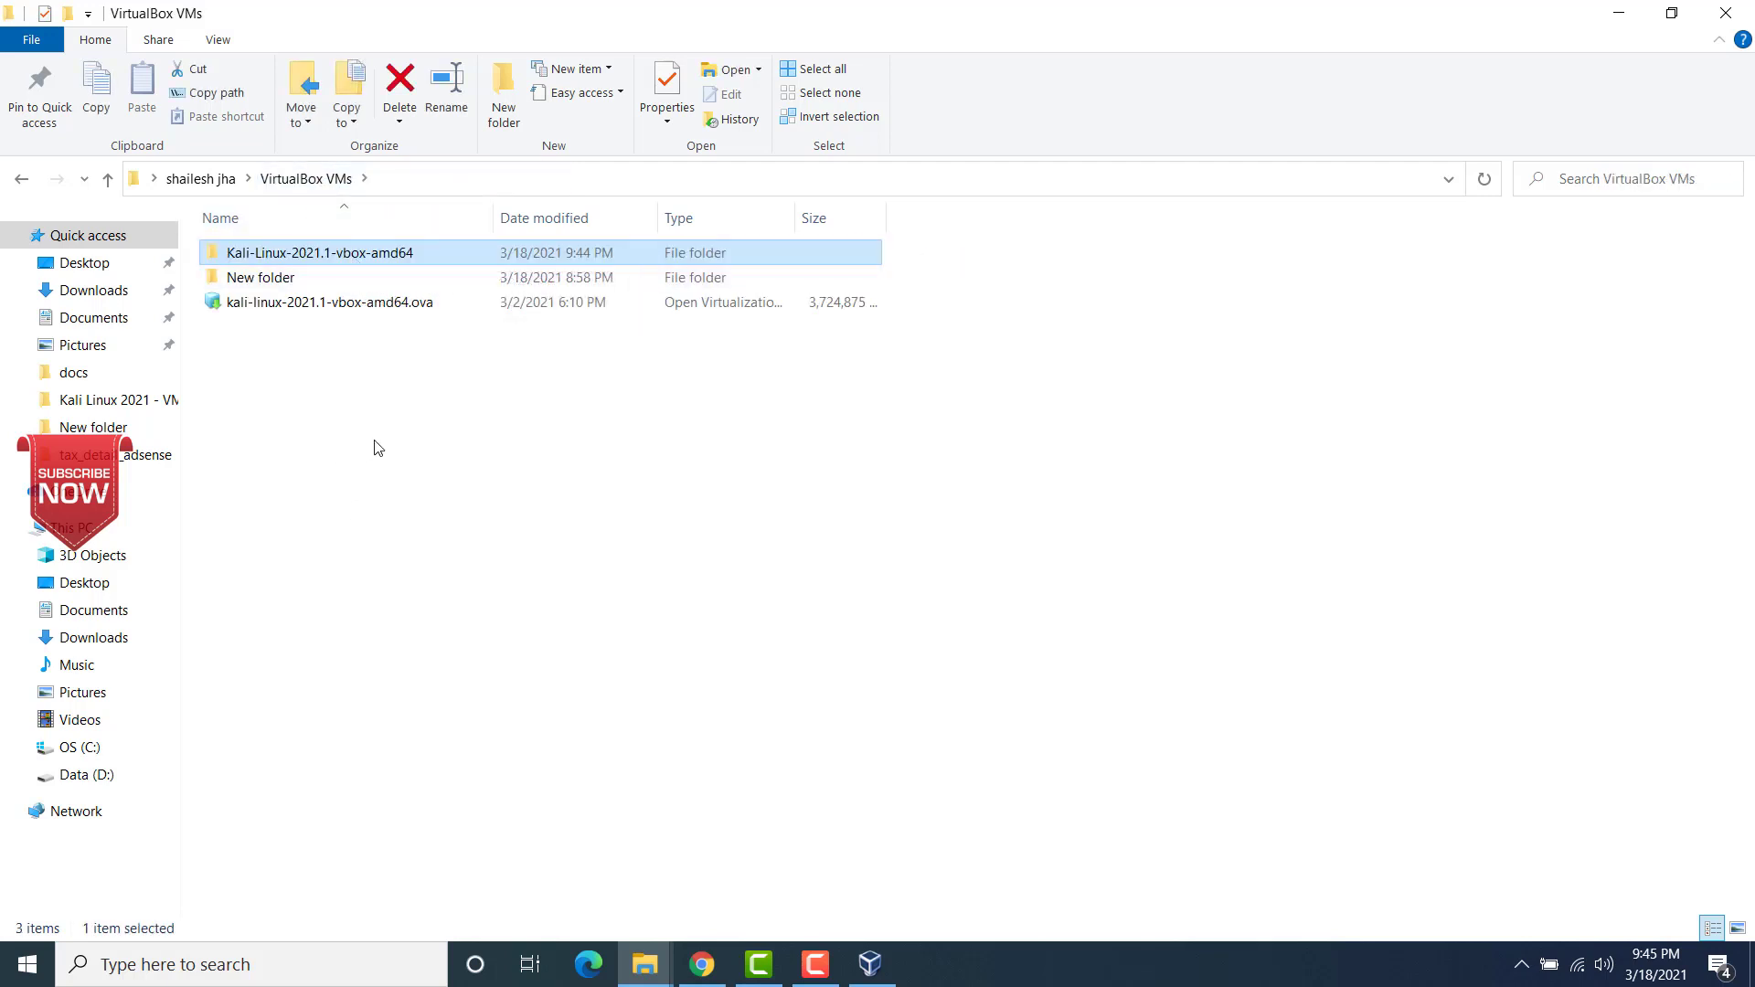
Step: Switch back to VirtualBox and set the processor count to 4 in the Kali Linux machine's system settings
left_click(869, 970)
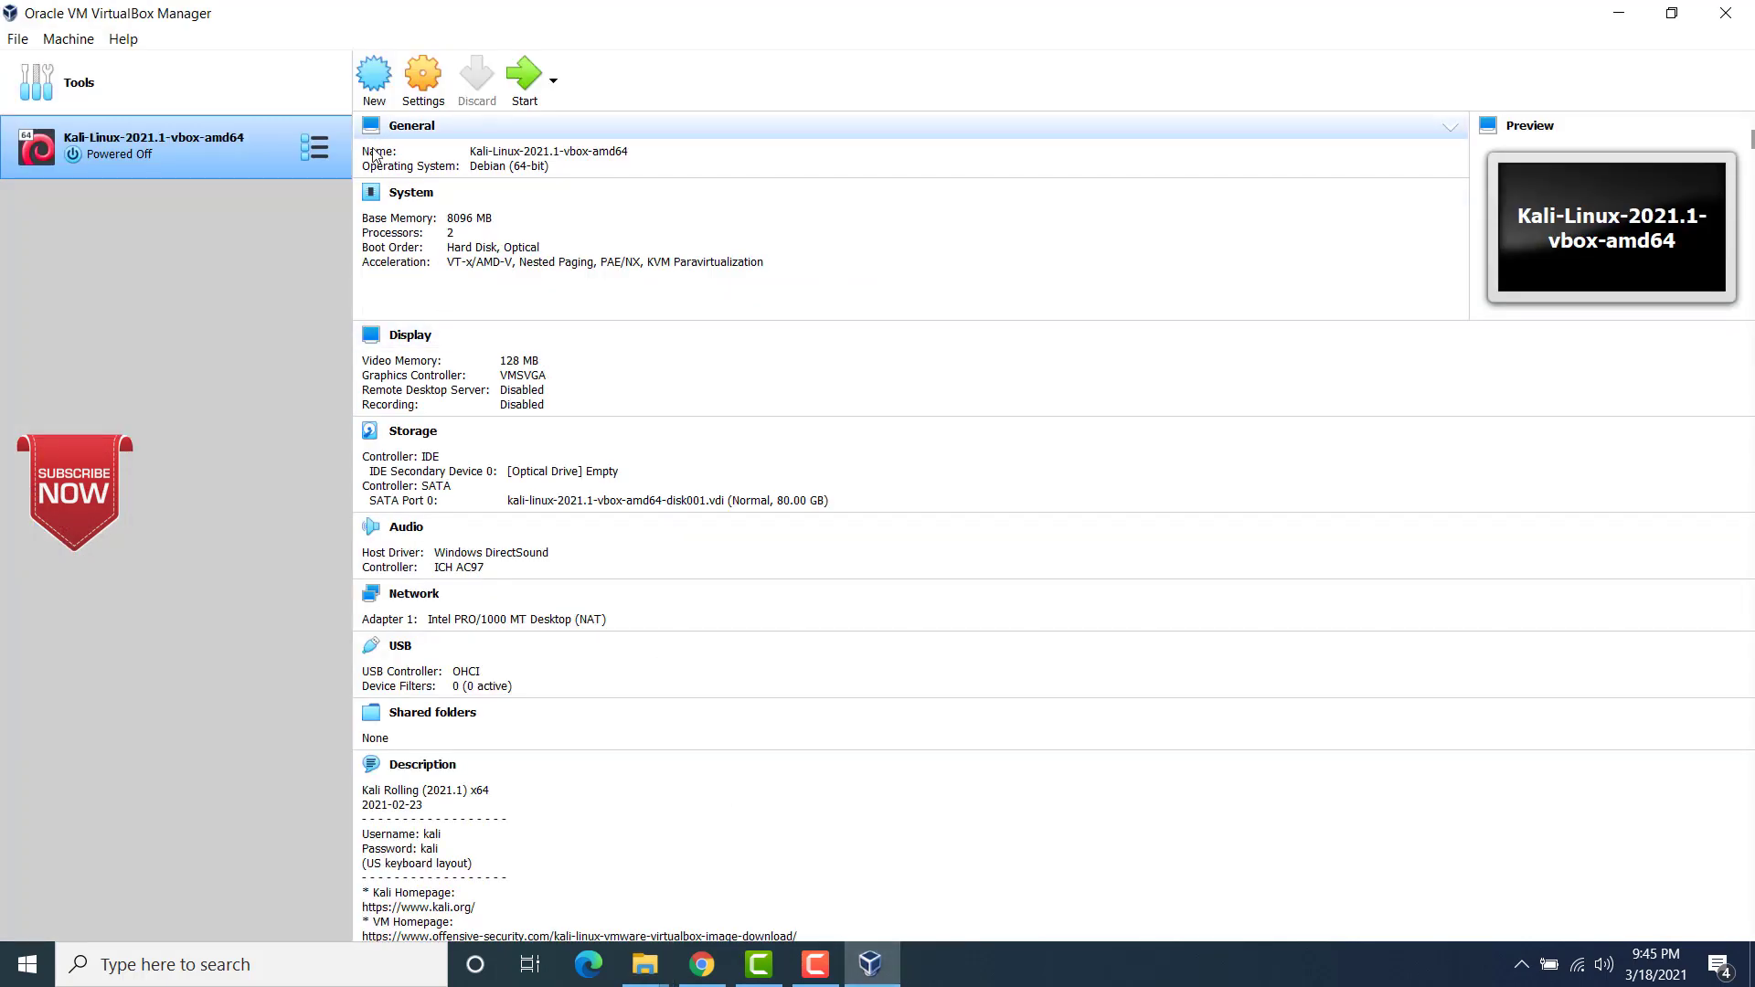
left_click(426, 71)
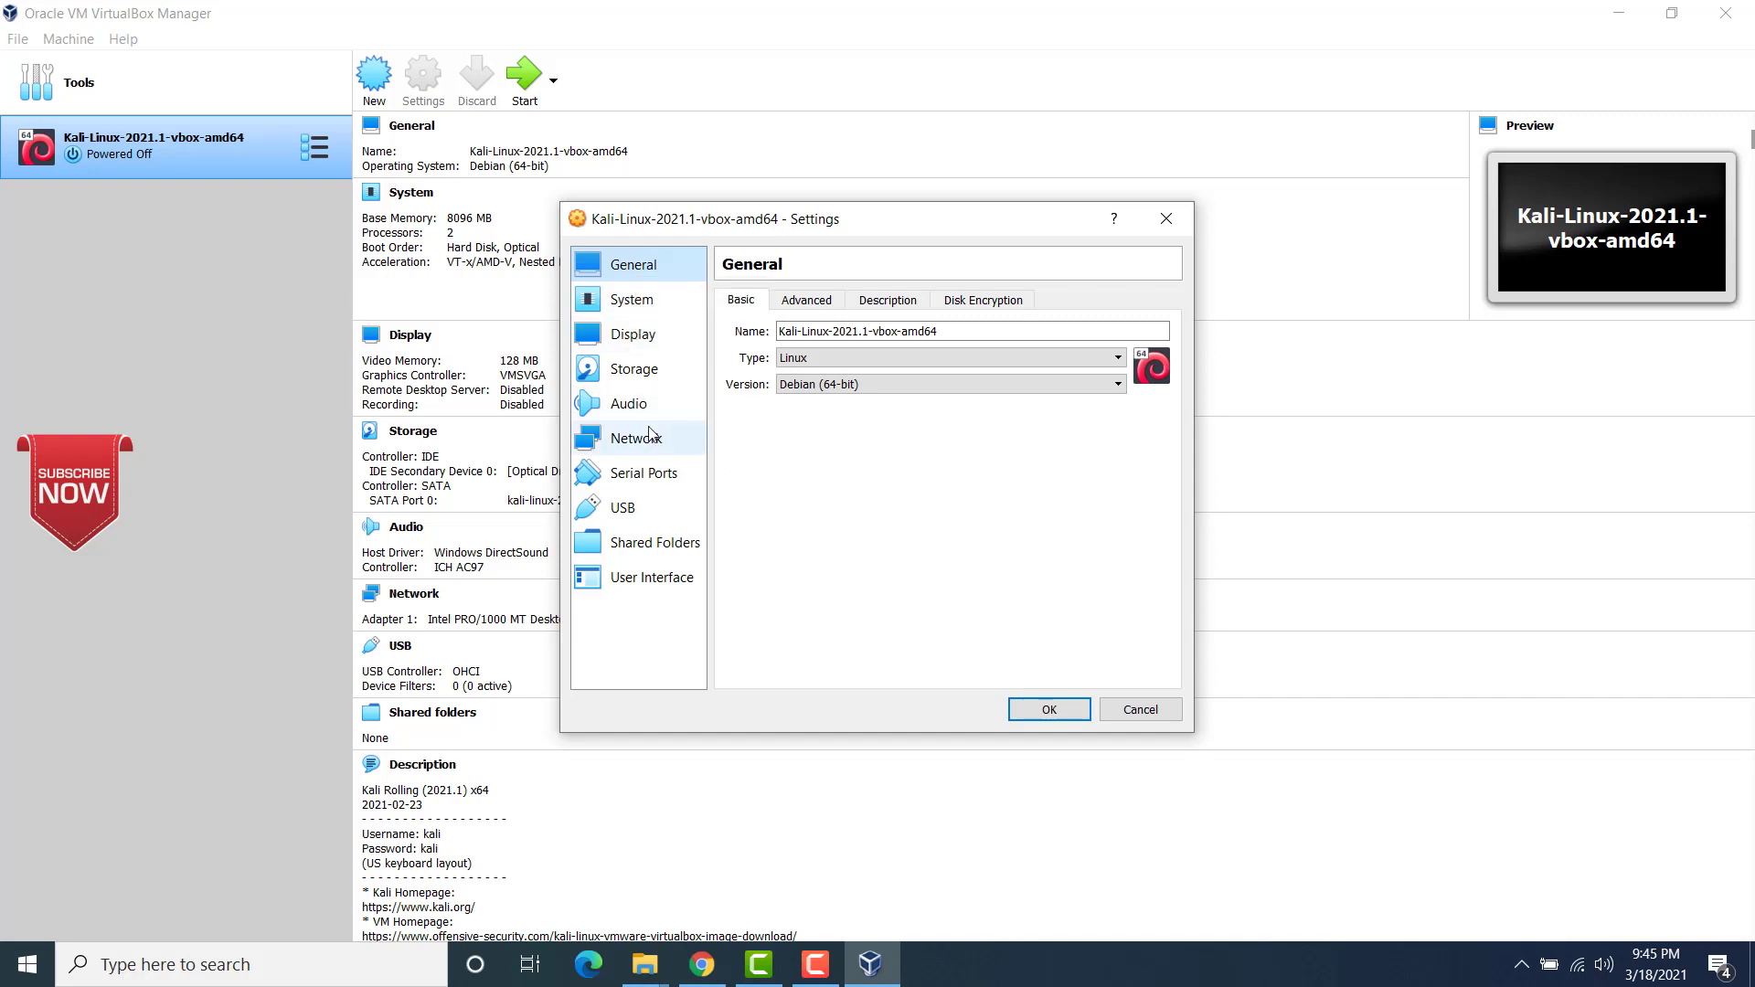
left_click(632, 309)
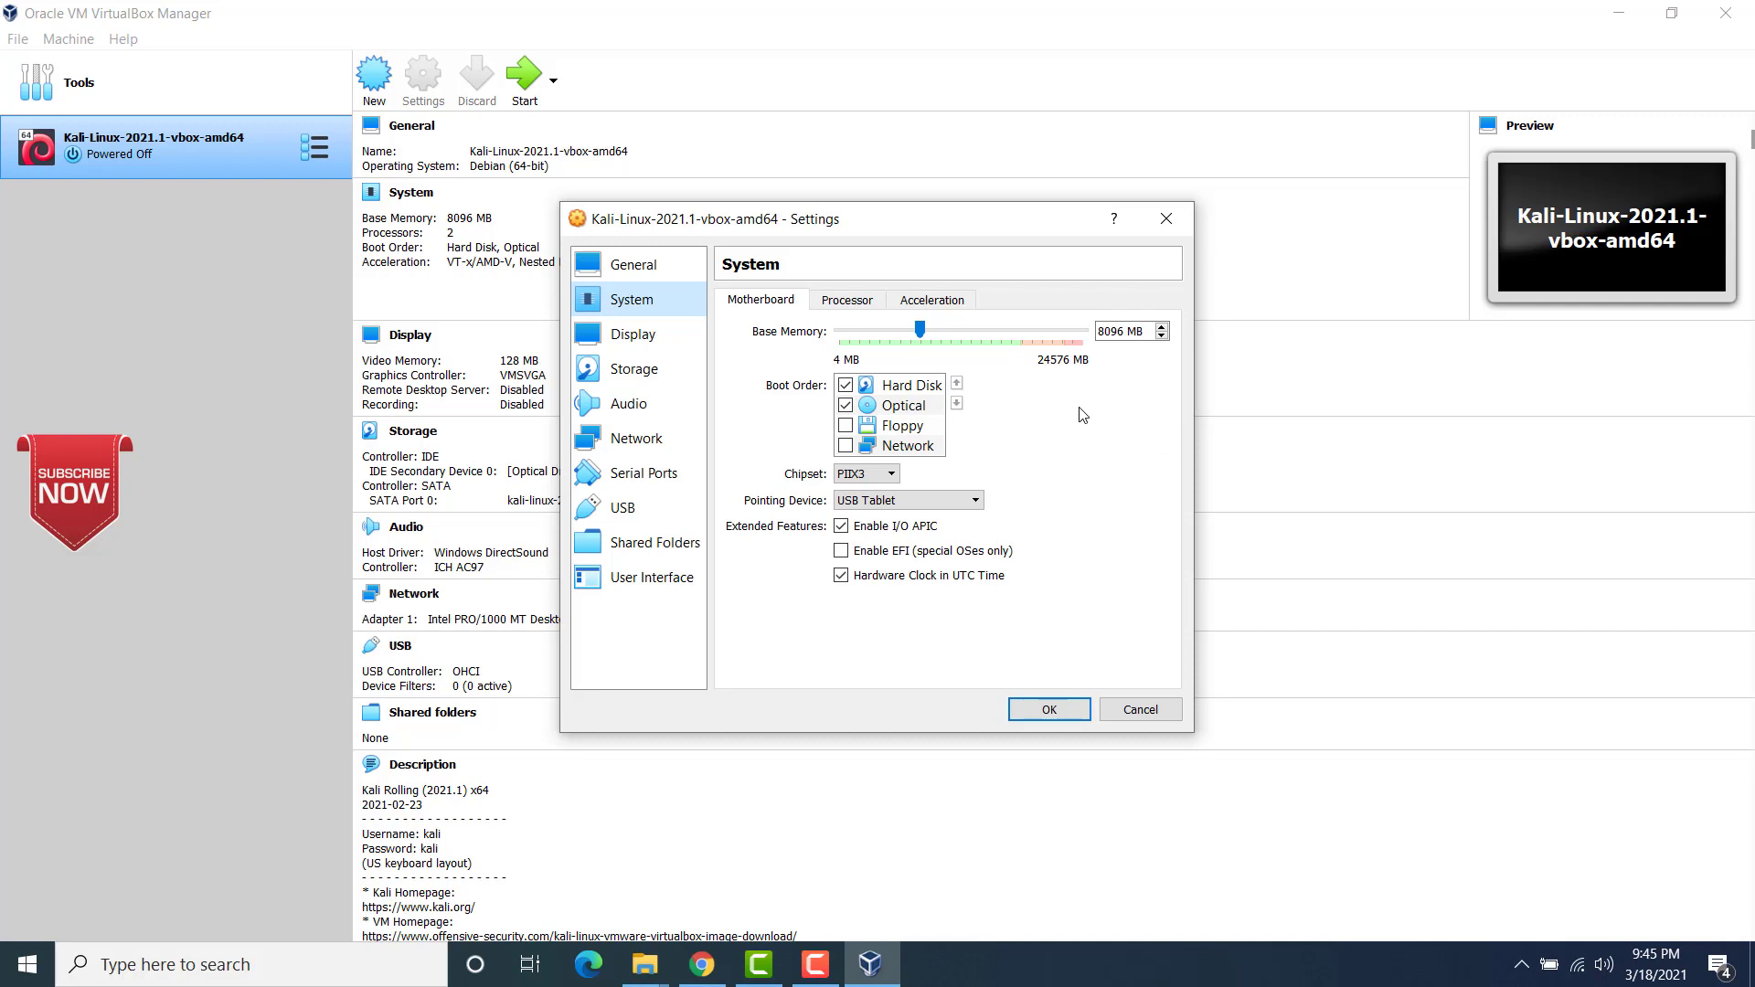
left_click(849, 303)
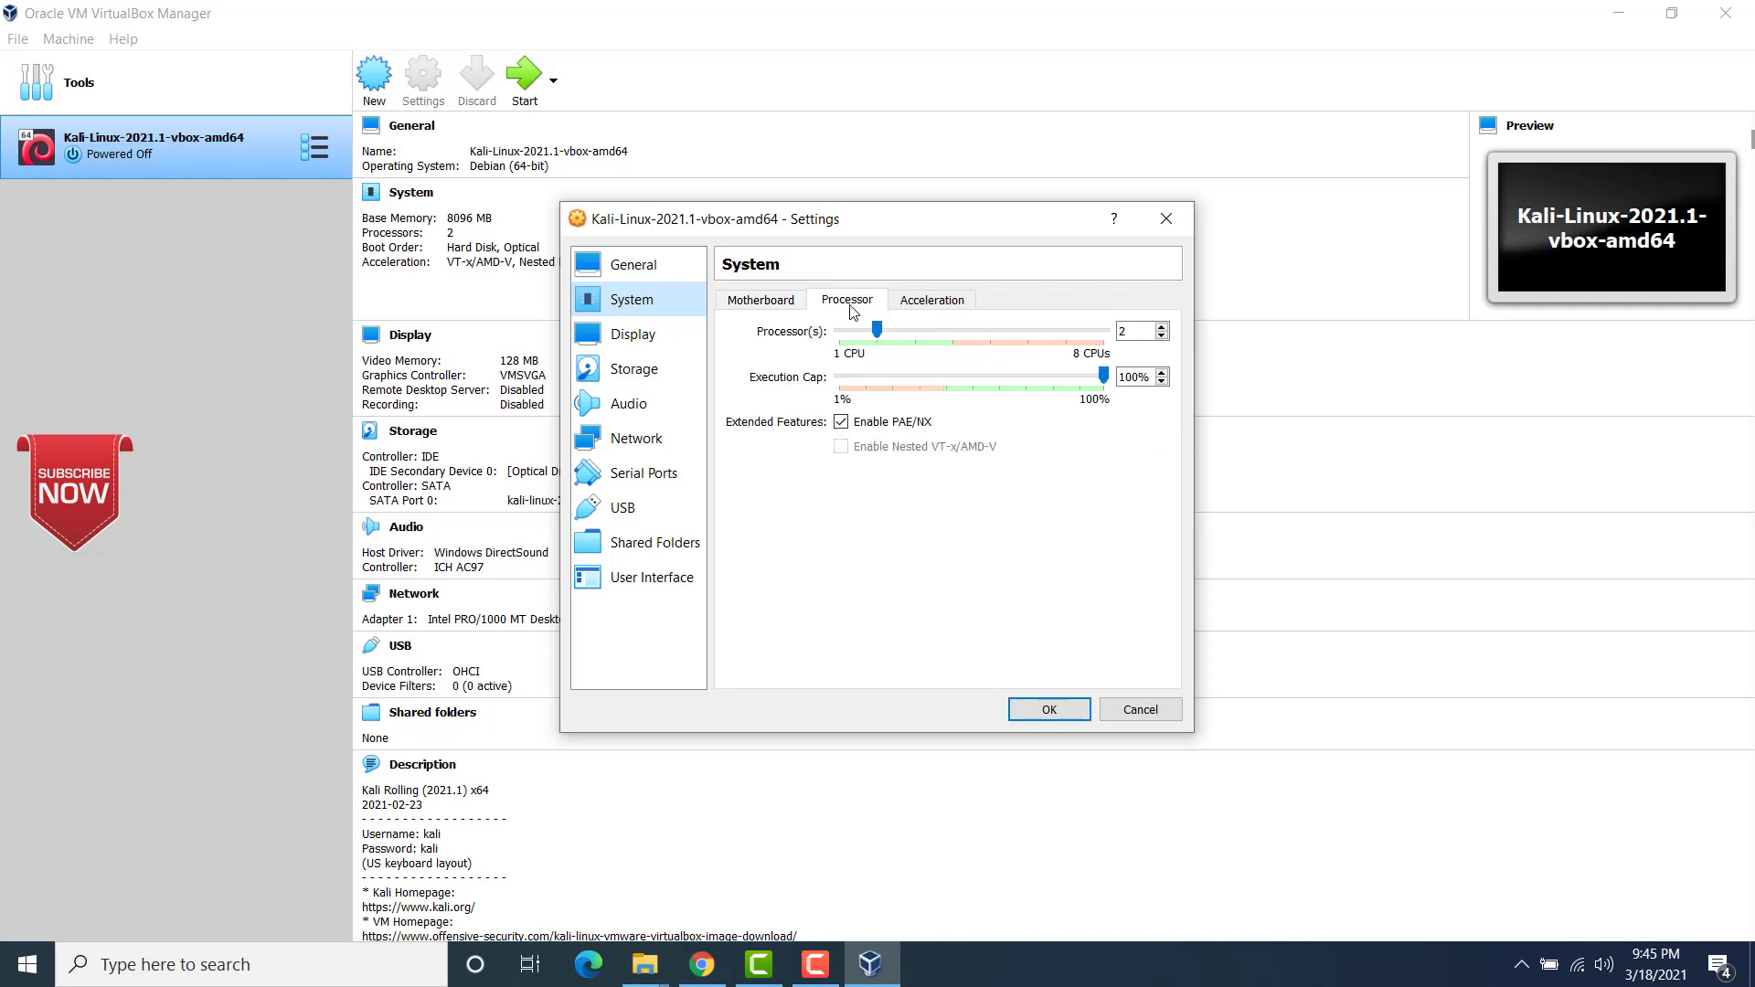
left_click(1134, 330)
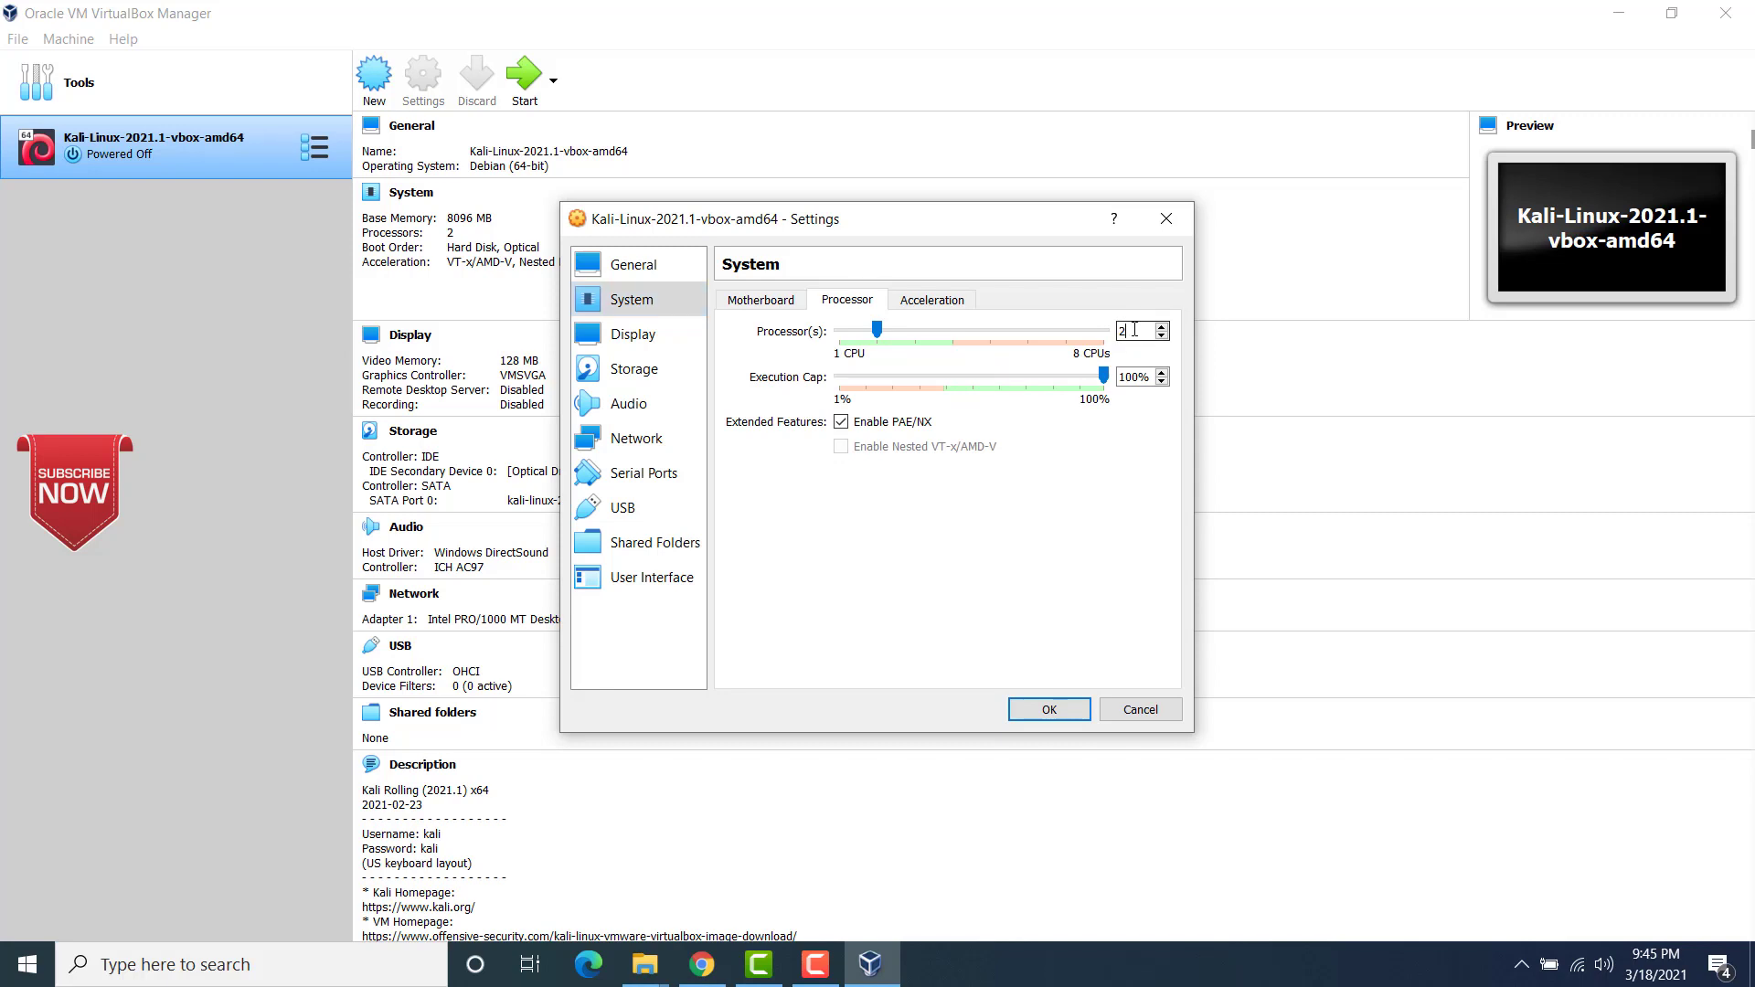
type("4")
Step: Review the machine's acceleration, display, storage and general settings
left_click(919, 312)
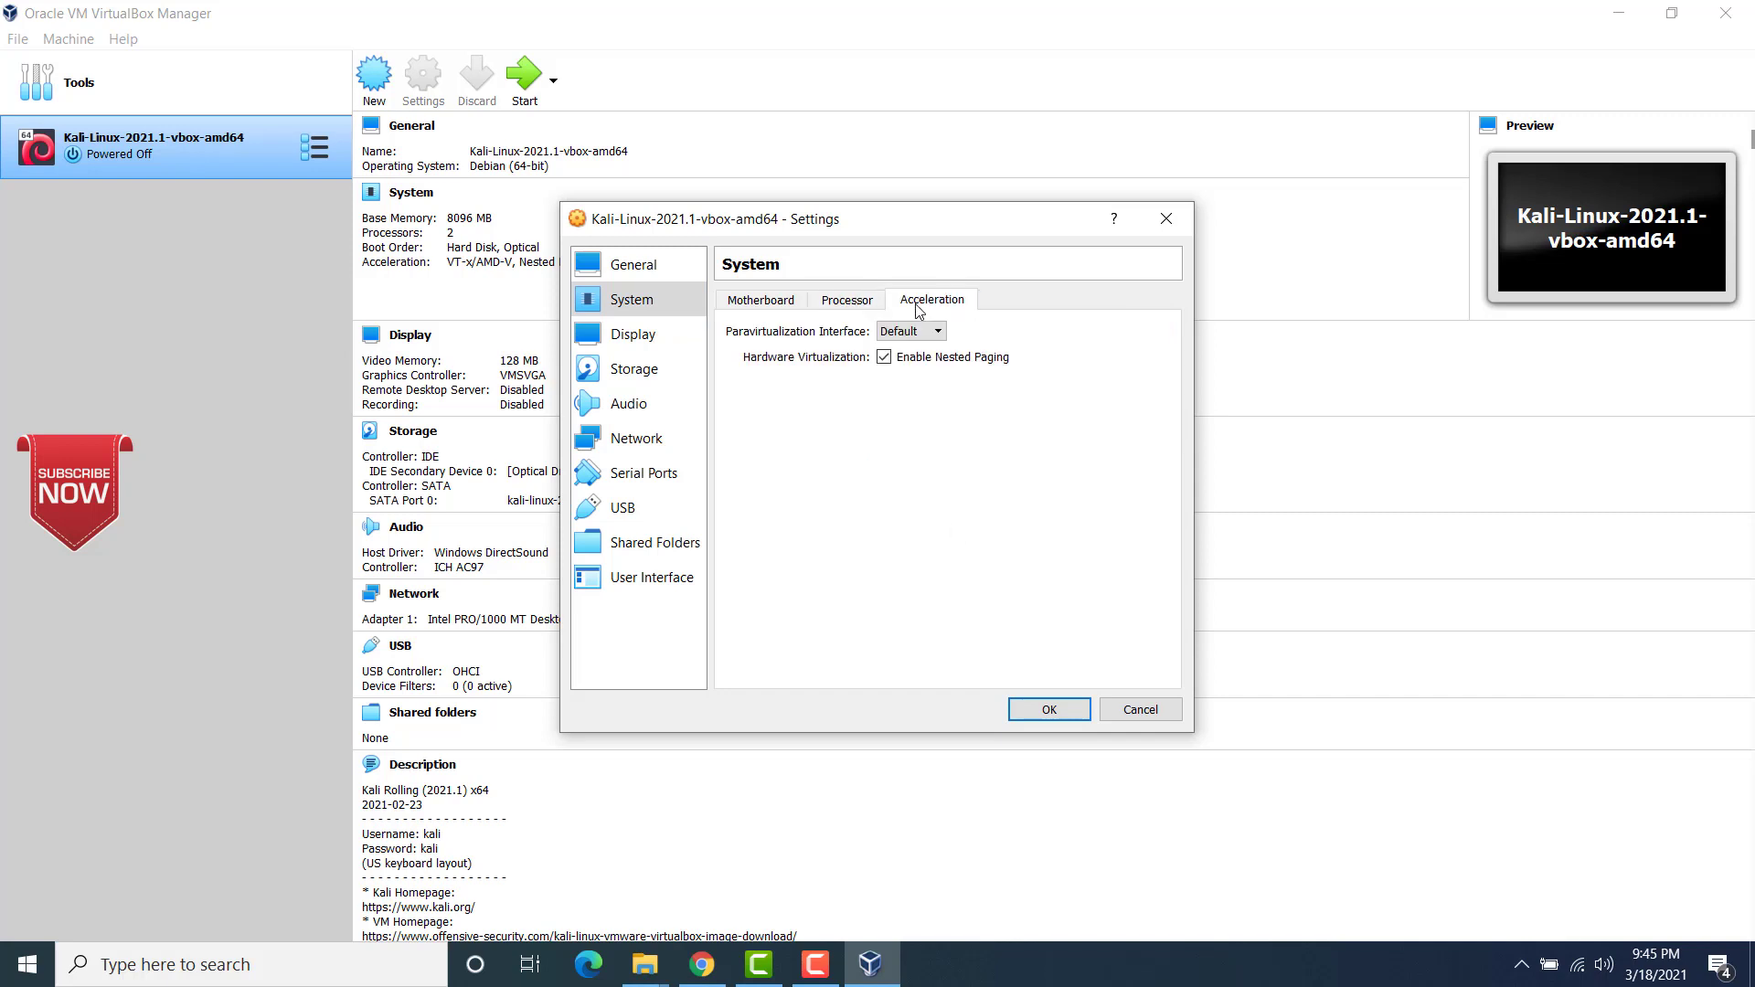
left_click(627, 339)
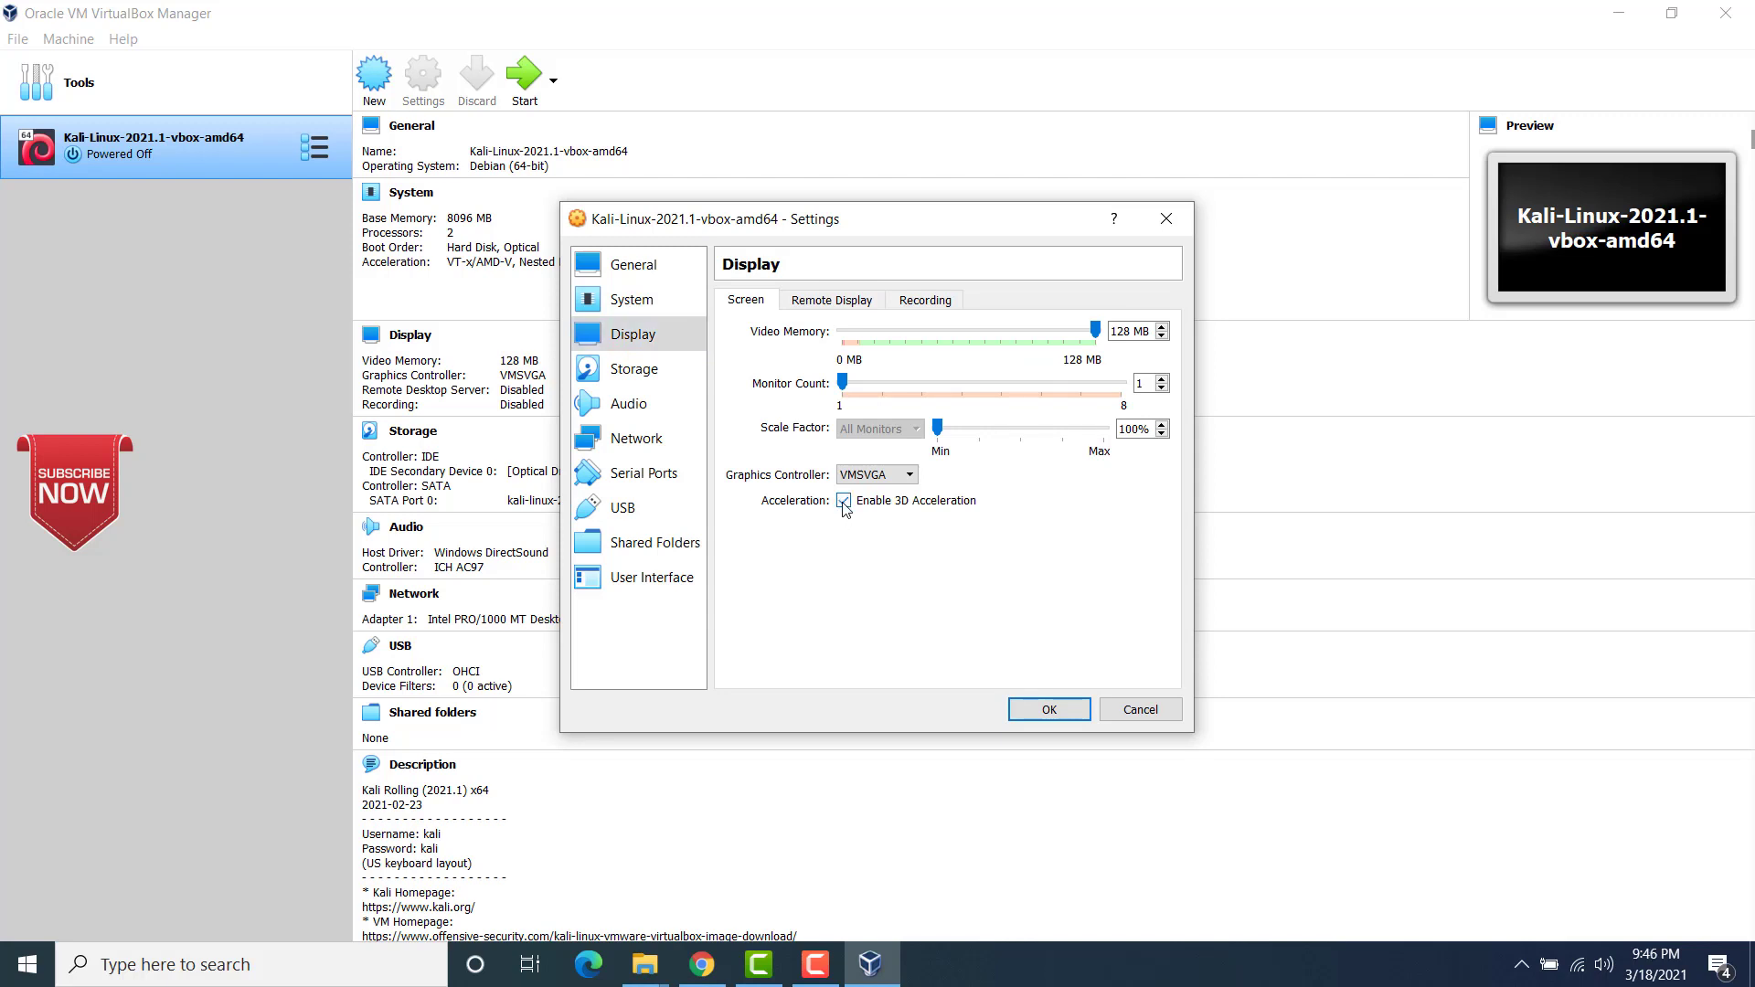
left_click(643, 378)
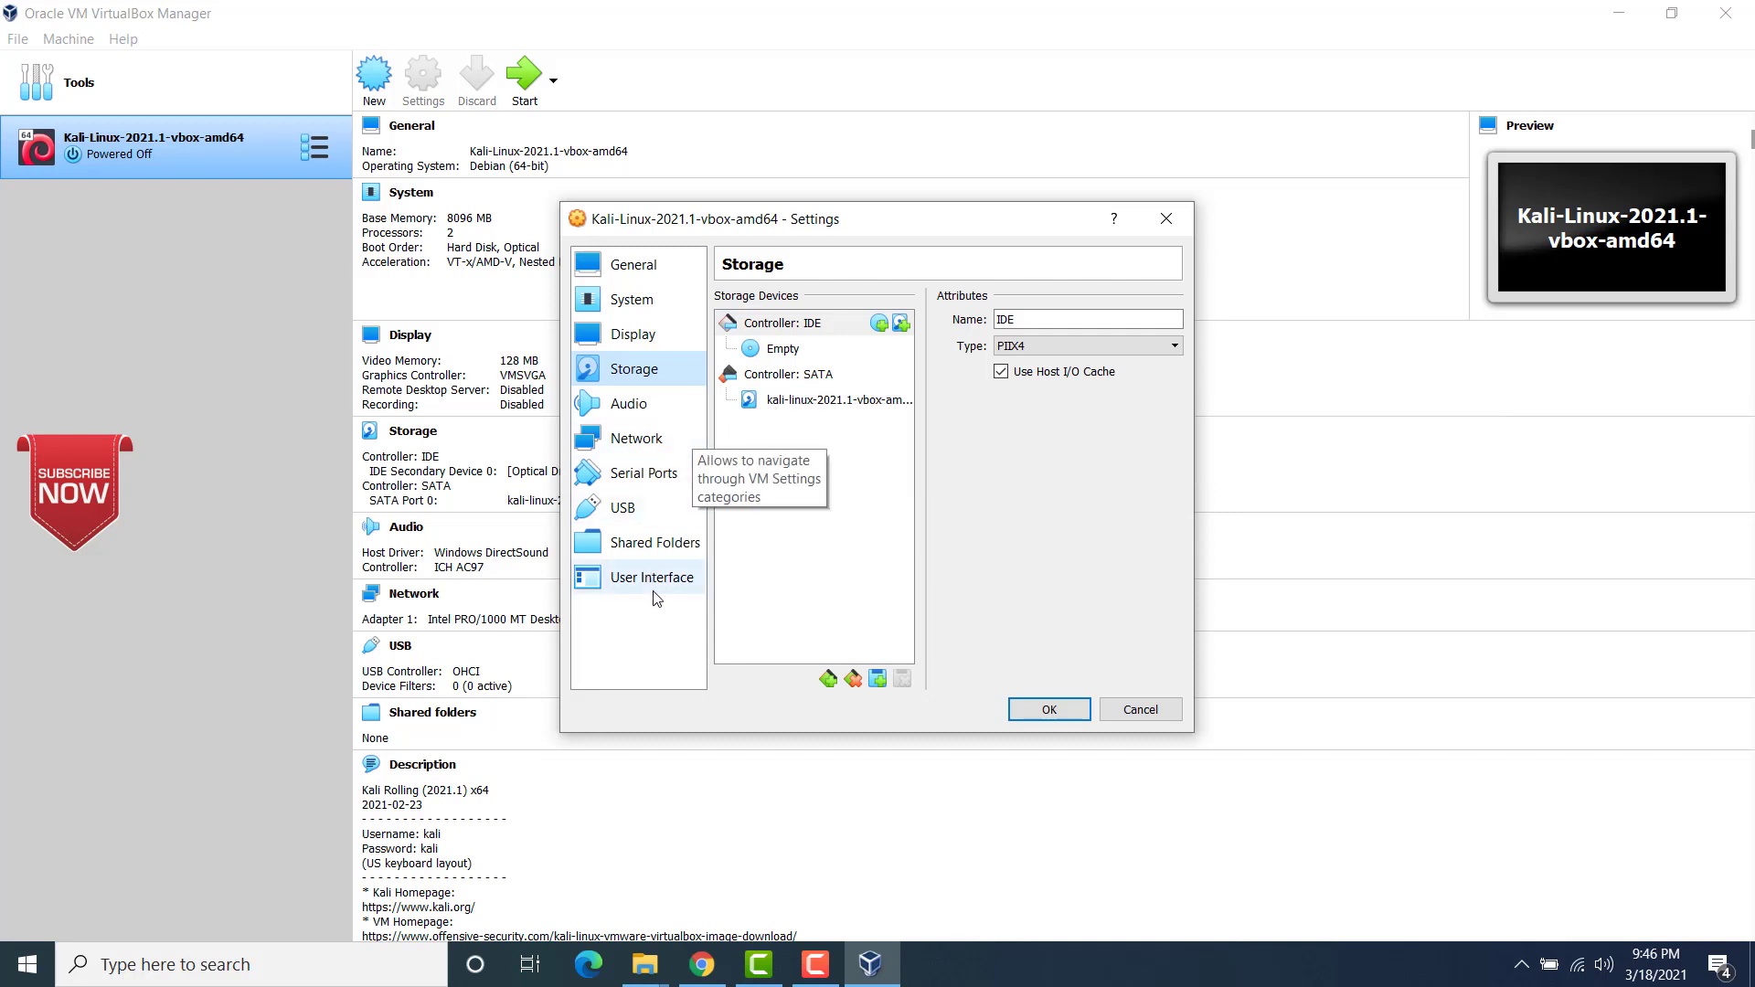
left_click(624, 304)
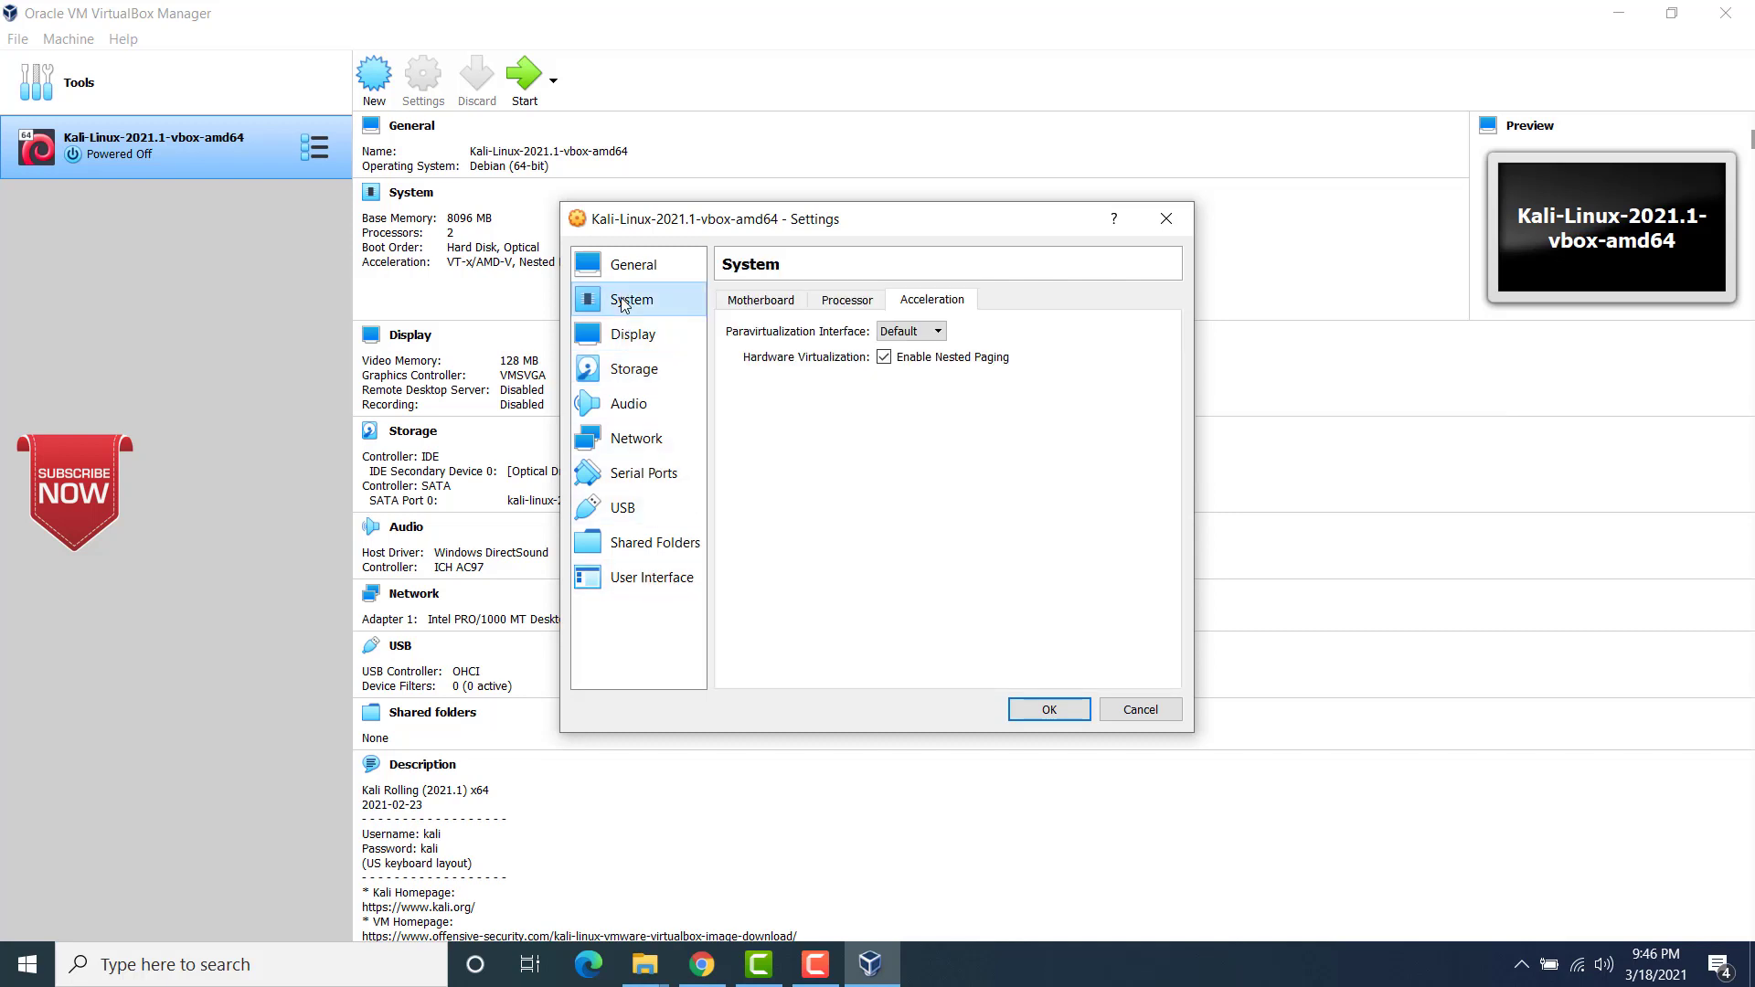
left_click(626, 269)
left_click(629, 302)
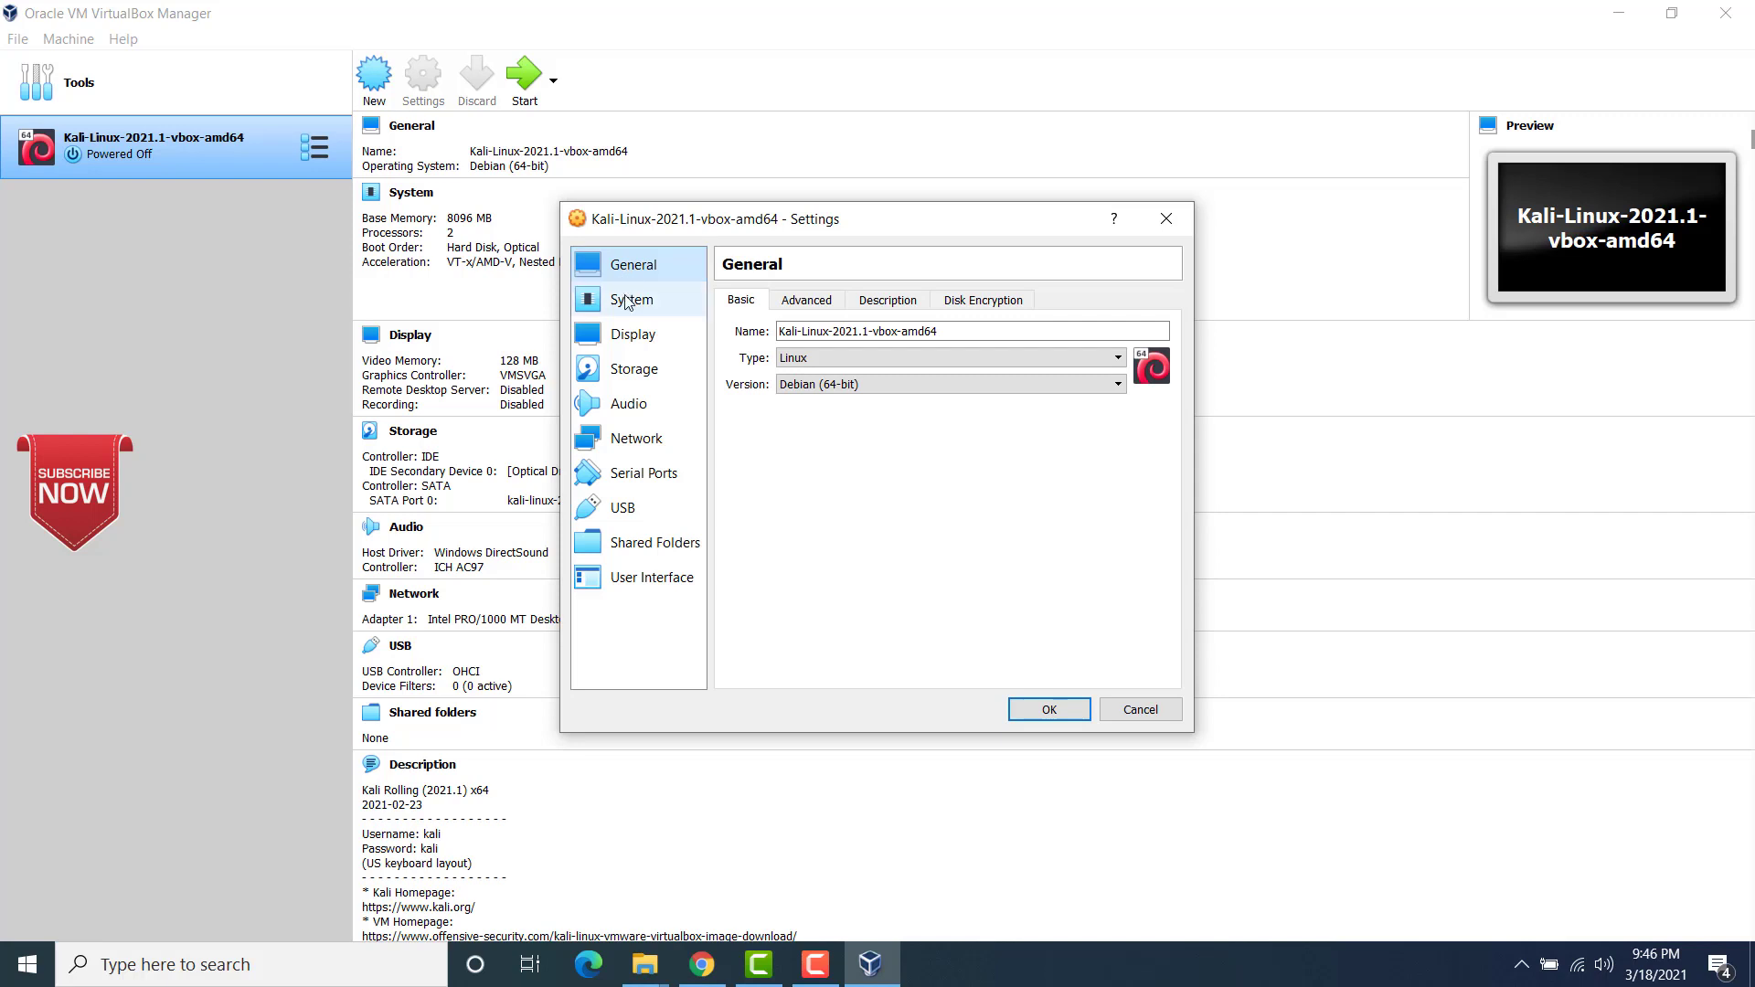
left_click(632, 337)
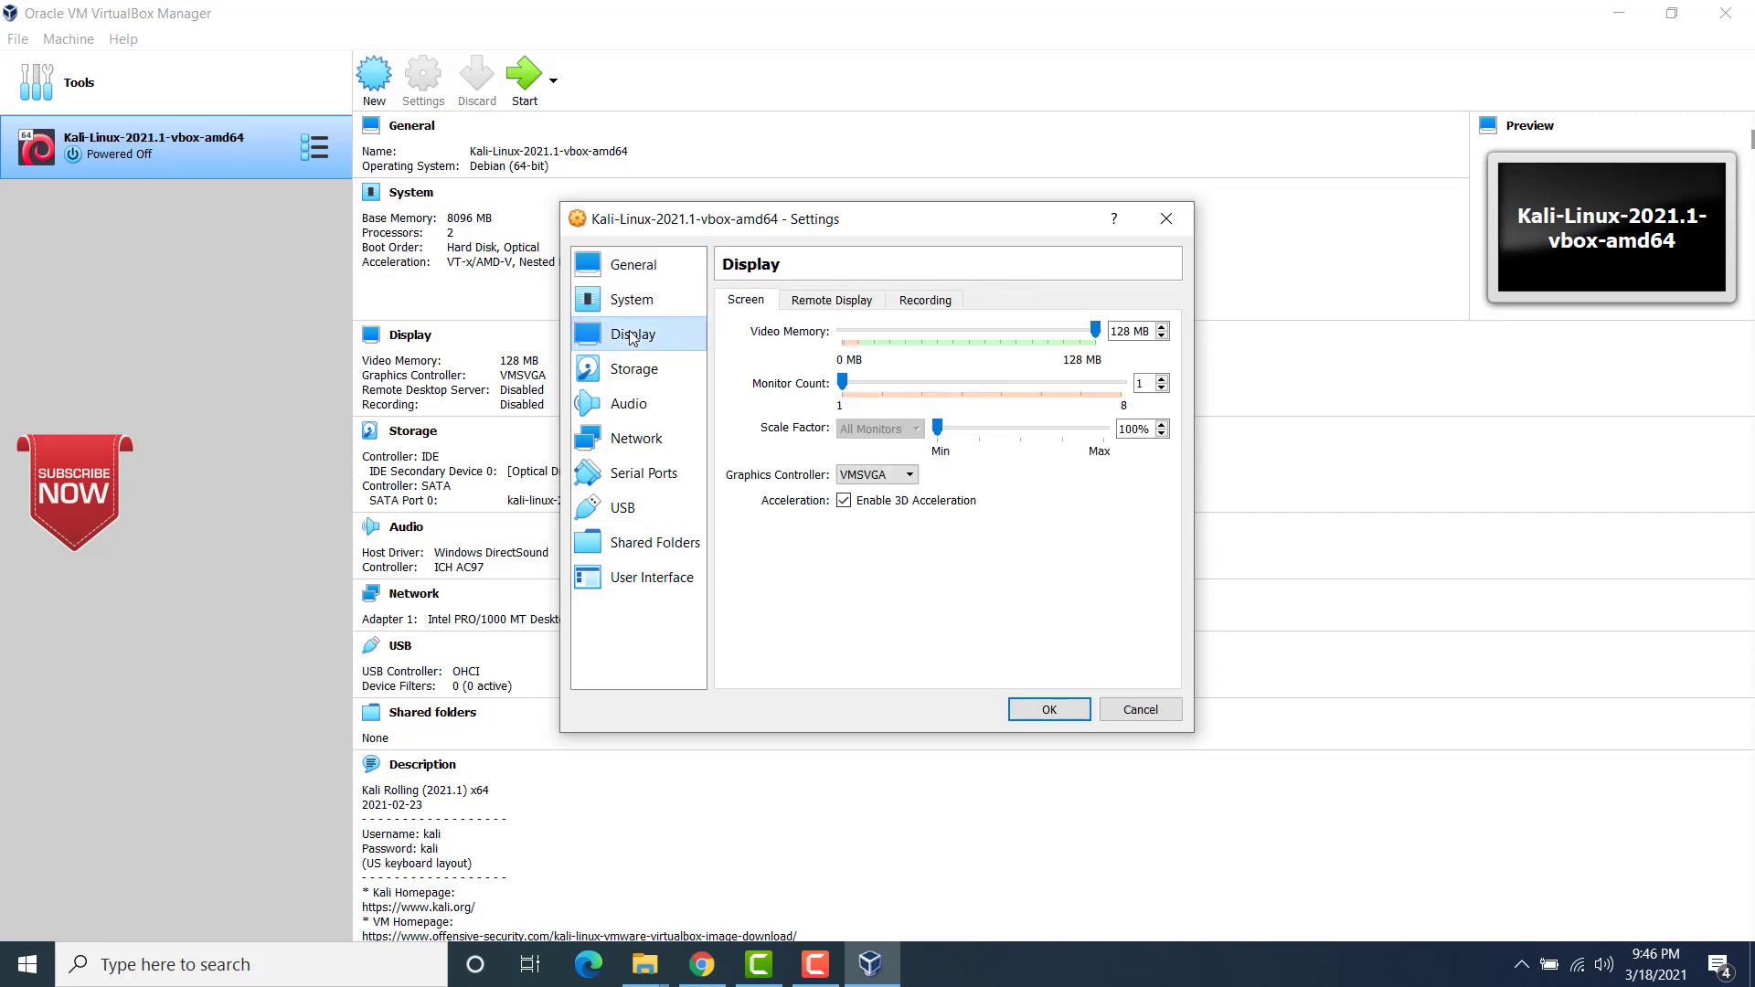
Step: Review the machine's storage, audio, network, serial port and shared folder settings, then save the machine settings
left_click(635, 370)
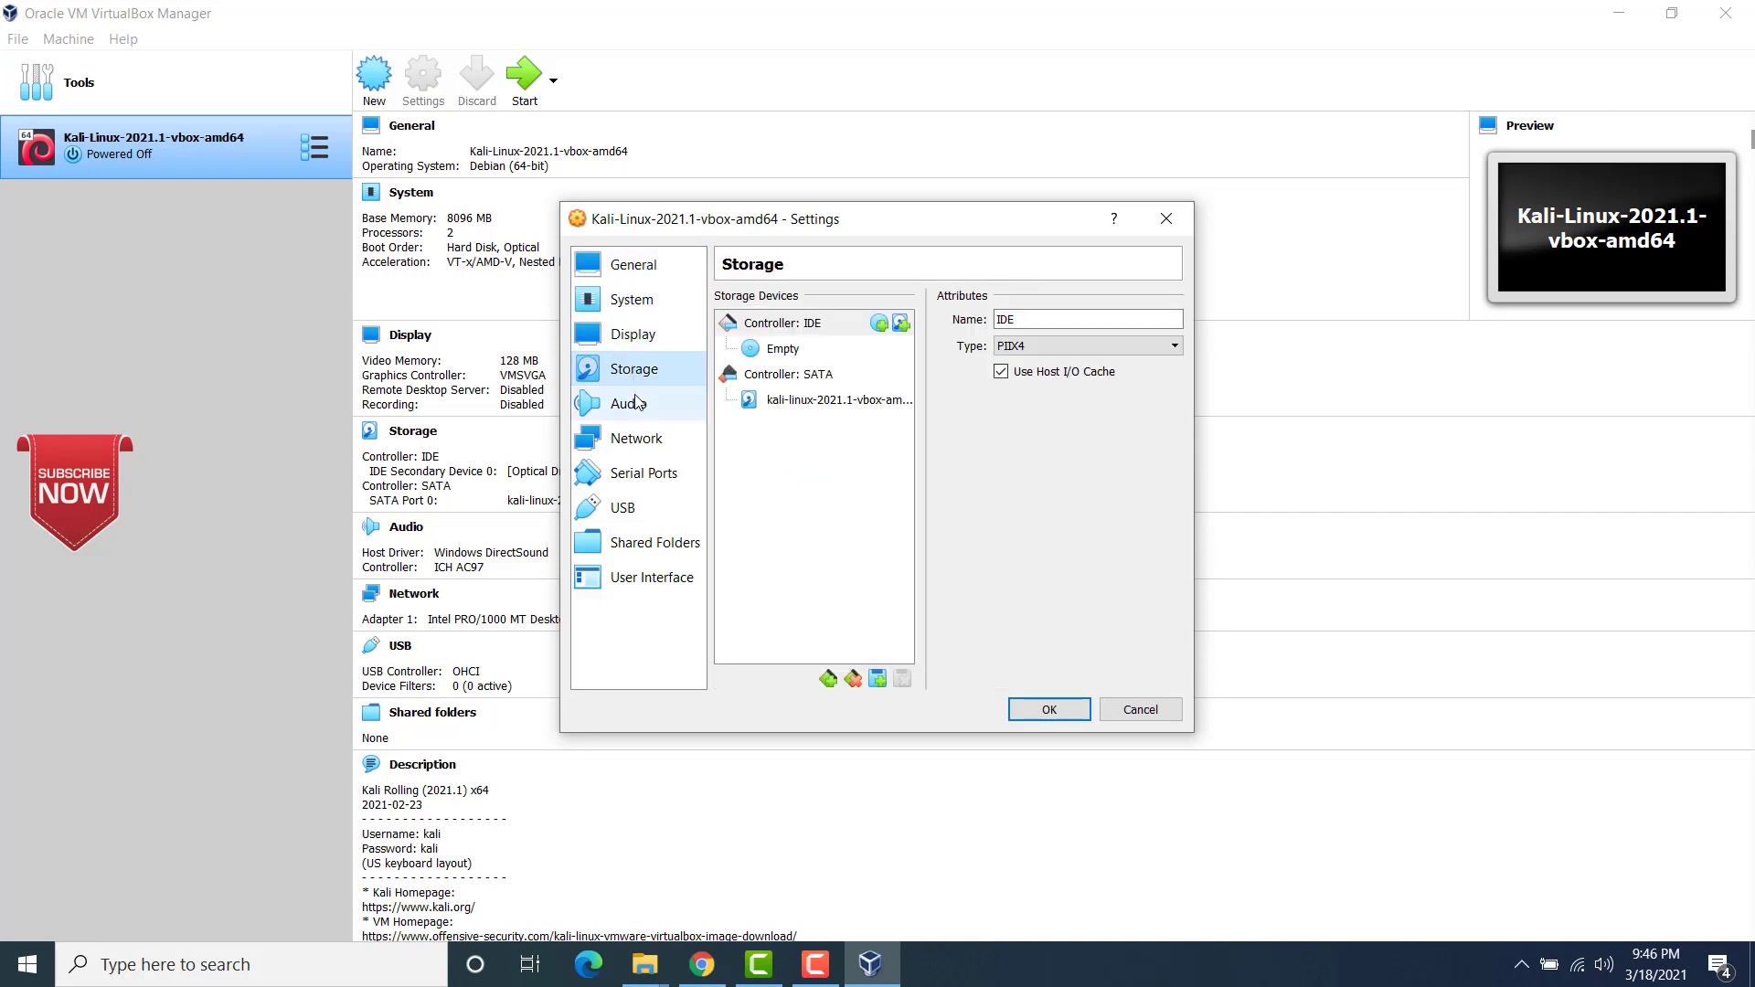
left_click(637, 402)
left_click(637, 440)
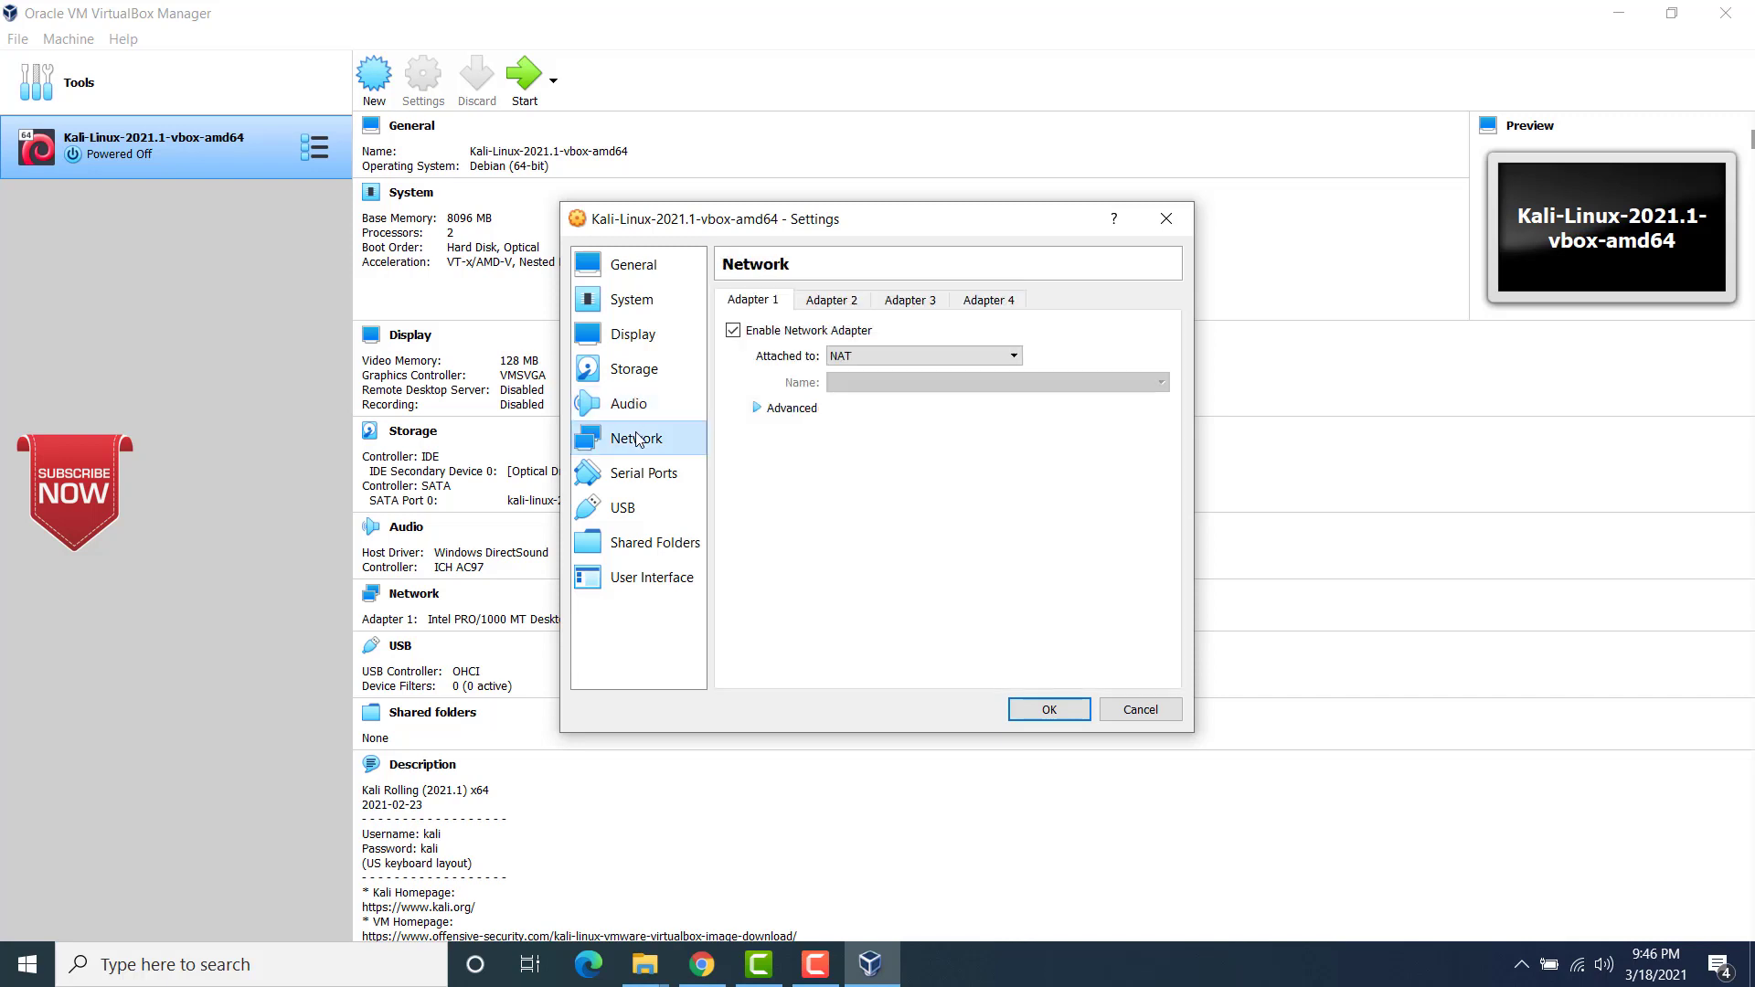
left_click(637, 468)
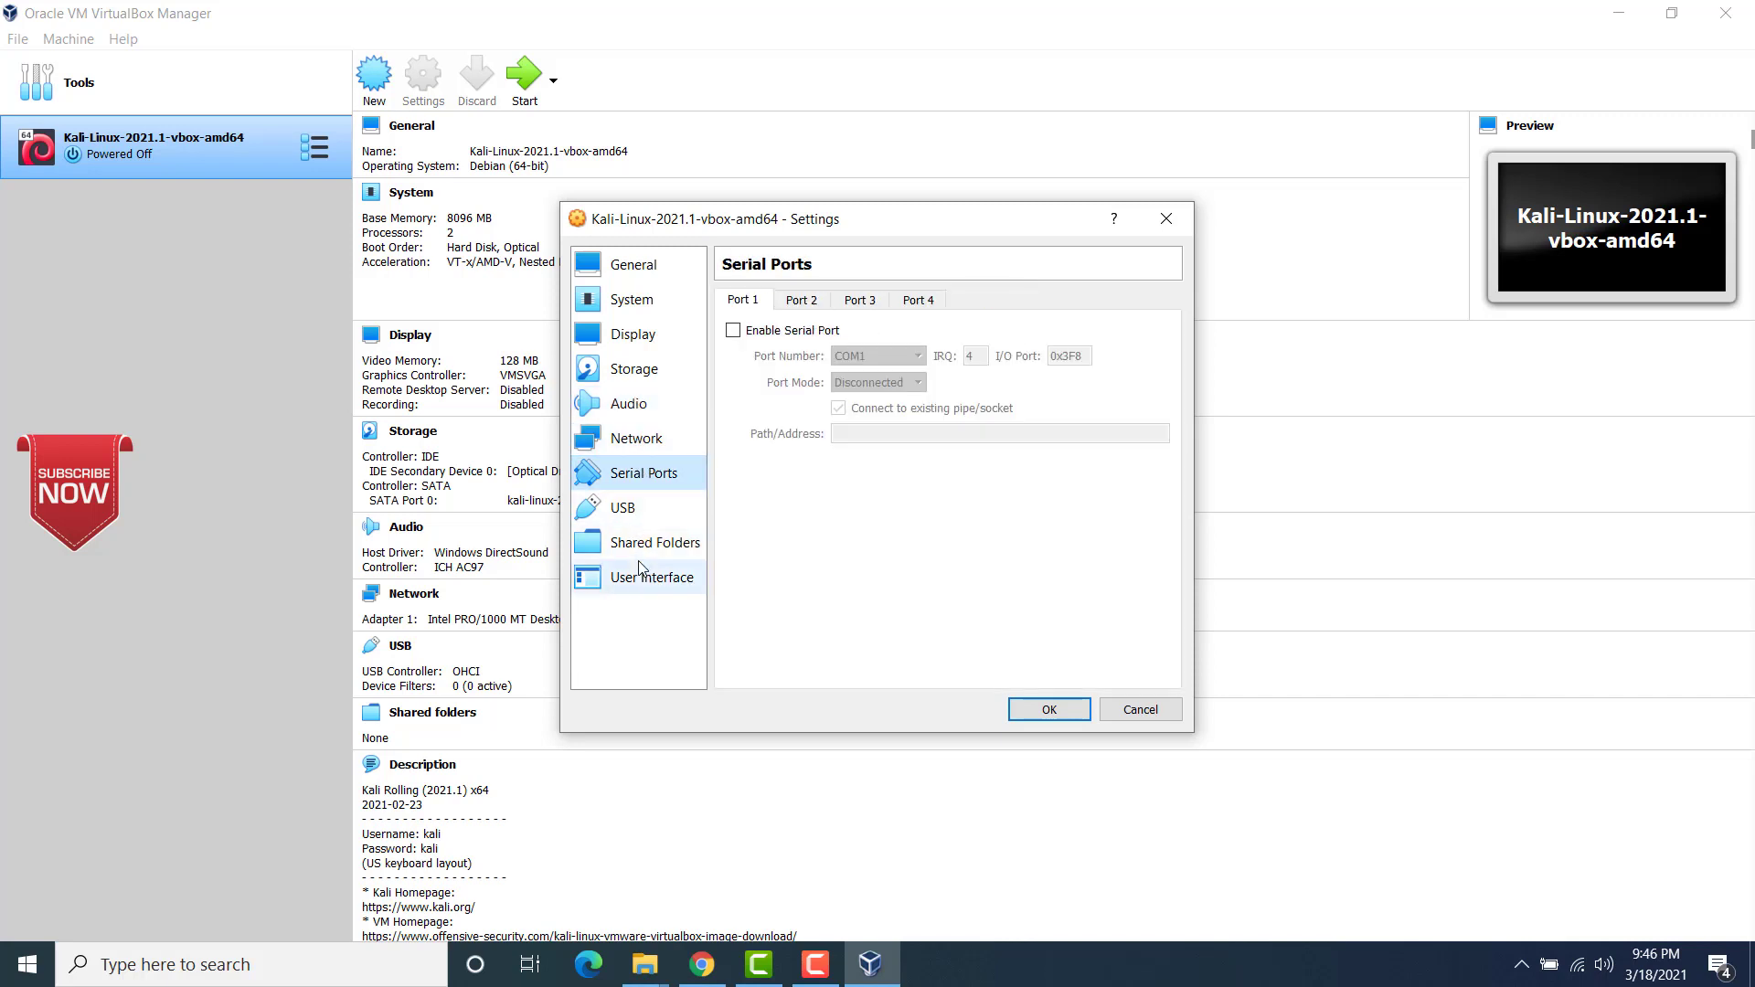
left_click(638, 567)
left_click(641, 545)
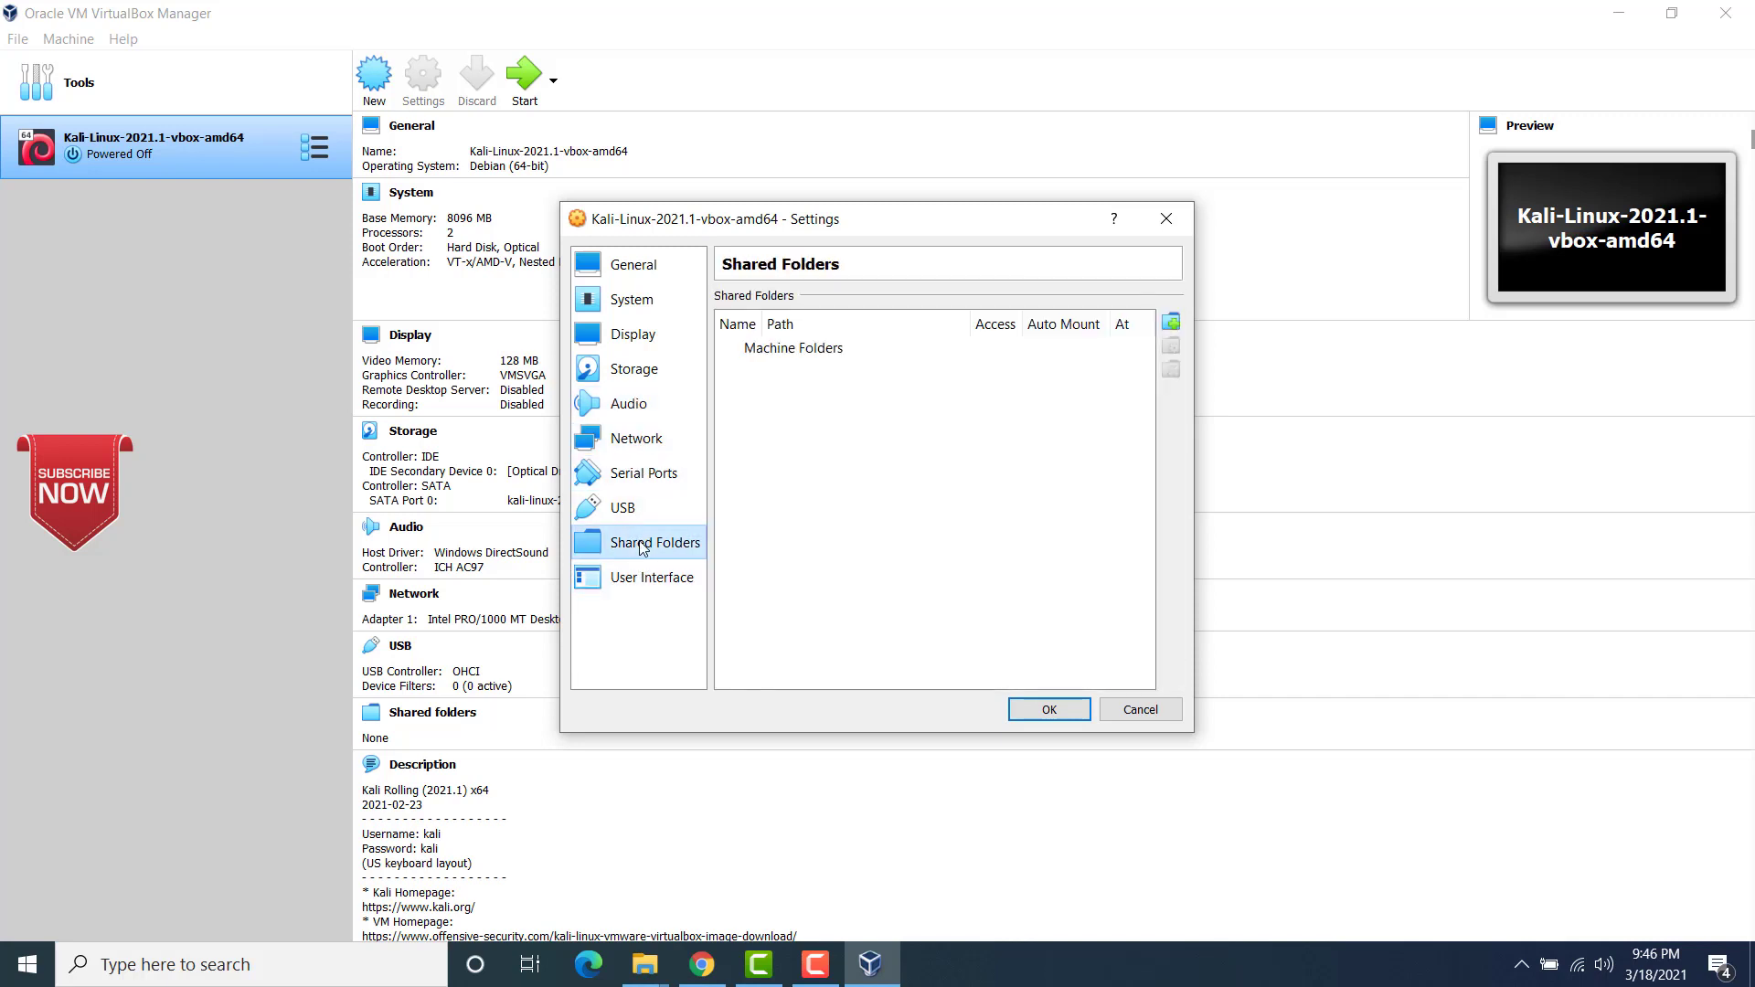
left_click(1032, 711)
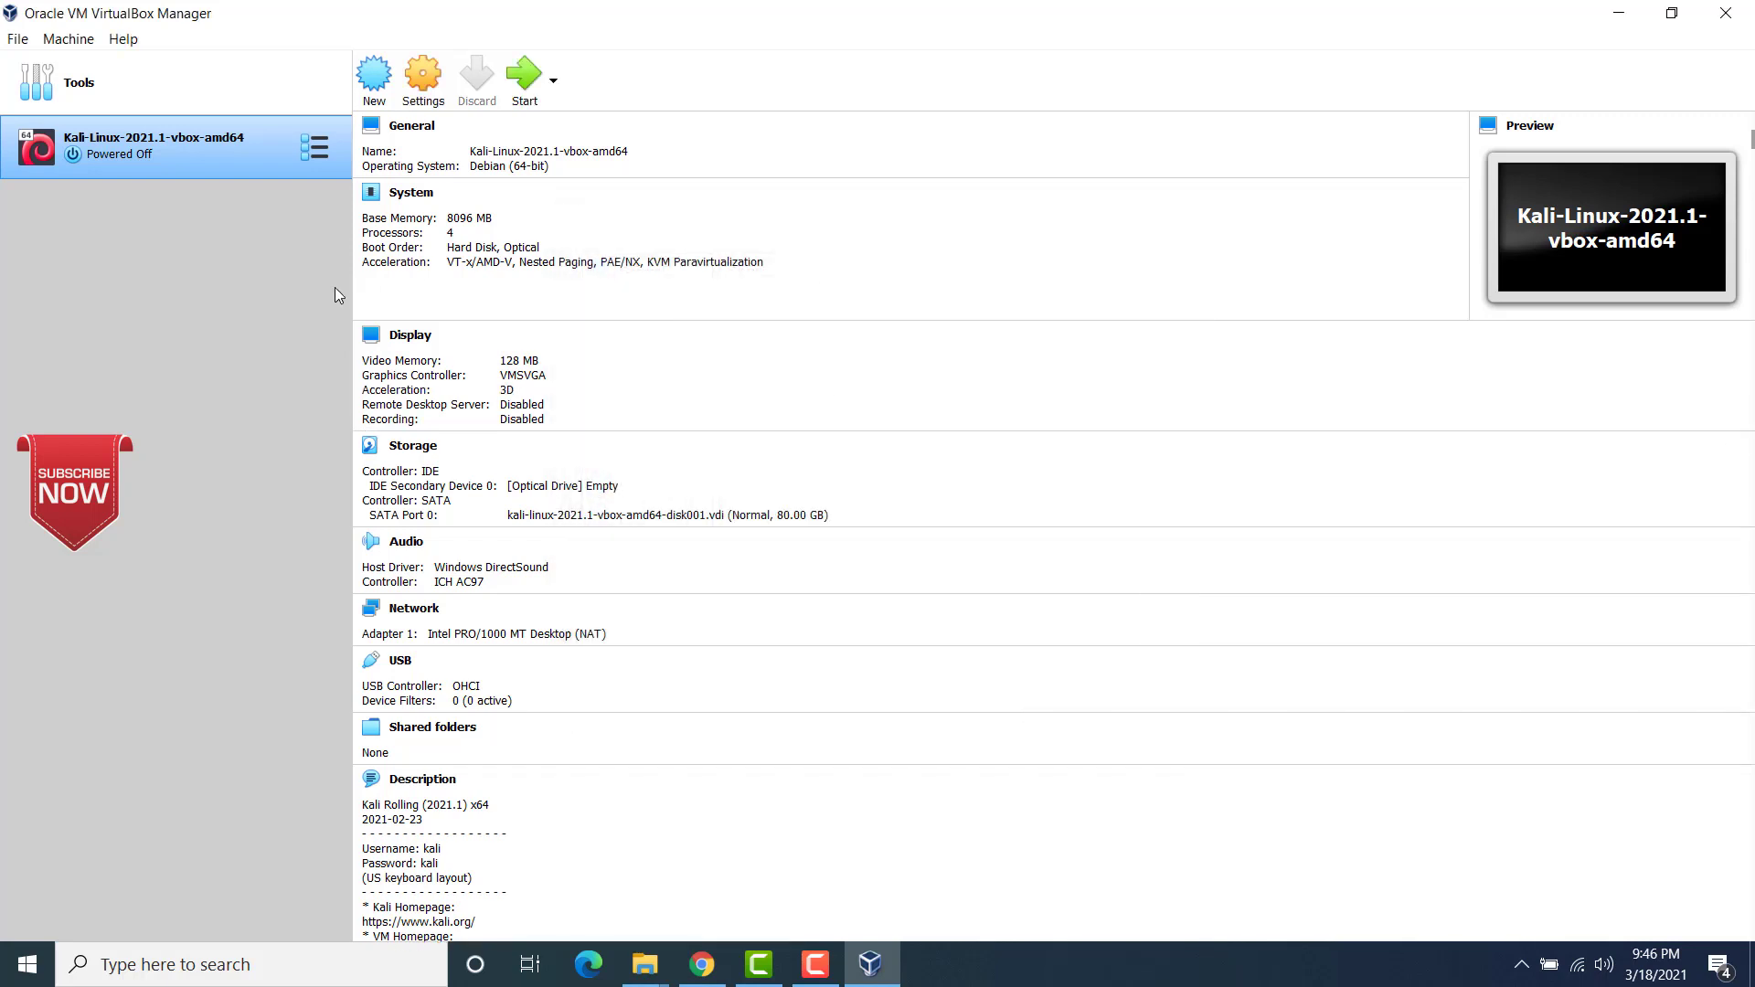
Step: Start the Kali Linux virtual machine, boot Kali GNU/Linux and allow mouse and keyboard capture
left_click(523, 78)
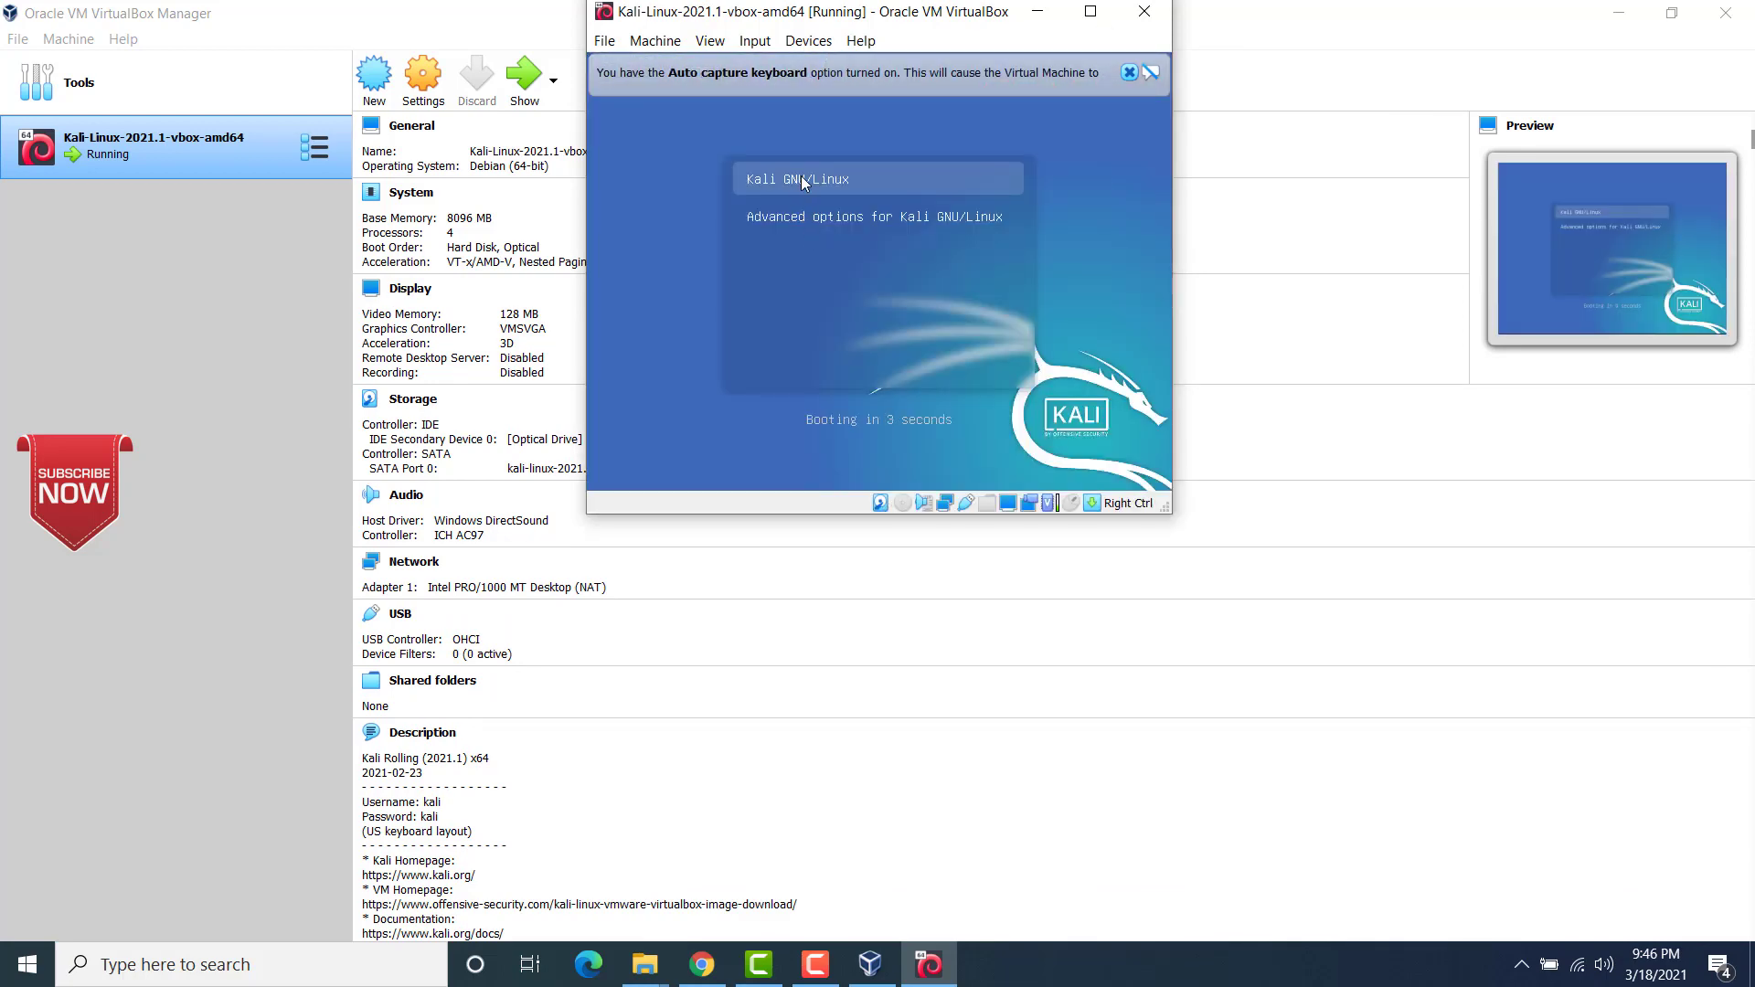
left_click(804, 182)
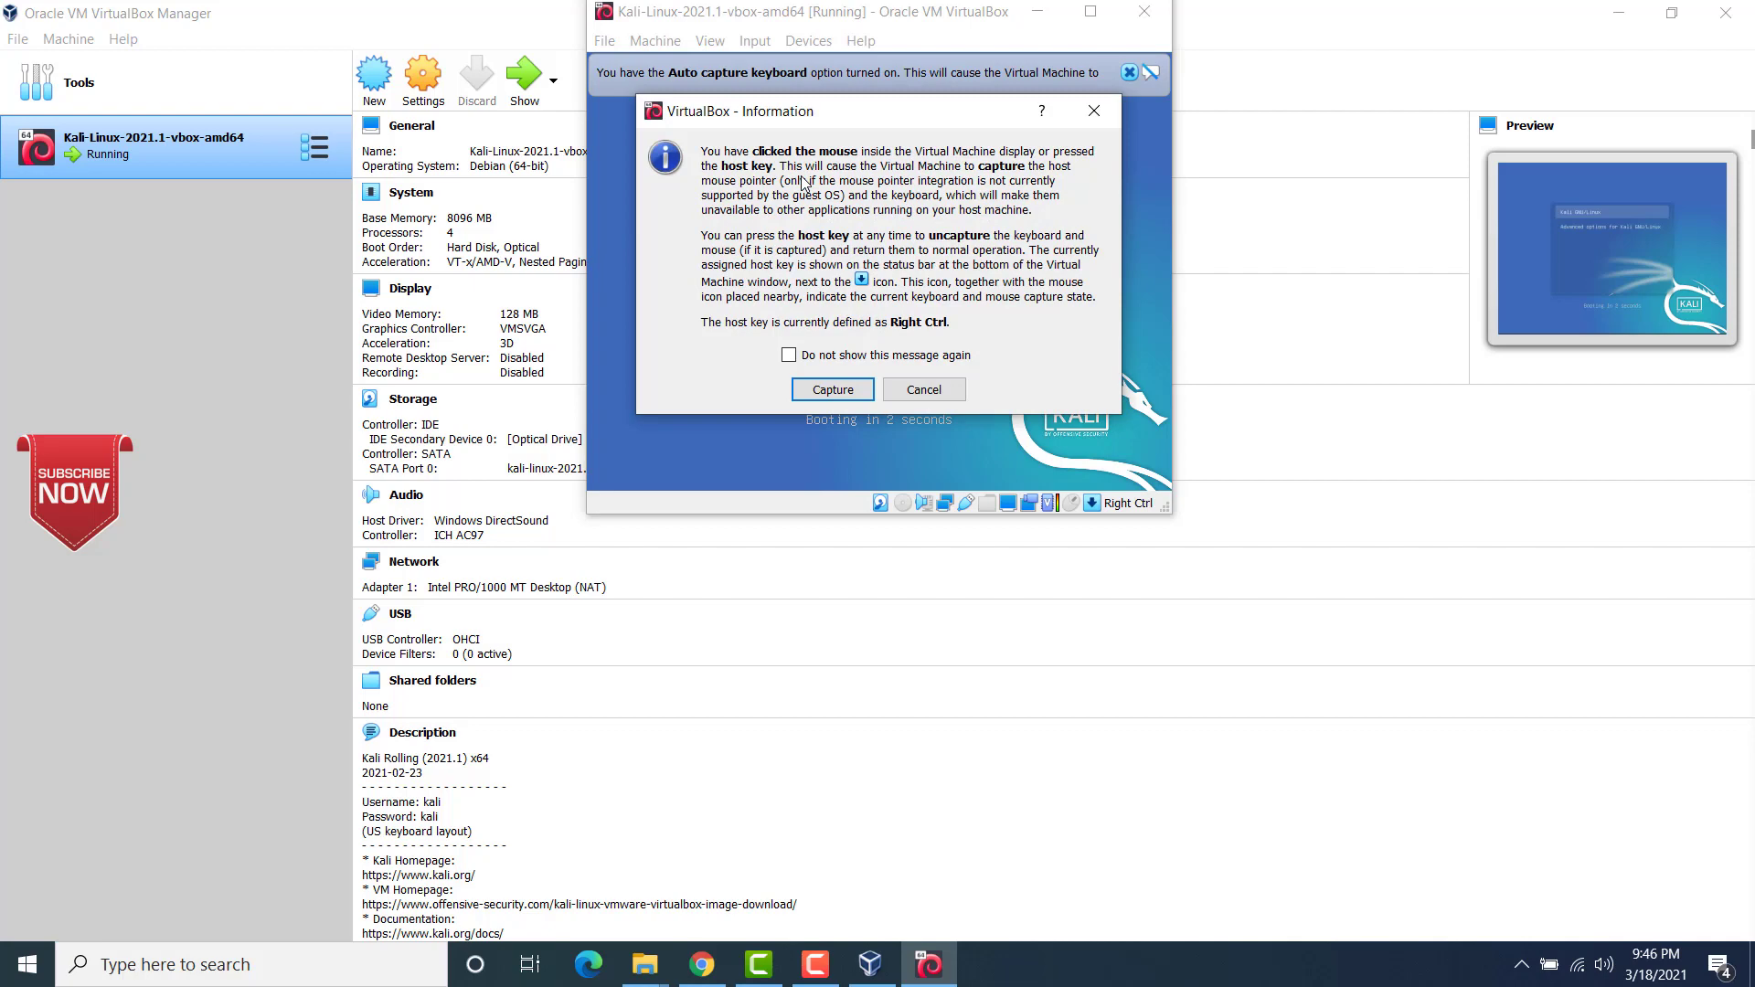
left_click(821, 392)
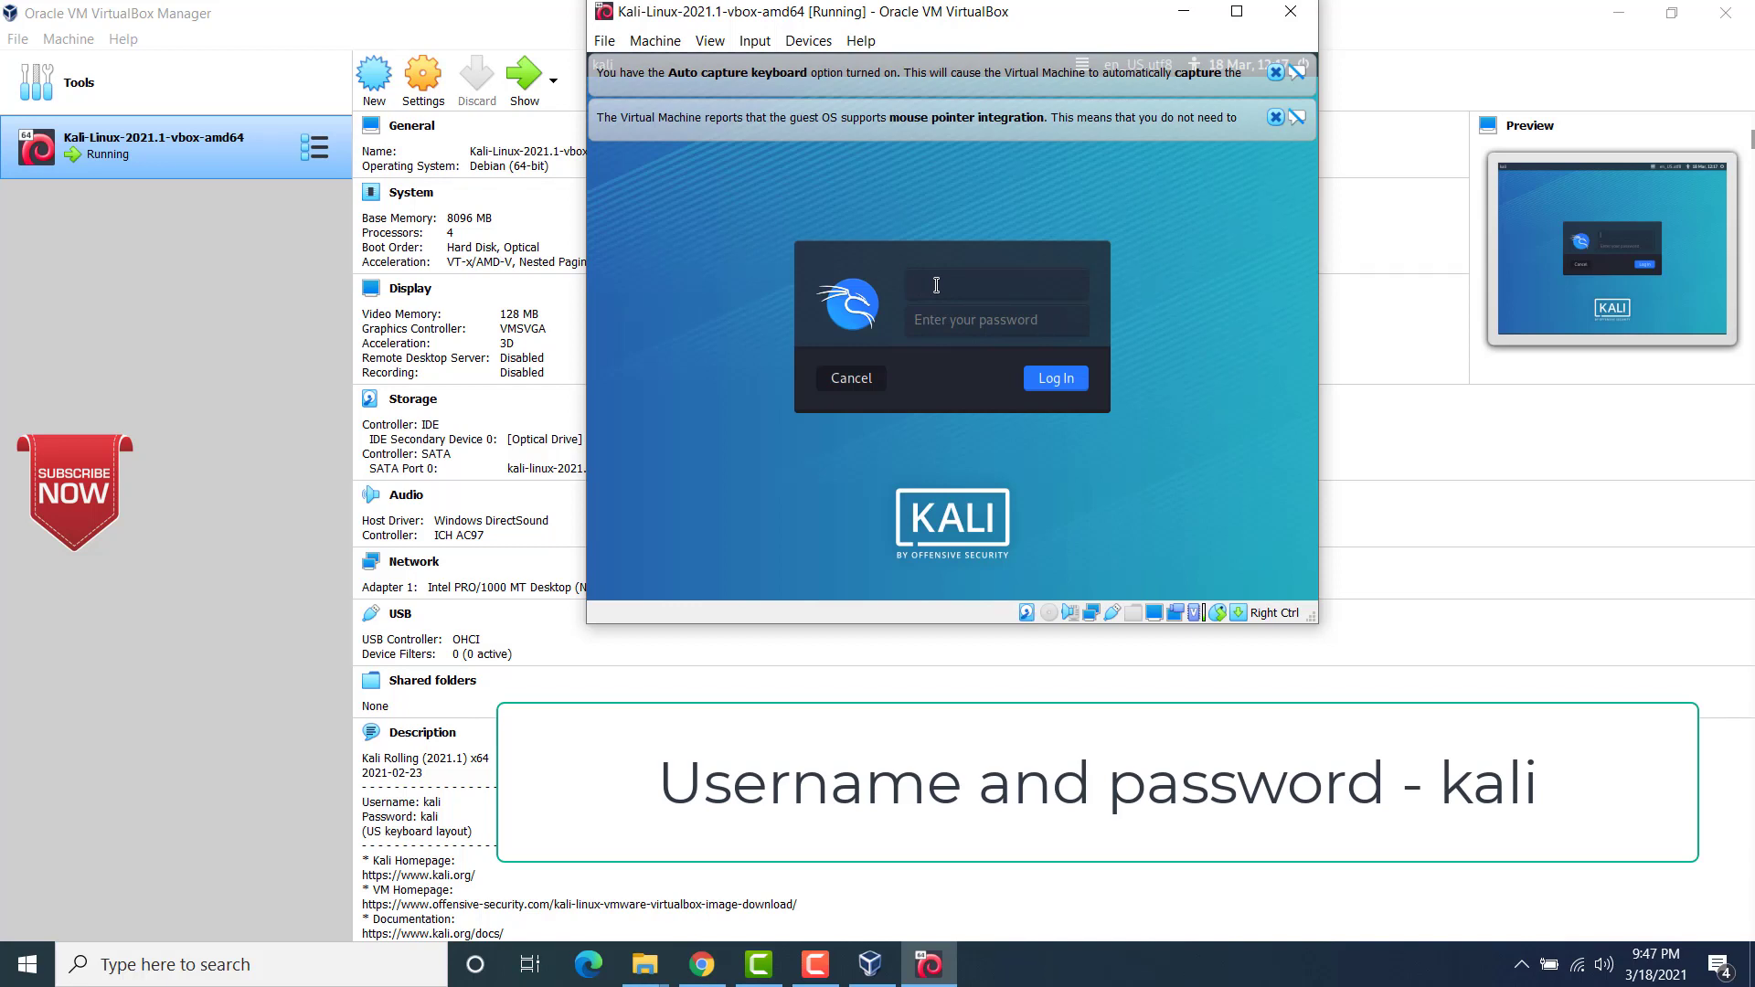
Step: Log in to Kali with the username kali and the account password
type("kali")
left_click(936, 321)
type("kal")
left_click(1069, 380)
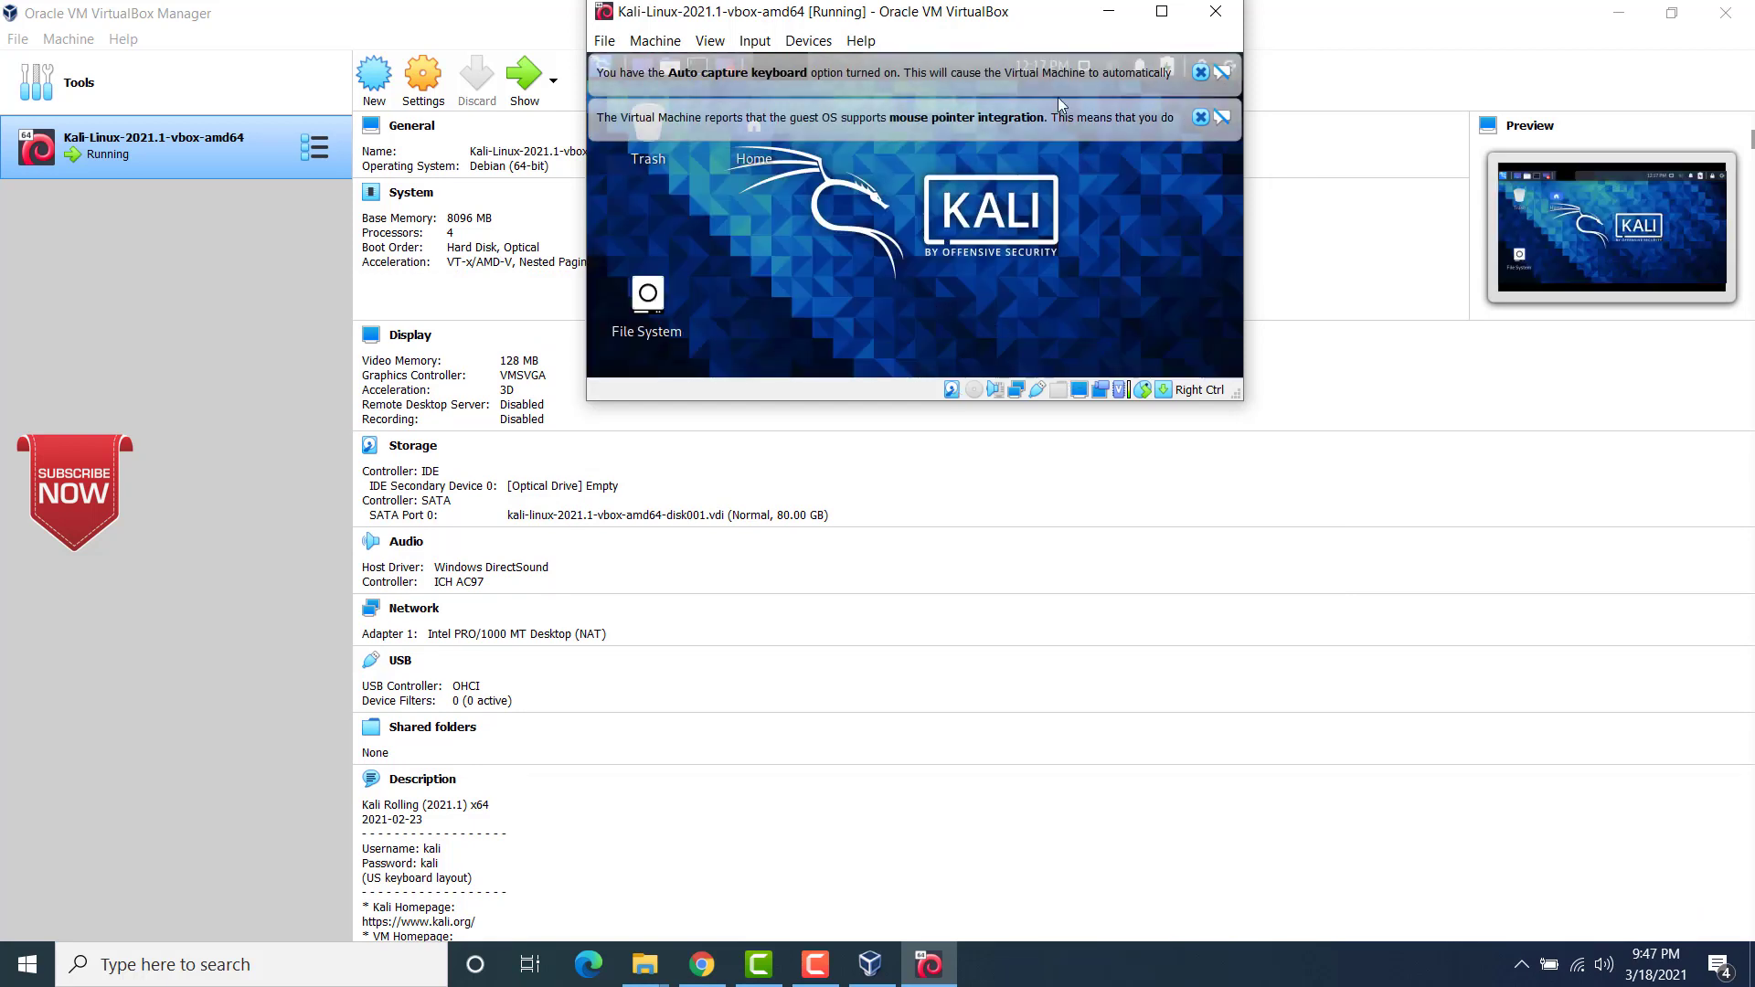
Step: Dismiss the virtual machine's notifications, enlarge its window and switch it to full-screen mode
left_click(1200, 73)
left_click(1200, 74)
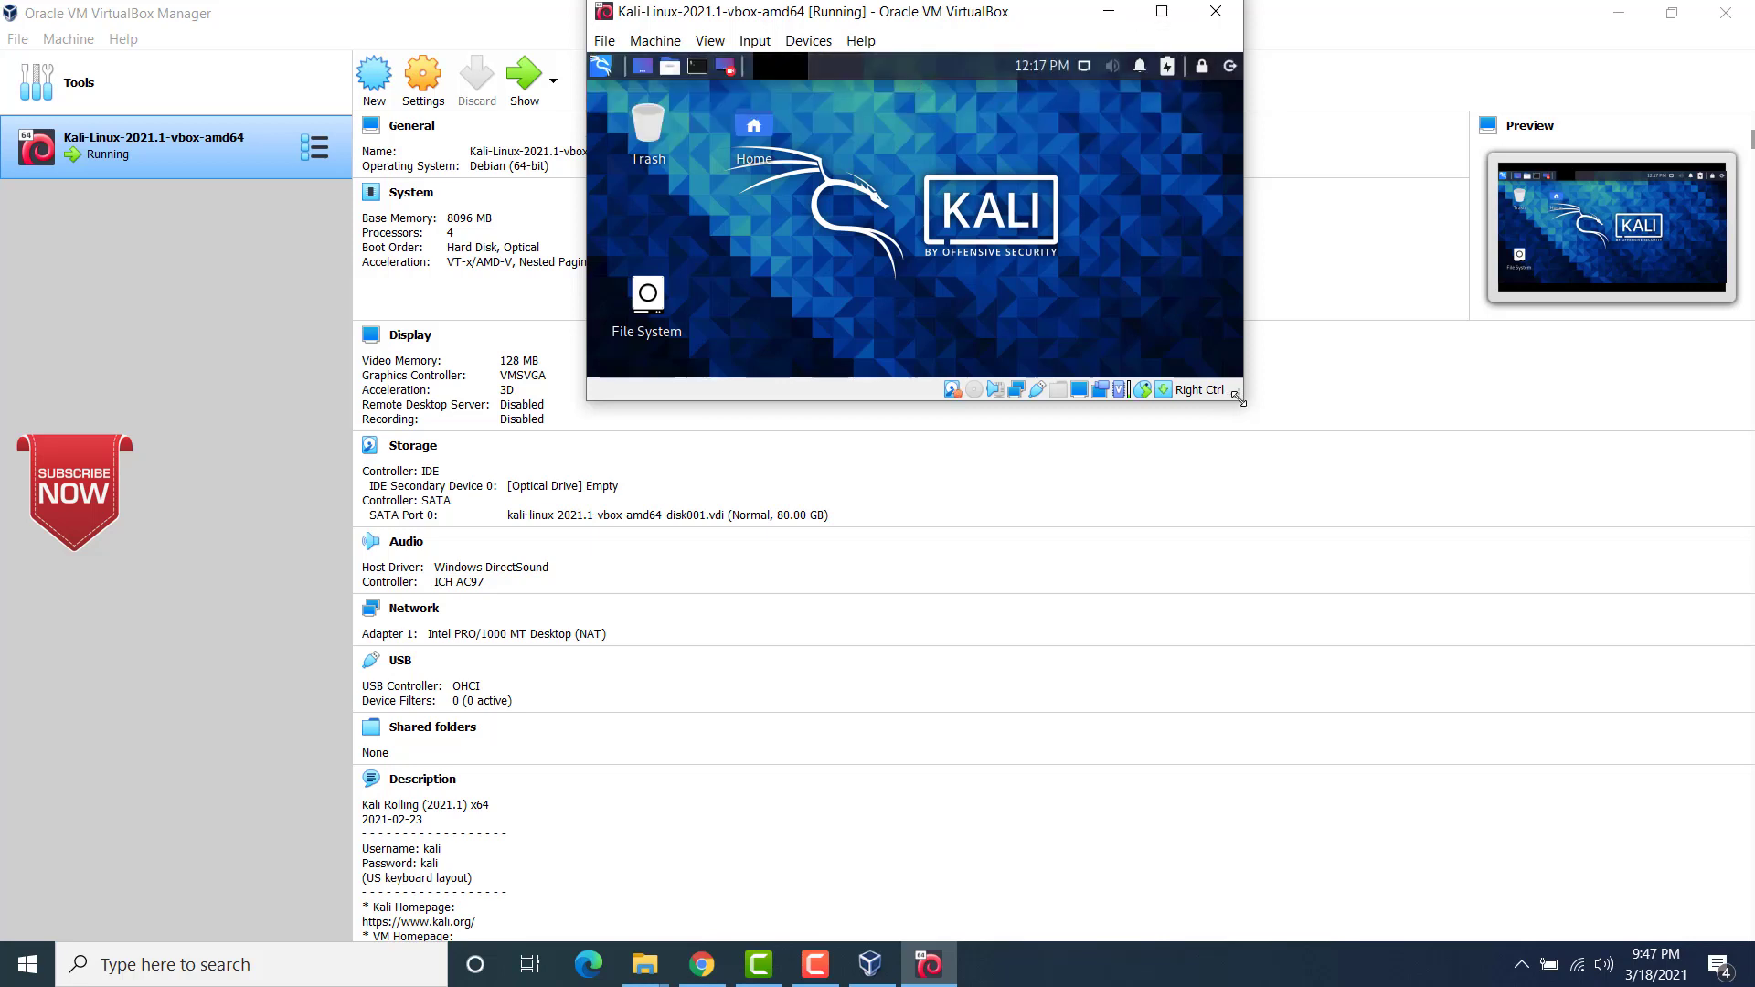
left_click_drag(1243, 405, 1415, 649)
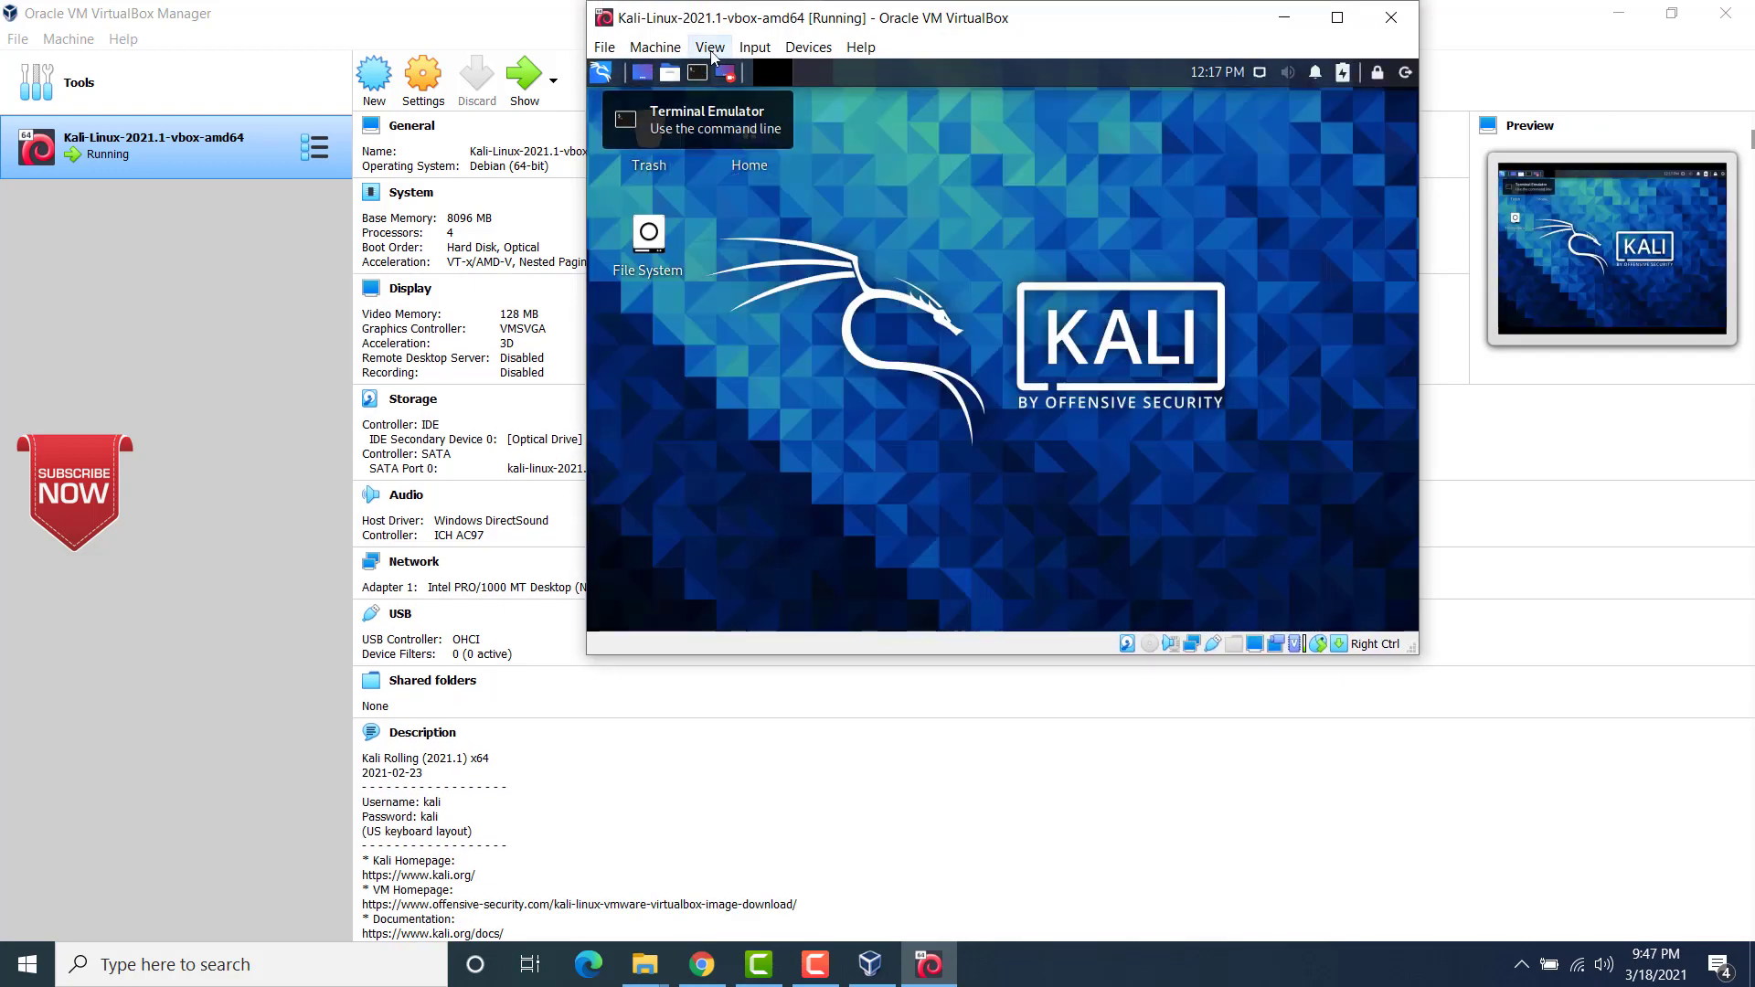
left_click(710, 48)
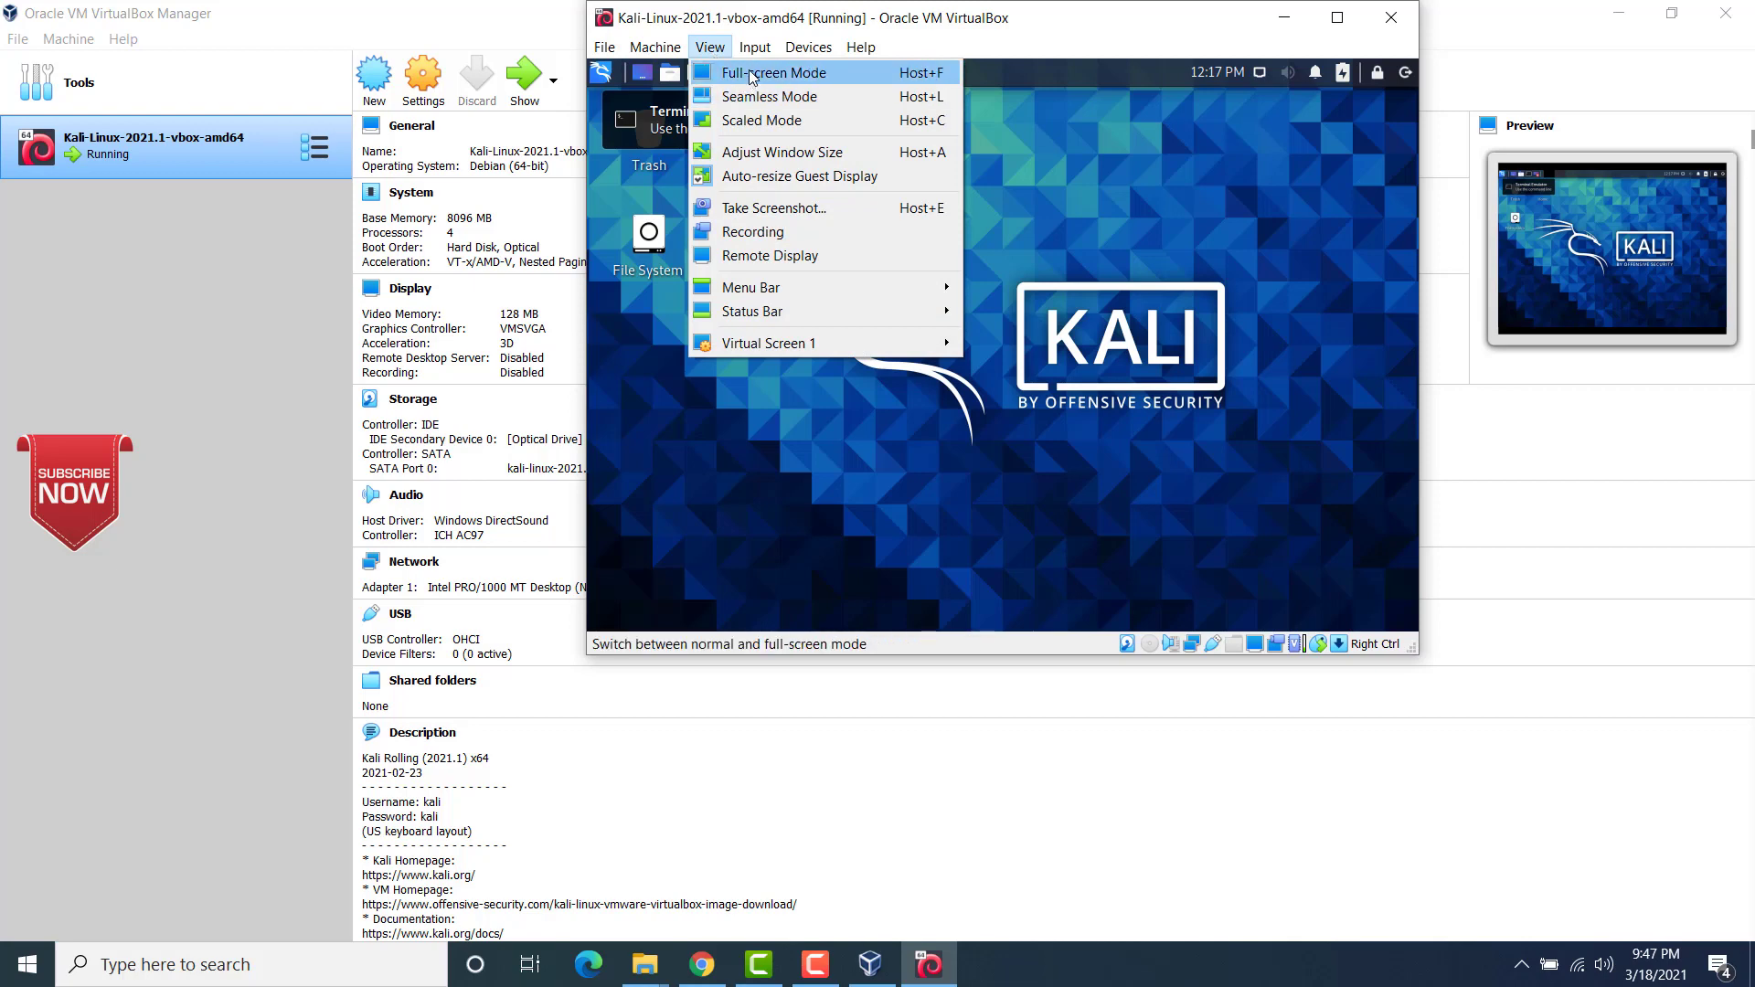
left_click(752, 75)
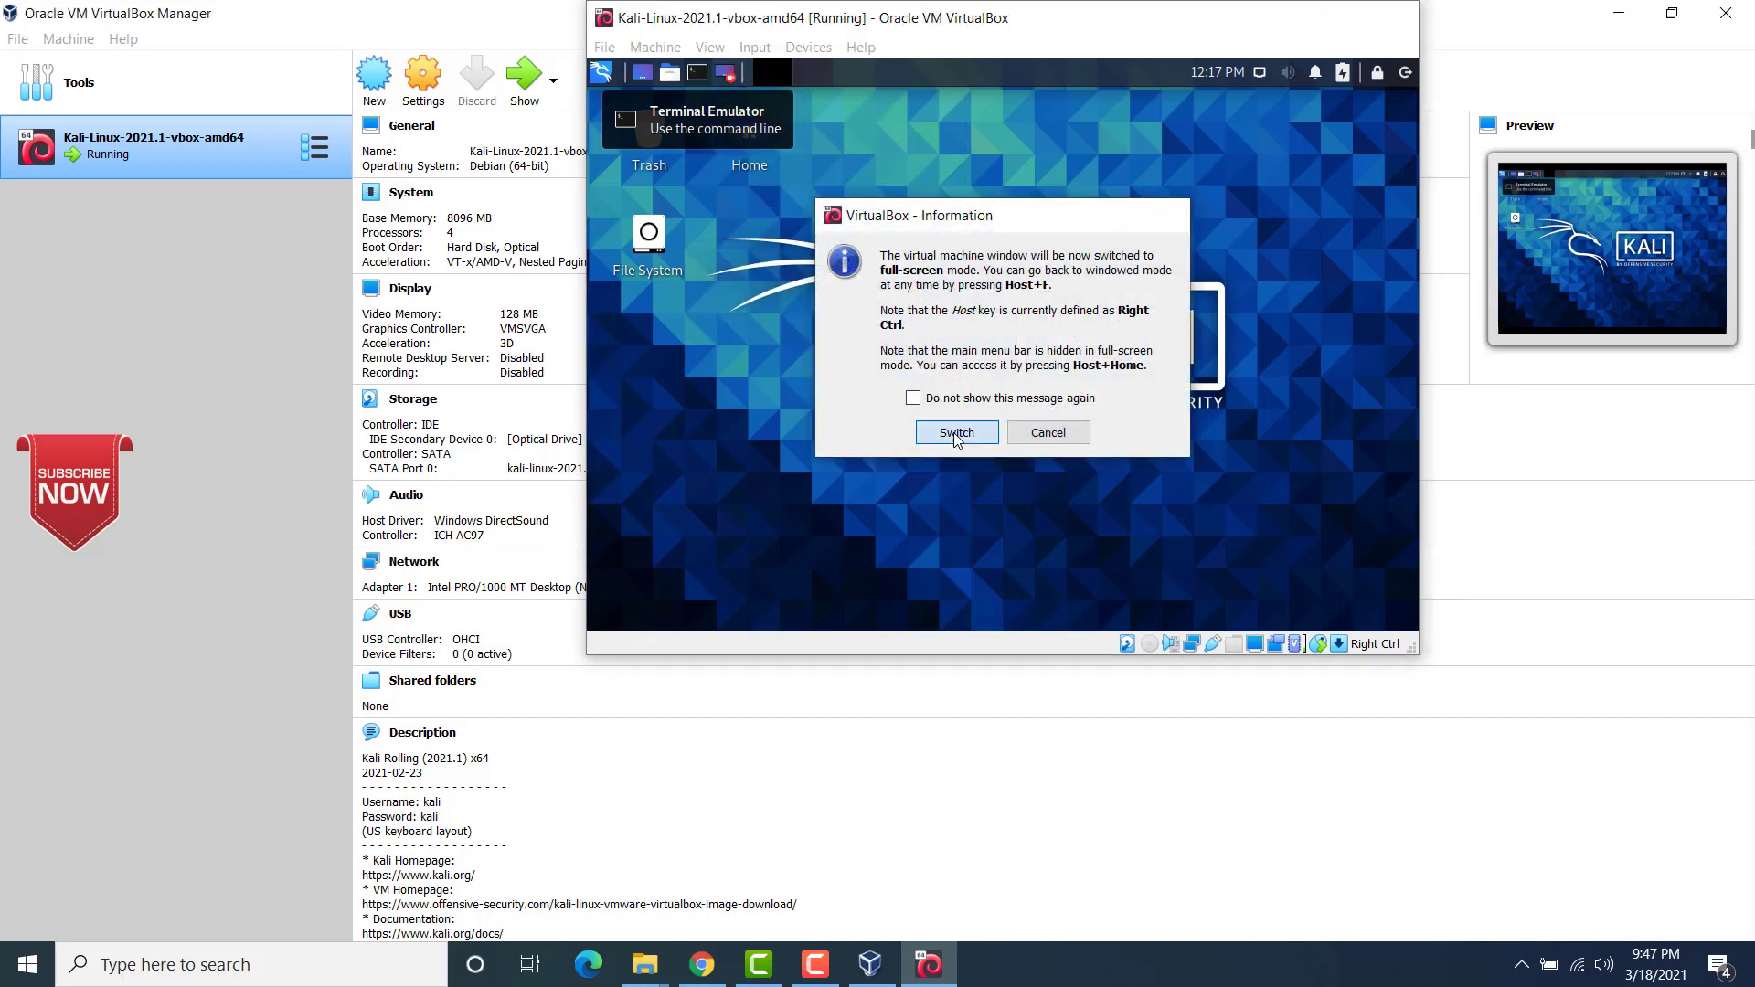
left_click(955, 435)
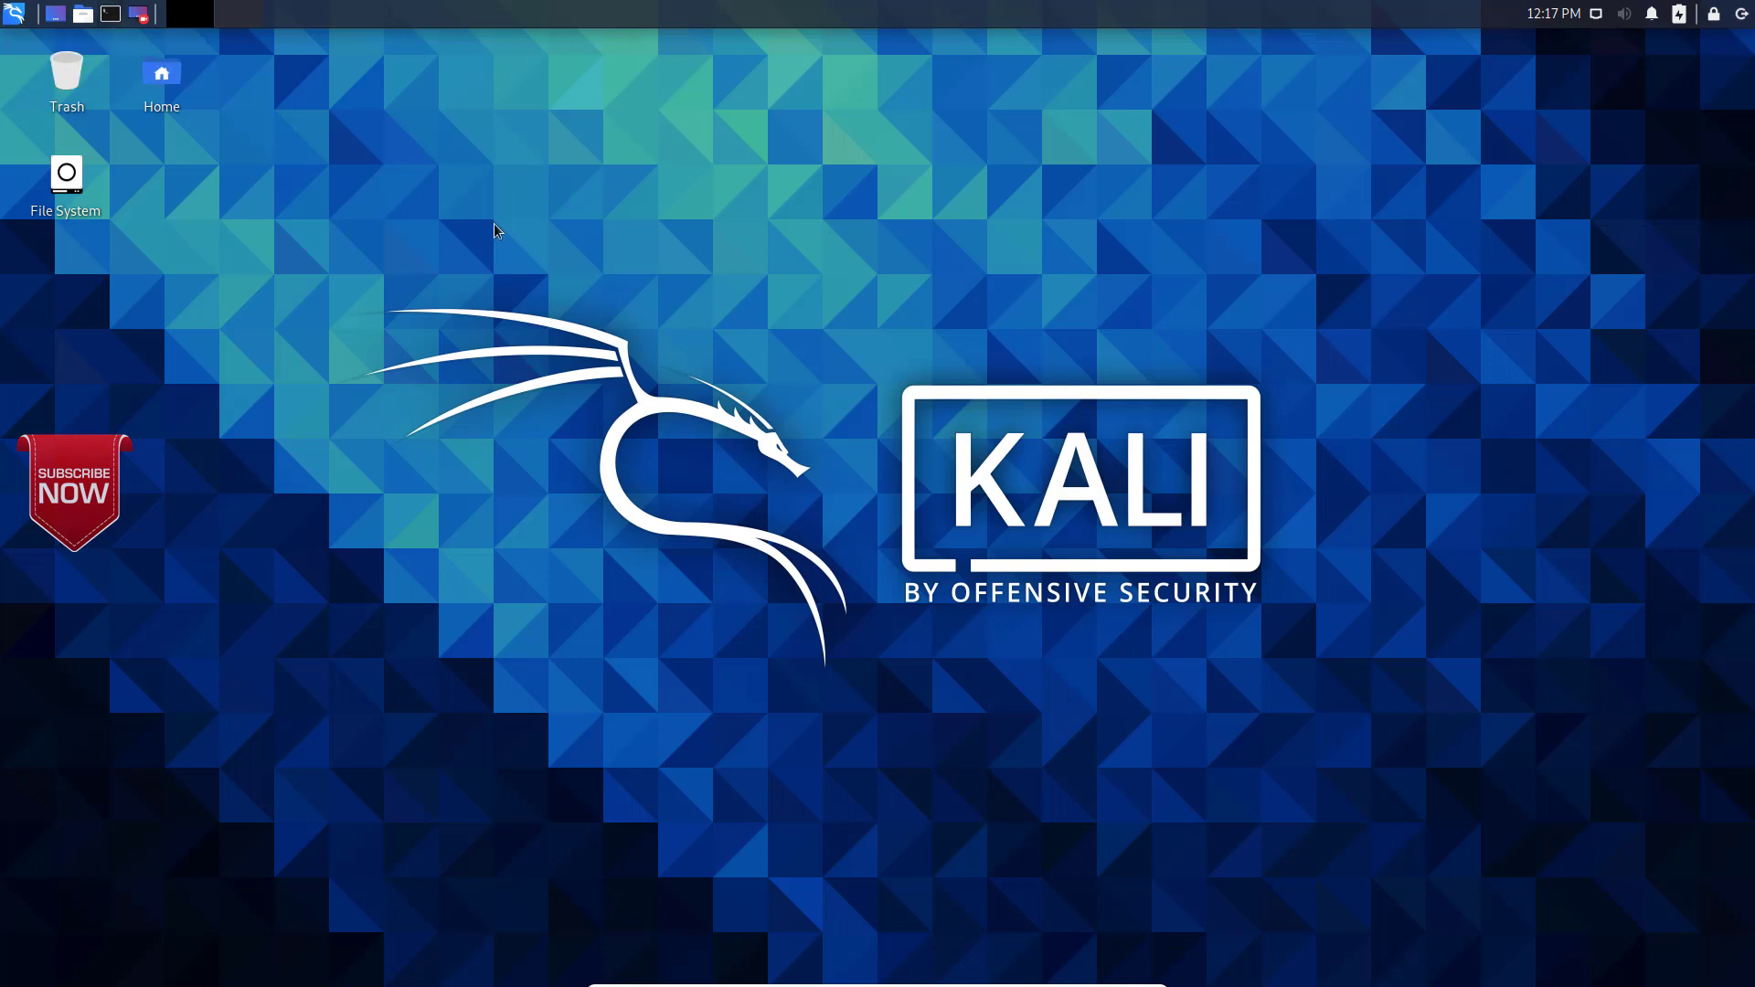
Step: Find the Display settings in the Kali applications, check the screen resolution and close them
left_click(15, 17)
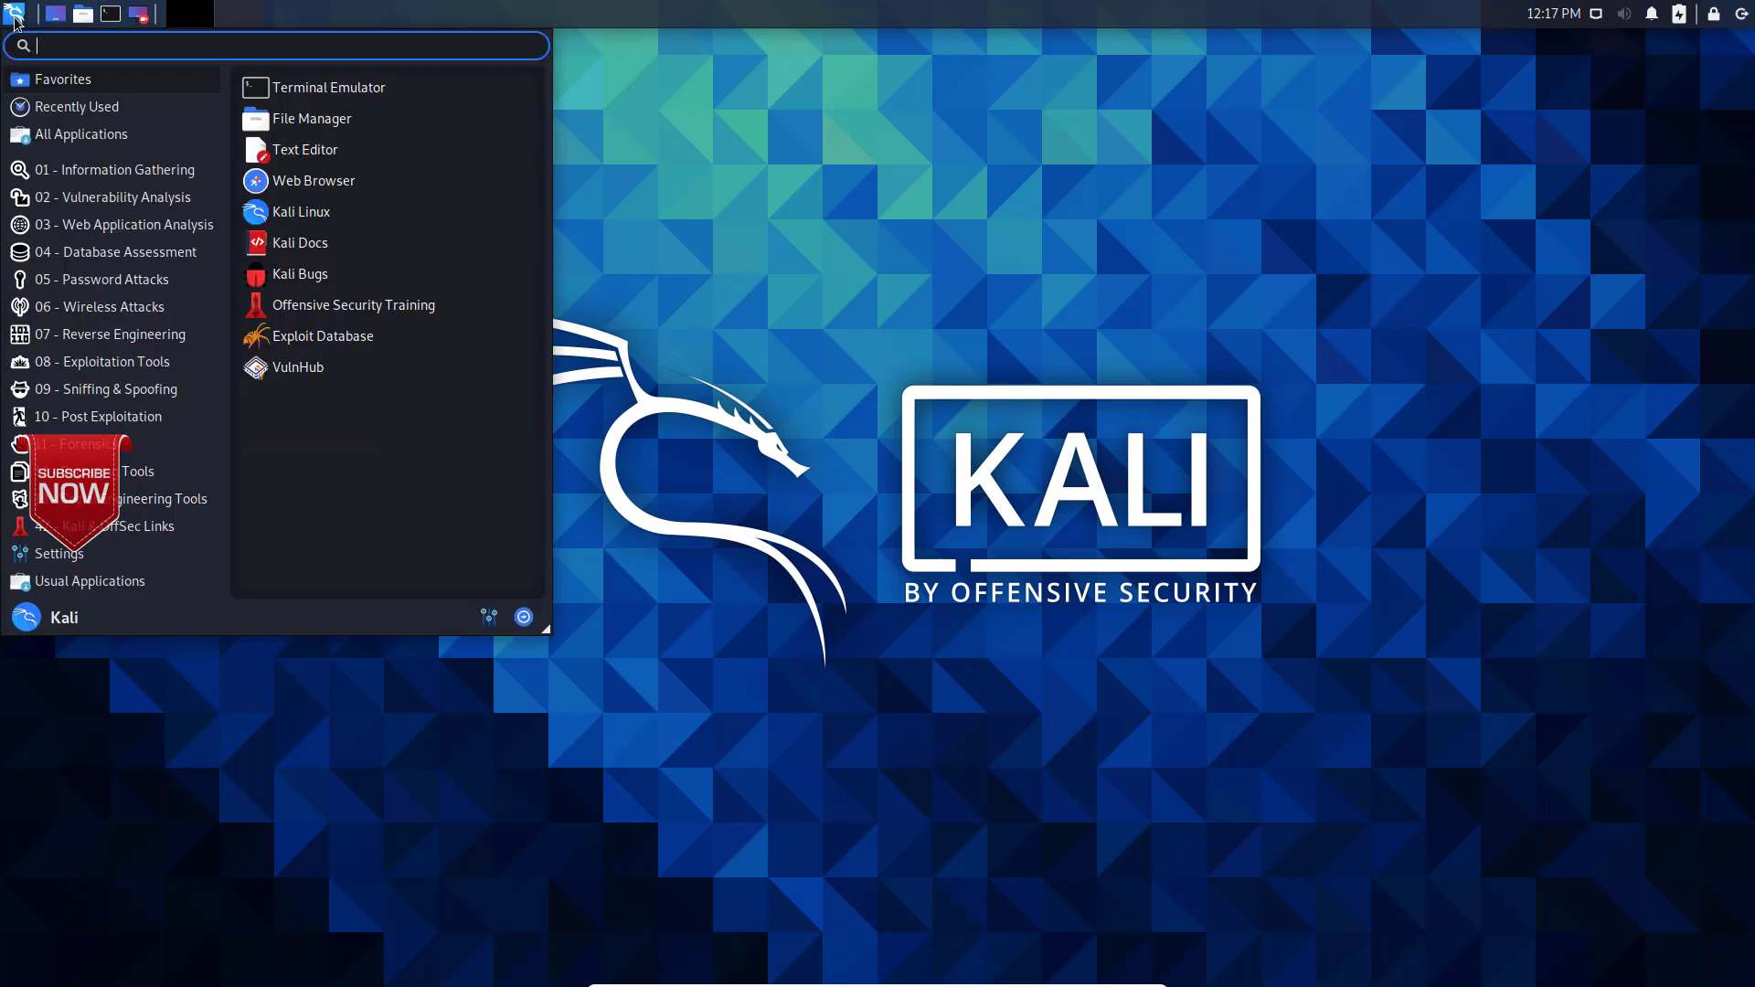
left_click(110, 224)
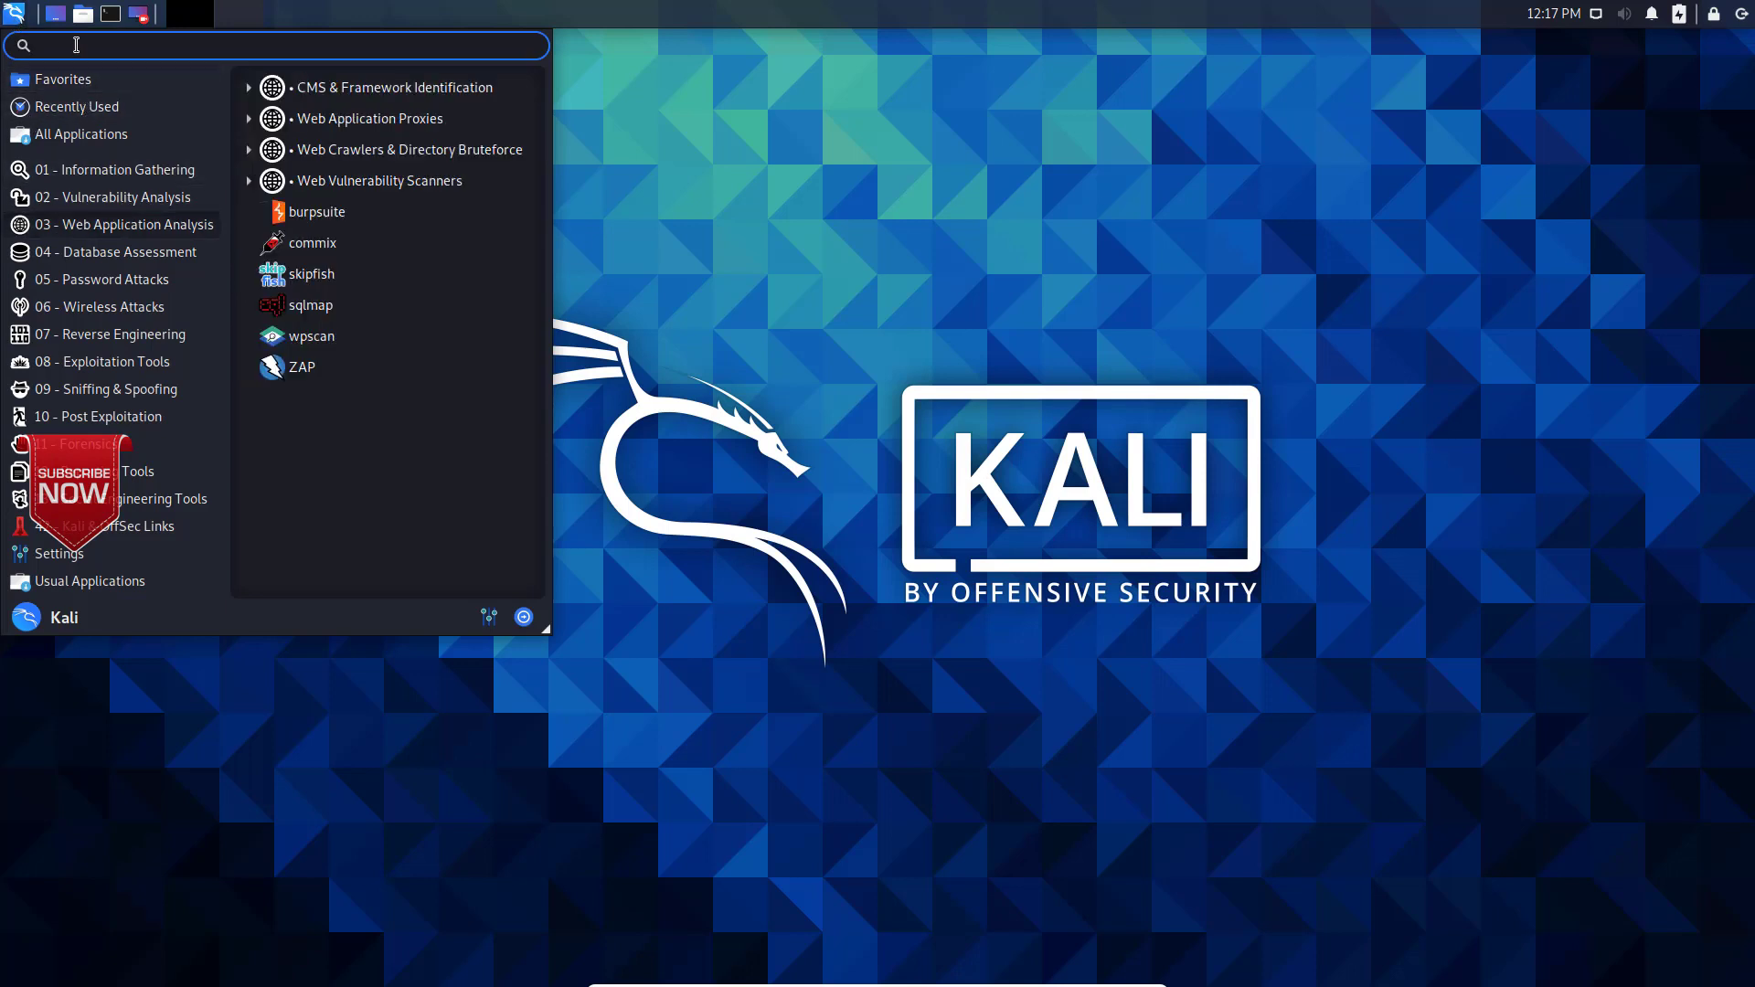
type("disply")
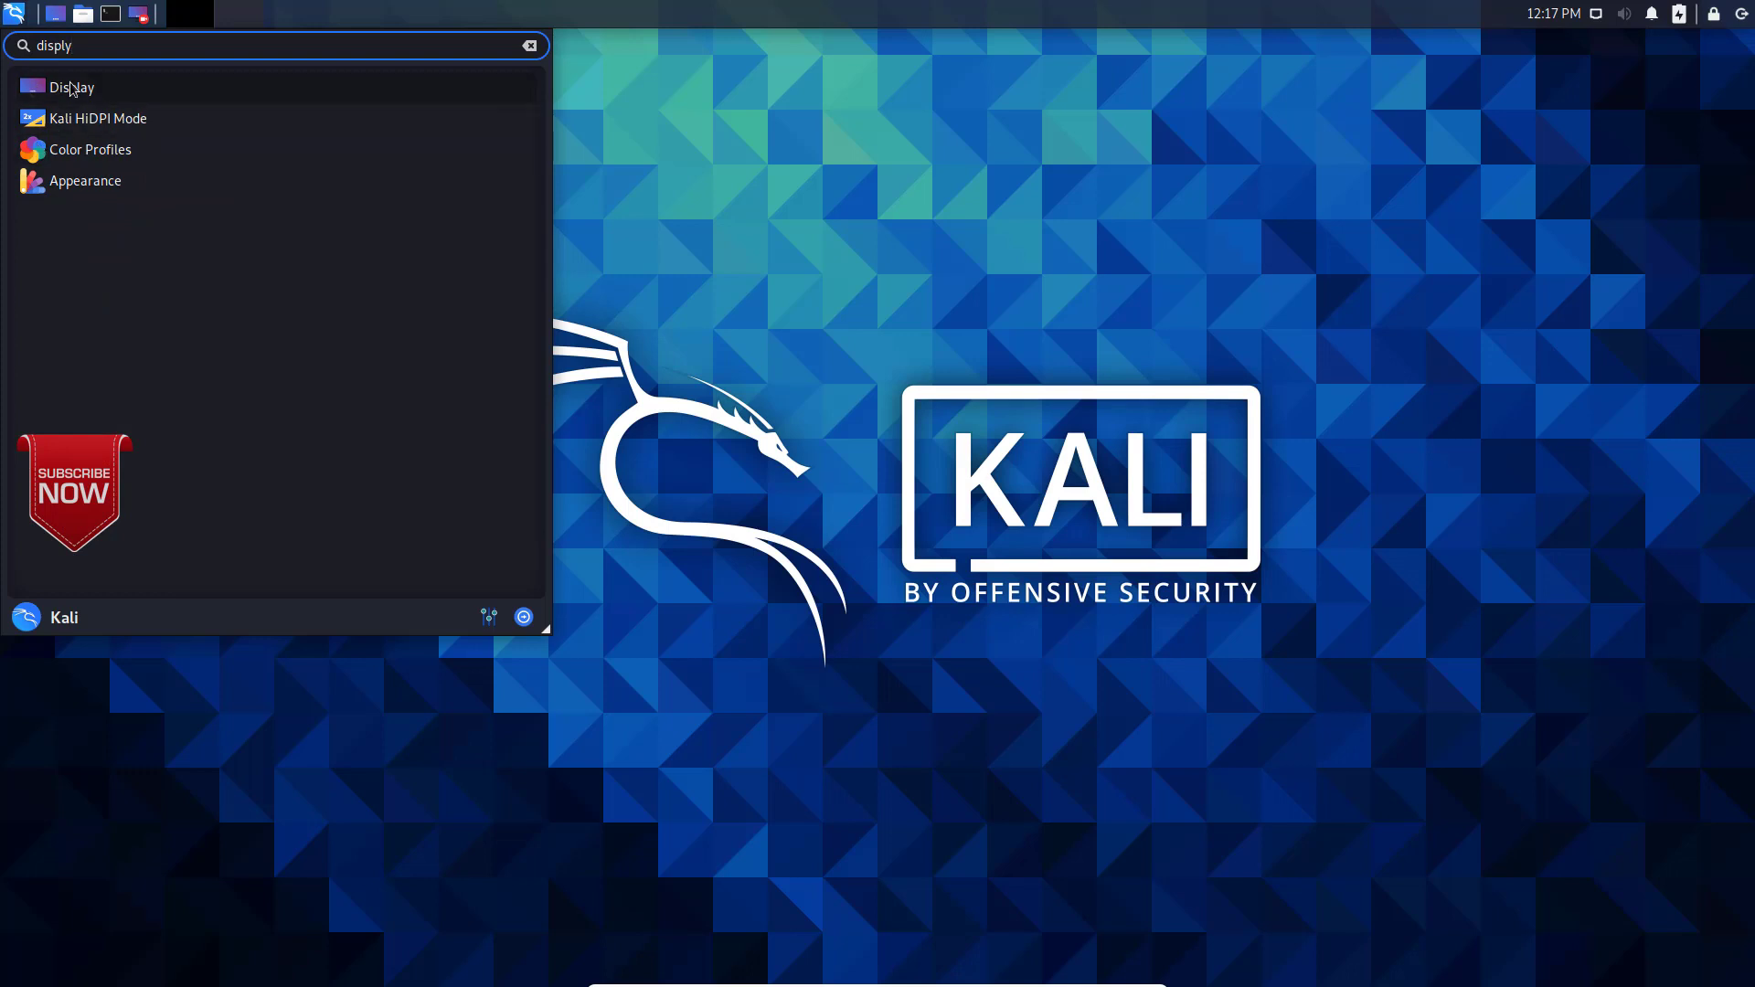
left_click(71, 89)
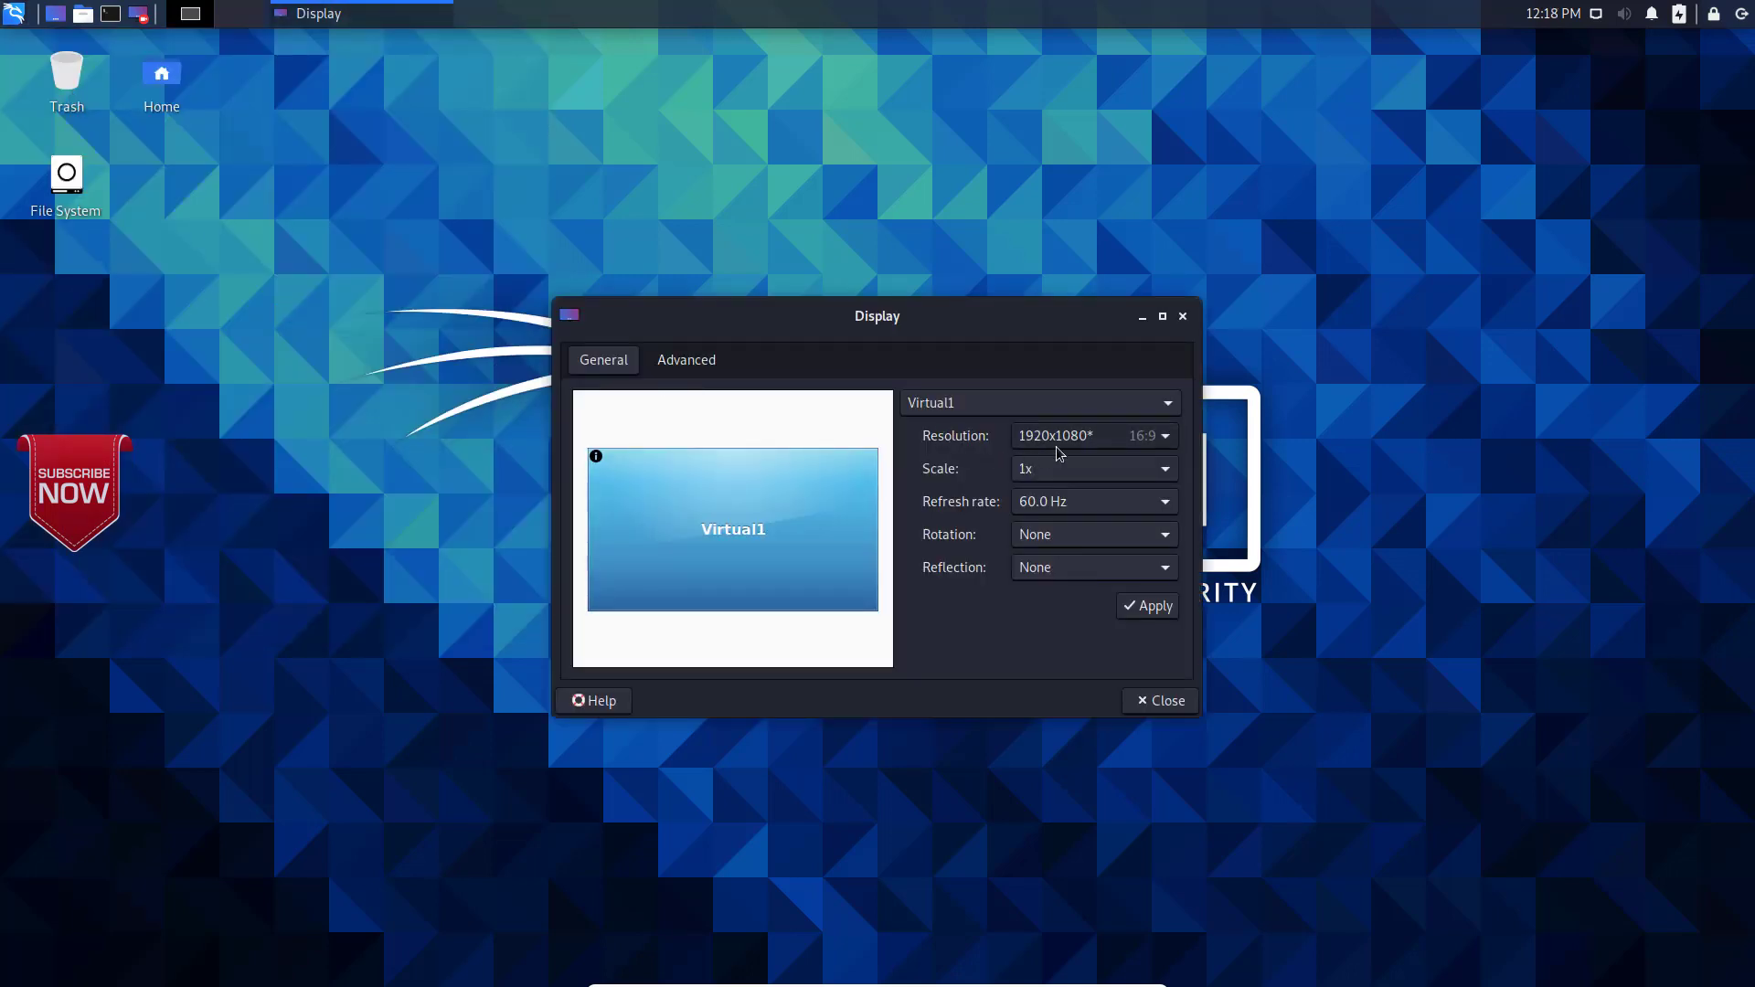
left_click(1157, 712)
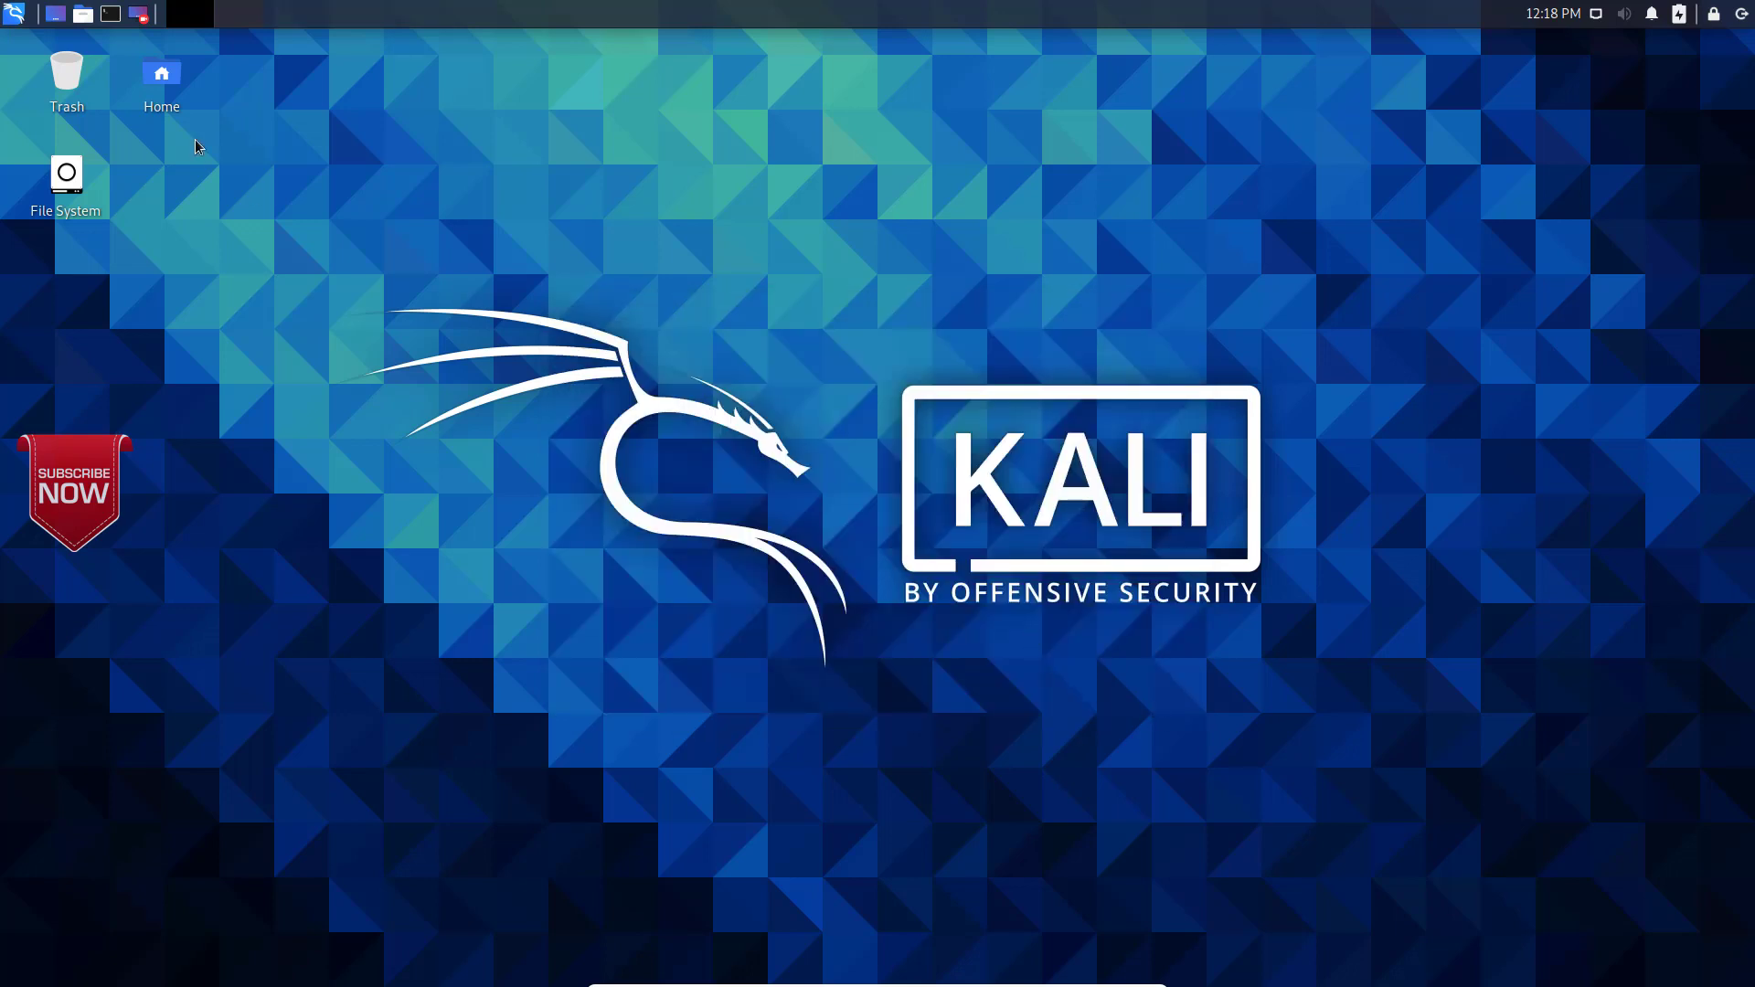
Step: Open an enlarged terminal window and gain root access with sudo su, entering the kali account's password
left_click(109, 17)
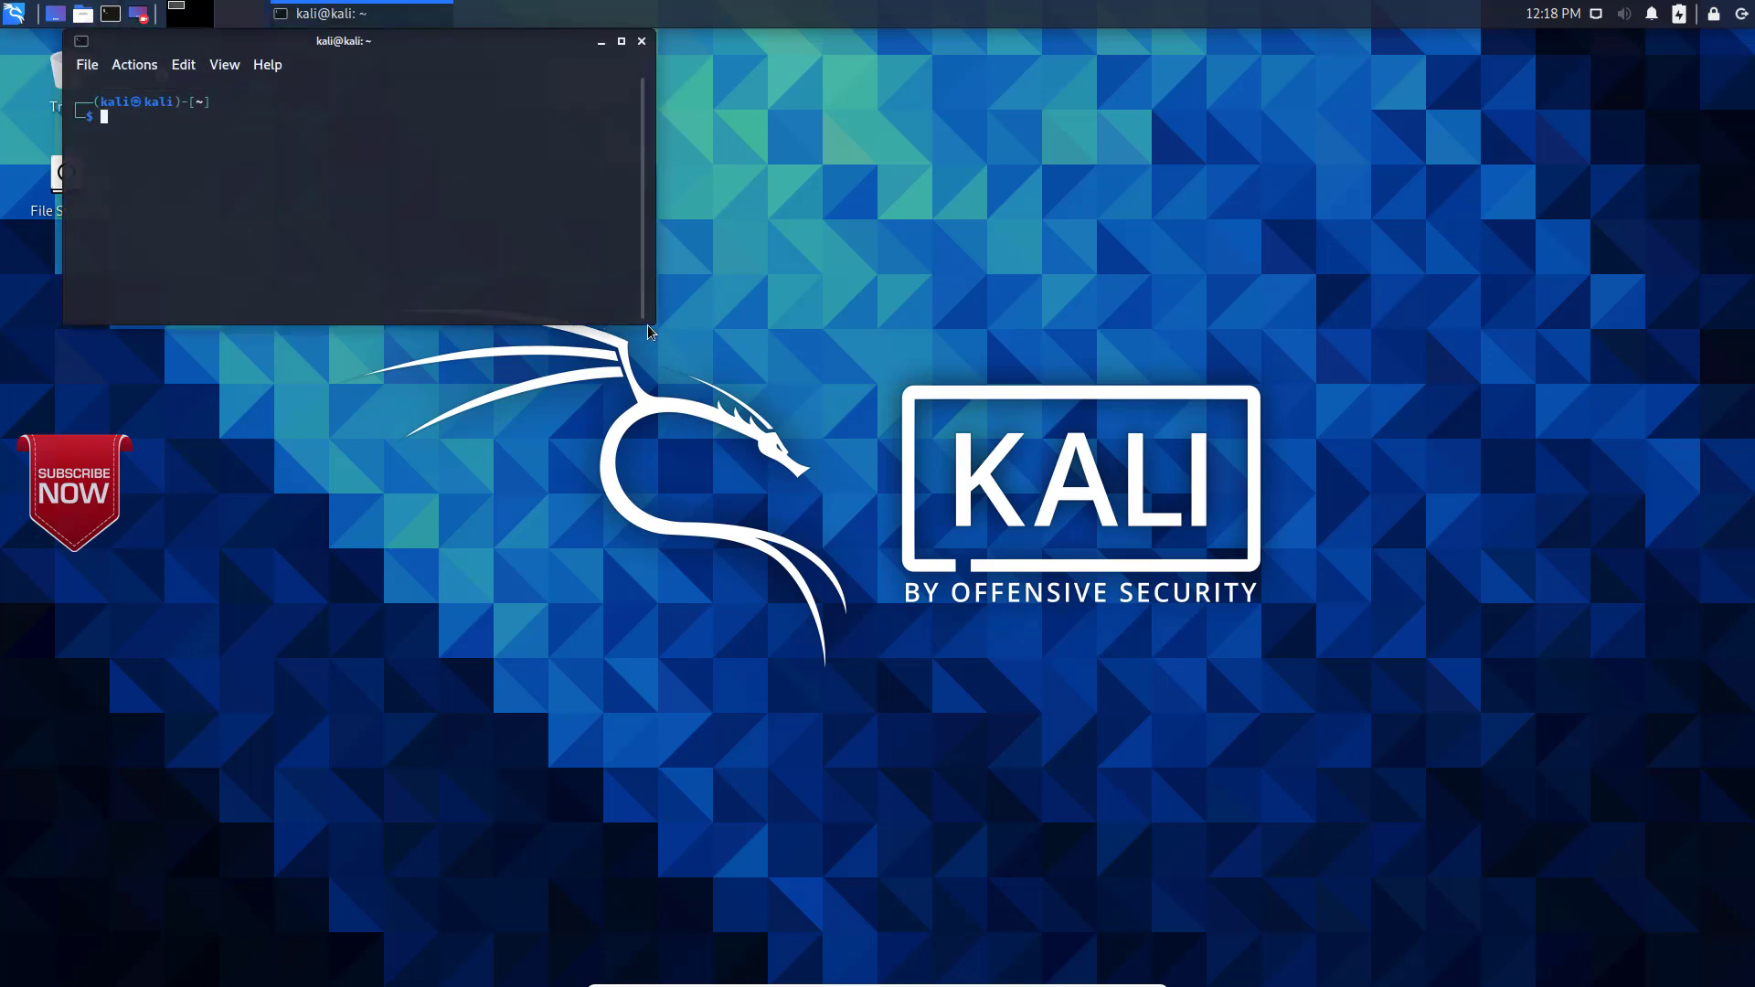
left_click_drag(674, 354, 951, 612)
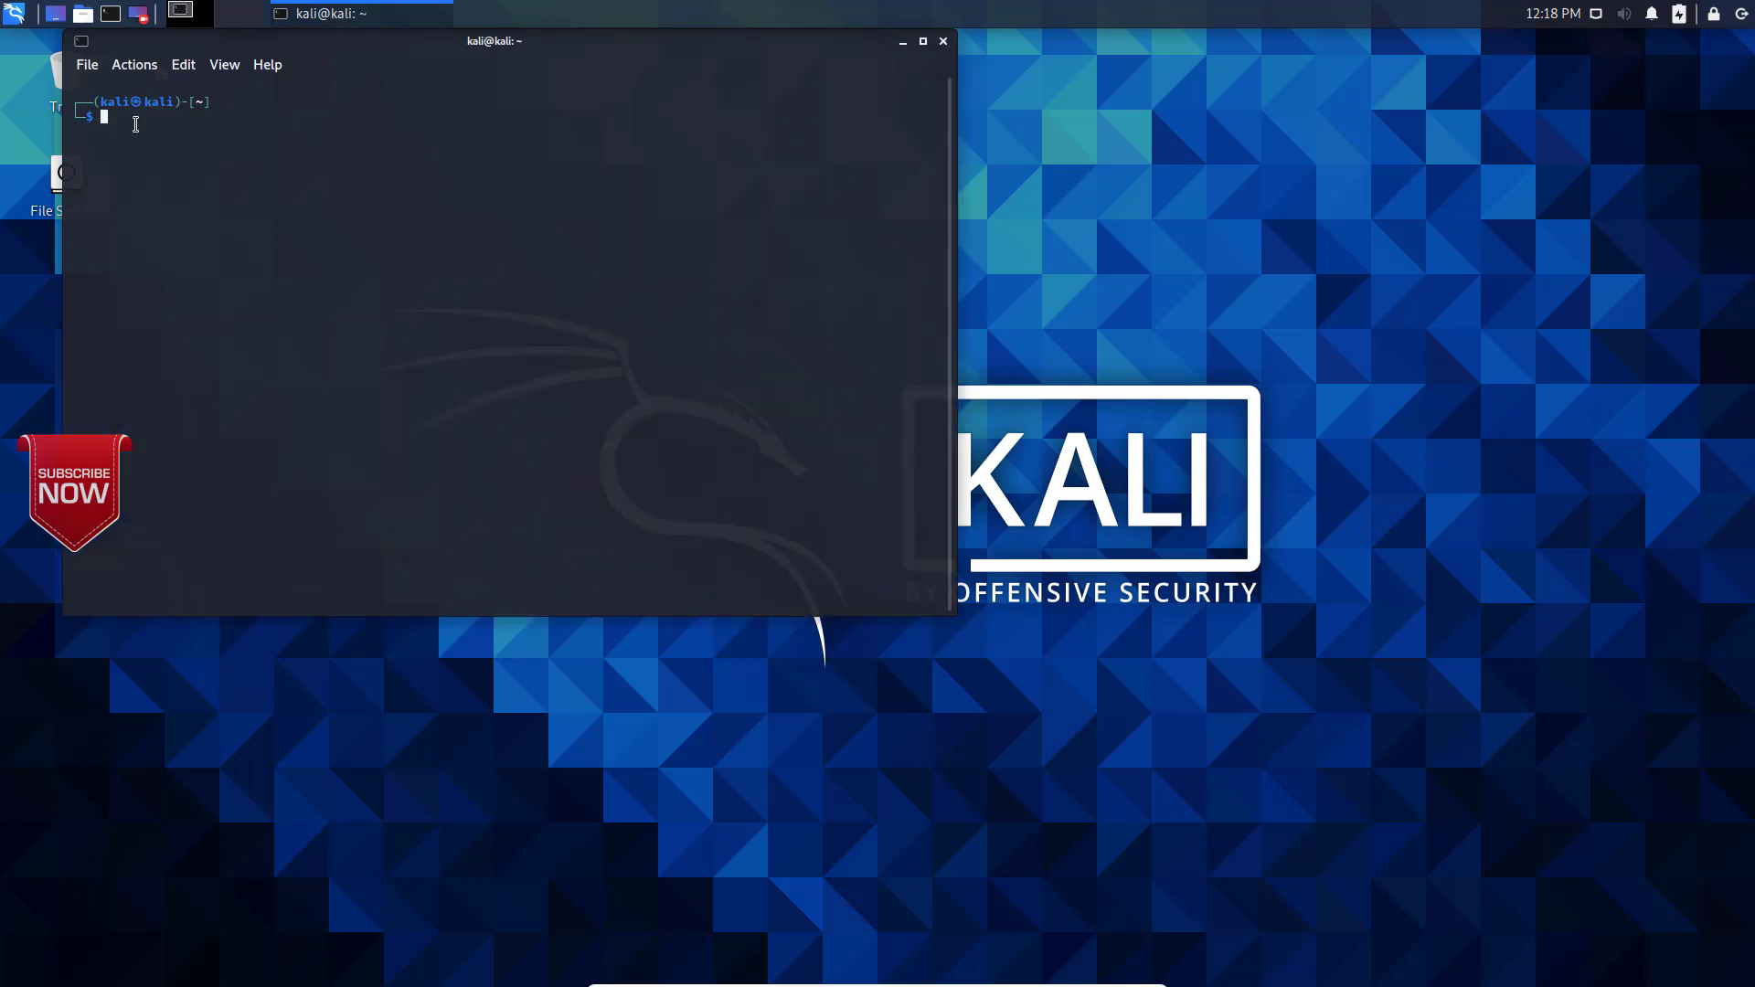
type("udo su")
key("Return")
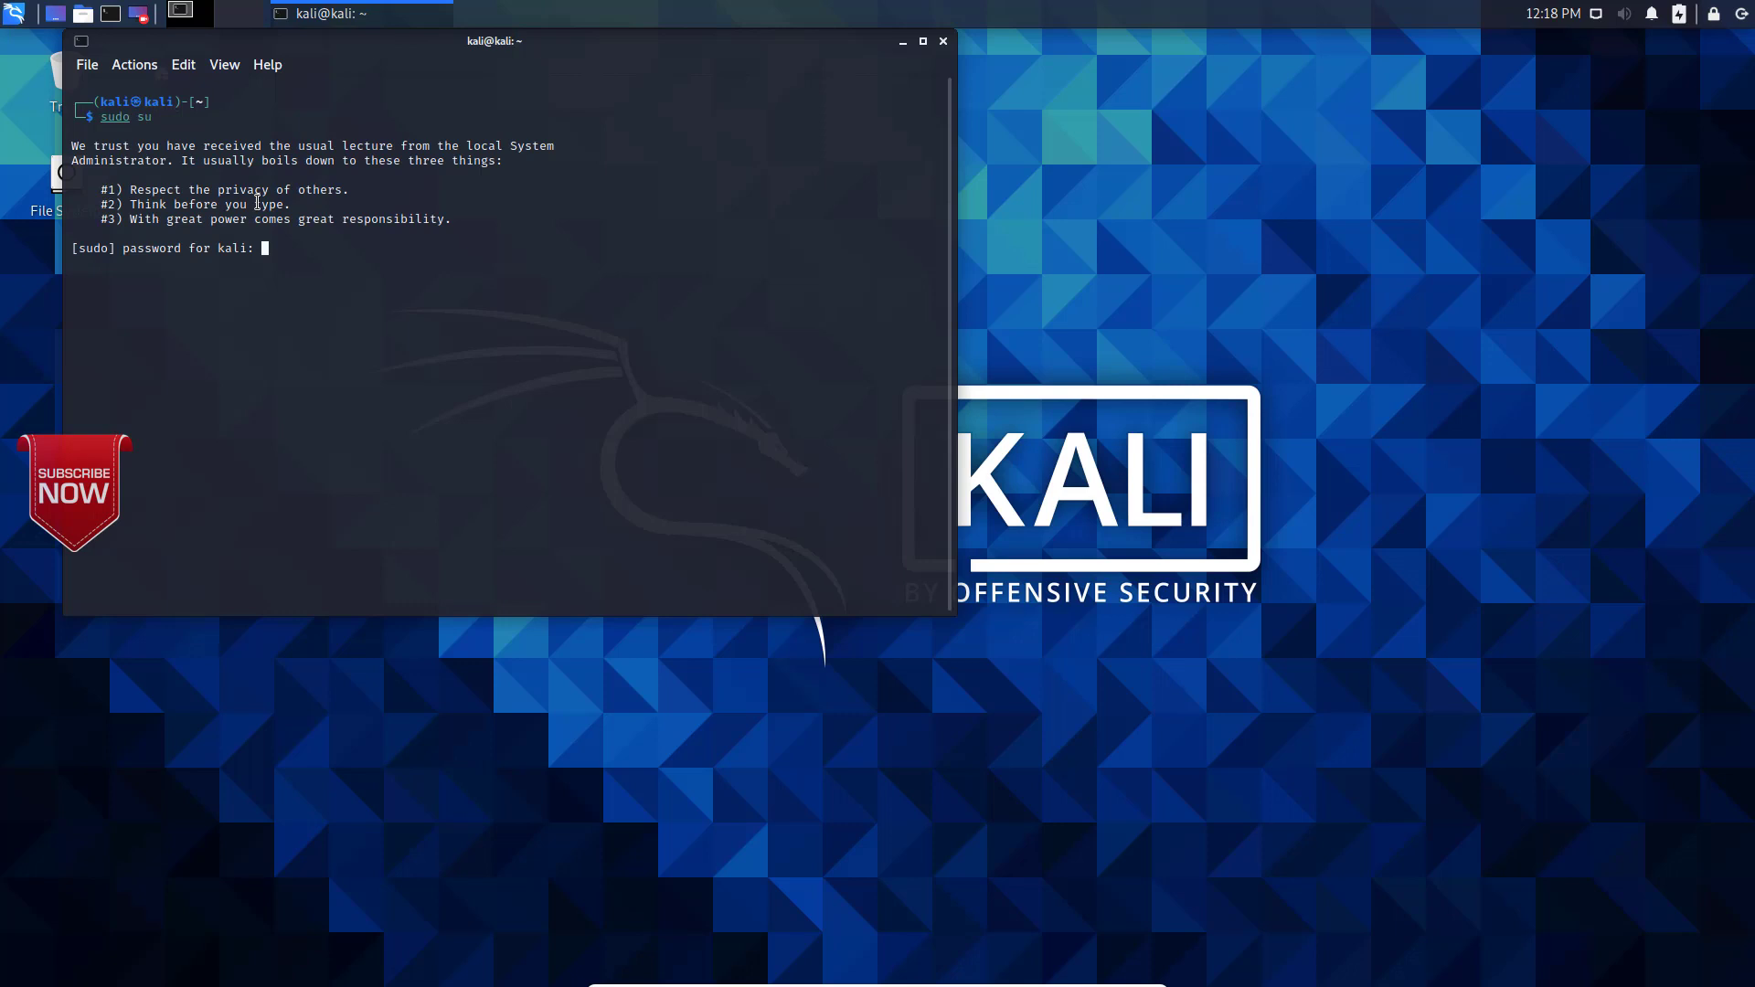
key("Return")
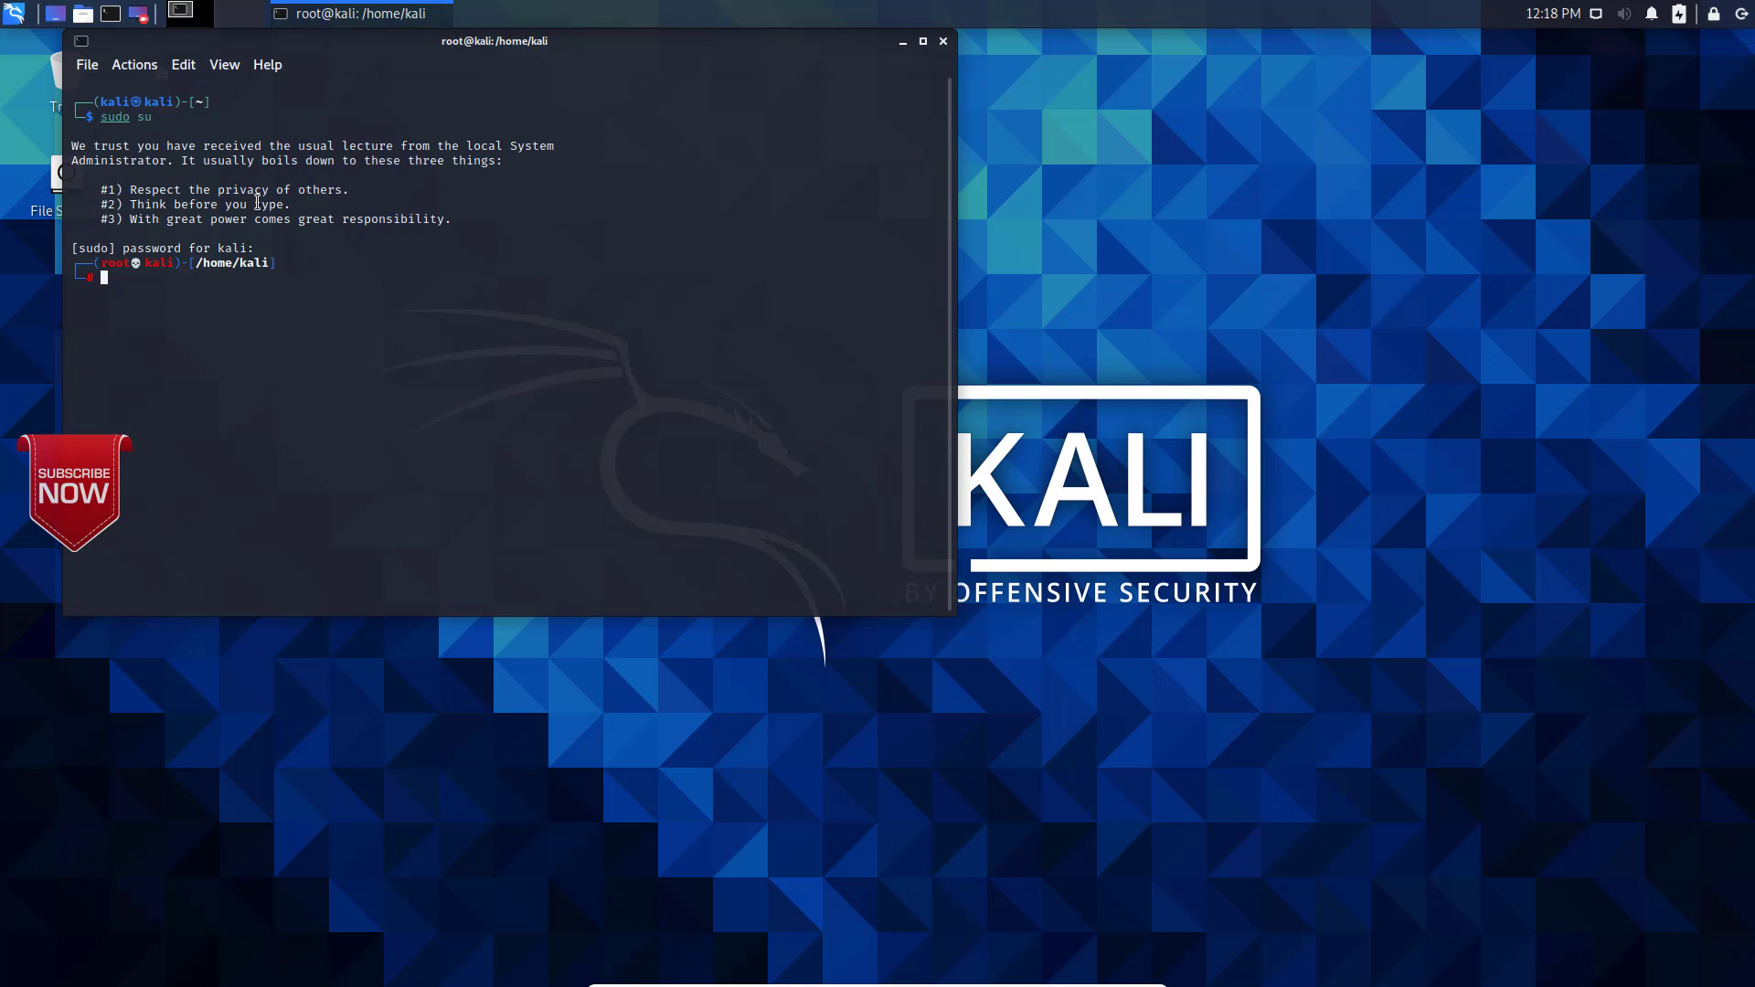
Step: Try to set a root password with passwd root, entering and retyping the new password
type("passwd root")
key("Return")
key("Return")
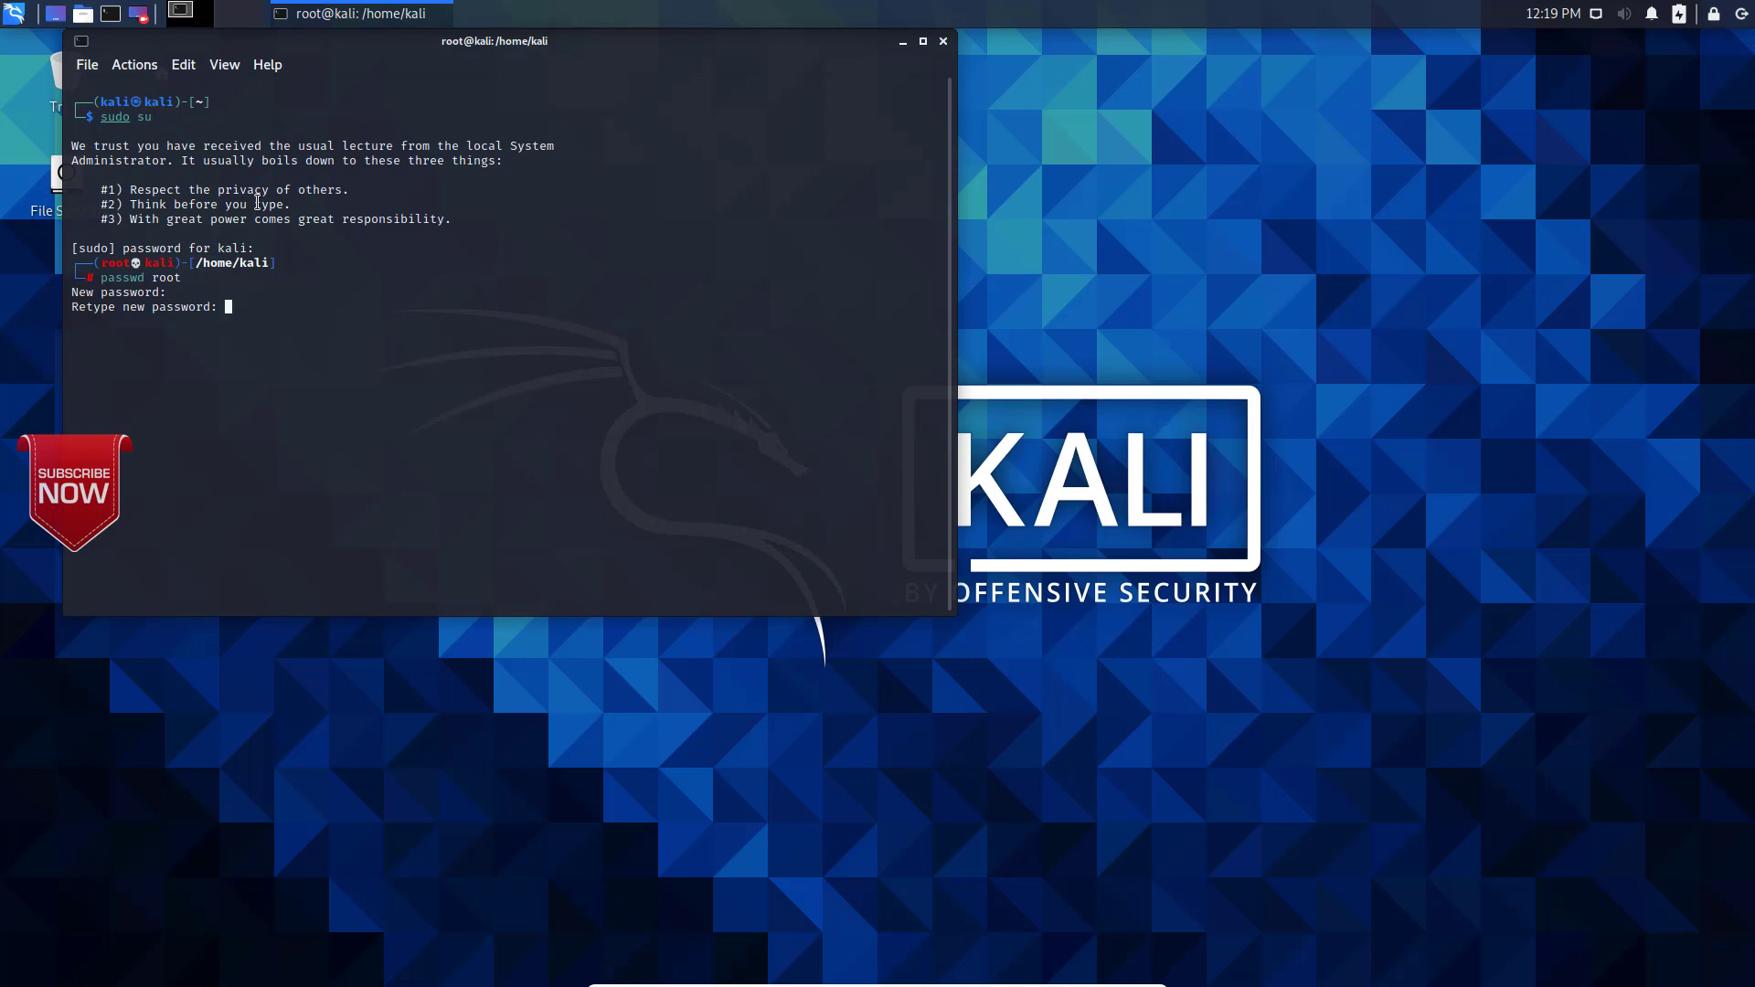
key("Return")
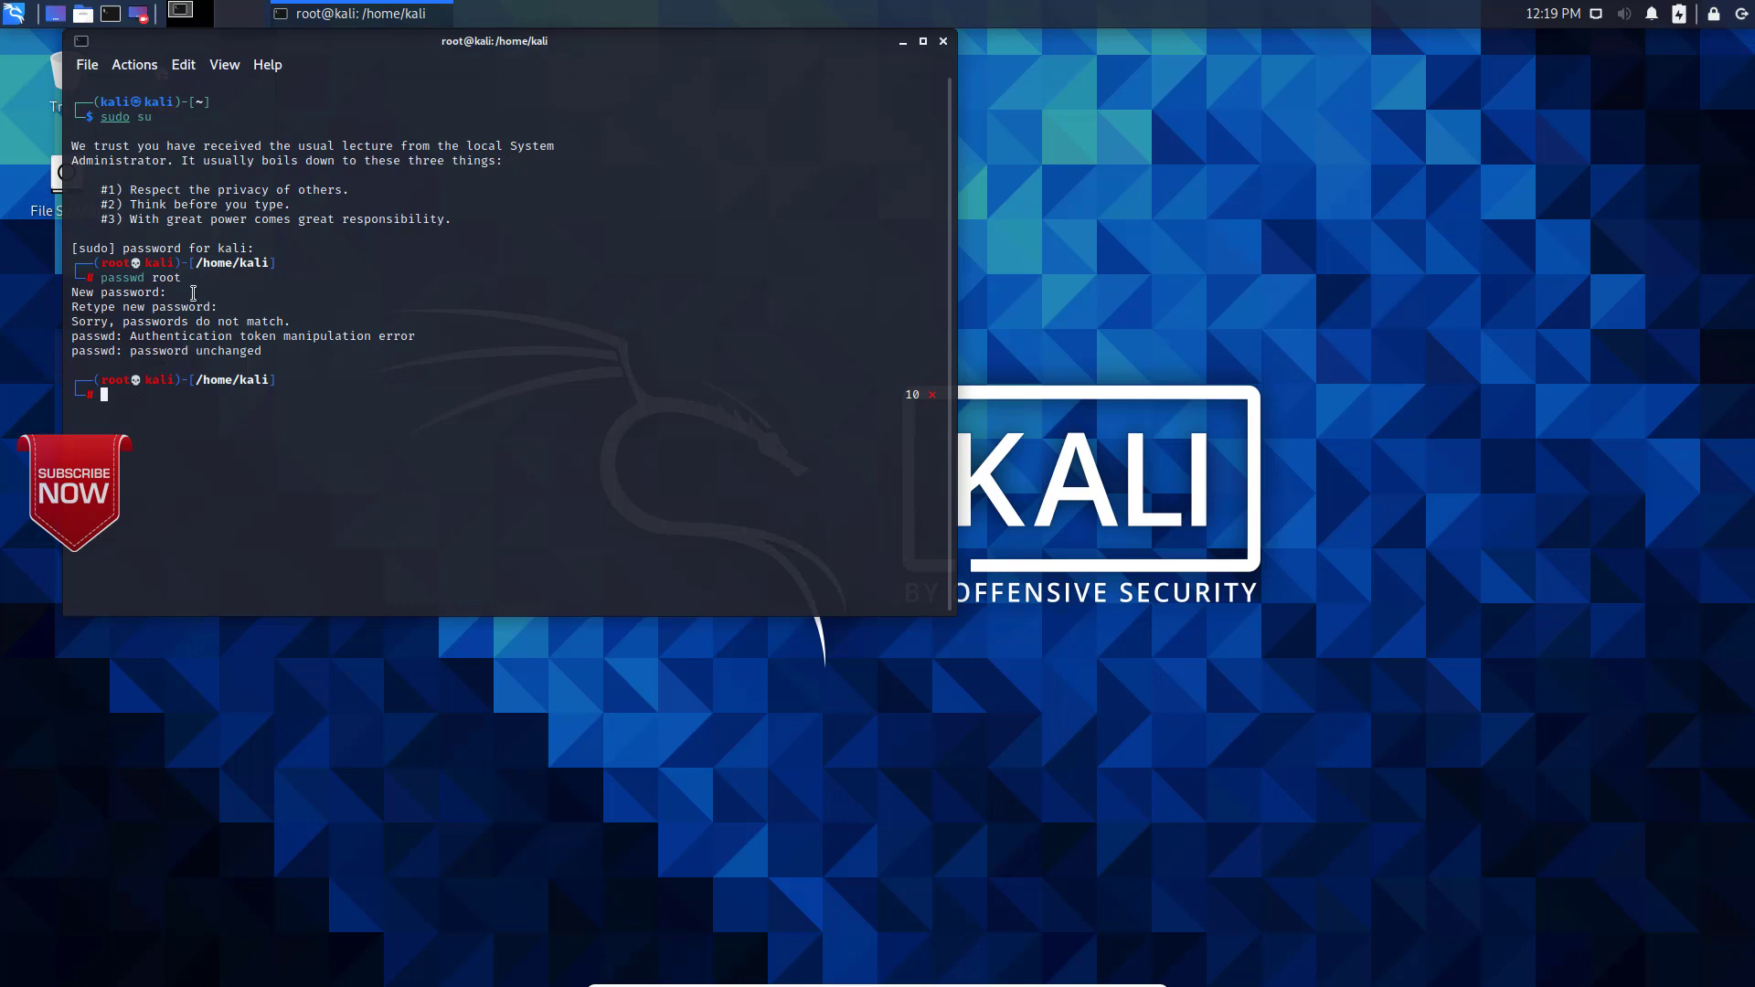
Step: Run passwd root again, then enter and retype the new root password
key("Up")
key("Return")
key("Return")
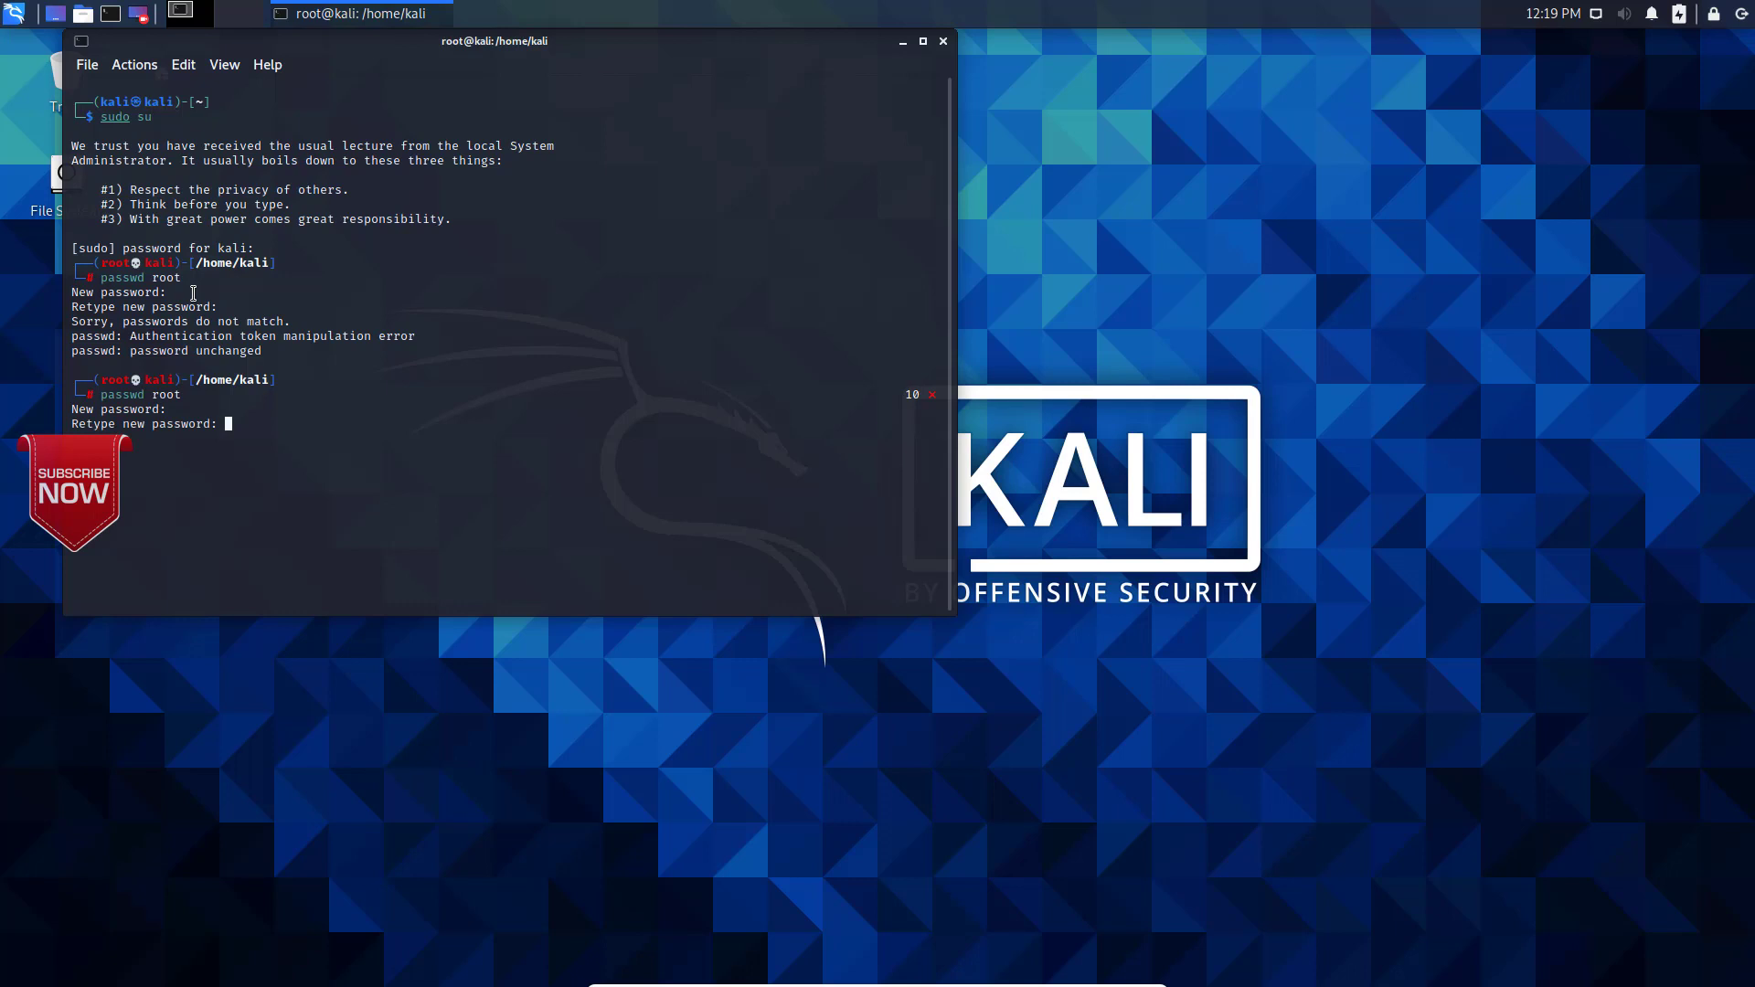
key("Return")
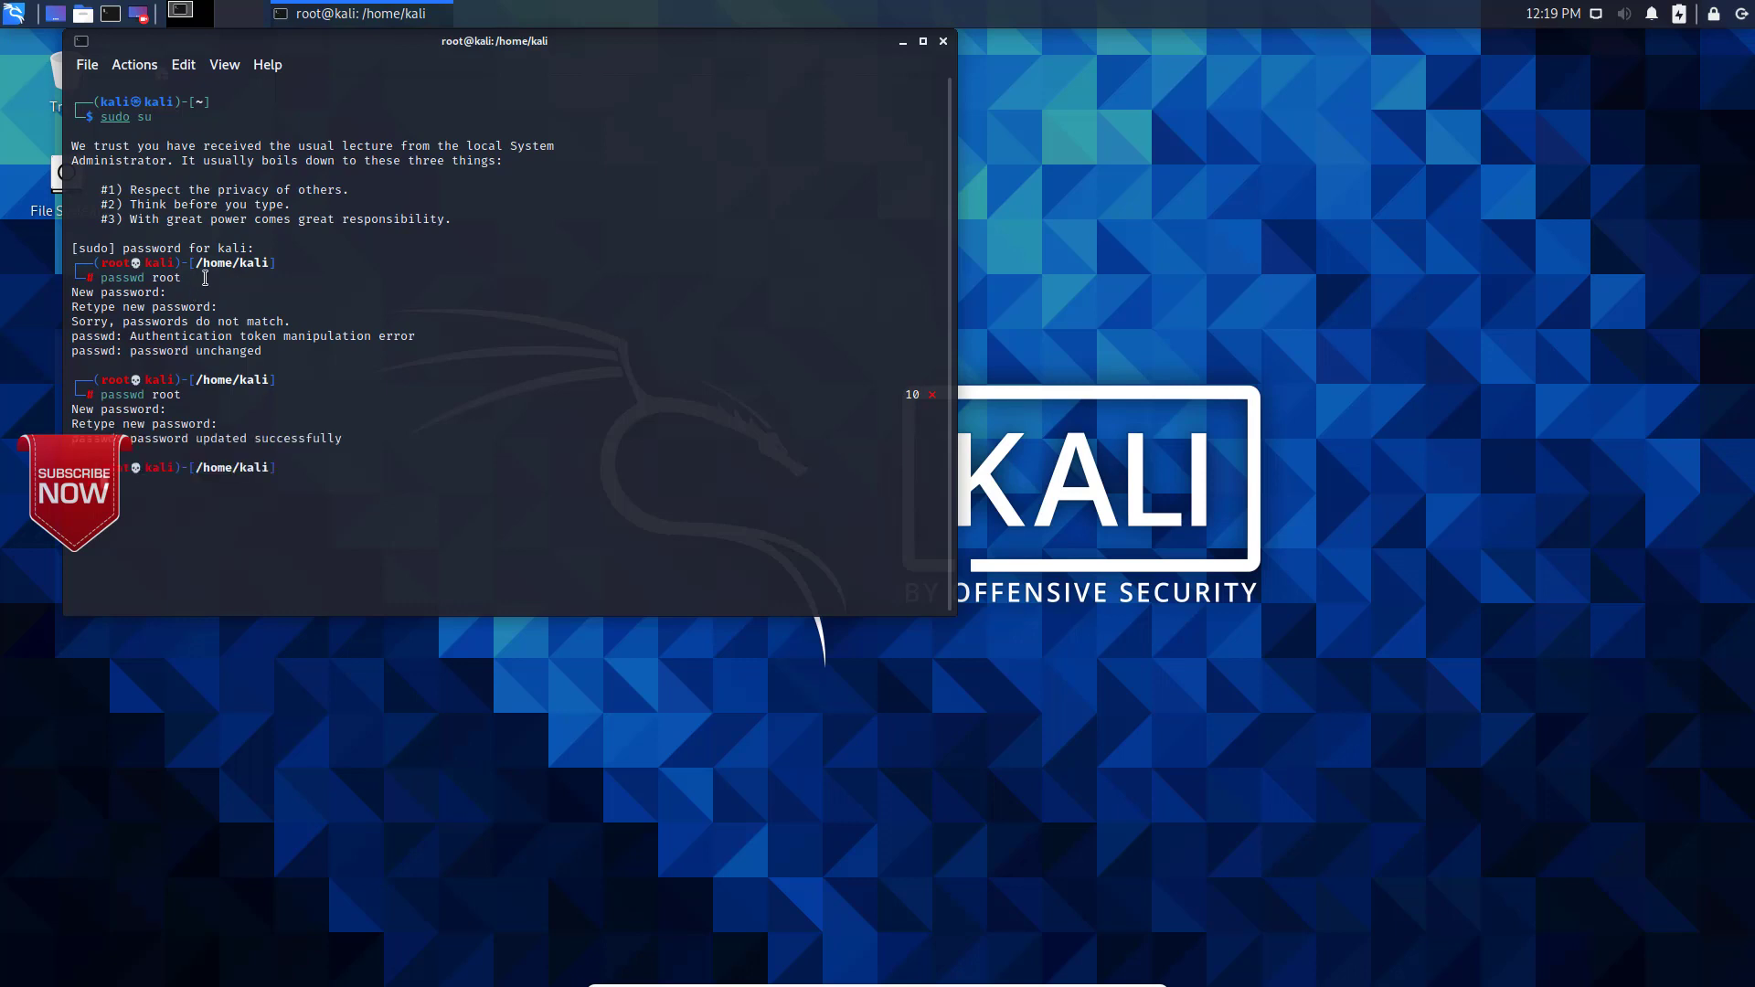
Step: Leave the root shell with exit and close the terminal
type("exit")
key("Return")
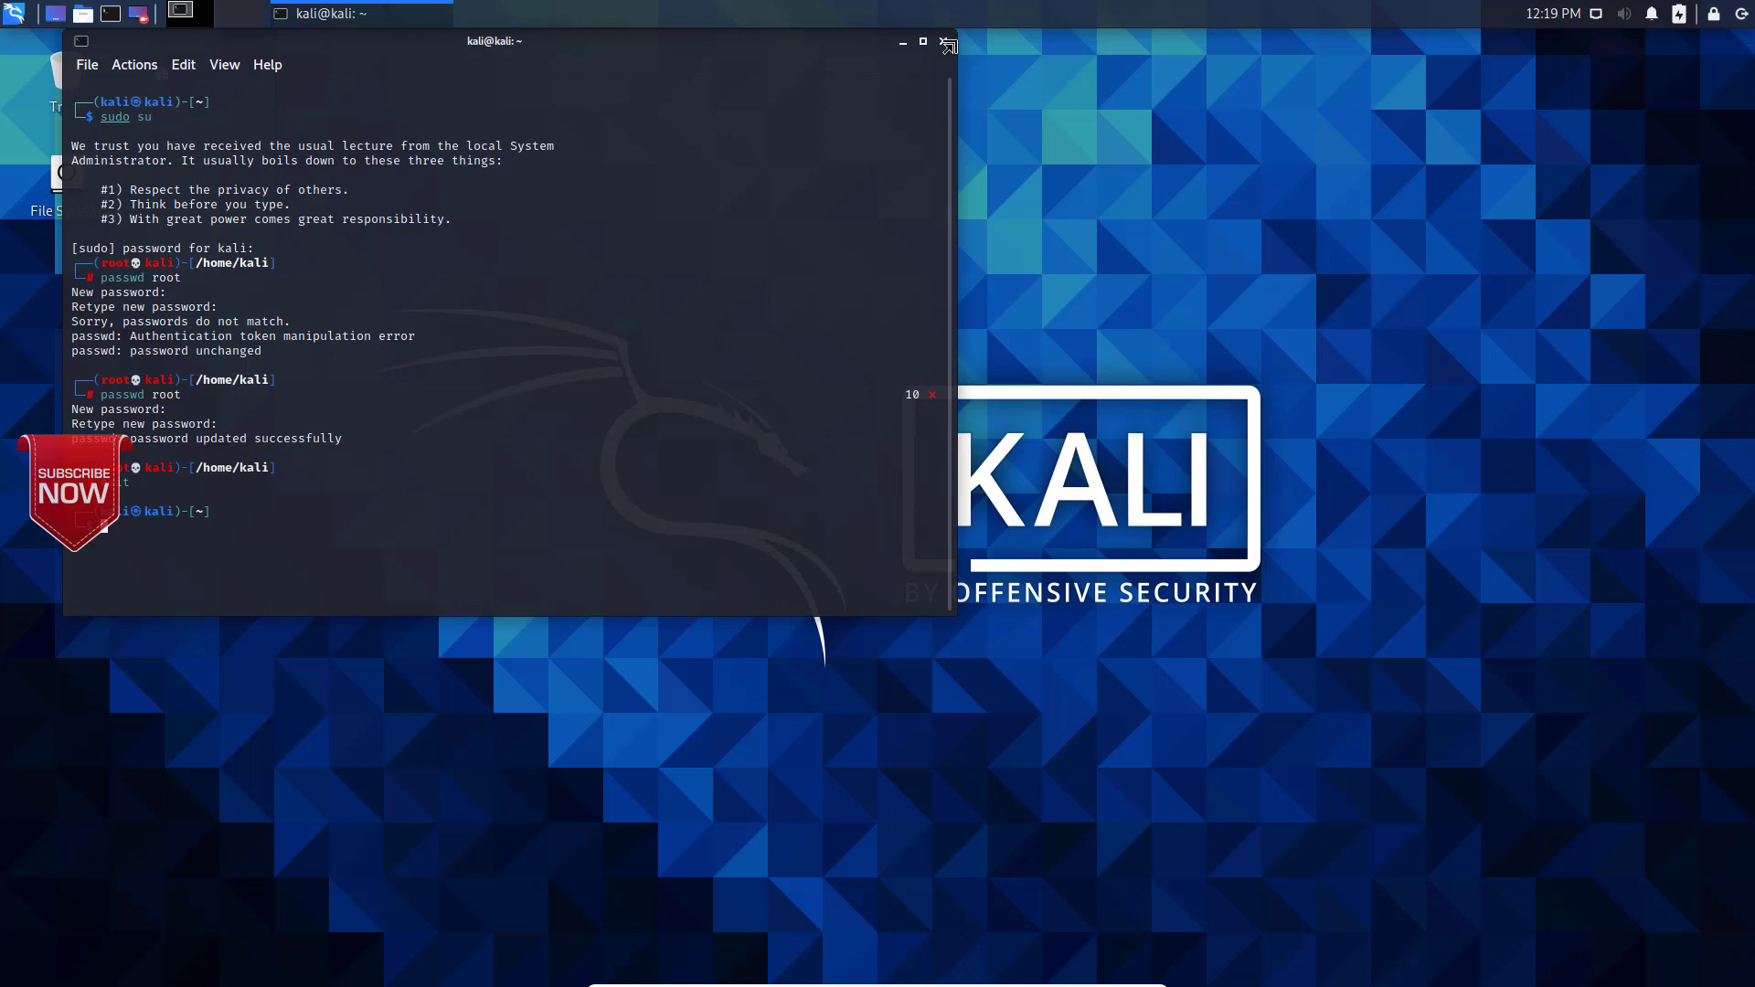
left_click(943, 42)
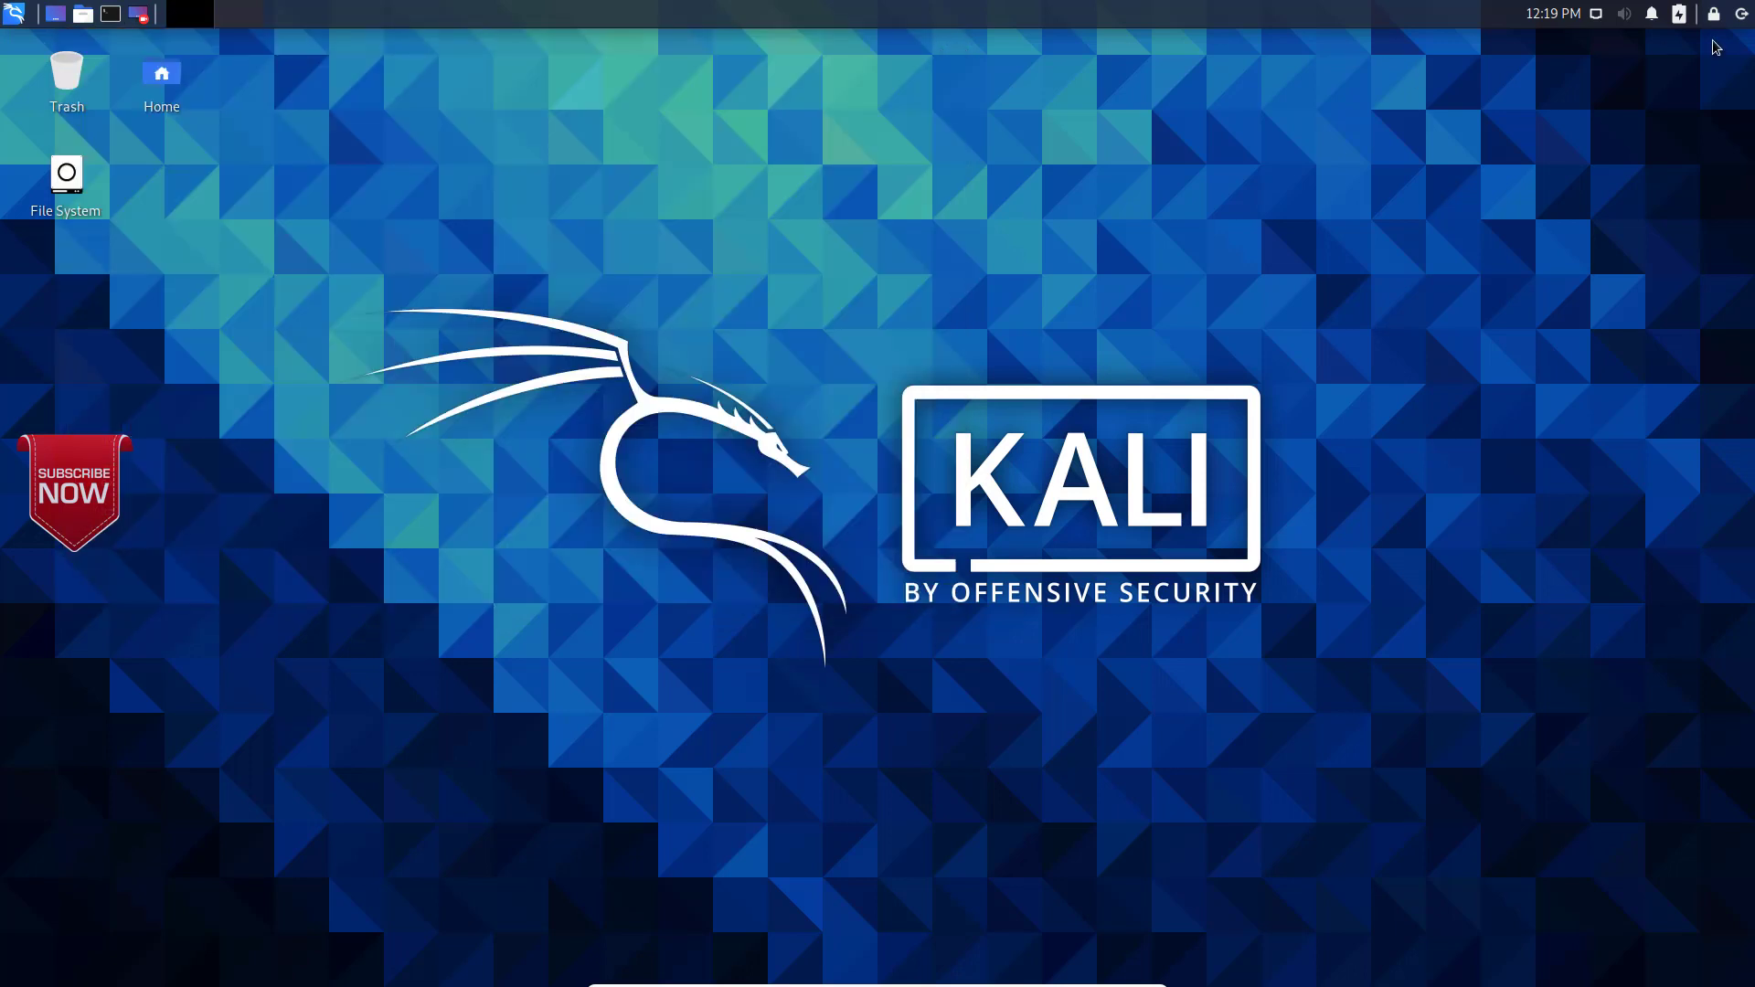
Step: Switch user from the Kali session and log in as root with the root password
left_click(1740, 19)
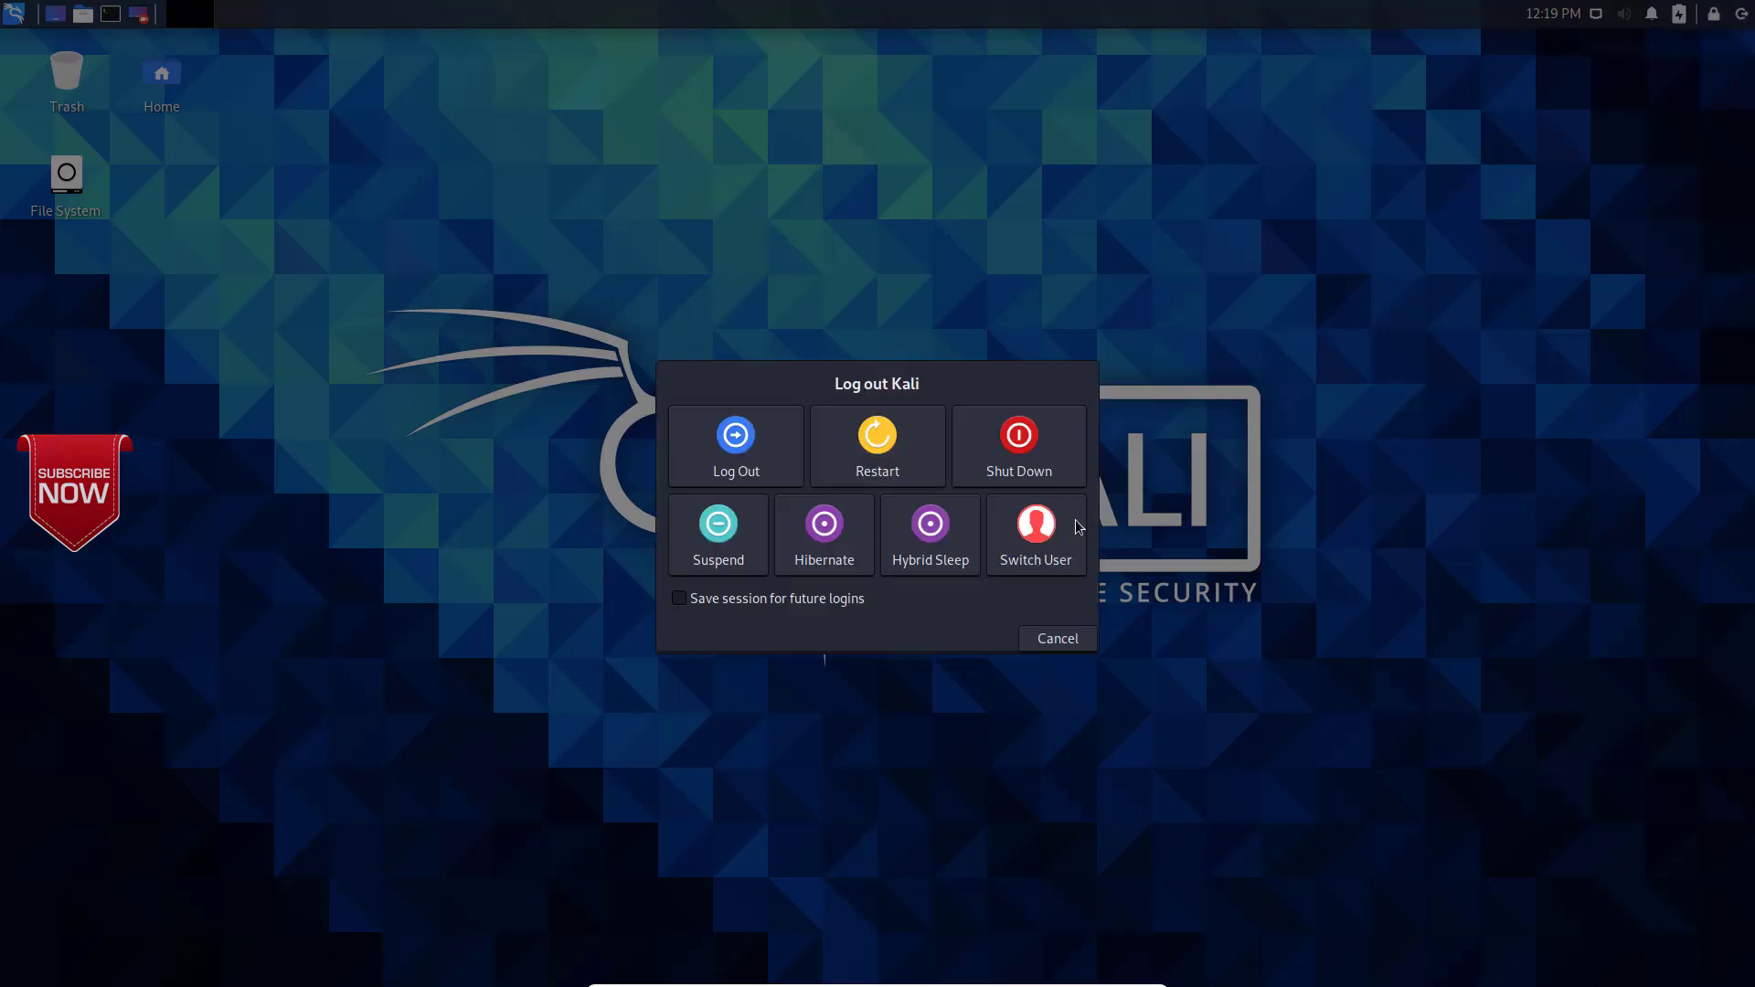
left_click(1025, 535)
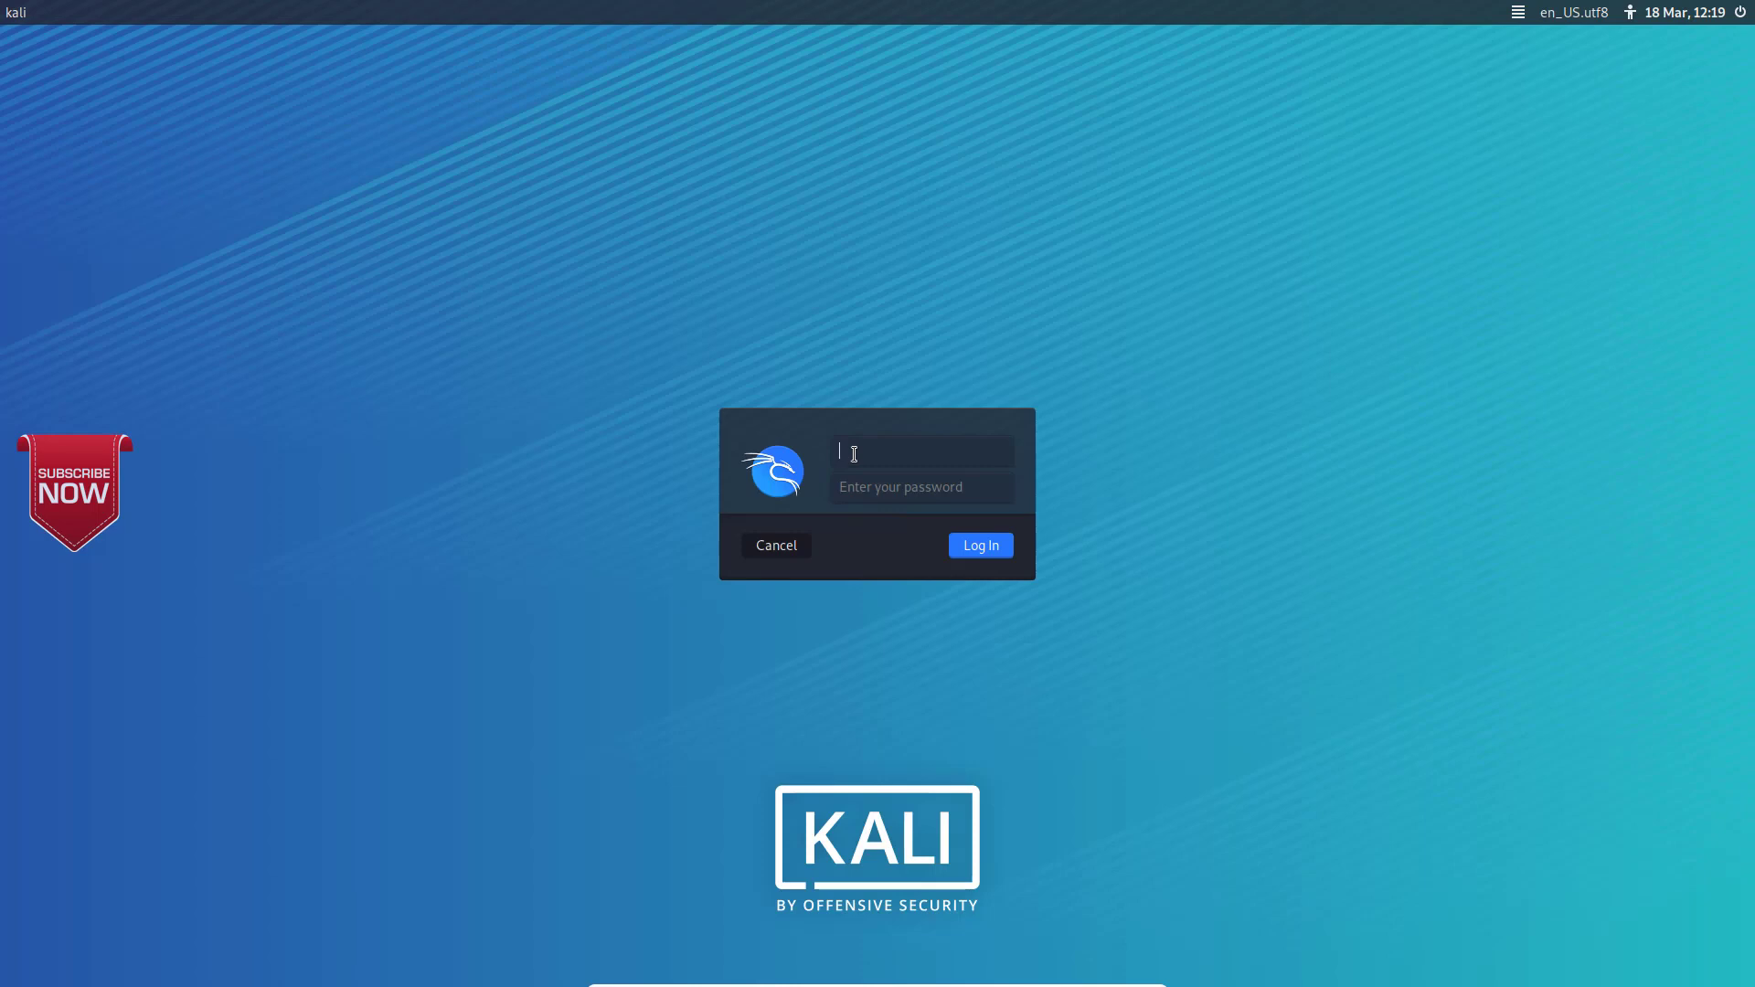
type("root")
key("Tab")
type("toor")
key("Return")
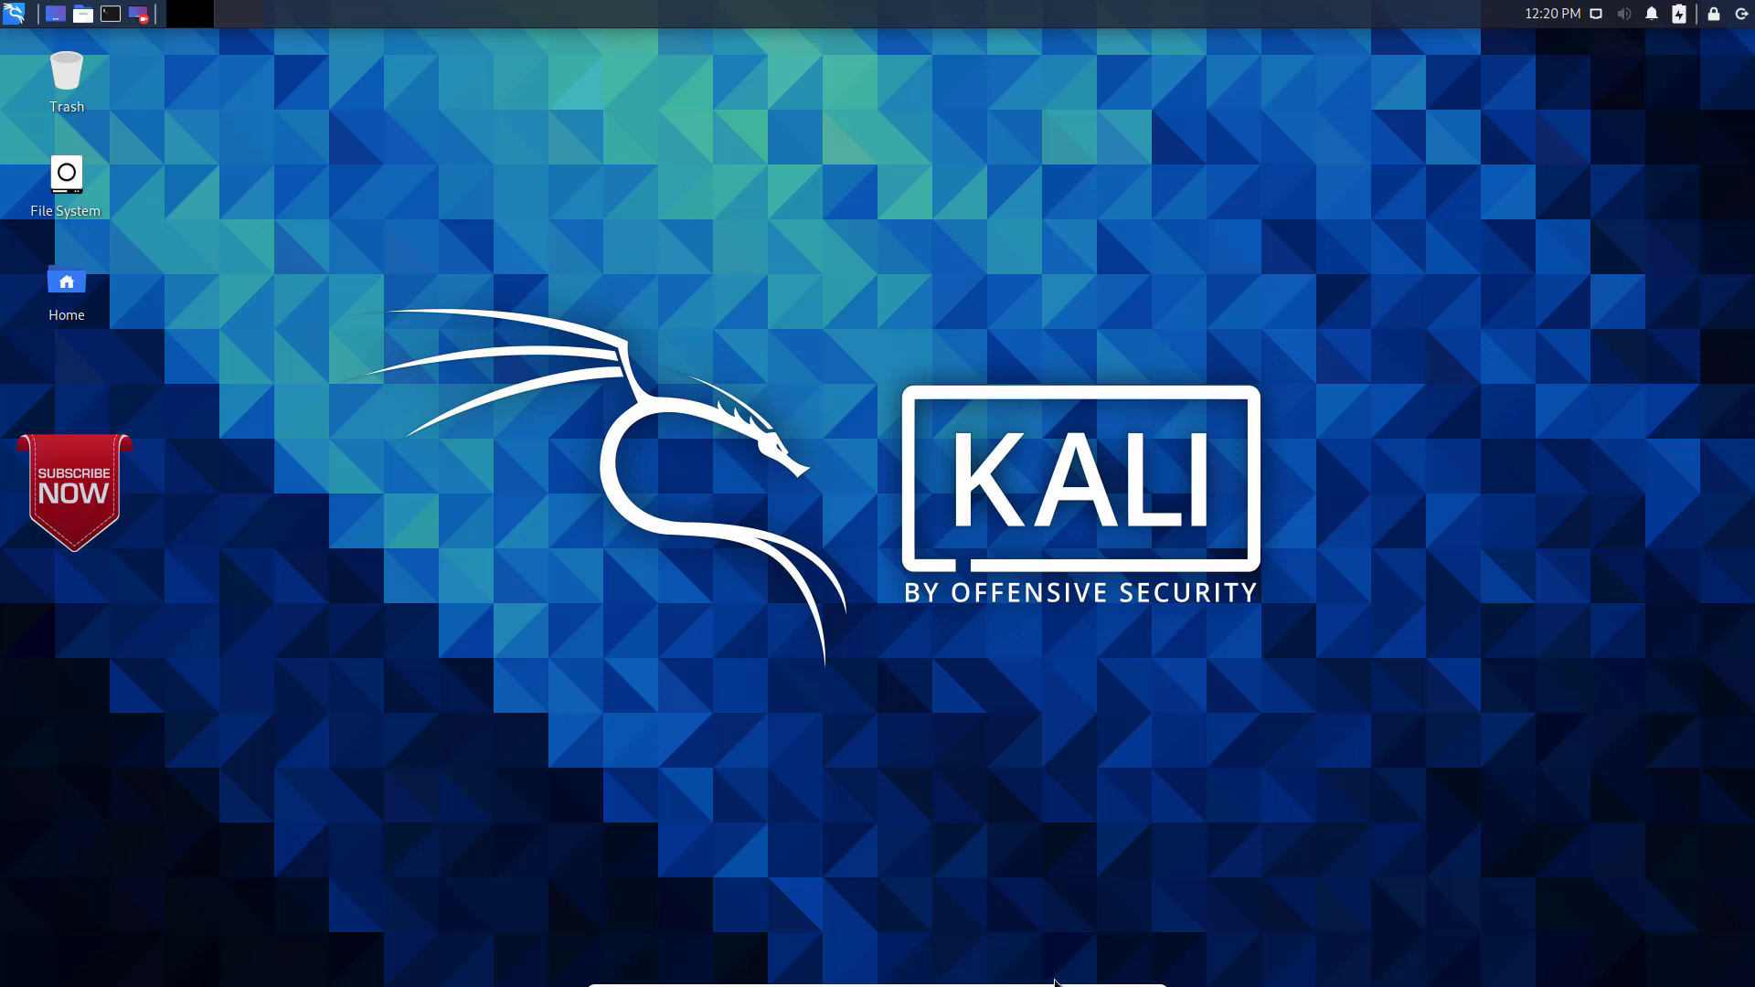
Step: Return the virtual machine to windowed mode and shut it down through ACPI Shutdown
mouse_move(1126, 983)
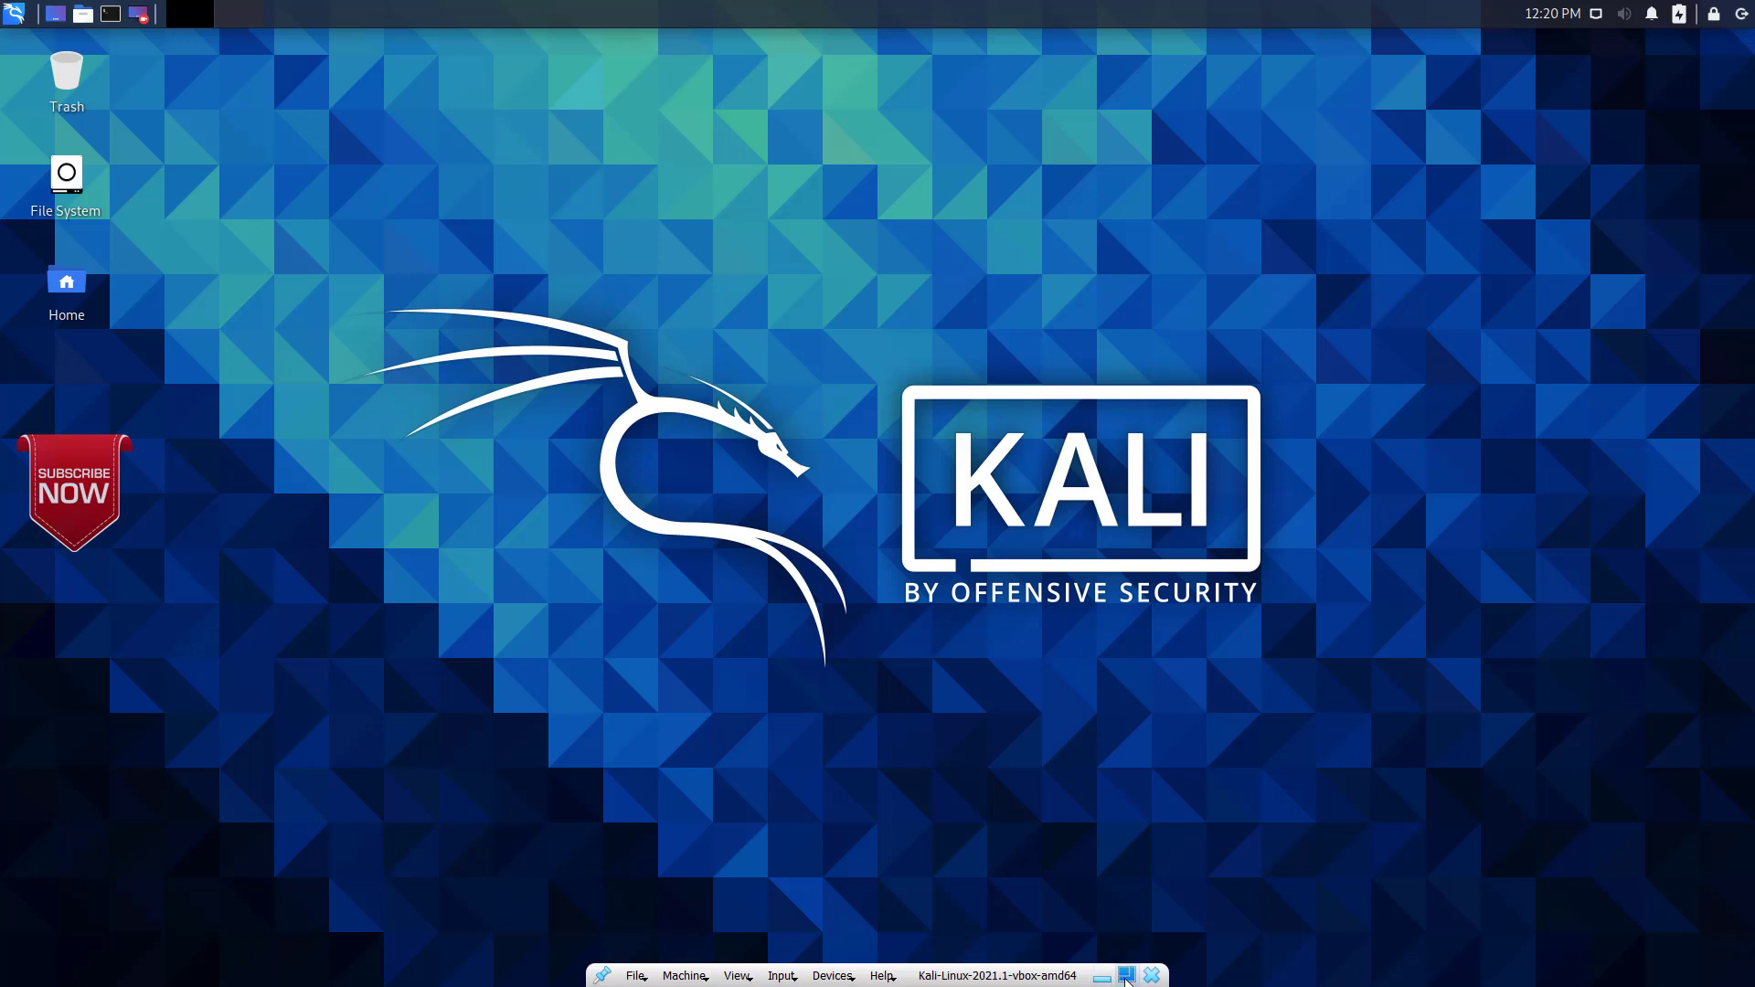
left_click(1126, 976)
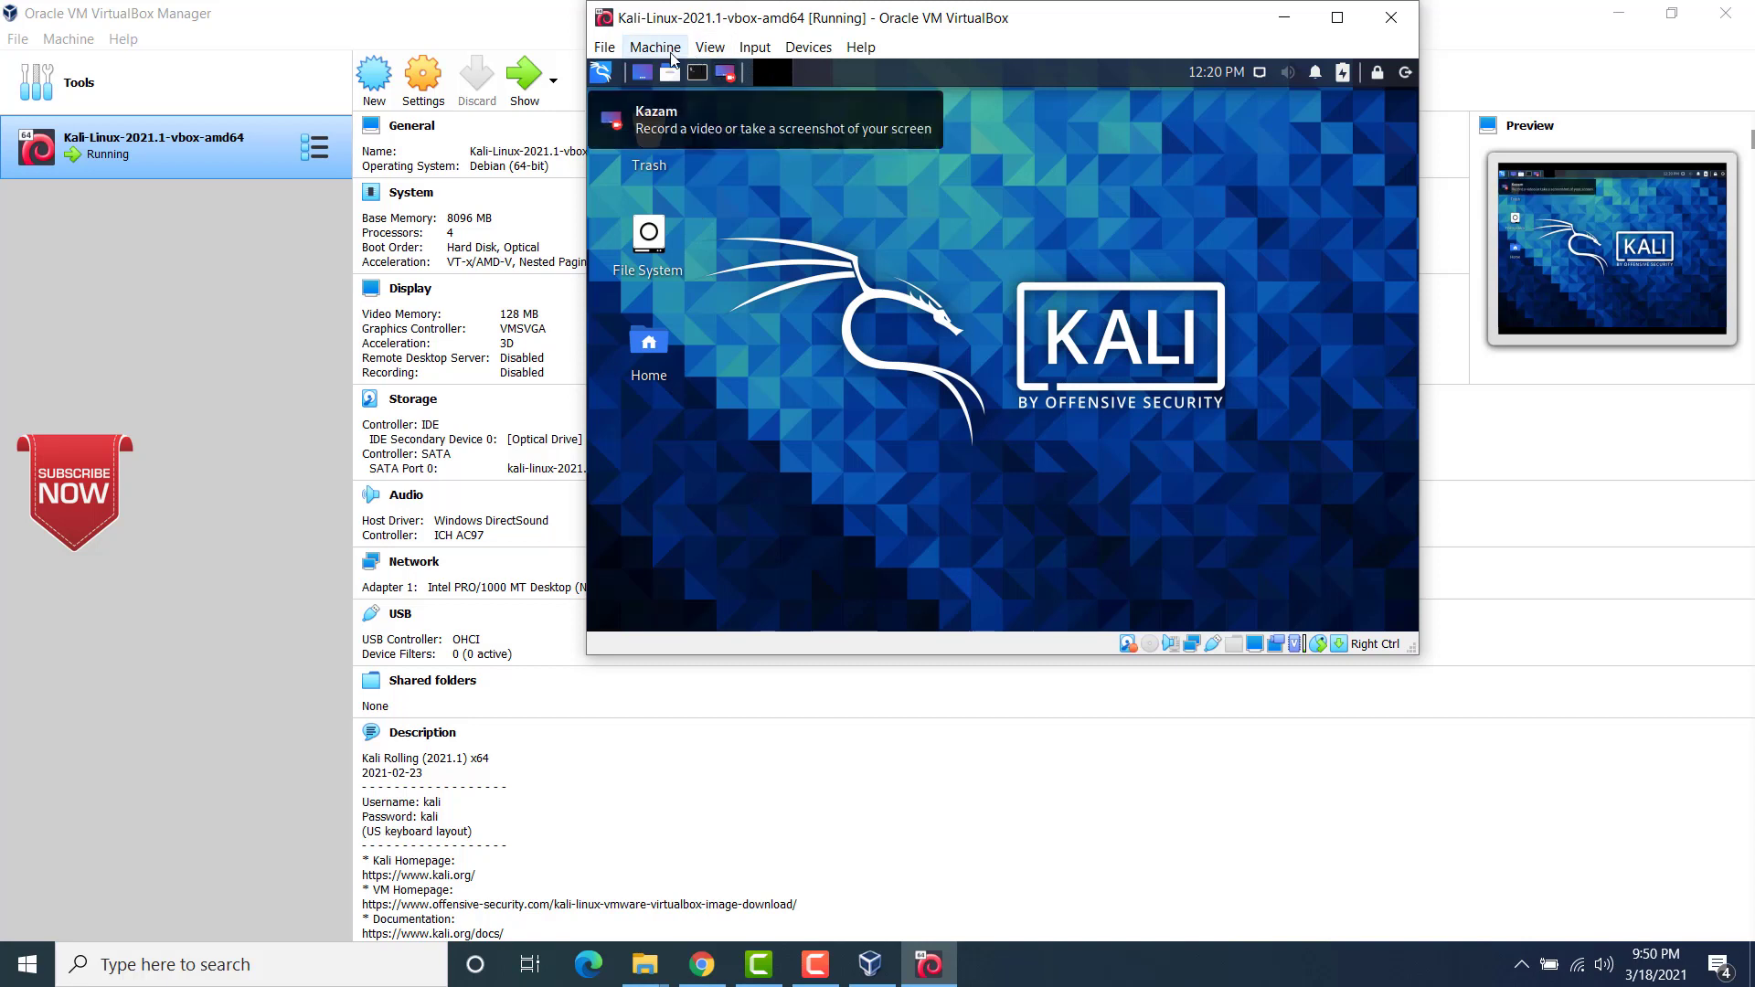
left_click(654, 48)
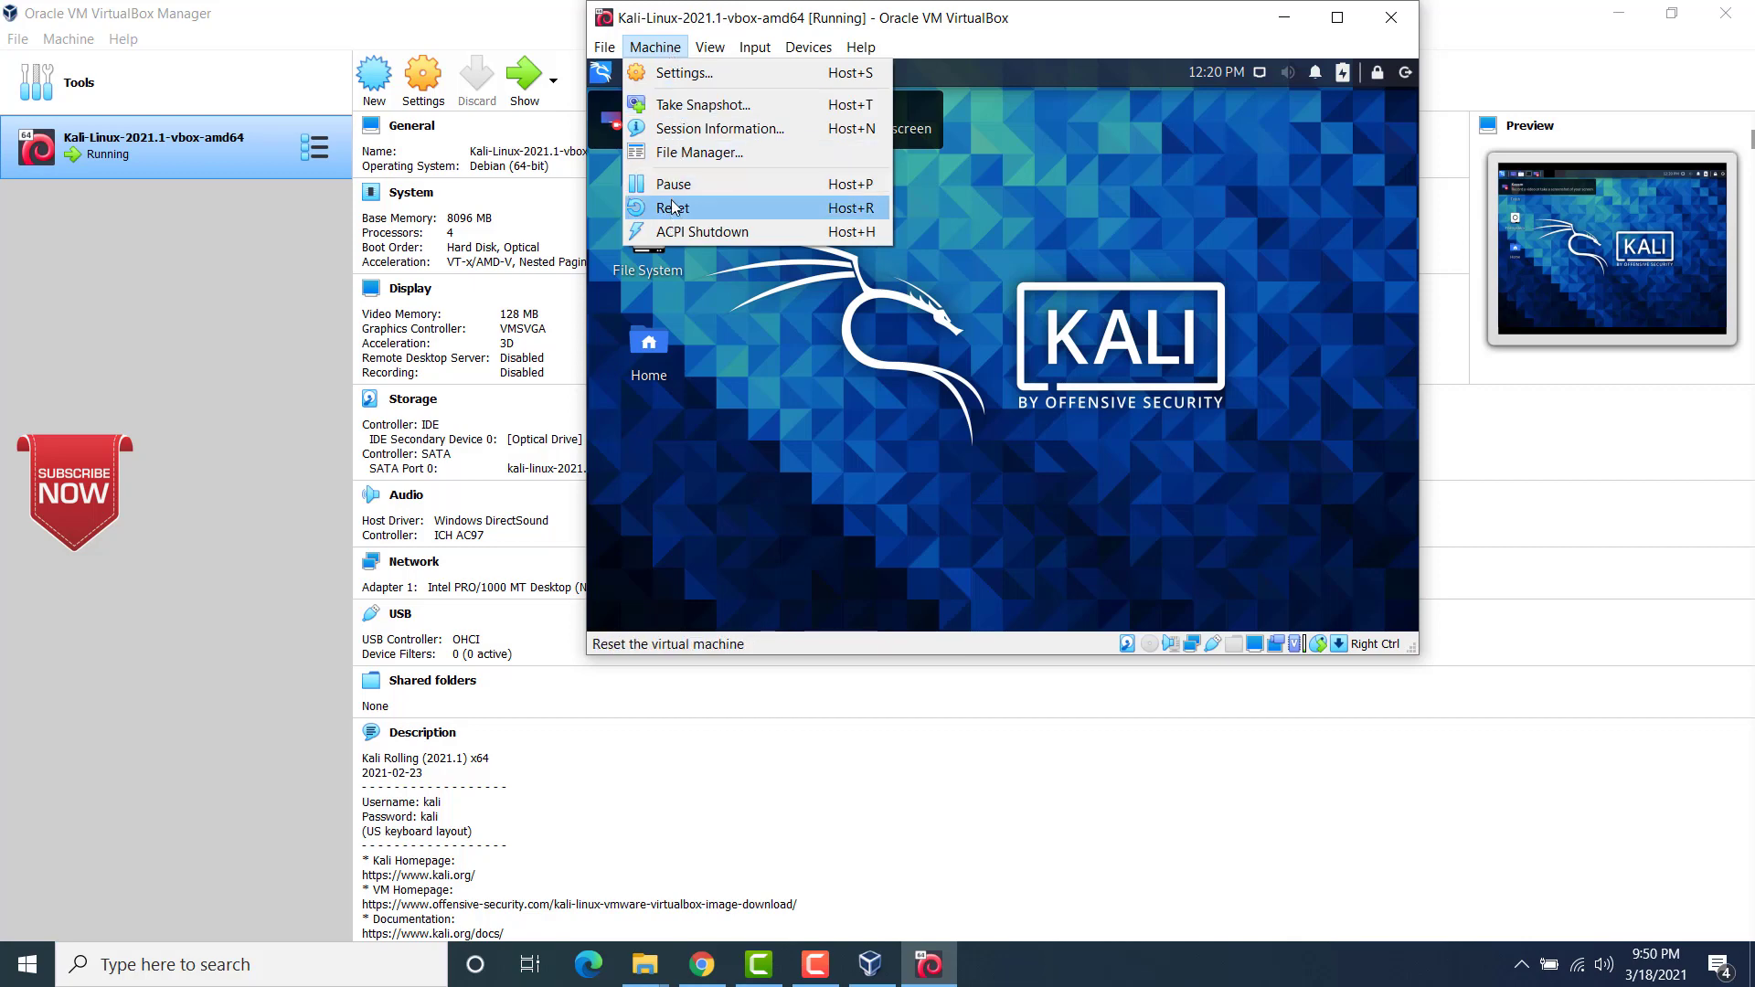
left_click(676, 234)
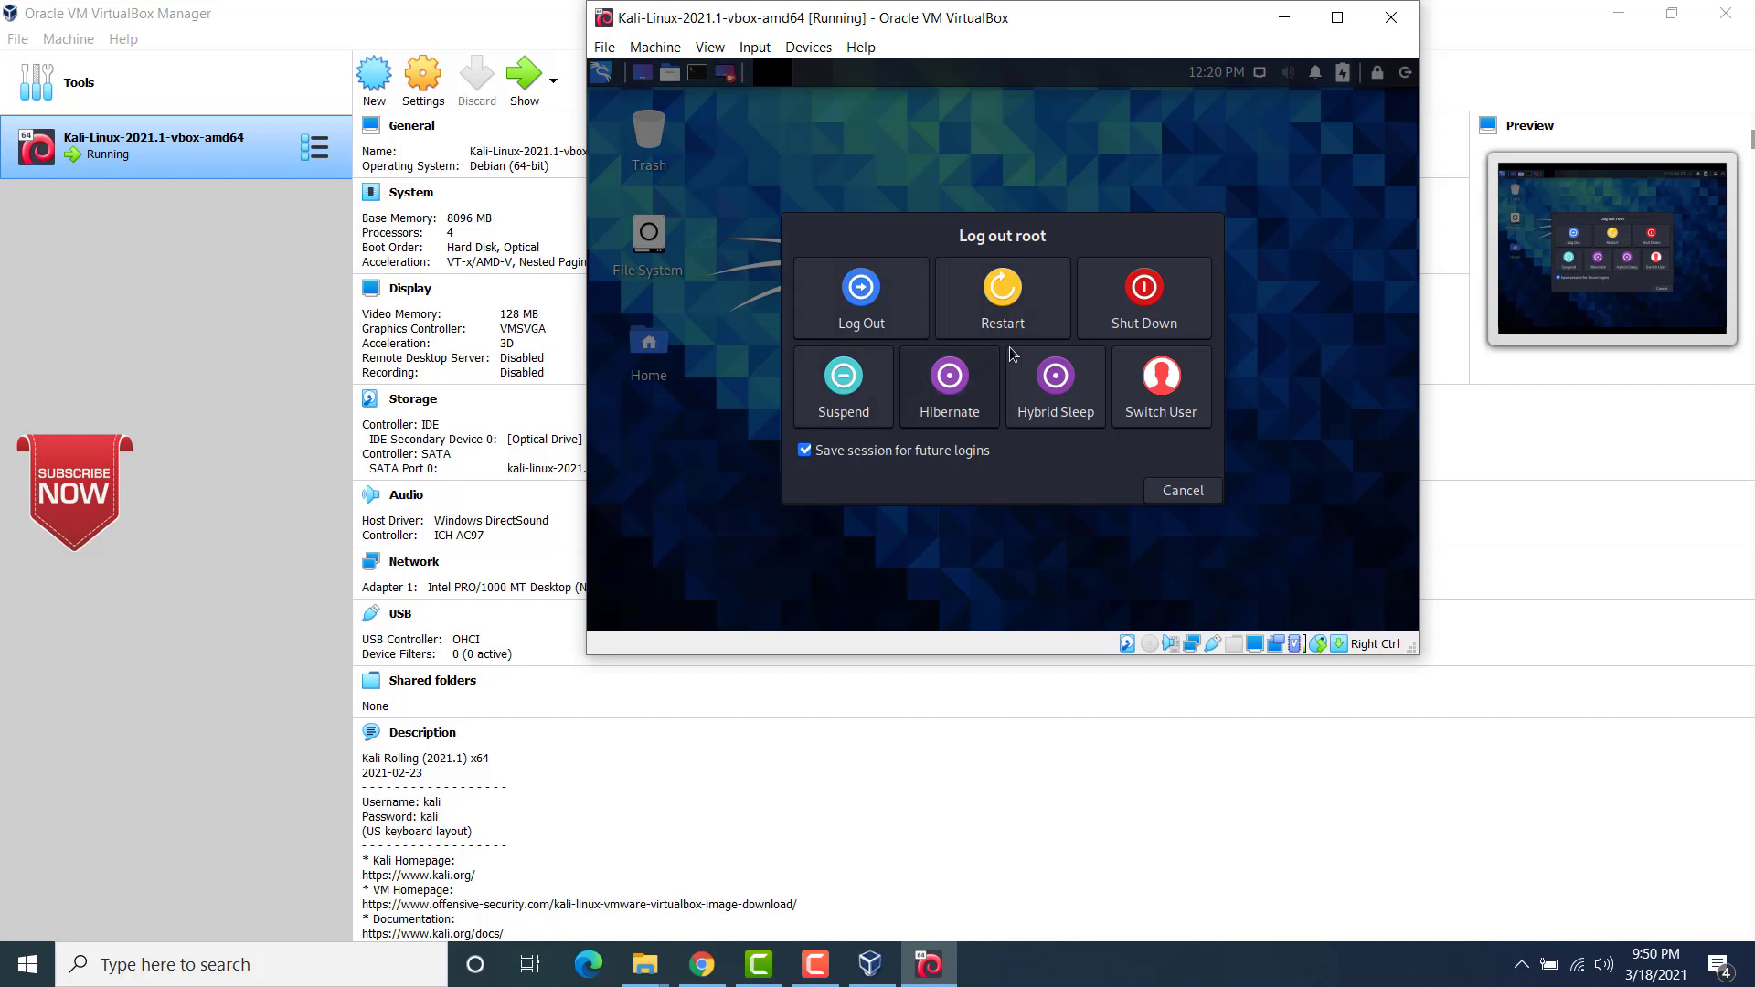
left_click(1159, 309)
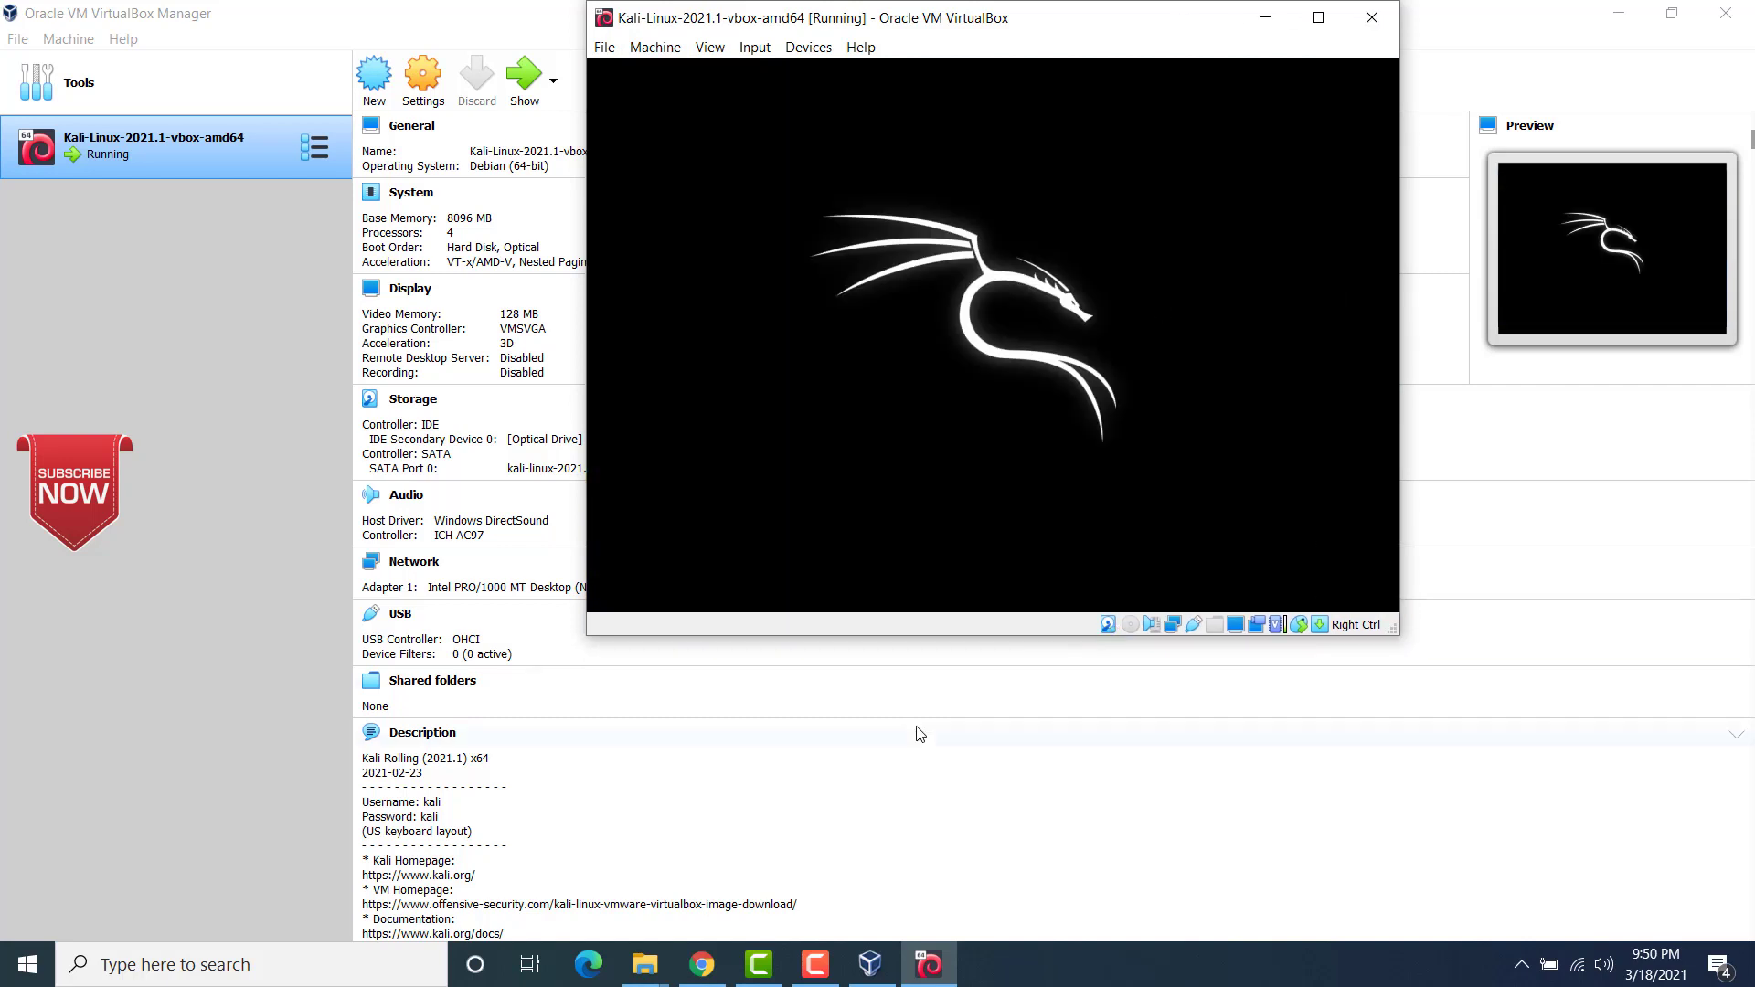